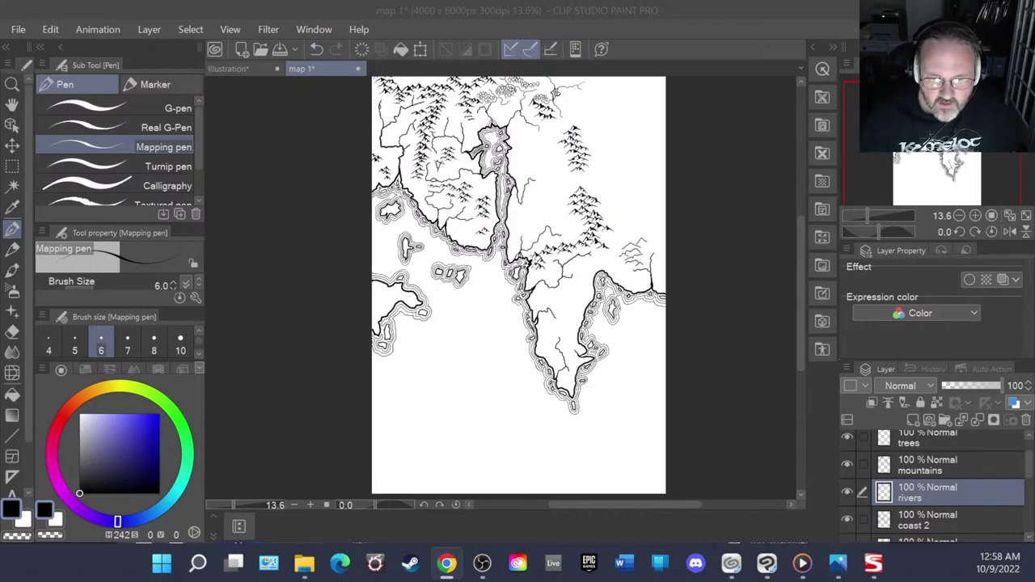
- Draw more trees with the Mapping pen to join the two northern forest clusters and extend the forest east toward the river
scroll(589, 165, up, 2)
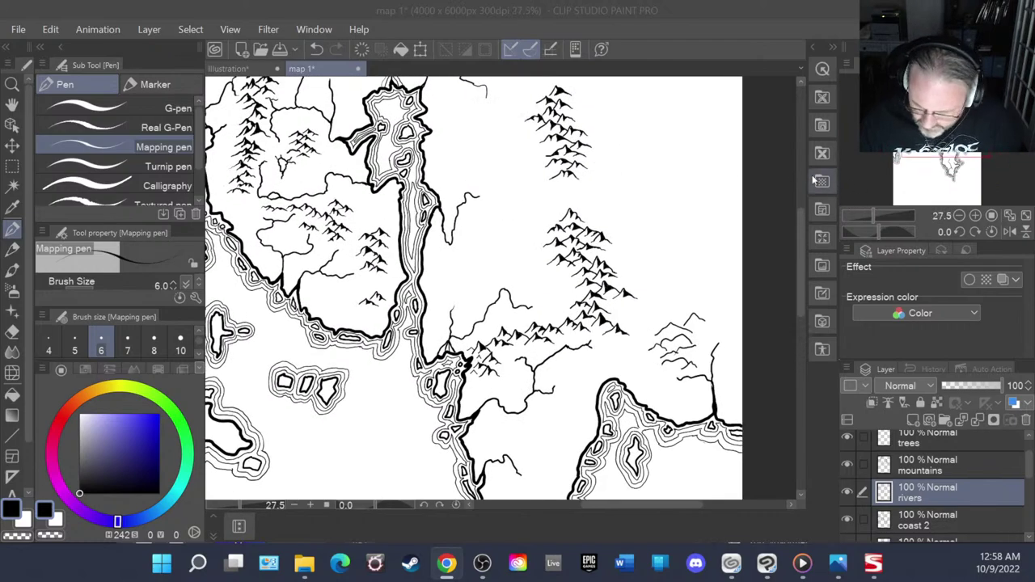
drag(801, 241, 808, 160)
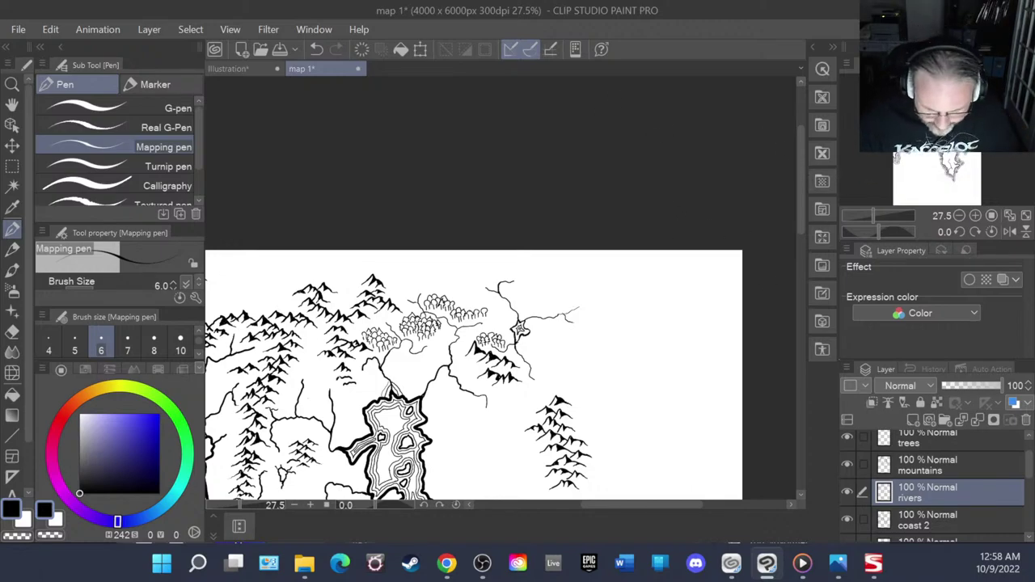
scroll(432, 361, up, 5)
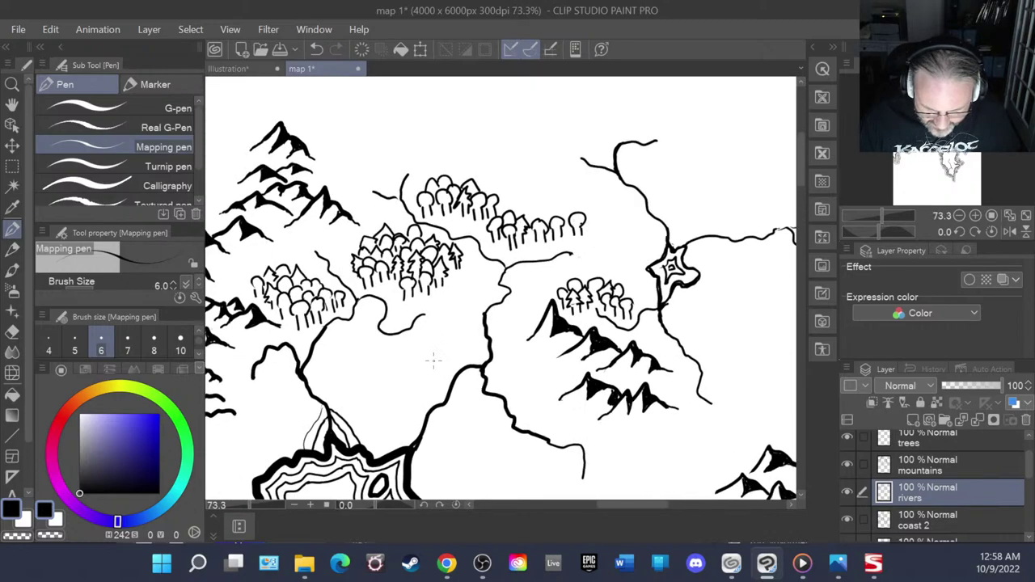
scroll(433, 361, down, 5)
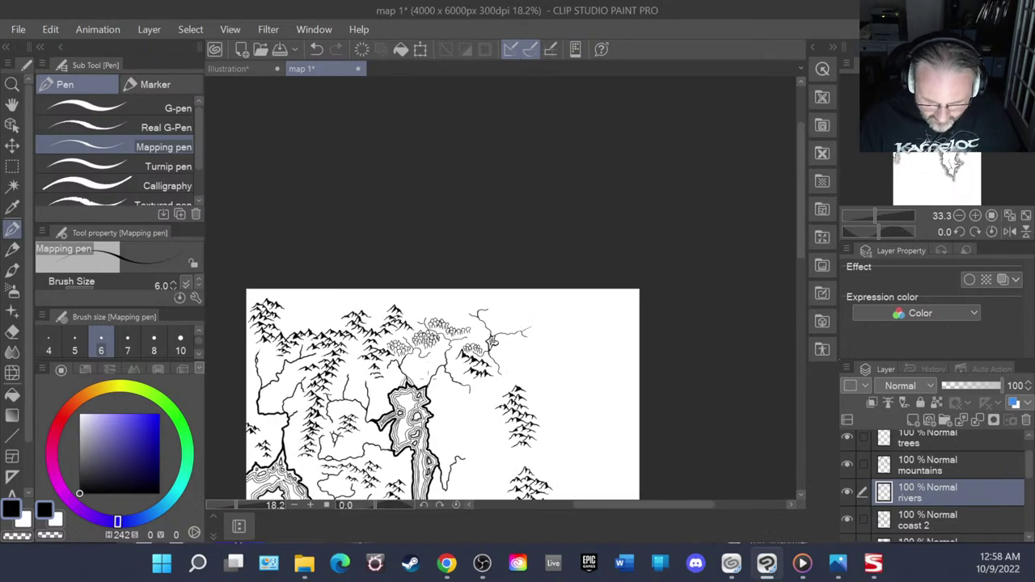
scroll(433, 361, up, 4)
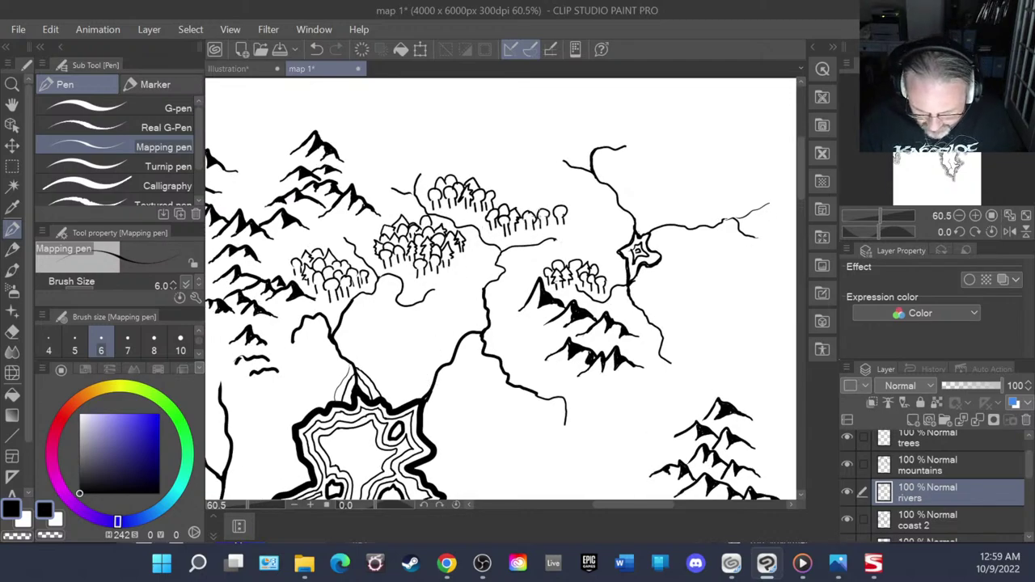
scroll(528, 158, up, 1)
scroll(516, 216, down, 1)
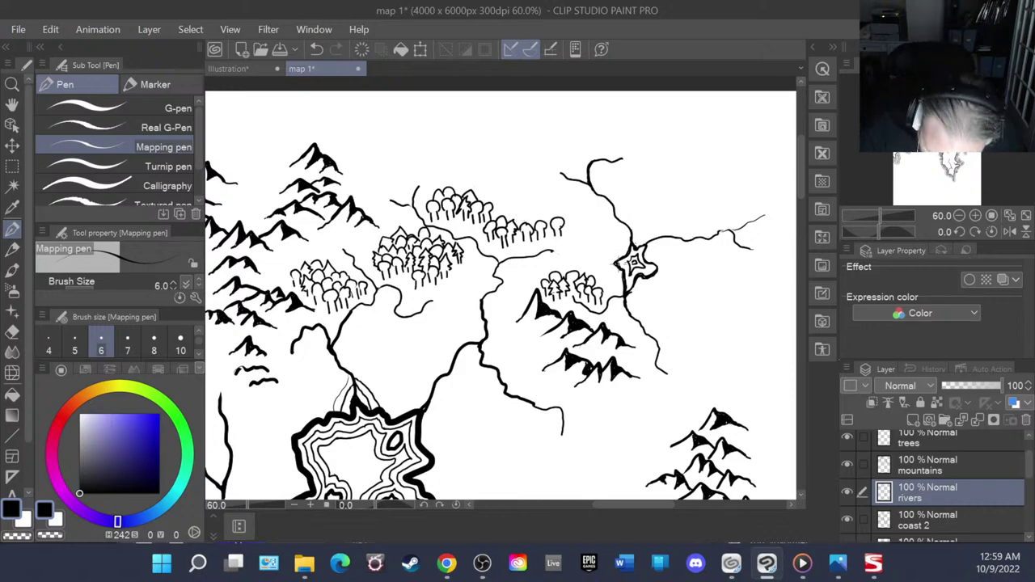
mouse_move(617, 264)
mouse_down()
mouse_move(639, 288)
mouse_move(634, 296)
mouse_move(657, 274)
mouse_up()
drag(631, 235, 632, 246)
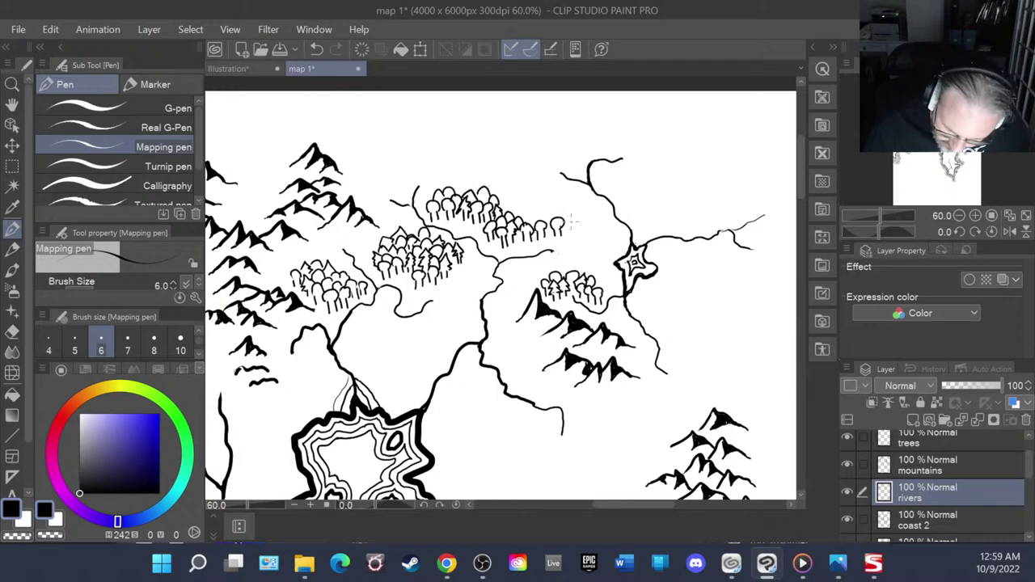
drag(571, 215, 568, 250)
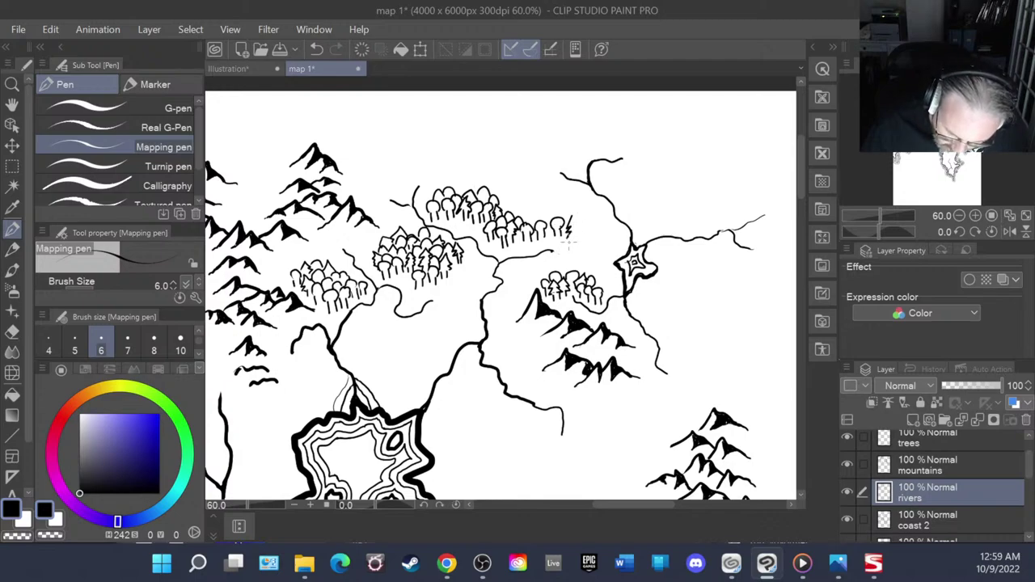
mouse_move(568, 237)
mouse_down()
mouse_move(587, 235)
mouse_move(570, 207)
mouse_move(561, 225)
mouse_move(589, 219)
mouse_move(584, 210)
mouse_move(588, 235)
mouse_move(582, 213)
mouse_up()
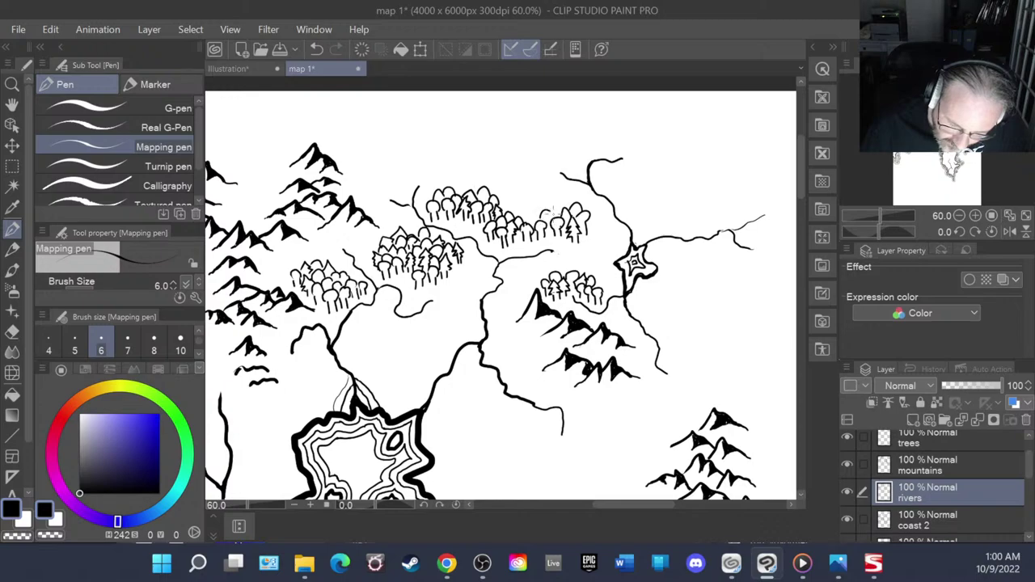
- Draw two additional rows of mixed round and pointed trees along the upper side of the forest's eastern half
mouse_move(552, 211)
mouse_down()
mouse_move(557, 202)
mouse_move(564, 211)
mouse_move(531, 209)
mouse_up()
mouse_move(525, 213)
mouse_down()
mouse_move(546, 209)
mouse_move(513, 213)
mouse_move(528, 214)
mouse_move(510, 201)
mouse_up()
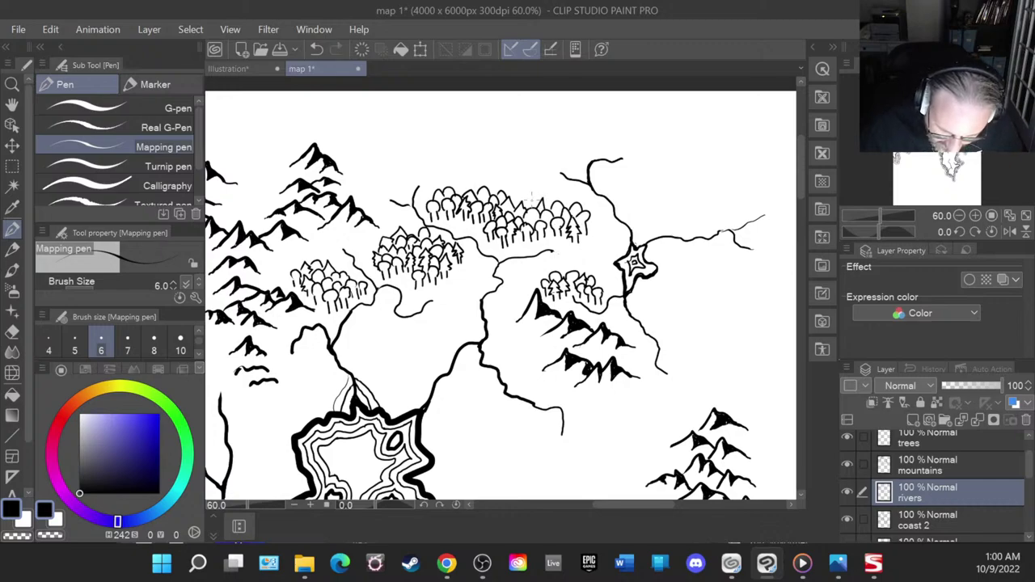
drag(526, 202, 579, 199)
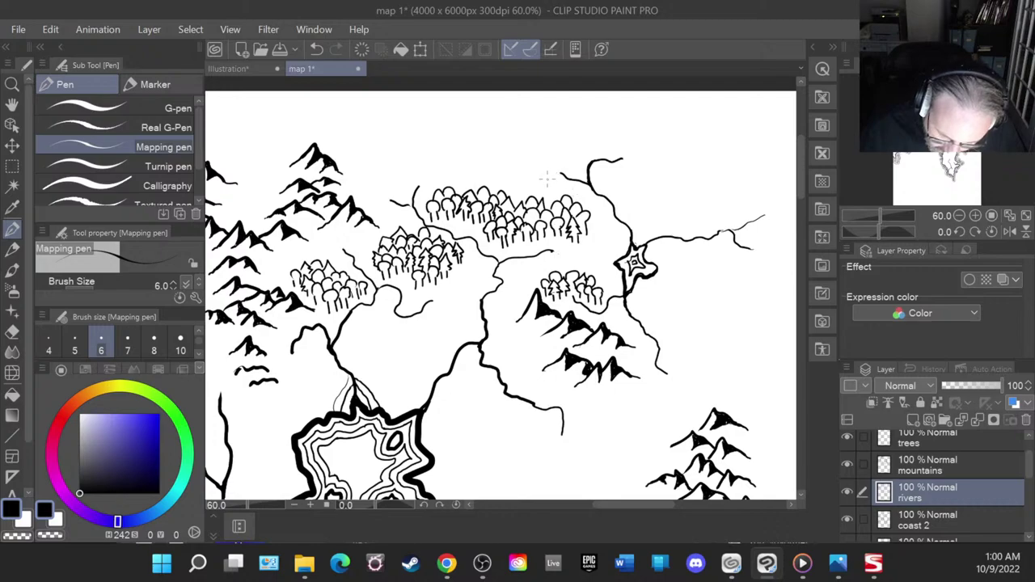
mouse_move(513, 191)
mouse_down()
mouse_move(522, 207)
mouse_move(545, 187)
mouse_move(562, 205)
mouse_up()
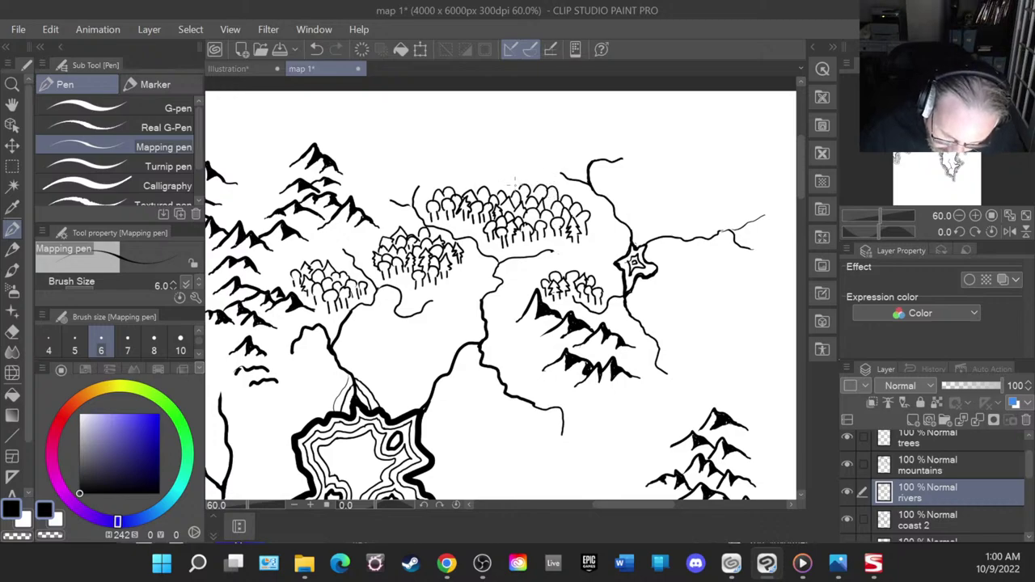
- Build up further rows of trees along the northwestern top of the large forest, mixing round and pointed crowns
mouse_move(512, 176)
mouse_down()
mouse_move(508, 189)
mouse_move(516, 183)
mouse_move(500, 174)
mouse_move(495, 194)
mouse_move(487, 172)
mouse_move(449, 187)
mouse_move(467, 187)
mouse_move(480, 165)
mouse_up()
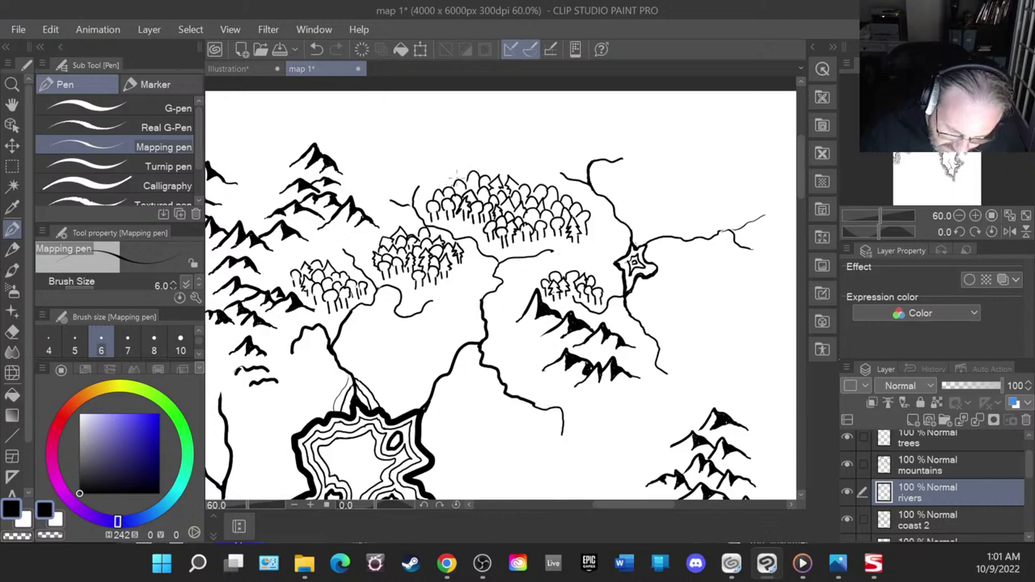
mouse_move(455, 185)
mouse_down()
mouse_move(446, 173)
mouse_move(442, 183)
mouse_up()
mouse_move(447, 196)
mouse_down()
mouse_move(437, 178)
mouse_move(458, 166)
mouse_move(467, 178)
mouse_up()
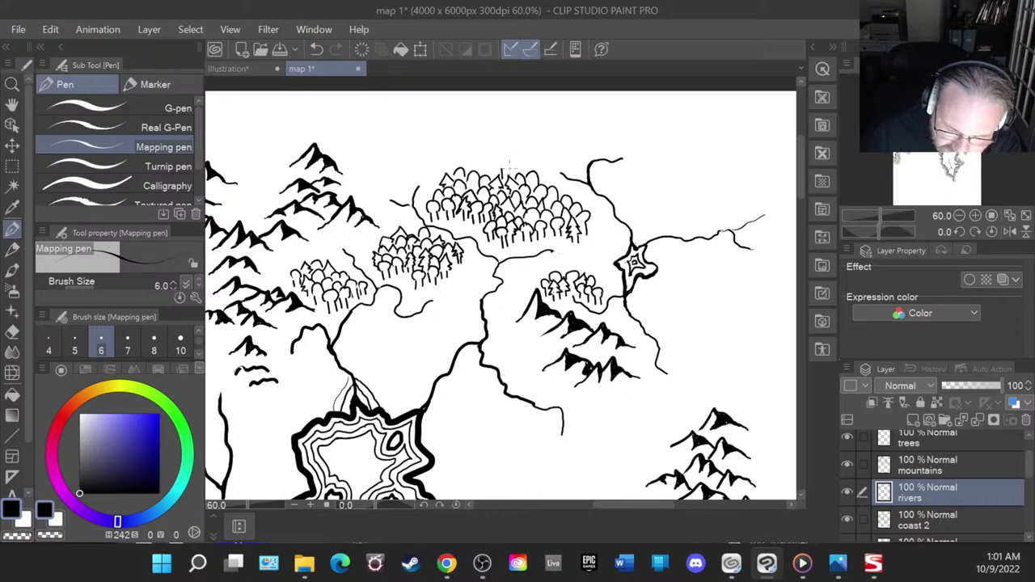
mouse_move(501, 169)
mouse_down()
mouse_move(504, 156)
mouse_move(506, 171)
mouse_up()
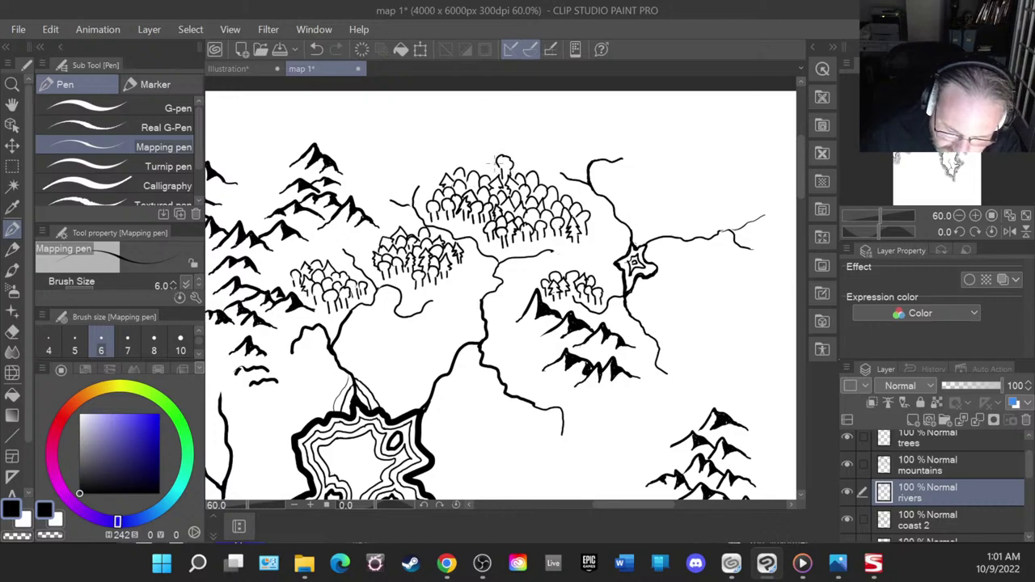
mouse_move(495, 162)
mouse_down()
mouse_move(488, 172)
mouse_move(482, 159)
mouse_move(489, 171)
mouse_up()
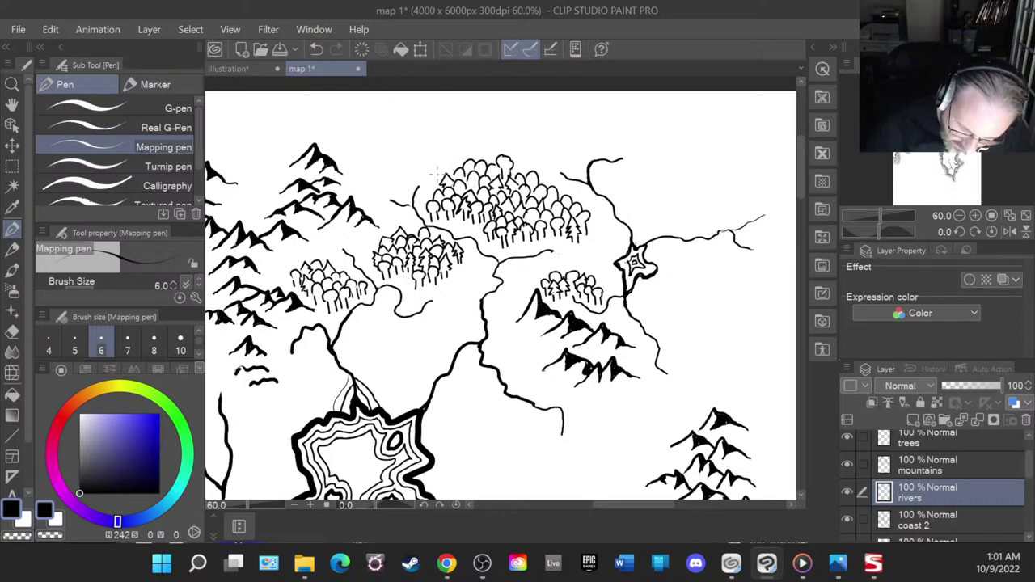
mouse_move(441, 176)
mouse_down()
mouse_move(429, 191)
mouse_move(466, 153)
mouse_up()
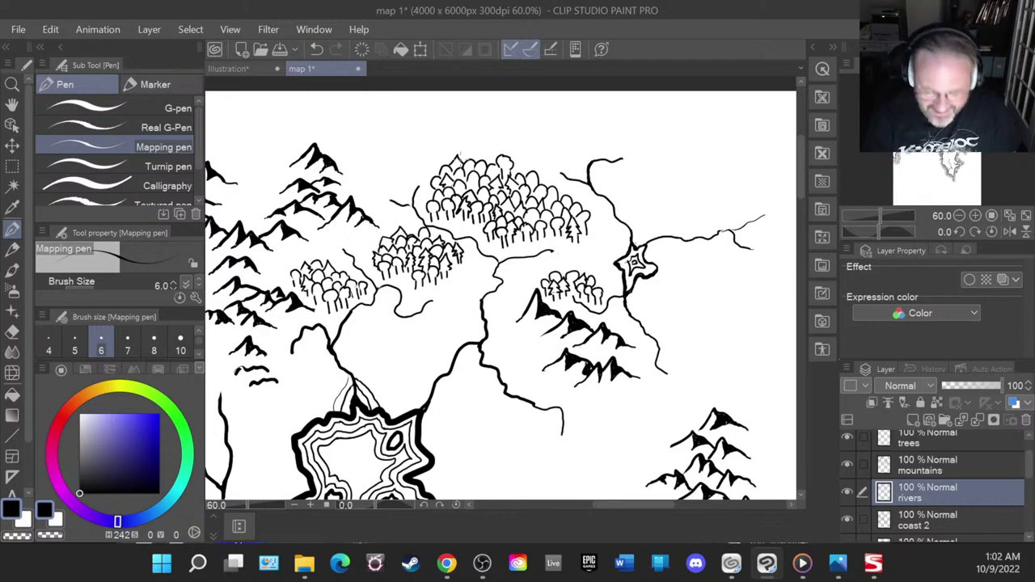
mouse_move(487, 160)
mouse_down()
mouse_move(499, 161)
mouse_move(440, 173)
mouse_up()
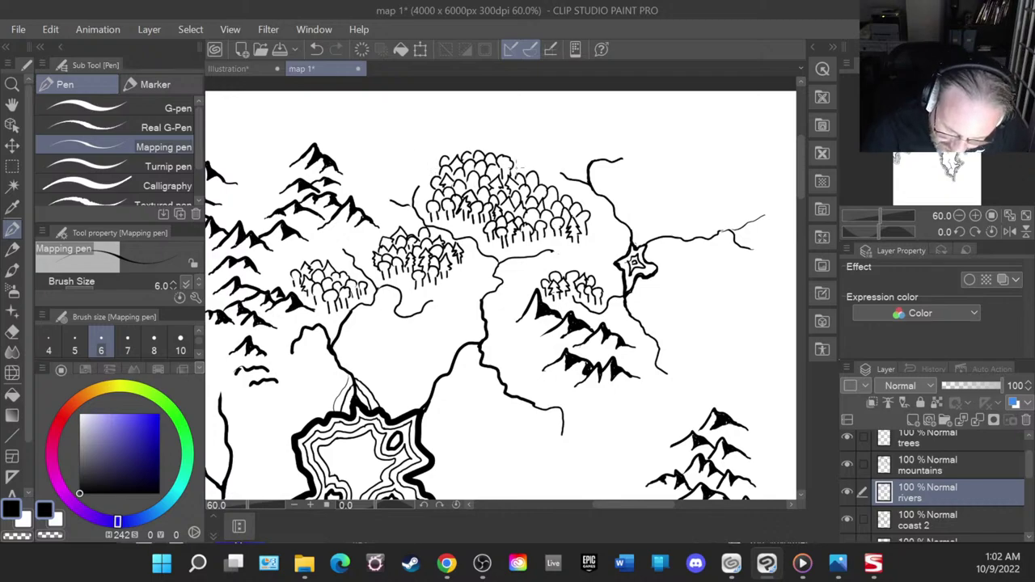
- Extend the forest northeast past the small river fork and fill its eastern edge beside the river with trees
mouse_move(521, 160)
mouse_down()
mouse_move(513, 170)
mouse_move(539, 169)
mouse_move(551, 185)
mouse_up()
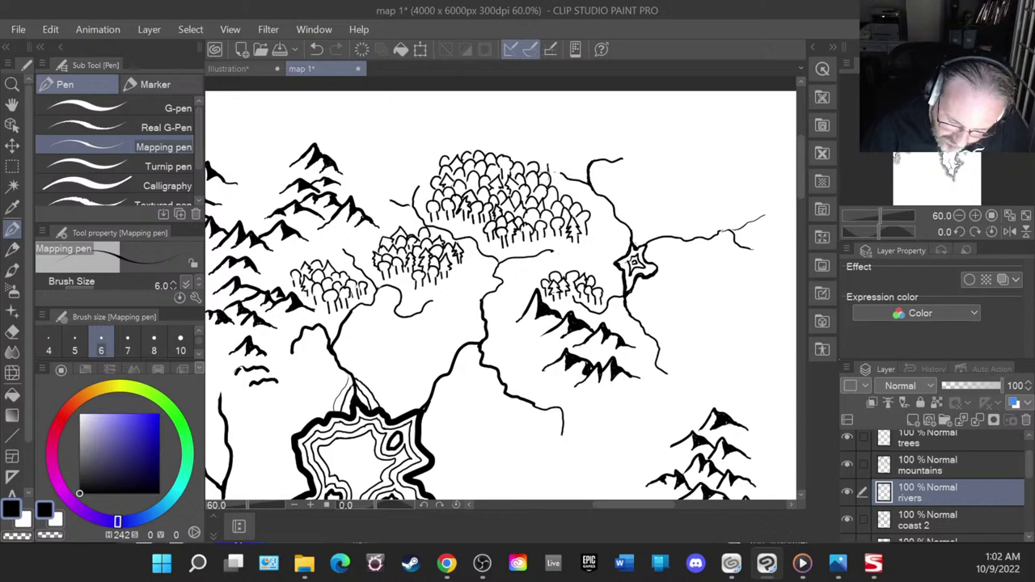
mouse_move(556, 162)
mouse_down()
mouse_move(555, 176)
mouse_move(547, 152)
mouse_move(571, 157)
mouse_move(563, 175)
mouse_move(570, 146)
mouse_move(555, 162)
mouse_move(587, 161)
mouse_move(580, 136)
mouse_move(591, 157)
mouse_up()
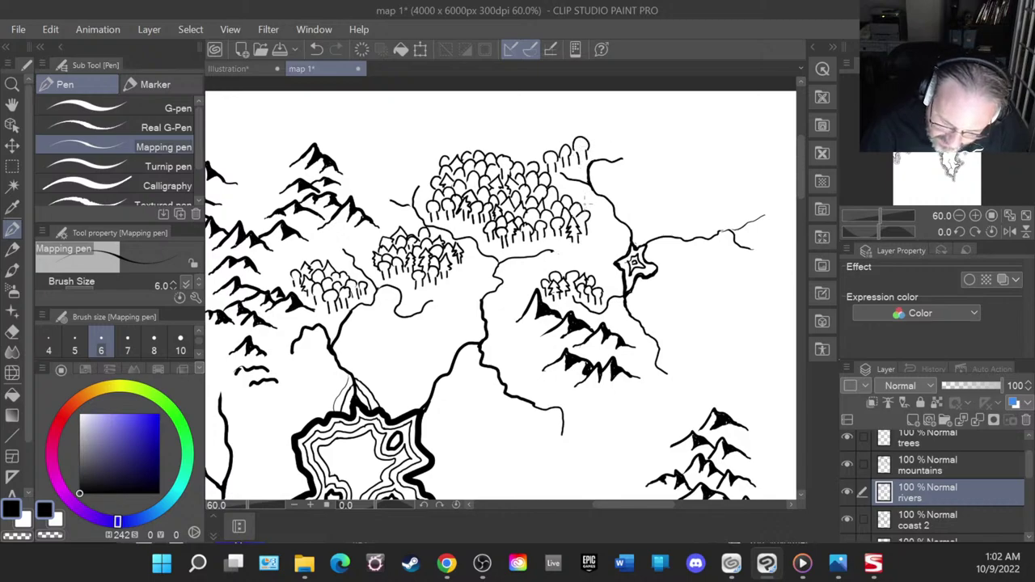
drag(590, 219, 605, 225)
mouse_move(597, 220)
mouse_down()
mouse_move(598, 233)
mouse_move(581, 200)
mouse_up()
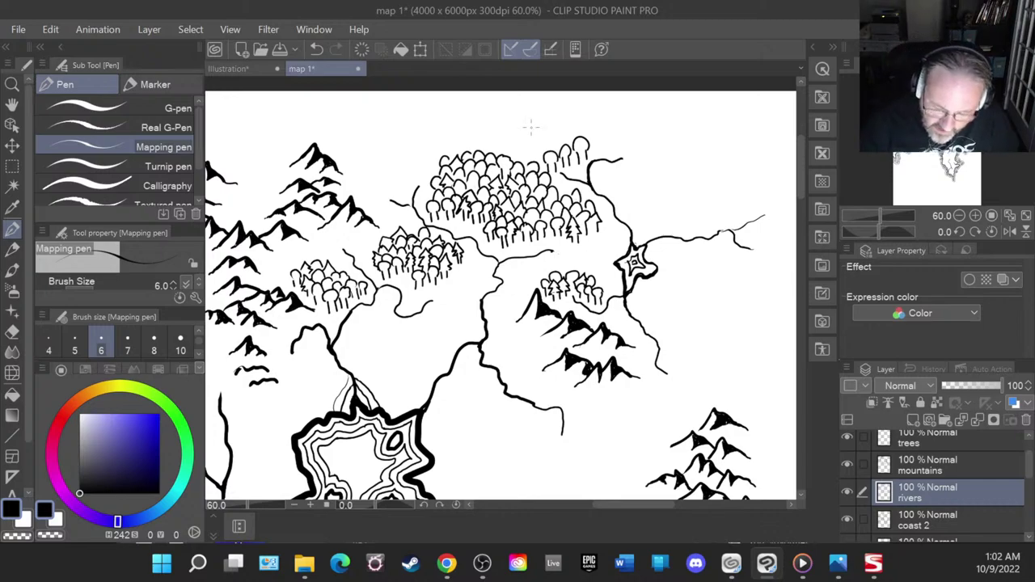
- Add trees along the forest's northern edge and continue the line northeast above the river's source
mouse_move(520, 168)
mouse_down()
mouse_move(546, 148)
mouse_move(519, 165)
mouse_move(525, 149)
mouse_move(533, 158)
mouse_move(510, 146)
mouse_move(501, 160)
mouse_move(525, 153)
mouse_move(502, 140)
mouse_up()
drag(497, 152, 511, 146)
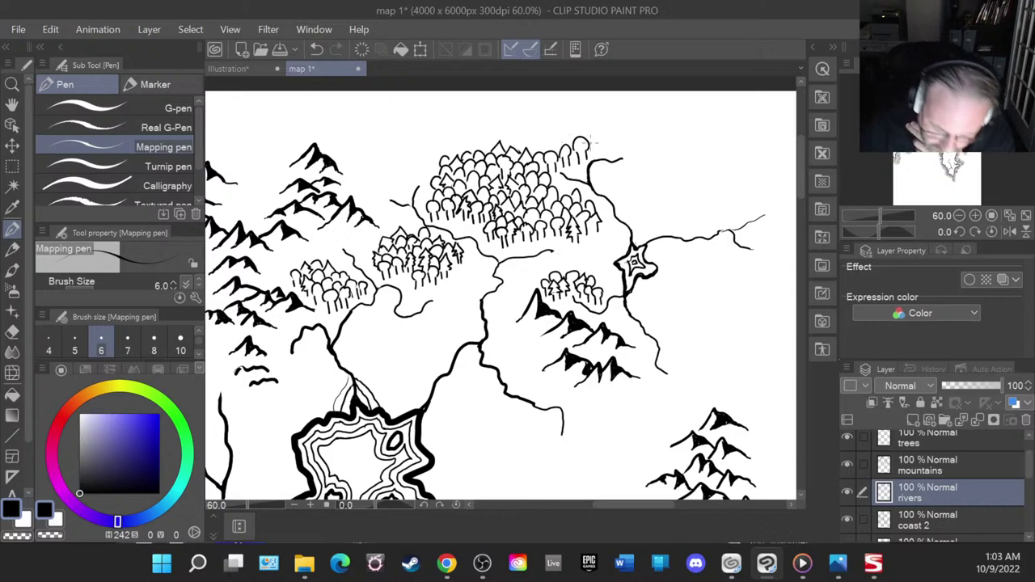
mouse_move(590, 149)
mouse_down()
mouse_move(586, 127)
mouse_move(604, 135)
mouse_move(603, 156)
mouse_move(615, 144)
mouse_move(607, 126)
mouse_move(626, 136)
mouse_move(621, 150)
mouse_up()
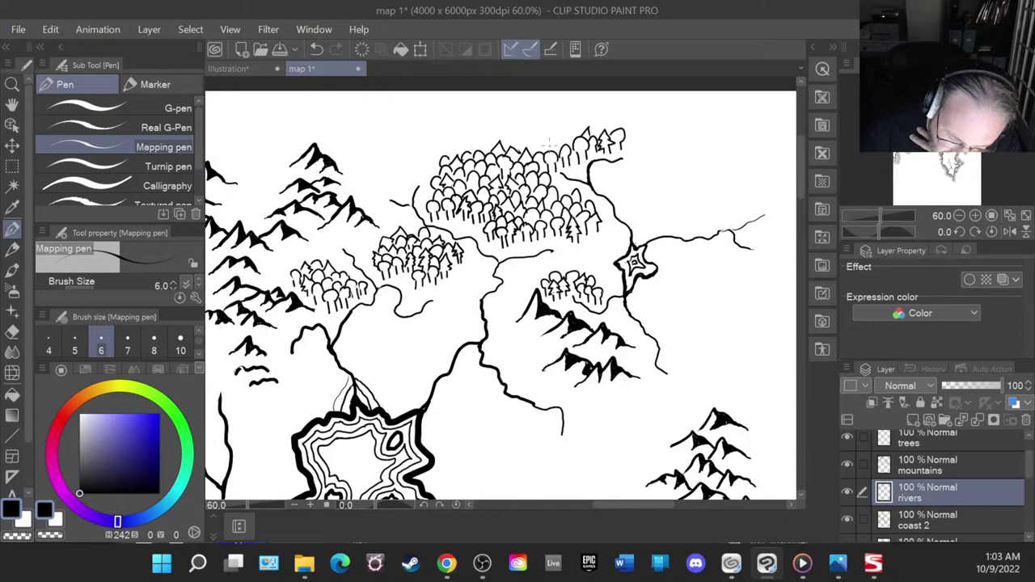
mouse_move(550, 140)
mouse_down()
mouse_move(551, 156)
mouse_move(562, 138)
mouse_up()
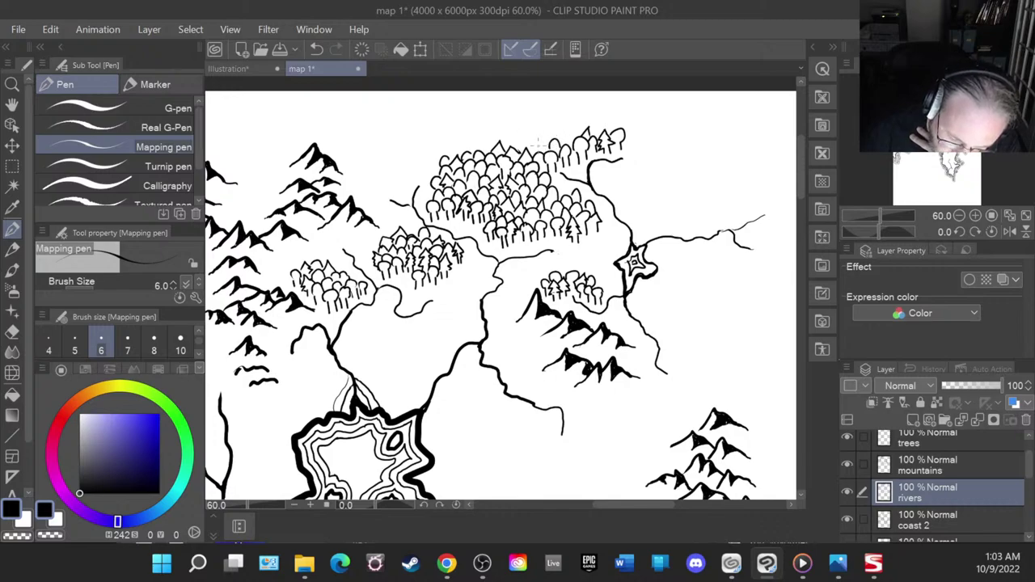
mouse_move(545, 140)
mouse_down()
mouse_move(534, 152)
mouse_move(512, 151)
mouse_move(518, 141)
mouse_move(525, 151)
mouse_up()
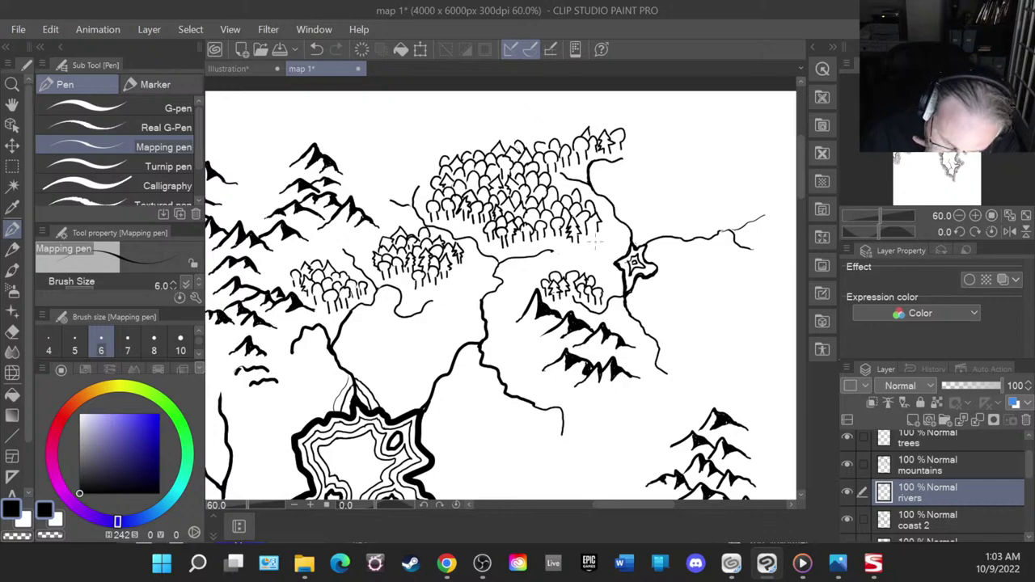
- Draw trees linking the large forest's southeastern edge to the small grove above the mountains
drag(592, 223, 591, 234)
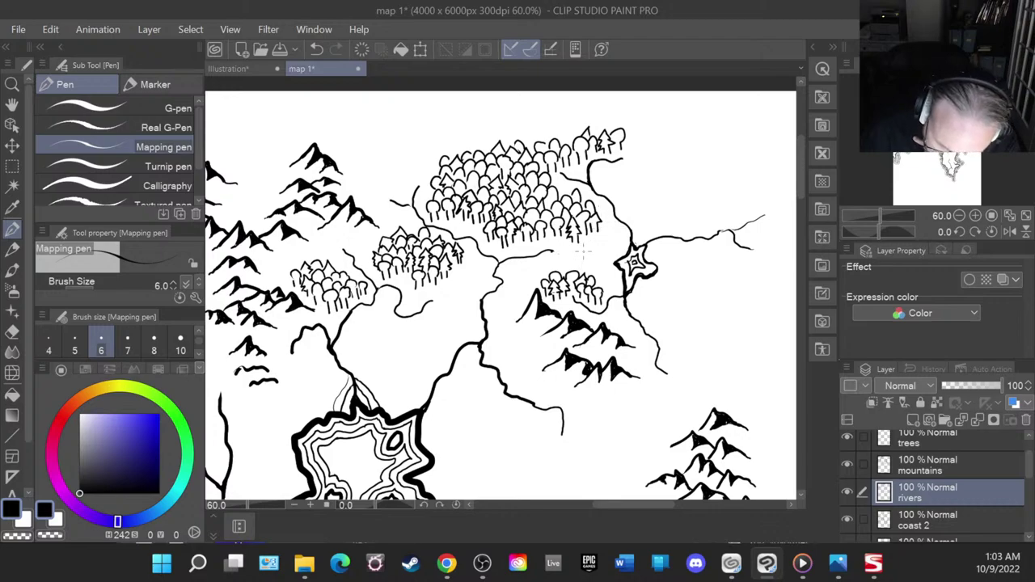
mouse_move(596, 258)
mouse_down()
mouse_move(603, 271)
mouse_move(598, 257)
mouse_up()
mouse_move(601, 257)
mouse_down()
mouse_move(579, 256)
mouse_move(578, 242)
mouse_move(588, 255)
mouse_move(573, 275)
mouse_move(576, 257)
mouse_move(589, 254)
mouse_move(571, 266)
mouse_move(573, 242)
mouse_move(551, 264)
mouse_up()
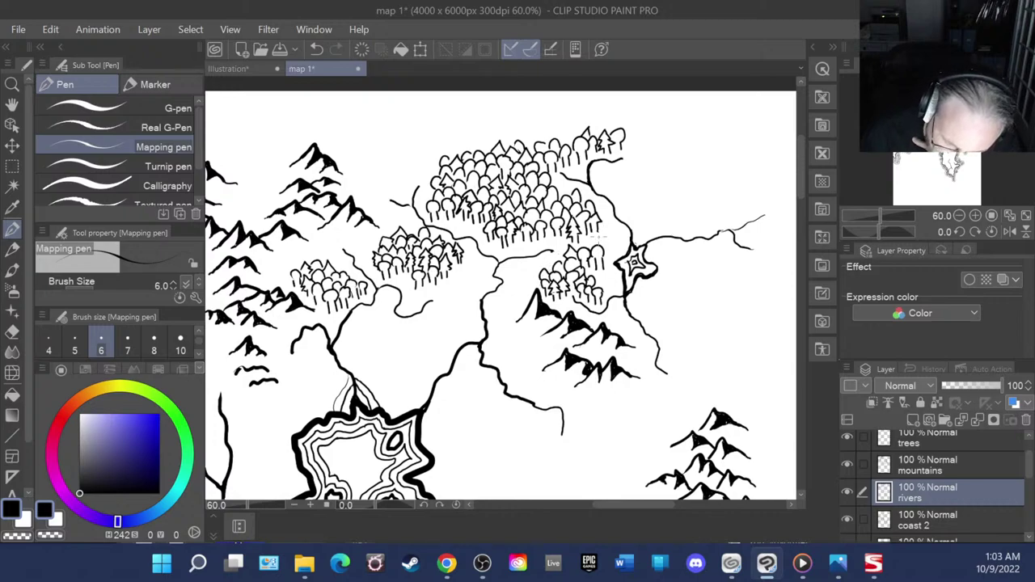
mouse_move(600, 244)
mouse_down()
mouse_move(604, 234)
mouse_move(607, 254)
mouse_move(608, 238)
mouse_up()
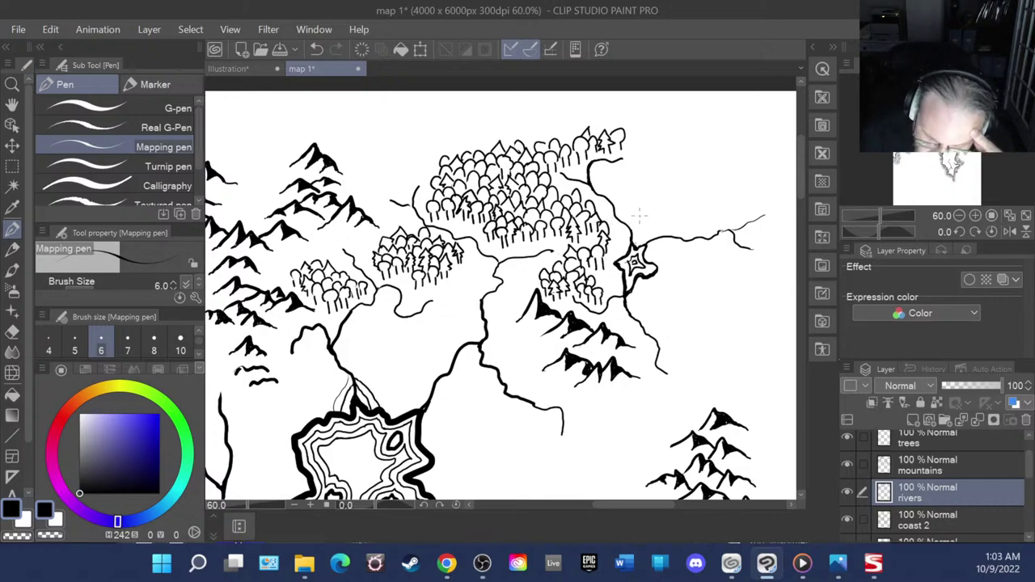
- Draw a new grove of mixed trees east of the river, above the star-shaped lake and its eastern tributary
mouse_move(639, 230)
mouse_down()
mouse_move(644, 238)
mouse_move(639, 220)
mouse_move(649, 230)
mouse_move(659, 215)
mouse_move(658, 233)
mouse_move(648, 210)
mouse_move(628, 214)
mouse_move(636, 212)
mouse_move(634, 234)
mouse_move(642, 197)
mouse_move(680, 222)
mouse_move(665, 236)
mouse_move(654, 205)
mouse_move(681, 227)
mouse_move(683, 211)
mouse_move(650, 190)
mouse_move(656, 200)
mouse_move(632, 202)
mouse_up()
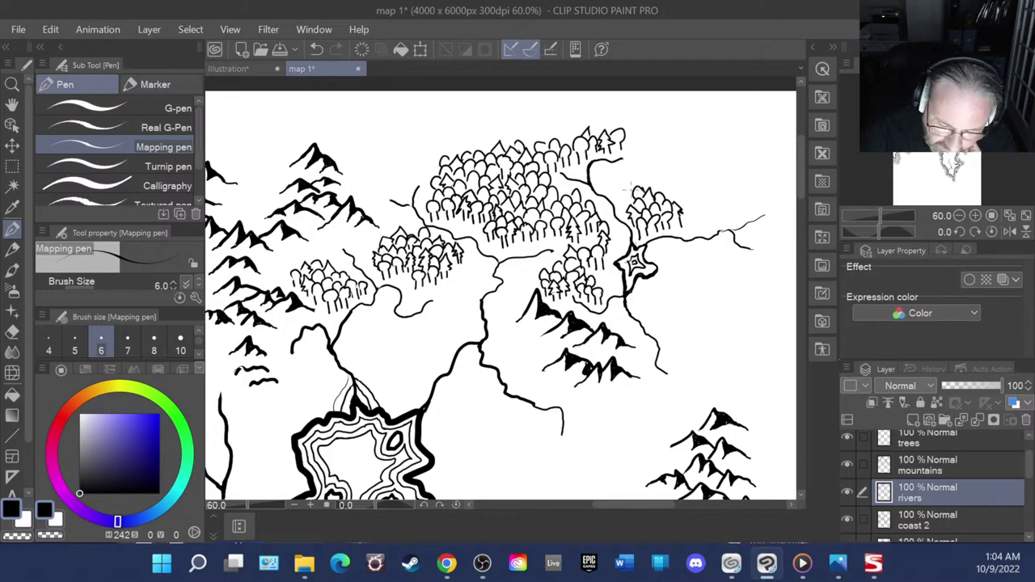
mouse_move(624, 189)
mouse_down()
mouse_move(629, 213)
mouse_move(631, 180)
mouse_move(635, 190)
mouse_move(617, 195)
mouse_move(615, 177)
mouse_move(622, 187)
mouse_move(613, 180)
mouse_move(627, 183)
mouse_move(629, 173)
mouse_move(642, 191)
mouse_move(674, 184)
mouse_move(677, 201)
mouse_move(653, 162)
mouse_move(689, 202)
mouse_move(688, 188)
mouse_move(690, 226)
mouse_up()
drag(695, 216, 695, 223)
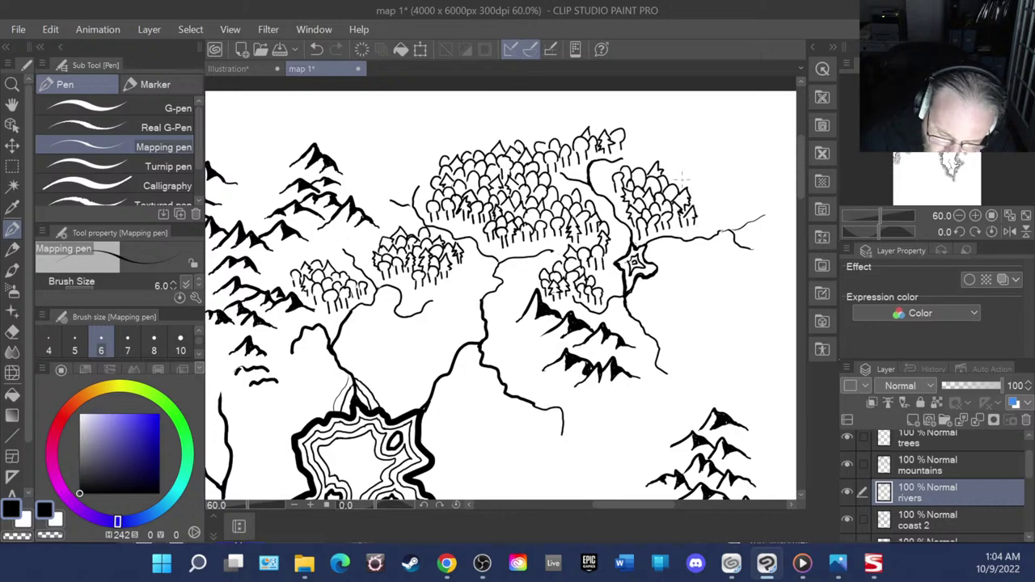
drag(648, 174, 655, 164)
mouse_move(643, 181)
mouse_down()
mouse_move(660, 165)
mouse_move(652, 183)
mouse_move(655, 155)
mouse_up()
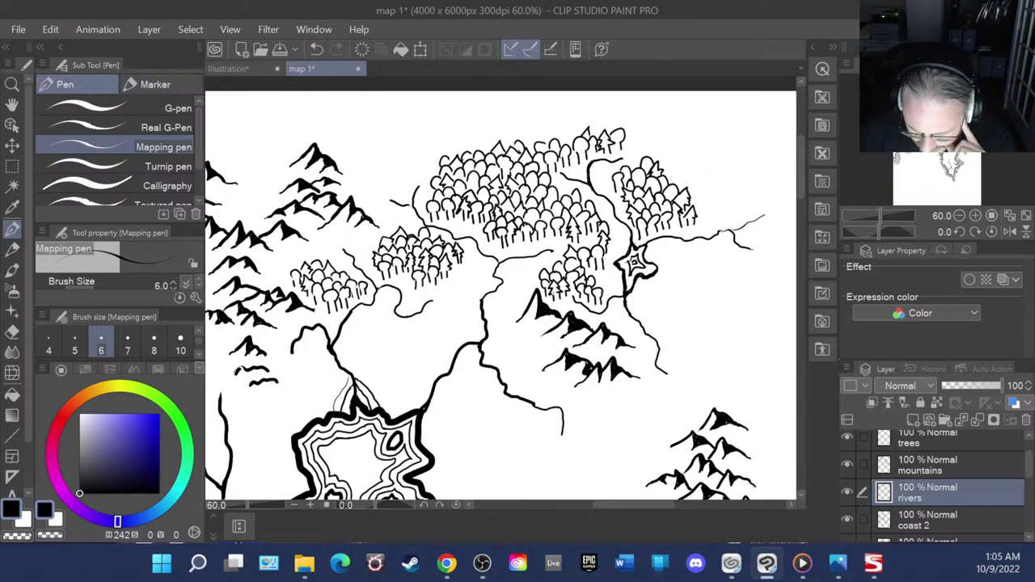
- Extend the new grove above the star-shaped lake with more trees along its eastern and upper edges
drag(679, 291, 445, 324)
drag(364, 453, 412, 467)
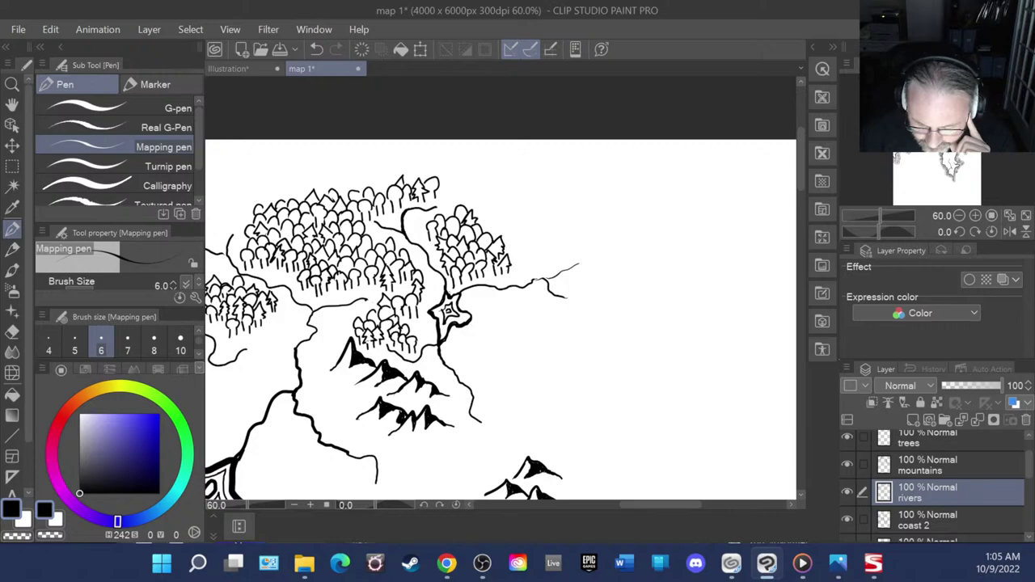
drag(267, 494, 380, 485)
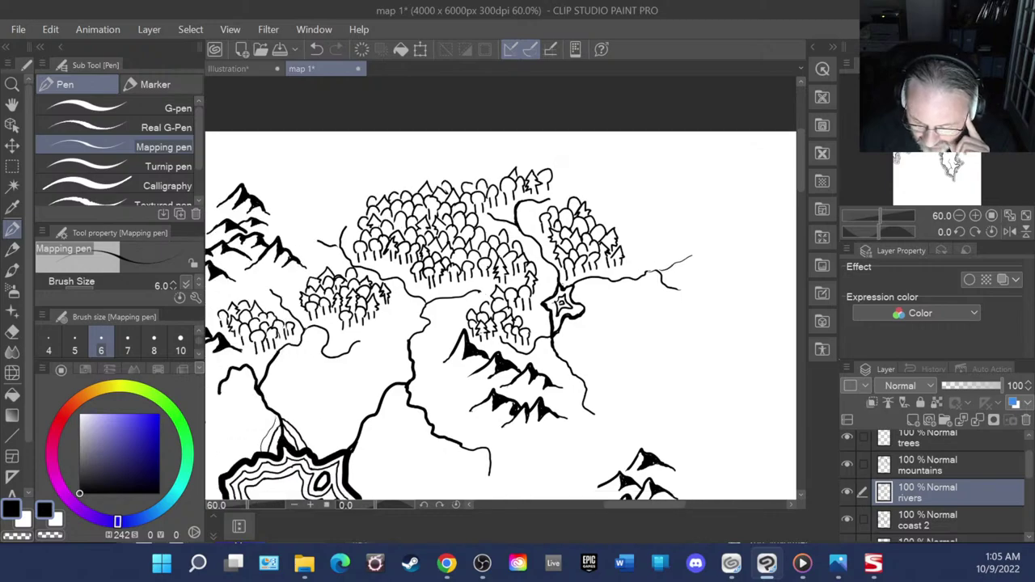
drag(558, 323, 486, 316)
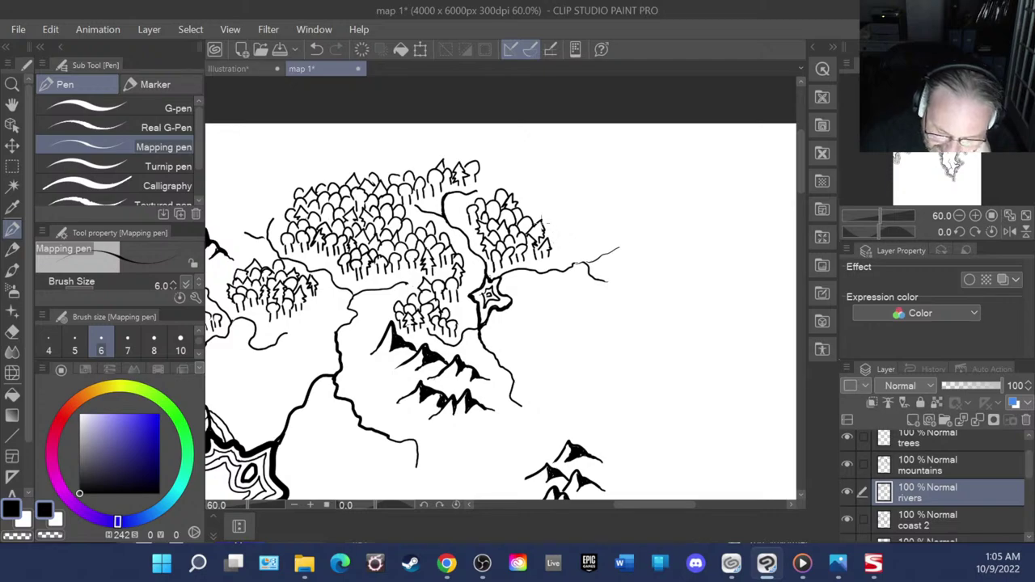
mouse_move(545, 246)
mouse_down()
mouse_move(554, 234)
mouse_move(558, 256)
mouse_move(558, 239)
mouse_up()
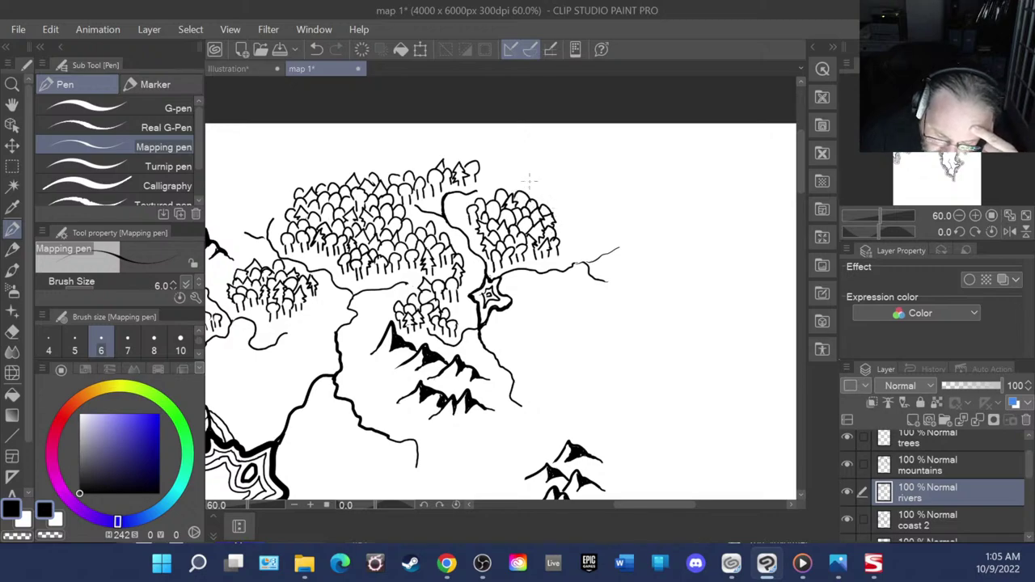
- Widen the grove above the star-shaped lake eastward with more mixed trees, following the tributary almost to its eastern tip
mouse_move(570, 234)
mouse_down()
mouse_move(571, 255)
mouse_move(581, 238)
mouse_move(556, 234)
mouse_up()
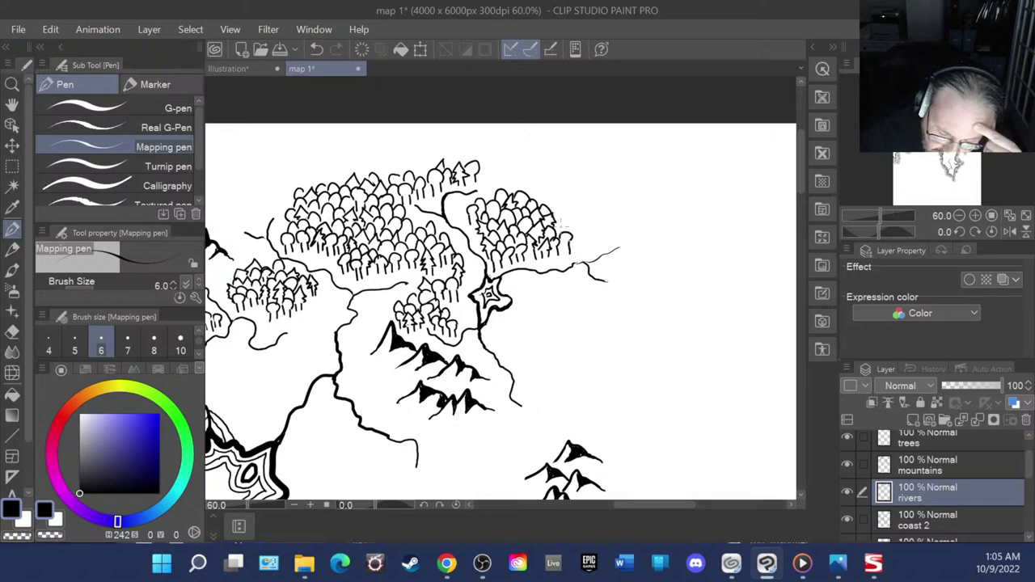
mouse_move(566, 223)
mouse_down()
mouse_move(571, 238)
mouse_move(551, 199)
mouse_move(566, 200)
mouse_move(531, 182)
mouse_move(536, 194)
mouse_up()
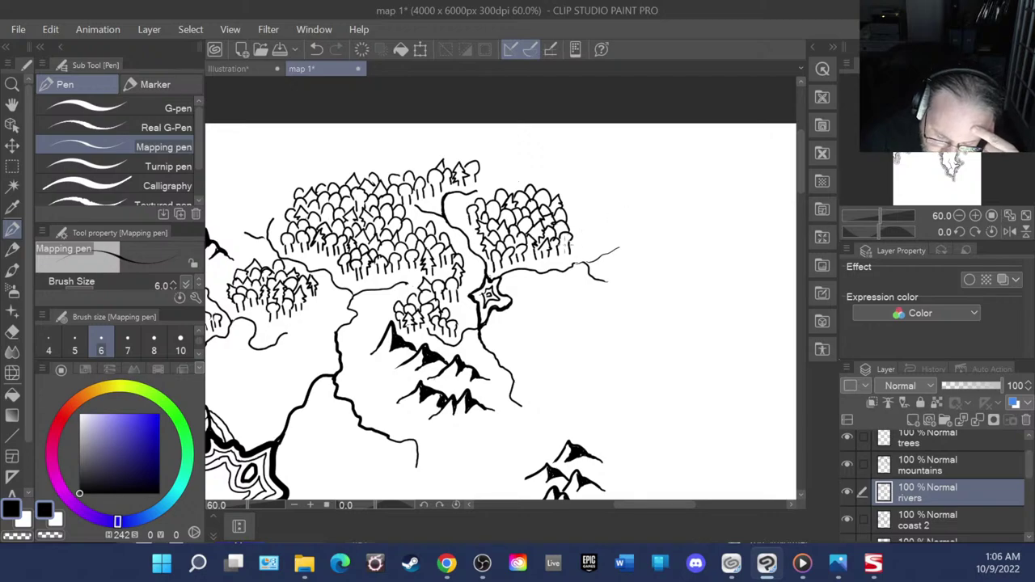
mouse_move(565, 241)
mouse_down()
mouse_move(564, 255)
mouse_move(530, 265)
mouse_up()
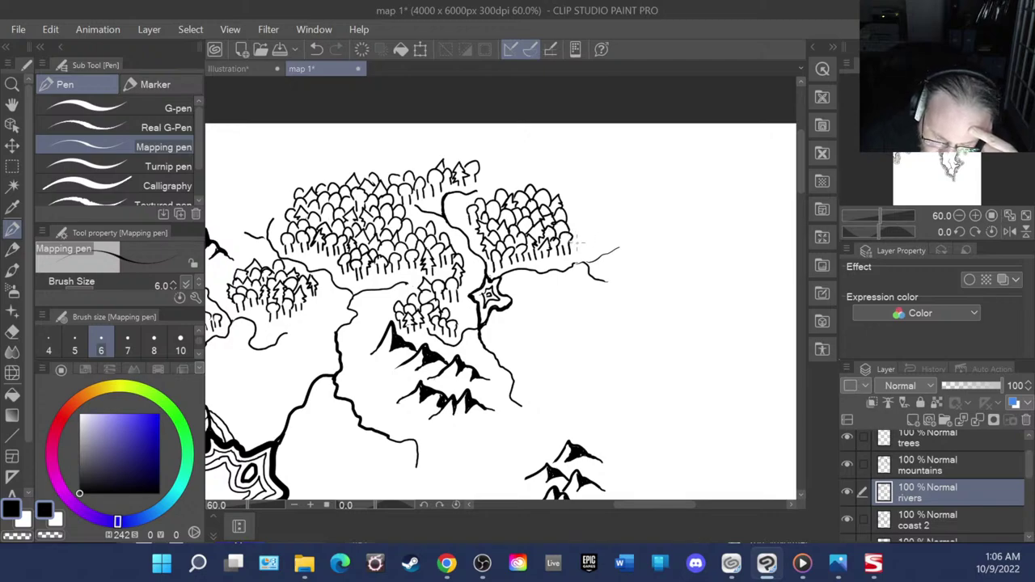
mouse_move(573, 230)
mouse_down()
mouse_move(578, 253)
mouse_move(586, 240)
mouse_move(574, 225)
mouse_move(597, 234)
mouse_up()
mouse_move(585, 226)
mouse_down()
mouse_move(602, 239)
mouse_move(597, 251)
mouse_move(576, 225)
mouse_up()
mouse_move(576, 217)
mouse_down()
mouse_move(584, 235)
mouse_move(602, 220)
mouse_move(609, 230)
mouse_up()
drag(602, 228, 608, 244)
mouse_move(591, 244)
mouse_down()
mouse_move(608, 246)
mouse_move(574, 202)
mouse_up()
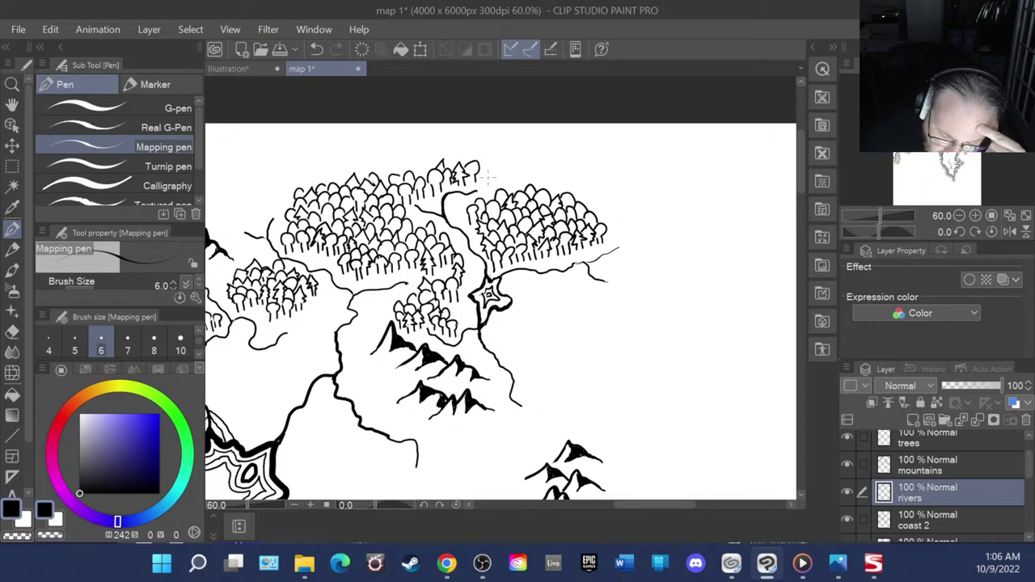
- Draw trees over the river's source to join the two forests, and add another row along the western forest's northern edge
mouse_move(488, 183)
mouse_down()
mouse_move(509, 188)
mouse_move(523, 167)
mouse_move(512, 171)
mouse_move(523, 171)
mouse_move(519, 190)
mouse_move(503, 170)
mouse_up()
mouse_move(493, 161)
mouse_down()
mouse_move(494, 179)
mouse_move(492, 157)
mouse_move(495, 168)
mouse_up()
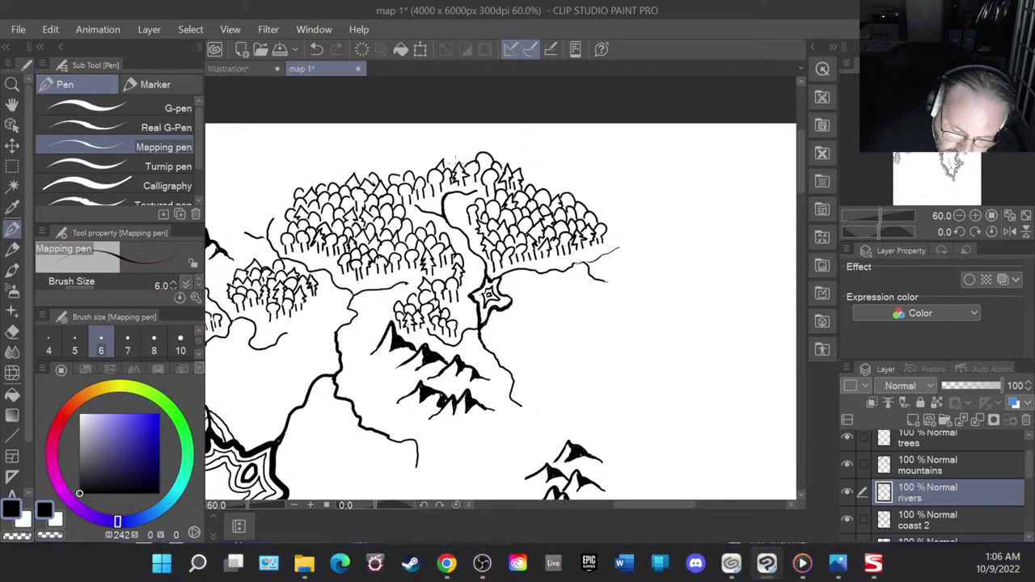
mouse_move(453, 168)
mouse_down()
mouse_move(458, 153)
mouse_move(464, 163)
mouse_move(453, 153)
mouse_move(464, 163)
mouse_move(413, 177)
mouse_move(410, 157)
mouse_move(422, 166)
mouse_move(391, 177)
mouse_up()
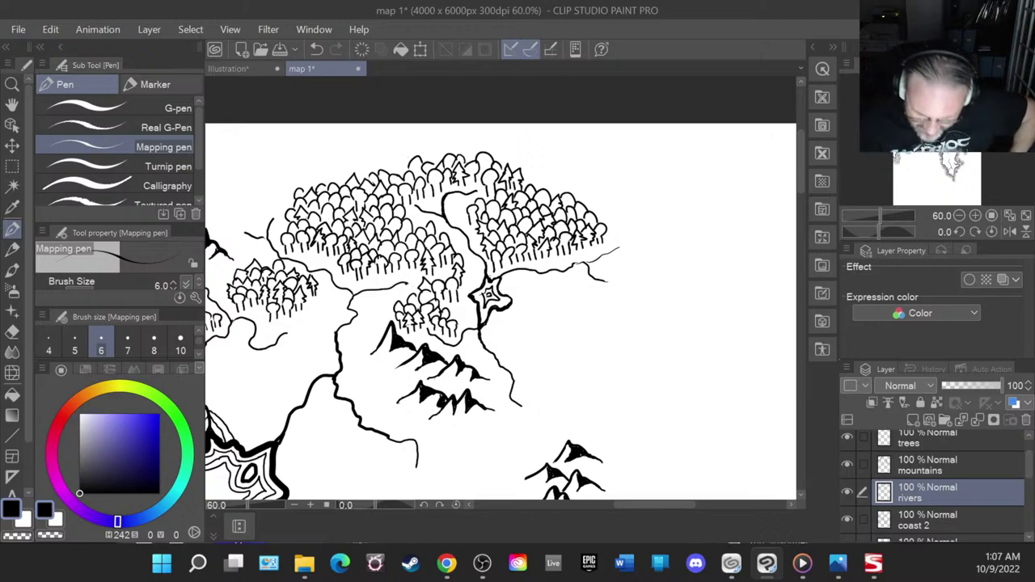
- Fill out the northeastern edge of the joined forest with another row of round and pointed trees
mouse_move(522, 173)
mouse_down()
mouse_move(530, 185)
mouse_move(535, 172)
mouse_move(534, 186)
mouse_move(552, 175)
mouse_move(563, 188)
mouse_move(547, 178)
mouse_move(556, 173)
mouse_move(556, 190)
mouse_move(565, 172)
mouse_move(566, 187)
mouse_up()
drag(562, 190, 574, 179)
mouse_move(558, 177)
mouse_down()
mouse_move(575, 202)
mouse_move(581, 186)
mouse_up()
drag(564, 183, 582, 204)
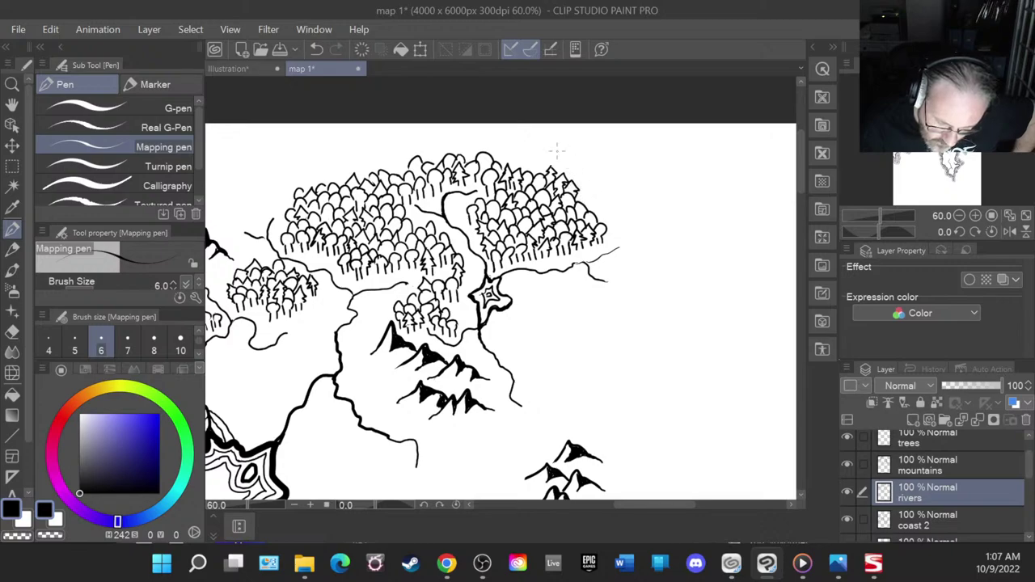
mouse_move(539, 165)
mouse_down()
mouse_move(527, 178)
mouse_move(497, 165)
mouse_move(516, 173)
mouse_up()
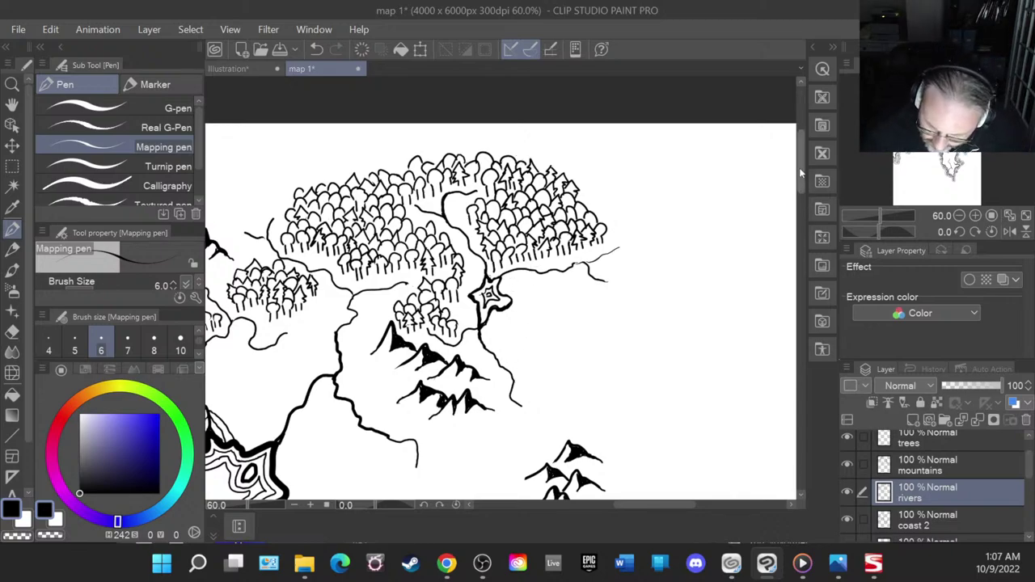
- On the mountains layer, start extending the eastern range northward with several shaded peaks above its northern tip
mouse_move(799, 168)
mouse_down()
mouse_move(799, 212)
mouse_move(798, 184)
mouse_up()
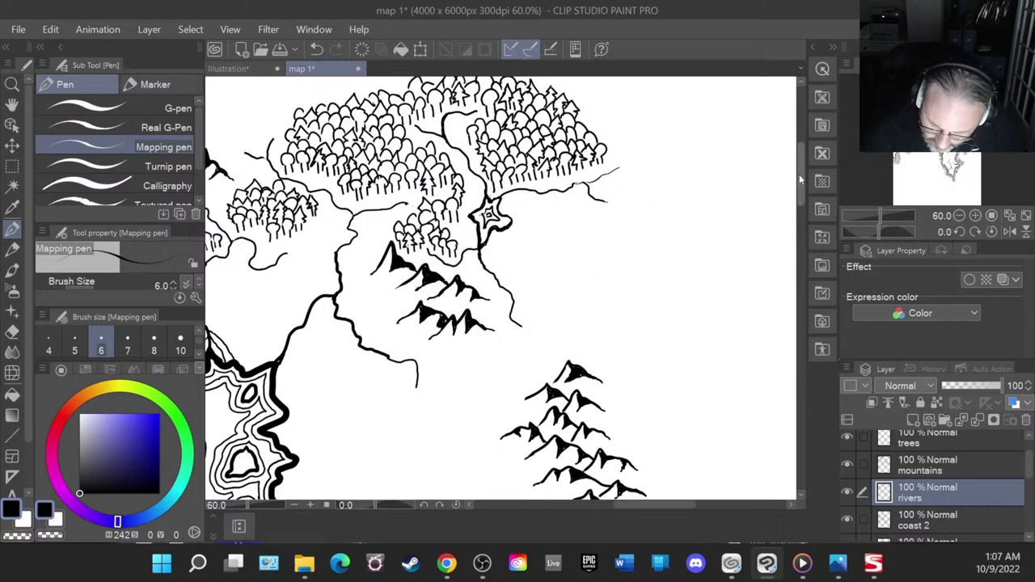
drag(801, 180, 801, 257)
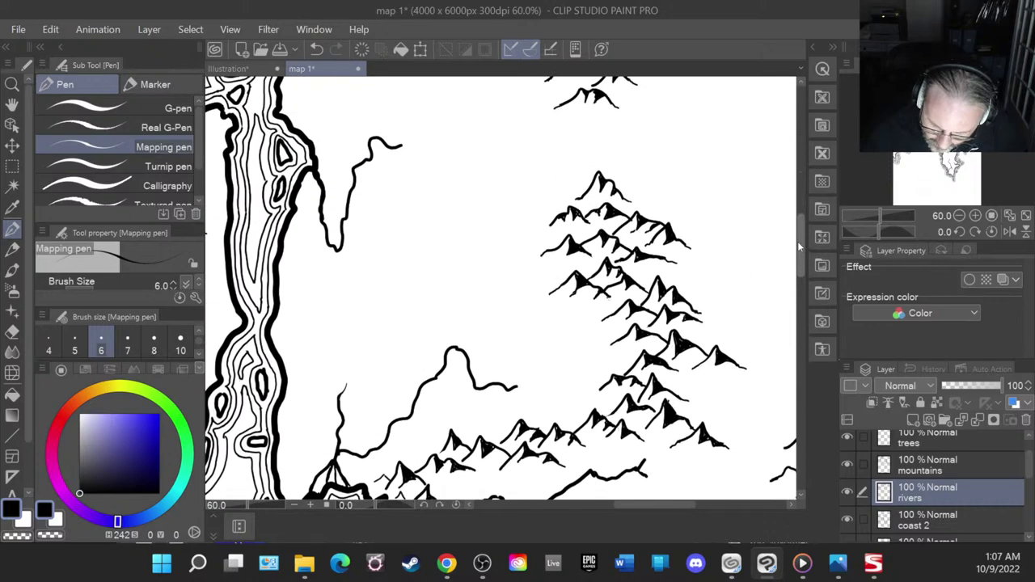
drag(645, 508, 671, 507)
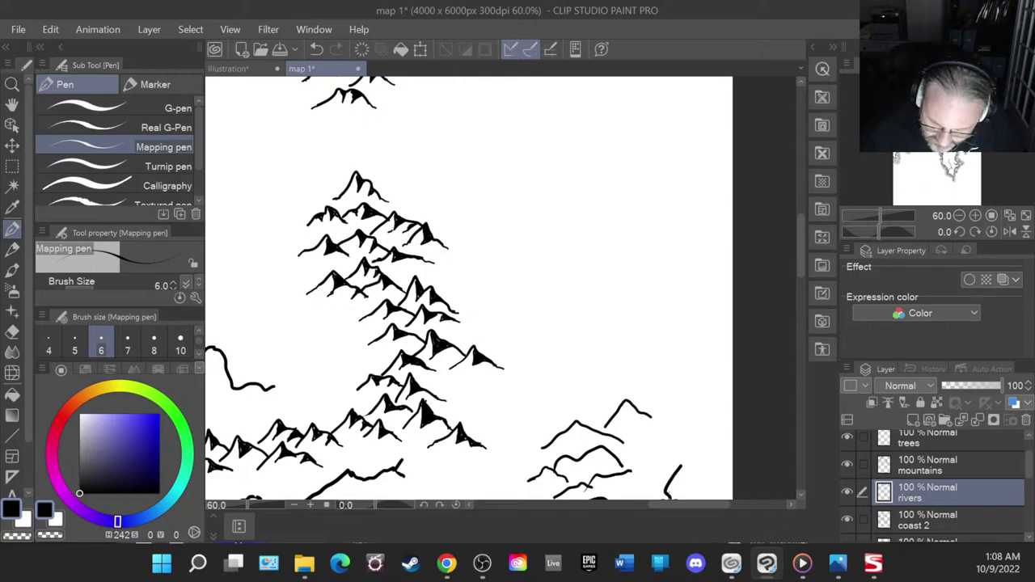
drag(803, 255, 810, 181)
drag(703, 504, 662, 500)
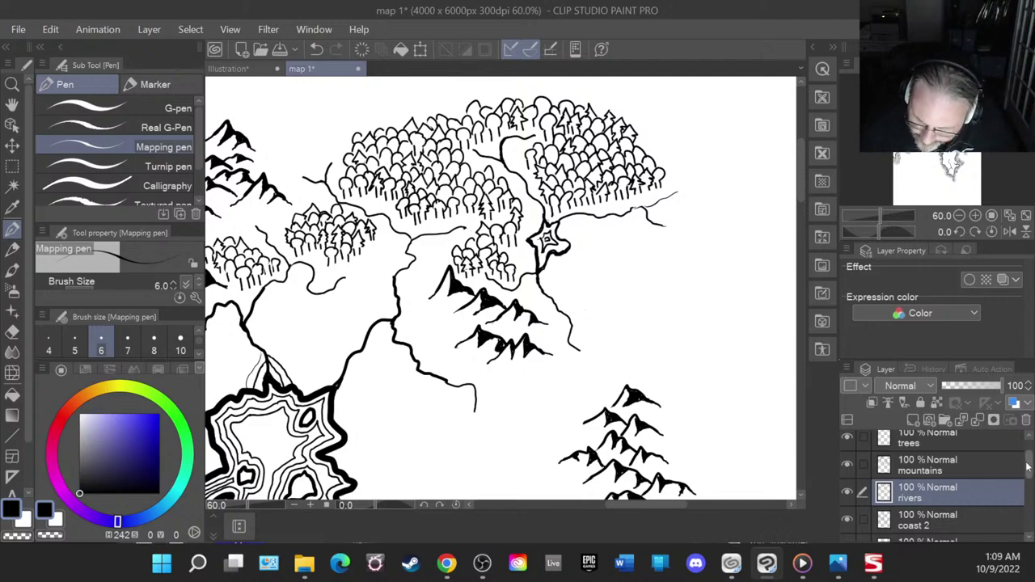
mouse_move(1029, 470)
mouse_down()
mouse_move(1029, 494)
mouse_move(1030, 470)
mouse_up()
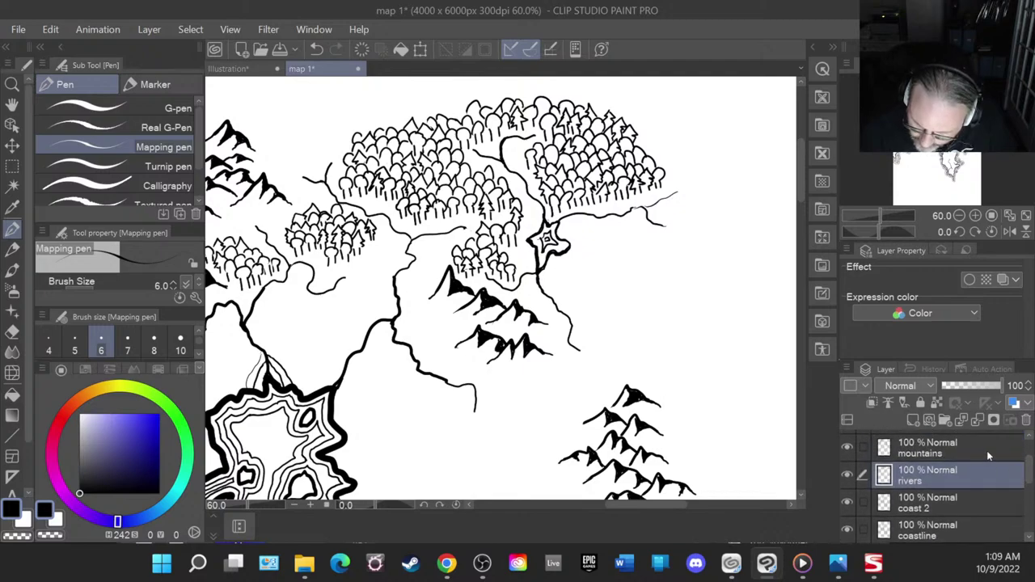
click(987, 447)
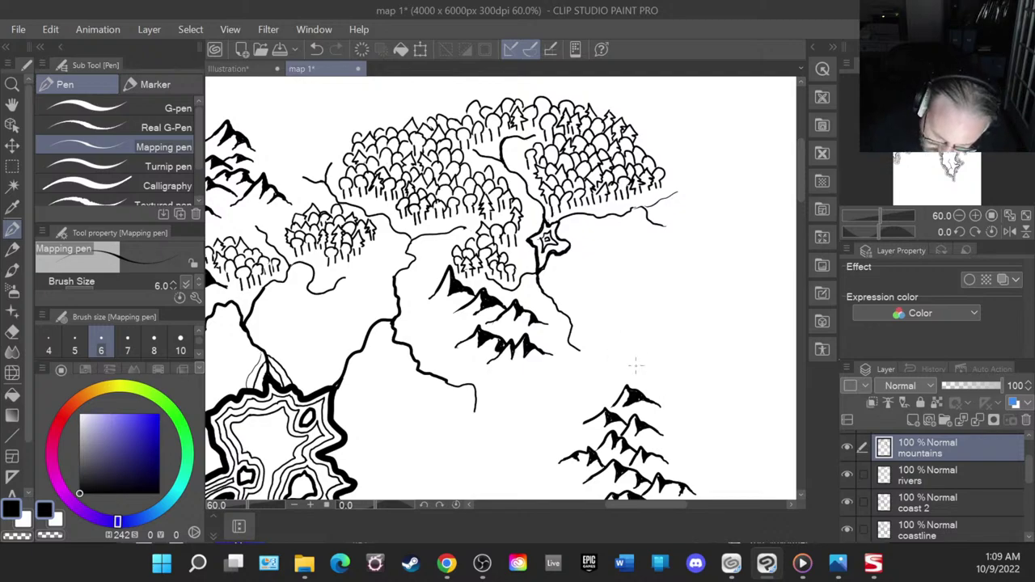
mouse_move(633, 389)
mouse_down()
mouse_move(661, 373)
mouse_move(679, 390)
mouse_move(659, 379)
mouse_move(661, 391)
mouse_move(676, 389)
mouse_move(662, 384)
mouse_move(664, 396)
mouse_move(670, 389)
mouse_up()
mouse_move(605, 382)
mouse_down()
mouse_move(630, 370)
mouse_move(652, 381)
mouse_up()
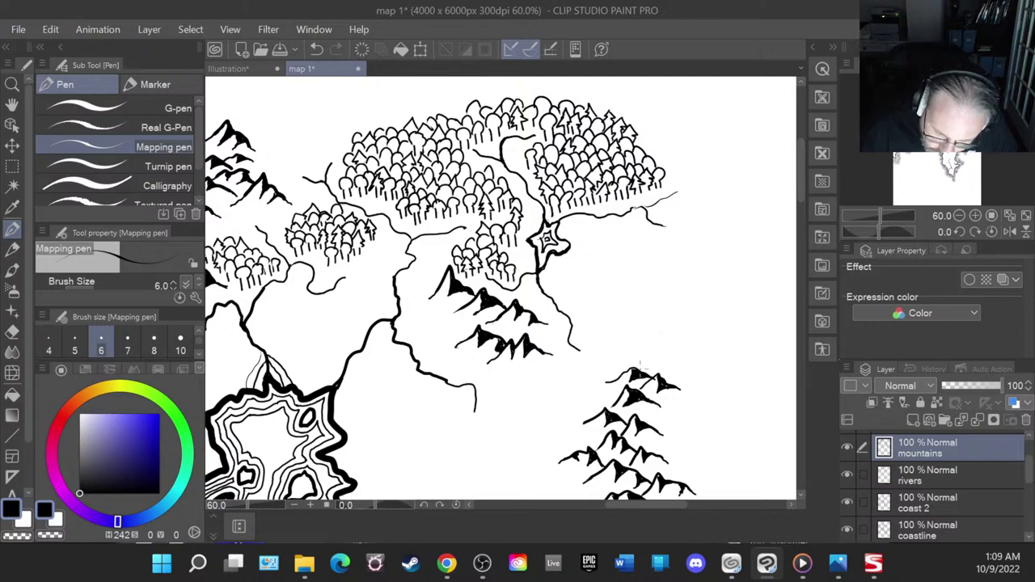
mouse_move(640, 365)
mouse_down()
mouse_move(658, 348)
mouse_move(686, 373)
mouse_move(664, 361)
mouse_move(665, 375)
mouse_move(676, 370)
mouse_move(664, 360)
mouse_up()
mouse_move(659, 349)
mouse_down()
mouse_move(665, 375)
mouse_move(641, 372)
mouse_move(657, 361)
mouse_up()
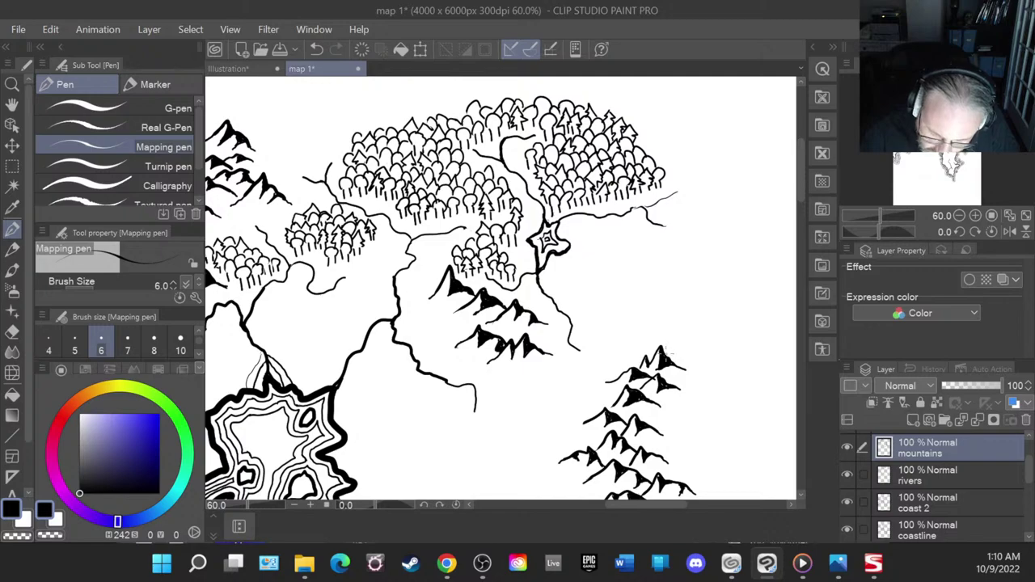
- Continue the eastern range to the northeast with staggered, overlapping peaks, shading their slopes black
mouse_move(666, 353)
mouse_down()
mouse_move(688, 336)
mouse_move(718, 353)
mouse_move(690, 346)
mouse_up()
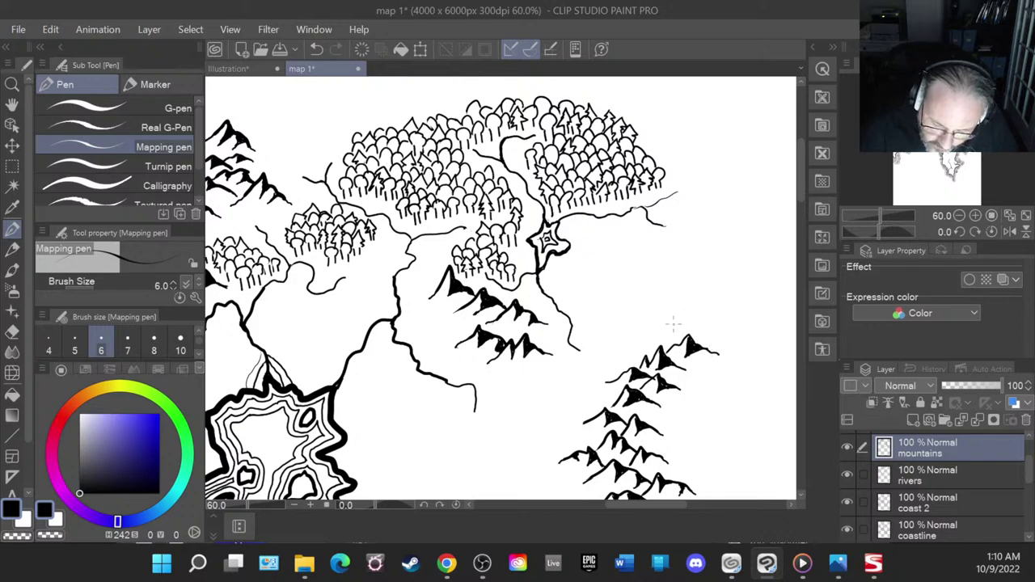
mouse_move(678, 337)
mouse_down()
mouse_move(643, 341)
mouse_move(673, 339)
mouse_up()
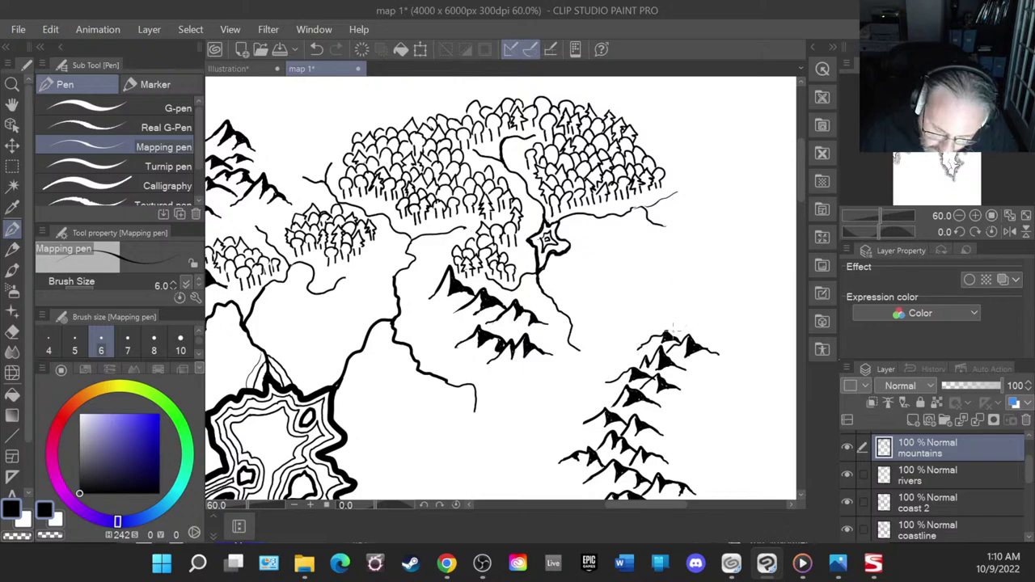
mouse_move(696, 318)
mouse_down()
mouse_move(720, 328)
mouse_move(699, 329)
mouse_move(722, 332)
mouse_up()
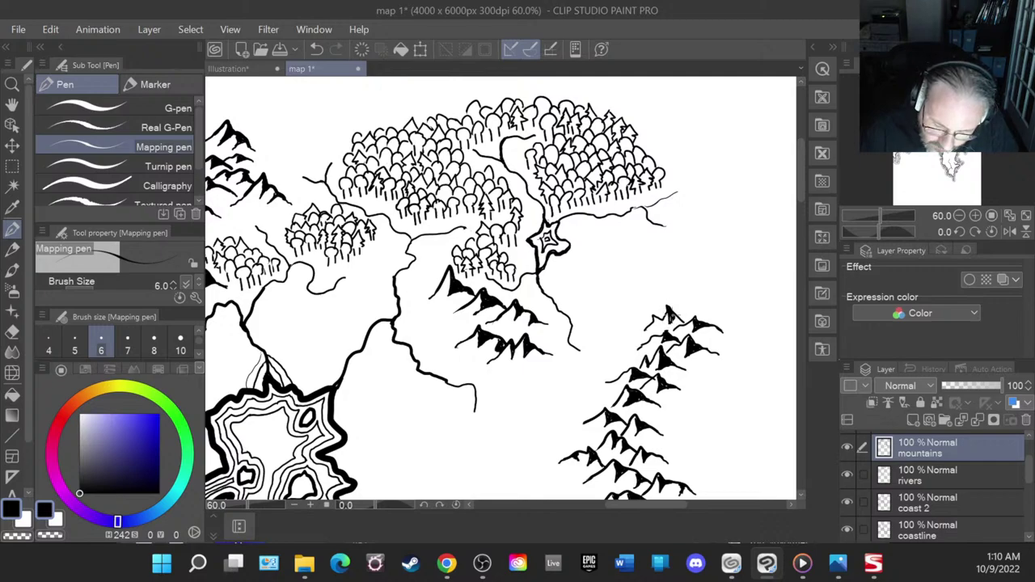
drag(678, 315, 684, 324)
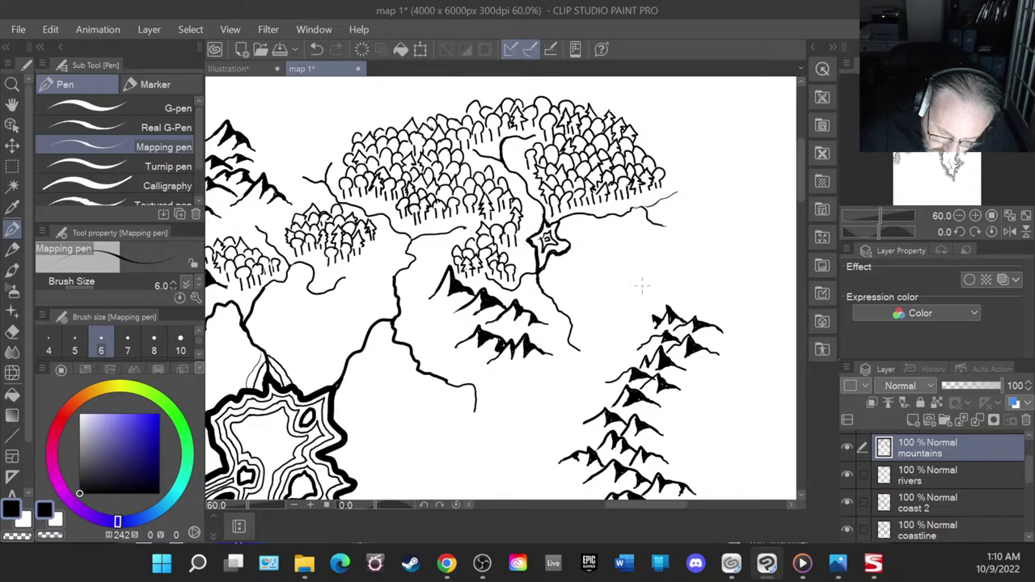
drag(651, 326, 644, 332)
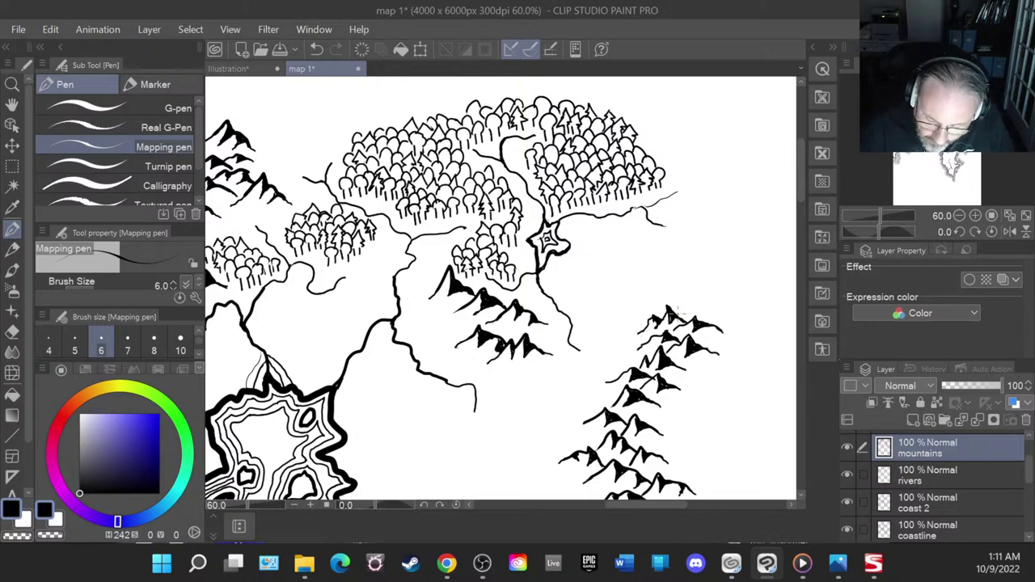
mouse_move(680, 310)
mouse_down()
mouse_move(707, 303)
mouse_move(729, 317)
mouse_move(698, 314)
mouse_move(722, 315)
mouse_move(702, 312)
mouse_move(714, 312)
mouse_move(704, 301)
mouse_move(738, 323)
mouse_move(701, 298)
mouse_move(651, 308)
mouse_up()
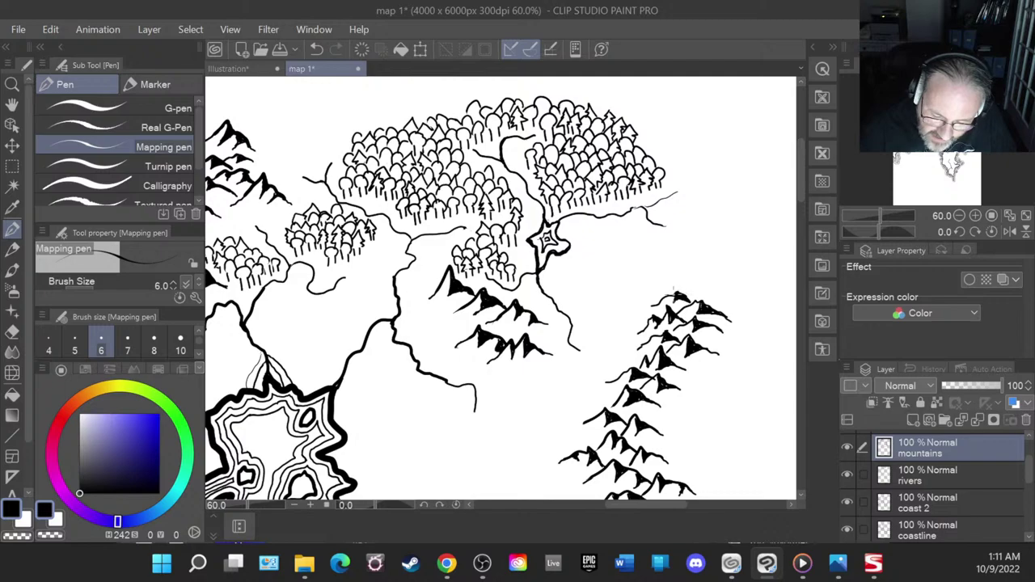
- Draw and shade the northernmost peaks of the eastern range, ending it just below the lake's eastern tributary
mouse_move(675, 292)
mouse_down()
mouse_move(683, 297)
mouse_move(694, 273)
mouse_move(725, 299)
mouse_move(697, 296)
mouse_move(700, 283)
mouse_move(731, 296)
mouse_up()
mouse_move(647, 288)
mouse_down()
mouse_move(673, 275)
mouse_move(690, 288)
mouse_move(663, 286)
mouse_move(663, 296)
mouse_move(686, 280)
mouse_move(673, 296)
mouse_move(681, 282)
mouse_move(639, 291)
mouse_up()
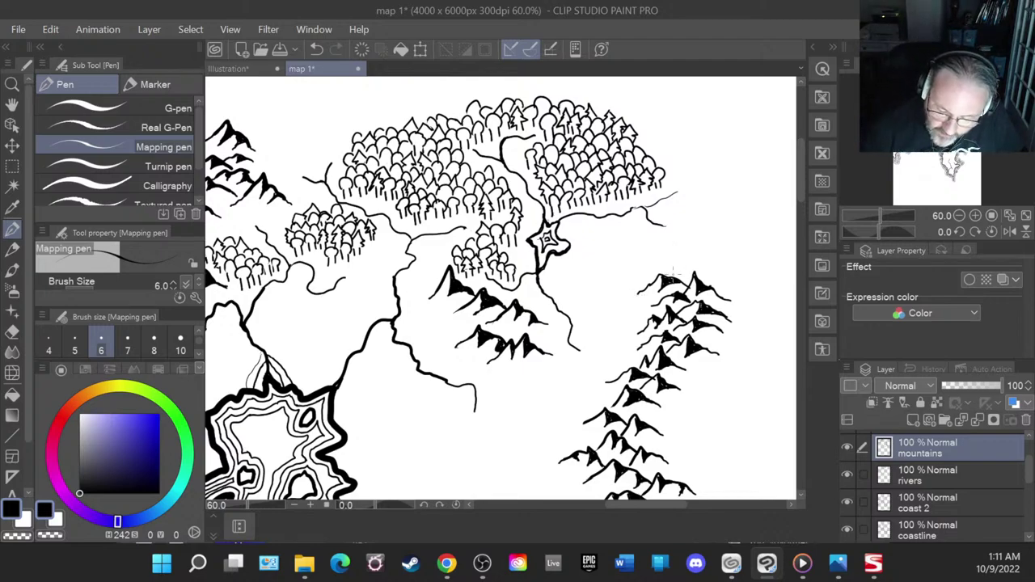
mouse_move(673, 275)
mouse_down()
mouse_move(693, 258)
mouse_move(720, 274)
mouse_move(696, 260)
mouse_move(697, 273)
mouse_up()
drag(696, 263, 710, 270)
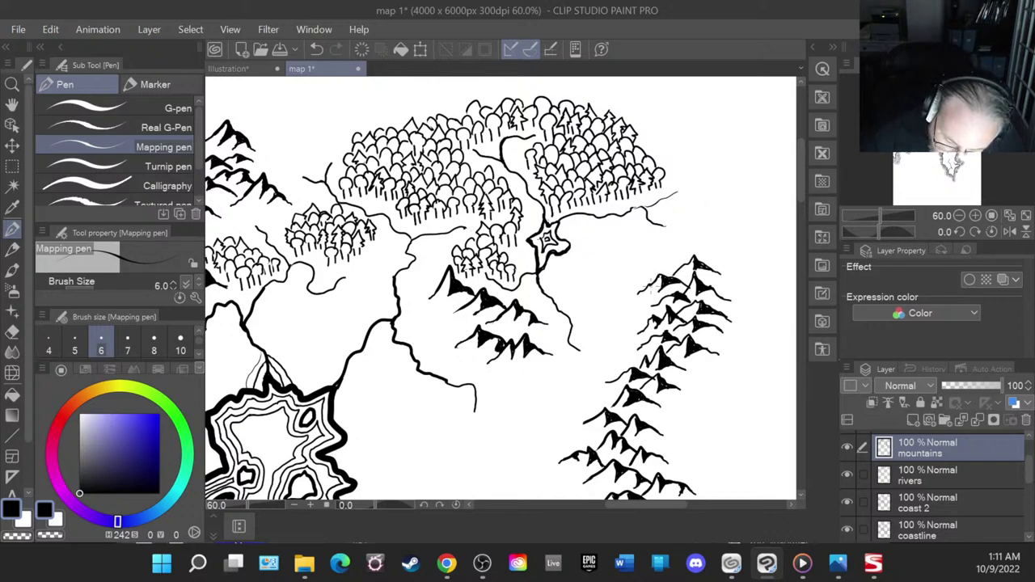
drag(650, 283, 637, 298)
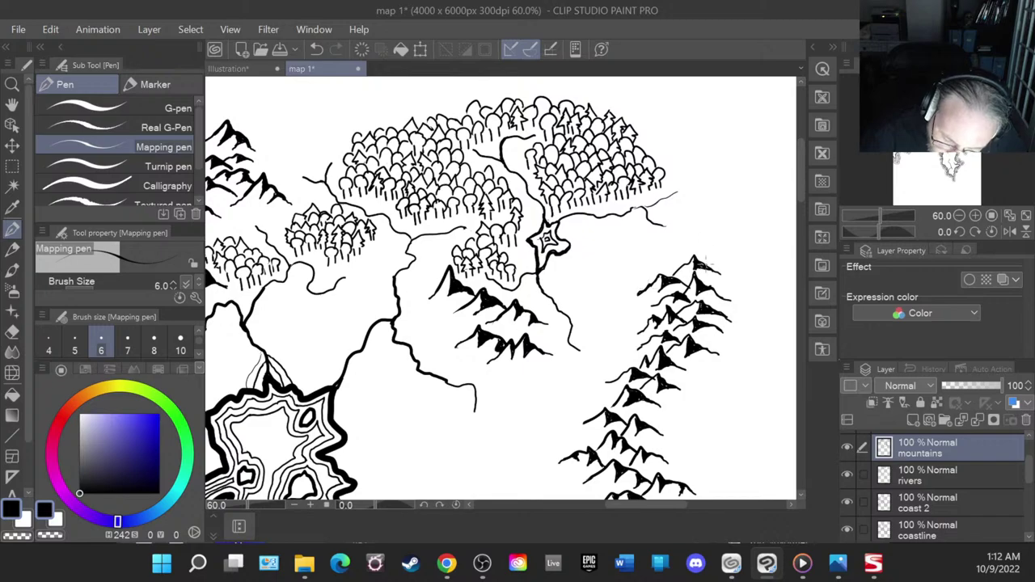
drag(696, 266, 711, 268)
drag(714, 267, 730, 276)
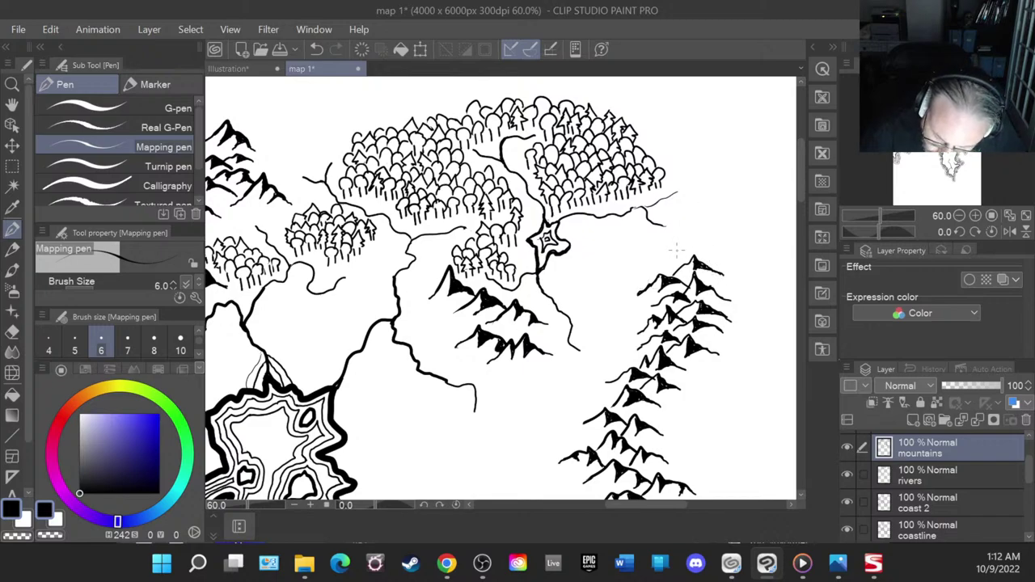
mouse_move(660, 250)
mouse_down()
mouse_move(680, 239)
mouse_move(718, 259)
mouse_move(676, 256)
mouse_move(689, 257)
mouse_move(679, 245)
mouse_move(700, 247)
mouse_move(676, 253)
mouse_move(690, 249)
mouse_up()
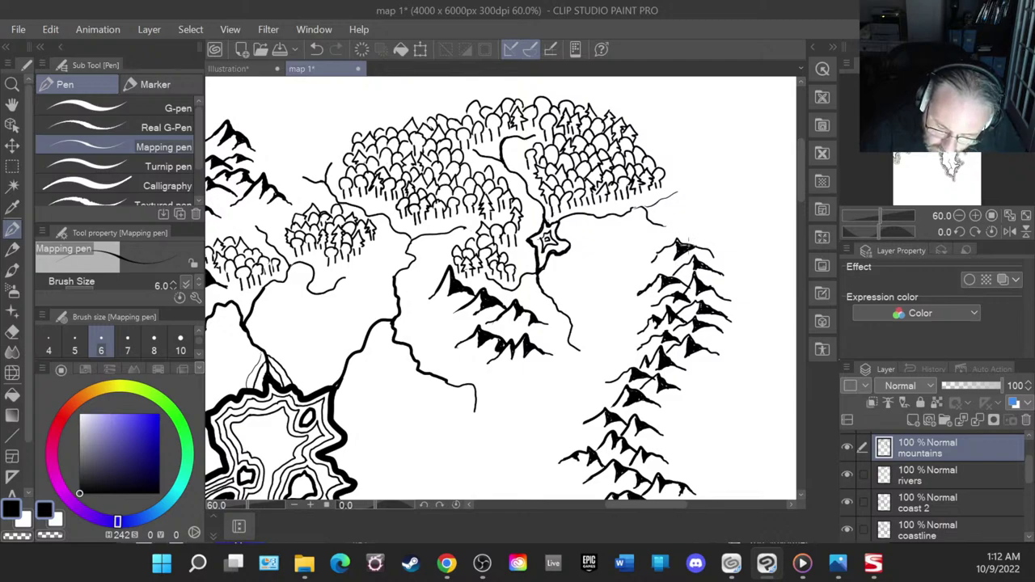
- Review the extended range against the northern half of the map, and examine the area between it and the star-shaped lake
scroll(702, 330, down, 4)
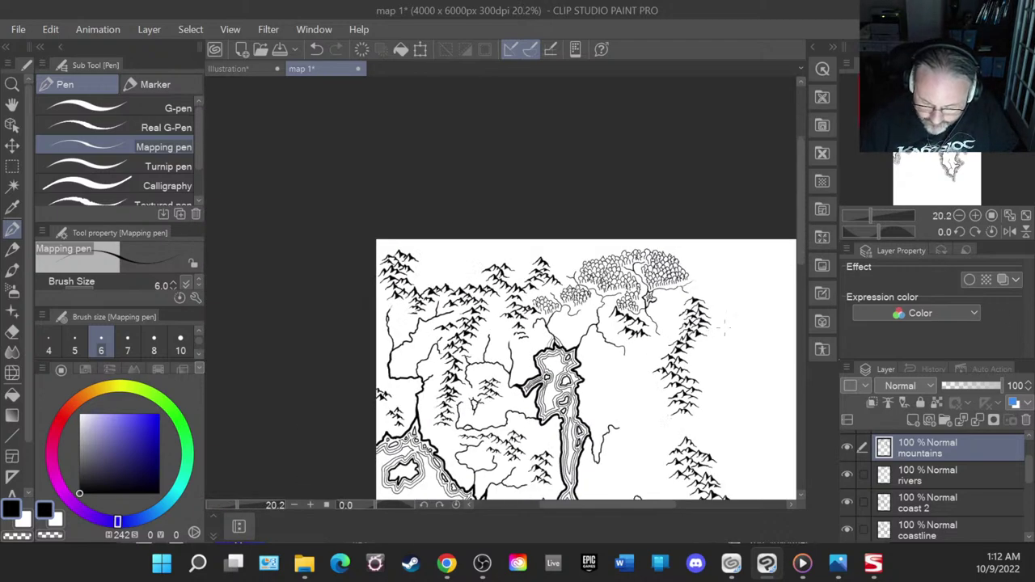
scroll(740, 356, down, 2)
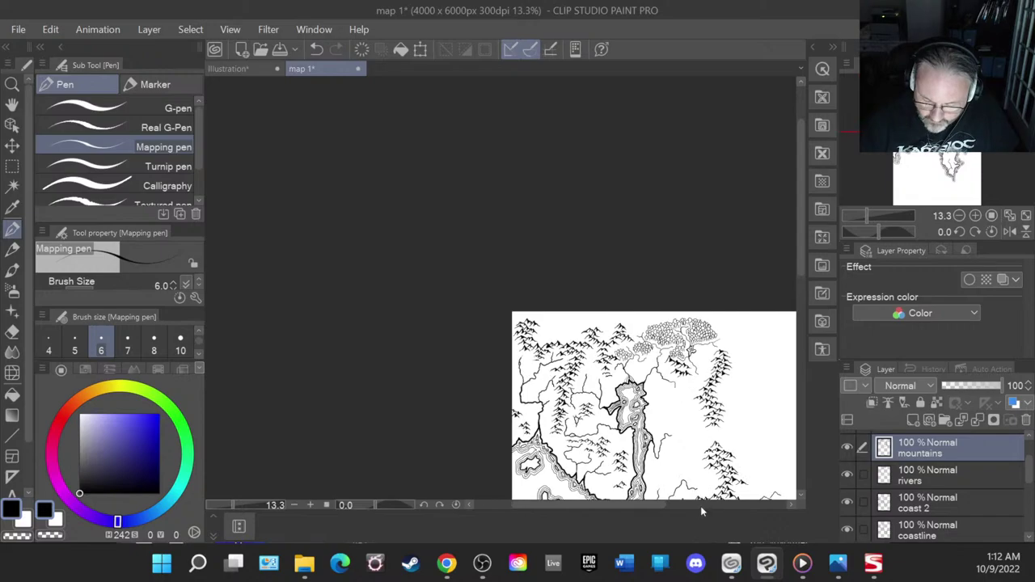
drag(640, 508, 683, 511)
scroll(712, 400, down, 2)
scroll(726, 411, up, 6)
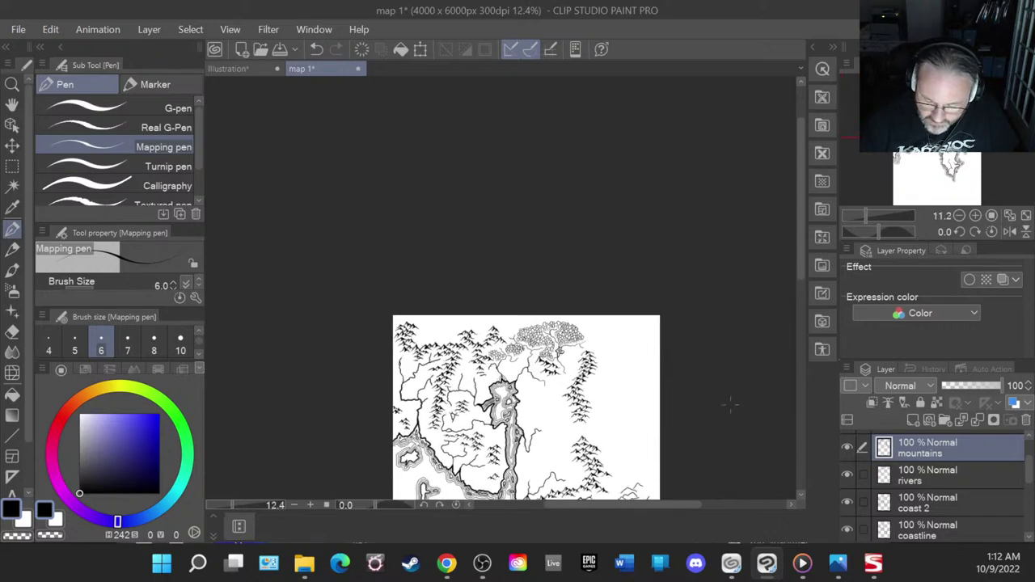
scroll(724, 421, up, 2)
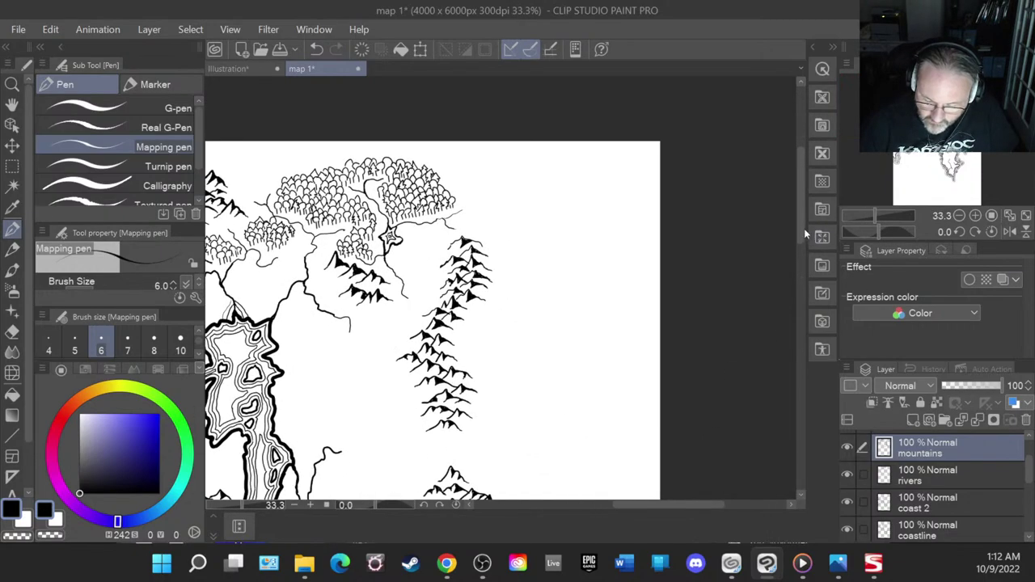
mouse_move(804, 228)
mouse_down()
mouse_move(801, 270)
mouse_move(810, 218)
mouse_up()
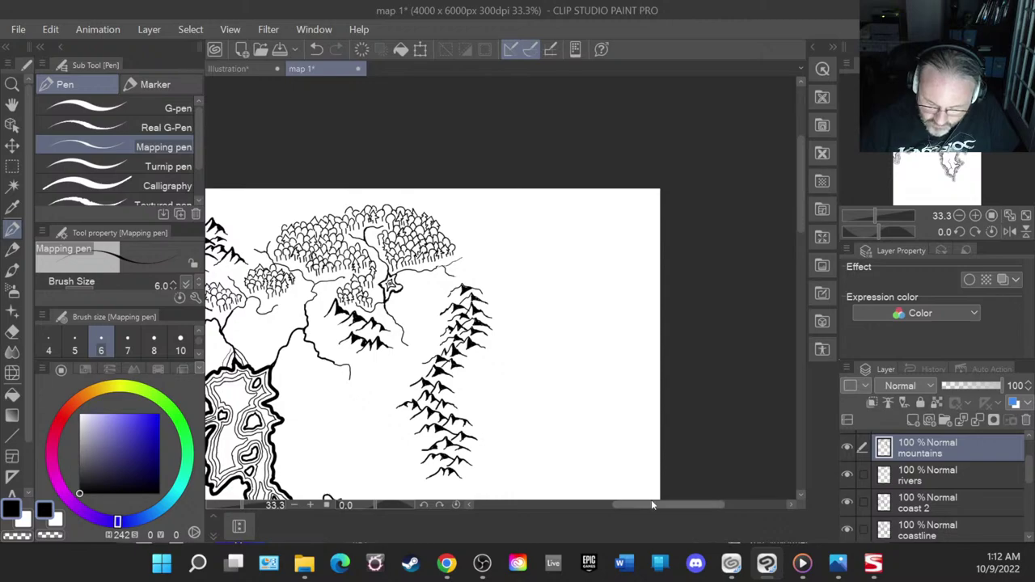
drag(653, 504, 609, 503)
scroll(647, 267, up, 7)
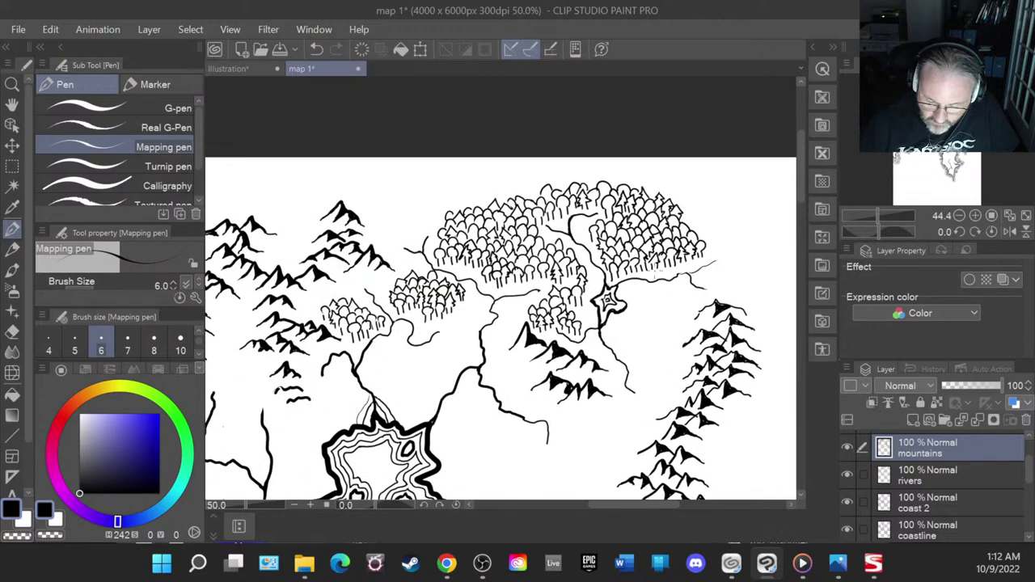
scroll(654, 273, down, 3)
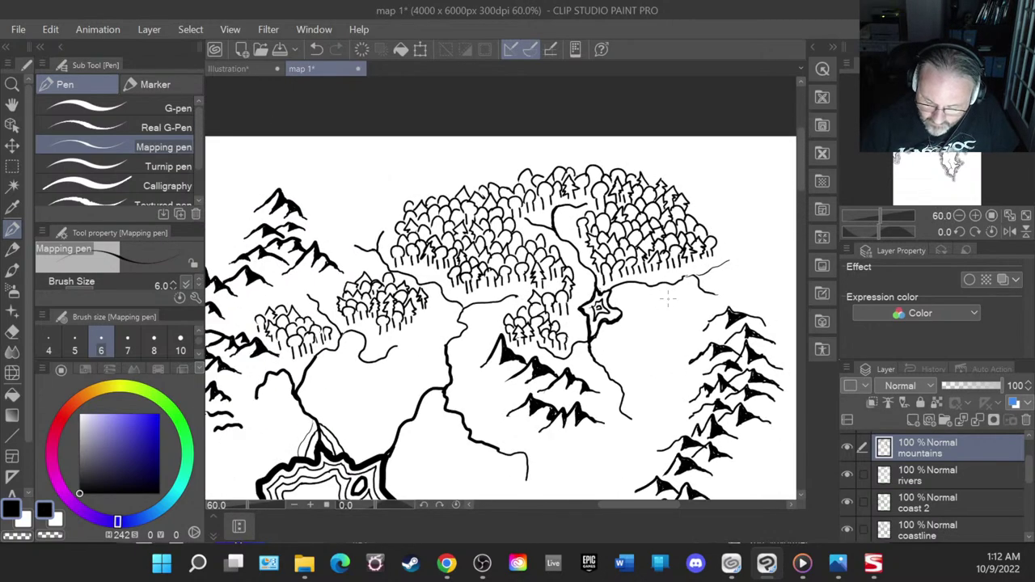
drag(645, 505, 667, 506)
scroll(611, 319, up, 2)
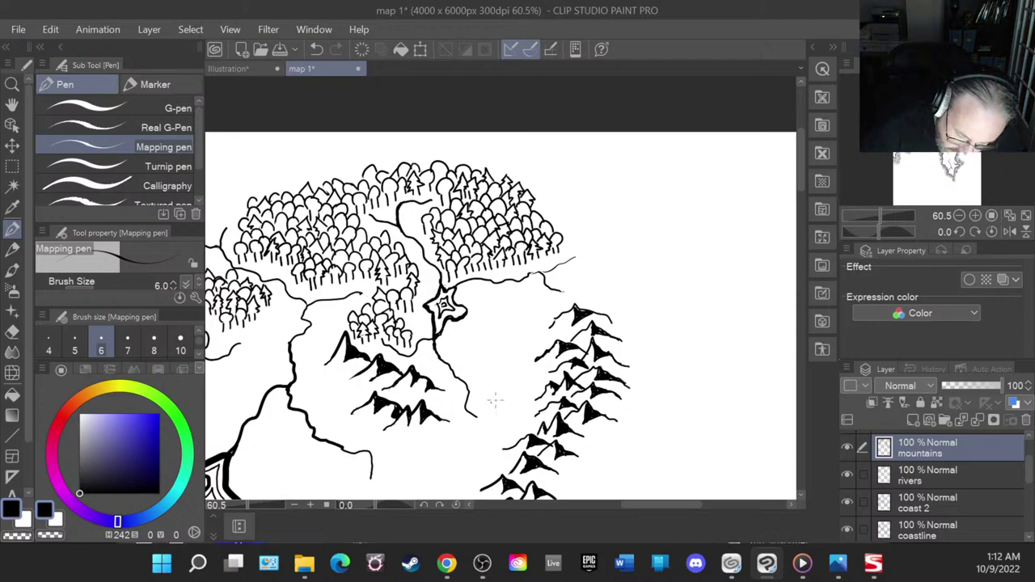
- Start a new forest east of the river flowing south from the star-shaped lake, drawing round and pointed trees along its bank
mouse_move(490, 403)
mouse_down()
mouse_move(490, 414)
mouse_move(483, 393)
mouse_move(500, 402)
mouse_up()
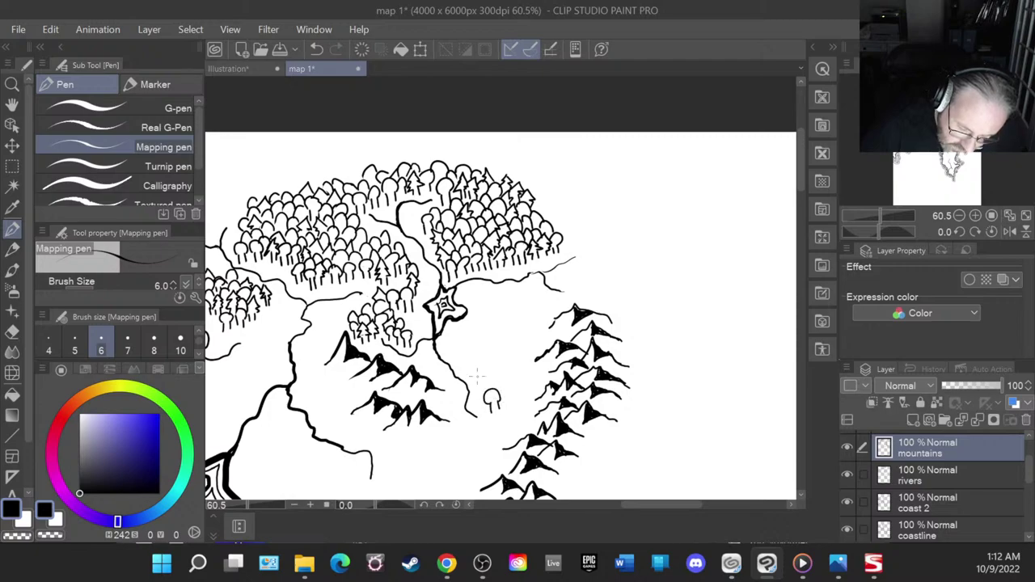
mouse_move(477, 368)
mouse_down()
mouse_move(479, 404)
mouse_move(483, 375)
mouse_move(459, 365)
mouse_move(474, 356)
mouse_move(477, 371)
mouse_move(445, 357)
mouse_move(458, 358)
mouse_move(458, 332)
mouse_move(470, 348)
mouse_move(458, 353)
mouse_move(472, 337)
mouse_move(479, 348)
mouse_move(474, 364)
mouse_move(489, 348)
mouse_move(485, 376)
mouse_up()
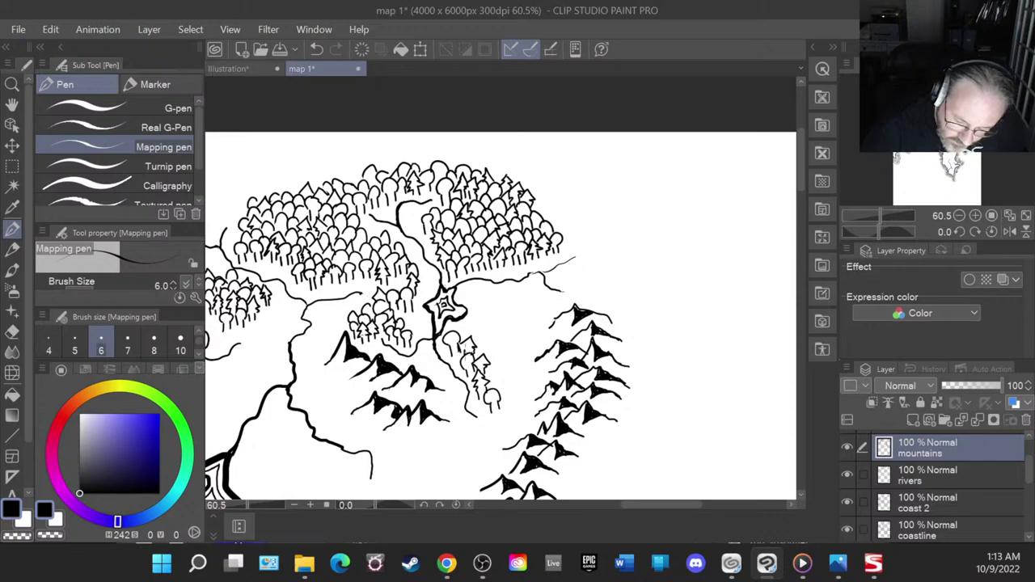
drag(470, 336, 459, 334)
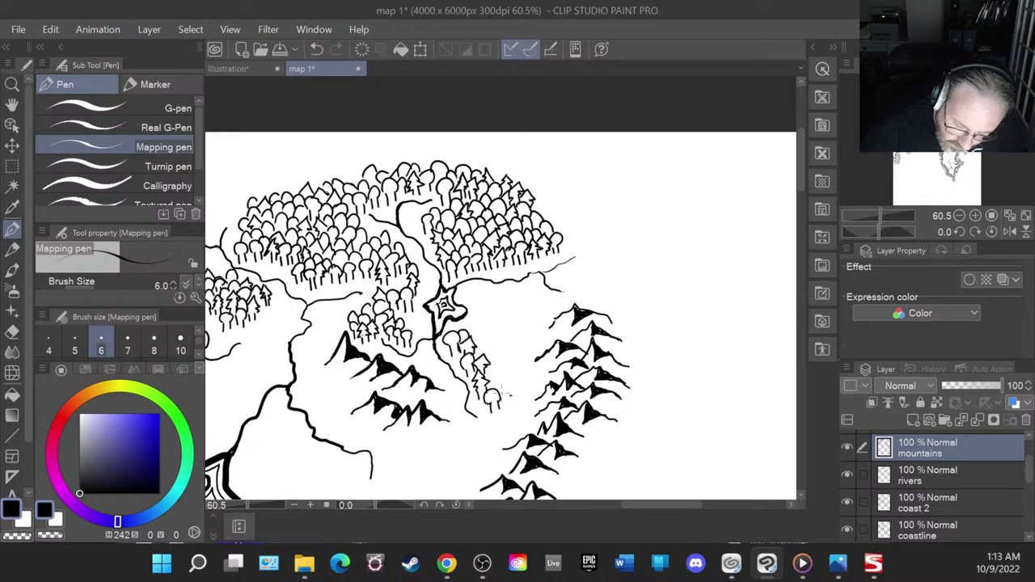
mouse_move(501, 398)
mouse_down()
mouse_move(508, 385)
mouse_move(523, 403)
mouse_move(501, 406)
mouse_move(521, 408)
mouse_move(511, 416)
mouse_up()
drag(516, 400, 516, 416)
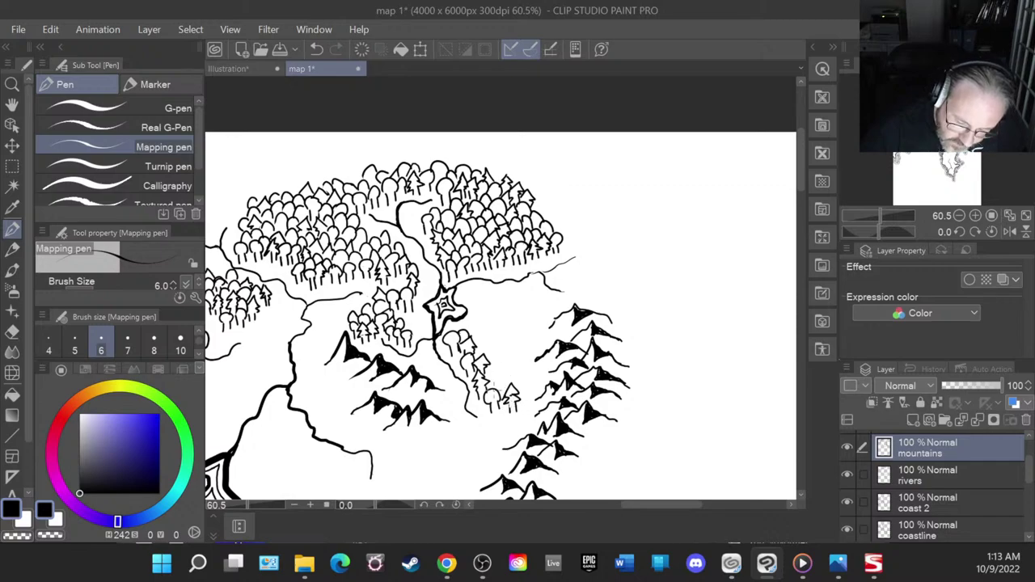
- Widen the new forest eastward toward the mountain range with staggered rows of overlapping trees
drag(493, 393, 500, 377)
mouse_move(499, 372)
mouse_down()
mouse_move(513, 390)
mouse_move(494, 369)
mouse_up()
mouse_move(492, 369)
mouse_down()
mouse_move(486, 382)
mouse_move(532, 395)
mouse_move(518, 374)
mouse_move(527, 385)
mouse_up()
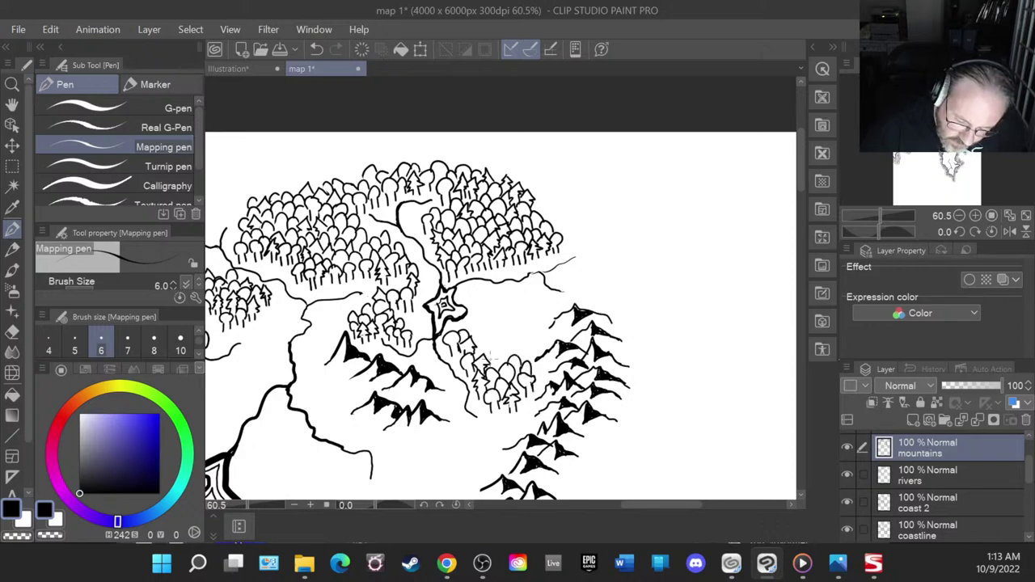
mouse_move(488, 361)
mouse_down()
mouse_move(502, 340)
mouse_move(472, 341)
mouse_move(514, 356)
mouse_up()
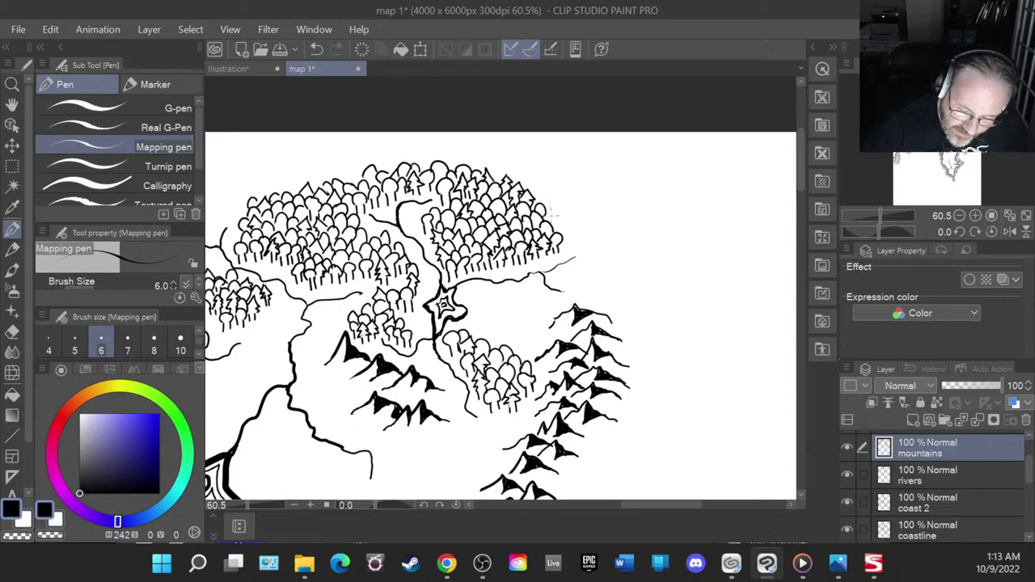
- Add an outer row of trees around the northern and northeastern edge of the large northern forest
mouse_move(547, 209)
mouse_down()
mouse_move(555, 218)
mouse_move(544, 202)
mouse_move(558, 207)
mouse_move(504, 181)
mouse_move(522, 171)
mouse_up()
mouse_move(523, 173)
mouse_down()
mouse_move(526, 183)
mouse_move(495, 165)
mouse_move(507, 174)
mouse_move(505, 162)
mouse_move(487, 168)
mouse_move(495, 160)
mouse_move(474, 155)
mouse_move(483, 170)
mouse_move(464, 155)
mouse_move(414, 170)
mouse_move(392, 161)
mouse_move(397, 168)
mouse_move(350, 172)
mouse_move(354, 191)
mouse_up()
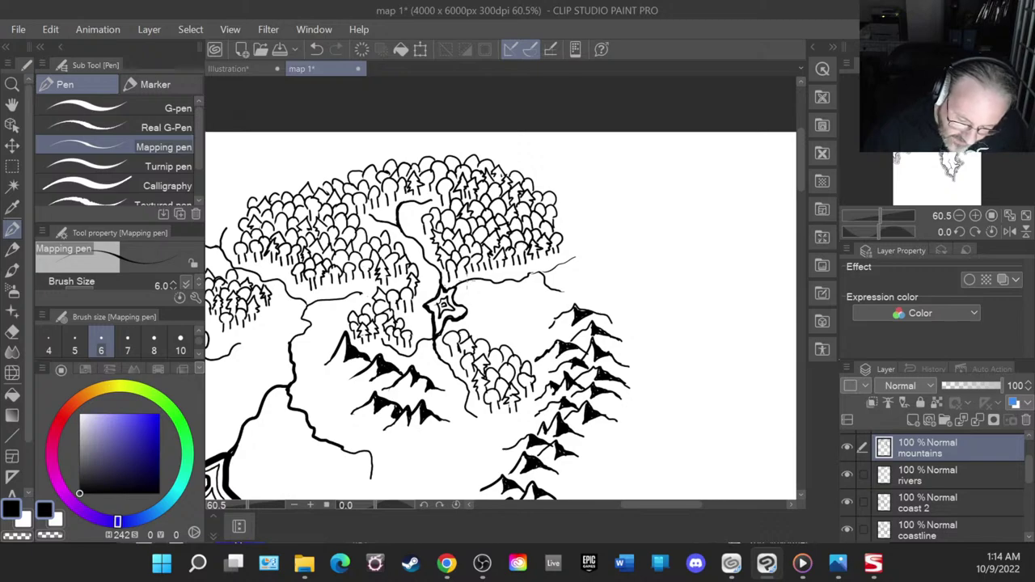
- Extend the forest southeast of the star-shaped lake northward, filling the ground up to the lake's eastern tributary with trees
mouse_move(489, 346)
mouse_down()
mouse_move(495, 338)
mouse_move(518, 353)
mouse_move(482, 328)
mouse_move(469, 341)
mouse_move(480, 320)
mouse_move(491, 336)
mouse_move(485, 317)
mouse_up()
mouse_move(505, 335)
mouse_down()
mouse_move(491, 320)
mouse_move(513, 334)
mouse_up()
mouse_move(525, 362)
mouse_down()
mouse_move(504, 312)
mouse_move(509, 328)
mouse_move(527, 324)
mouse_move(518, 335)
mouse_move(530, 349)
mouse_move(528, 325)
mouse_move(477, 303)
mouse_move(475, 311)
mouse_move(525, 291)
mouse_move(528, 317)
mouse_up()
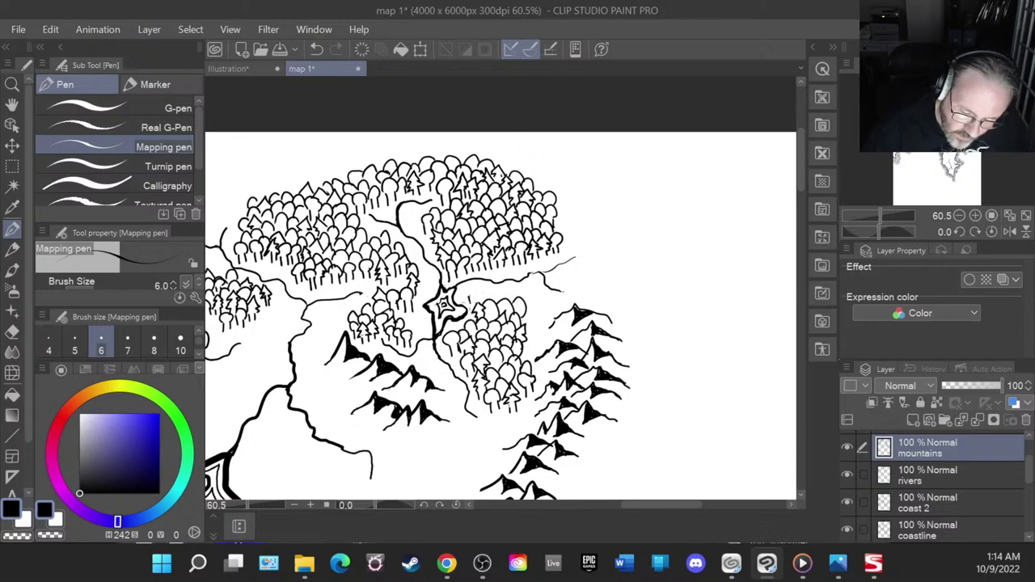
drag(456, 296, 480, 288)
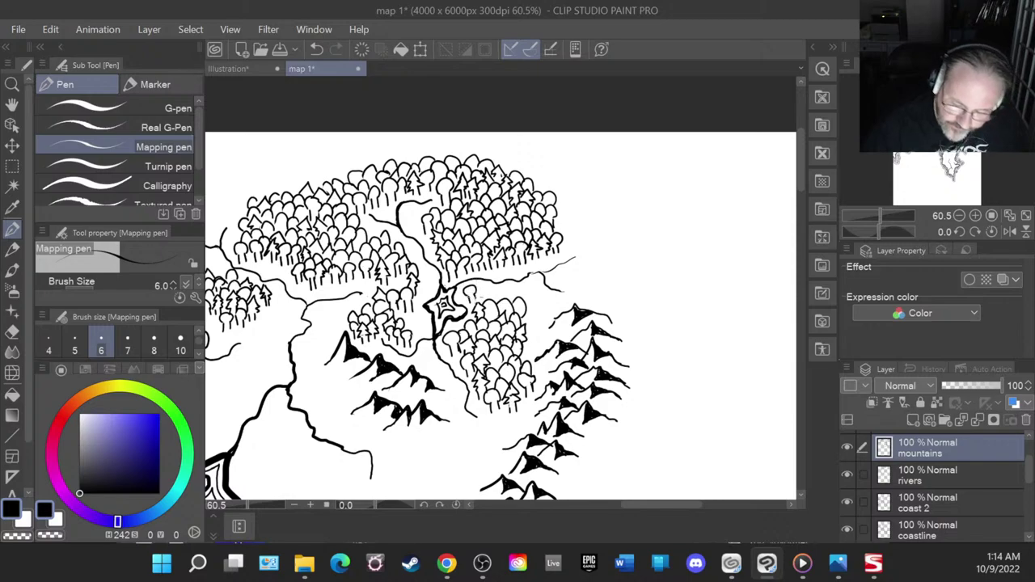
mouse_move(534, 295)
mouse_down()
mouse_move(529, 284)
mouse_move(527, 307)
mouse_move(524, 293)
mouse_move(486, 289)
mouse_up()
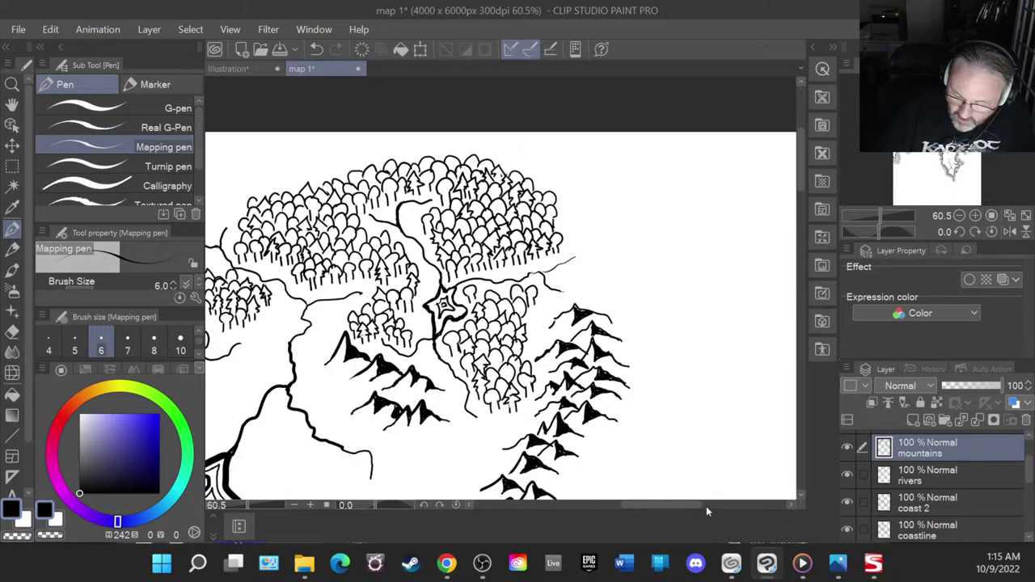
- Thicken the northern forest's eastern edge with another band of trees and add a pointed tree at its top
mouse_move(706, 509)
mouse_down()
mouse_move(629, 516)
mouse_move(702, 513)
mouse_up()
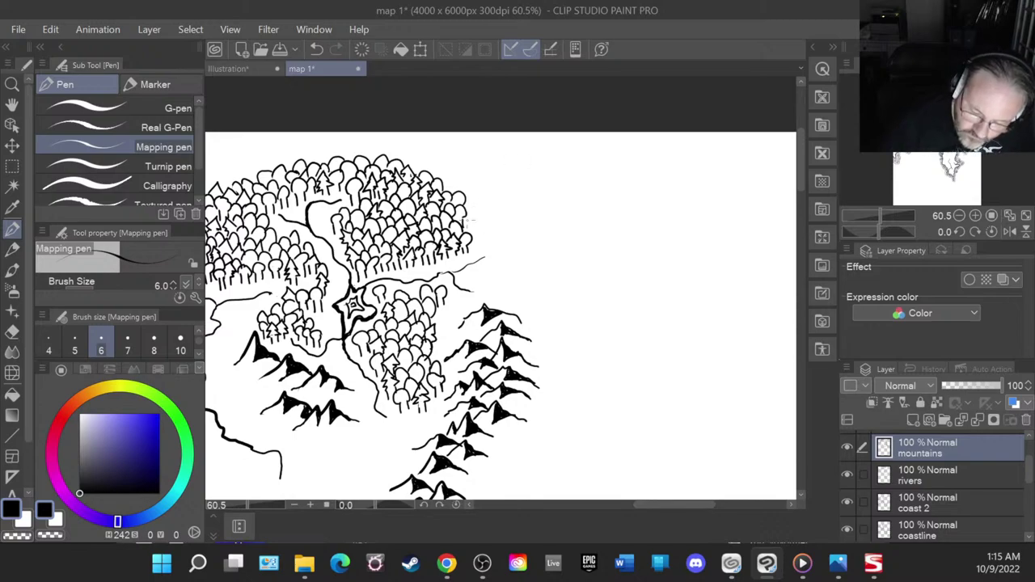
mouse_move(469, 241)
mouse_down()
mouse_move(482, 229)
mouse_move(483, 251)
mouse_move(471, 248)
mouse_up()
mouse_move(476, 212)
mouse_down()
mouse_move(457, 219)
mouse_move(475, 234)
mouse_move(481, 199)
mouse_move(471, 220)
mouse_move(467, 191)
mouse_move(477, 188)
mouse_move(474, 199)
mouse_move(458, 179)
mouse_move(450, 194)
mouse_move(444, 159)
mouse_up()
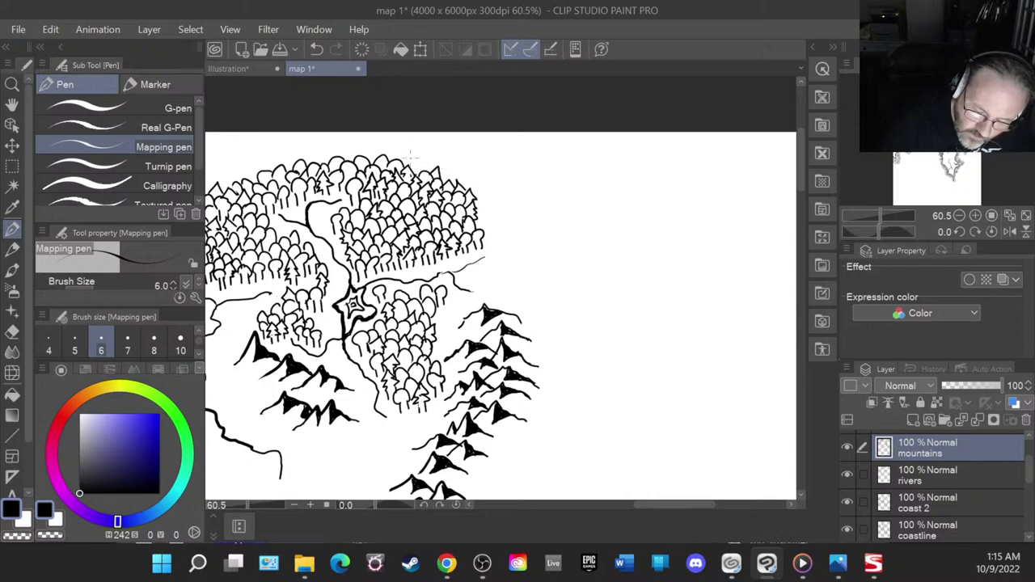
mouse_move(367, 165)
mouse_down()
mouse_move(369, 149)
mouse_move(380, 155)
mouse_up()
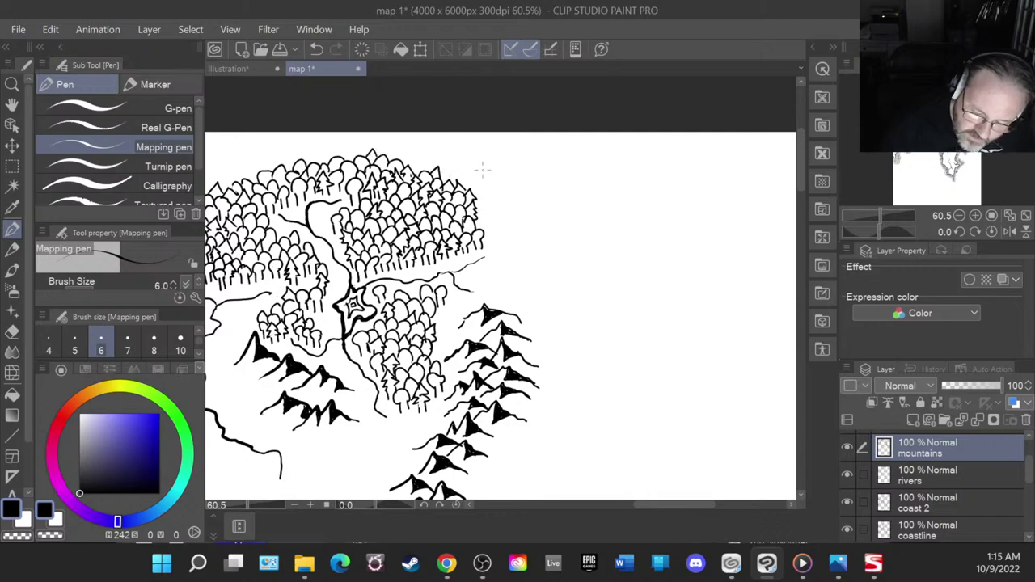
- Draw trees around the eastern end of the lake's tributary, joining the northern forest to a small grove above the mountains
drag(483, 225, 494, 284)
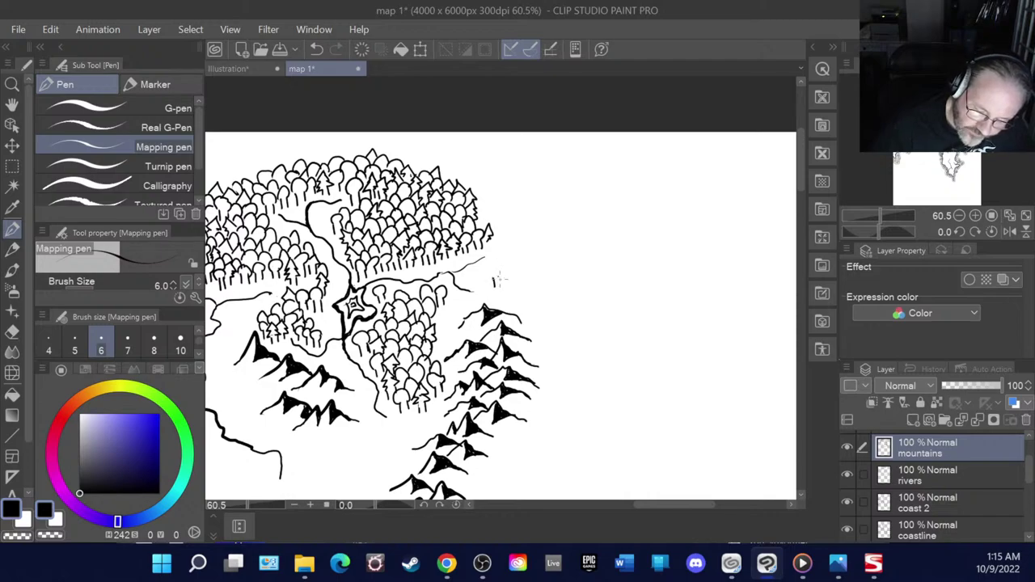
mouse_move(500, 278)
mouse_down()
mouse_move(501, 288)
mouse_move(492, 271)
mouse_move(498, 277)
mouse_move(475, 288)
mouse_move(489, 268)
mouse_up()
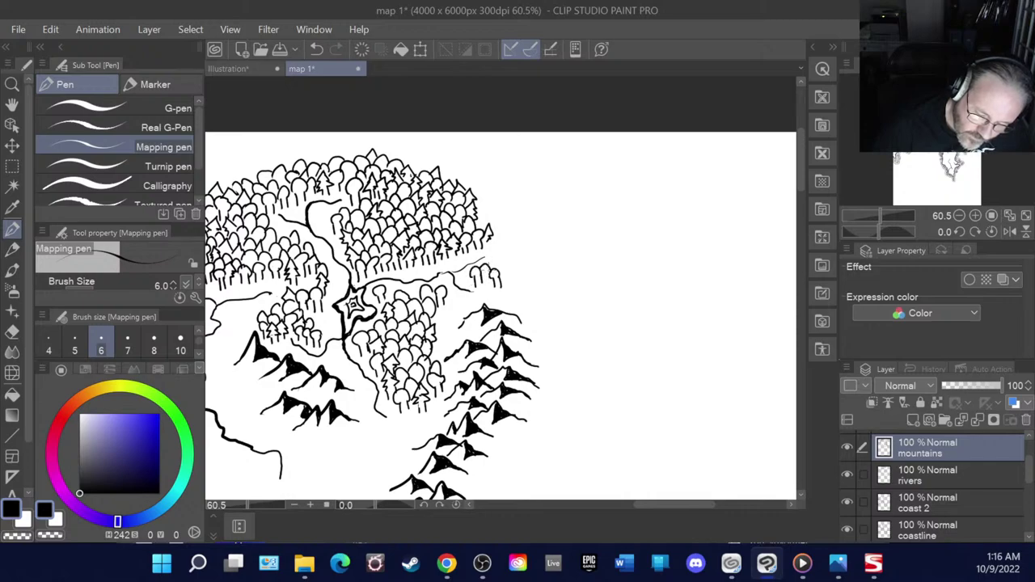
drag(468, 221, 490, 229)
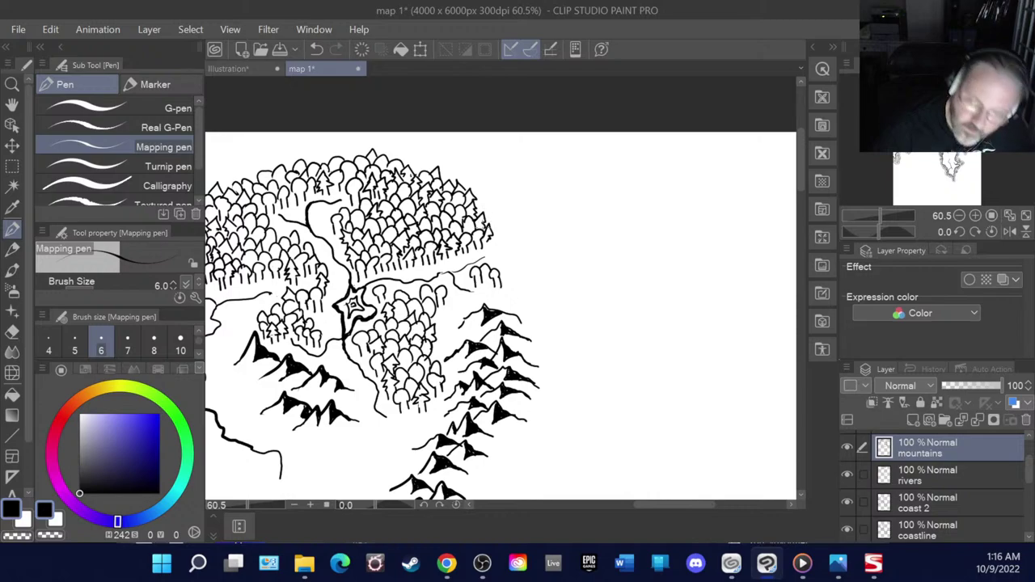
key(alt+Tab)
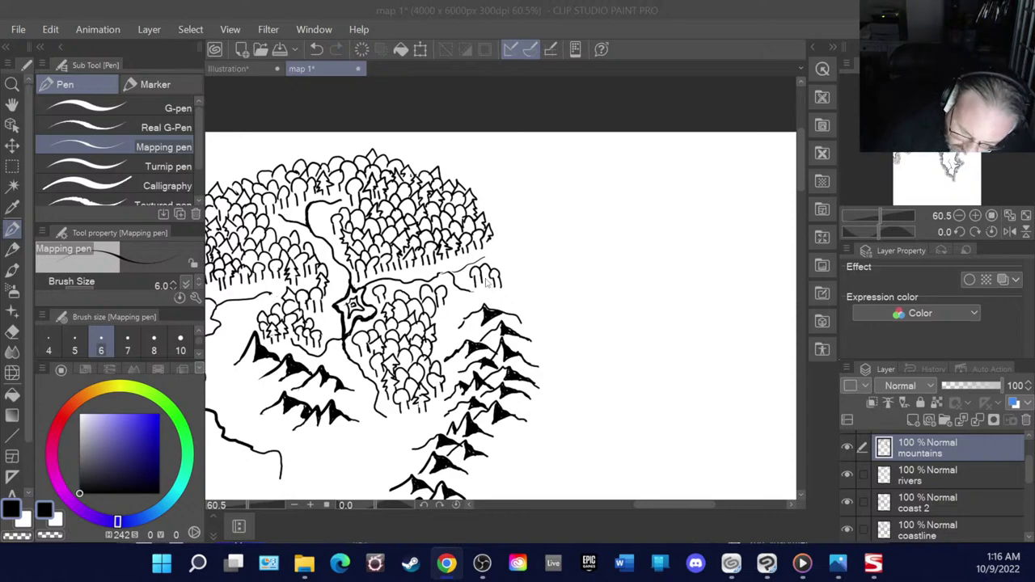
mouse_move(484, 276)
mouse_down()
mouse_move(514, 264)
mouse_move(516, 285)
mouse_move(509, 255)
mouse_move(498, 253)
mouse_move(512, 267)
mouse_move(496, 244)
mouse_move(493, 253)
mouse_move(495, 228)
mouse_move(504, 222)
mouse_move(509, 247)
mouse_up()
drag(506, 246, 511, 258)
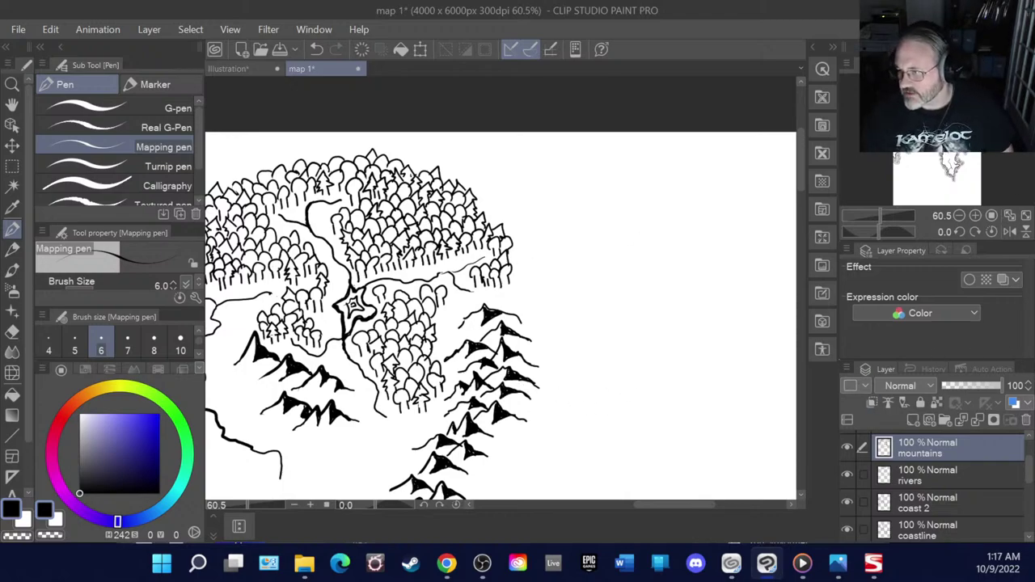
- Switch to the browser and examine the flat Urbano Monti world map of 1587 as a reference
key(alt+Tab)
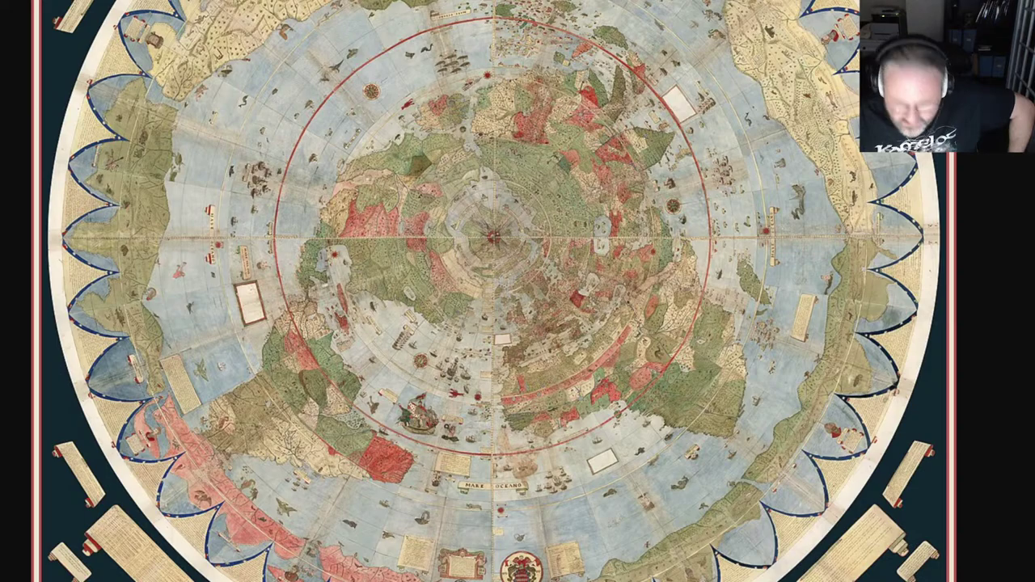
drag(492, 0, 516, 0)
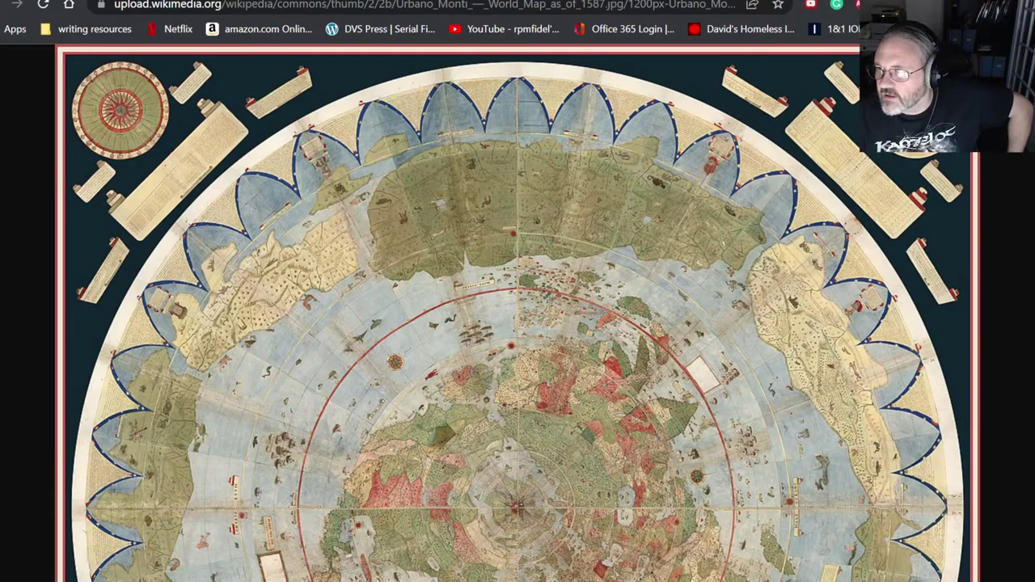
drag(728, 0, 647, 0)
scroll(728, 42, down, 4)
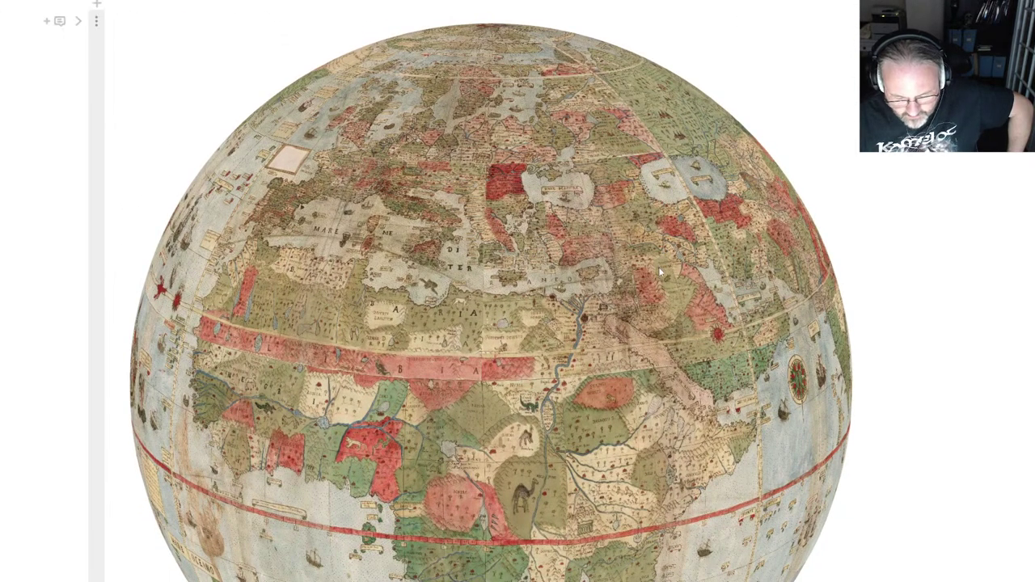
- Rotate the globe version of the old map to examine the Atlantic, the Americas and the north polar region
drag(658, 267, 744, 8)
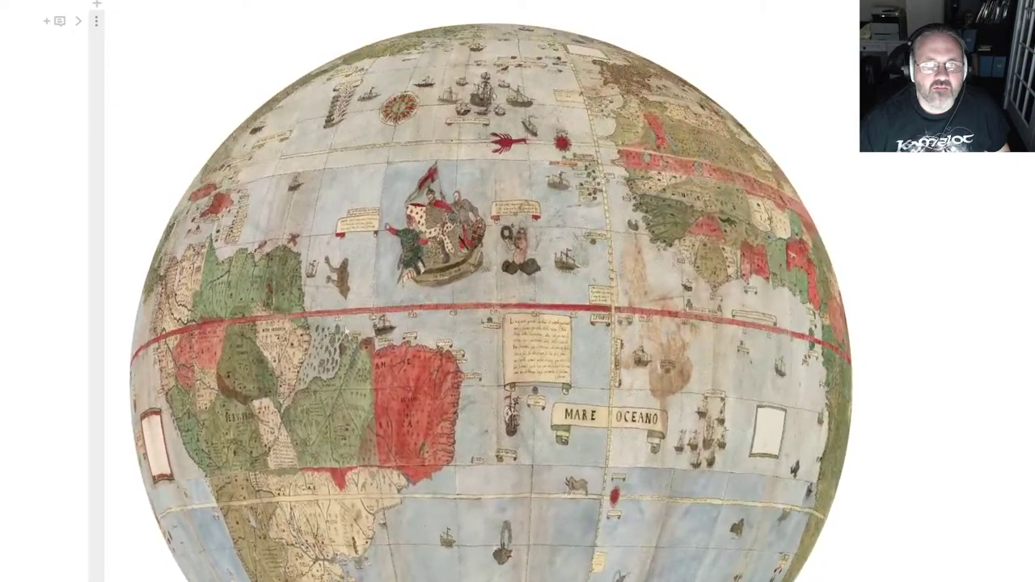
drag(356, 334, 479, 321)
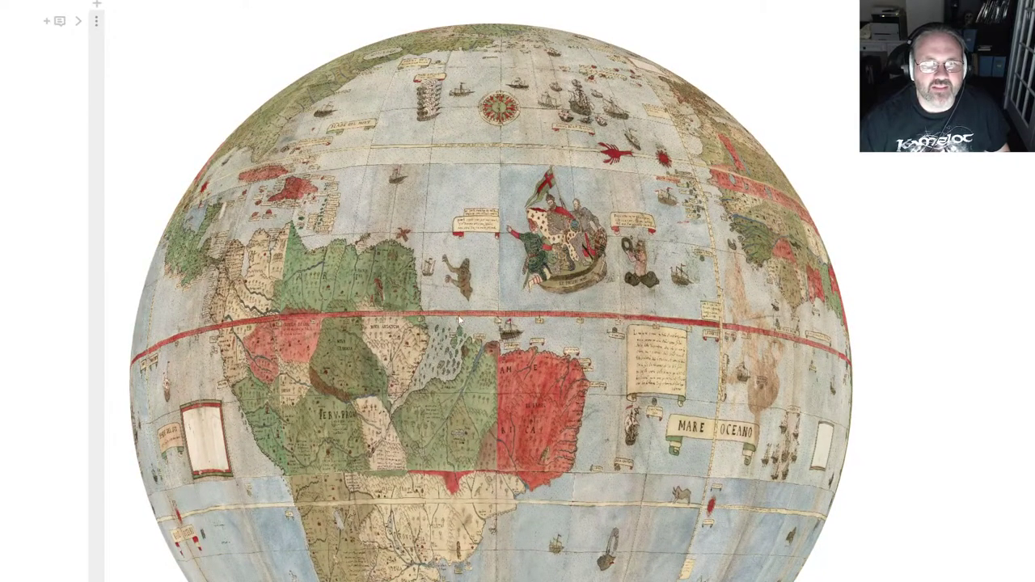
drag(499, 346, 601, 529)
drag(412, 327, 470, 386)
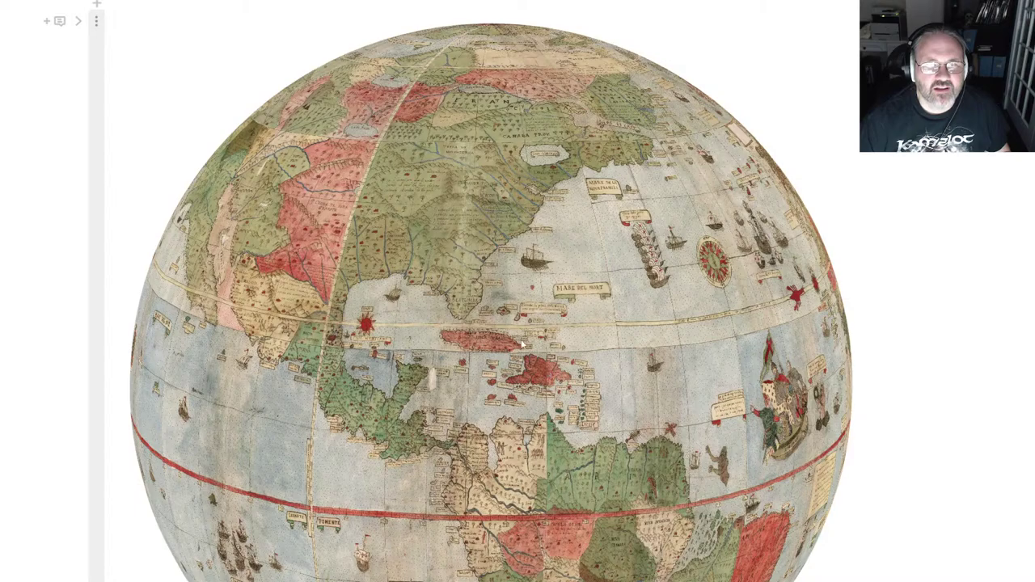
drag(524, 345, 497, 345)
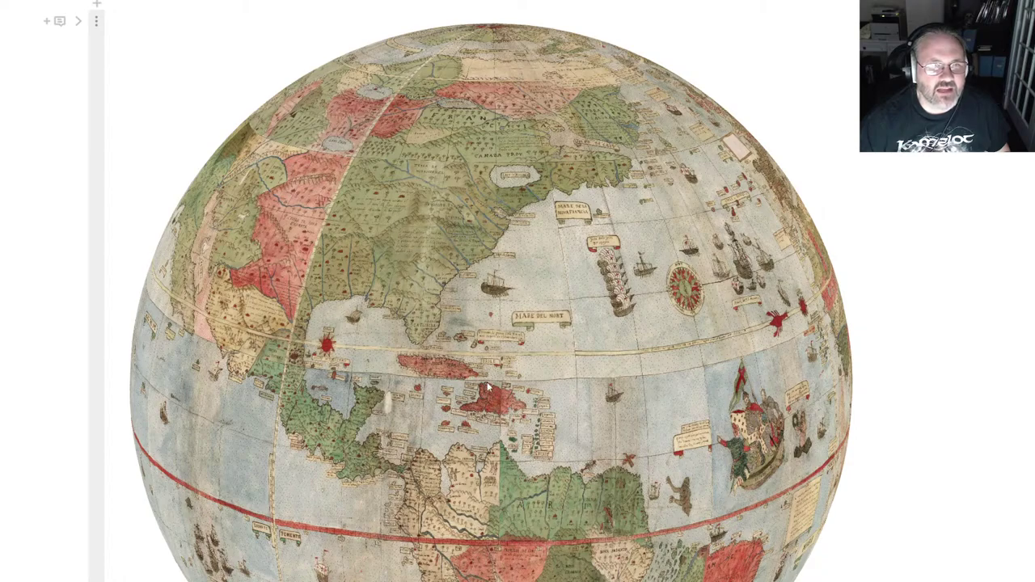
drag(466, 376, 482, 464)
drag(580, 370, 465, 463)
drag(469, 352, 578, 365)
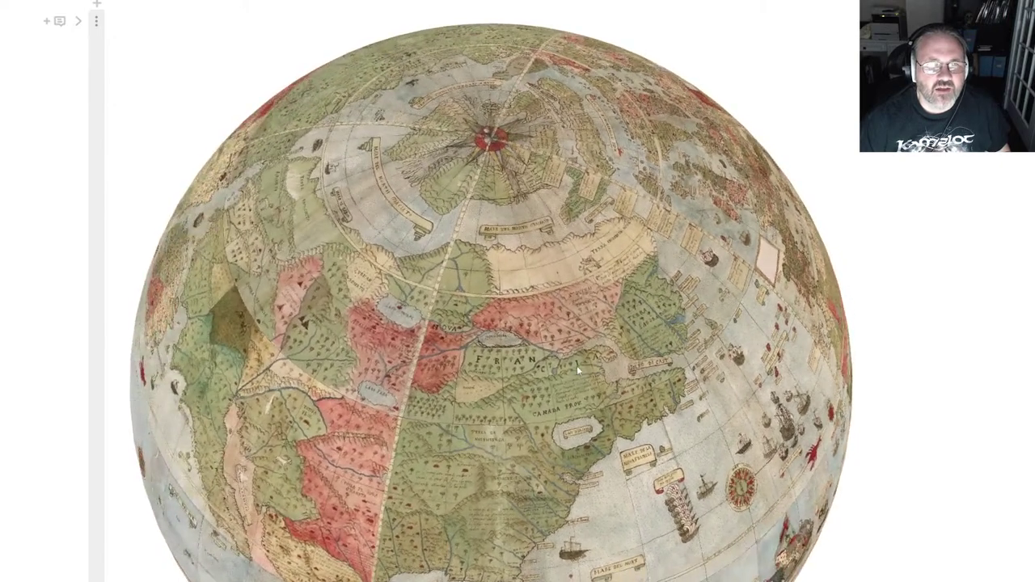
- Turn the globe to examine Asia, the Pacific islands and the large southern continent
drag(376, 320, 638, 161)
drag(514, 318, 740, 301)
drag(508, 274, 438, 291)
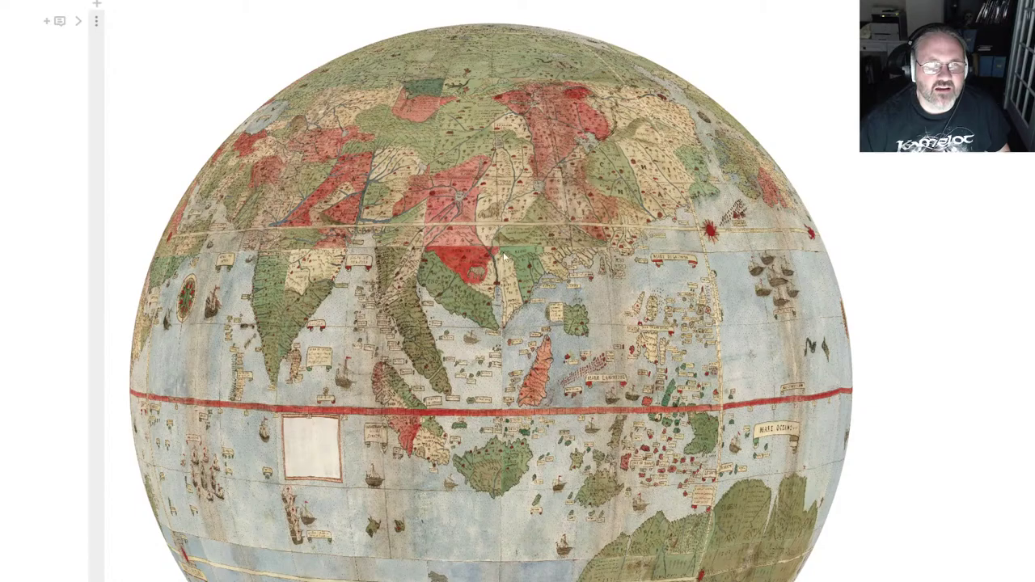
drag(579, 283, 501, 318)
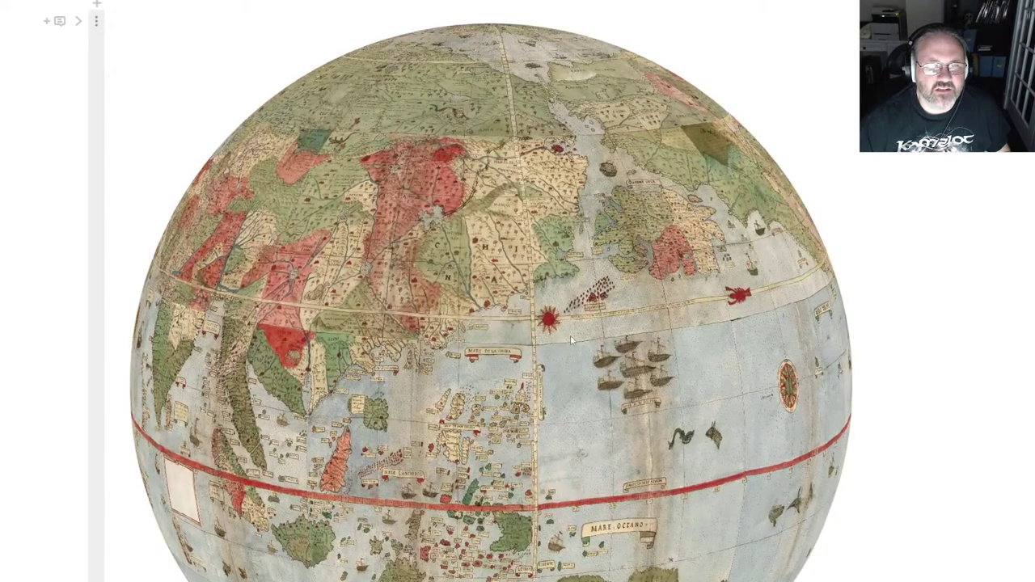
drag(559, 375, 565, 326)
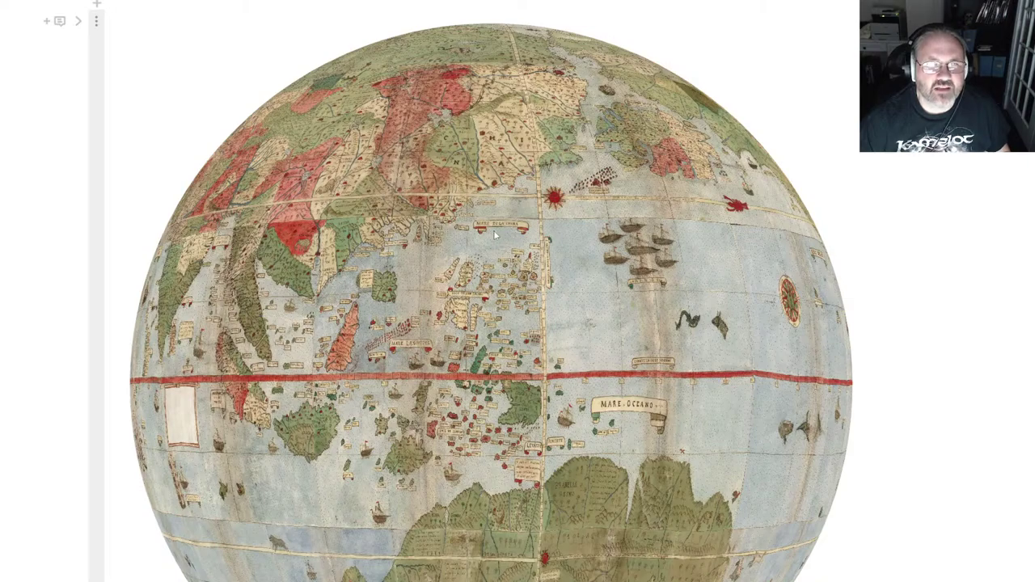
drag(473, 370, 512, 199)
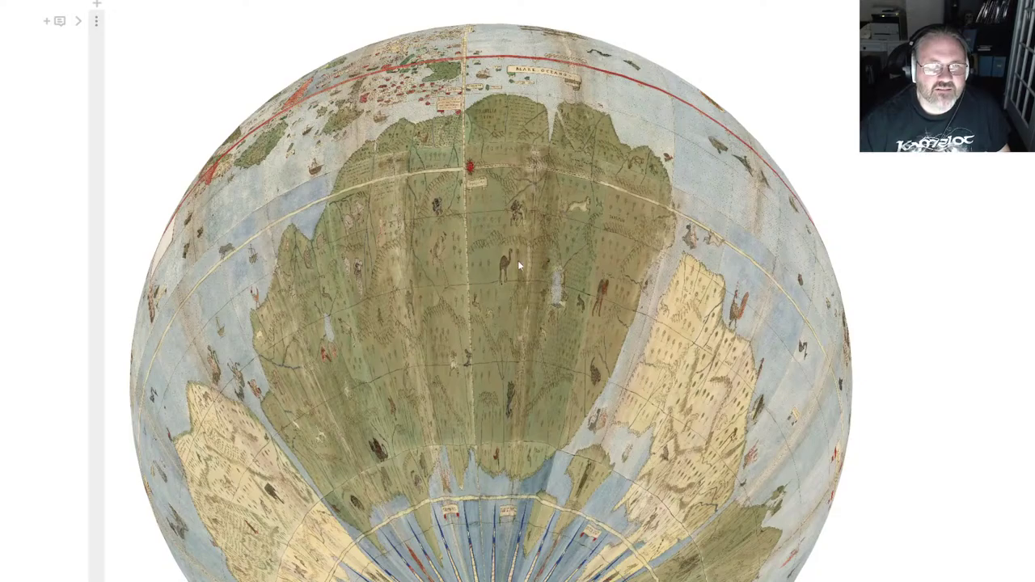
drag(518, 260, 580, 579)
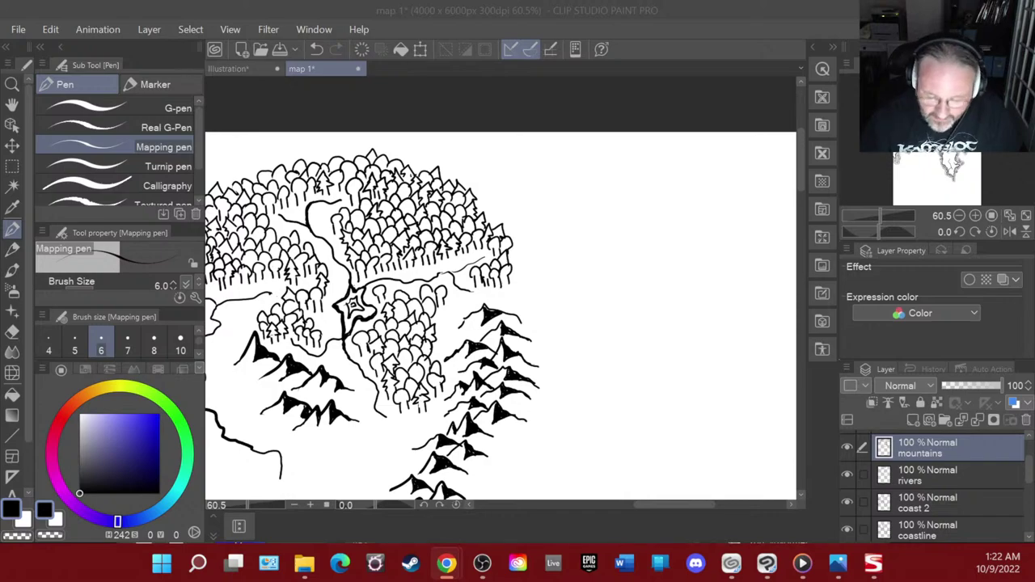
- On the rivers layer of the fantasy map, lengthen the eastern tributary's southern fork toward the mountains and thicken its northern fork
click(953, 478)
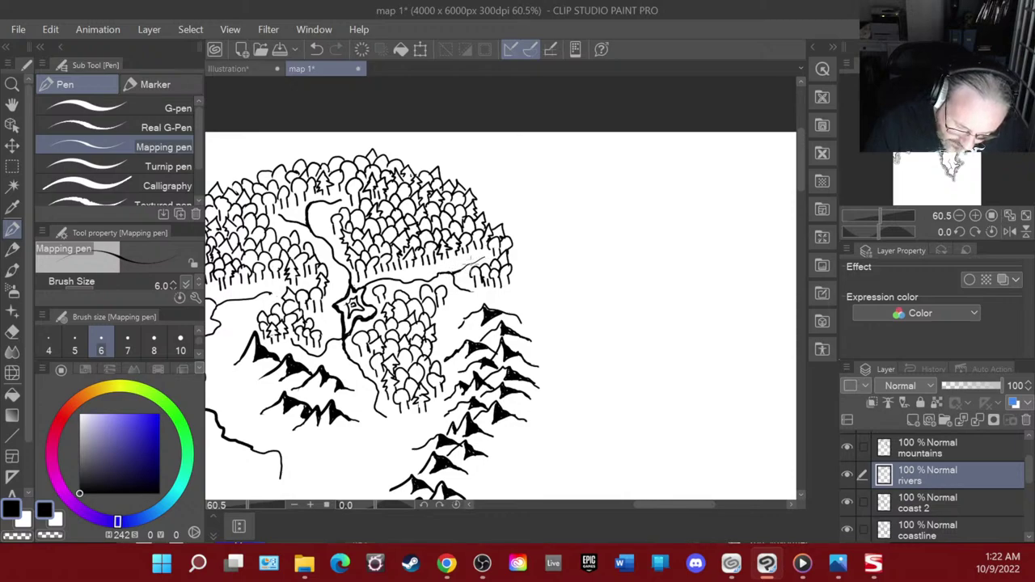
mouse_move(477, 294)
mouse_down()
mouse_move(508, 300)
mouse_move(455, 311)
mouse_move(449, 330)
mouse_up()
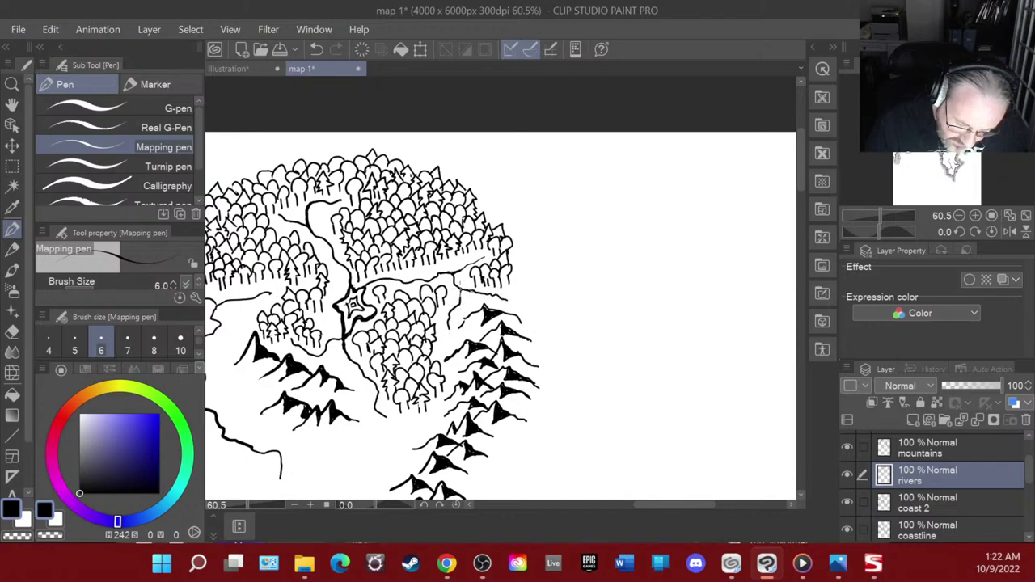
mouse_move(455, 272)
mouse_down()
mouse_move(486, 257)
mouse_move(475, 263)
mouse_up()
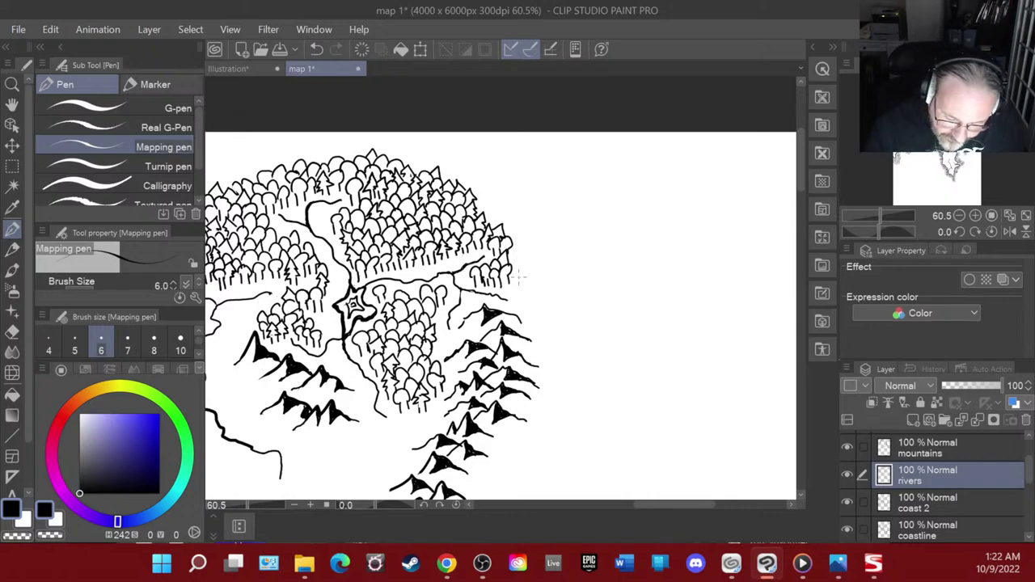
- Extend the forest east of the tributary's northern fork with round and pointed trees, and add another row along its northeastern edge
drag(516, 263, 514, 275)
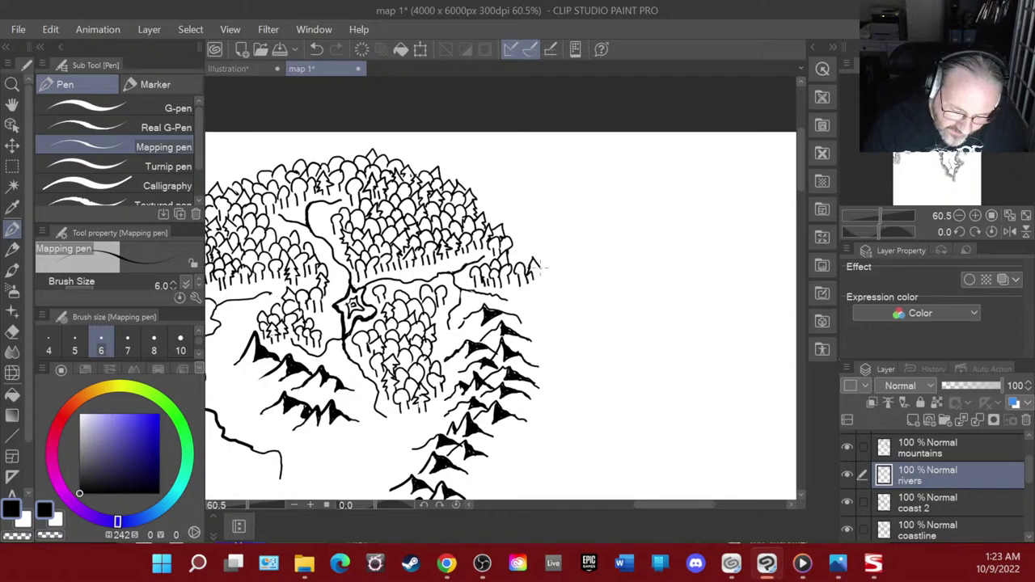
mouse_move(523, 257)
mouse_down()
mouse_move(532, 260)
mouse_move(516, 250)
mouse_move(539, 245)
mouse_move(542, 259)
mouse_up()
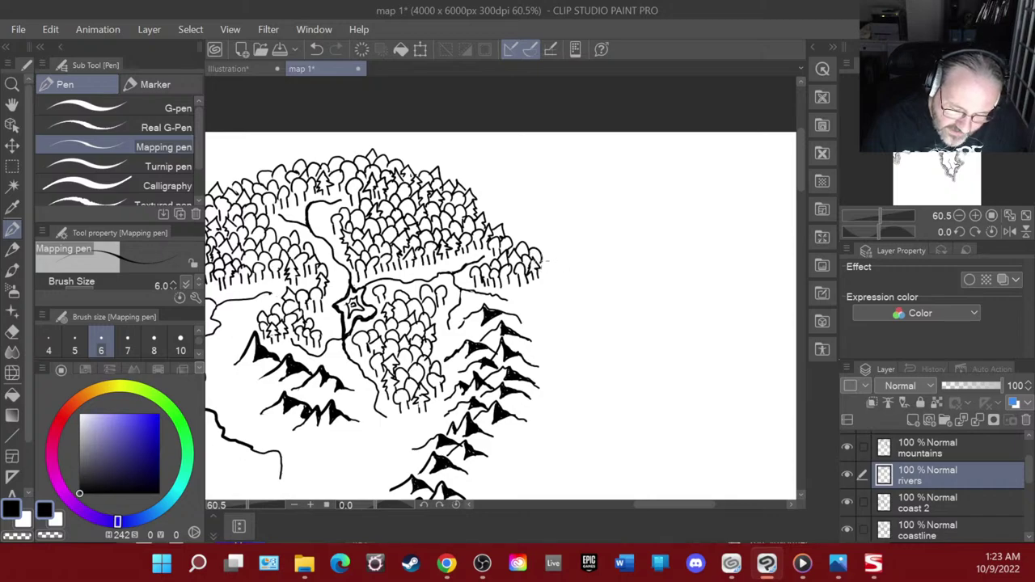
mouse_move(542, 263)
mouse_down()
mouse_move(551, 278)
mouse_move(520, 231)
mouse_up()
mouse_move(520, 233)
mouse_down()
mouse_move(528, 246)
mouse_move(509, 226)
mouse_move(515, 237)
mouse_move(525, 225)
mouse_move(533, 239)
mouse_up()
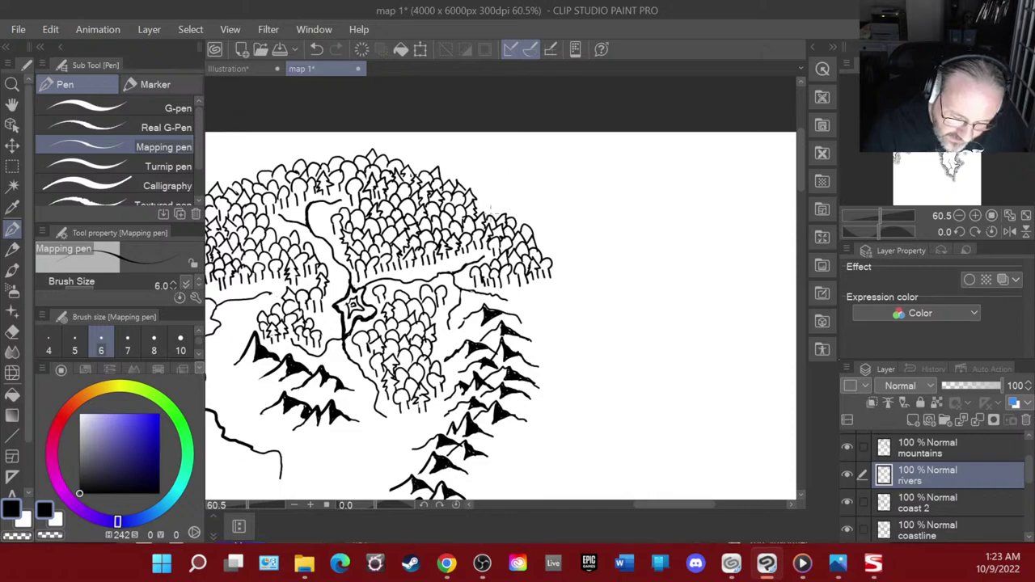
mouse_move(489, 215)
mouse_down()
mouse_move(502, 209)
mouse_move(506, 218)
mouse_move(479, 190)
mouse_move(453, 186)
mouse_move(468, 180)
mouse_move(406, 154)
mouse_up()
mouse_move(406, 154)
mouse_down()
mouse_move(415, 163)
mouse_move(401, 154)
mouse_move(397, 167)
mouse_up()
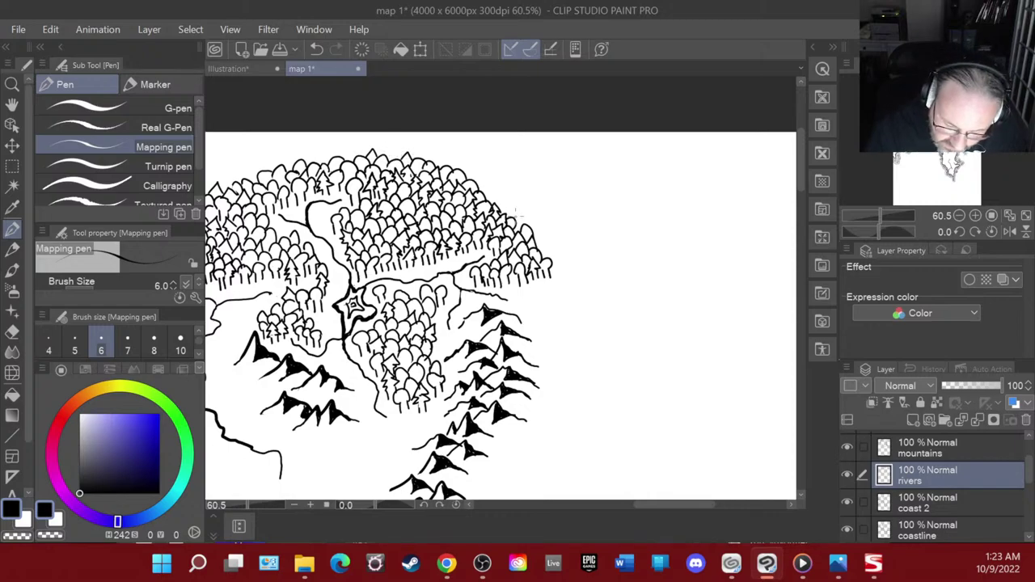
mouse_move(514, 215)
mouse_down()
mouse_move(531, 210)
mouse_move(540, 228)
mouse_move(528, 234)
mouse_up()
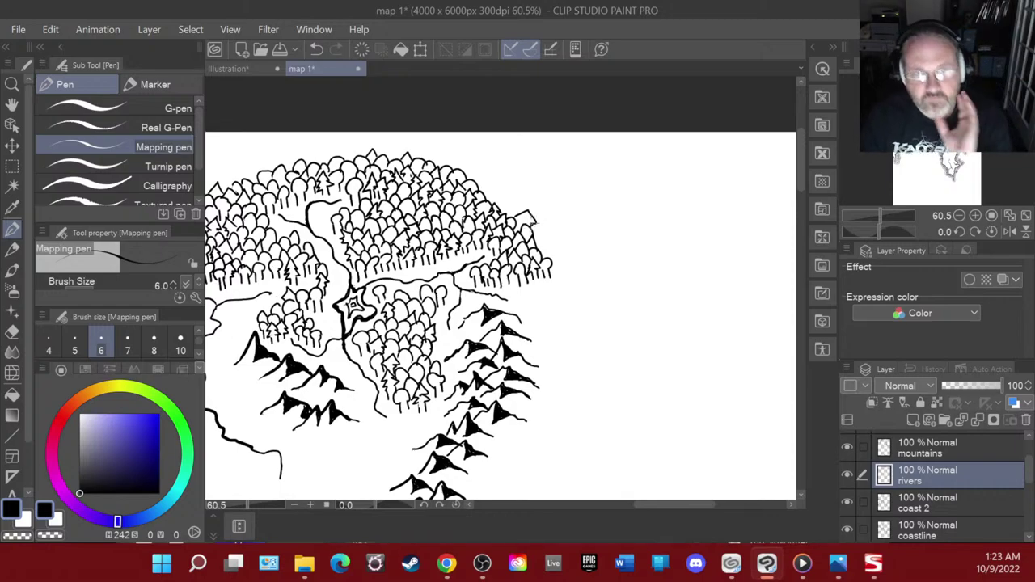
- Continue the forest eastward beyond the mountain range as a narrow band of mixed round and pointed trees
mouse_move(539, 246)
mouse_down()
mouse_move(554, 239)
mouse_move(563, 257)
mouse_move(556, 266)
mouse_move(537, 227)
mouse_move(550, 275)
mouse_move(564, 260)
mouse_move(557, 285)
mouse_move(578, 262)
mouse_move(577, 274)
mouse_move(567, 272)
mouse_move(569, 257)
mouse_move(579, 277)
mouse_move(596, 251)
mouse_move(576, 256)
mouse_move(597, 256)
mouse_up()
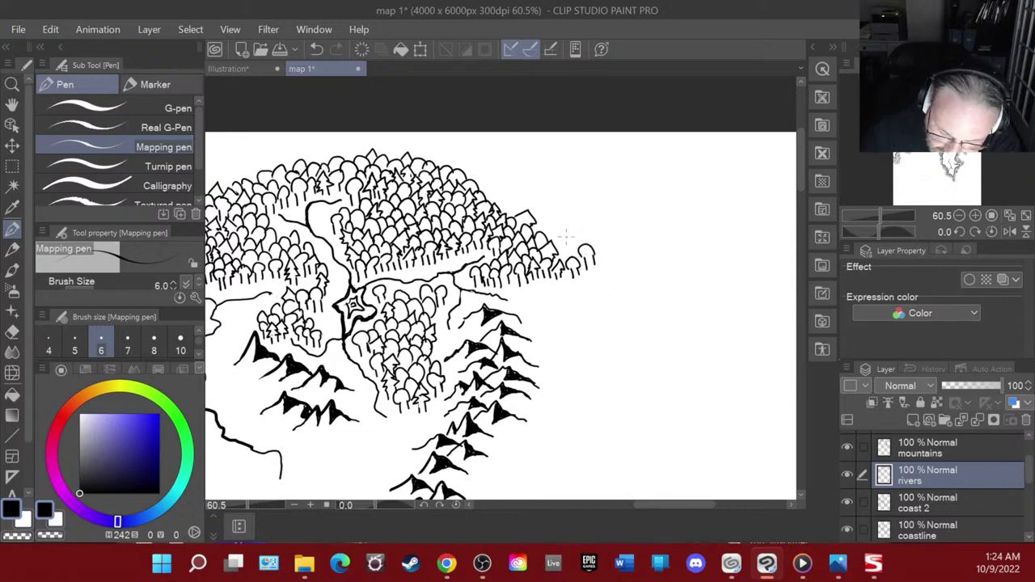
mouse_move(572, 243)
mouse_down()
mouse_move(568, 266)
mouse_move(568, 231)
mouse_move(576, 248)
mouse_up()
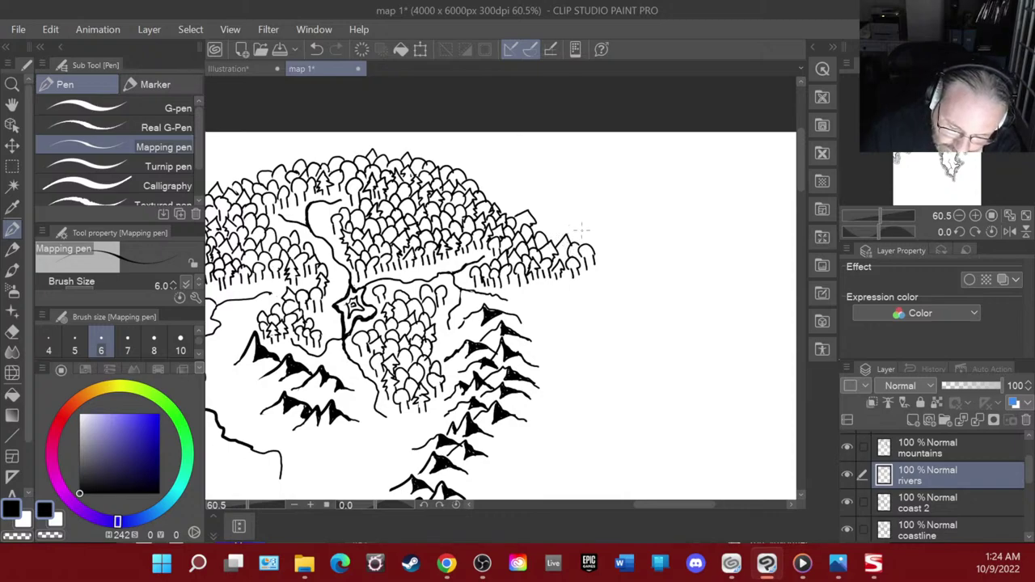
mouse_move(605, 245)
mouse_down()
mouse_move(599, 263)
mouse_move(588, 238)
mouse_move(615, 228)
mouse_move(614, 253)
mouse_move(613, 243)
mouse_up()
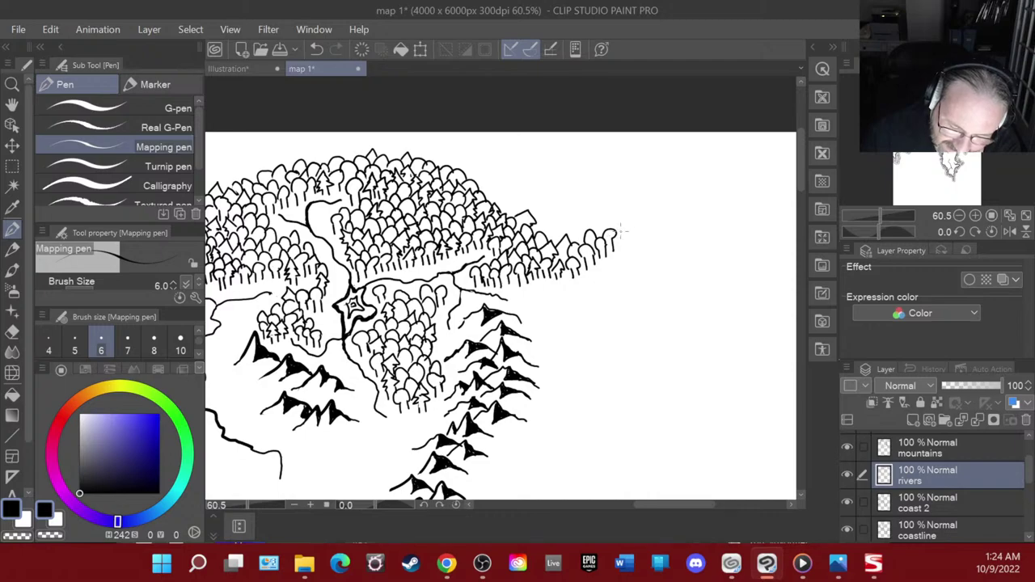
mouse_move(615, 238)
mouse_down()
mouse_move(615, 218)
mouse_move(624, 220)
mouse_move(631, 233)
mouse_move(614, 254)
mouse_move(601, 247)
mouse_move(621, 217)
mouse_move(590, 219)
mouse_move(608, 212)
mouse_up()
mouse_move(571, 244)
mouse_down()
mouse_move(565, 229)
mouse_move(587, 244)
mouse_move(528, 219)
mouse_move(547, 211)
mouse_up()
drag(540, 214, 555, 233)
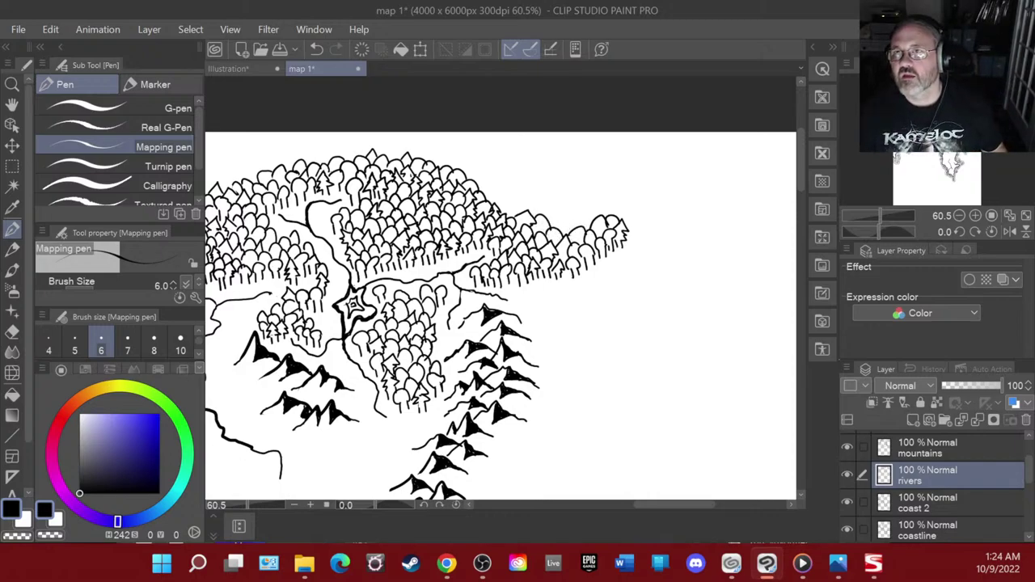
key(alt+Tab)
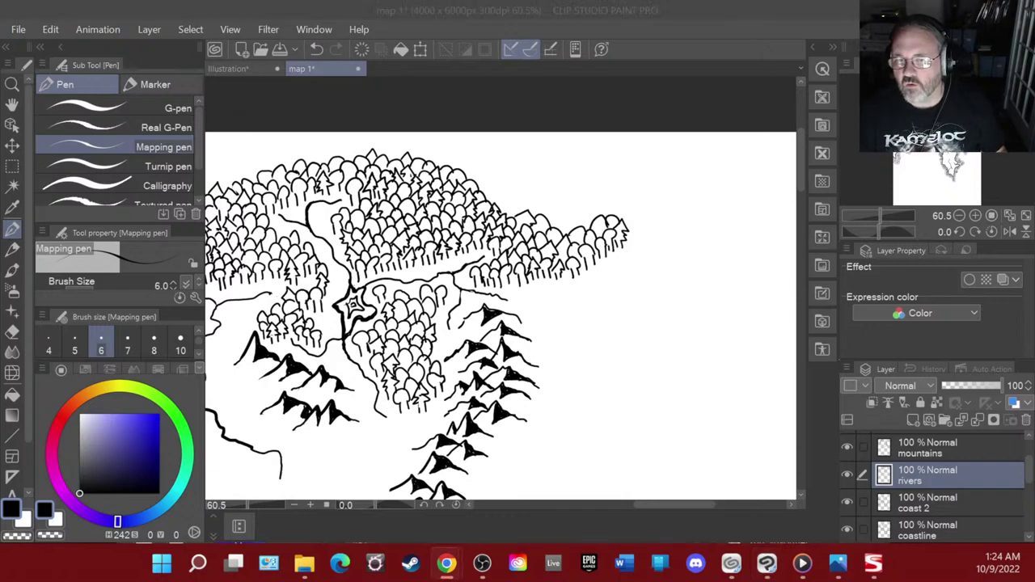
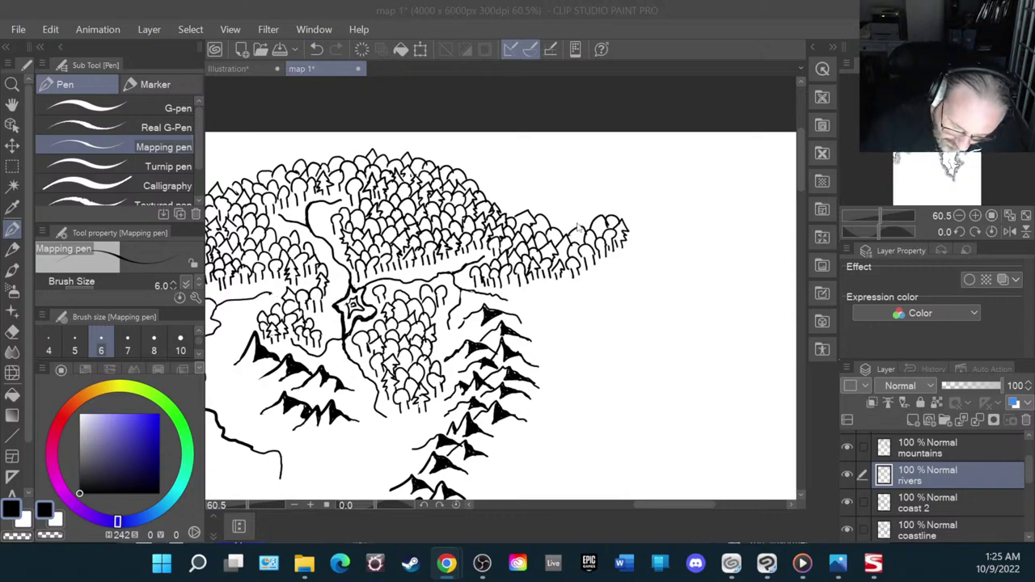
- Add a row of trees behind the forest's northeastern edge, from the new eastern band up to its northern crown
mouse_move(581, 236)
mouse_down()
mouse_move(598, 213)
mouse_move(573, 214)
mouse_move(576, 232)
mouse_move(537, 201)
mouse_move(526, 215)
mouse_move(524, 197)
mouse_move(505, 191)
mouse_move(513, 204)
mouse_move(502, 203)
mouse_move(495, 190)
mouse_up()
drag(512, 202, 470, 172)
mouse_move(487, 194)
mouse_down()
mouse_move(502, 191)
mouse_move(508, 170)
mouse_move(479, 164)
mouse_move(483, 171)
mouse_move(469, 156)
mouse_move(467, 170)
mouse_move(483, 169)
mouse_move(458, 153)
mouse_up()
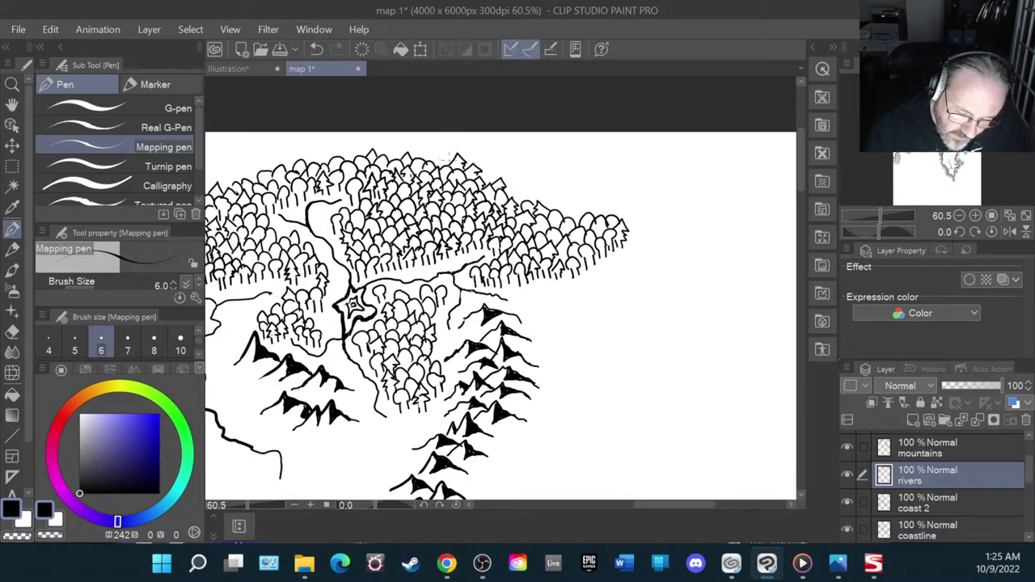
mouse_move(452, 161)
mouse_down()
mouse_move(423, 151)
mouse_move(434, 140)
mouse_move(390, 148)
mouse_up()
drag(406, 157, 402, 141)
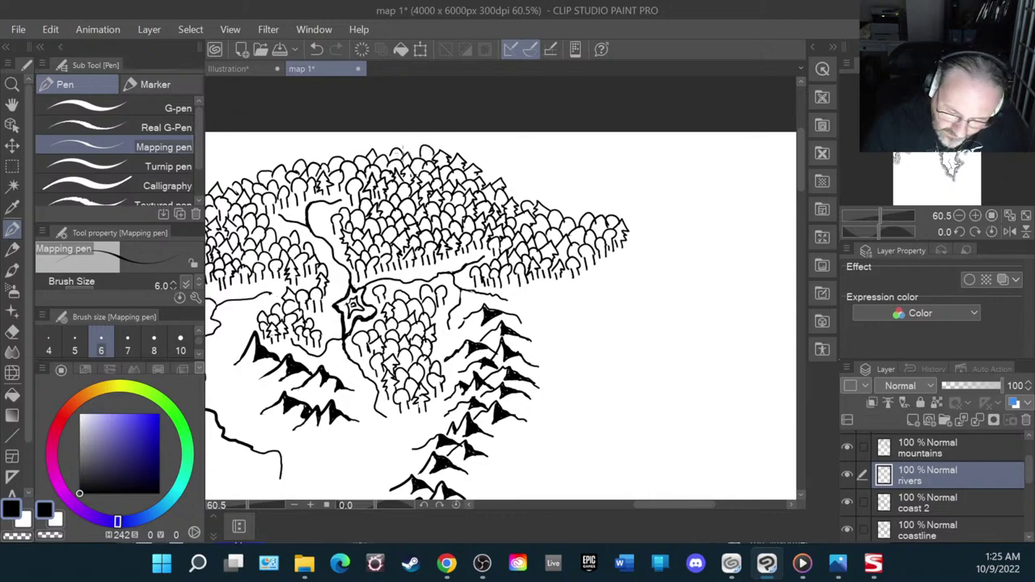
- Undo the stray tree outline above the eastern band and fill the dip in the forest's upper edge with trees
mouse_move(595, 232)
mouse_down()
mouse_move(616, 215)
mouse_move(579, 228)
mouse_move(566, 220)
mouse_move(560, 231)
mouse_up()
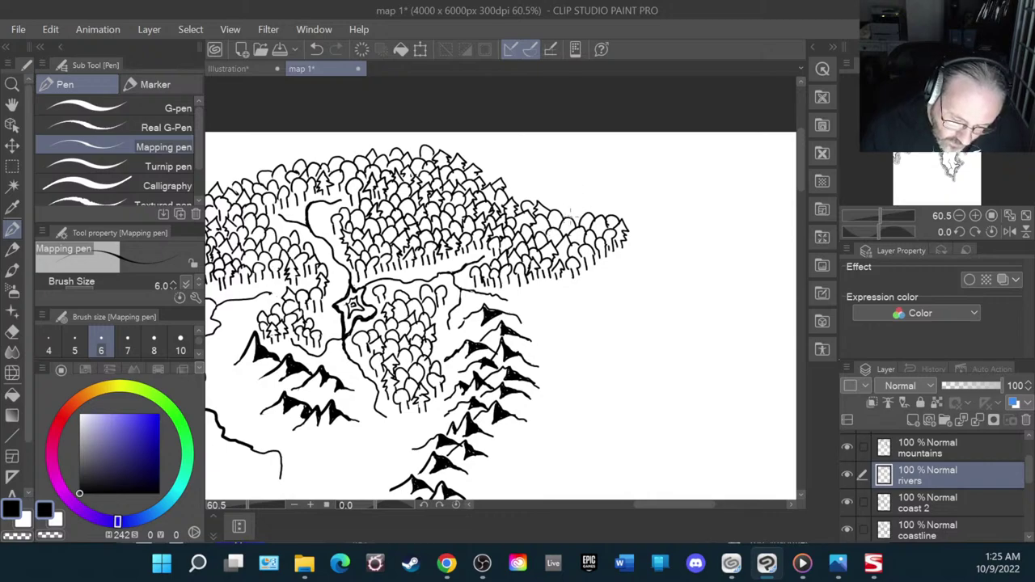
drag(571, 210, 584, 208)
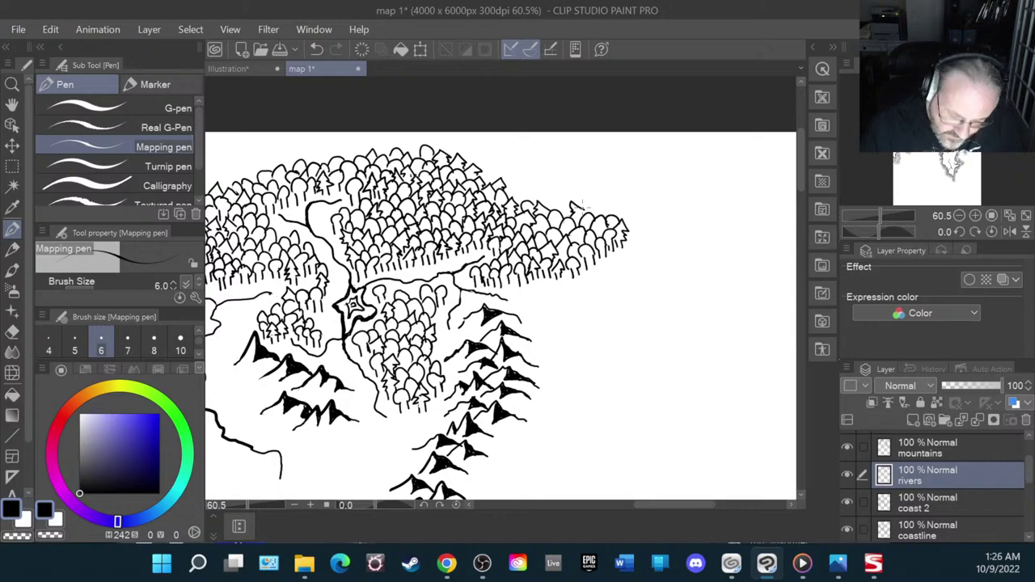
key(ctrl+z)
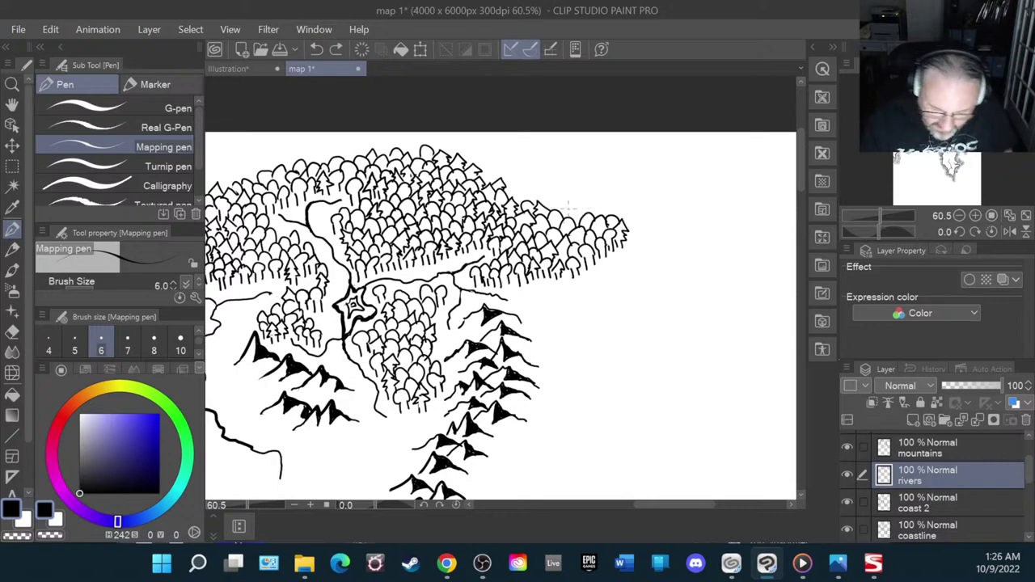
mouse_move(572, 220)
mouse_down()
mouse_move(570, 197)
mouse_move(584, 212)
mouse_move(552, 222)
mouse_move(543, 195)
mouse_up()
mouse_move(559, 204)
mouse_down()
mouse_move(531, 190)
mouse_move(547, 191)
mouse_move(506, 188)
mouse_up()
mouse_move(524, 210)
mouse_down()
mouse_move(515, 181)
mouse_move(524, 210)
mouse_move(534, 199)
mouse_up()
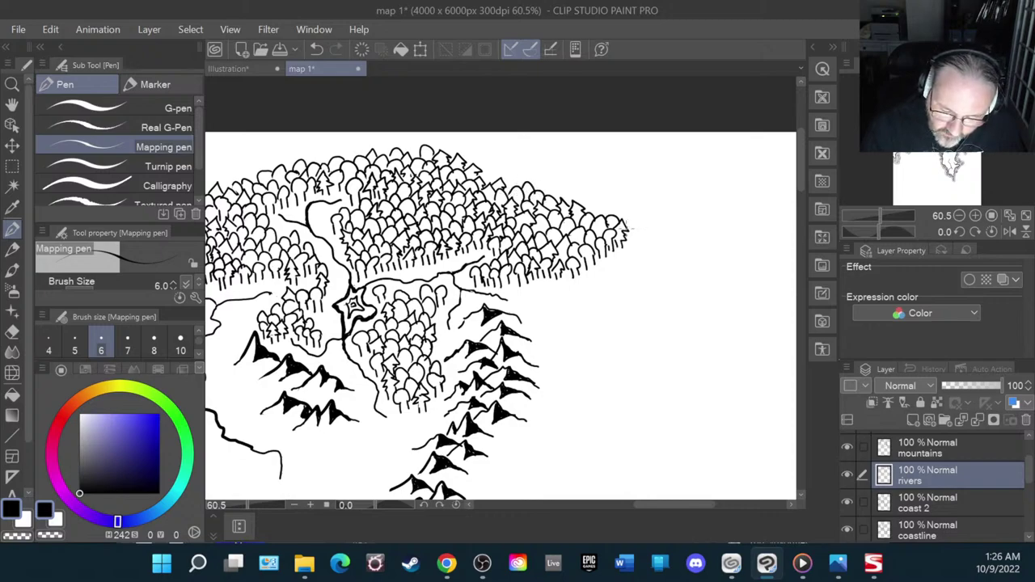
- Lengthen the forest's eastern tip with several more round and pointed trees, adding trunks beneath them
mouse_move(626, 232)
mouse_down()
mouse_move(647, 226)
mouse_move(630, 250)
mouse_move(649, 221)
mouse_move(654, 241)
mouse_up()
mouse_move(649, 242)
mouse_down()
mouse_move(644, 212)
mouse_move(652, 226)
mouse_move(630, 207)
mouse_move(641, 219)
mouse_move(614, 207)
mouse_move(608, 225)
mouse_move(593, 206)
mouse_up()
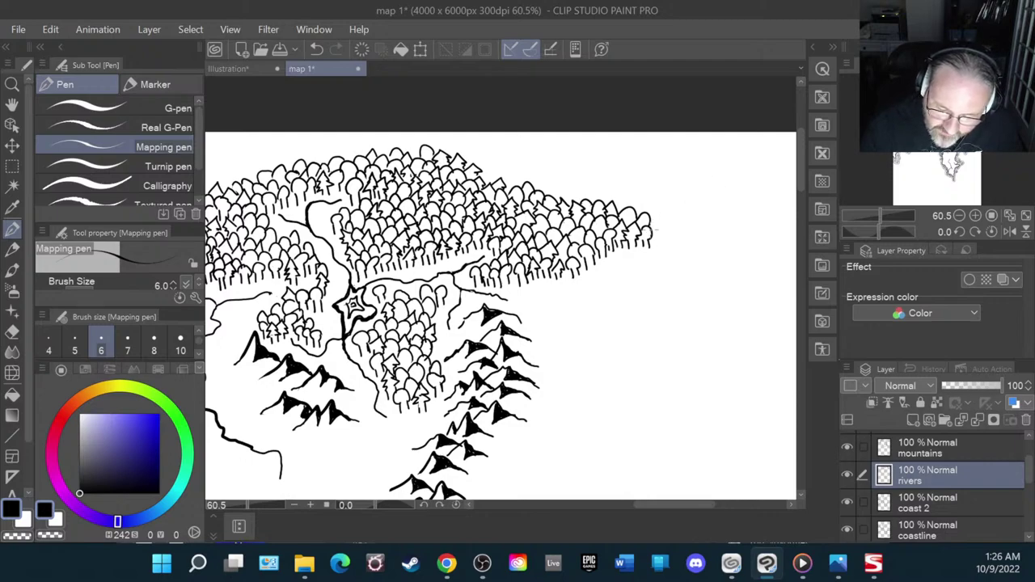
mouse_move(654, 231)
mouse_down()
mouse_move(665, 223)
mouse_move(660, 251)
mouse_move(671, 235)
mouse_move(667, 258)
mouse_up()
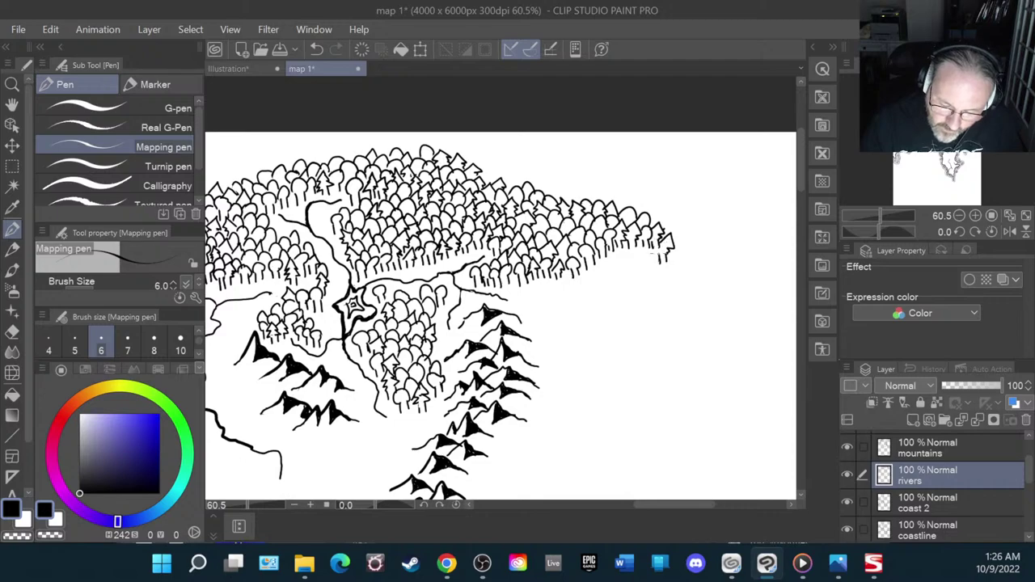
drag(657, 241, 659, 259)
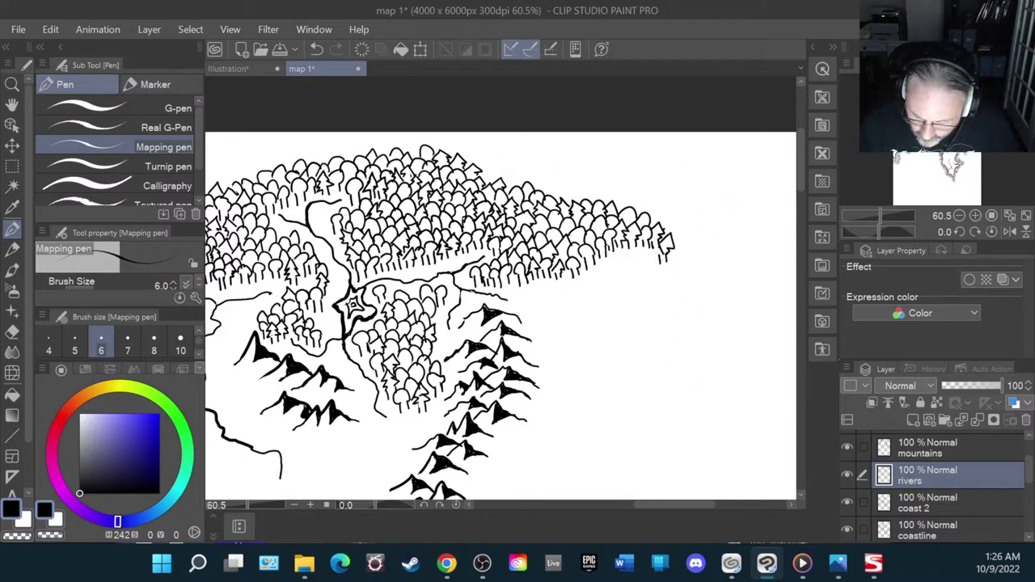
- Toggle the rivers layer's visibility off and on and look through the layer list to check what each layer holds
drag(663, 315, 599, 283)
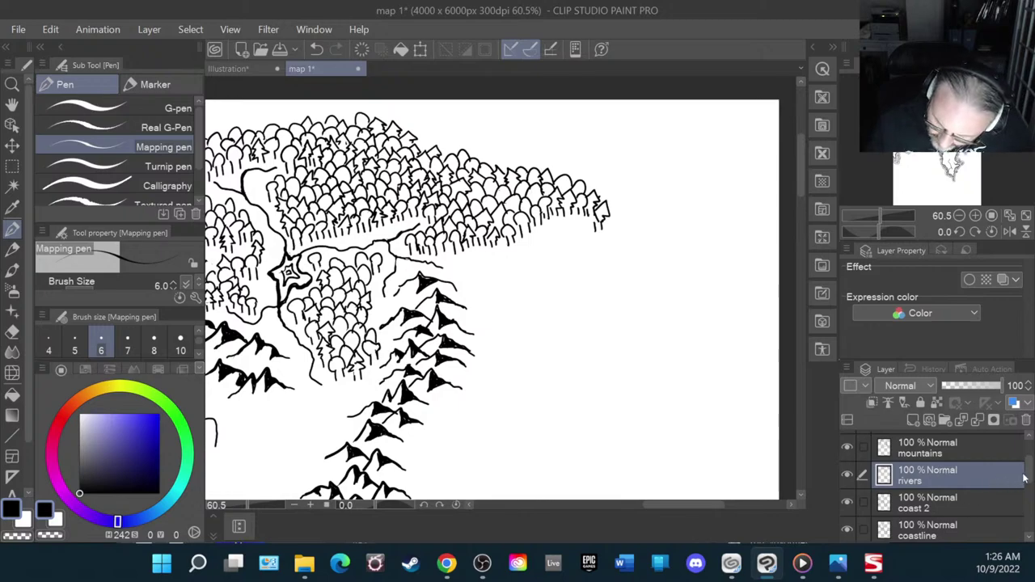
scroll(1024, 477, up, 2)
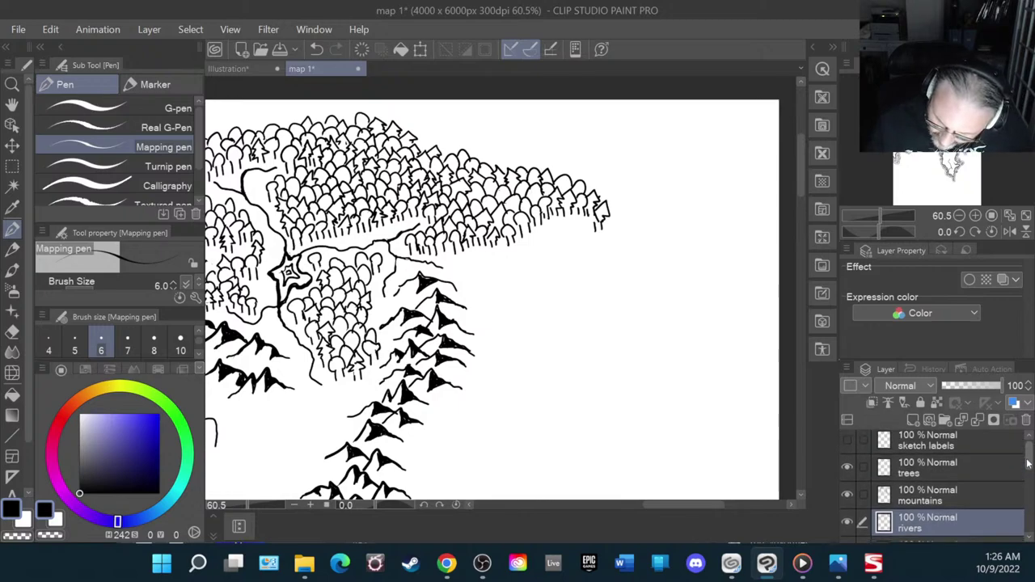
click(847, 522)
click(847, 523)
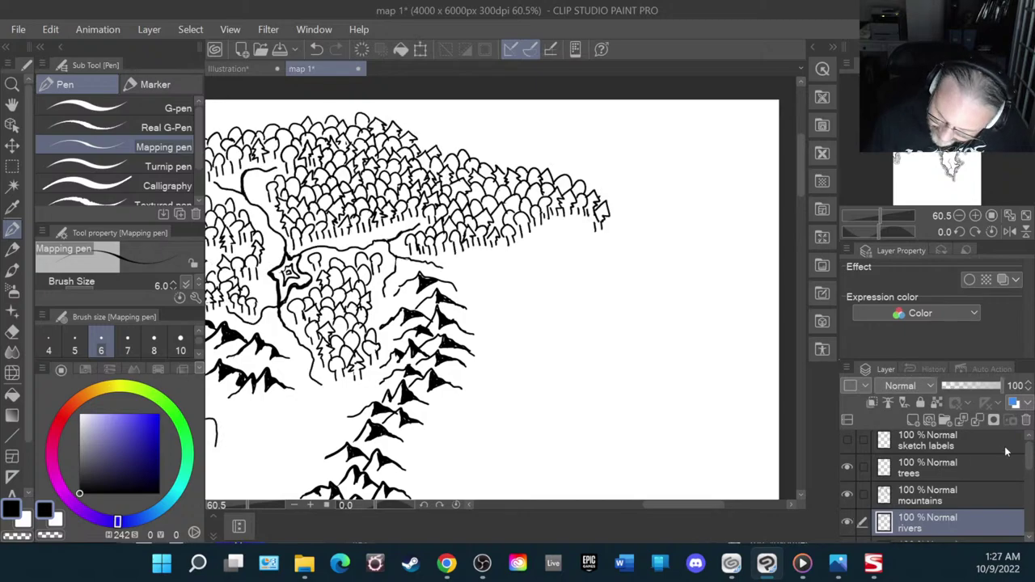
scroll(1030, 470, down, 2)
scroll(1031, 477, down, 2)
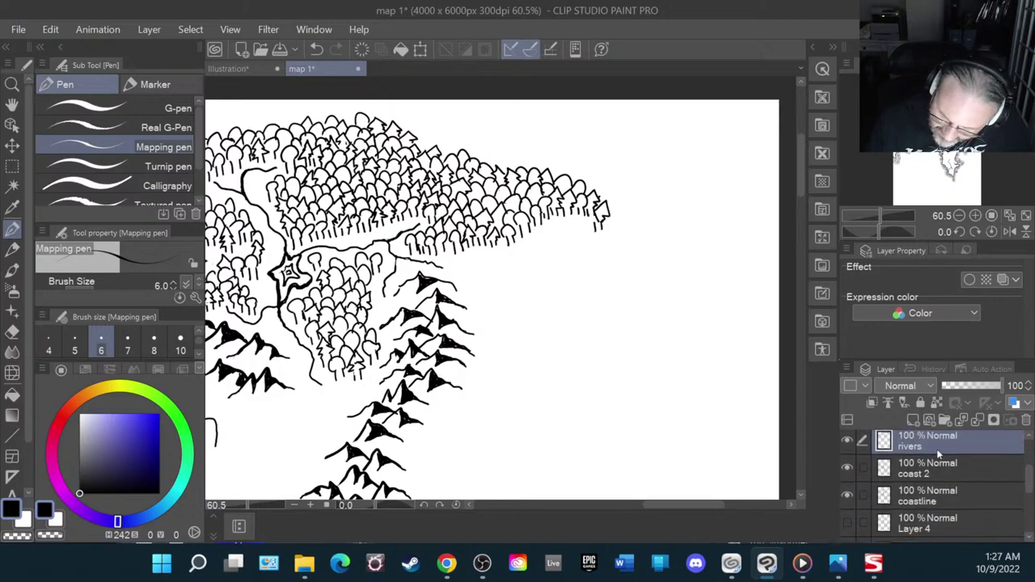
mouse_move(1029, 488)
mouse_down()
mouse_move(1029, 469)
mouse_move(1028, 485)
mouse_up()
scroll(1029, 484, up, 1)
- Darken the eastern range's northernmost peak on the mountains layer, and remove the last tree at the forest's eastern tip from the rivers layer
click(989, 466)
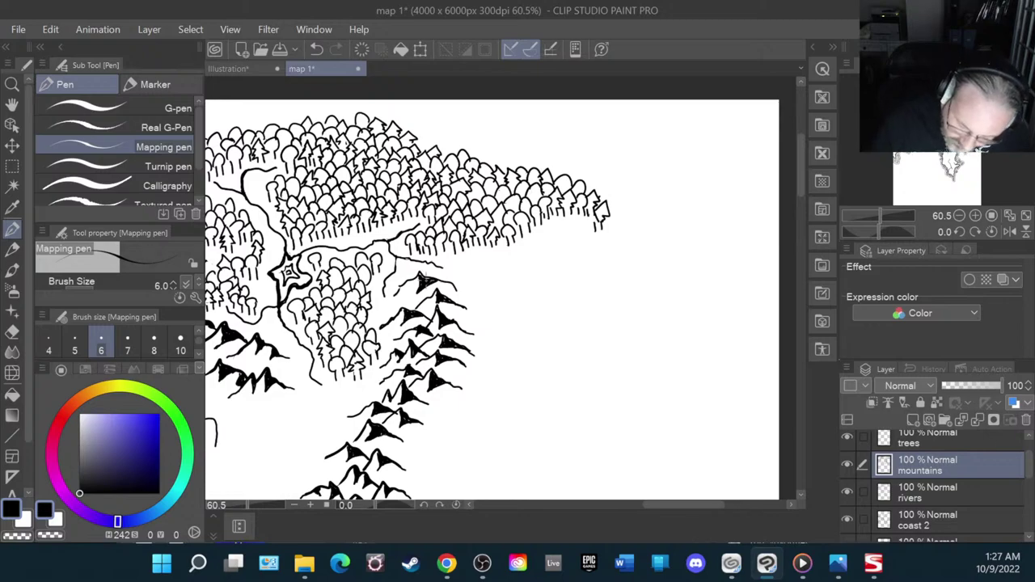
drag(422, 281, 432, 280)
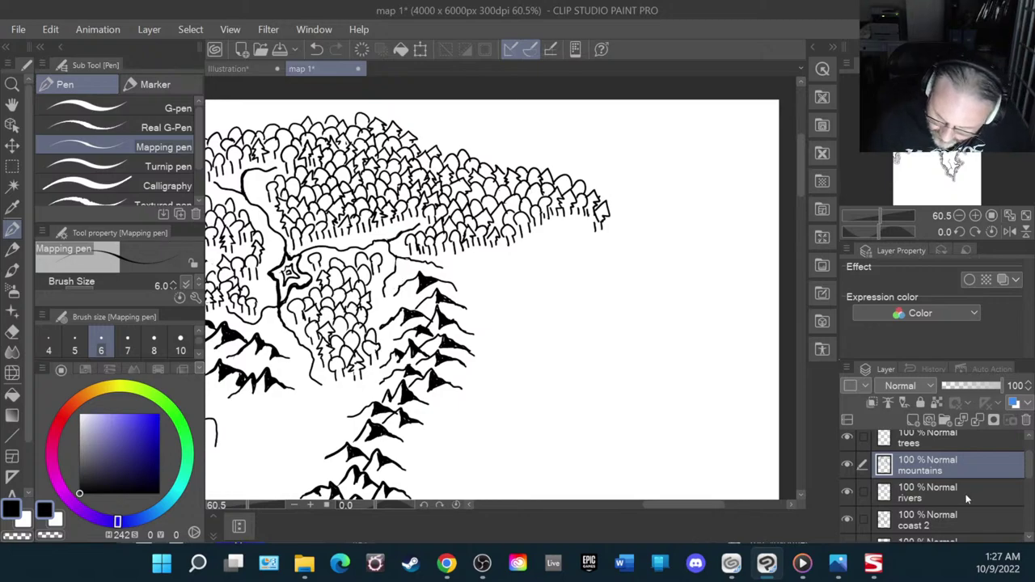
click(964, 491)
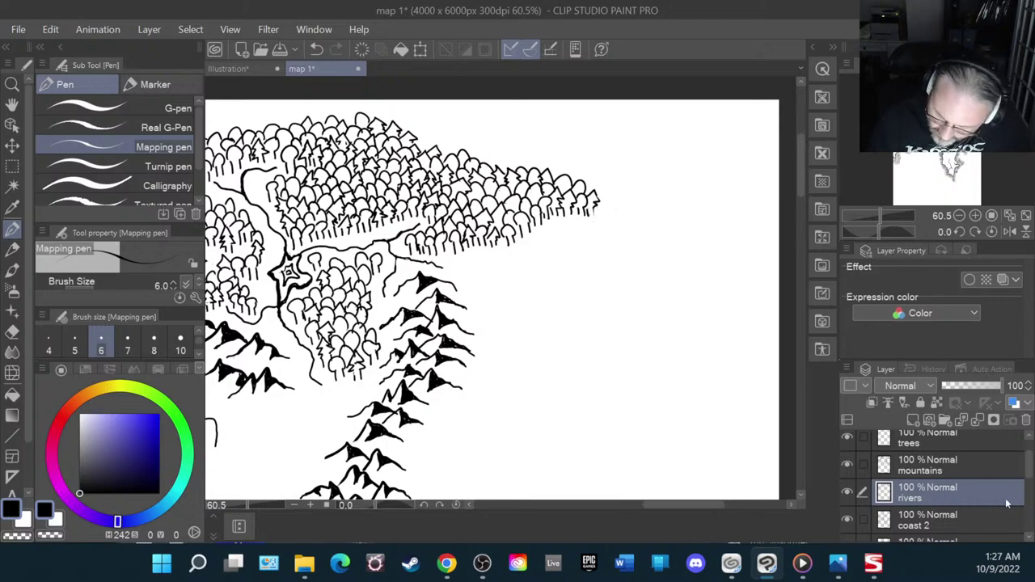
- On the mountains layer, draw three large shaded peaks with jagged ridges south of the forest's eastern end
click(982, 468)
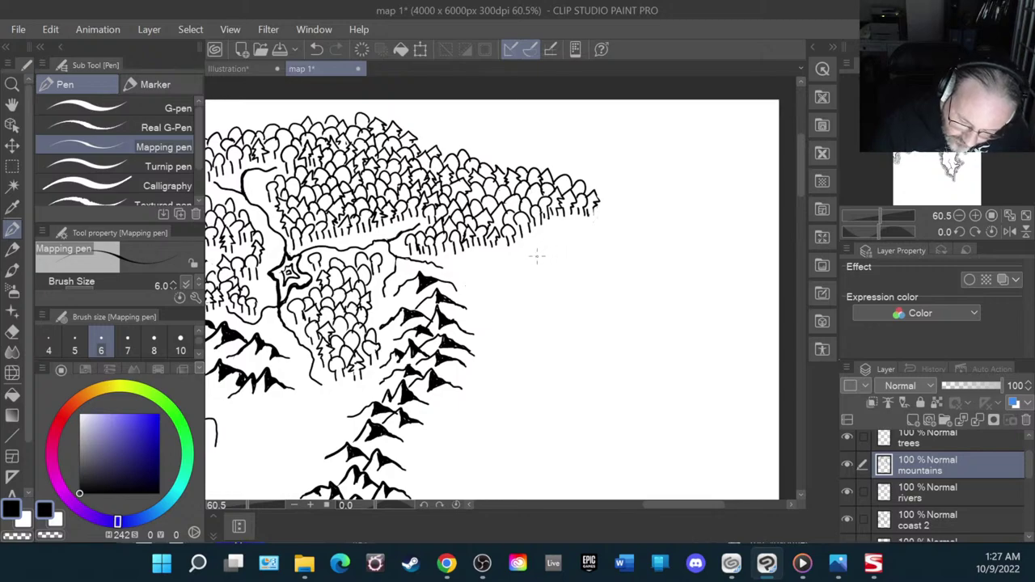
mouse_move(538, 257)
mouse_down()
mouse_move(560, 233)
mouse_move(584, 258)
mouse_move(564, 257)
mouse_move(586, 254)
mouse_move(568, 244)
mouse_up()
drag(566, 240, 579, 257)
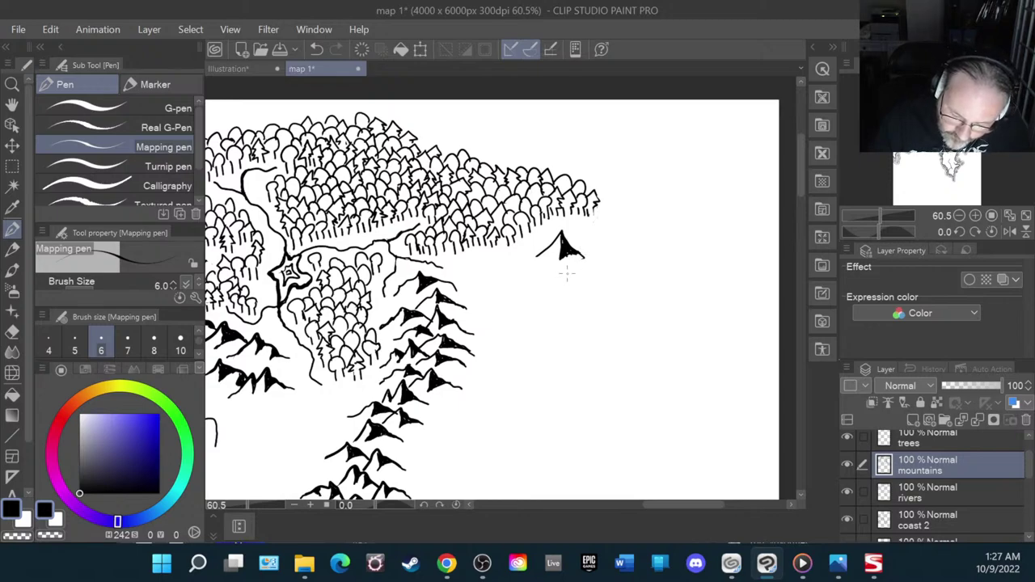
mouse_move(567, 275)
mouse_down()
mouse_move(607, 254)
mouse_move(636, 274)
mouse_move(602, 273)
mouse_move(623, 270)
mouse_move(607, 259)
mouse_move(613, 277)
mouse_move(623, 274)
mouse_move(603, 278)
mouse_move(624, 270)
mouse_move(606, 253)
mouse_move(627, 275)
mouse_move(600, 279)
mouse_up()
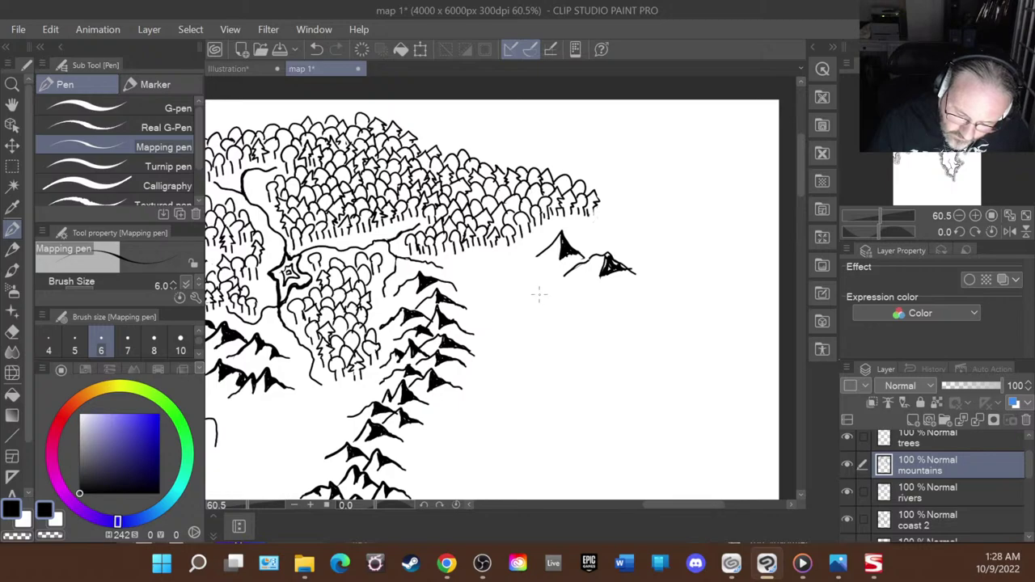
mouse_move(531, 302)
mouse_down()
mouse_move(566, 273)
mouse_move(602, 301)
mouse_move(566, 307)
mouse_move(587, 293)
mouse_move(563, 284)
mouse_move(573, 301)
mouse_move(572, 285)
mouse_move(568, 308)
mouse_move(582, 293)
mouse_move(561, 319)
mouse_move(524, 311)
mouse_up()
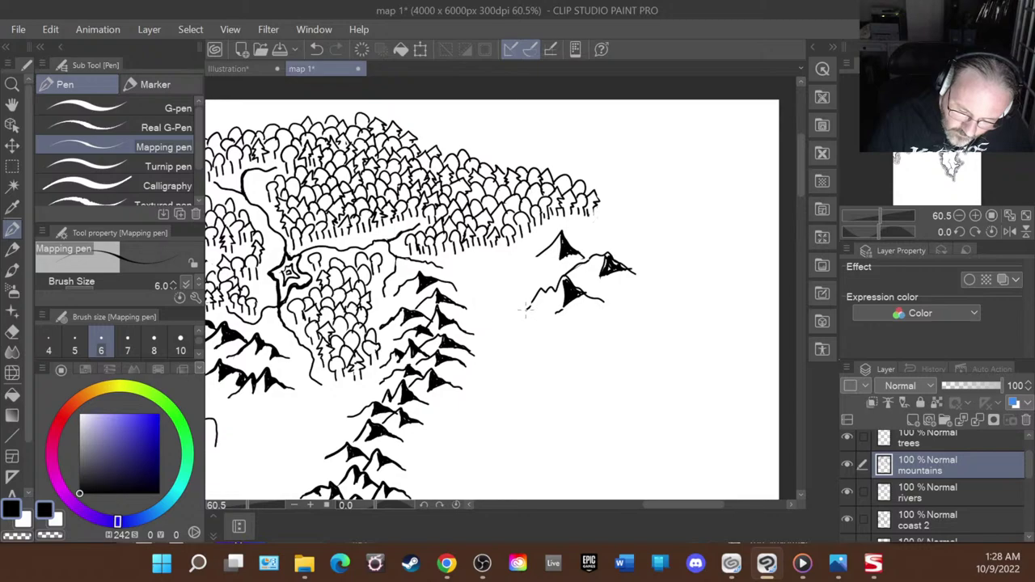
- Enlarge the new mountain cluster with two shaded peaks on its east side and smaller peaks on its north and west sides
mouse_move(600, 301)
mouse_down()
mouse_move(611, 306)
mouse_move(603, 315)
mouse_move(638, 309)
mouse_move(638, 318)
mouse_up()
mouse_move(620, 284)
mouse_down()
mouse_move(640, 266)
mouse_move(658, 286)
mouse_move(642, 285)
mouse_up()
mouse_move(633, 290)
mouse_down()
mouse_move(652, 275)
mouse_move(646, 288)
mouse_move(667, 289)
mouse_move(632, 291)
mouse_up()
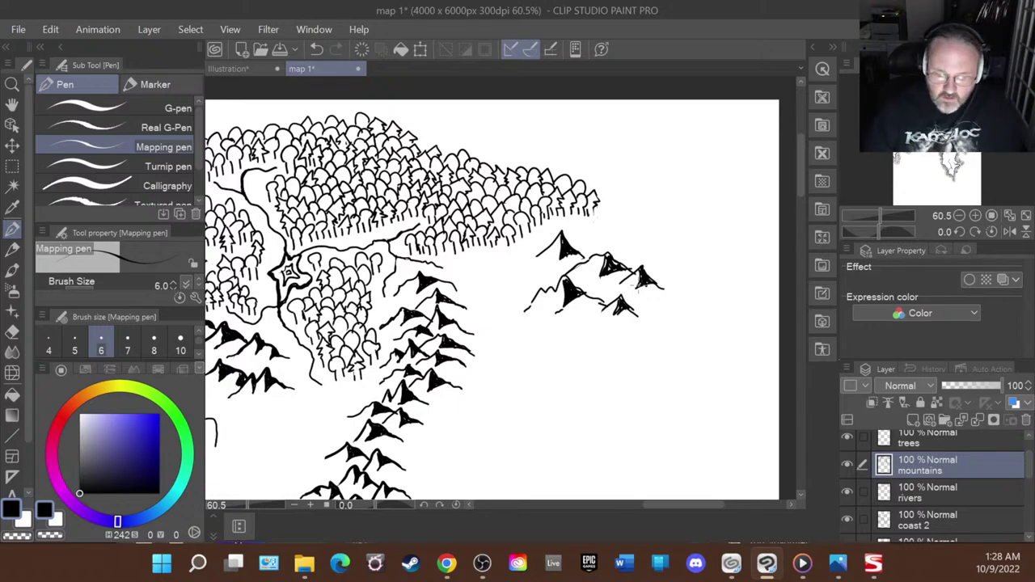
drag(577, 240, 601, 248)
drag(590, 239, 605, 259)
drag(592, 242, 595, 253)
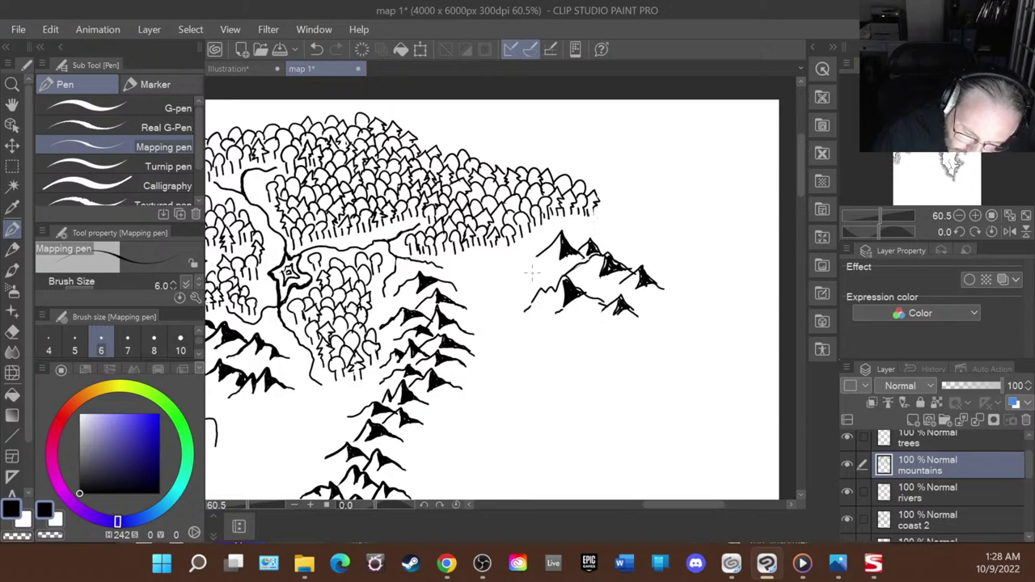
mouse_move(522, 276)
mouse_down()
mouse_move(547, 271)
mouse_move(554, 284)
mouse_move(542, 283)
mouse_move(558, 285)
mouse_move(534, 283)
mouse_up()
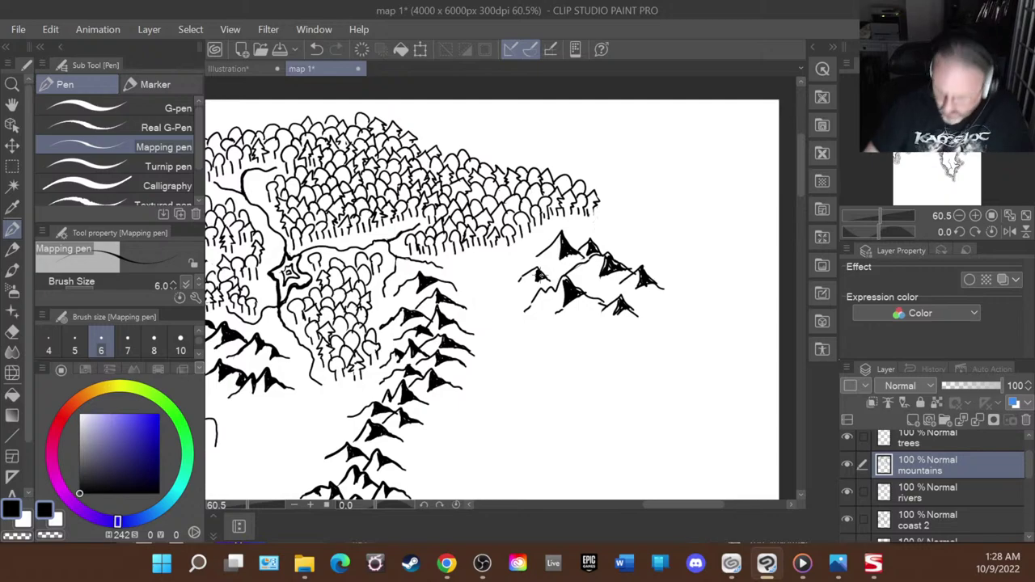
scroll(1011, 468, up, 1)
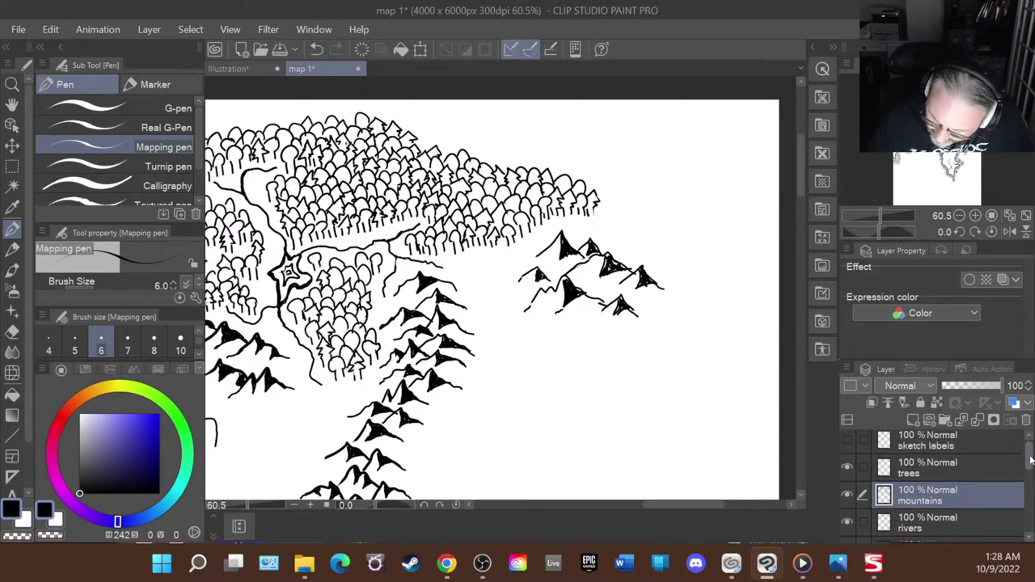
- On the trees layer, draw rows of small mixed trees along the northern edge of the forest's eastern half
click(969, 474)
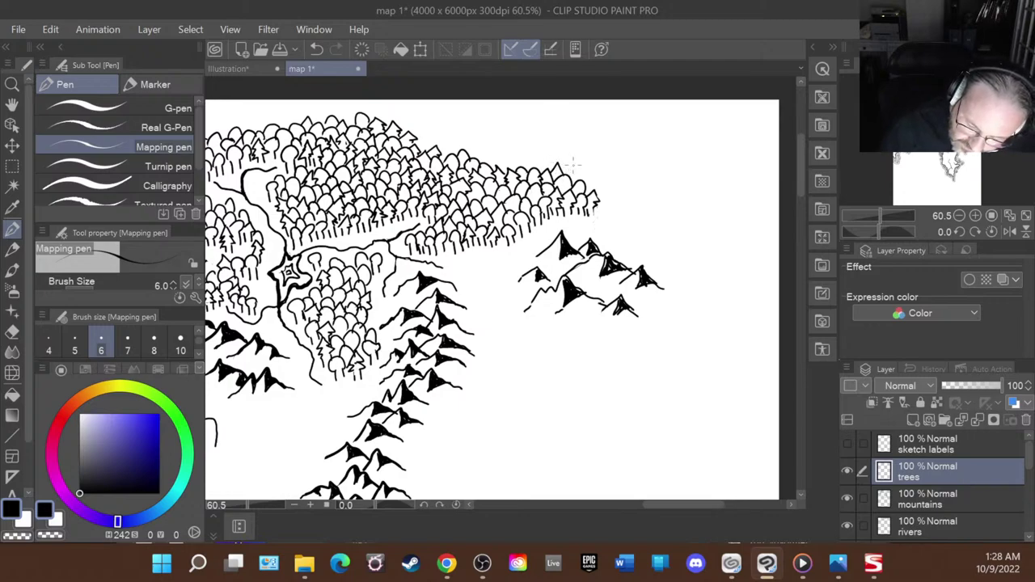
mouse_move(568, 172)
mouse_down()
mouse_move(580, 173)
mouse_move(581, 185)
mouse_move(569, 158)
mouse_move(574, 169)
mouse_move(535, 163)
mouse_move(550, 176)
mouse_move(533, 163)
mouse_move(534, 173)
mouse_move(555, 149)
mouse_move(559, 165)
mouse_move(521, 152)
mouse_move(519, 171)
mouse_move(498, 173)
mouse_move(516, 148)
mouse_move(531, 141)
mouse_move(528, 161)
mouse_move(543, 138)
mouse_move(550, 152)
mouse_move(482, 165)
mouse_move(475, 147)
mouse_move(487, 157)
mouse_move(497, 137)
mouse_move(508, 162)
mouse_move(508, 139)
mouse_move(525, 152)
mouse_up()
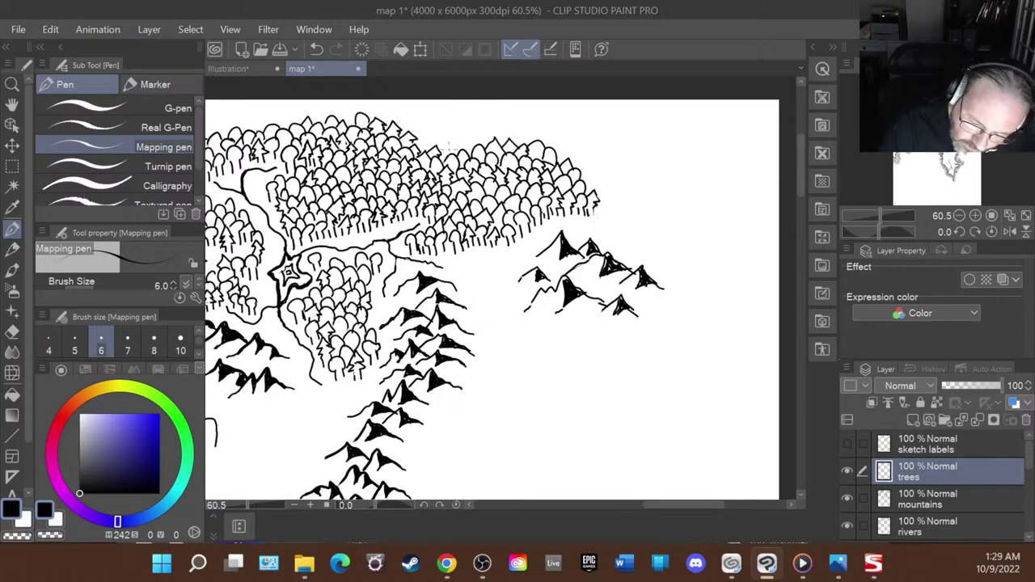
mouse_move(436, 154)
mouse_down()
mouse_move(468, 125)
mouse_move(421, 142)
mouse_move(409, 134)
mouse_move(436, 154)
mouse_up()
drag(416, 144, 420, 144)
mouse_move(426, 133)
mouse_down()
mouse_move(425, 144)
mouse_move(407, 121)
mouse_move(417, 117)
mouse_up()
drag(415, 120, 428, 134)
mouse_move(411, 138)
mouse_down()
mouse_move(440, 123)
mouse_move(442, 136)
mouse_move(455, 130)
mouse_move(476, 142)
mouse_move(487, 128)
mouse_move(500, 144)
mouse_move(511, 134)
mouse_up()
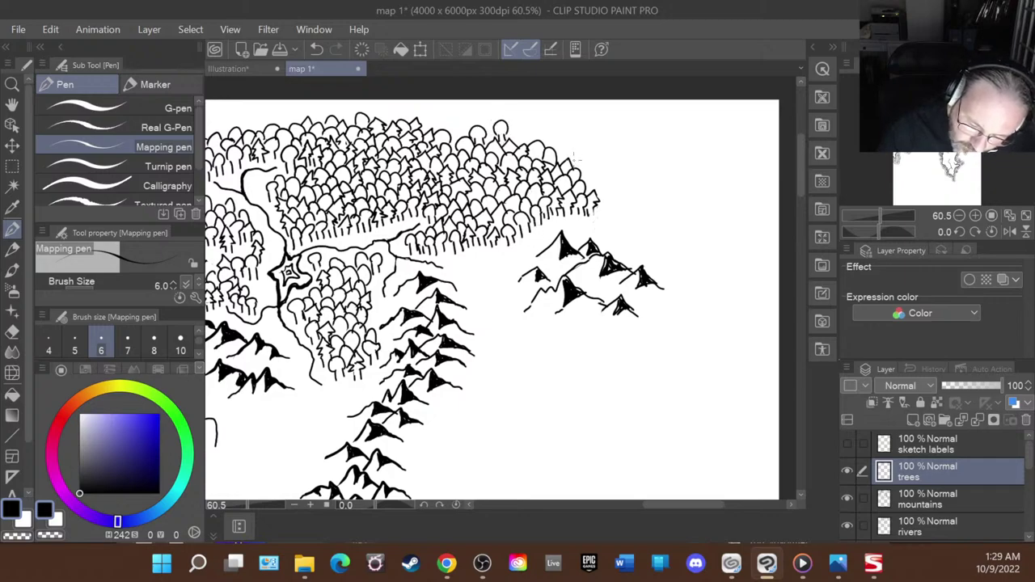
- Round out the forest's eastern end with extra trees and fill the remaining gaps along its northern edge
mouse_move(575, 153)
mouse_down()
mouse_move(575, 171)
mouse_move(584, 149)
mouse_up()
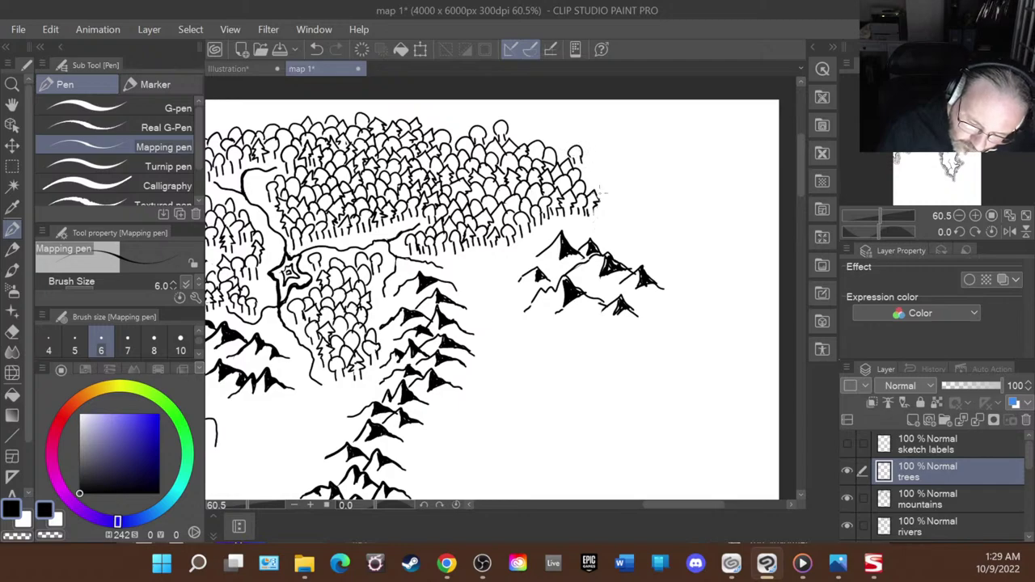
mouse_move(584, 187)
mouse_down()
mouse_move(610, 198)
mouse_move(599, 189)
mouse_move(609, 186)
mouse_move(594, 188)
mouse_move(600, 175)
mouse_move(612, 192)
mouse_move(587, 179)
mouse_up()
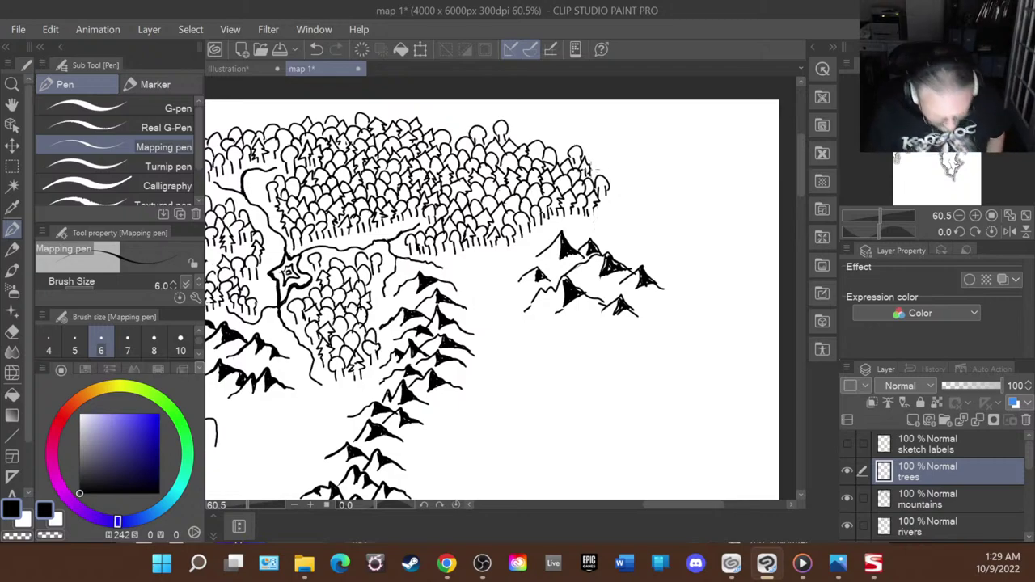
key(ctrl+z)
key(ctrl+z)
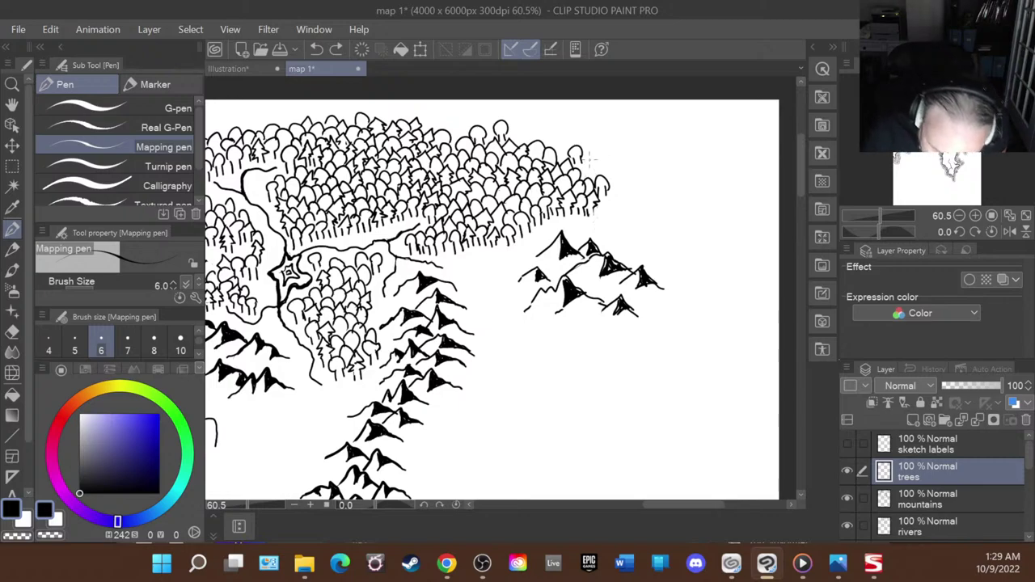
drag(592, 157, 587, 175)
mouse_move(589, 158)
mouse_down()
mouse_move(596, 181)
mouse_move(563, 141)
mouse_move(570, 150)
mouse_move(508, 115)
mouse_move(531, 145)
mouse_move(523, 123)
mouse_move(521, 134)
mouse_move(513, 120)
mouse_move(516, 144)
mouse_move(495, 119)
mouse_move(495, 134)
mouse_move(451, 142)
mouse_move(459, 144)
mouse_move(471, 135)
mouse_move(461, 139)
mouse_move(450, 123)
mouse_move(458, 148)
mouse_move(479, 117)
mouse_move(446, 126)
mouse_move(444, 107)
mouse_move(459, 130)
mouse_move(432, 112)
mouse_move(439, 130)
mouse_up()
key(ctrl+z)
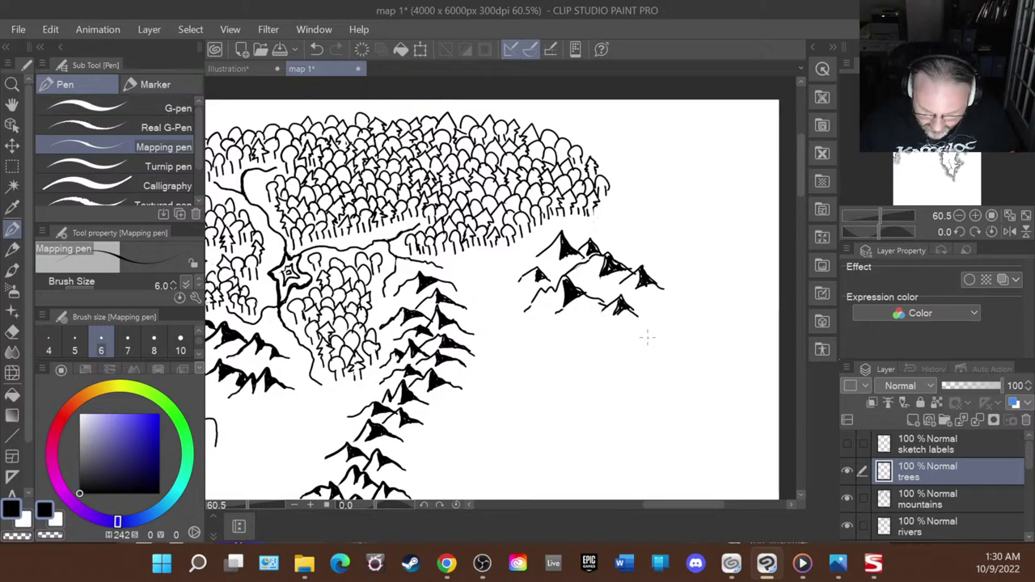
- Look over the whole map and its central coastline for areas that still need vegetation
drag(712, 505, 668, 505)
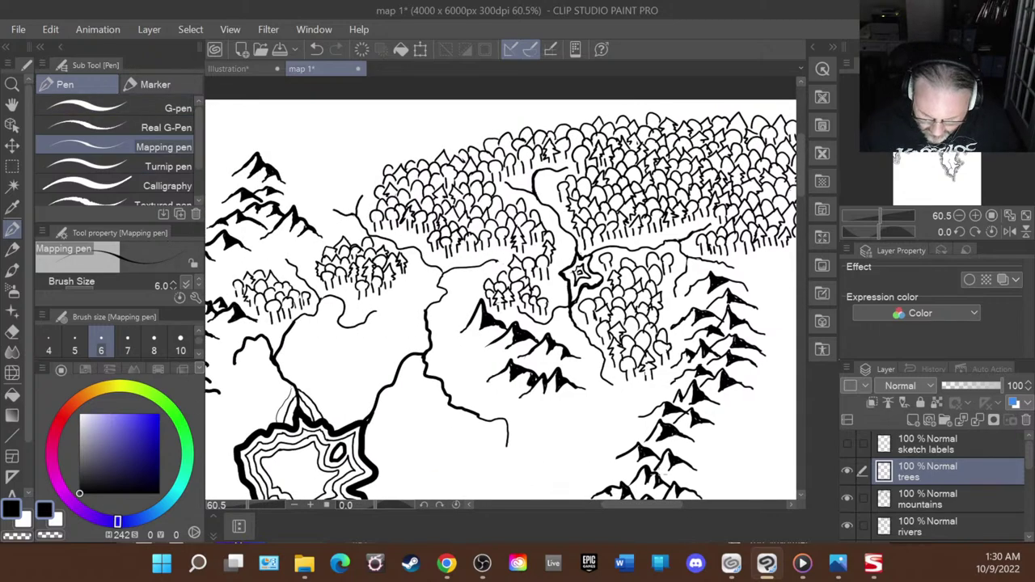
scroll(408, 329, down, 12)
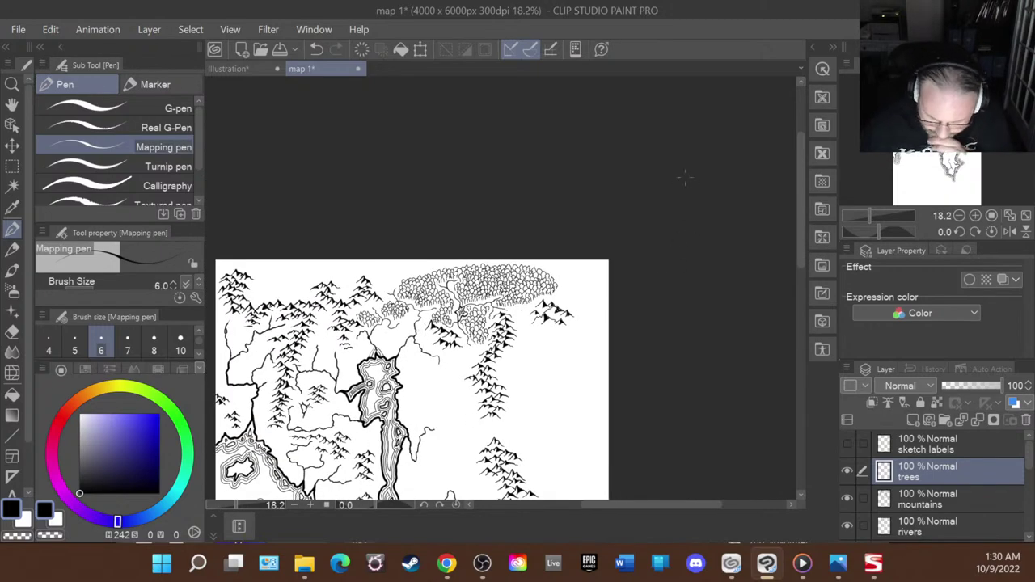
scroll(808, 250, down, 3)
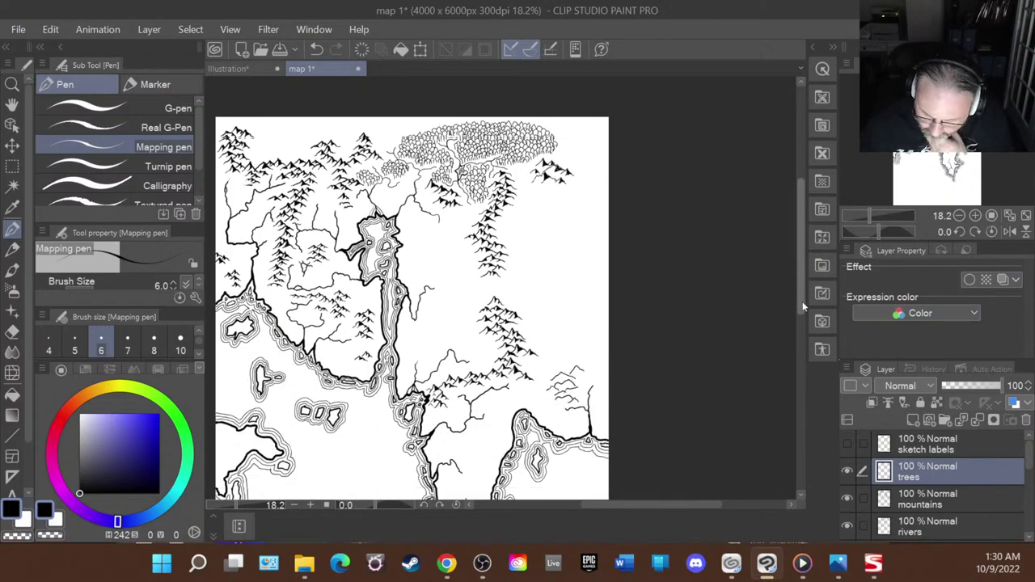
drag(615, 505, 558, 508)
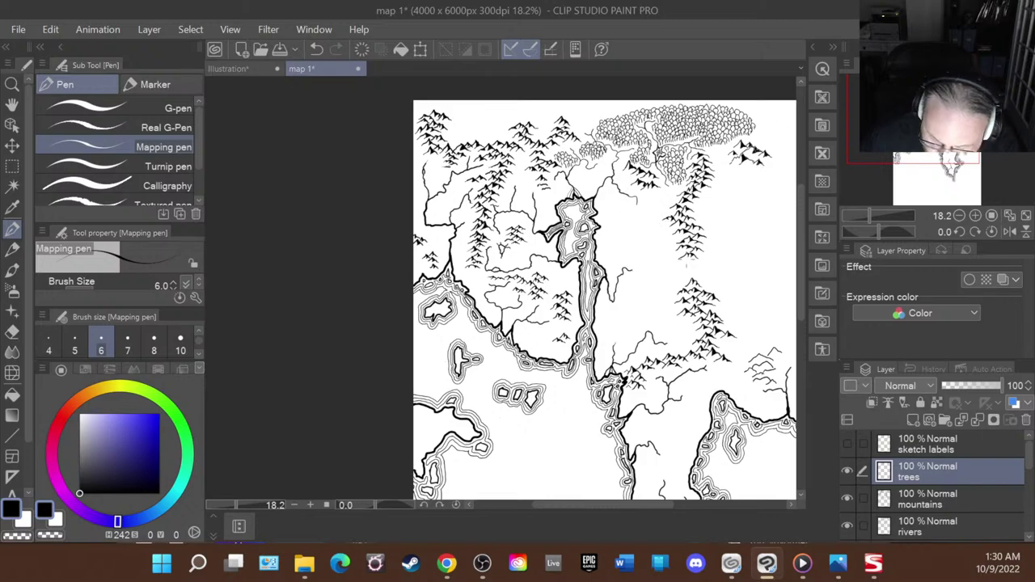
scroll(688, 271, down, 2)
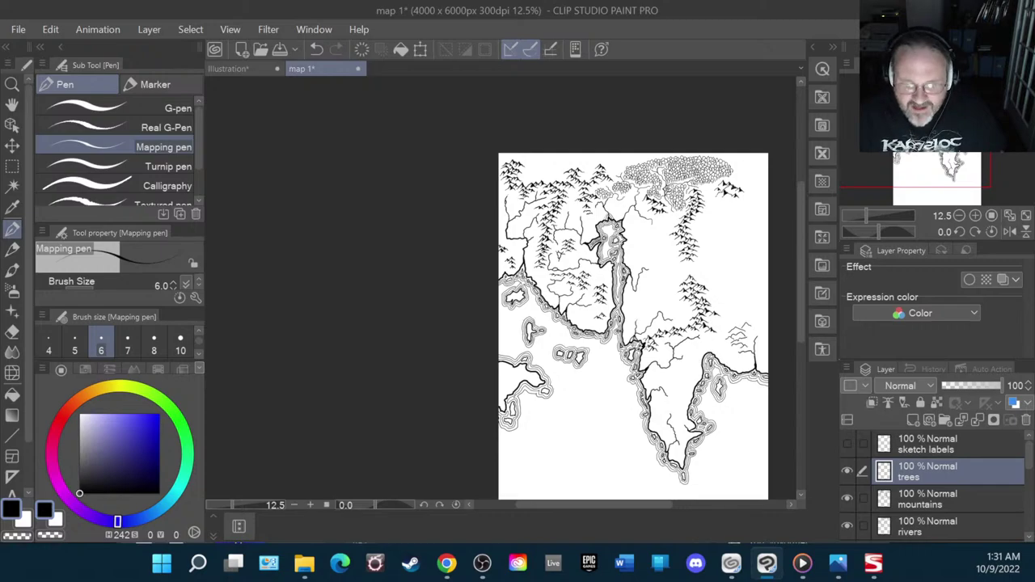
scroll(696, 350, up, 4)
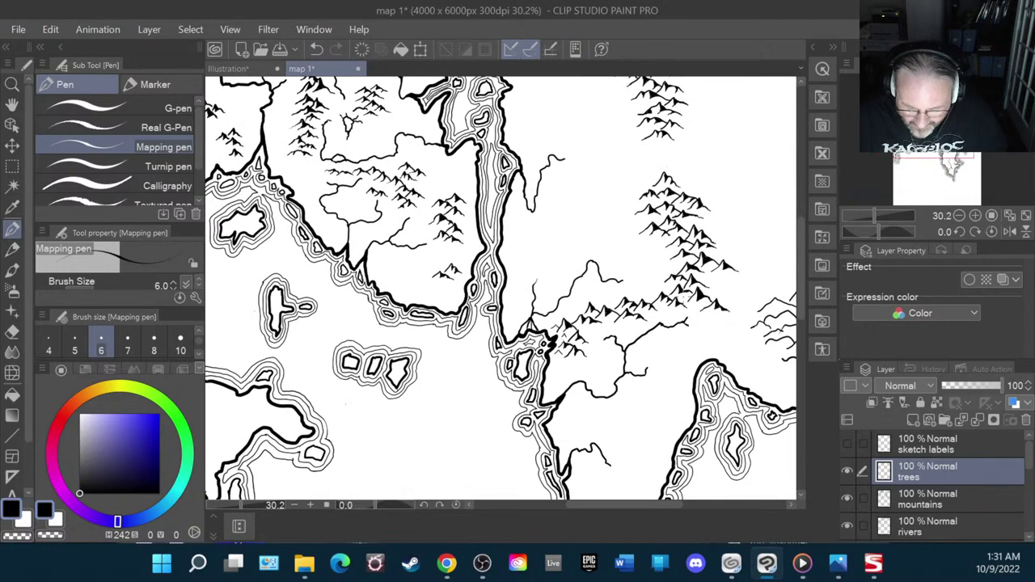
scroll(684, 323, up, 1)
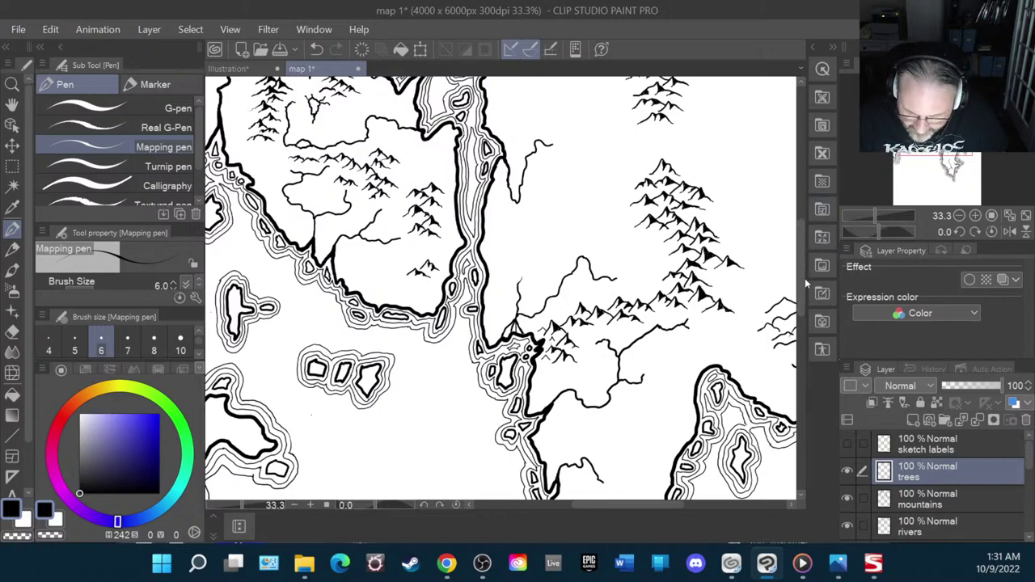
drag(801, 296, 825, 275)
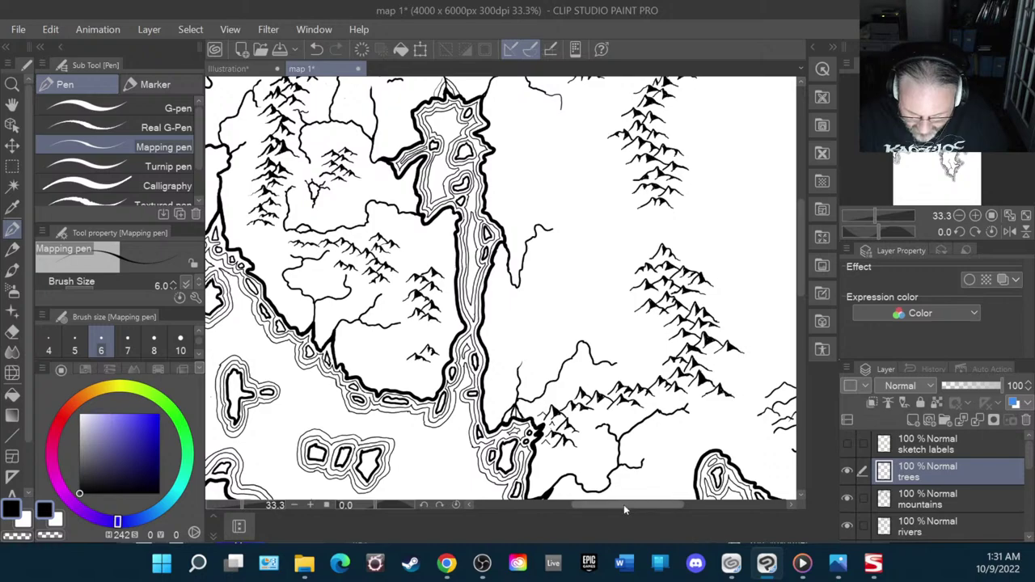
drag(624, 505, 605, 505)
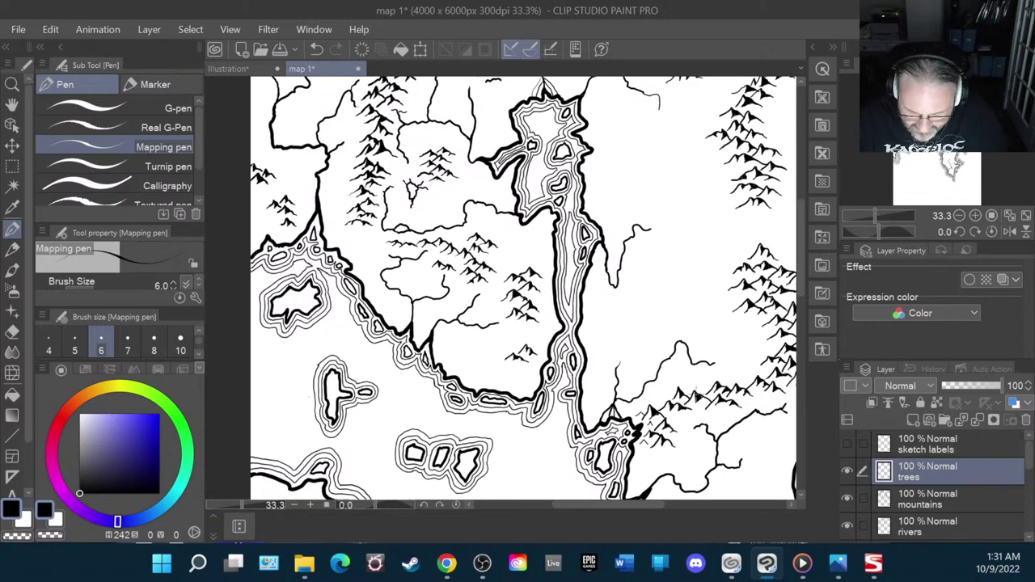
- Draw small marsh grass tufts on both sides of the forked river mouth beside the western end of the southern mountain range
scroll(690, 392, up, 4)
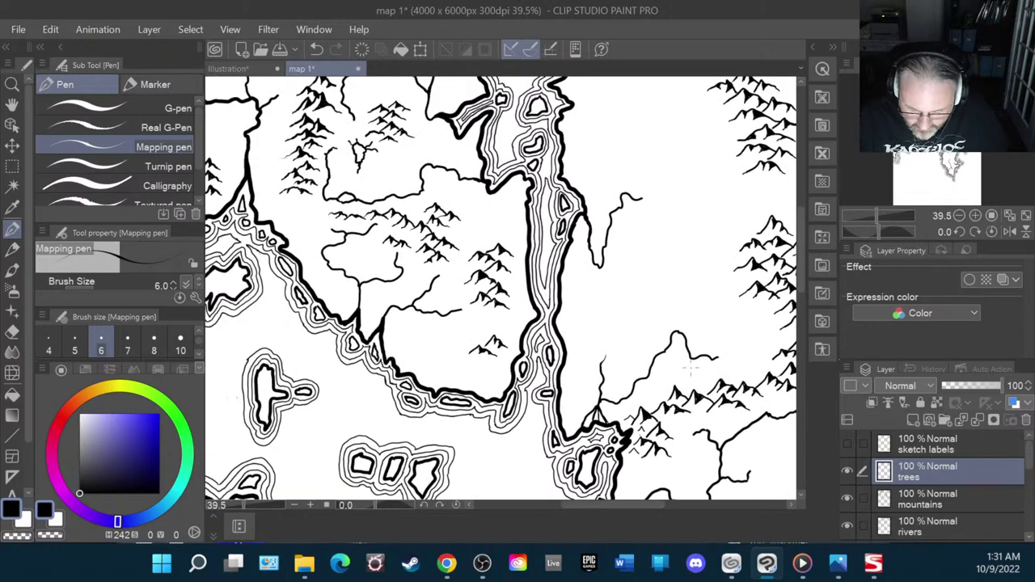
scroll(691, 357, up, 5)
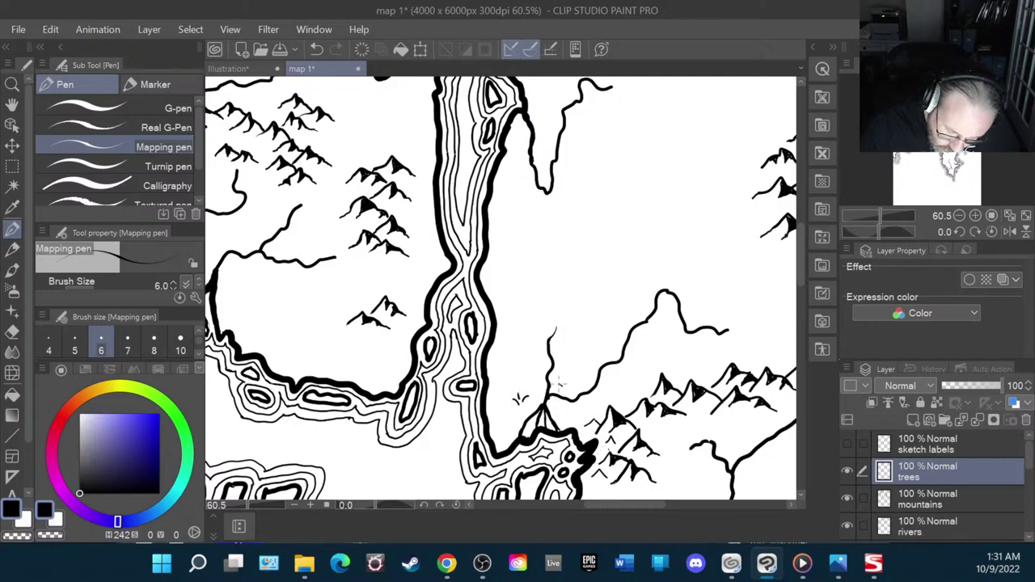
mouse_move(565, 384)
mouse_down()
mouse_move(572, 374)
mouse_move(528, 386)
mouse_move(526, 370)
mouse_up()
drag(529, 380, 532, 367)
mouse_move(565, 371)
mouse_down()
mouse_move(561, 362)
mouse_move(577, 360)
mouse_move(568, 351)
mouse_up()
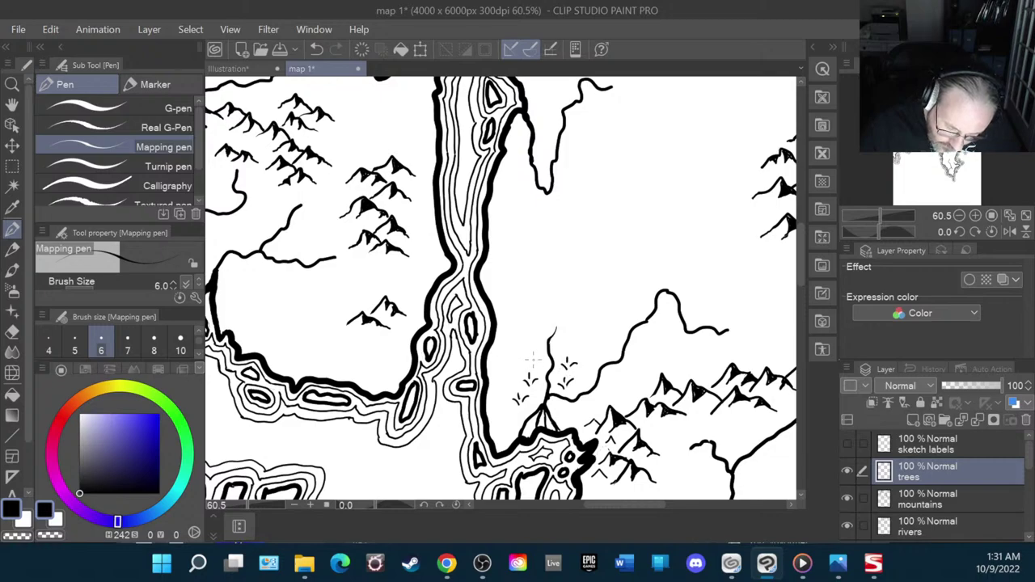
mouse_move(507, 390)
mouse_down()
mouse_move(501, 375)
mouse_move(514, 375)
mouse_move(496, 378)
mouse_move(503, 373)
mouse_up()
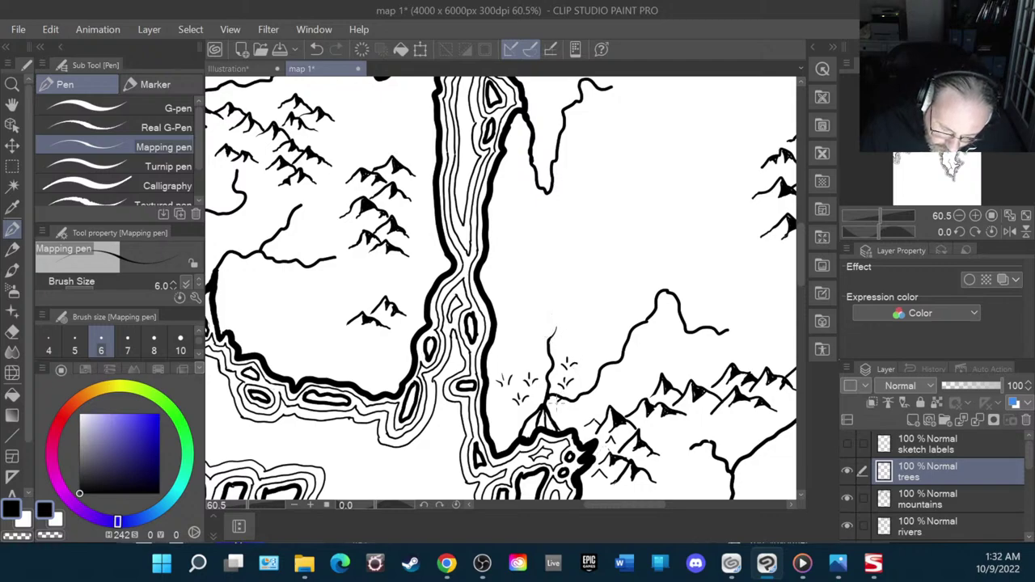
drag(567, 402, 553, 438)
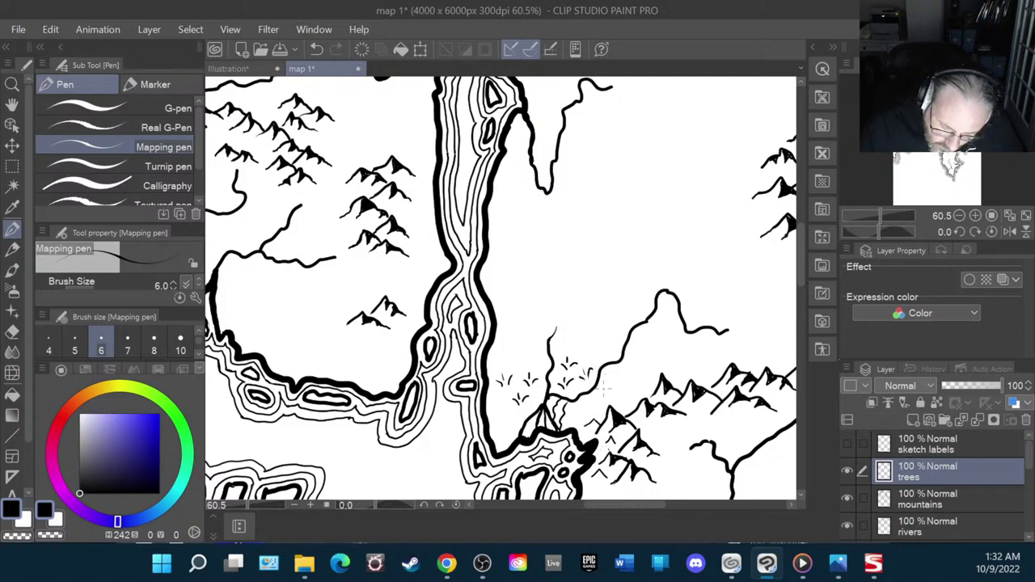
- Spread more marsh grass tufts along both river branches, down to the coast and north past the shorter branch's tip
mouse_move(614, 374)
mouse_down()
mouse_move(603, 347)
mouse_move(603, 357)
mouse_move(578, 338)
mouse_move(572, 351)
mouse_move(575, 342)
mouse_up()
mouse_move(567, 335)
mouse_down()
mouse_move(533, 356)
mouse_move(527, 346)
mouse_move(556, 322)
mouse_move(542, 334)
mouse_up()
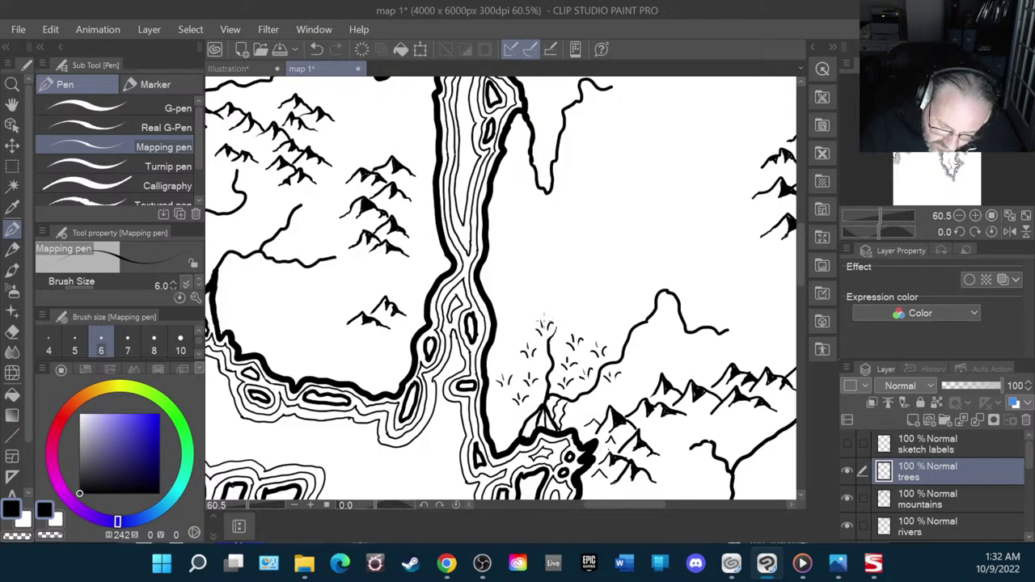
mouse_move(598, 316)
mouse_down()
mouse_move(591, 322)
mouse_move(602, 339)
mouse_up()
mouse_move(599, 319)
mouse_down()
mouse_move(606, 330)
mouse_move(600, 316)
mouse_move(595, 330)
mouse_up()
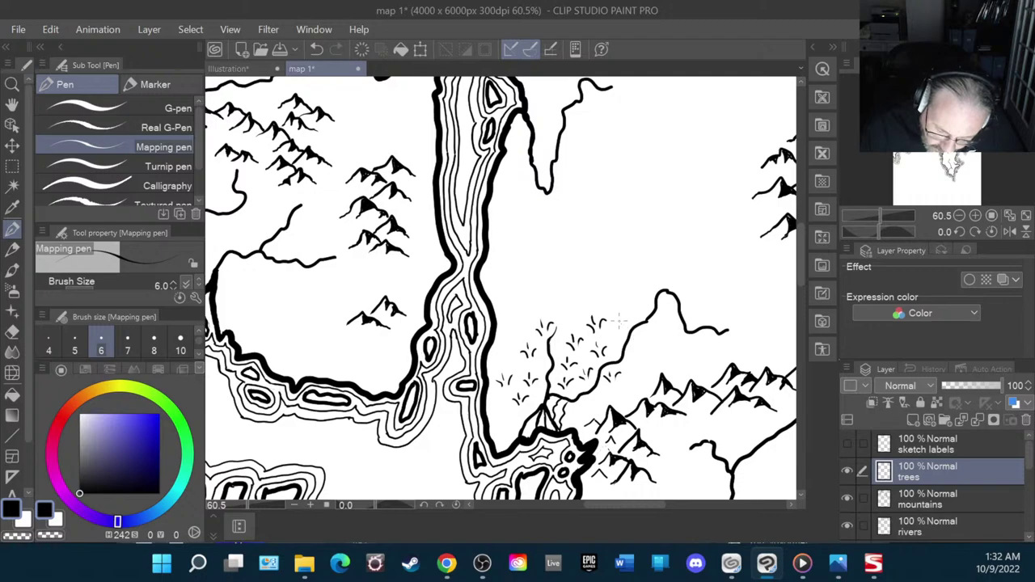
drag(588, 404, 582, 410)
mouse_move(500, 403)
mouse_down()
mouse_move(502, 420)
mouse_move(518, 422)
mouse_move(515, 406)
mouse_up()
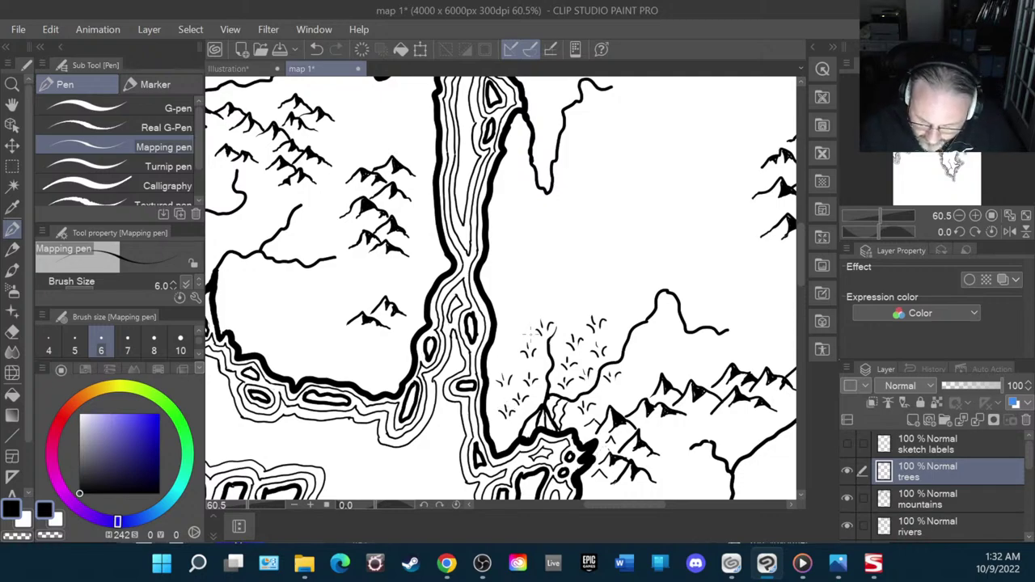
mouse_move(602, 333)
mouse_down()
mouse_move(624, 313)
mouse_move(618, 321)
mouse_up()
mouse_move(557, 305)
mouse_down()
mouse_move(569, 308)
mouse_move(521, 310)
mouse_up()
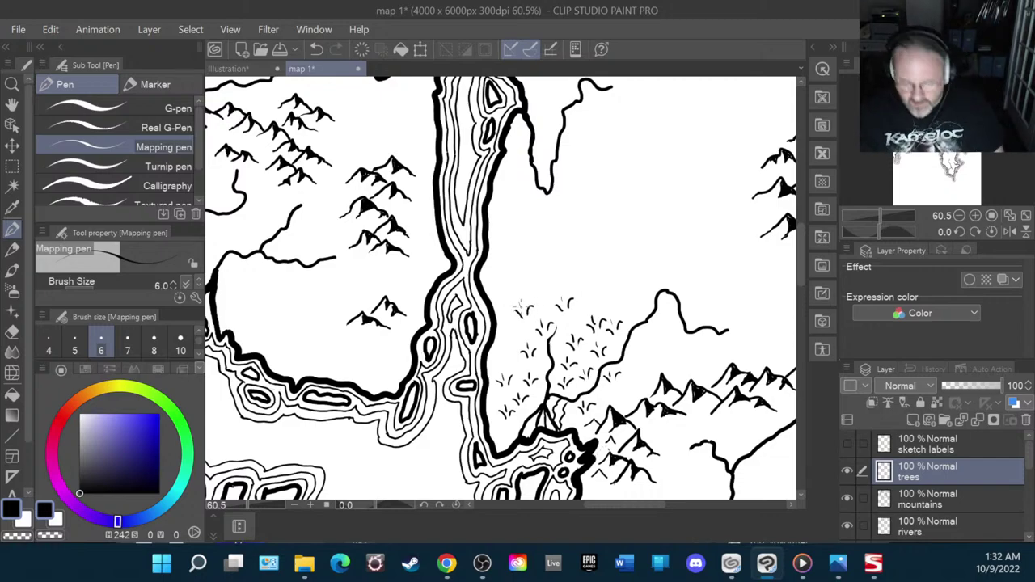
- Draw a small grove of clustered trees in the inner bend of the southern mountain range, east of the marsh
scroll(330, 201, down, 2)
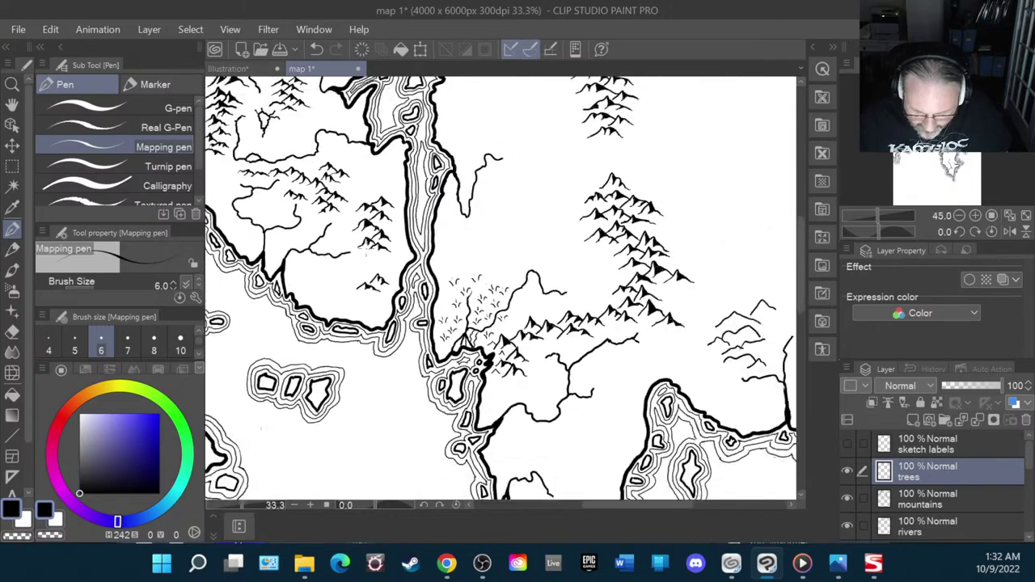
scroll(492, 183, up, 1)
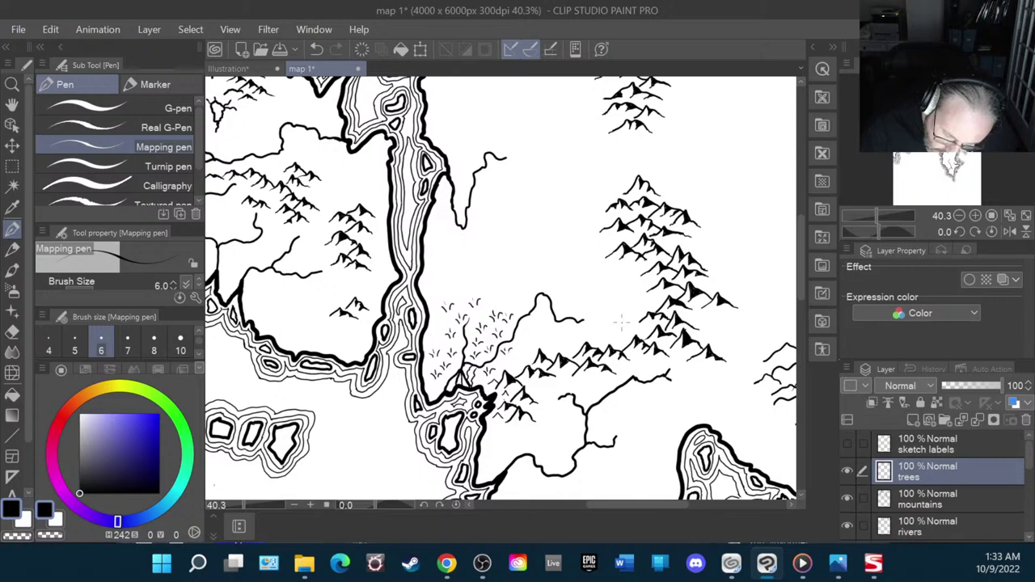
mouse_move(625, 327)
mouse_down()
mouse_move(612, 314)
mouse_move(607, 324)
mouse_move(625, 299)
mouse_move(636, 318)
mouse_move(616, 308)
mouse_move(625, 298)
mouse_move(613, 289)
mouse_up()
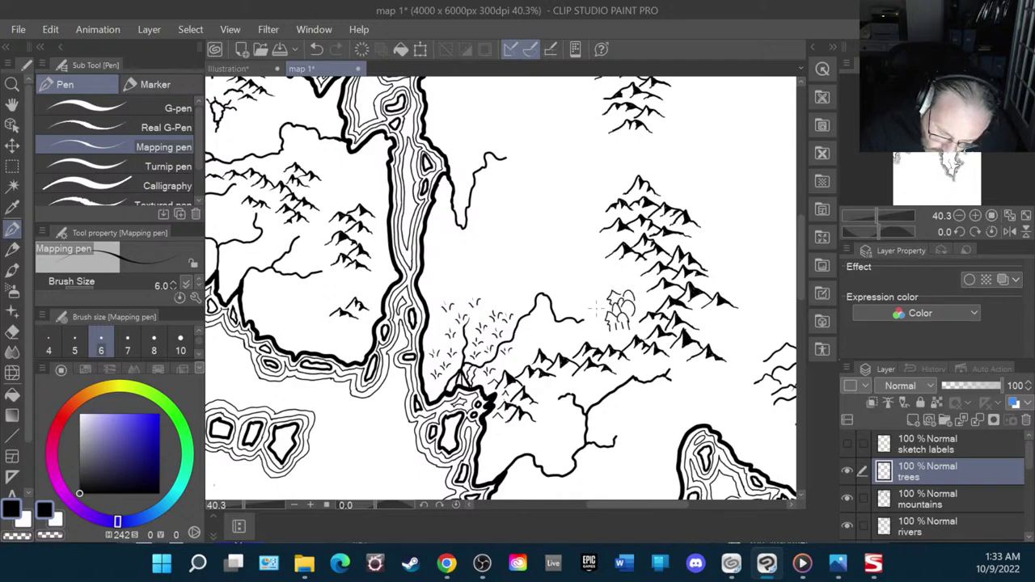
drag(594, 314, 596, 333)
mouse_move(605, 322)
mouse_down()
mouse_move(605, 332)
mouse_move(592, 325)
mouse_up()
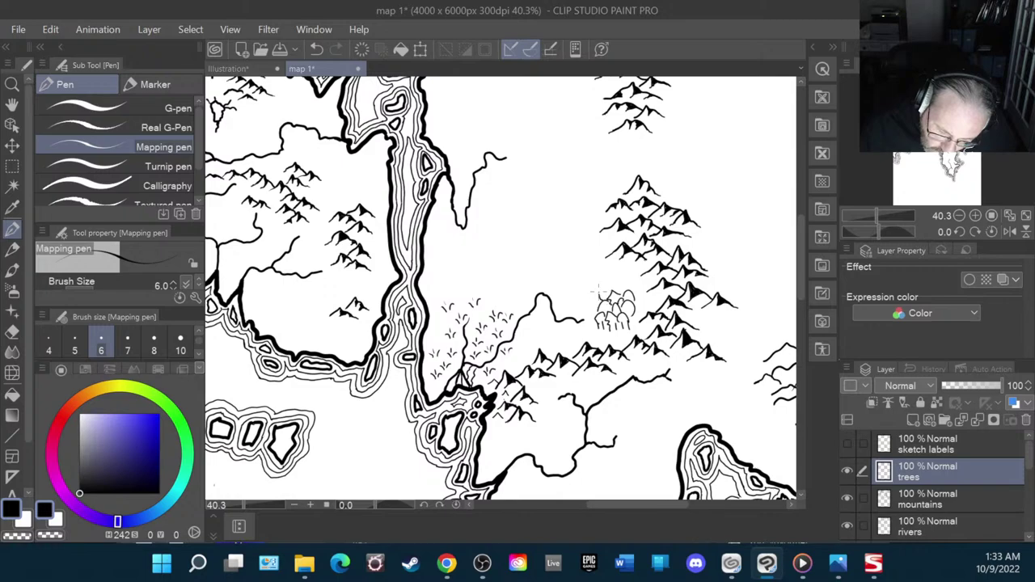
mouse_move(617, 280)
mouse_down()
mouse_move(629, 289)
mouse_move(618, 283)
mouse_move(588, 306)
mouse_move(598, 319)
mouse_up()
mouse_move(599, 278)
mouse_down()
mouse_move(593, 291)
mouse_move(615, 274)
mouse_up()
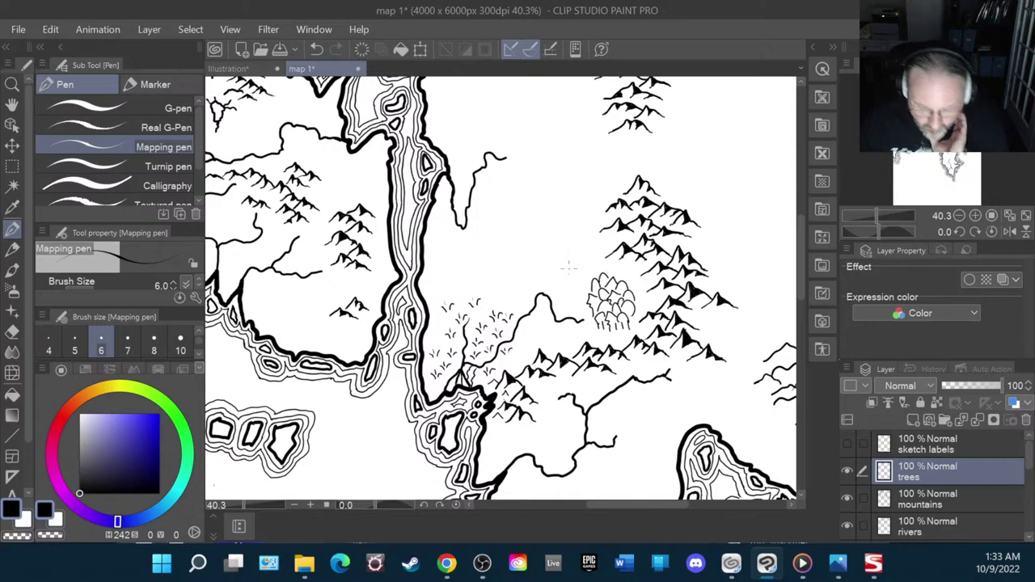
- Extend the grove westward with a row of small round trees between the river's end and the mountains
drag(575, 333, 592, 330)
mouse_move(594, 330)
mouse_down()
mouse_move(602, 326)
mouse_move(597, 337)
mouse_move(588, 324)
mouse_up()
mouse_move(590, 325)
mouse_down()
mouse_move(591, 335)
mouse_move(560, 343)
mouse_move(573, 341)
mouse_move(565, 333)
mouse_up()
drag(572, 322, 576, 330)
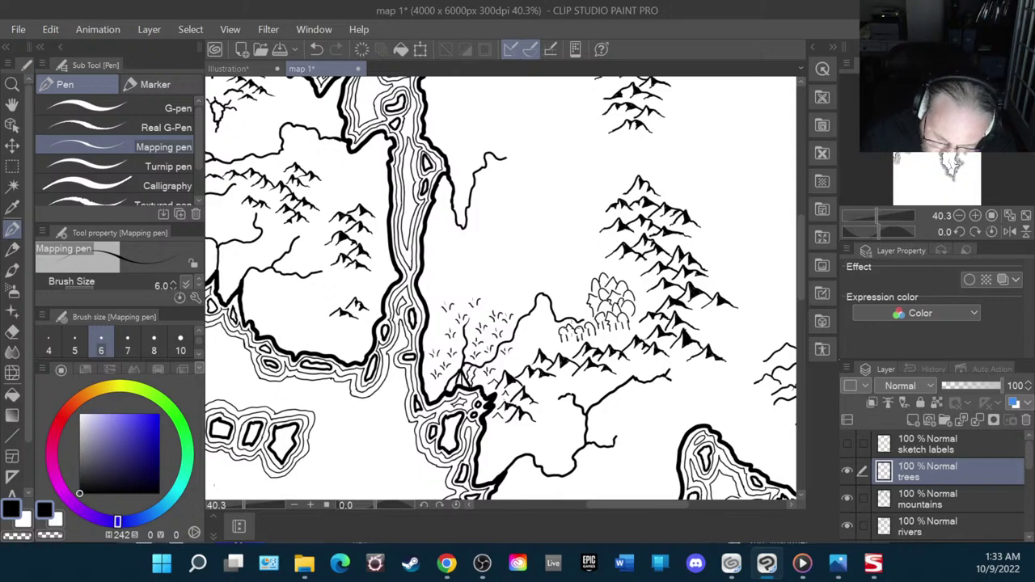
- Add round and pointed trees along the grove's northwestern and northern edges
mouse_move(574, 301)
mouse_down()
mouse_move(573, 312)
mouse_move(571, 295)
mouse_up()
mouse_move(571, 295)
mouse_down()
mouse_move(597, 284)
mouse_move(592, 275)
mouse_up()
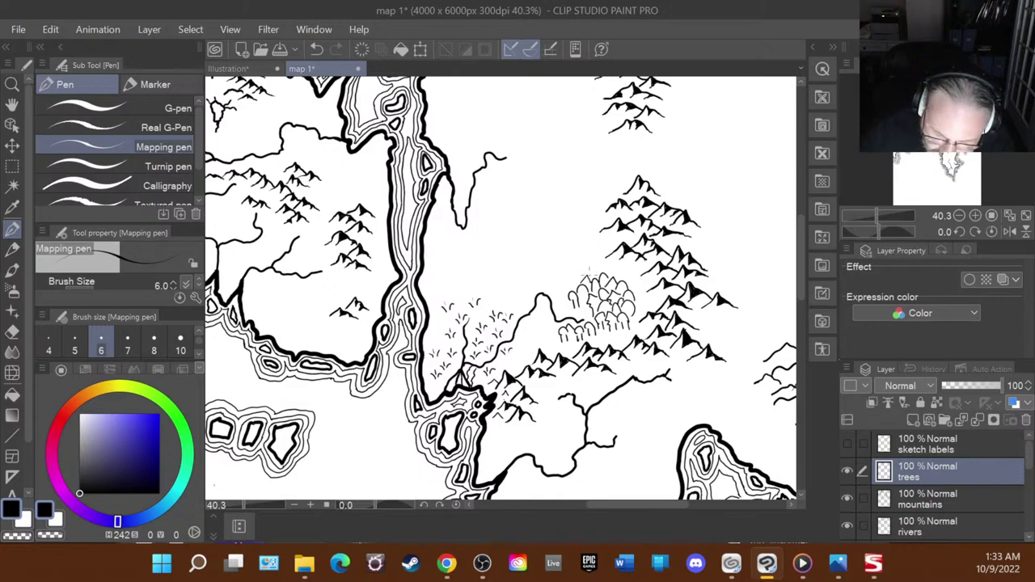
drag(585, 281, 624, 269)
drag(616, 285, 626, 275)
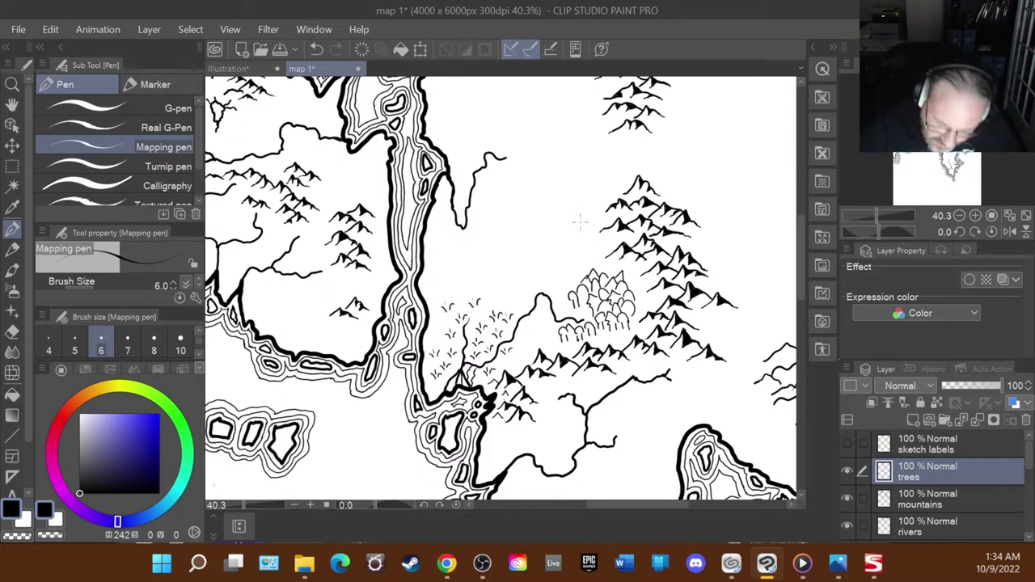
mouse_move(595, 272)
mouse_down()
mouse_move(605, 259)
mouse_move(614, 273)
mouse_up()
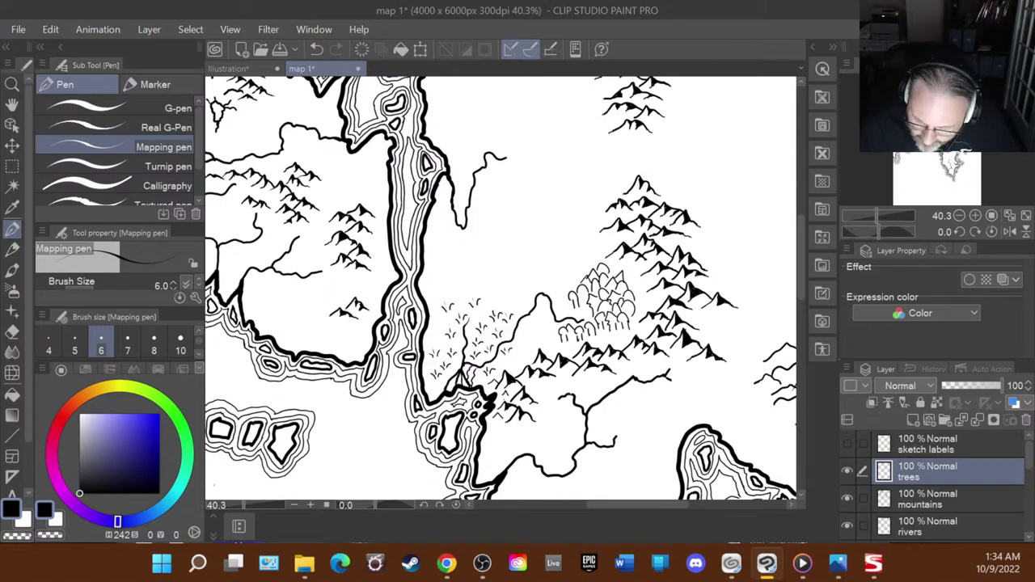
drag(340, 162, 313, 345)
drag(502, 457, 479, 117)
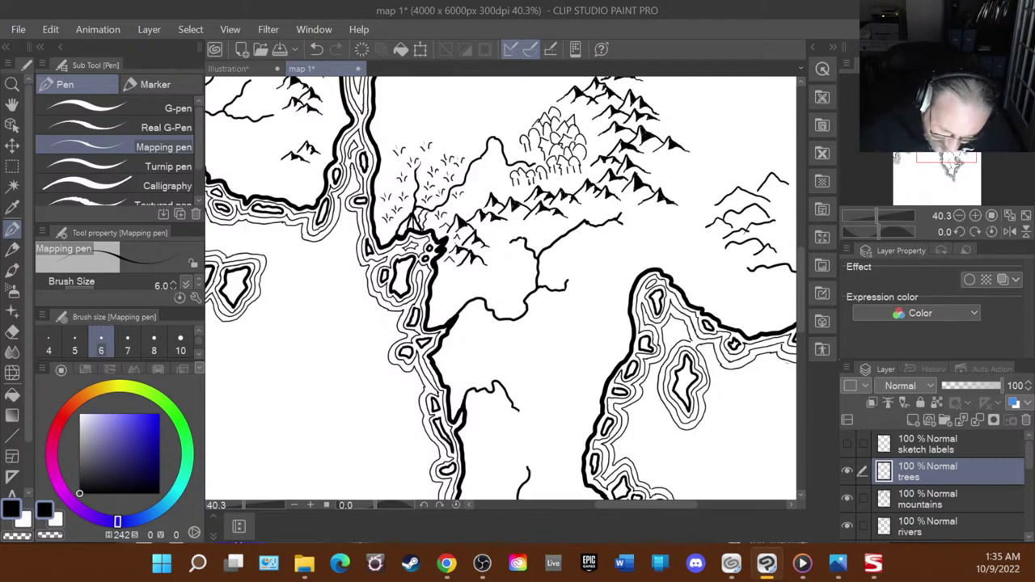
- Draw a small grove of round trees inside the river fork just south of the southern mountain range
mouse_move(552, 270)
mouse_down()
mouse_move(557, 277)
mouse_move(566, 264)
mouse_move(560, 276)
mouse_up()
mouse_move(564, 266)
mouse_down()
mouse_move(572, 254)
mouse_move(581, 273)
mouse_up()
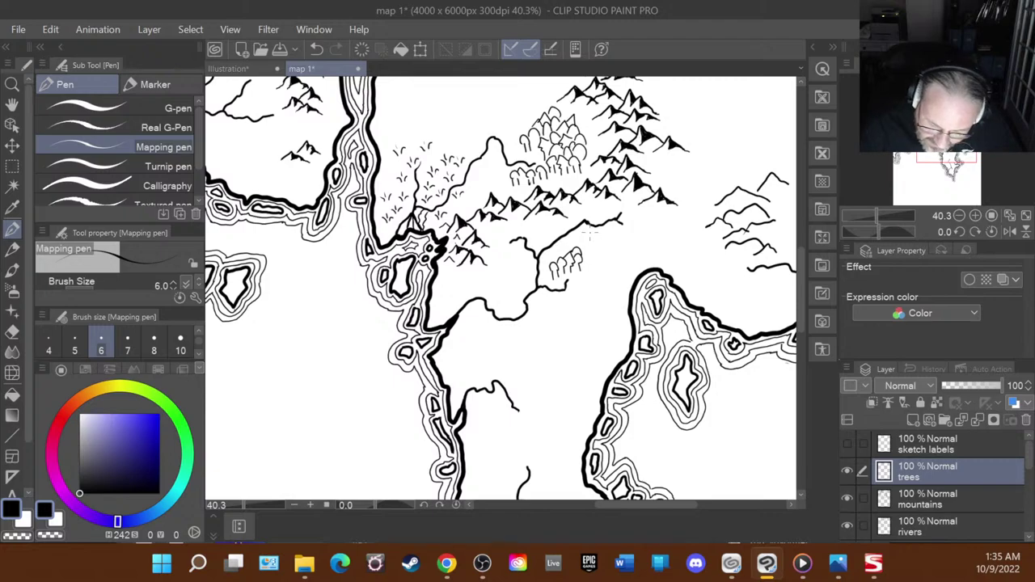
mouse_move(558, 263)
mouse_down()
mouse_move(574, 238)
mouse_move(564, 252)
mouse_move(594, 270)
mouse_up()
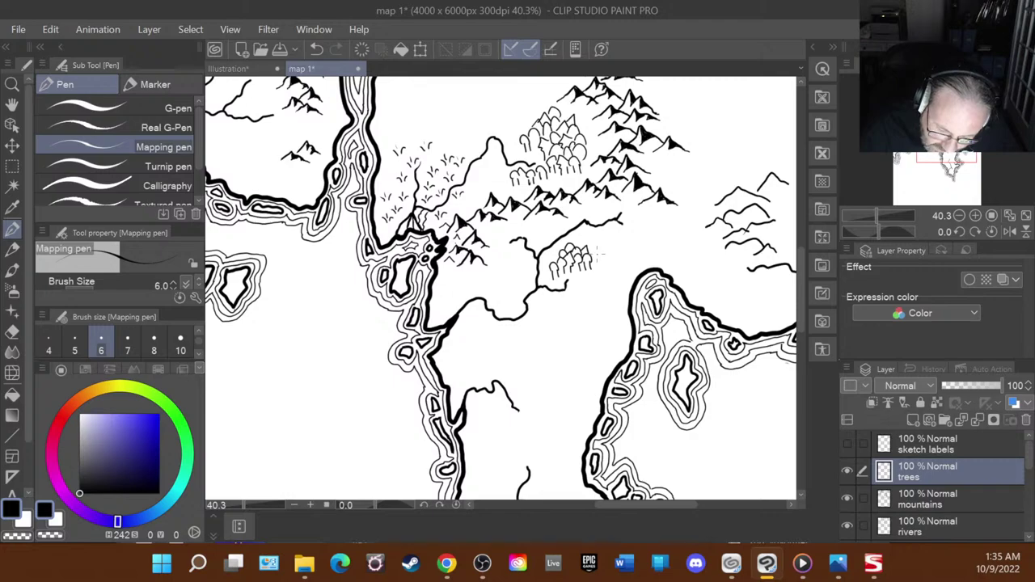
mouse_move(598, 258)
mouse_down()
mouse_move(604, 269)
mouse_move(604, 242)
mouse_up()
mouse_move(603, 246)
mouse_down()
mouse_move(611, 264)
mouse_move(595, 239)
mouse_up()
mouse_move(599, 240)
mouse_down()
mouse_move(607, 252)
mouse_move(588, 234)
mouse_up()
drag(584, 228, 590, 246)
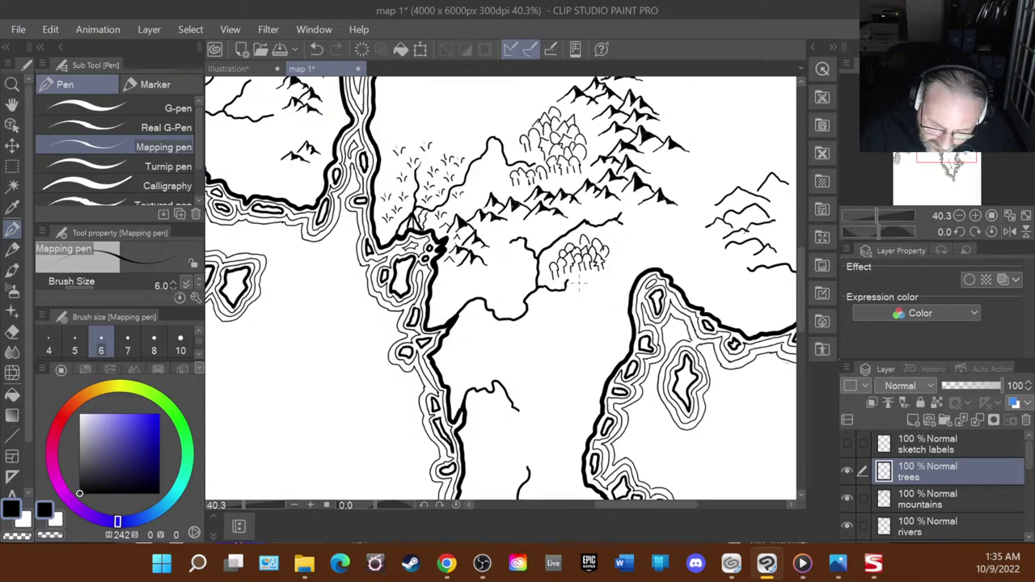
- Add more rows of round trees along the southern and eastern edges of the grove in the river fork
drag(577, 295, 590, 272)
drag(589, 275, 598, 273)
drag(597, 276, 612, 266)
mouse_move(608, 286)
mouse_down()
mouse_move(609, 272)
mouse_move(582, 270)
mouse_up()
mouse_move(581, 267)
mouse_down()
mouse_move(588, 256)
mouse_move(614, 265)
mouse_up()
drag(612, 290, 618, 240)
drag(615, 251, 624, 243)
drag(617, 264, 616, 245)
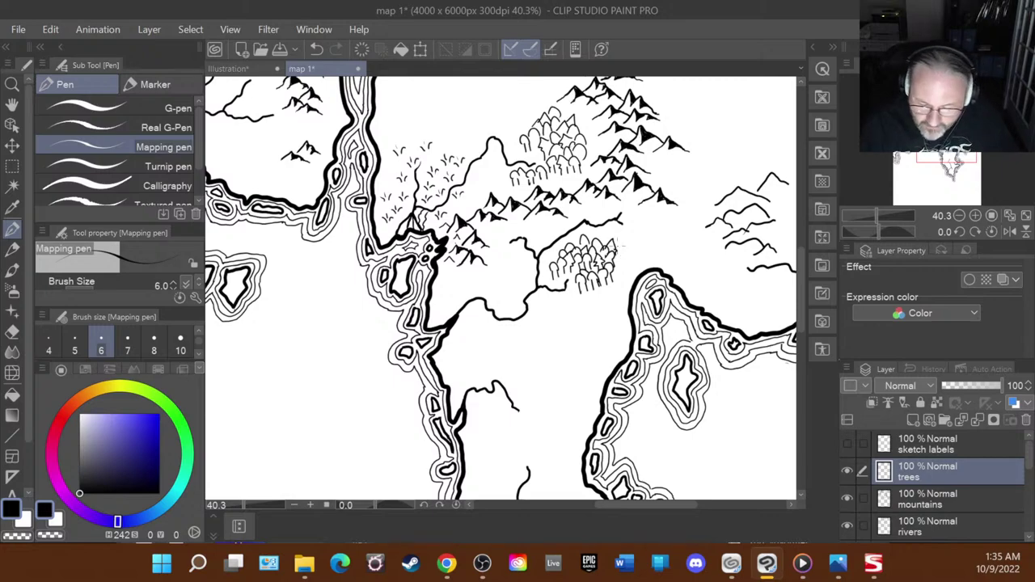
- Look over the whole map, from the northern forest to the southern peninsula, for areas still lacking terrain
scroll(554, 279, down, 6)
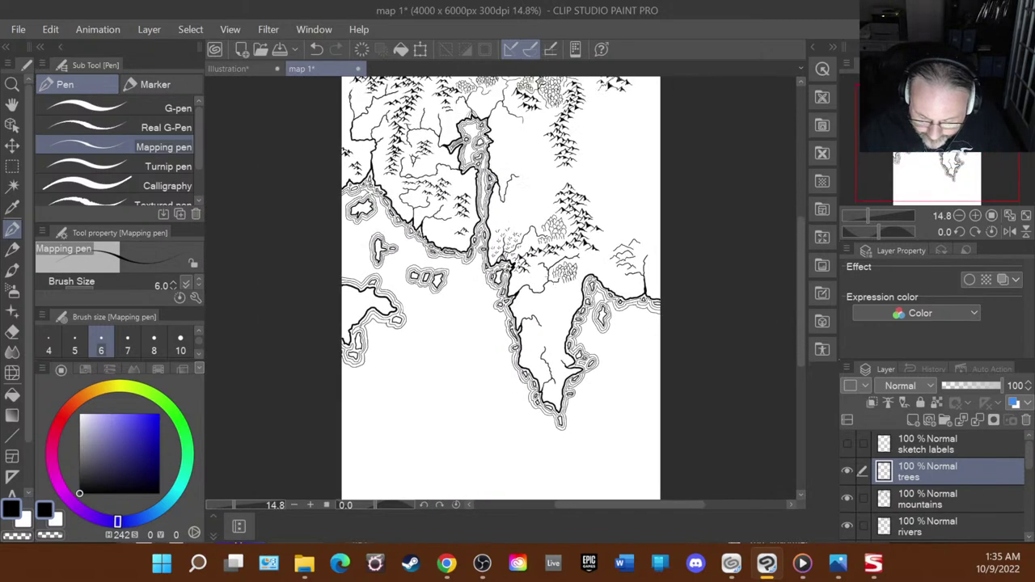
drag(801, 271, 805, 220)
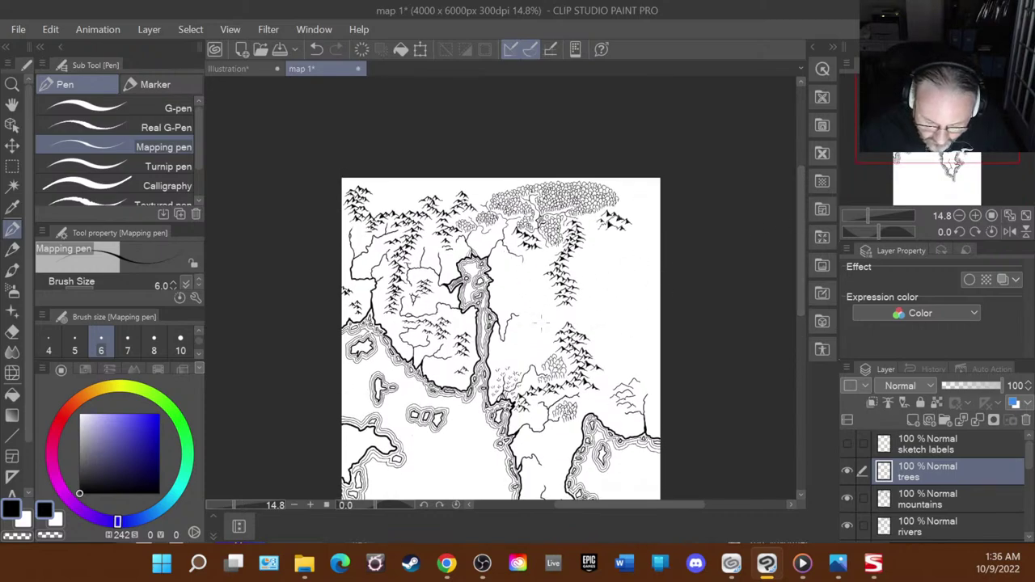
scroll(759, 337, up, 1)
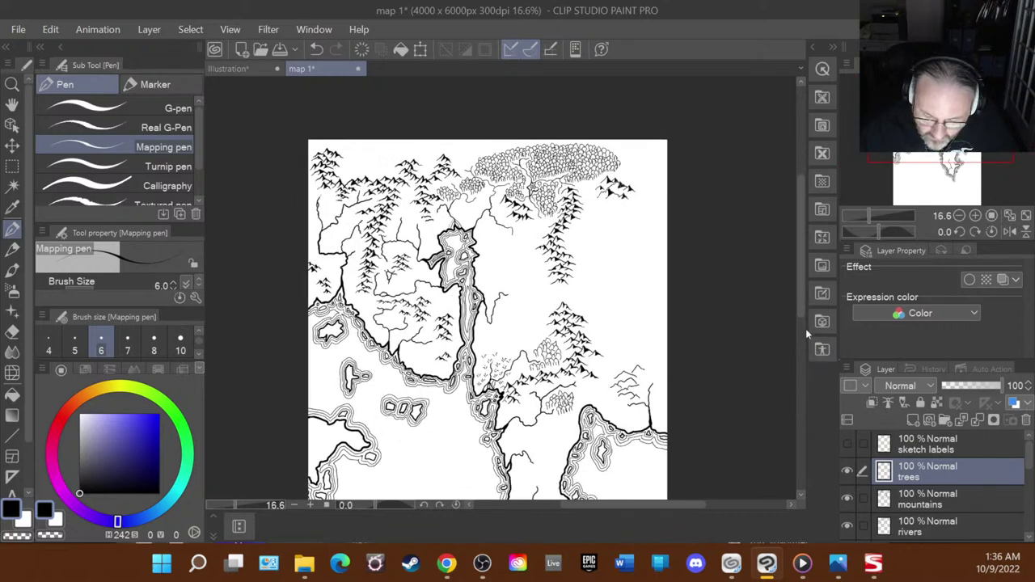
drag(806, 329, 803, 368)
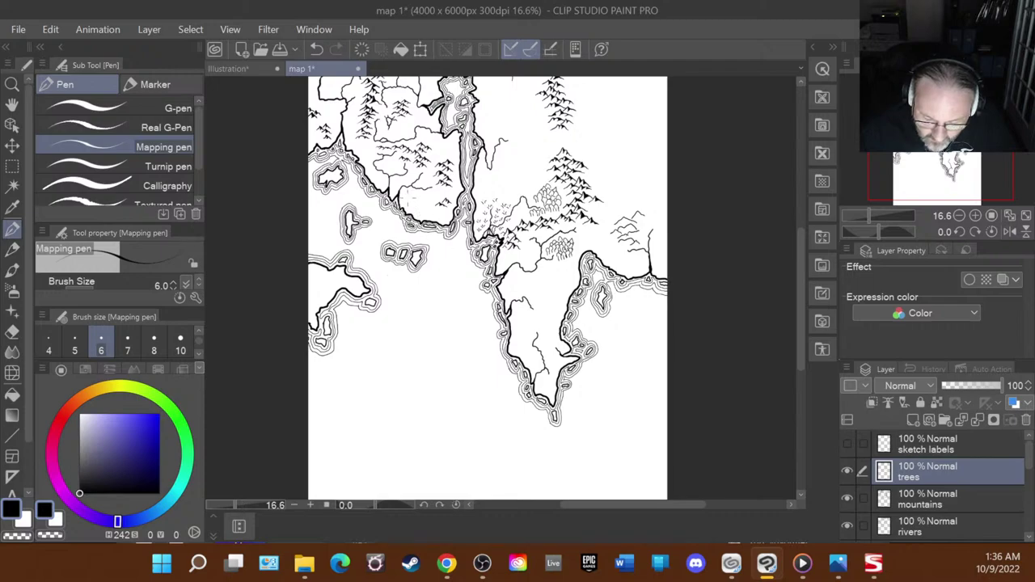
drag(803, 303, 801, 252)
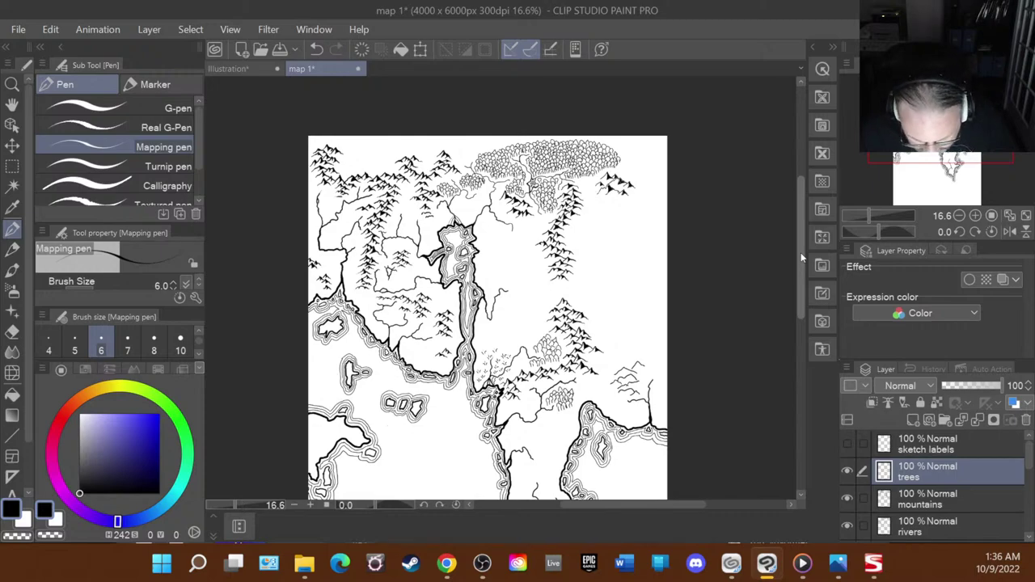
drag(801, 253, 813, 309)
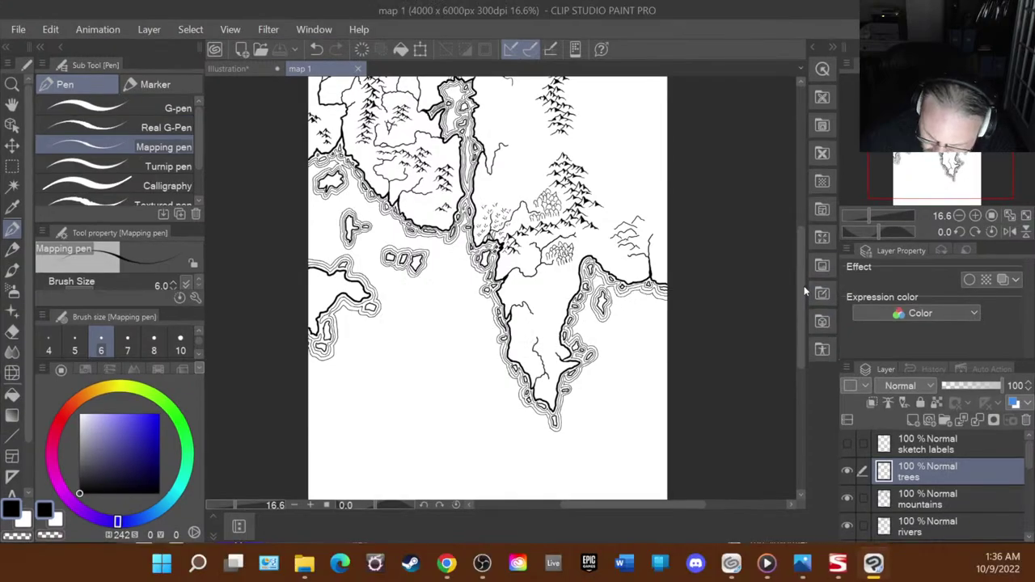
click(874, 564)
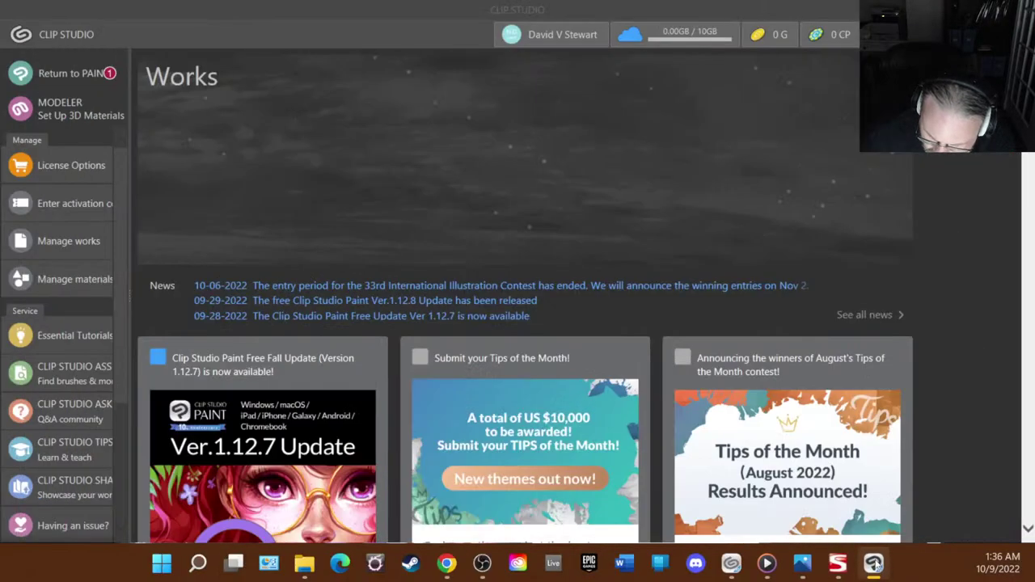
click(874, 564)
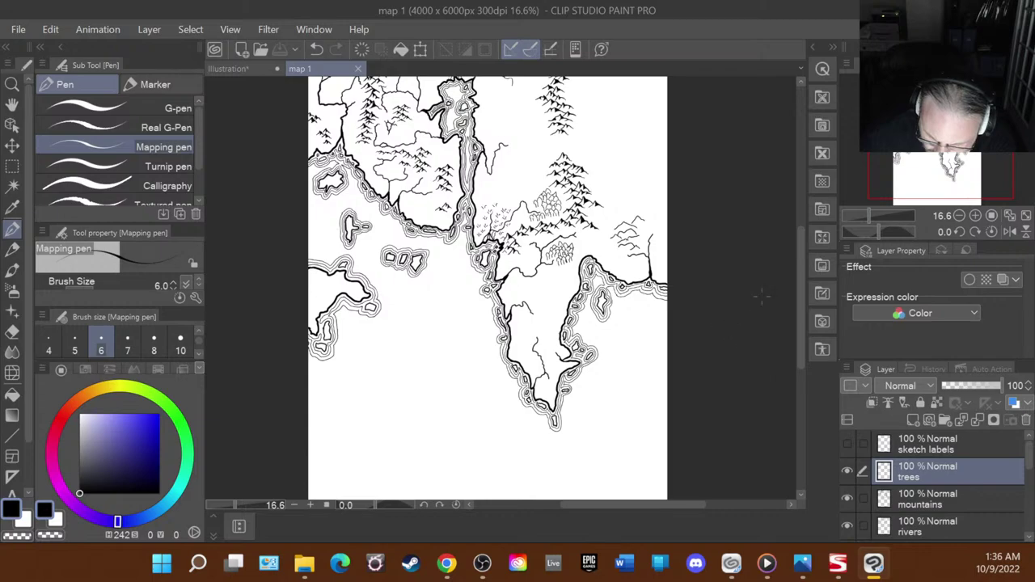
scroll(802, 347, up, 2)
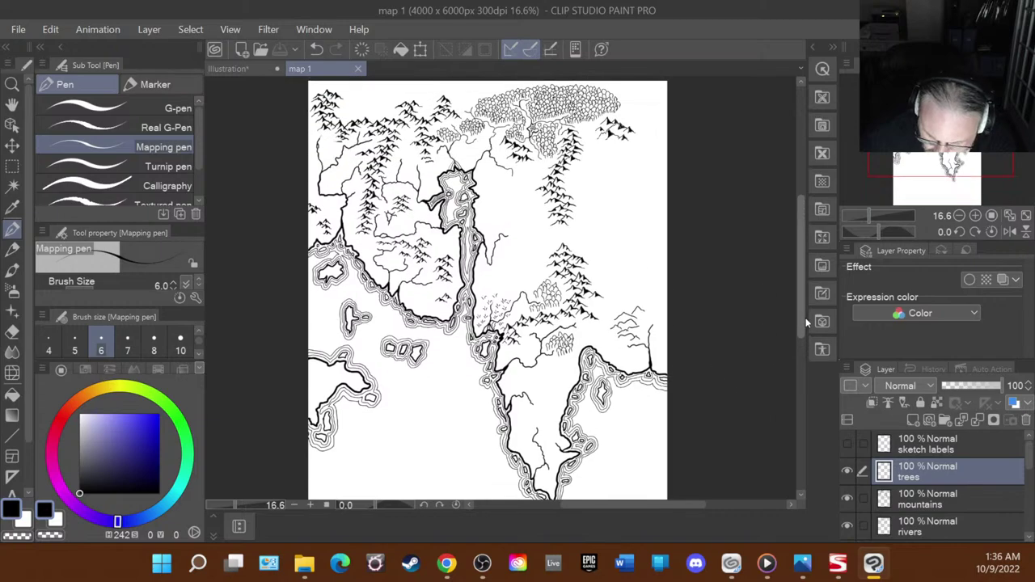
scroll(808, 324, up, 1)
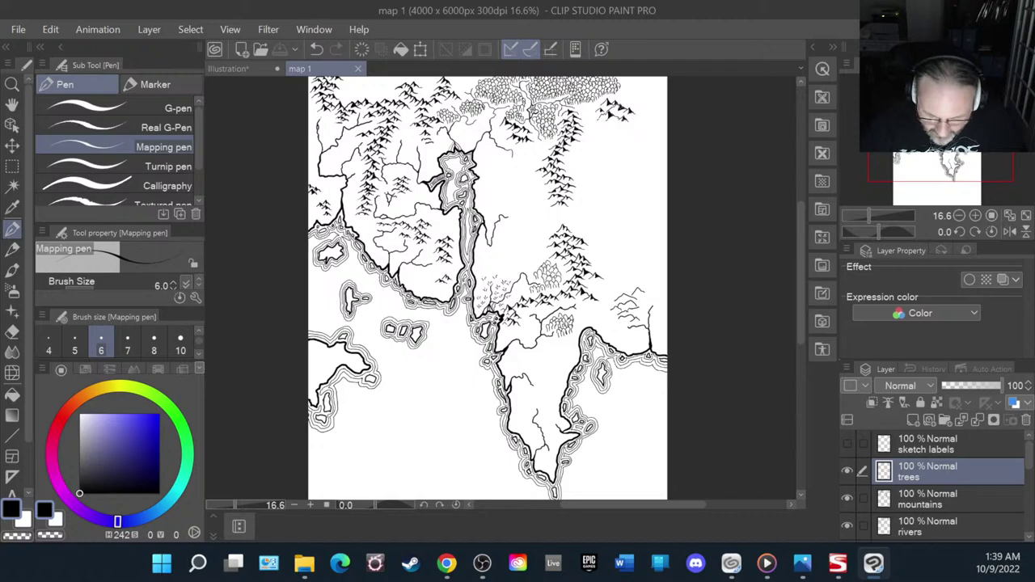
- Draw scattered marsh grass tufts on both sides of the river mouth at the northern end of the inland sea
scroll(467, 166, up, 3)
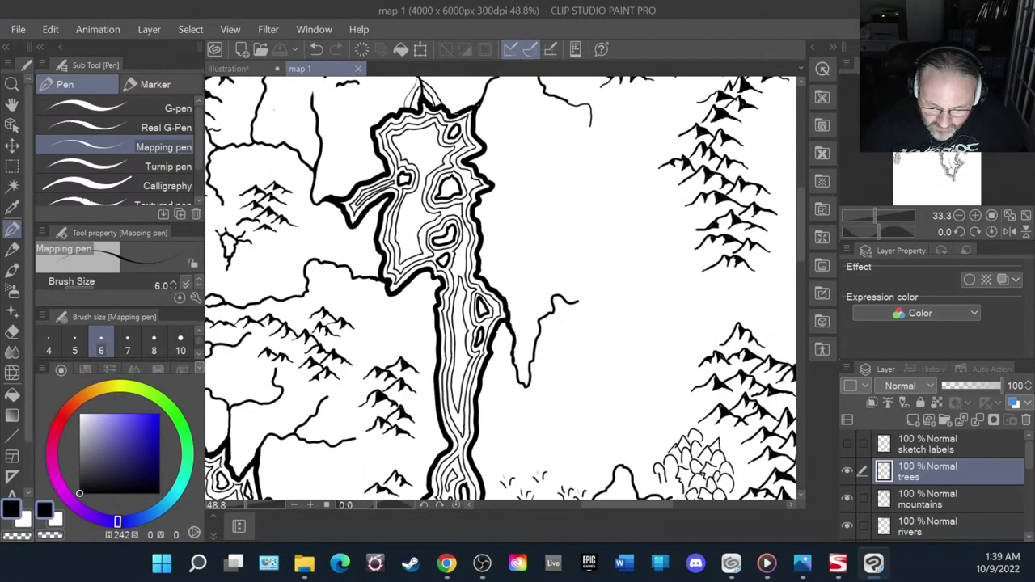
scroll(459, 121, up, 1)
drag(800, 217, 800, 188)
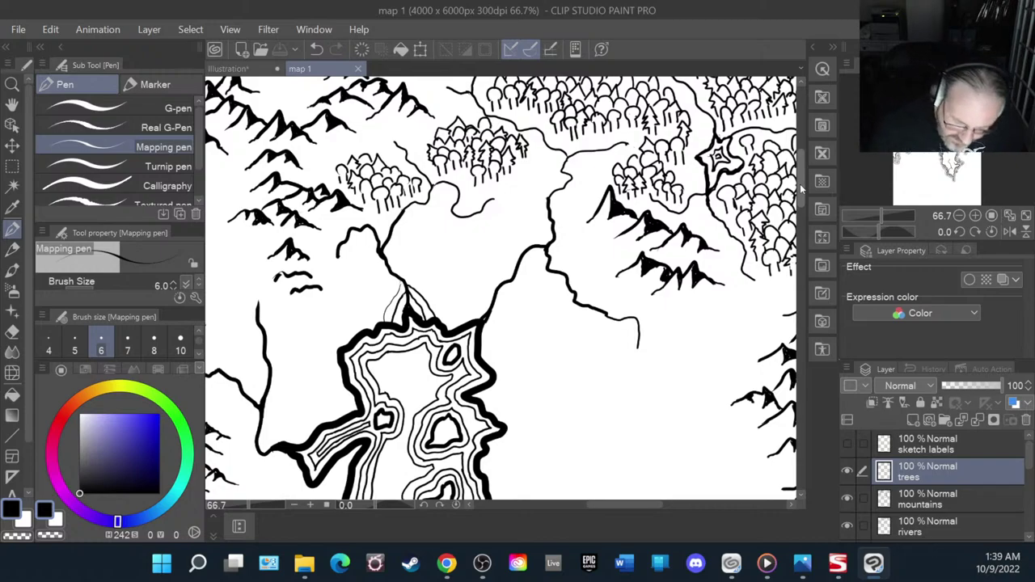
drag(394, 273, 408, 289)
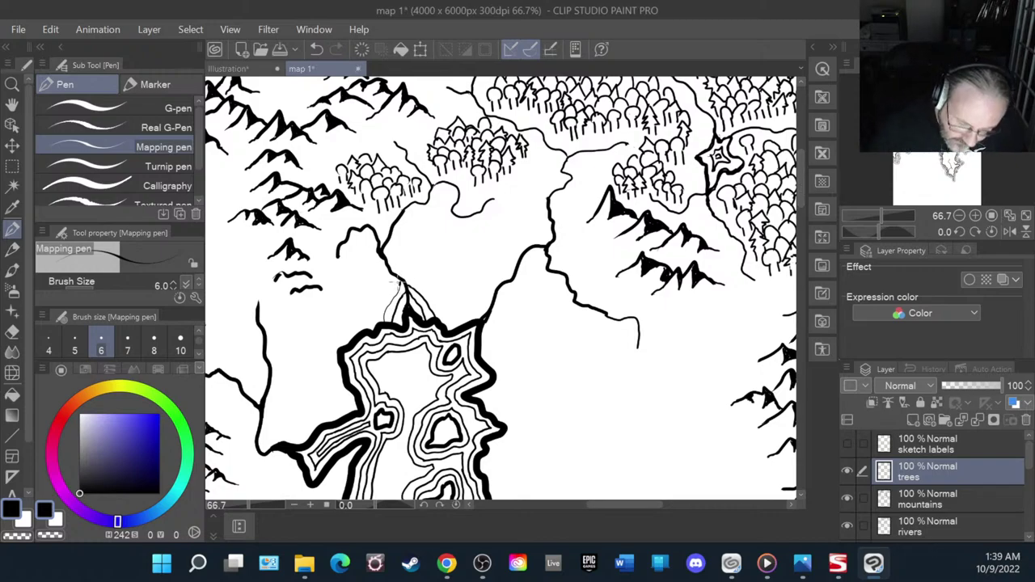
drag(422, 274, 431, 283)
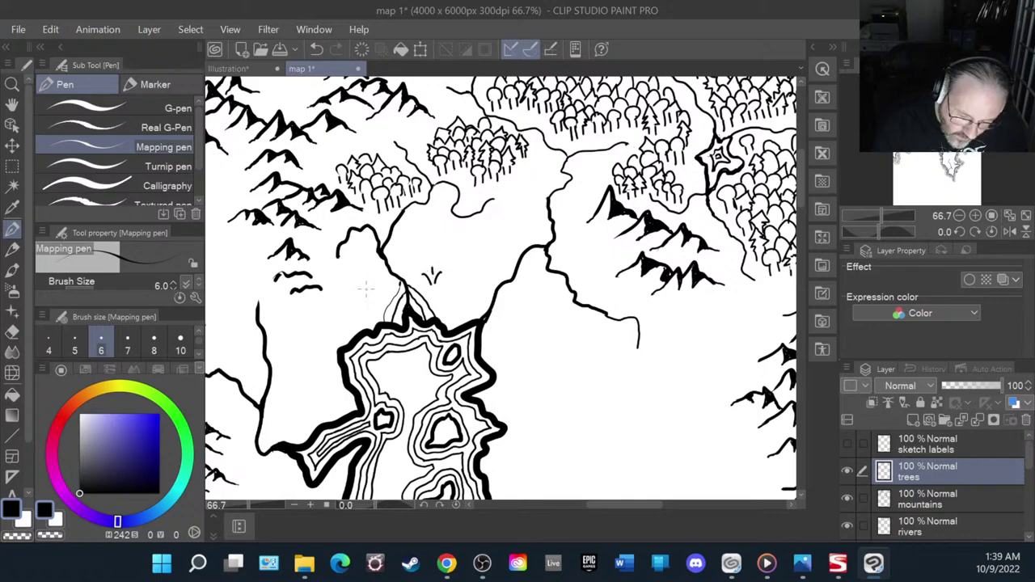
drag(362, 283, 369, 295)
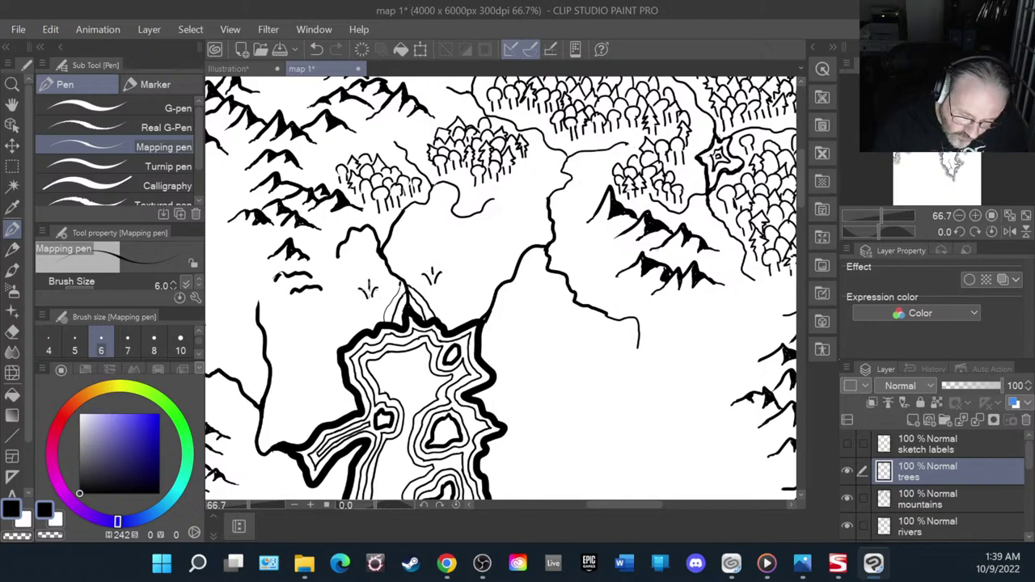
mouse_move(350, 261)
mouse_down()
mouse_move(357, 270)
mouse_move(406, 262)
mouse_up()
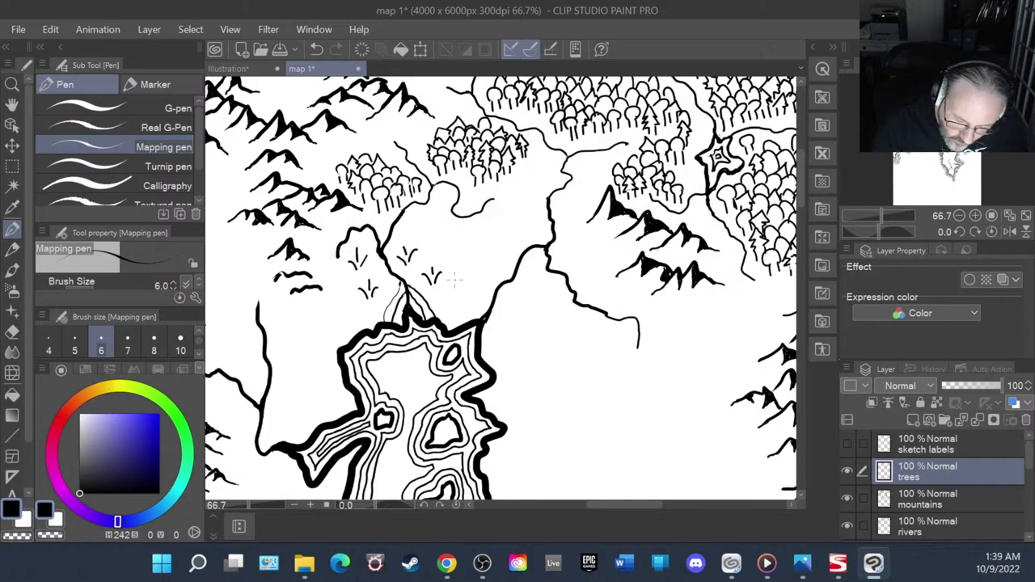
drag(438, 297, 445, 304)
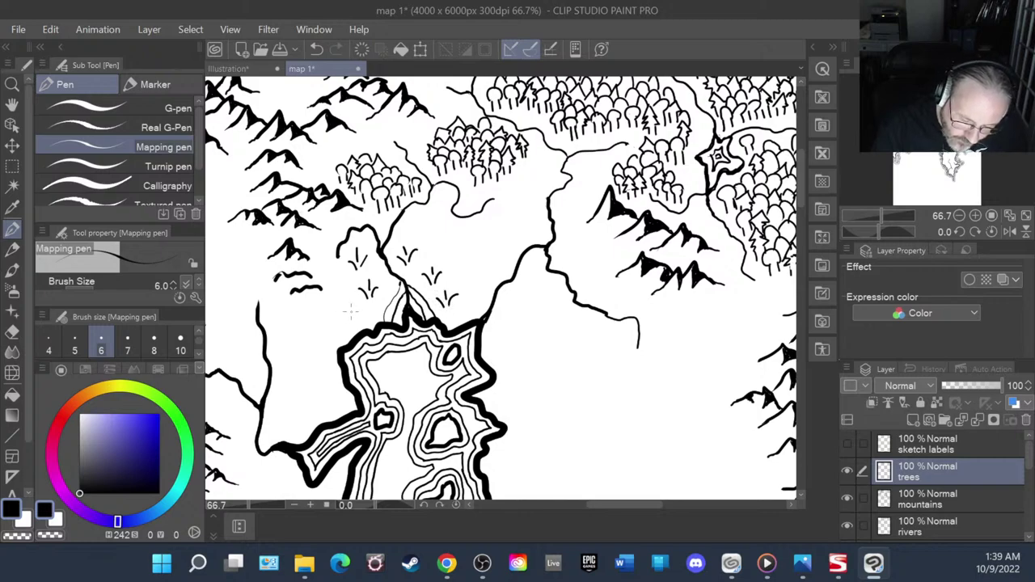
mouse_move(344, 313)
mouse_down()
mouse_move(357, 317)
mouse_move(341, 291)
mouse_up()
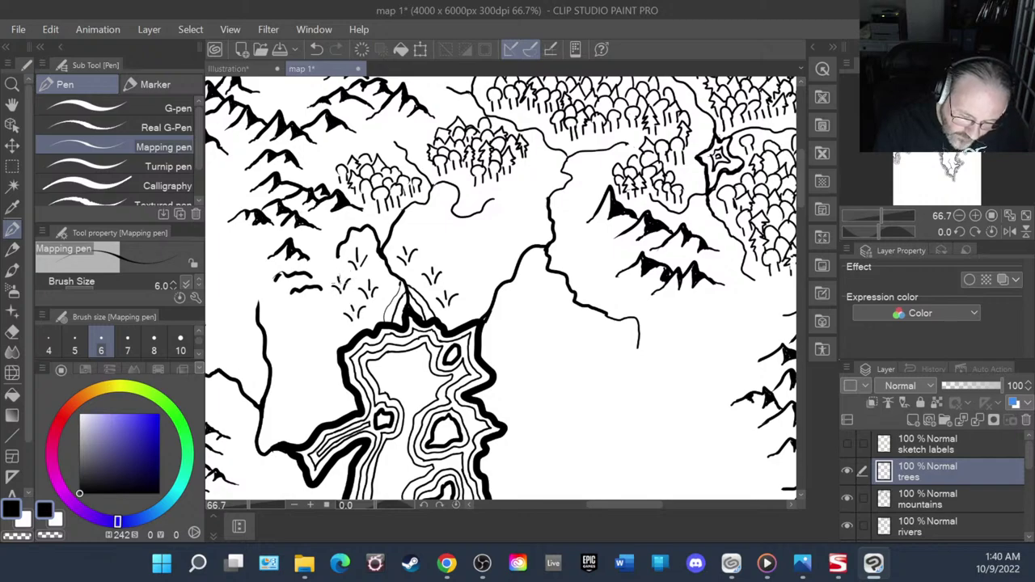
drag(426, 247, 437, 258)
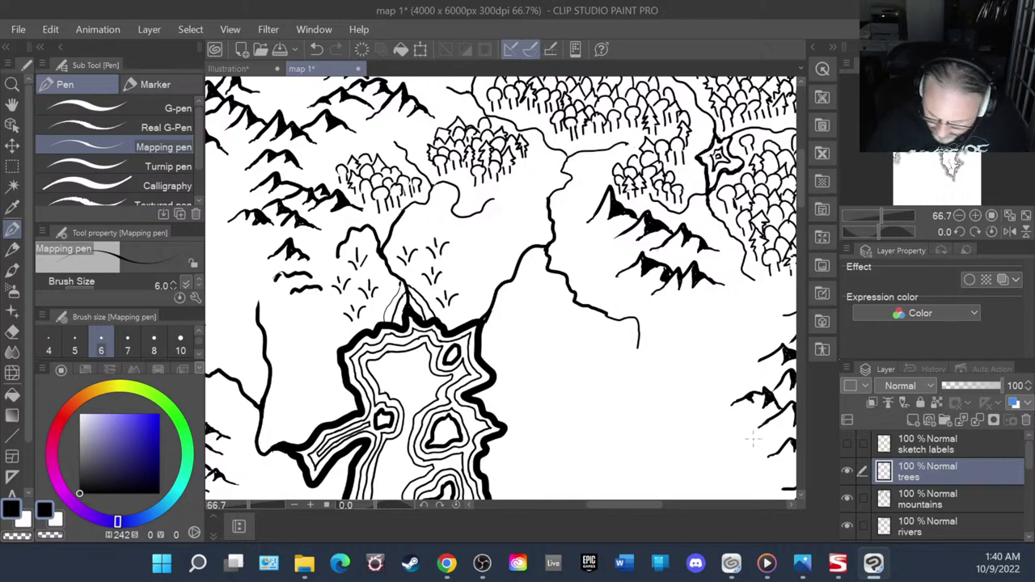
- On the mountains layer, extend the outlines of the two small hills west of the new marsh
click(937, 506)
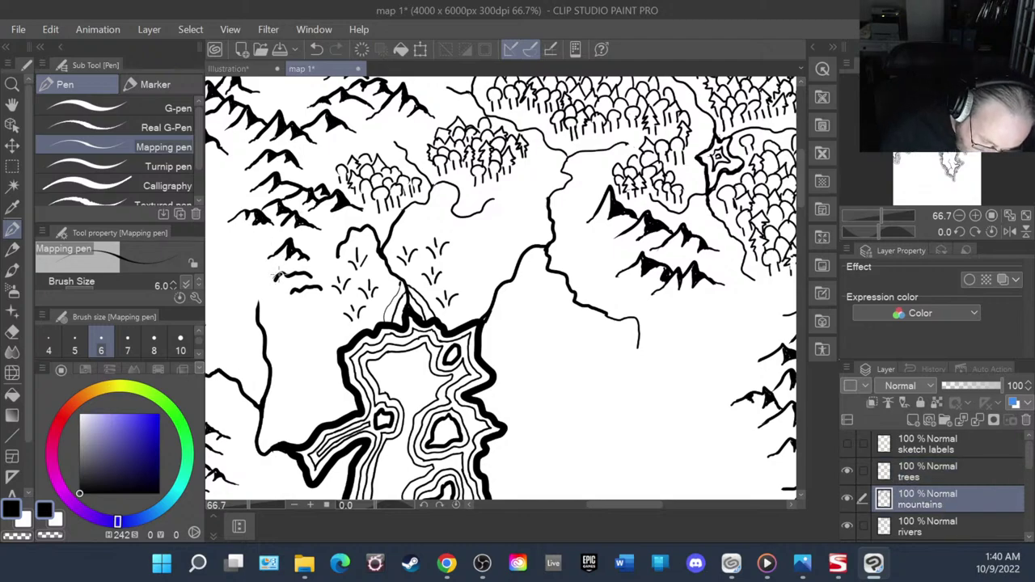
drag(274, 281, 288, 275)
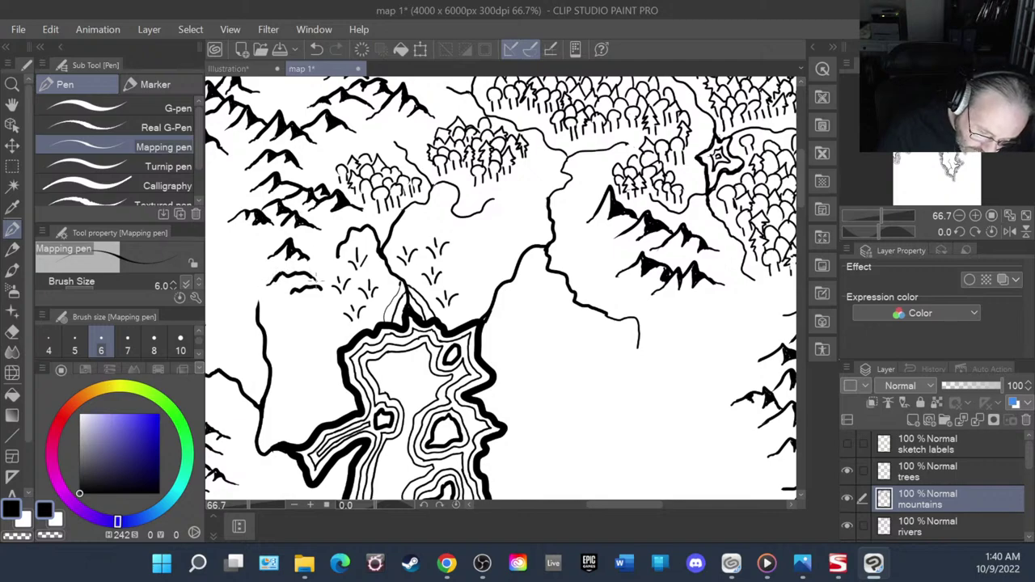
mouse_move(297, 289)
mouse_down()
mouse_move(290, 298)
mouse_move(324, 292)
mouse_up()
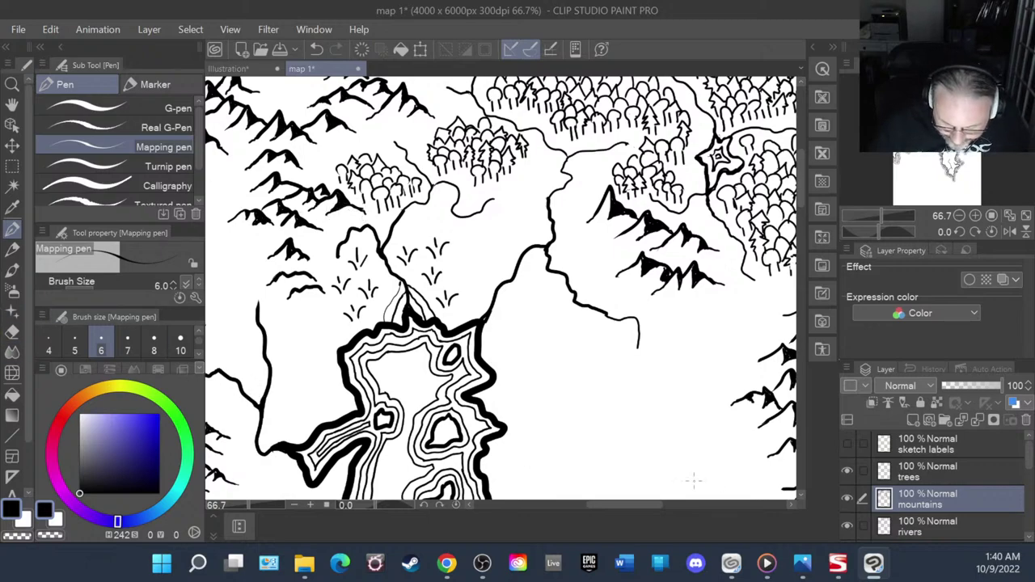
- On the rivers layer, lengthen the two northward river branches west of the marsh and add thin side tributaries
drag(634, 506, 605, 506)
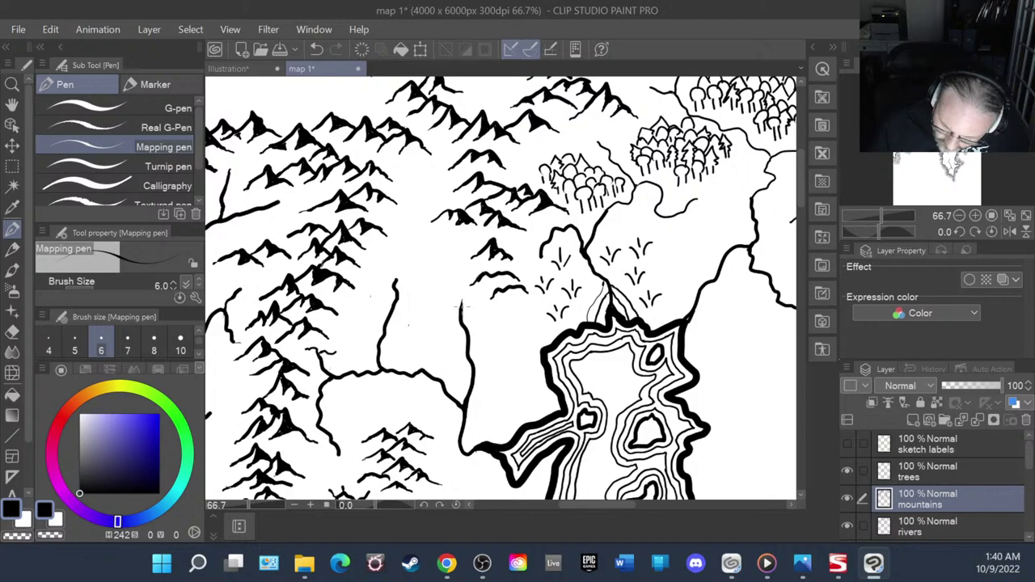
click(900, 530)
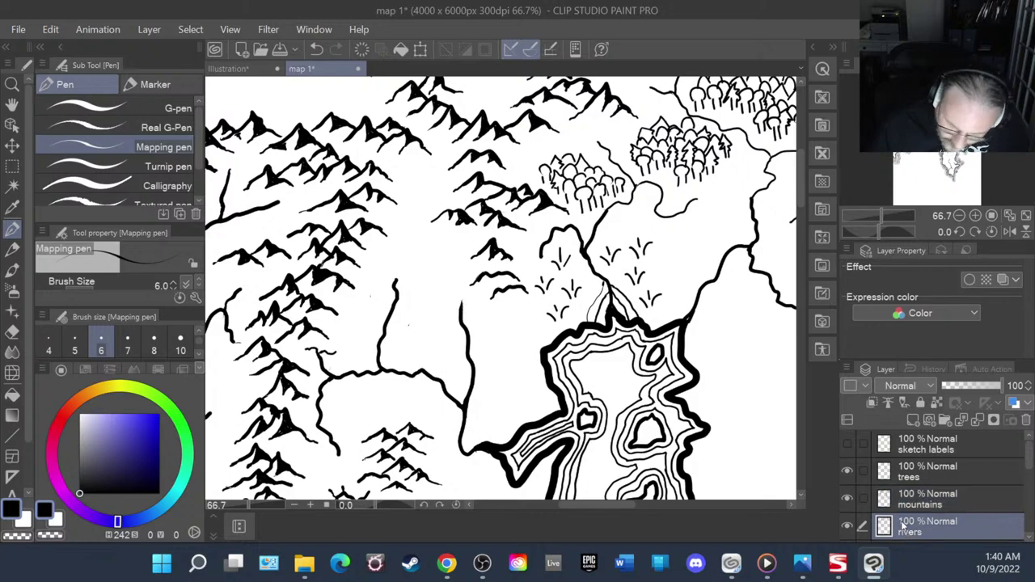
drag(461, 304, 455, 280)
drag(458, 323, 508, 306)
mouse_move(396, 281)
mouse_down()
mouse_move(427, 170)
mouse_move(411, 173)
mouse_move(417, 213)
mouse_move(442, 189)
mouse_up()
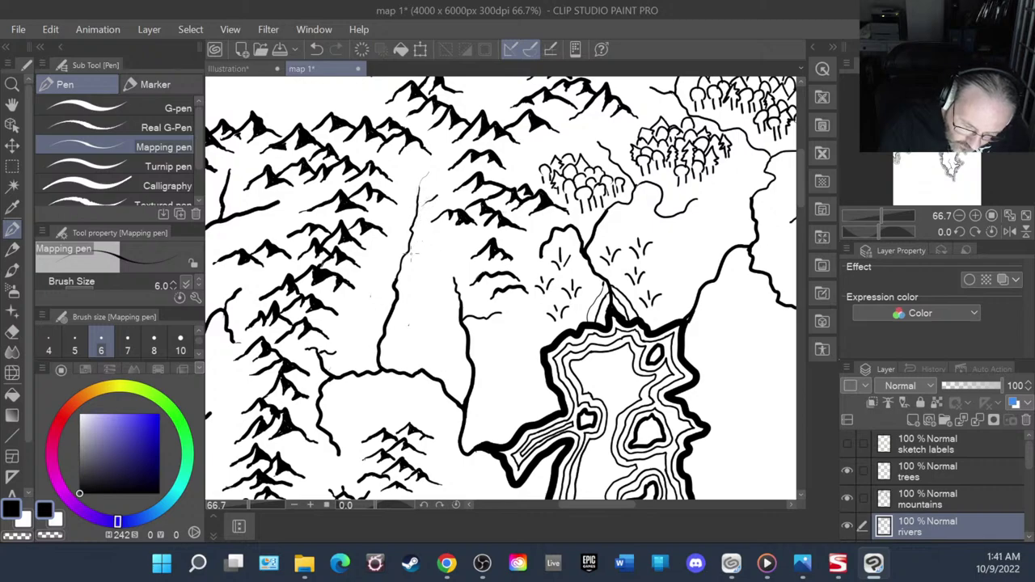
mouse_move(411, 256)
mouse_down()
mouse_move(432, 244)
mouse_move(423, 208)
mouse_move(440, 195)
mouse_move(427, 175)
mouse_move(433, 165)
mouse_up()
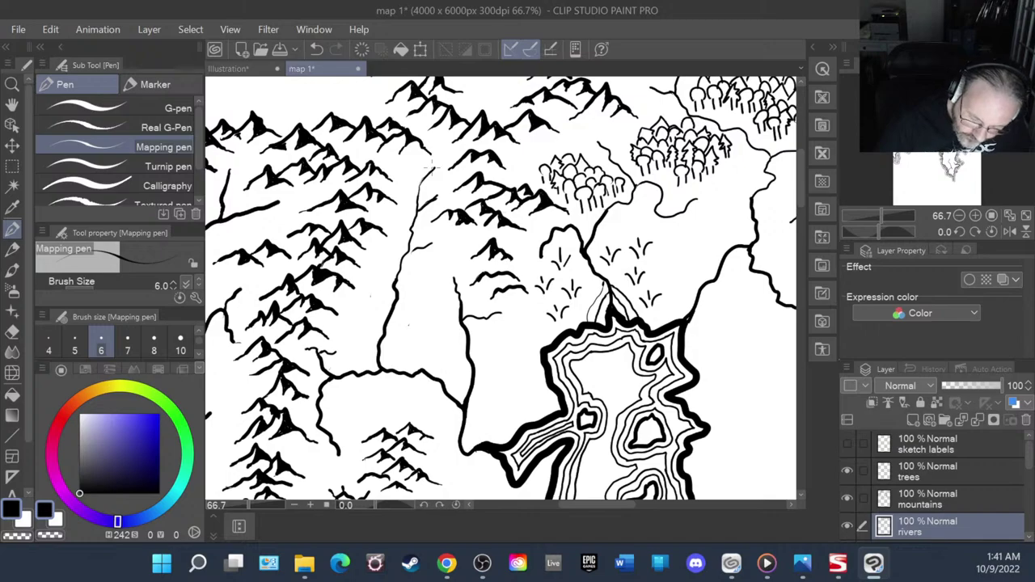
- On the rivers layer, draw an inner contour in the small lake west of the inland sea and fork the river end north of it
drag(337, 444, 338, 462)
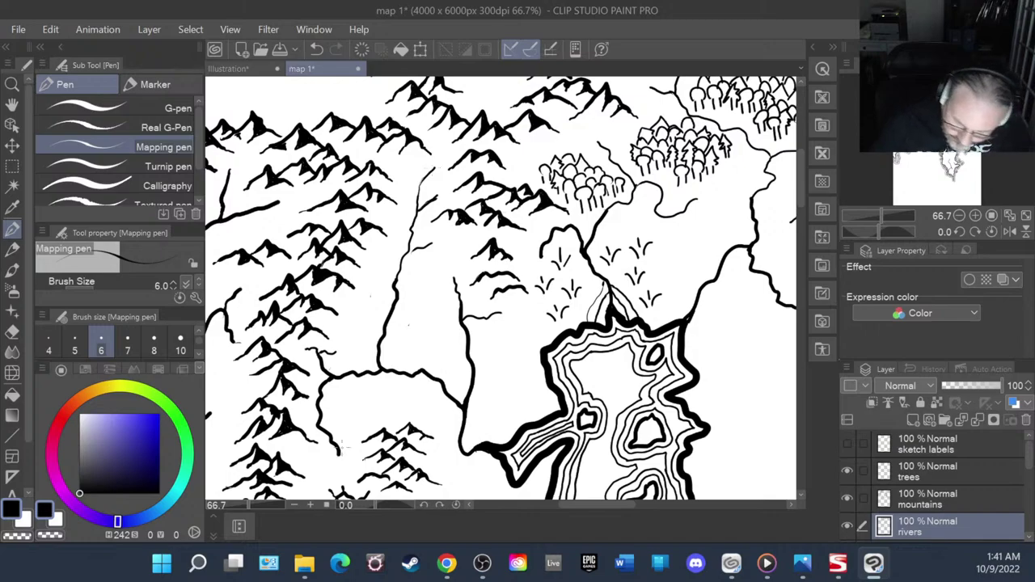
scroll(469, 356, down, 3)
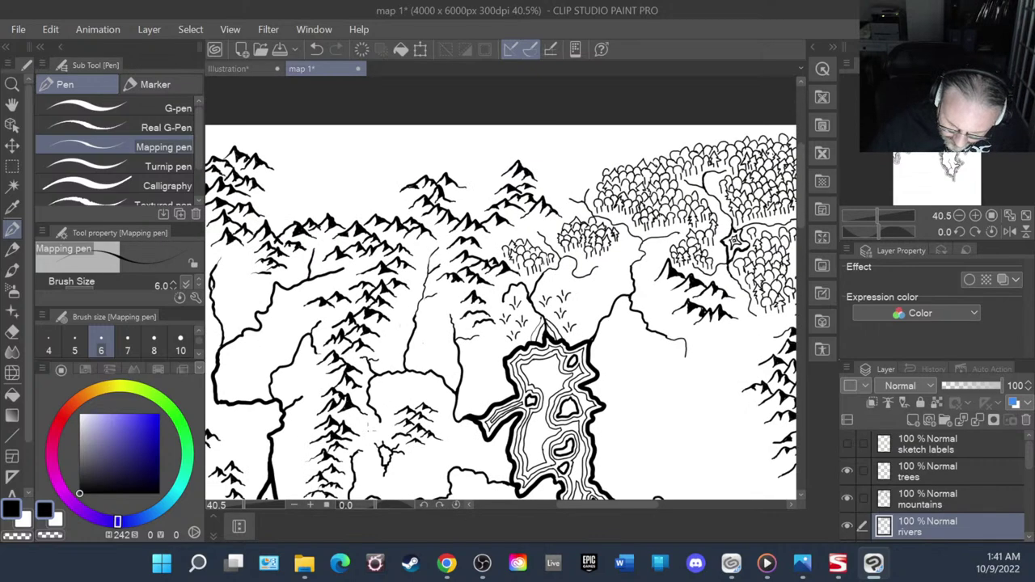
scroll(368, 419, up, 4)
scroll(362, 422, down, 1)
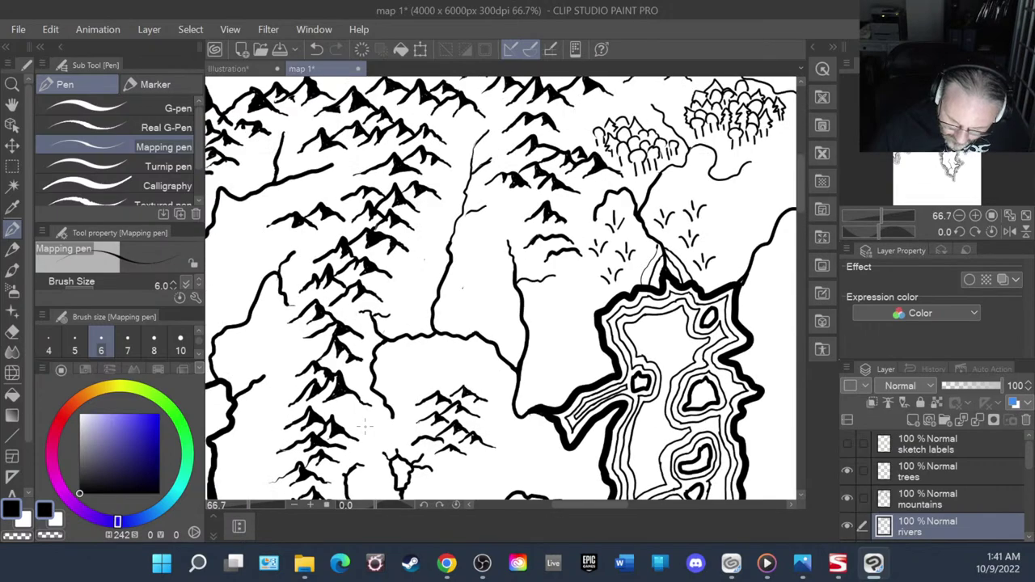
scroll(405, 490, up, 3)
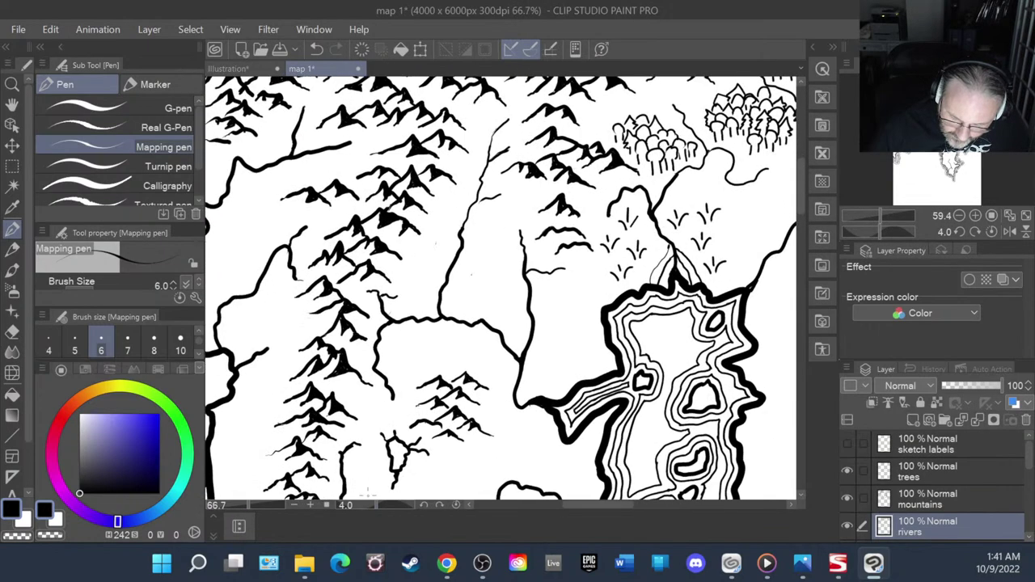
scroll(416, 484, up, 1)
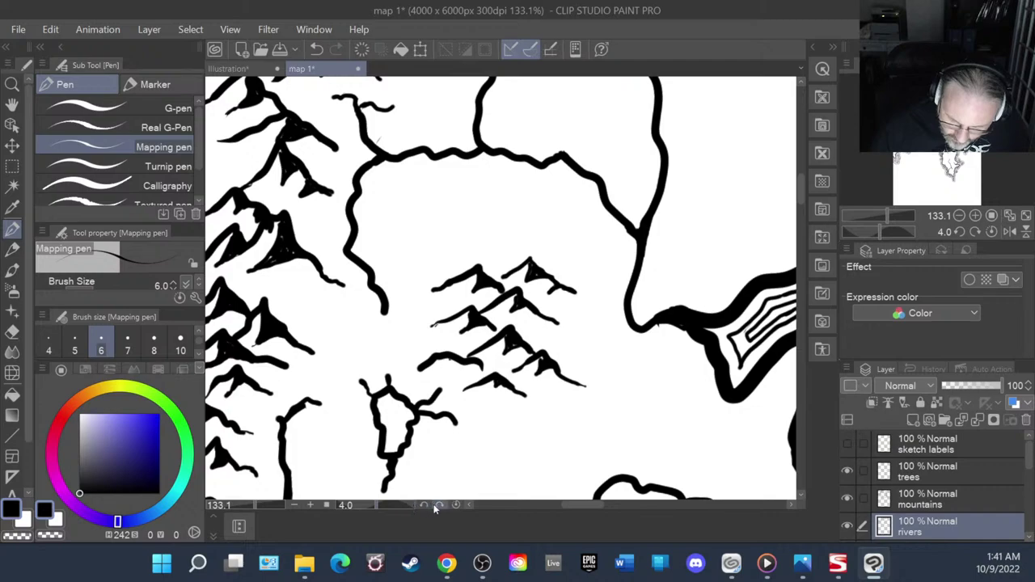
scroll(397, 505, down, 4)
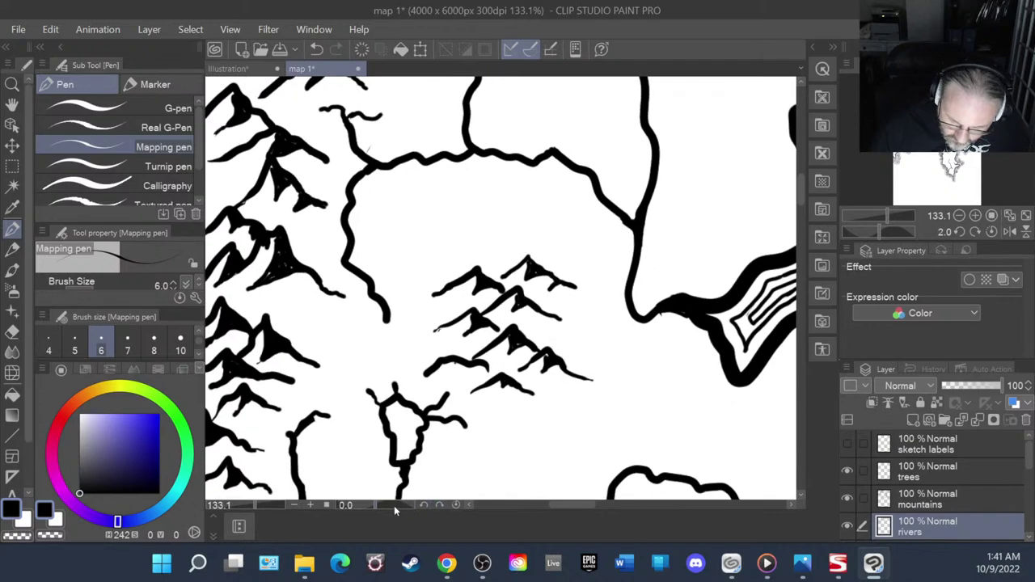
drag(397, 504, 395, 508)
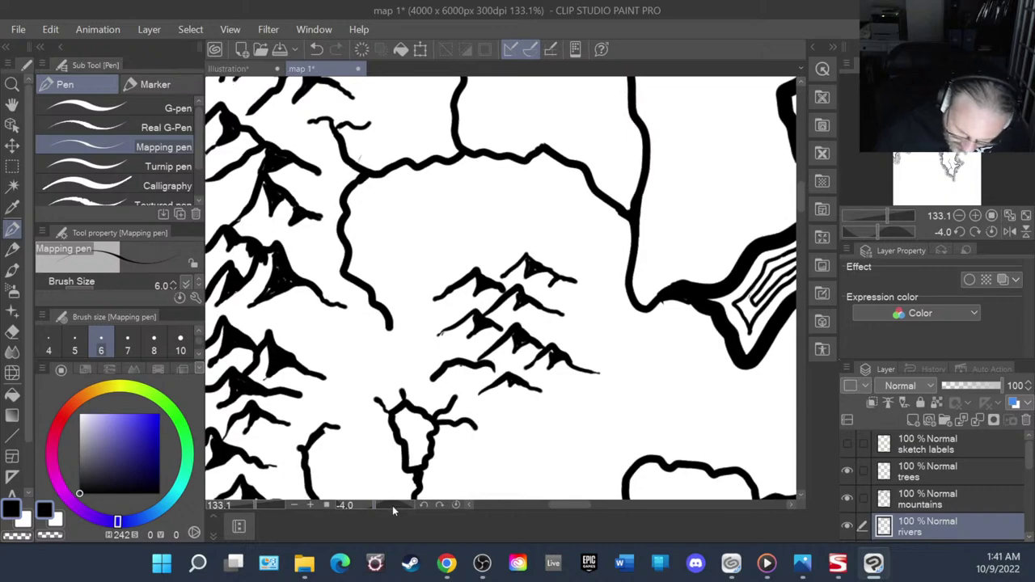
mouse_move(408, 417)
mouse_down()
mouse_move(414, 447)
mouse_move(407, 422)
mouse_move(361, 387)
mouse_move(406, 386)
mouse_up()
mouse_move(384, 319)
mouse_down()
mouse_move(389, 332)
mouse_move(391, 315)
mouse_move(372, 293)
mouse_move(368, 320)
mouse_move(380, 262)
mouse_up()
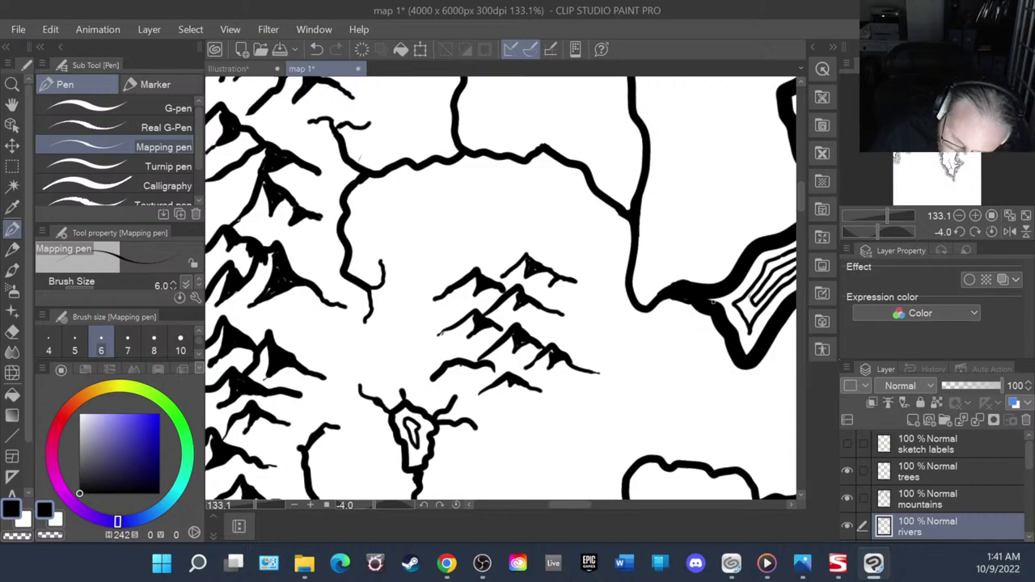
- Add a small loop to the westernmost river, thicken its upper end and extend it in a curve below the northwestern mountains
scroll(734, 293, down, 6)
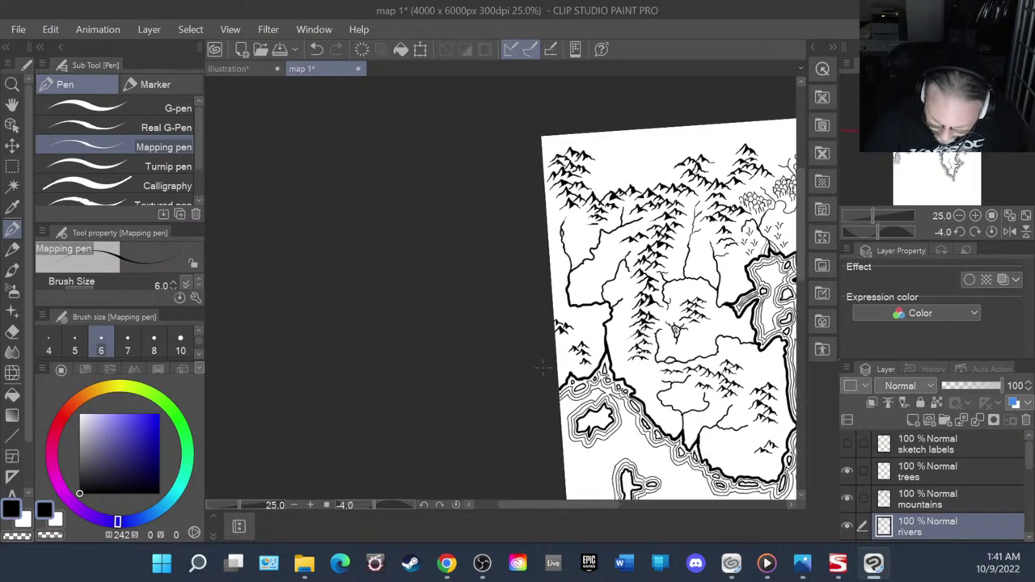
scroll(551, 376, up, 7)
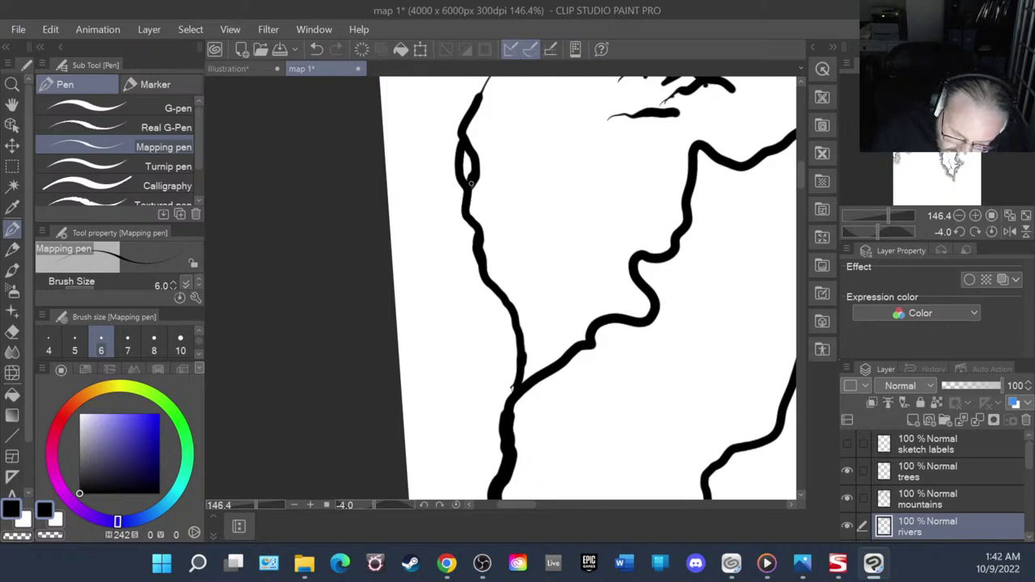
drag(481, 98, 487, 84)
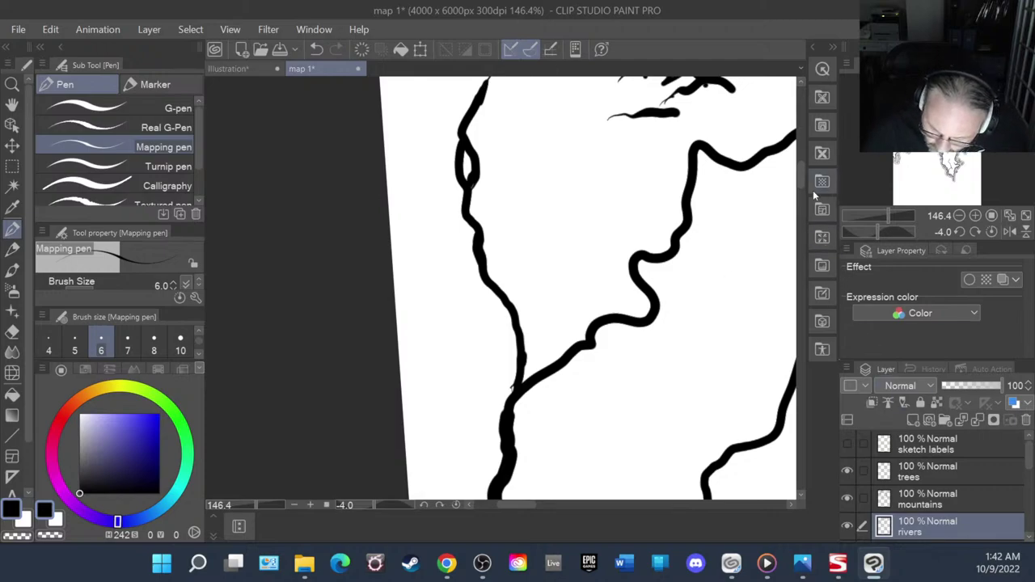
drag(802, 169, 813, 157)
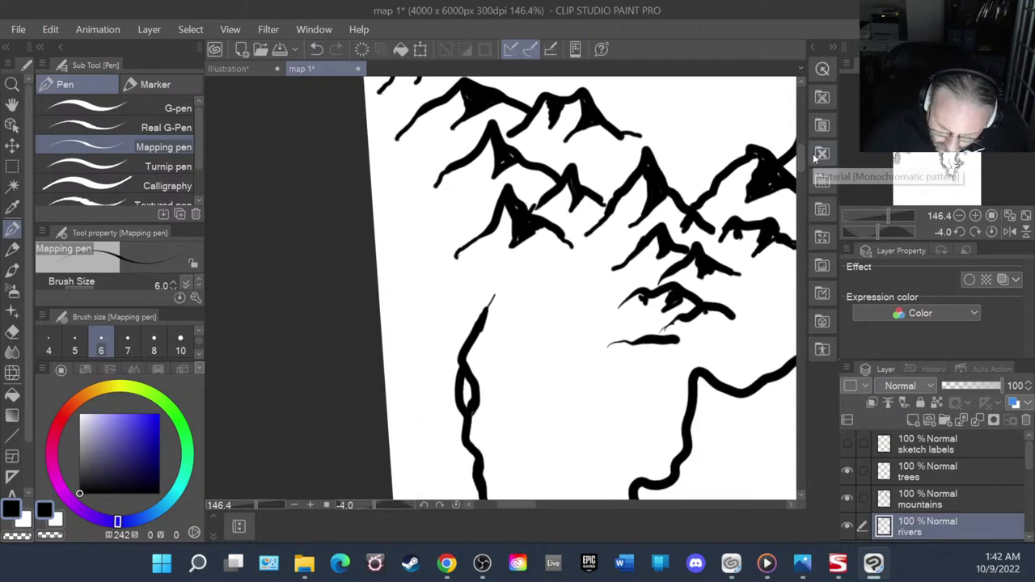
mouse_move(484, 320)
mouse_down()
mouse_move(489, 300)
mouse_move(516, 283)
mouse_move(542, 276)
mouse_move(560, 287)
mouse_up()
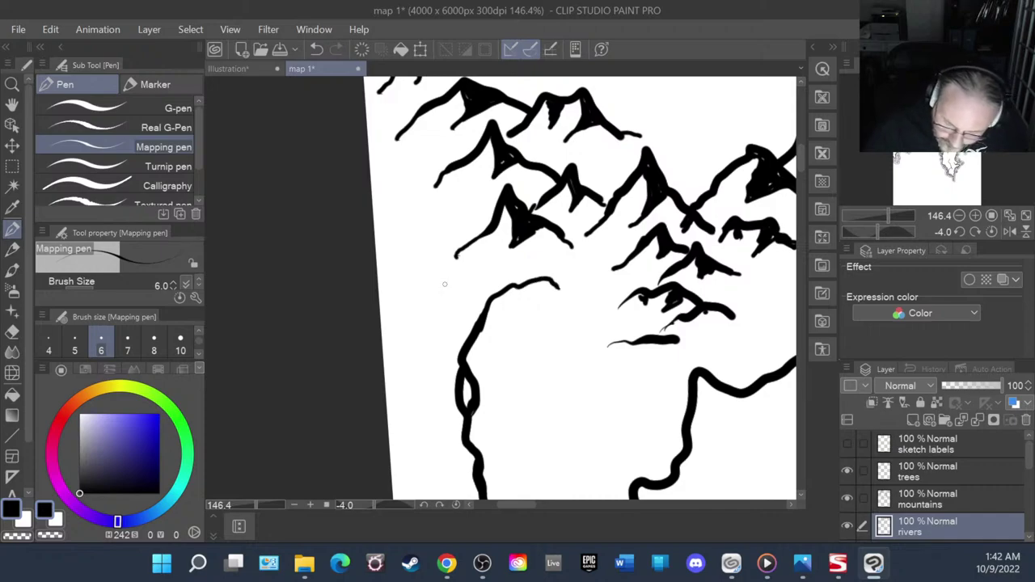
- Draw a short stream down to the western coast and a contour inside the small lake on the river southwest of the inland sea
scroll(445, 284, down, 8)
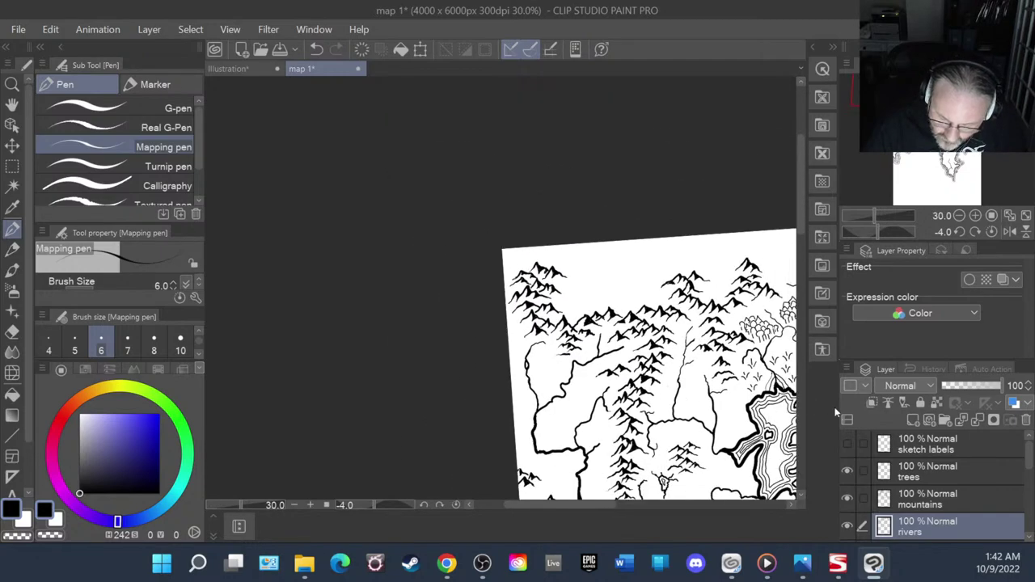
scroll(558, 422, up, 3)
scroll(582, 425, down, 1)
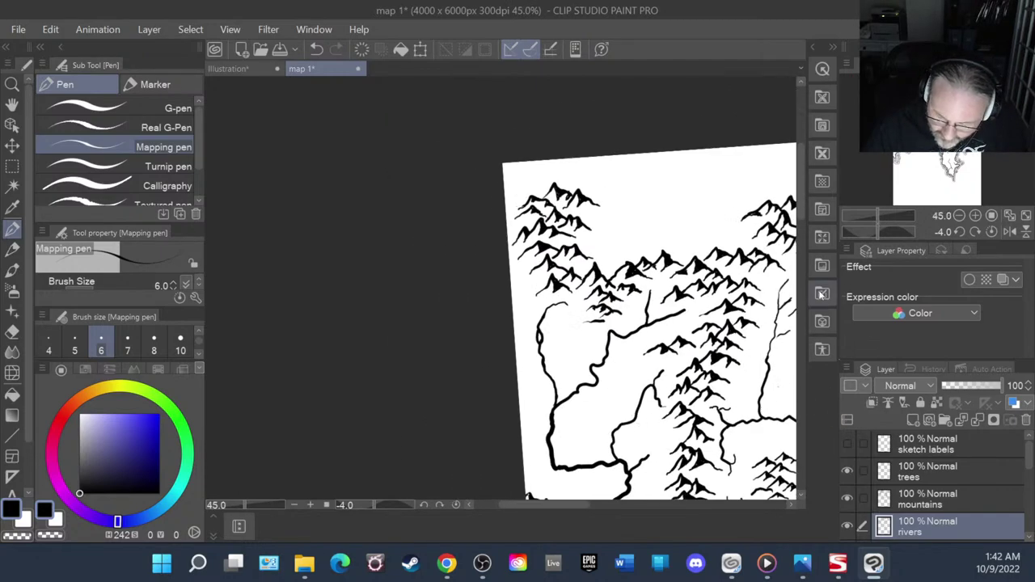
drag(803, 192, 810, 245)
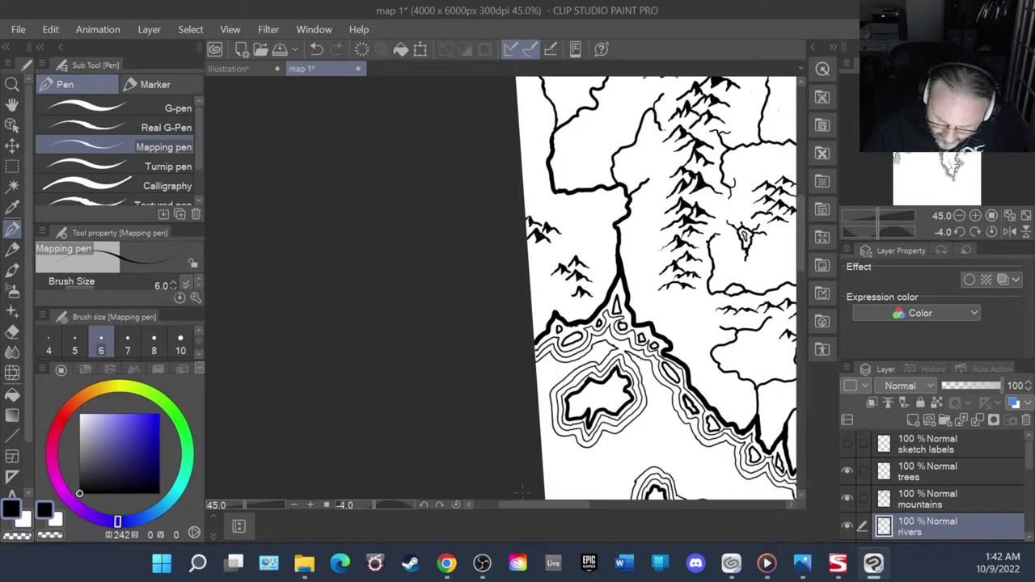
drag(378, 505, 376, 515)
click(393, 505)
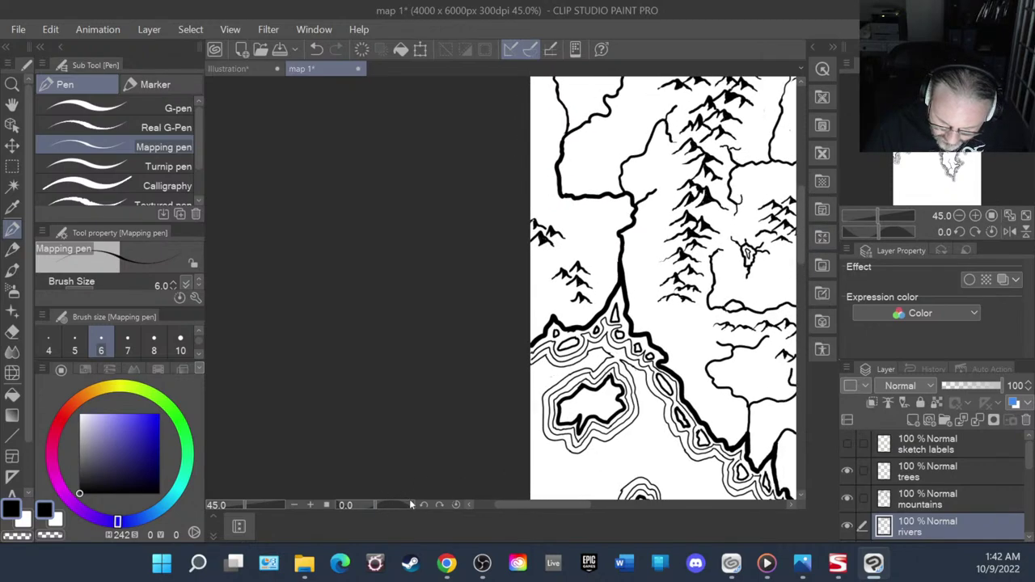
drag(548, 508, 600, 504)
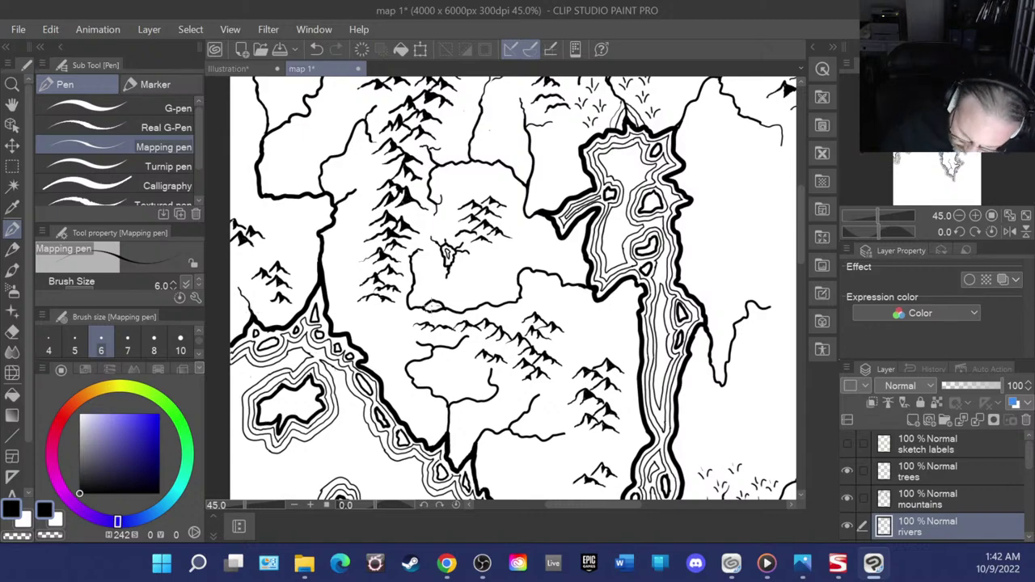
drag(424, 307, 443, 307)
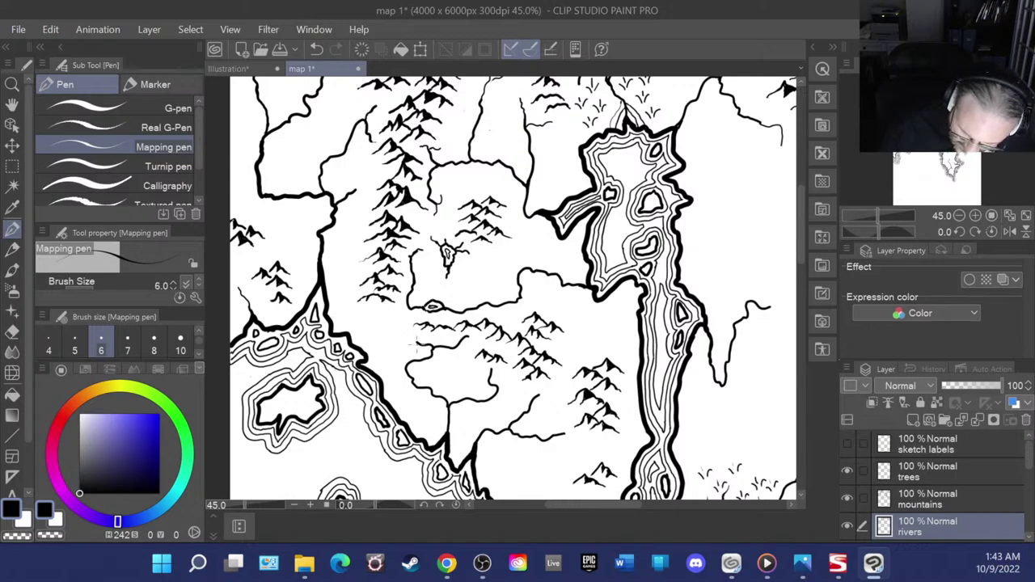
drag(417, 345, 411, 340)
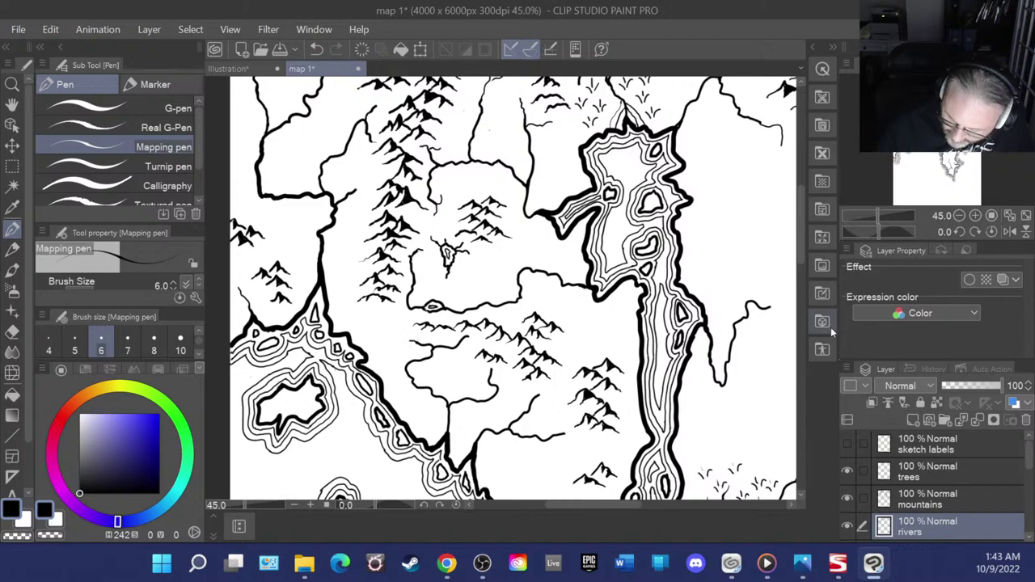
- Try to draw a river running east from the inland sea's eastern shore
drag(614, 505, 673, 508)
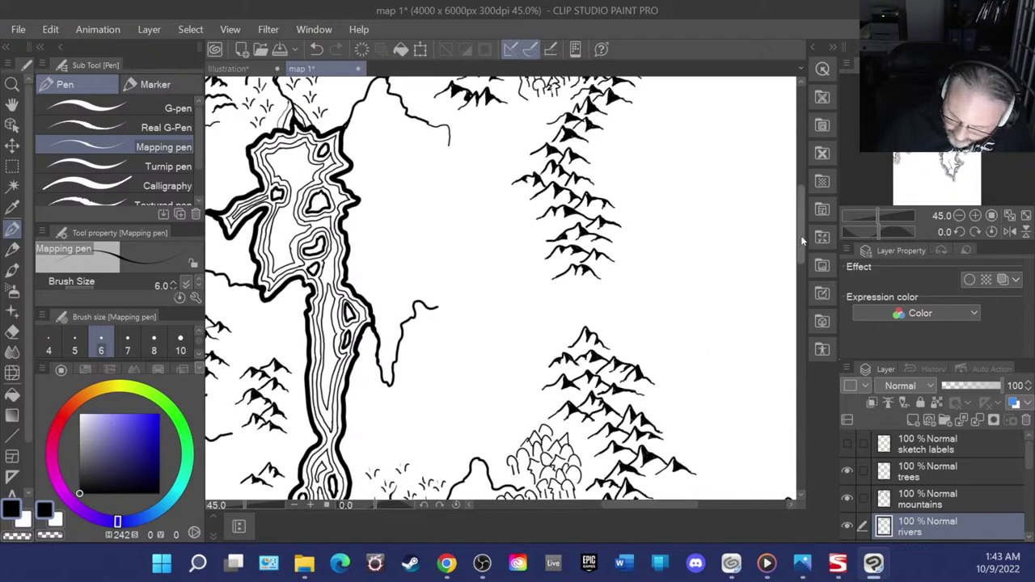
mouse_move(802, 241)
mouse_down()
mouse_move(805, 220)
mouse_move(801, 237)
mouse_up()
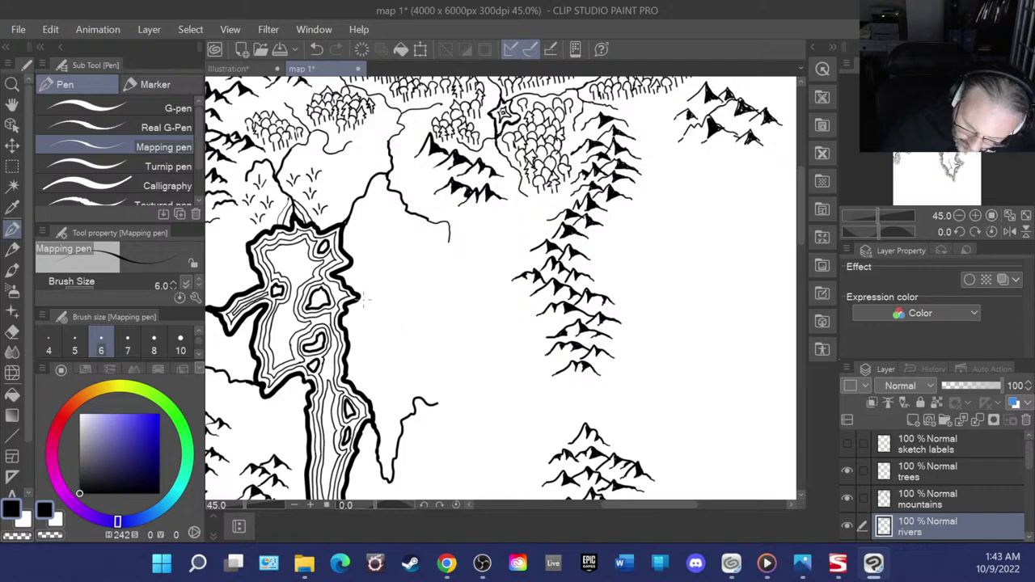
mouse_move(363, 299)
mouse_down()
mouse_move(403, 304)
mouse_move(424, 325)
mouse_up()
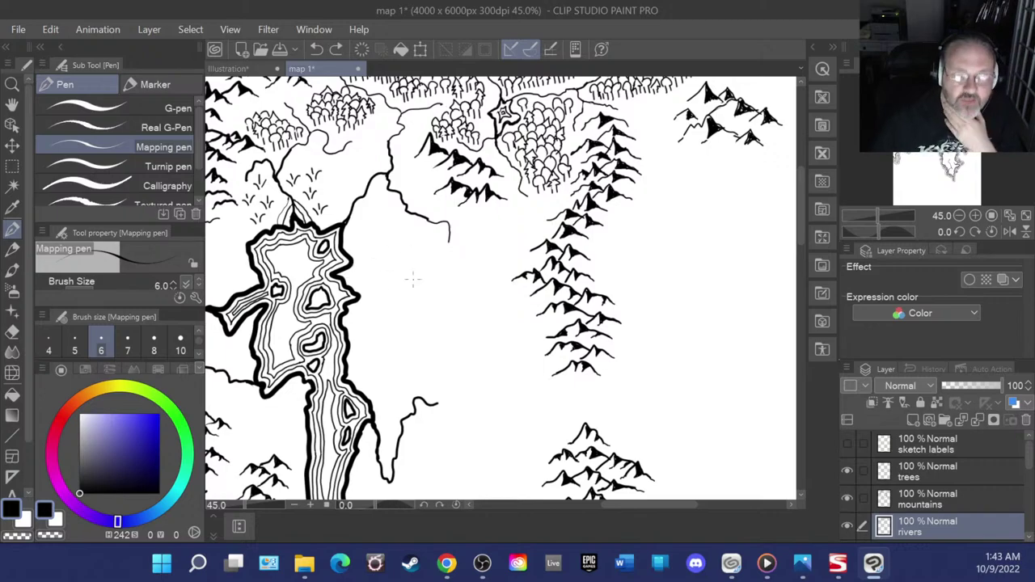
- Examine the map at several scales, especially the empty land between the inland sea and the eastern mountain range
scroll(412, 279, down, 5)
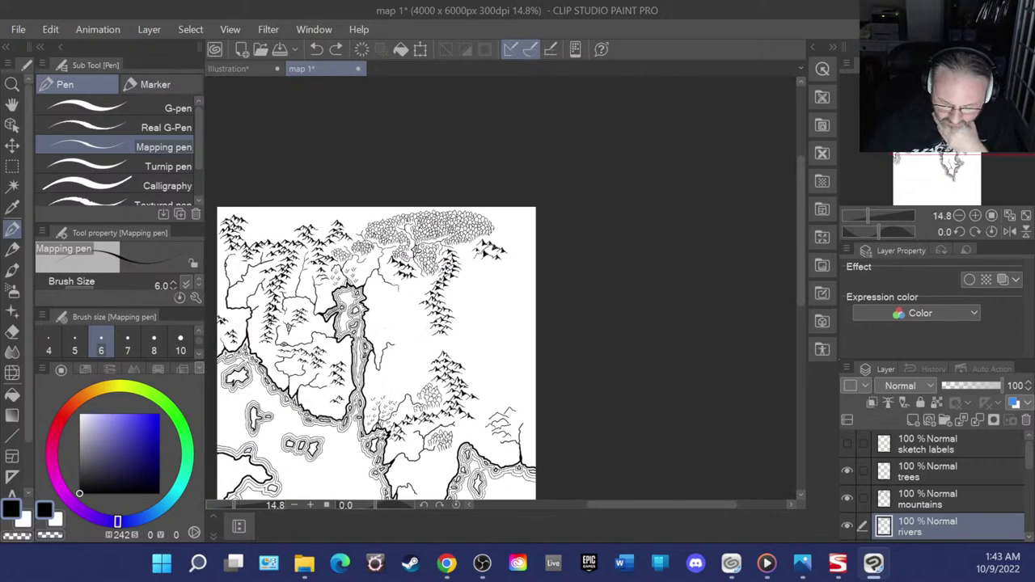
drag(622, 506, 583, 505)
scroll(663, 343, up, 2)
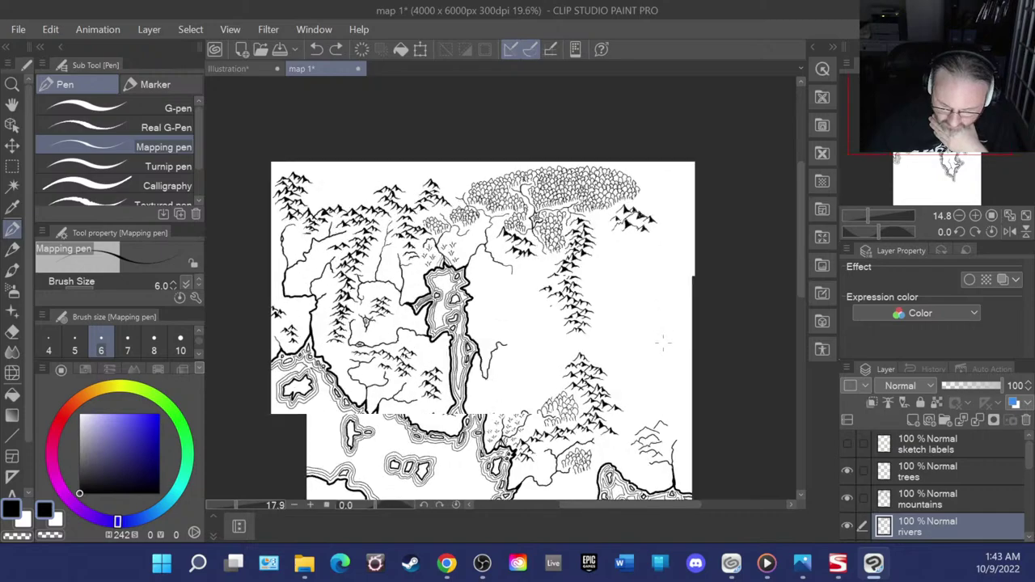
scroll(662, 343, up, 1)
scroll(427, 338, down, 4)
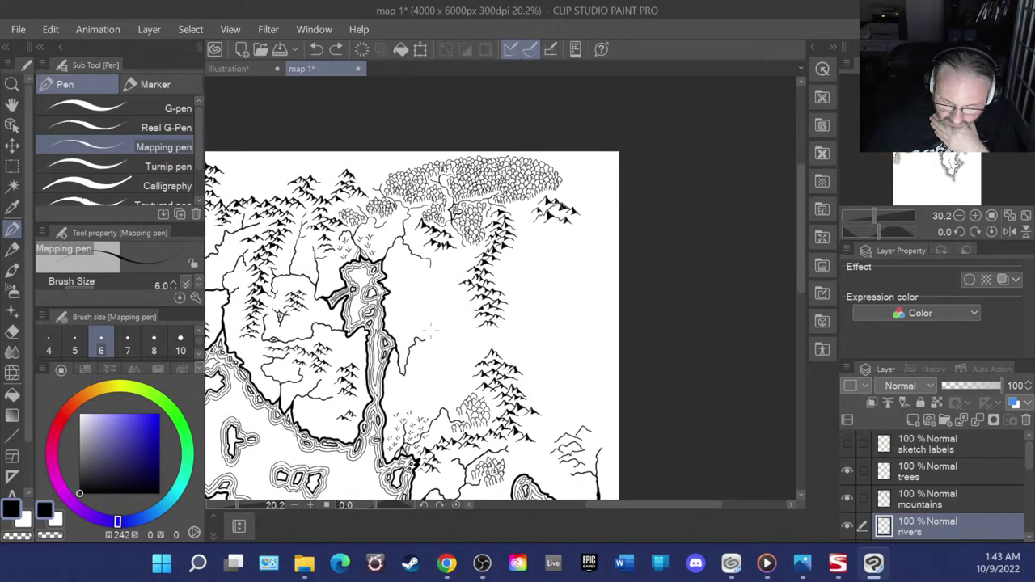
scroll(494, 282, up, 1)
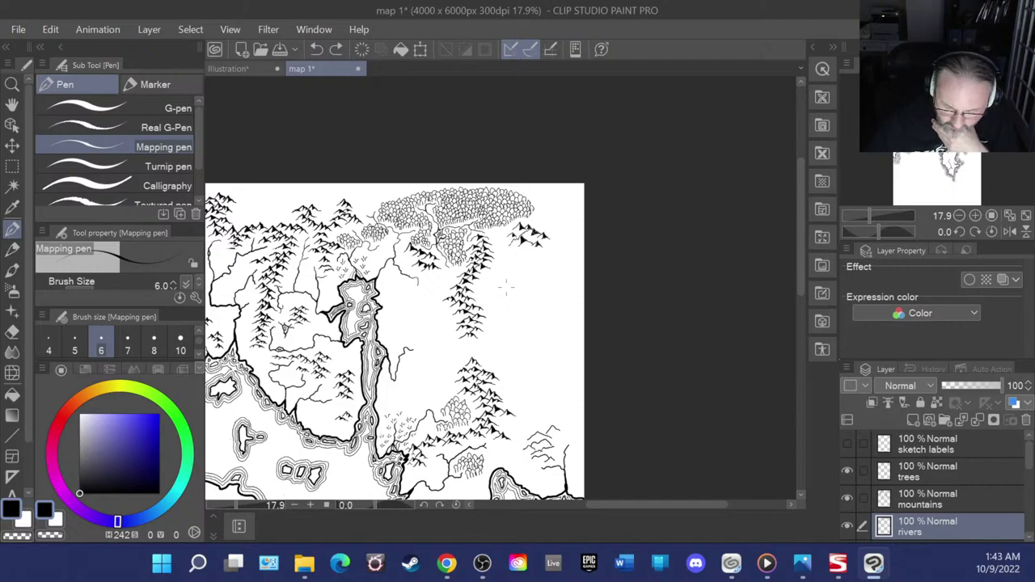
scroll(453, 293, up, 4)
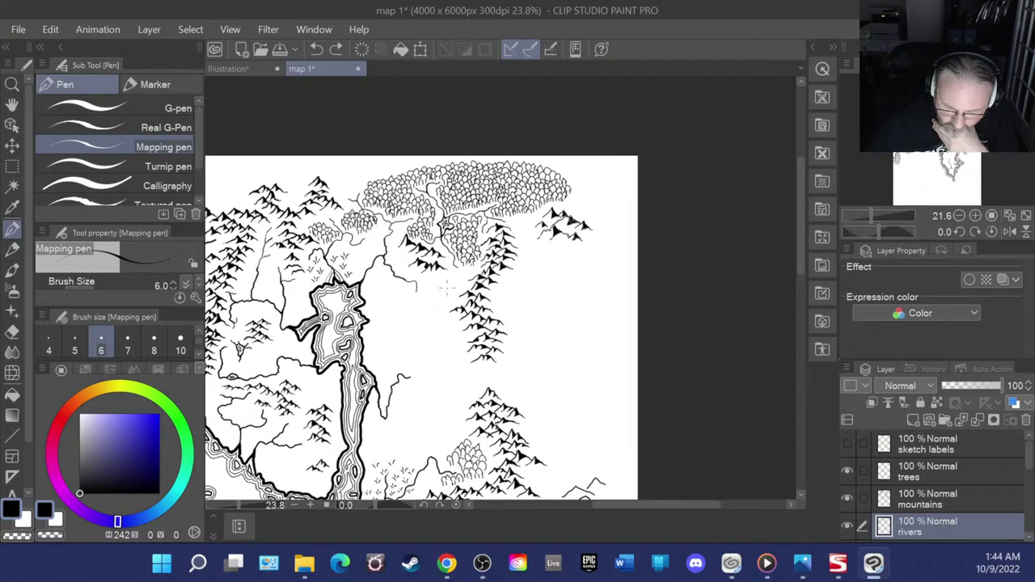
scroll(453, 293, down, 4)
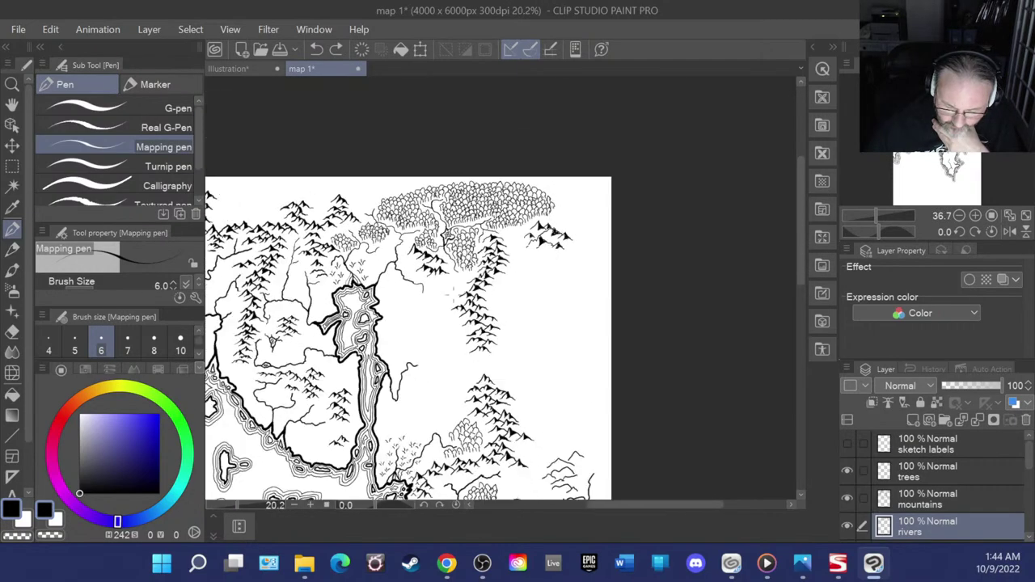
scroll(422, 394, down, 1)
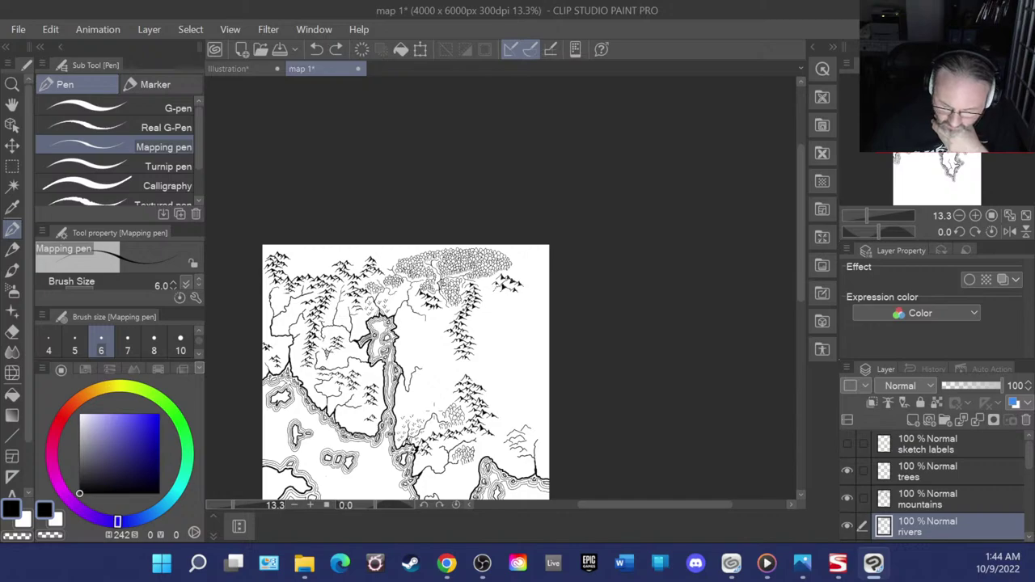
scroll(436, 411, down, 1)
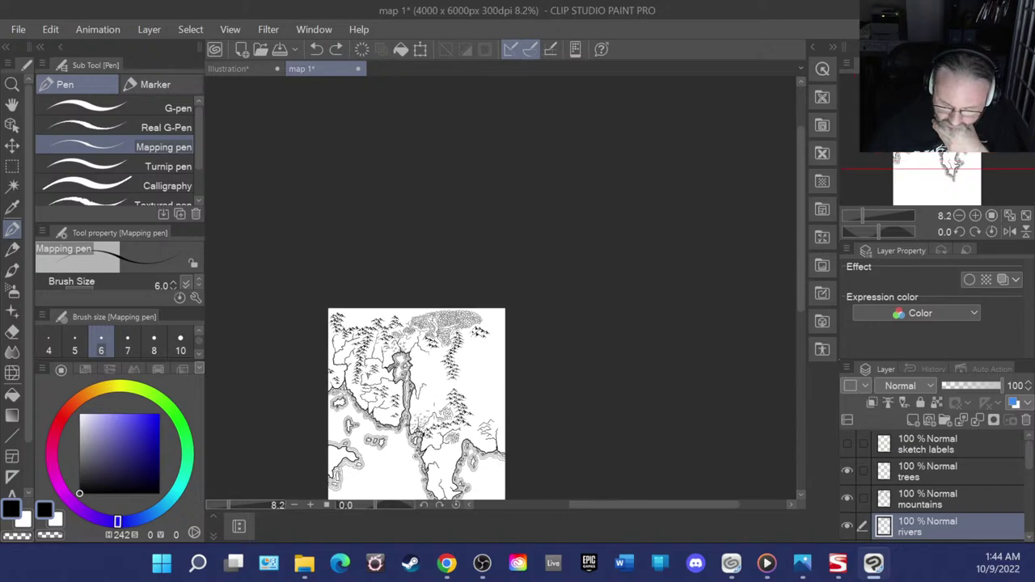
scroll(437, 455, up, 2)
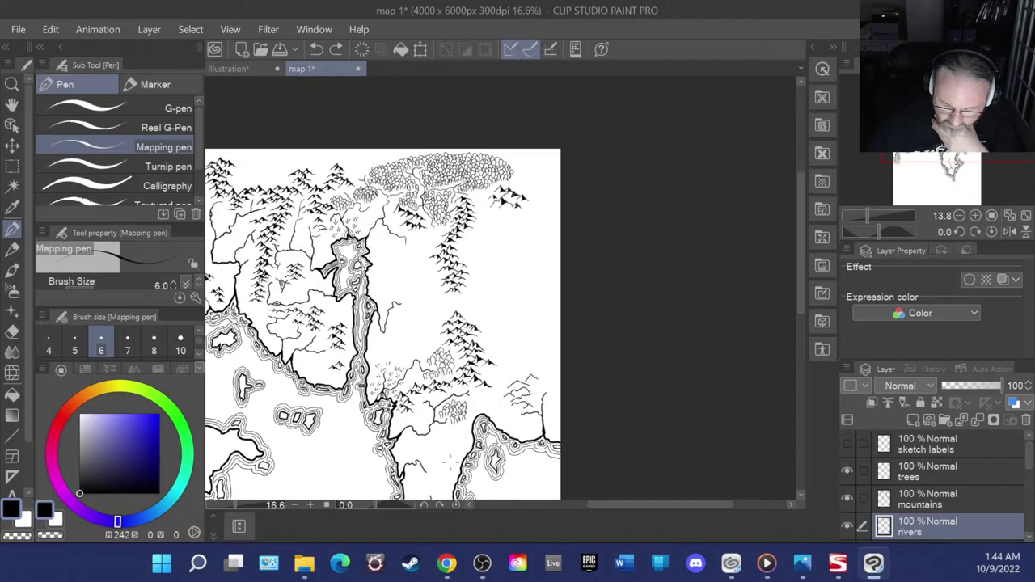
scroll(437, 441, up, 1)
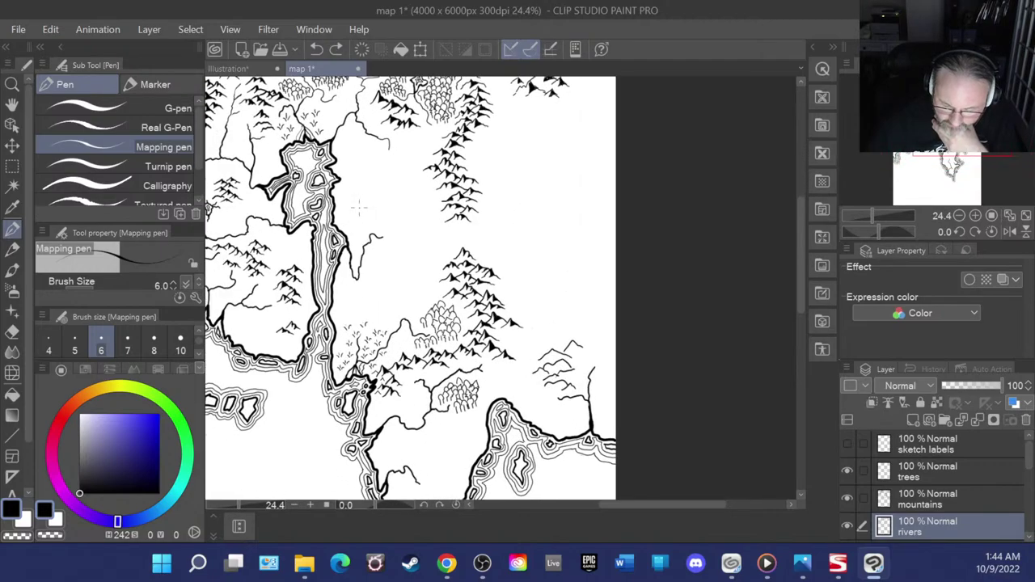
scroll(359, 208, up, 3)
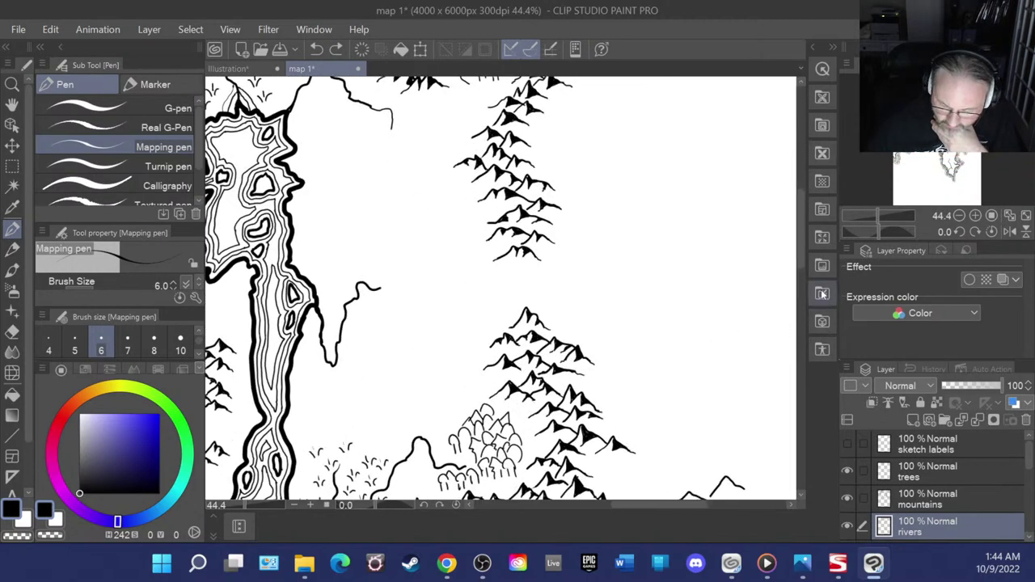
scroll(802, 256, up, 2)
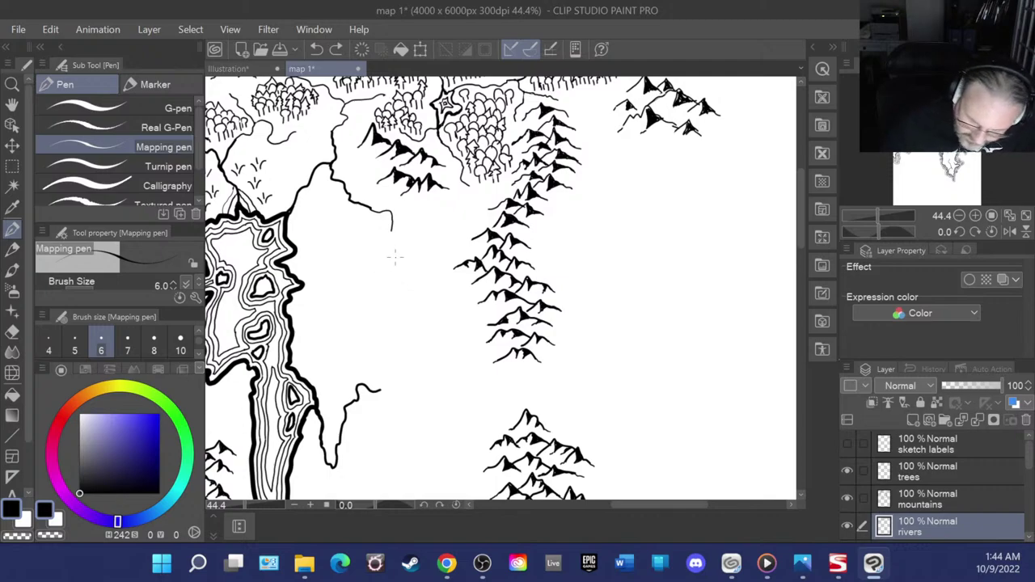
- Draw a narrow lake east of the inland sea with brush size 10, and rivers from both ends toward the eastern mountains with size 8
click(179, 344)
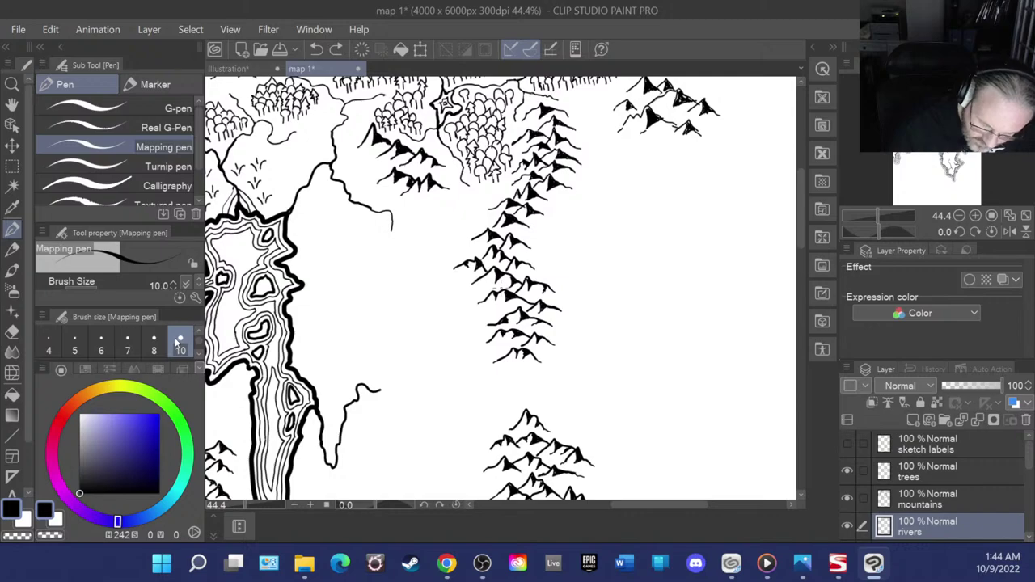
mouse_move(401, 252)
mouse_down()
mouse_move(382, 311)
mouse_move(400, 336)
mouse_move(420, 234)
mouse_move(415, 233)
mouse_up()
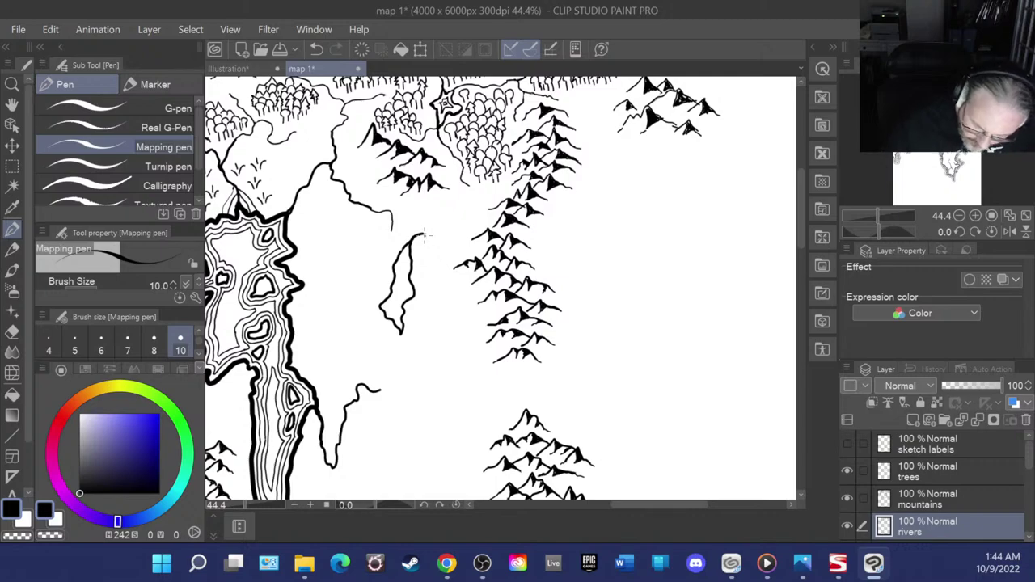
click(152, 344)
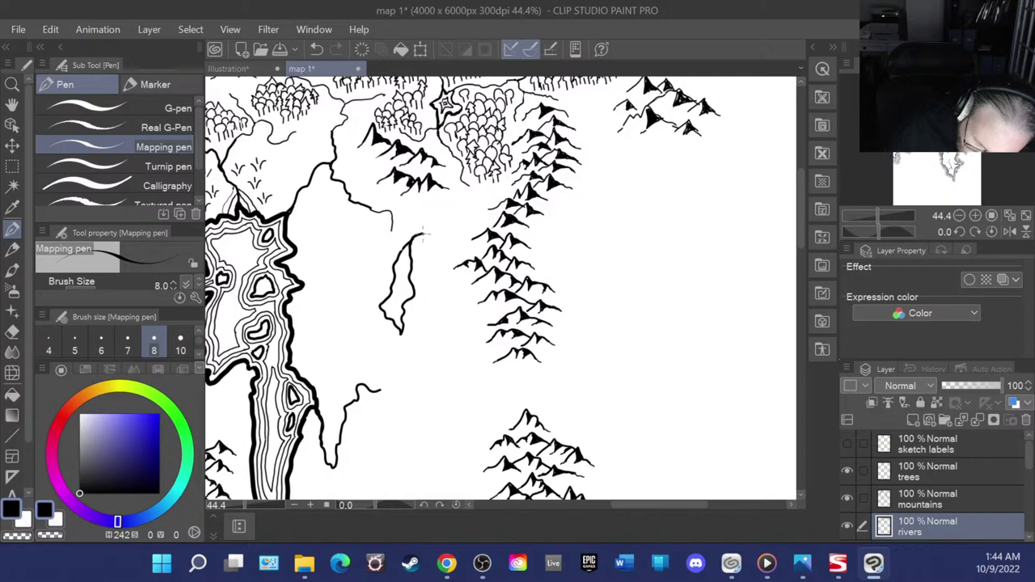
drag(414, 236, 462, 248)
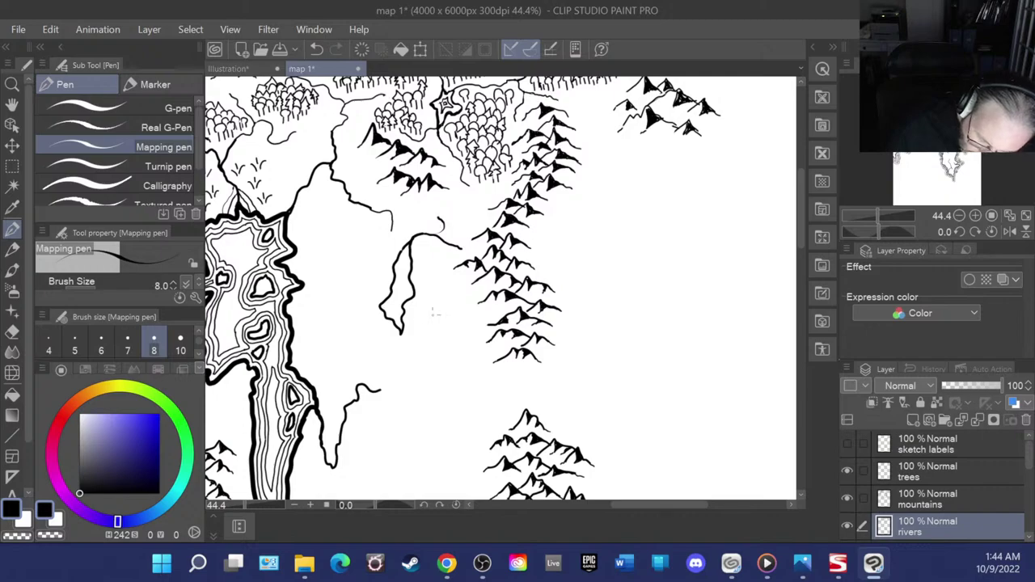
mouse_move(399, 334)
mouse_down()
mouse_move(417, 331)
mouse_move(441, 337)
mouse_move(465, 319)
mouse_move(474, 355)
mouse_up()
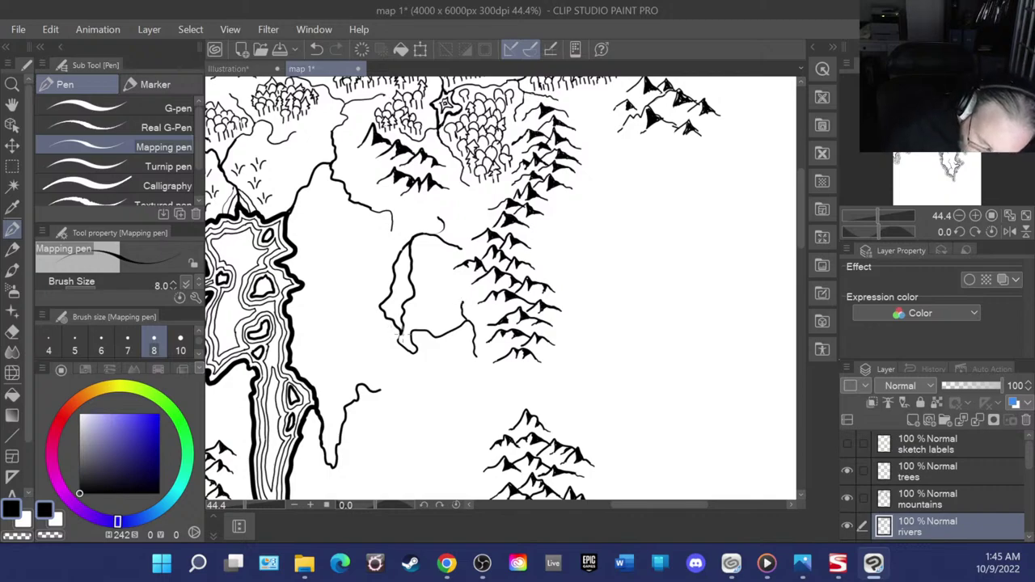
- Draw an inner contour and three small closed shapes inside the new narrow lake with brush size 6
scroll(399, 330, up, 6)
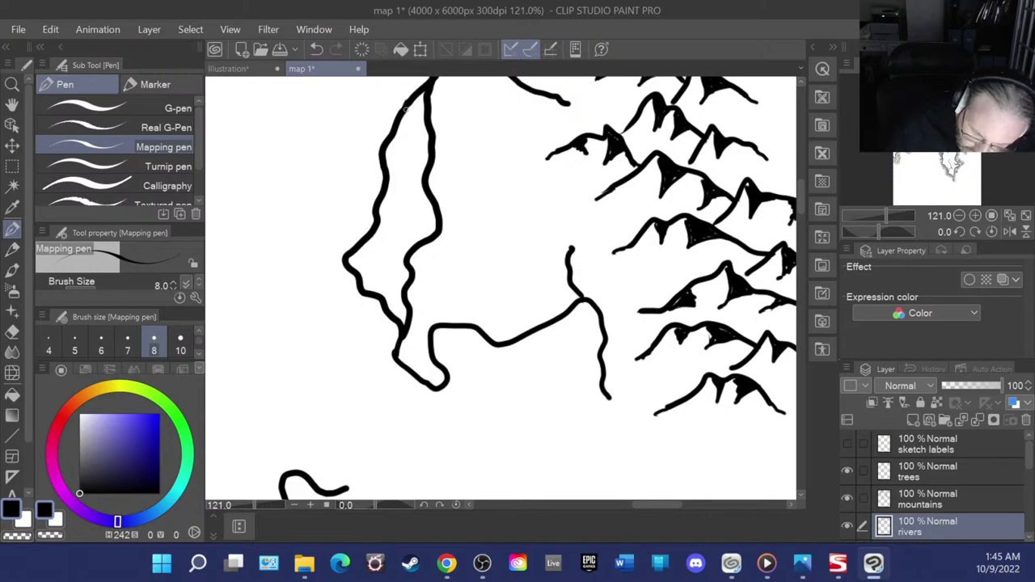
key(bracketleft)
key(bracketleft)
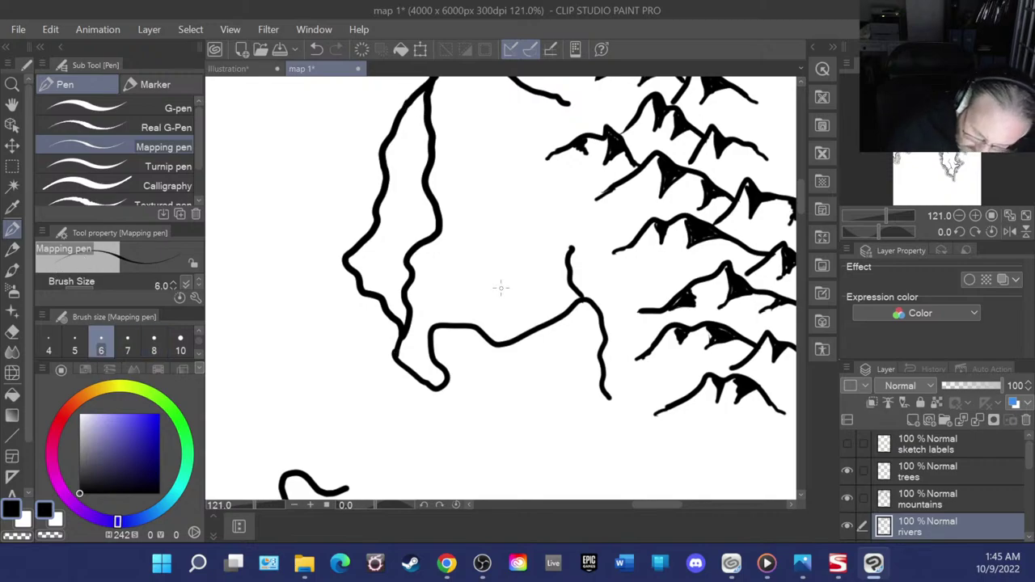
mouse_move(414, 114)
mouse_down()
mouse_move(413, 188)
mouse_move(428, 212)
mouse_move(386, 286)
mouse_move(369, 261)
mouse_move(389, 229)
mouse_move(398, 148)
mouse_move(414, 113)
mouse_up()
mouse_move(403, 206)
mouse_down()
mouse_move(399, 229)
mouse_move(410, 220)
mouse_move(401, 208)
mouse_move(413, 217)
mouse_up()
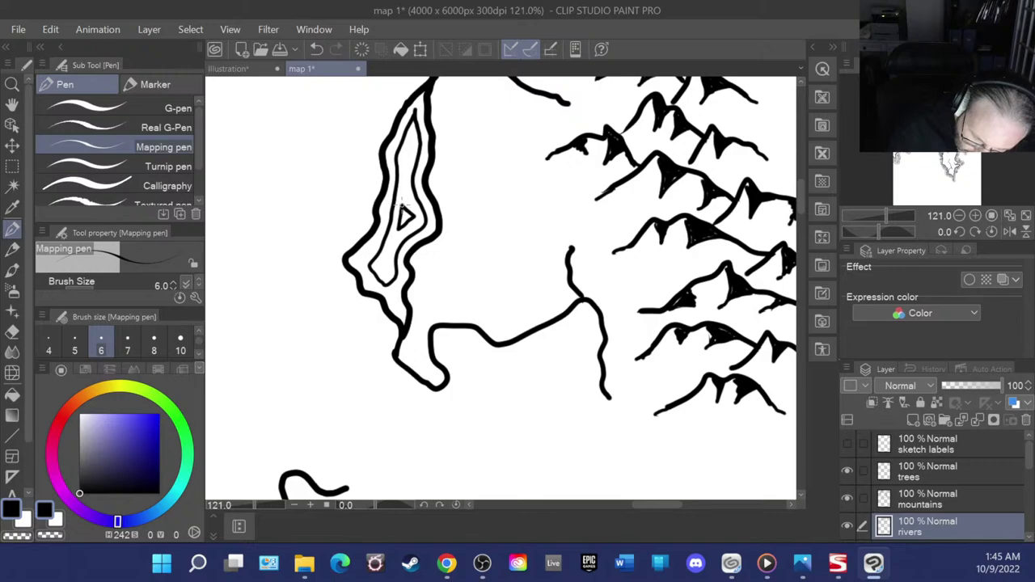
mouse_move(408, 145)
mouse_down()
mouse_move(405, 168)
mouse_move(411, 145)
mouse_up()
mouse_move(379, 265)
mouse_down()
mouse_move(390, 272)
mouse_move(383, 265)
mouse_up()
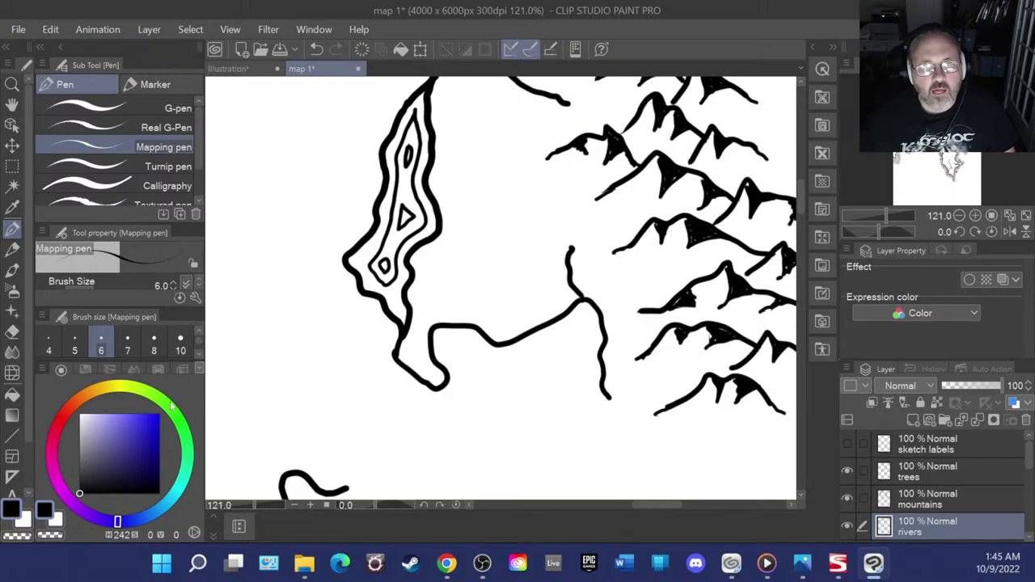
- Examine the northern part of the map at several scales, especially the land around the new lake and the eastern mountains
scroll(330, 346, down, 3)
scroll(330, 348, down, 3)
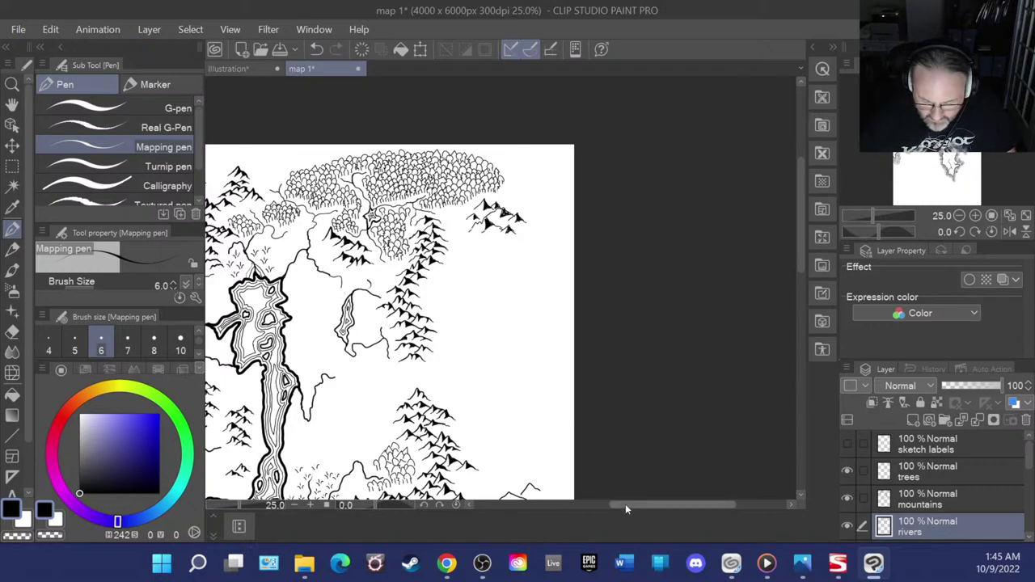
drag(655, 504, 650, 503)
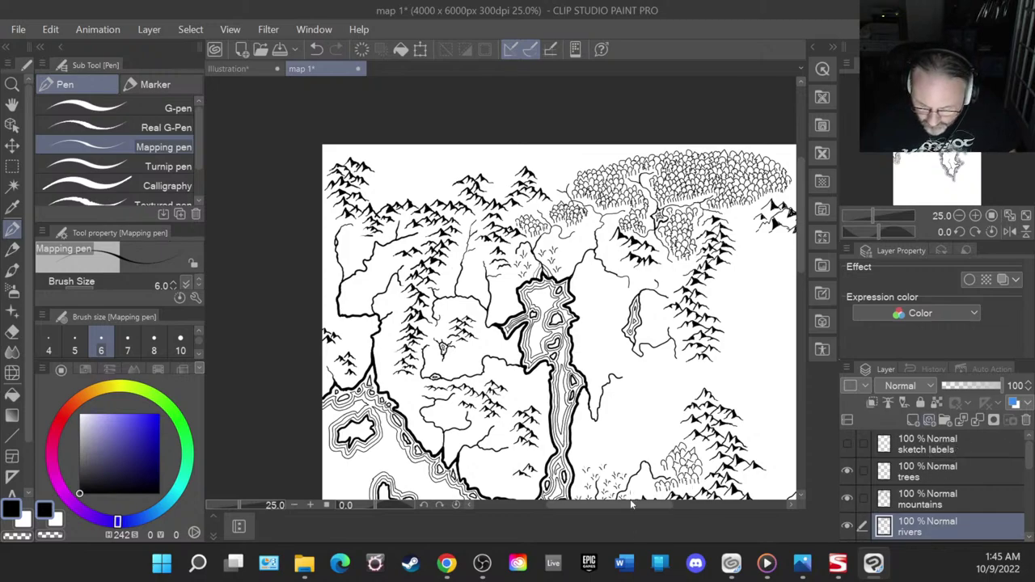
mouse_move(634, 503)
mouse_down()
mouse_move(614, 503)
mouse_move(650, 503)
mouse_up()
scroll(623, 368, up, 4)
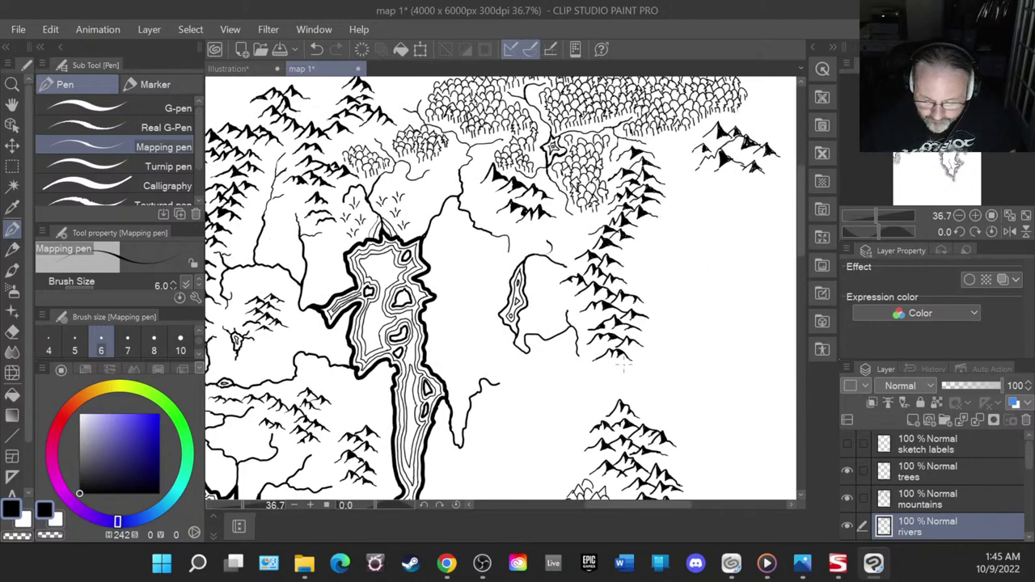
scroll(624, 366, down, 1)
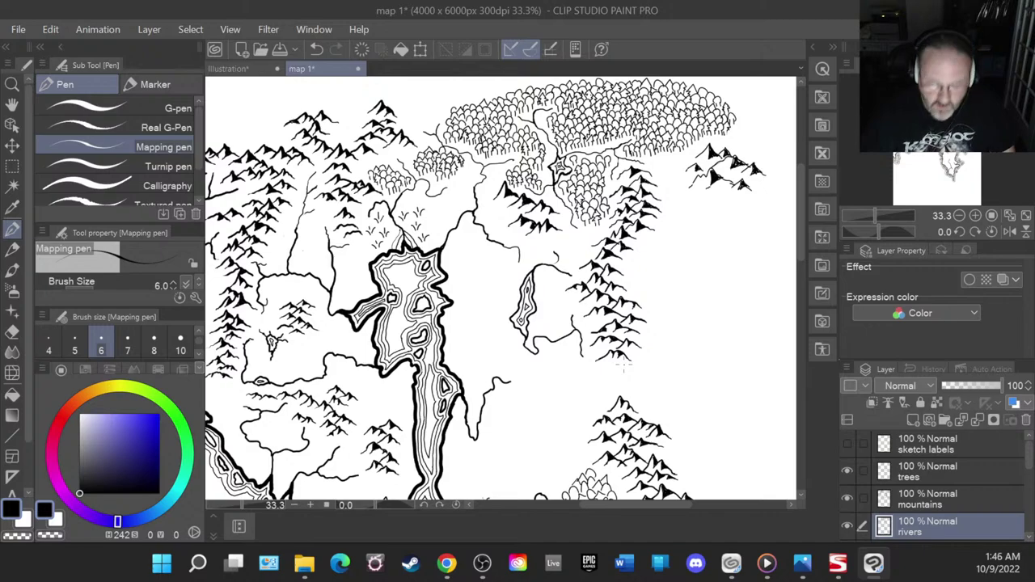
scroll(624, 367, up, 1)
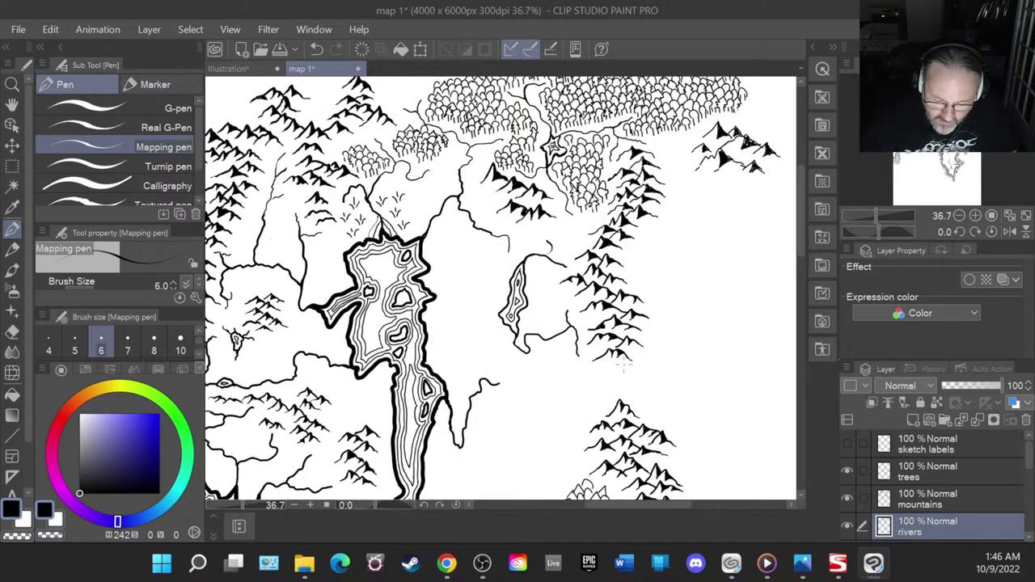
scroll(624, 367, up, 2)
scroll(946, 473, down, 1)
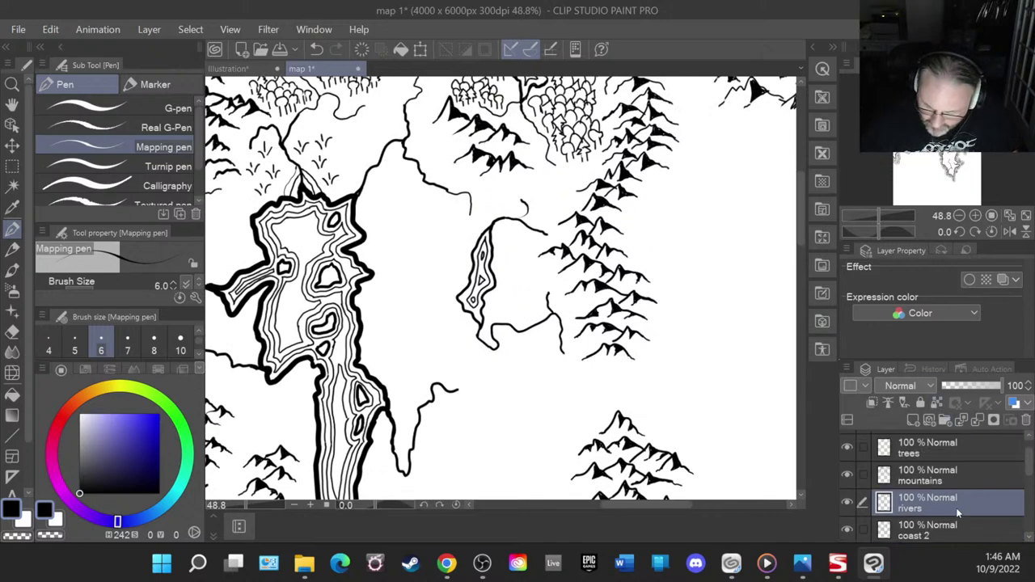
- On the mountains layer, draw a small group of low hills between the inland sea and the narrow lake
click(945, 473)
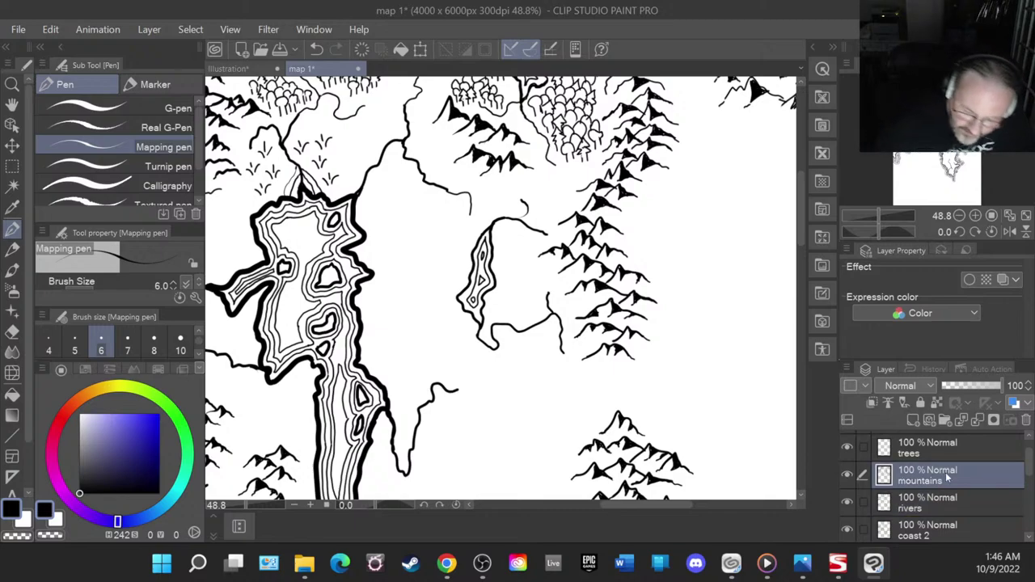
mouse_move(397, 237)
mouse_down()
mouse_move(427, 239)
mouse_move(418, 248)
mouse_move(433, 236)
mouse_move(442, 245)
mouse_move(396, 251)
mouse_move(445, 267)
mouse_up()
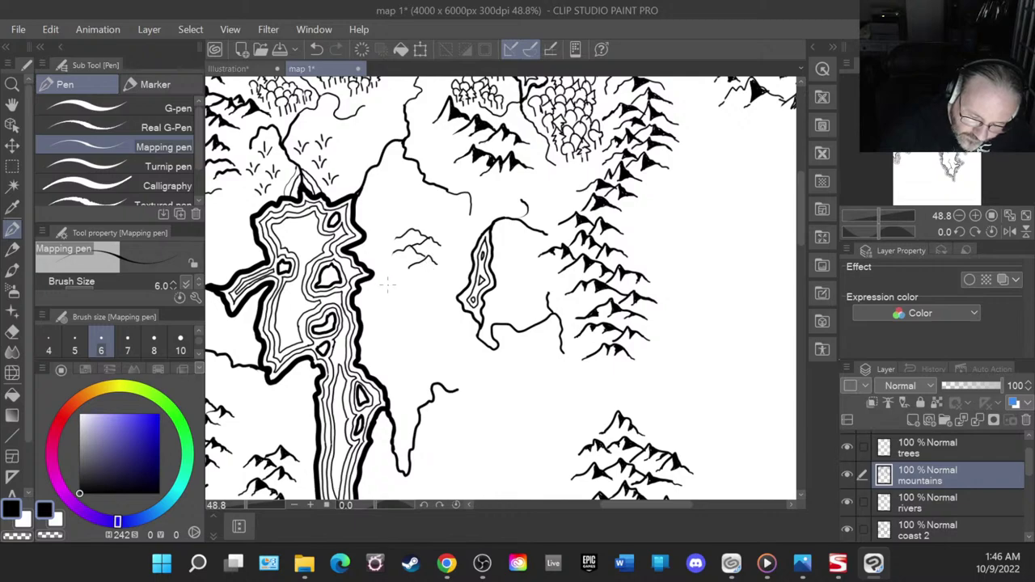
mouse_move(388, 282)
mouse_down()
mouse_move(409, 276)
mouse_move(430, 288)
mouse_up()
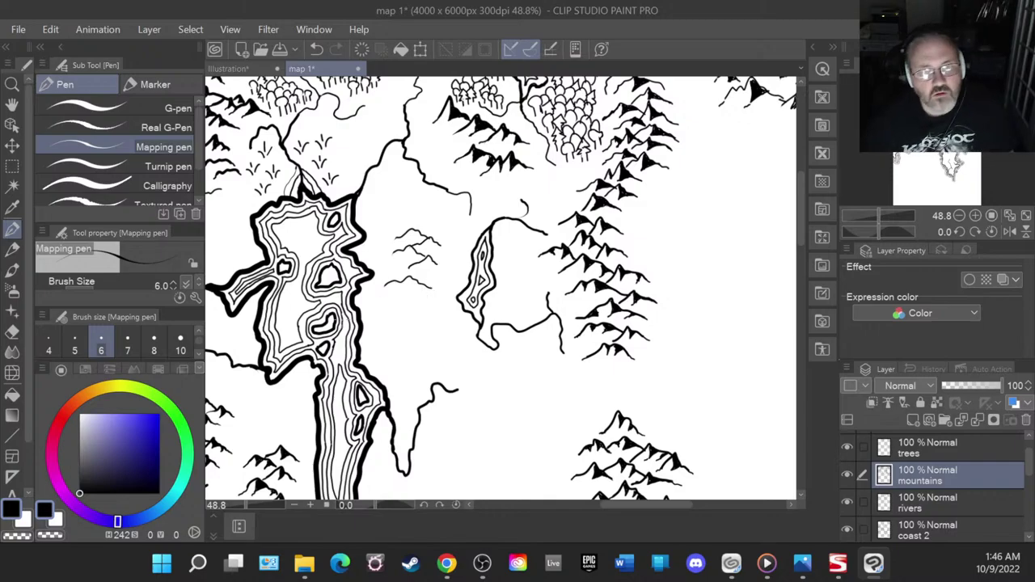
- On the trees layer, extend the forest beside the southeastern mountains to the northwest with more small trees
scroll(308, 351, down, 7)
key(ctrl+plus)
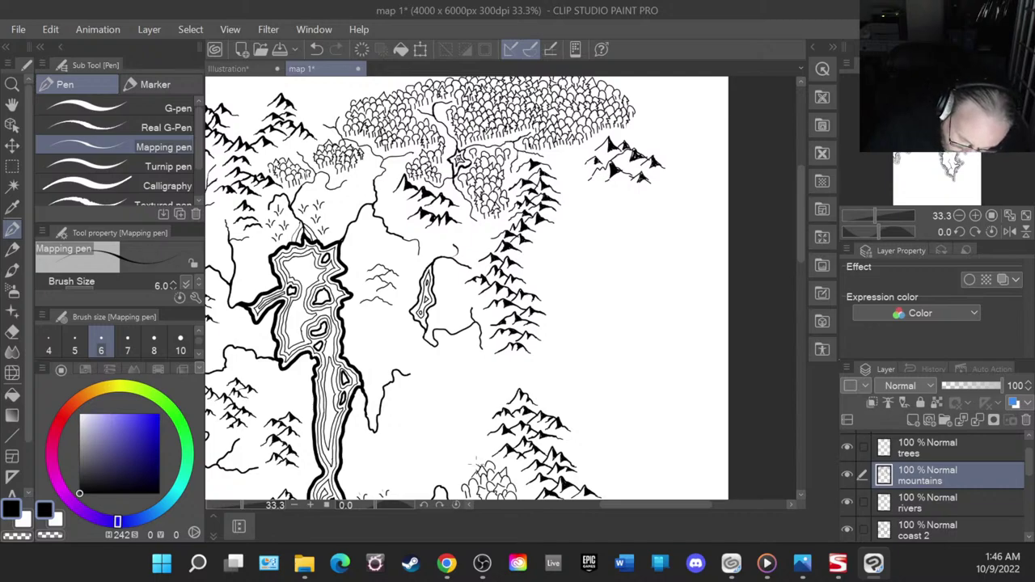
drag(478, 466, 473, 470)
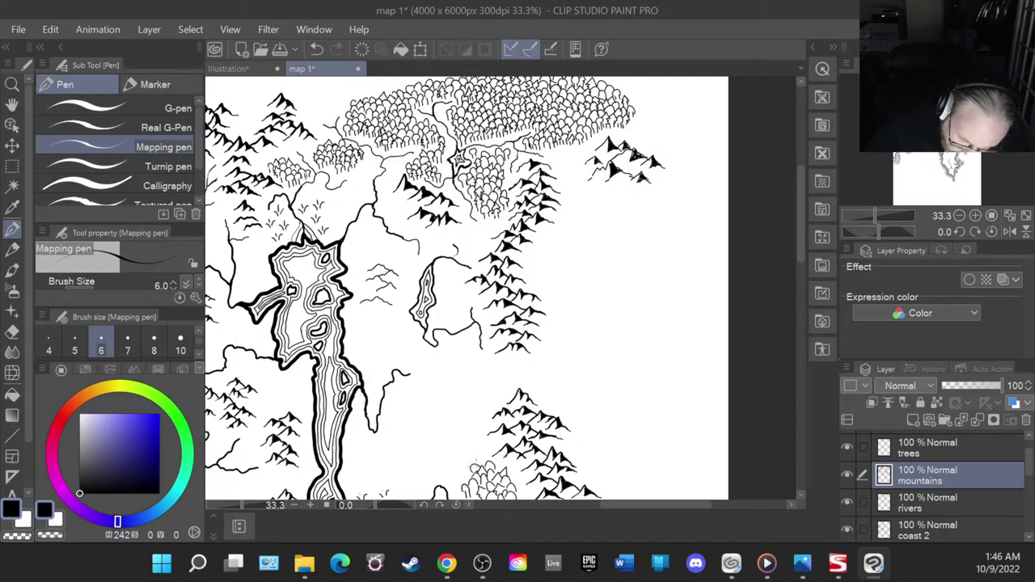
click(940, 454)
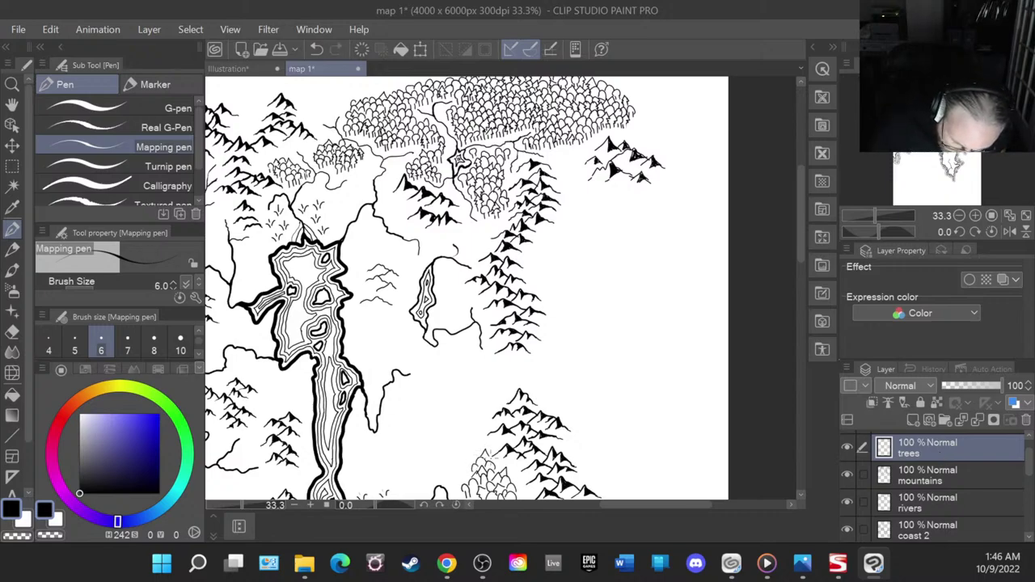
drag(466, 460, 473, 466)
key(ctrl+z)
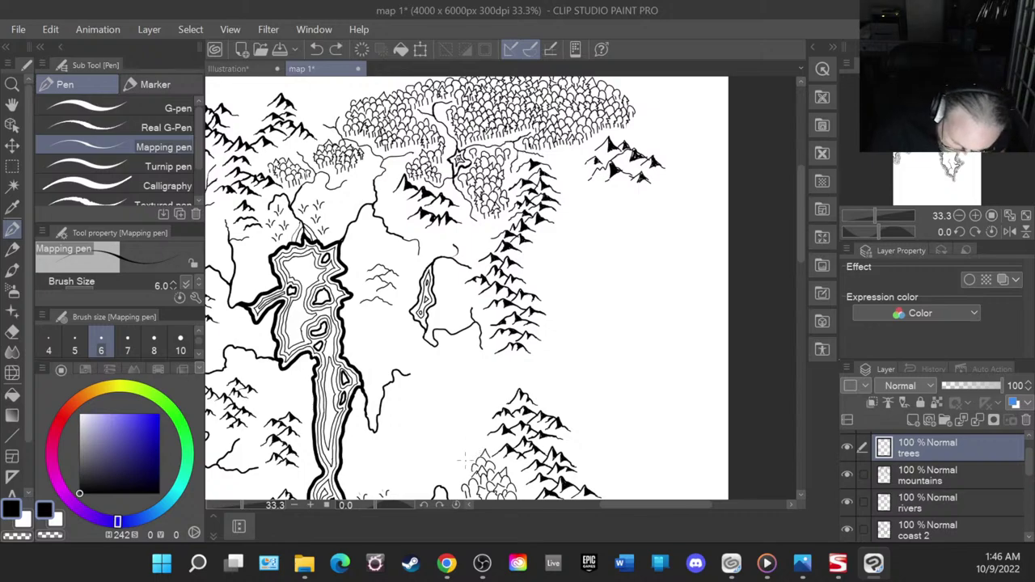
mouse_move(471, 457)
mouse_down()
mouse_move(454, 476)
mouse_move(463, 484)
mouse_move(479, 447)
mouse_up()
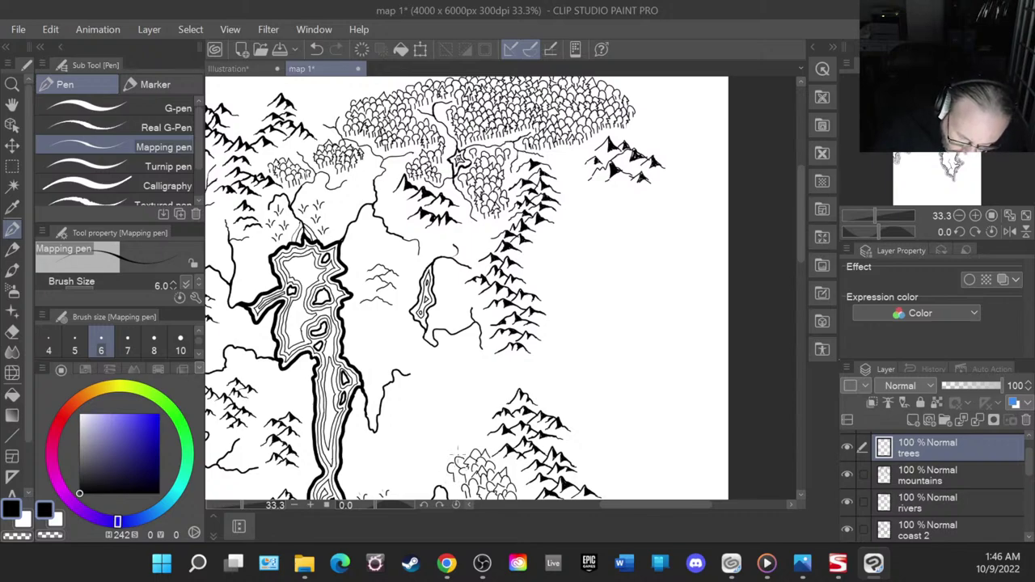
drag(465, 455, 473, 450)
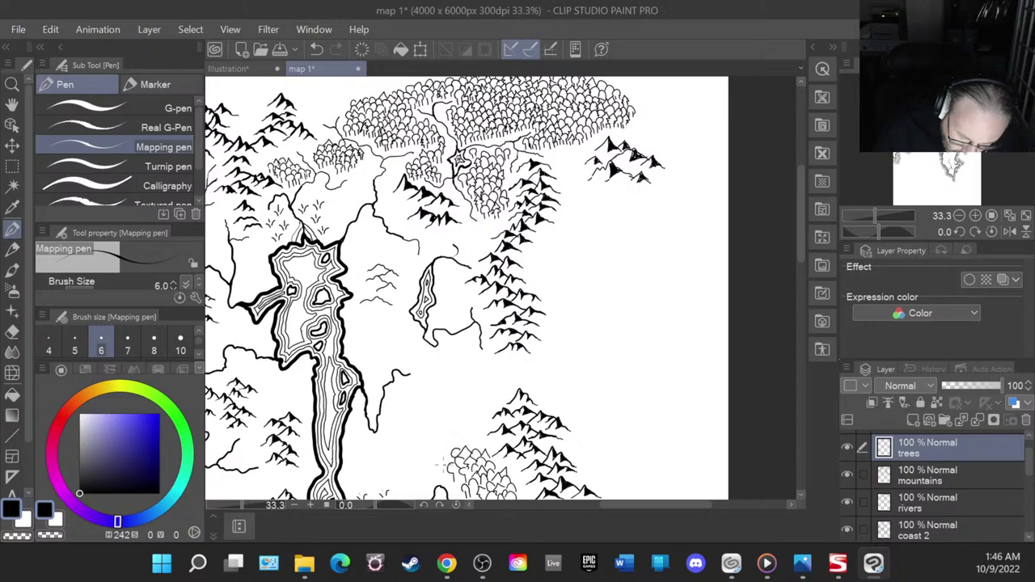
drag(441, 472, 460, 476)
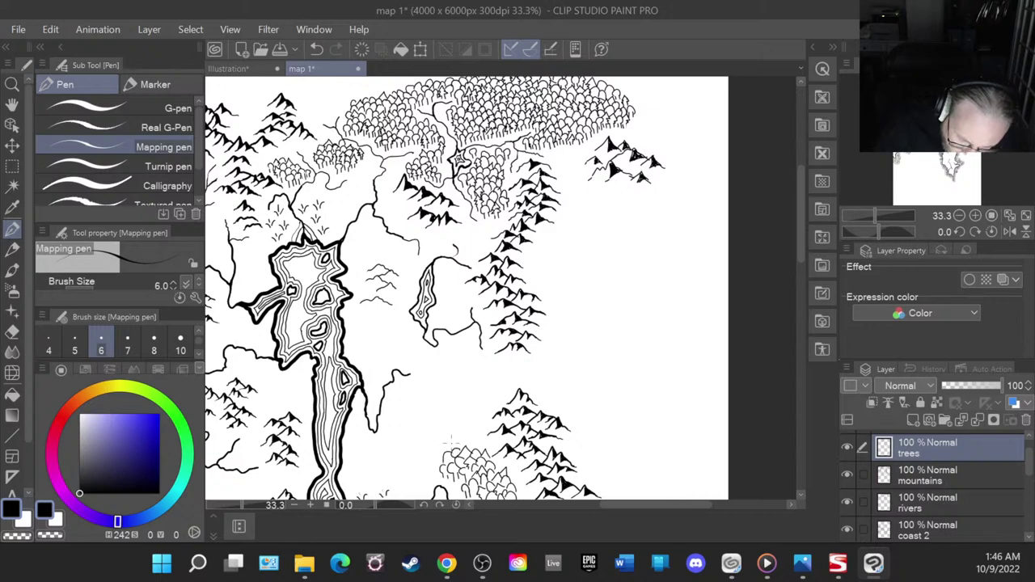
mouse_move(438, 453)
mouse_down()
mouse_move(425, 472)
mouse_move(442, 477)
mouse_move(451, 437)
mouse_move(461, 443)
mouse_up()
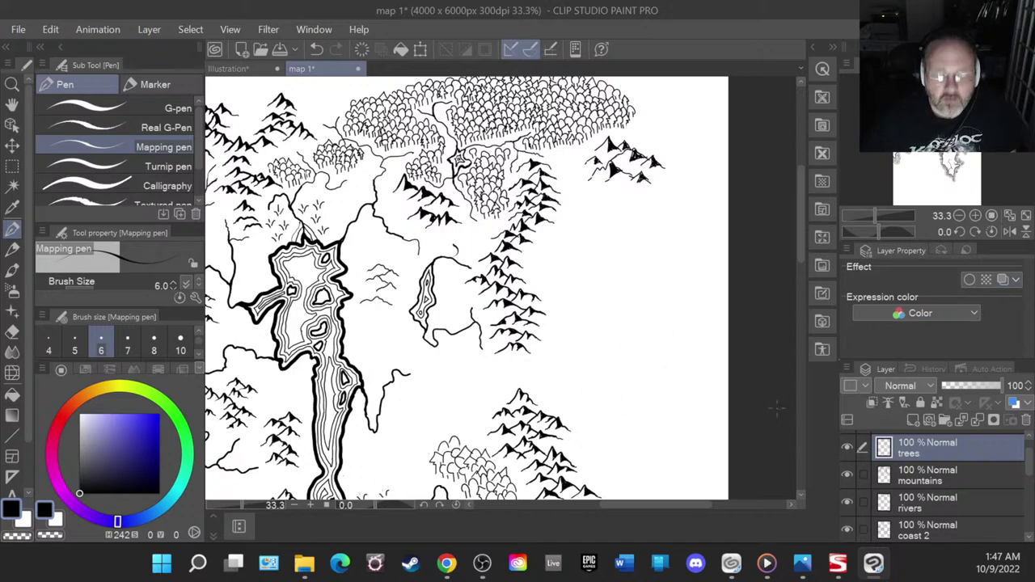
- Examine the northern part of the map and the western coast, ending close up on the western peninsula
scroll(671, 343, down, 3)
scroll(671, 343, down, 3)
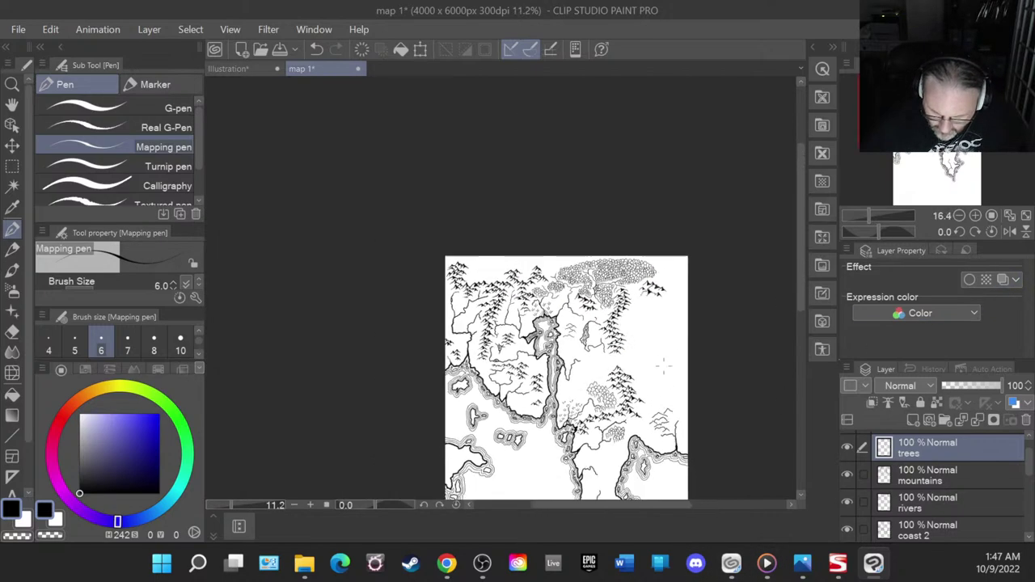
scroll(670, 343, up, 1)
scroll(477, 482, up, 4)
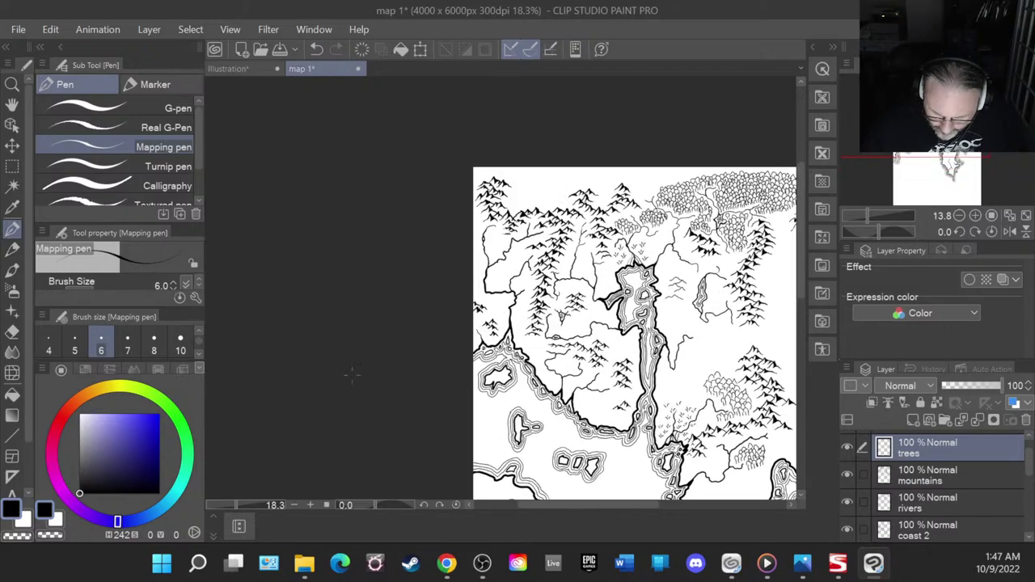
drag(802, 276, 802, 305)
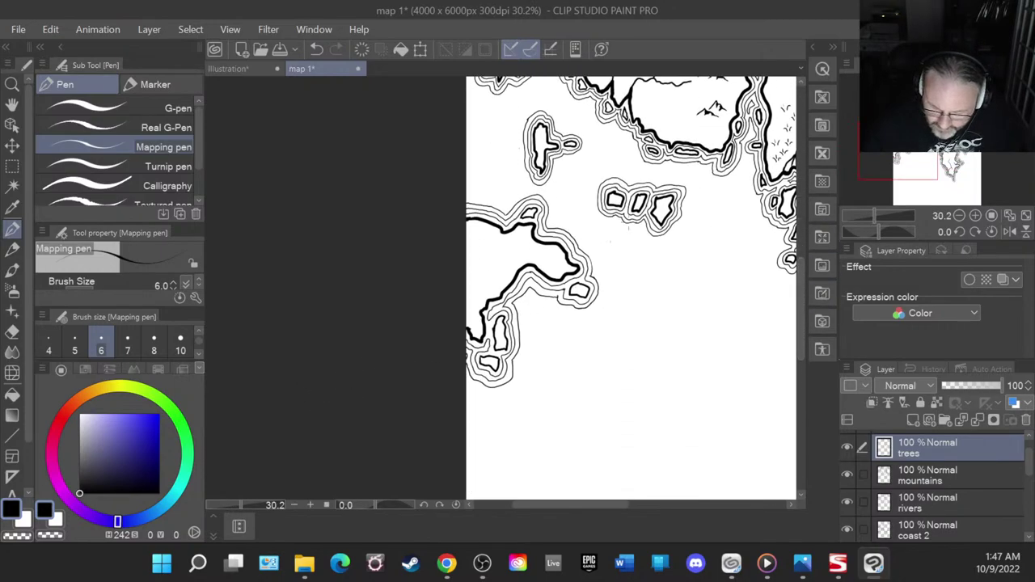
scroll(561, 214, up, 5)
scroll(560, 214, down, 1)
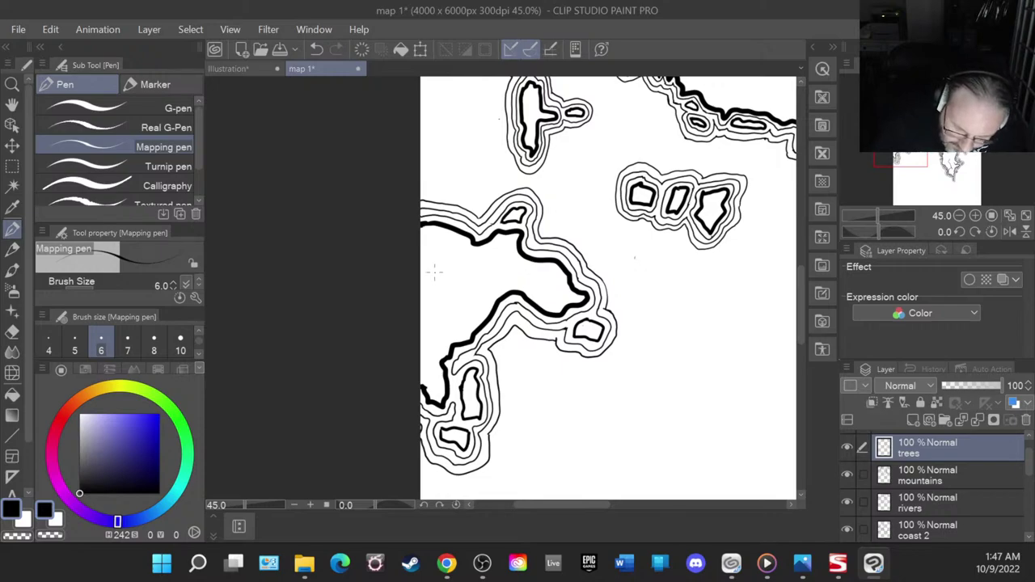
- Try a mountain group on the western peninsula, with outlines at brush size 8 and shading at size 6
key(bracketright)
key(bracketright)
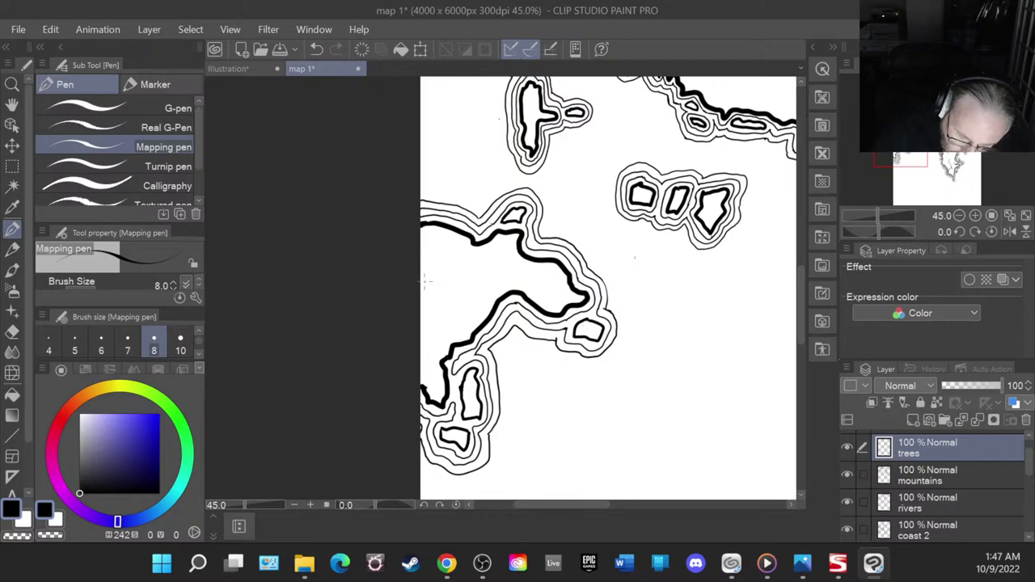
mouse_move(416, 285)
mouse_down()
mouse_move(445, 266)
mouse_move(466, 280)
mouse_move(461, 287)
mouse_move(472, 274)
mouse_move(481, 284)
mouse_move(425, 307)
mouse_move(463, 297)
mouse_move(439, 322)
mouse_move(466, 323)
mouse_up()
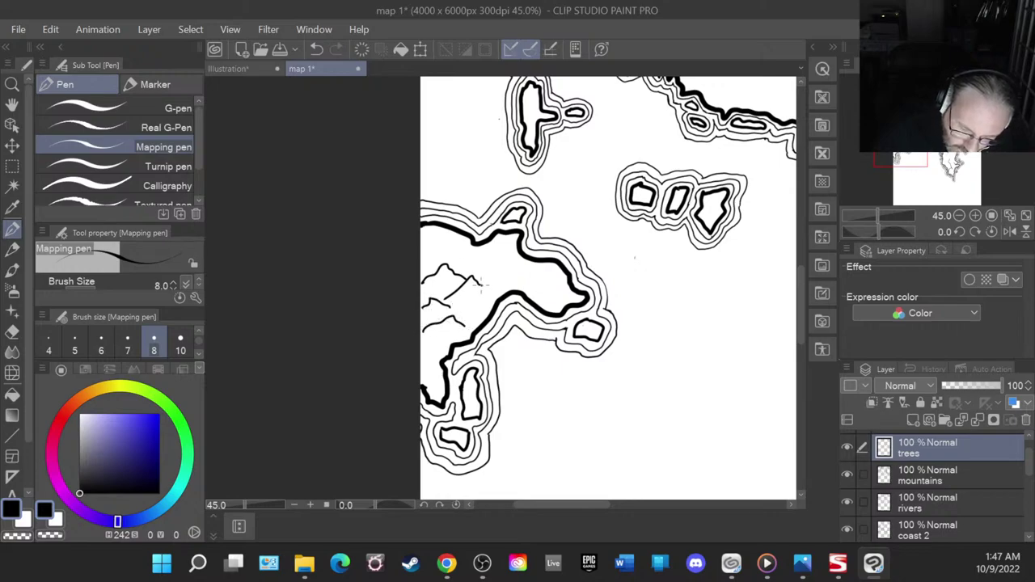
drag(481, 285, 486, 290)
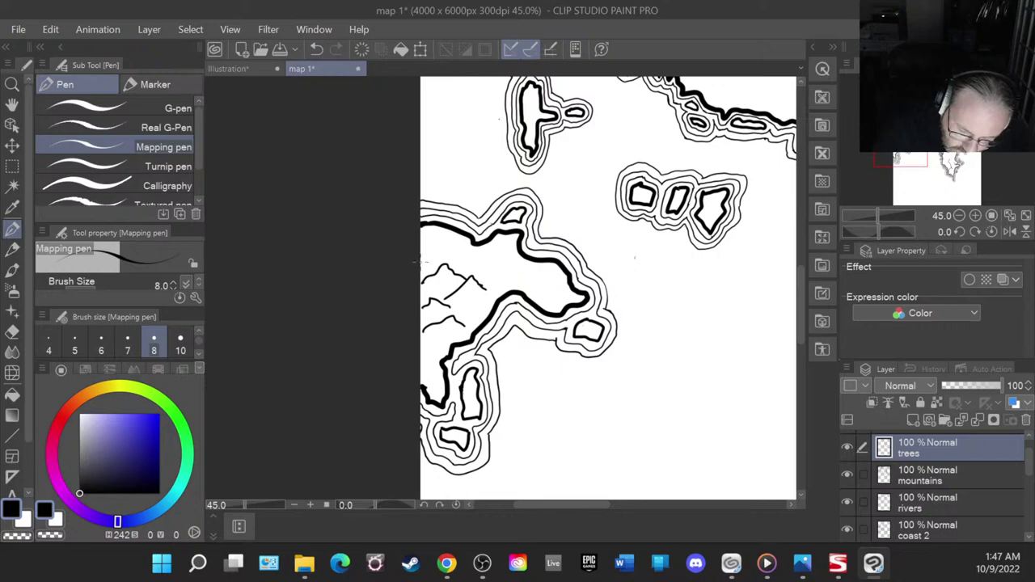
drag(424, 277, 437, 267)
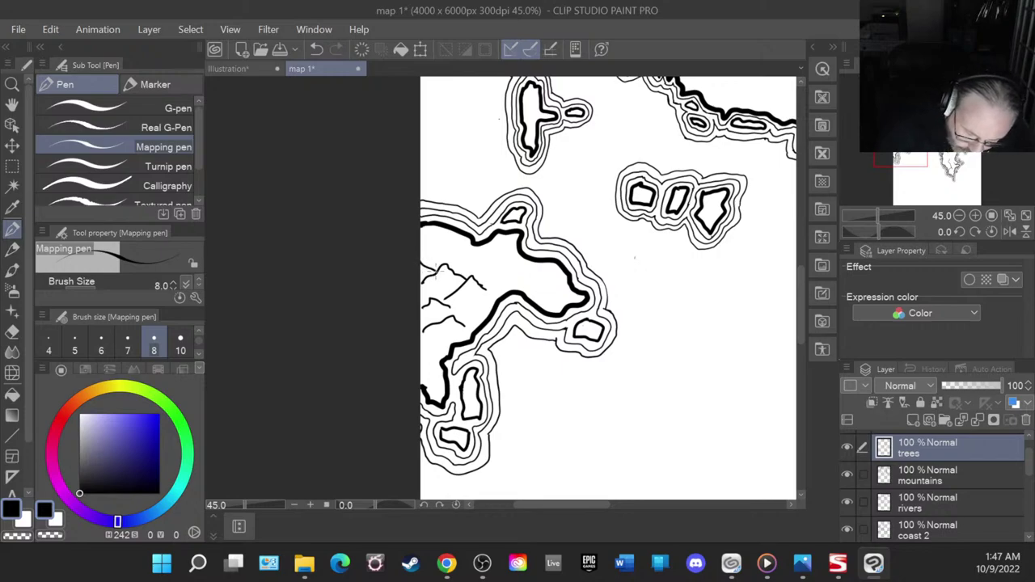
click(102, 344)
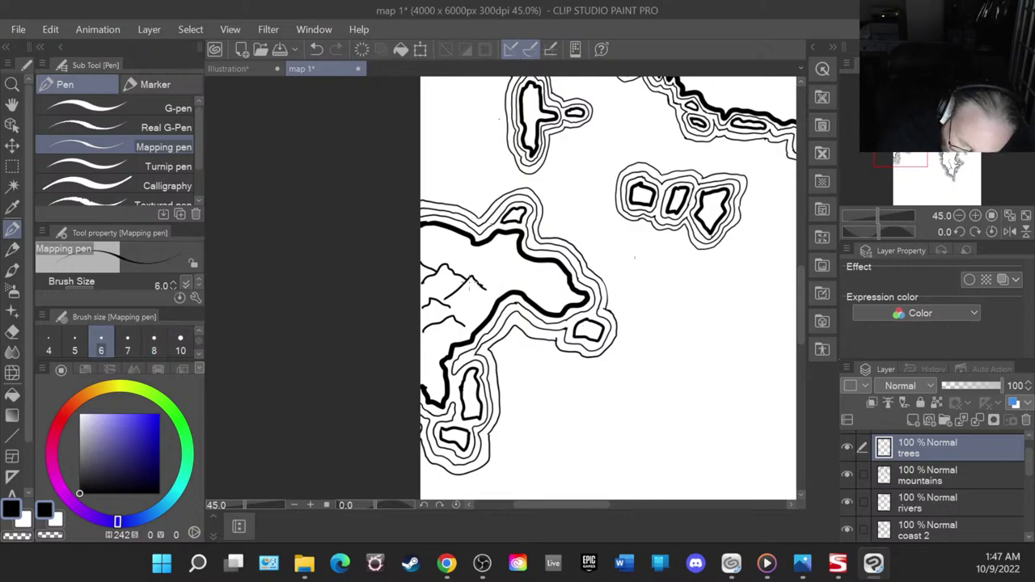
mouse_move(471, 279)
mouse_down()
mouse_move(485, 293)
mouse_move(466, 301)
mouse_up()
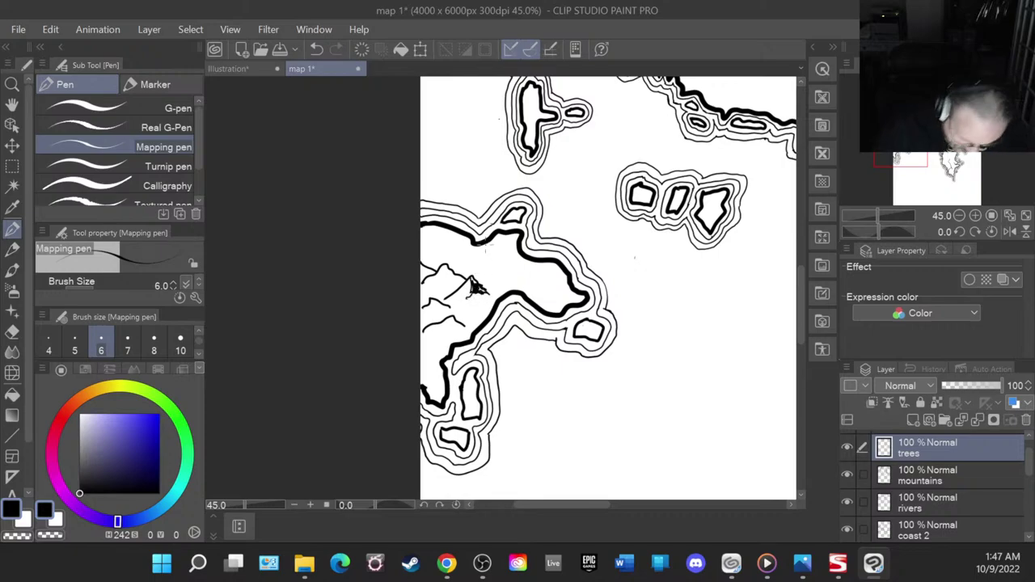
- Undo all the trial mountain strokes on the western peninsula
key(ctrl+z)
key(ctrl+z)
key(ctrl+z)
key(ctrl+z)
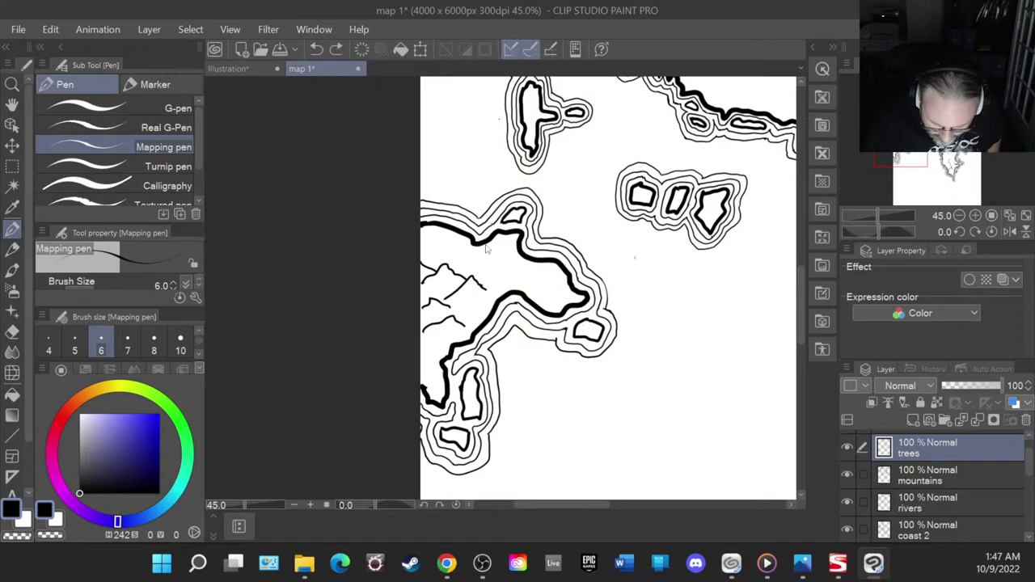
key(ctrl+z)
key(ctrl+z)
key(ctrl+z)
key(ctrl+z)
key(ctrl+z)
key(ctrl+z)
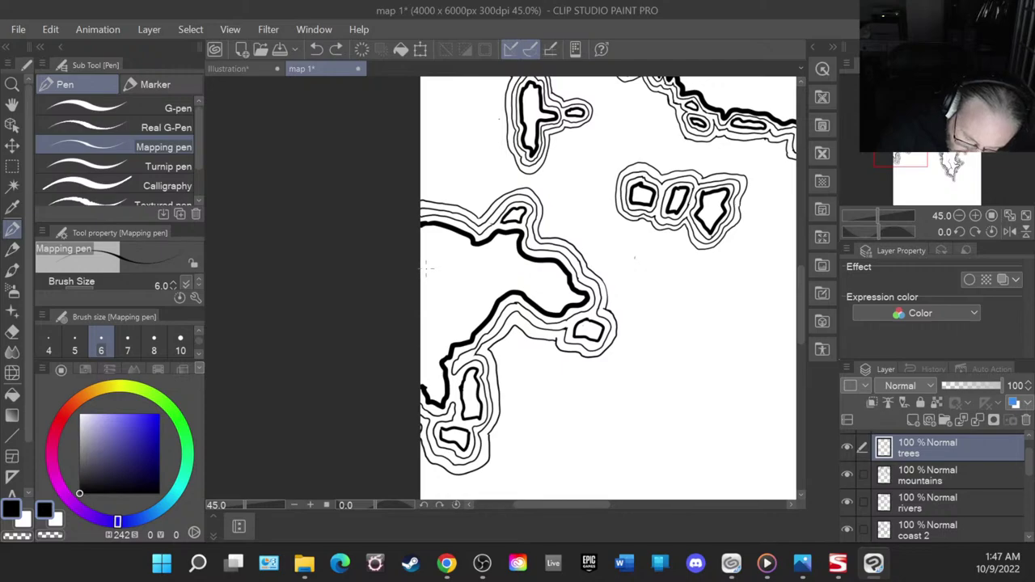
- Draw a group of low hills on the western peninsula and one near its eastern end with brush size 7
key(bracketright)
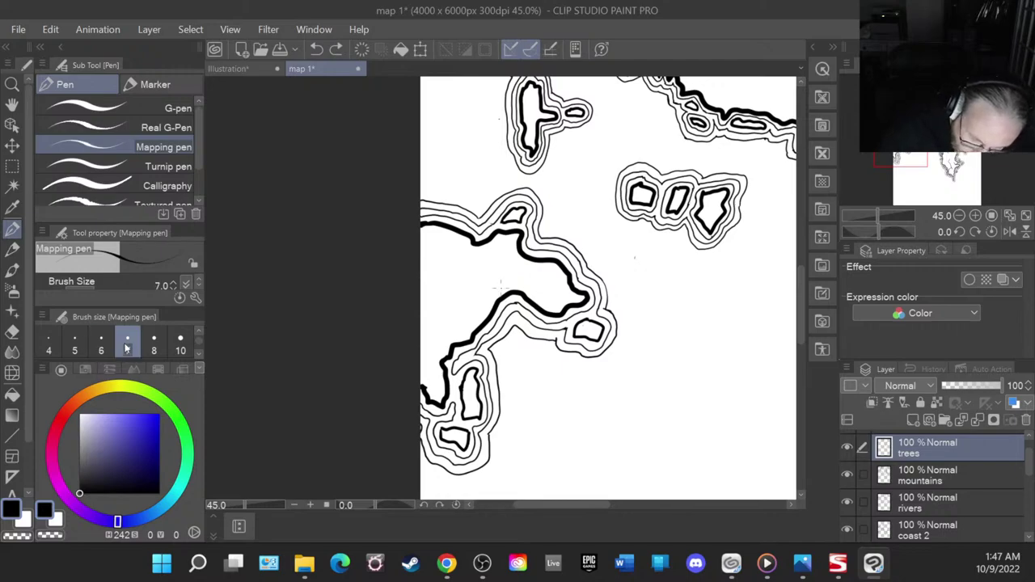
mouse_move(419, 272)
mouse_down()
mouse_move(436, 260)
mouse_move(474, 278)
mouse_move(477, 293)
mouse_move(426, 296)
mouse_move(455, 296)
mouse_move(470, 308)
mouse_move(447, 318)
mouse_move(460, 322)
mouse_up()
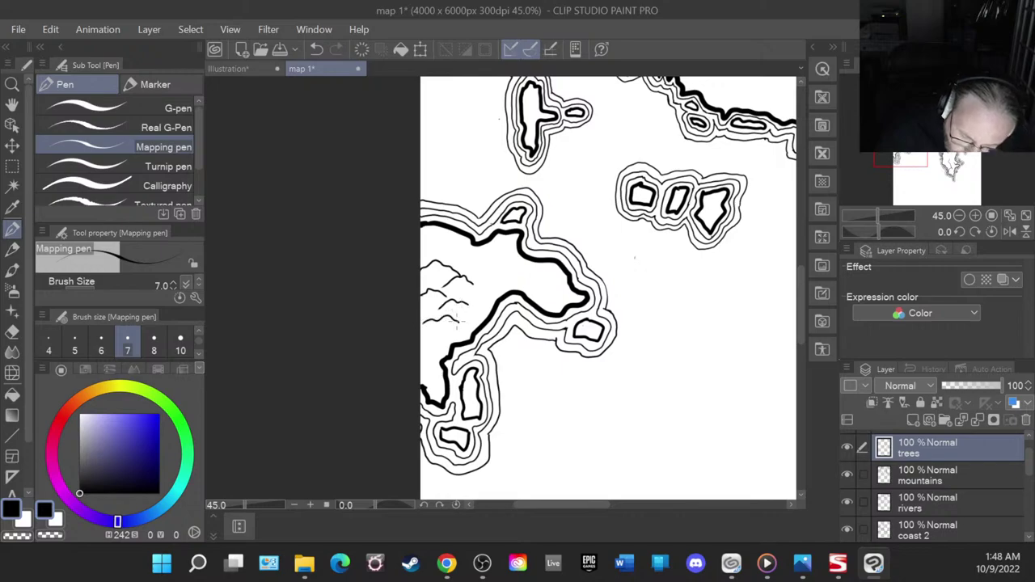
mouse_move(459, 273)
mouse_down()
mouse_move(479, 262)
mouse_move(556, 288)
mouse_up()
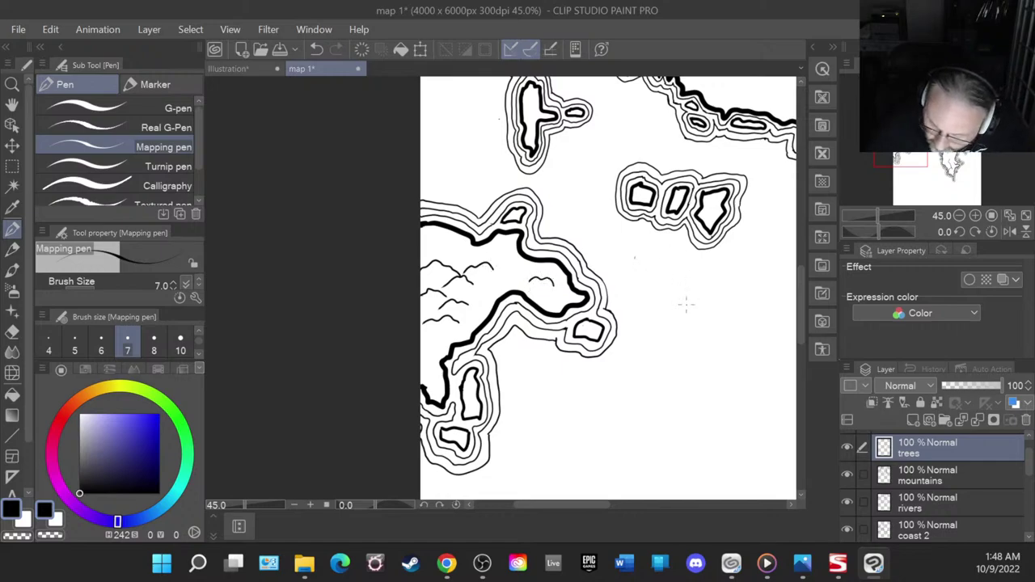
- Draw a small cluster of mountains at the tip of the southern peninsula and shade two of the peaks
drag(919, 135, 970, 157)
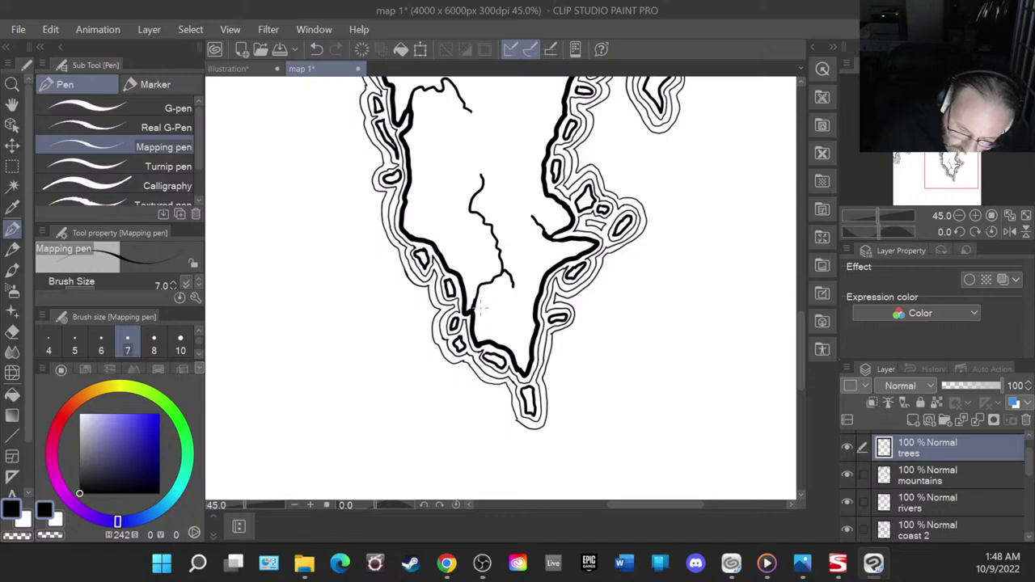
mouse_move(477, 309)
mouse_down()
mouse_move(513, 302)
mouse_move(495, 301)
mouse_move(499, 315)
mouse_move(506, 305)
mouse_move(495, 302)
mouse_up()
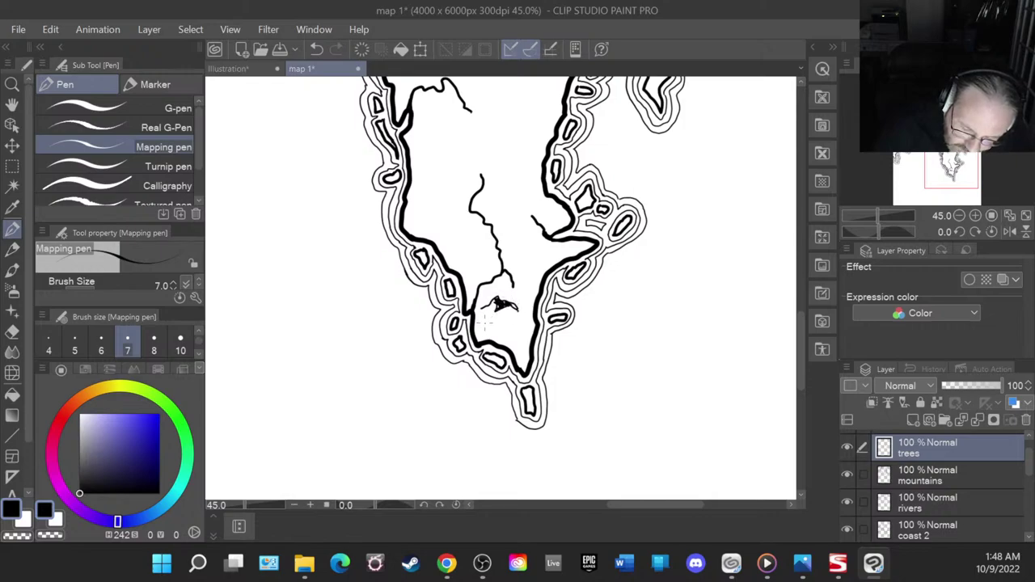
drag(485, 323, 495, 315)
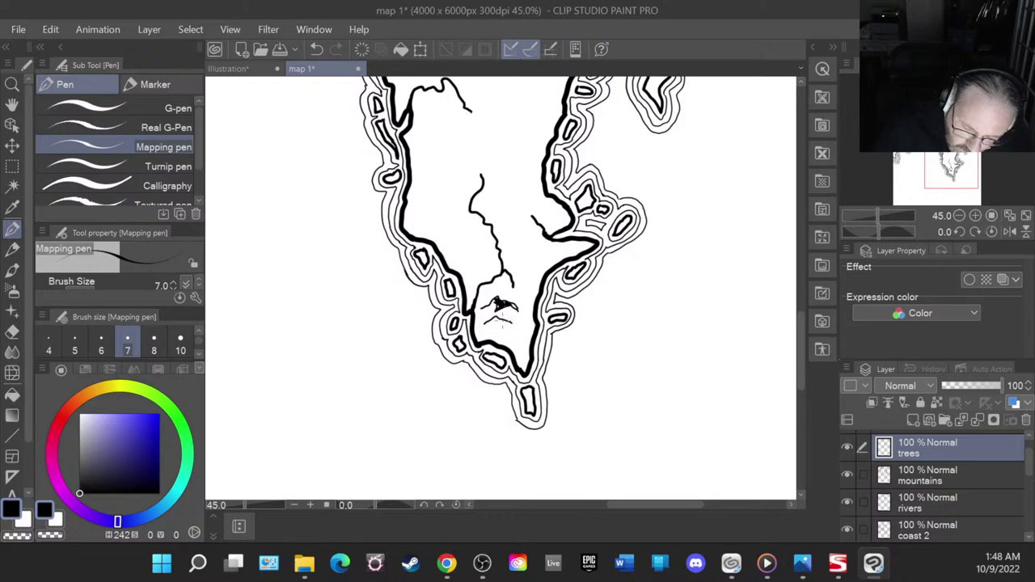
drag(510, 316, 523, 322)
drag(498, 319, 524, 327)
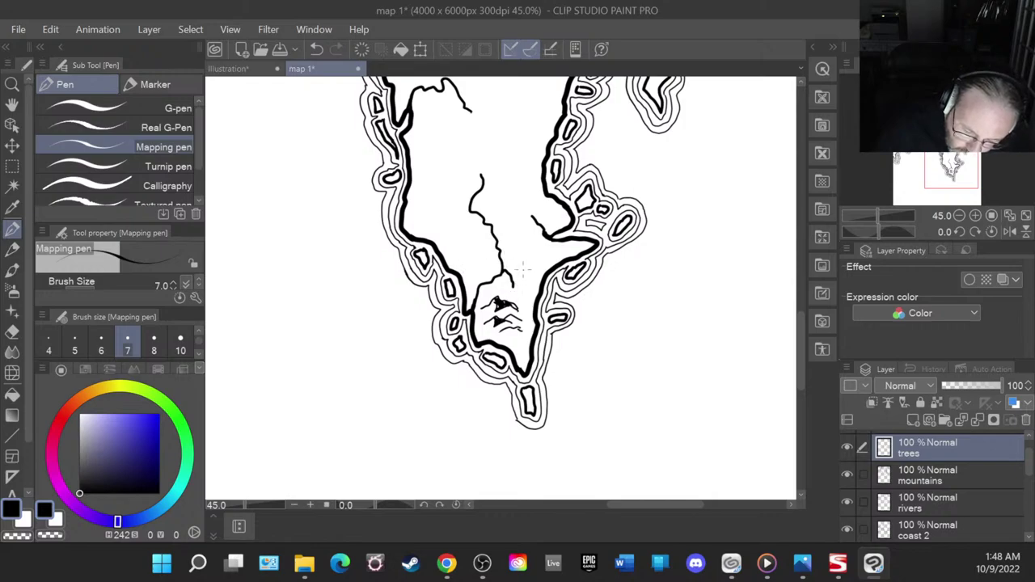
- Draw three small hill outlines between the river and the east coast, just north of the southern tip's mountains
mouse_move(512, 262)
mouse_down()
mouse_move(527, 251)
mouse_move(537, 267)
mouse_move(547, 250)
mouse_up()
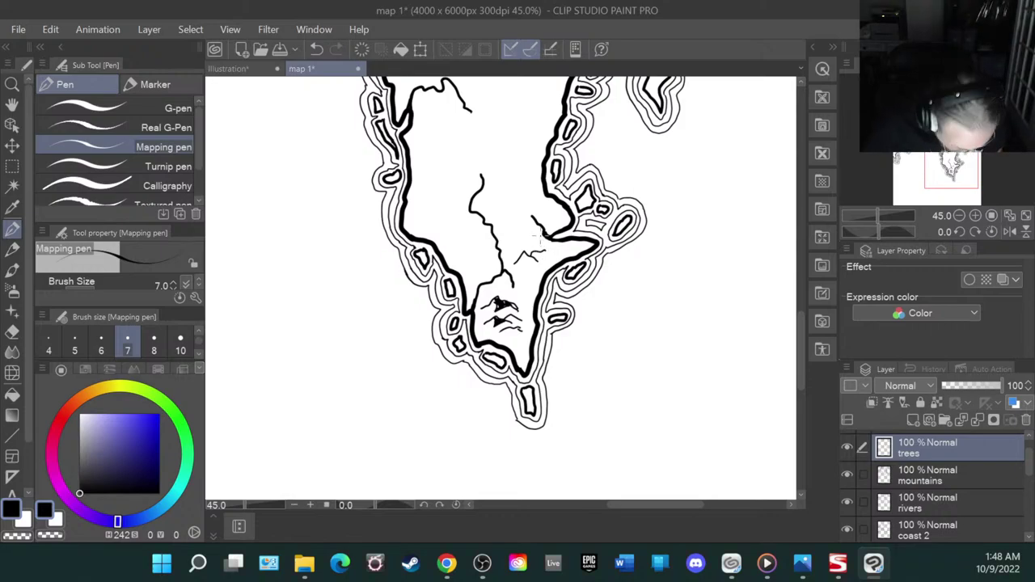
key(ctrl+z)
mouse_move(515, 261)
mouse_down()
mouse_move(524, 252)
mouse_move(535, 263)
mouse_move(515, 245)
mouse_move(535, 247)
mouse_up()
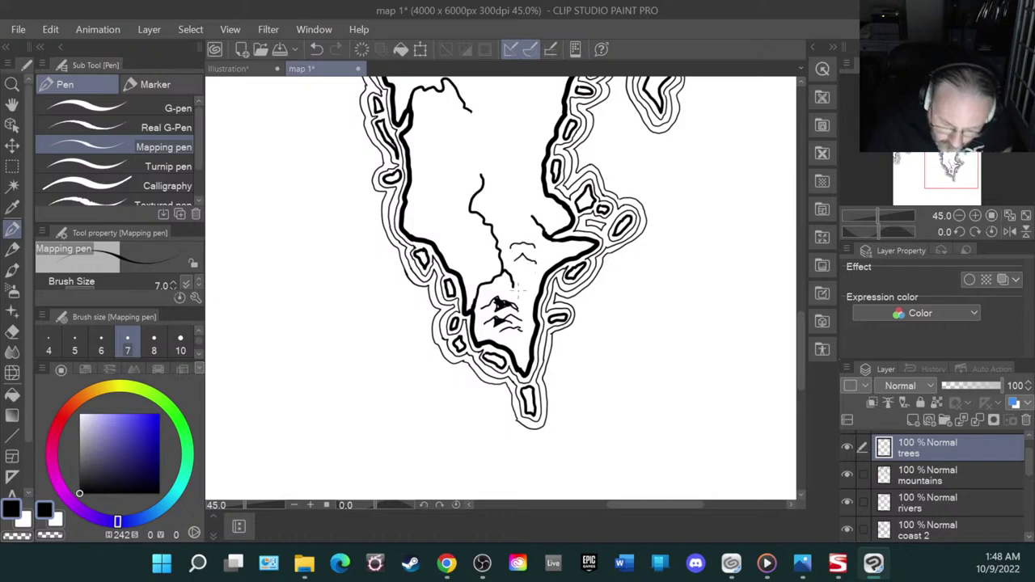
mouse_move(511, 291)
mouse_down()
mouse_move(527, 276)
mouse_move(535, 288)
mouse_up()
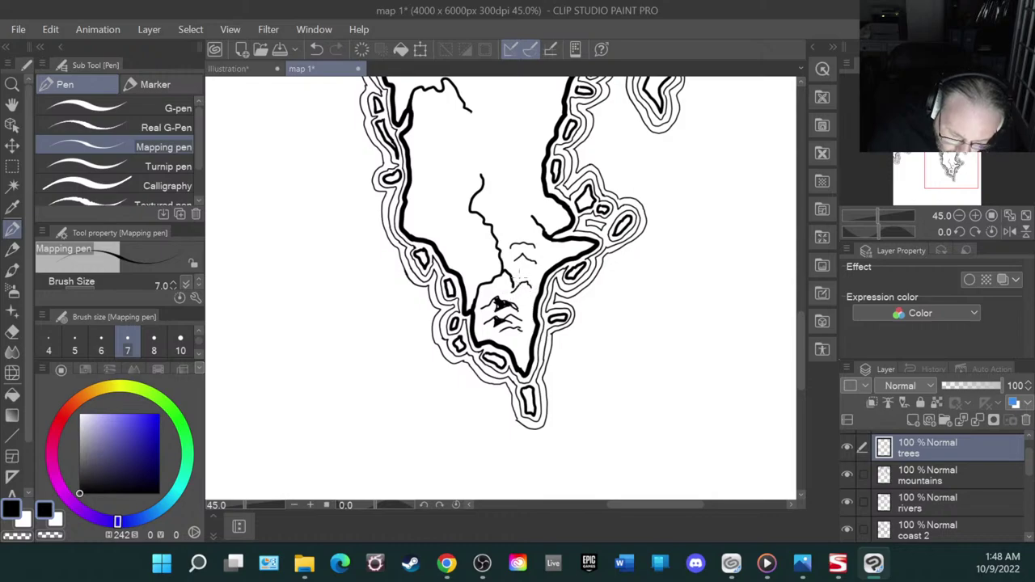
- Erase the river's short southeastern branch on the rivers layer and the two lower hill outlines on the trees layer
click(938, 502)
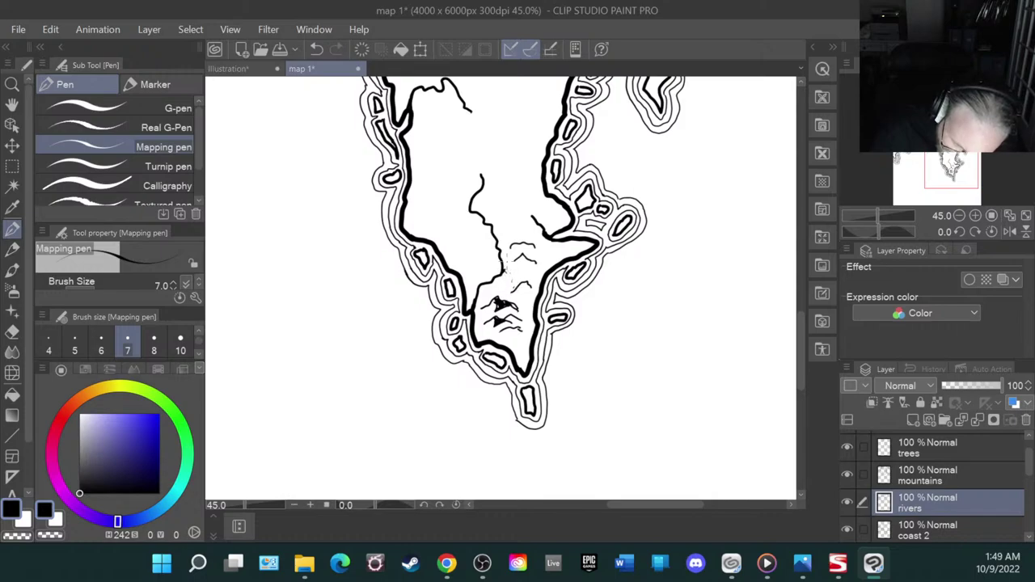
click(938, 477)
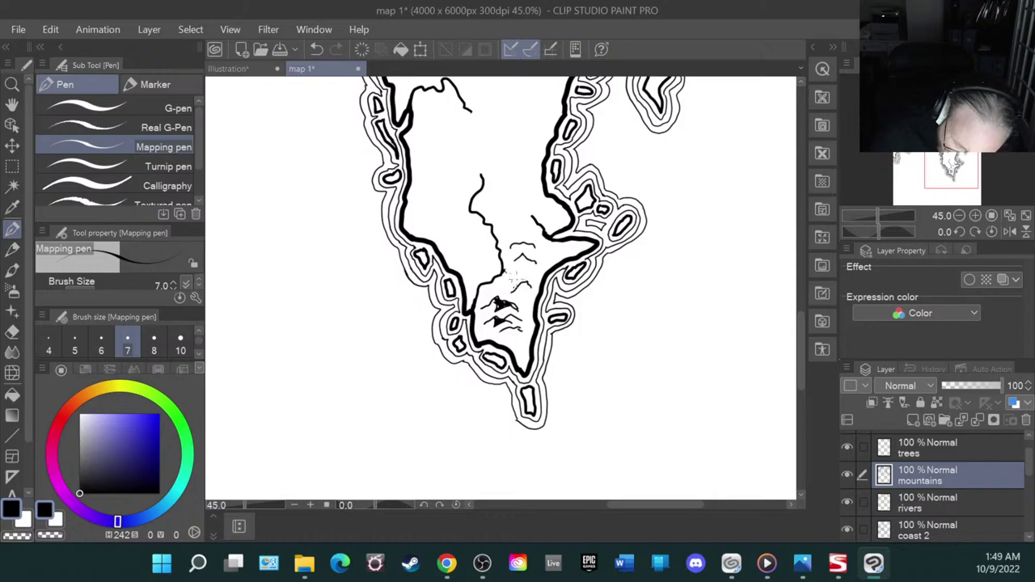
click(929, 500)
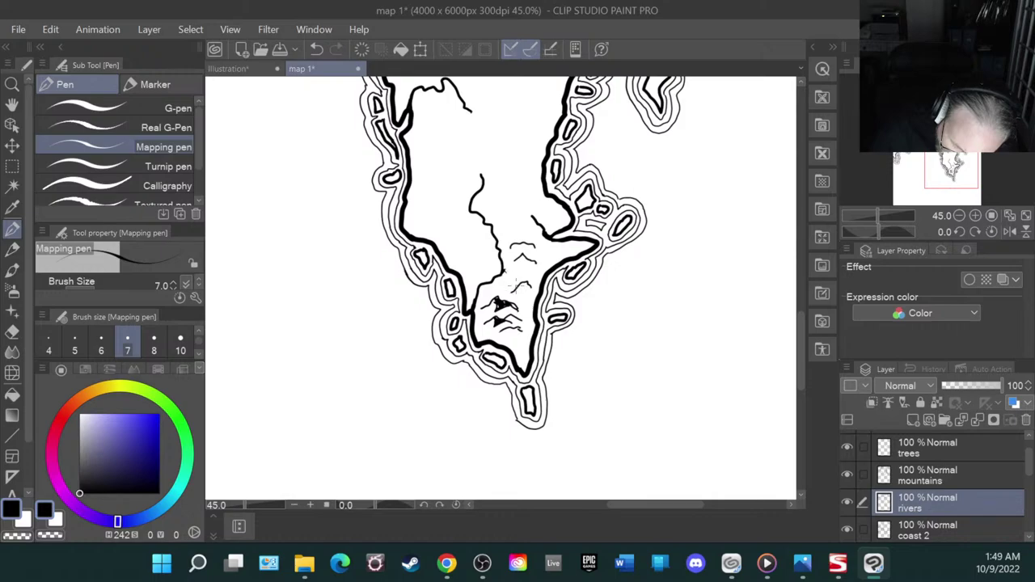
click(939, 480)
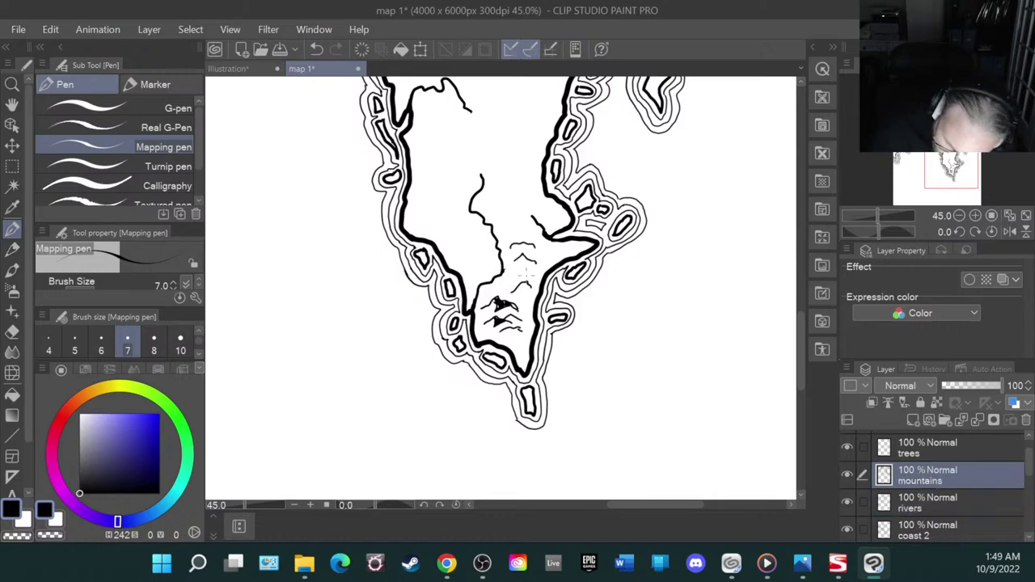
click(945, 450)
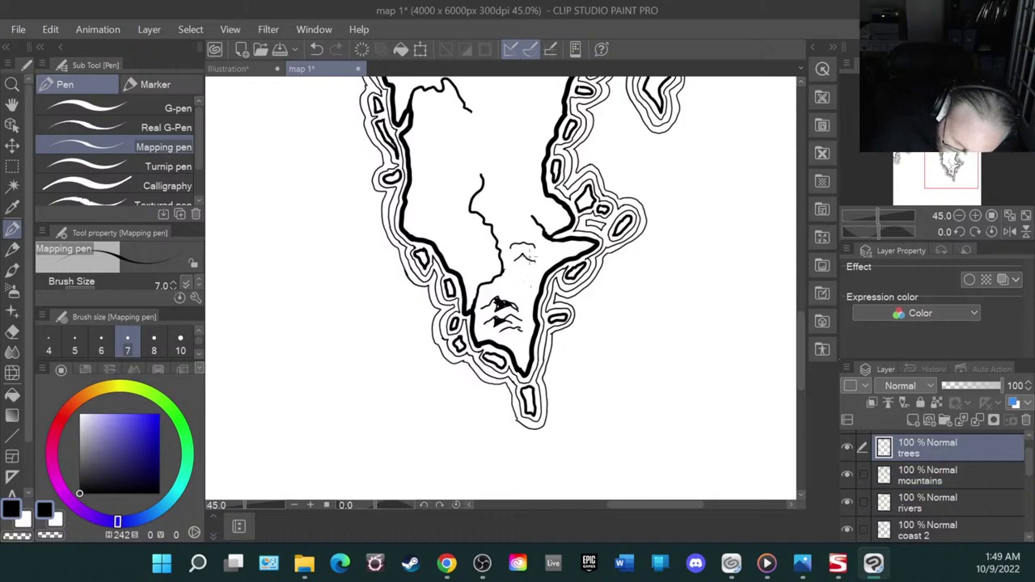
drag(531, 262, 513, 262)
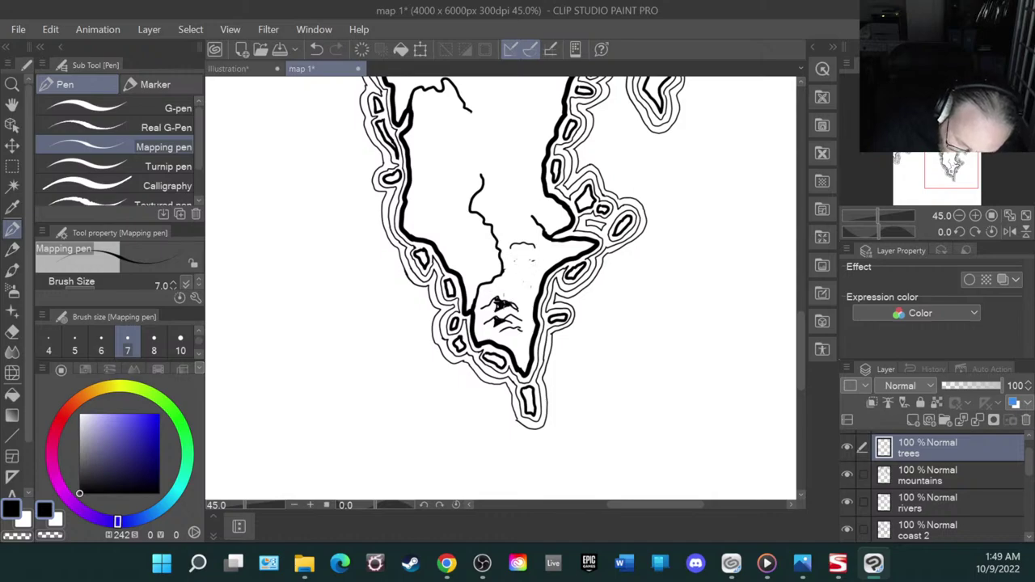
- Draw shaded mountains in the cleared space, linking the southern tip's cluster to the remaining hill outline farther north
mouse_move(503, 302)
mouse_down()
mouse_move(516, 285)
mouse_move(526, 298)
mouse_move(514, 301)
mouse_move(526, 299)
mouse_move(499, 280)
mouse_move(509, 280)
mouse_up()
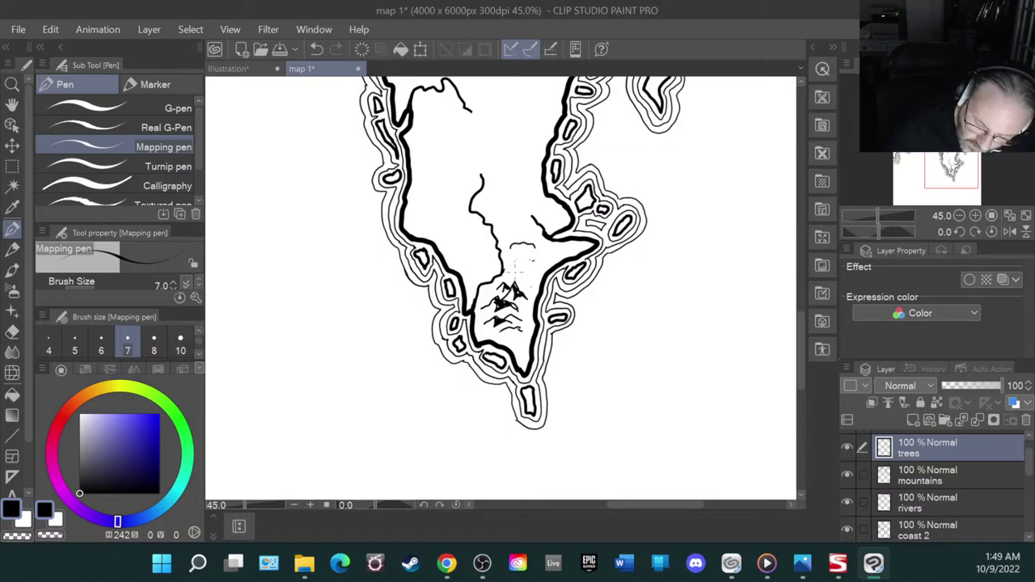
mouse_move(516, 272)
mouse_down()
mouse_move(523, 263)
mouse_move(539, 273)
mouse_move(546, 251)
mouse_move(535, 261)
mouse_up()
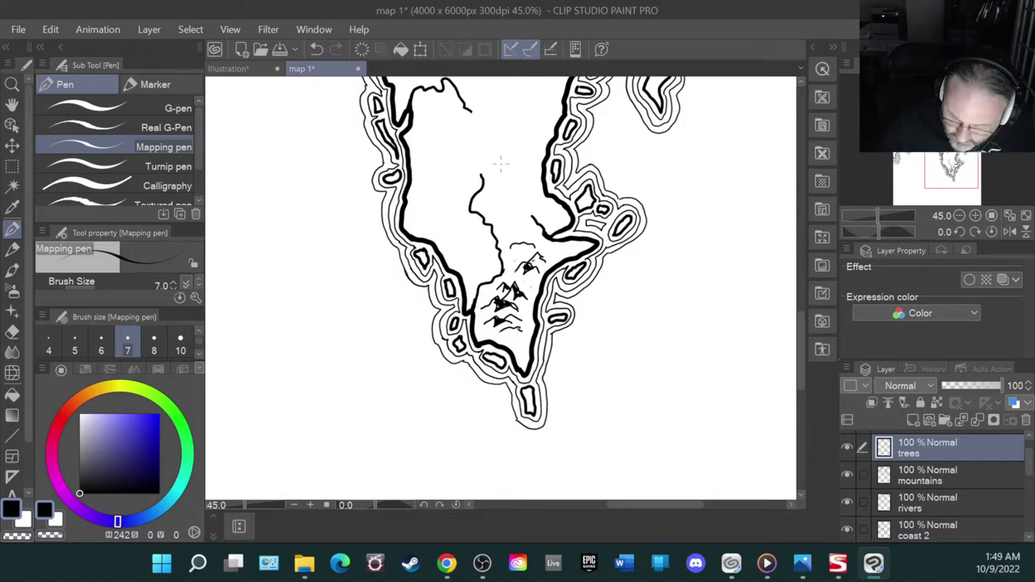
- Draw a cluster of mountain outlines in the open land south of the small forest, near the southern peninsula's east coast
scroll(501, 164, down, 2)
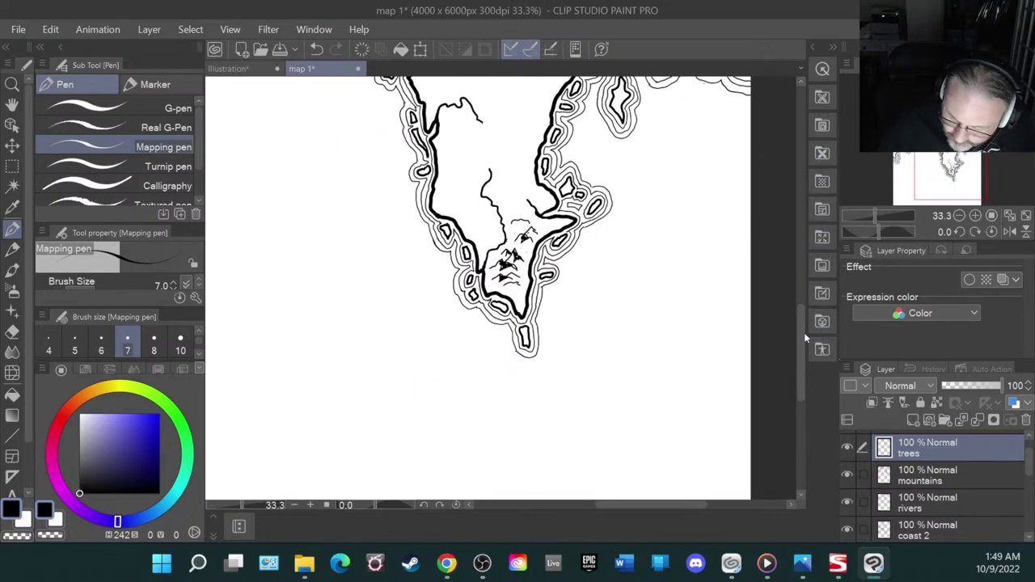
drag(804, 332, 797, 272)
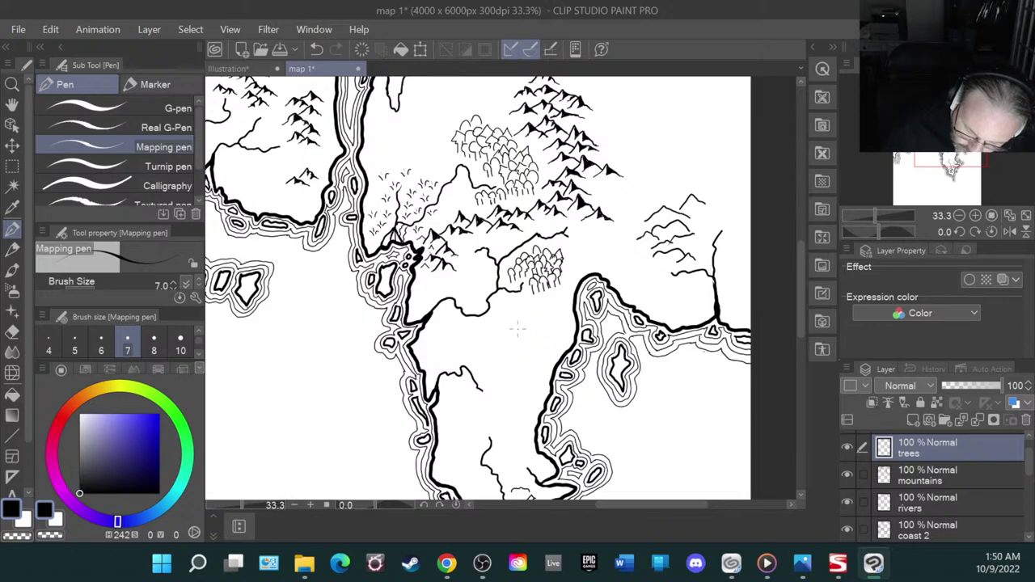
mouse_move(511, 332)
mouse_down()
mouse_move(547, 336)
mouse_move(500, 341)
mouse_move(514, 353)
mouse_move(526, 337)
mouse_move(531, 351)
mouse_move(499, 360)
mouse_move(534, 363)
mouse_move(546, 341)
mouse_move(516, 366)
mouse_move(538, 366)
mouse_move(508, 372)
mouse_up()
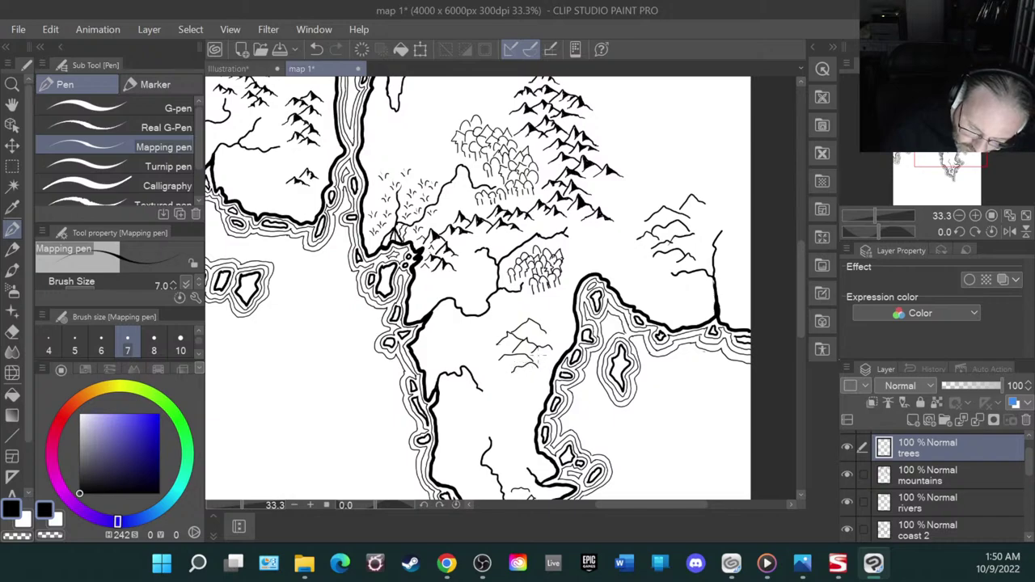
- Shade the eastern faces of the upper peaks in the new mountain cluster, filling the northernmost peak solid black
drag(531, 321, 532, 332)
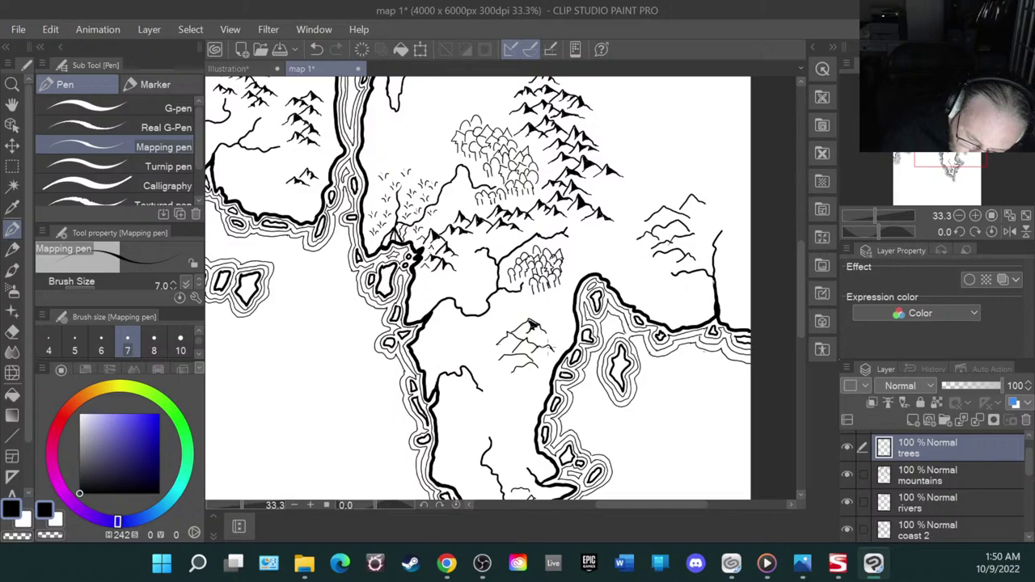
mouse_move(540, 343)
mouse_down()
mouse_move(558, 349)
mouse_move(519, 351)
mouse_move(528, 353)
mouse_up()
scroll(533, 348, up, 2)
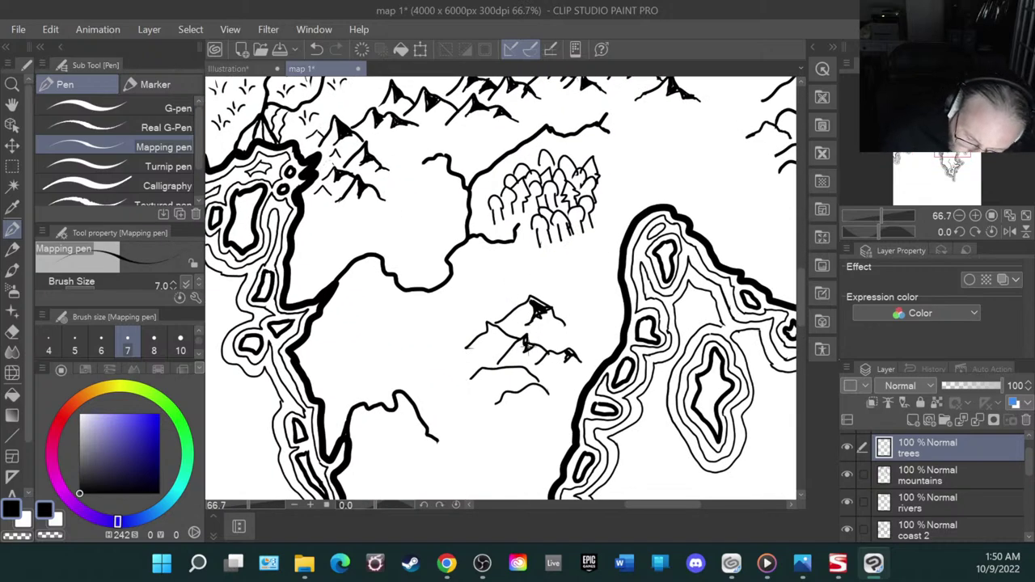
drag(529, 347, 528, 353)
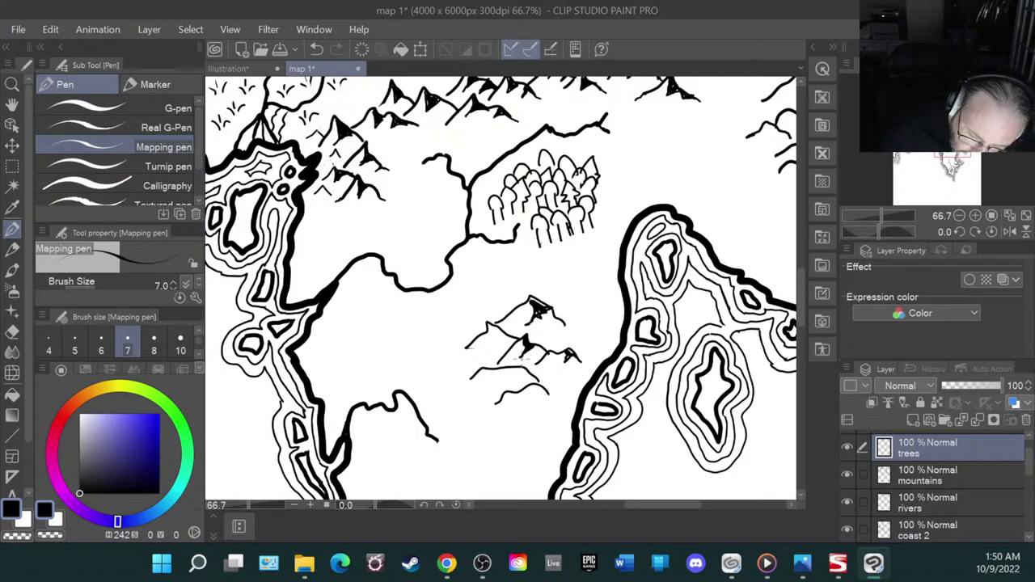
mouse_move(498, 318)
mouse_down()
mouse_move(489, 346)
mouse_move(490, 337)
mouse_move(502, 346)
mouse_move(480, 337)
mouse_move(491, 337)
mouse_up()
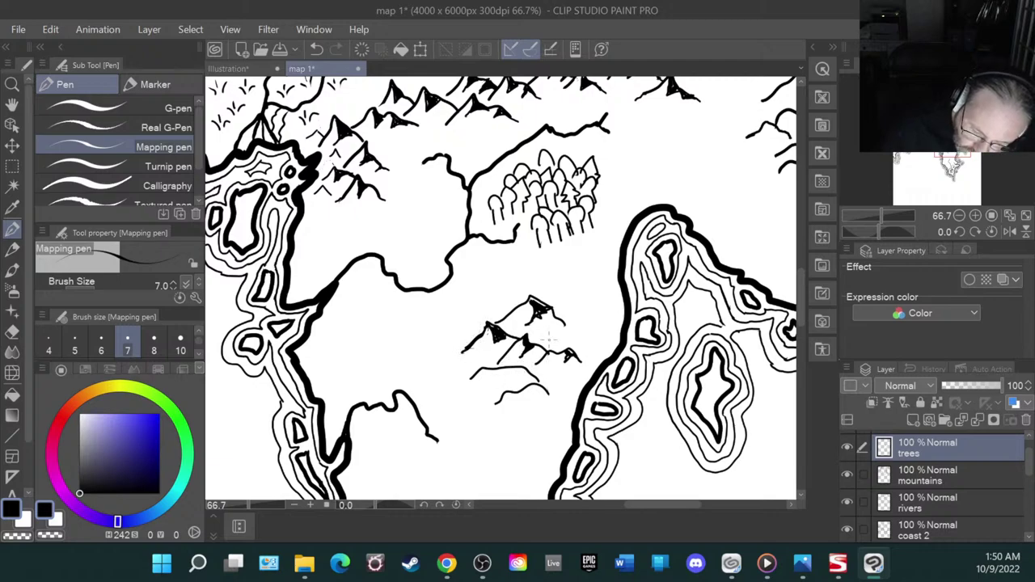
drag(576, 348, 566, 362)
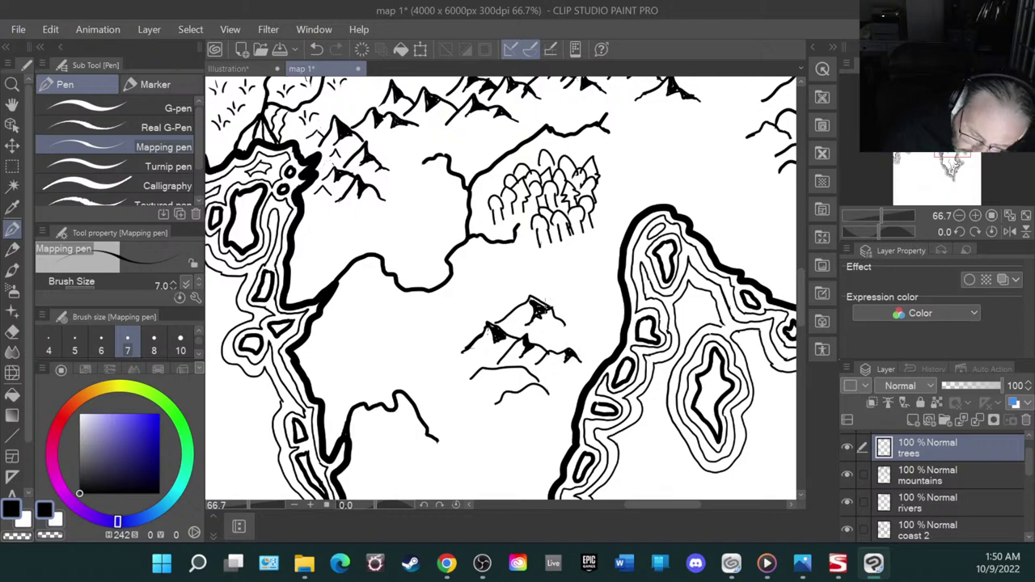
drag(533, 300, 541, 322)
mouse_move(553, 306)
mouse_down()
mouse_move(560, 320)
mouse_move(533, 329)
mouse_up()
drag(547, 320, 532, 332)
mouse_move(541, 317)
mouse_down()
mouse_move(529, 328)
mouse_move(535, 322)
mouse_up()
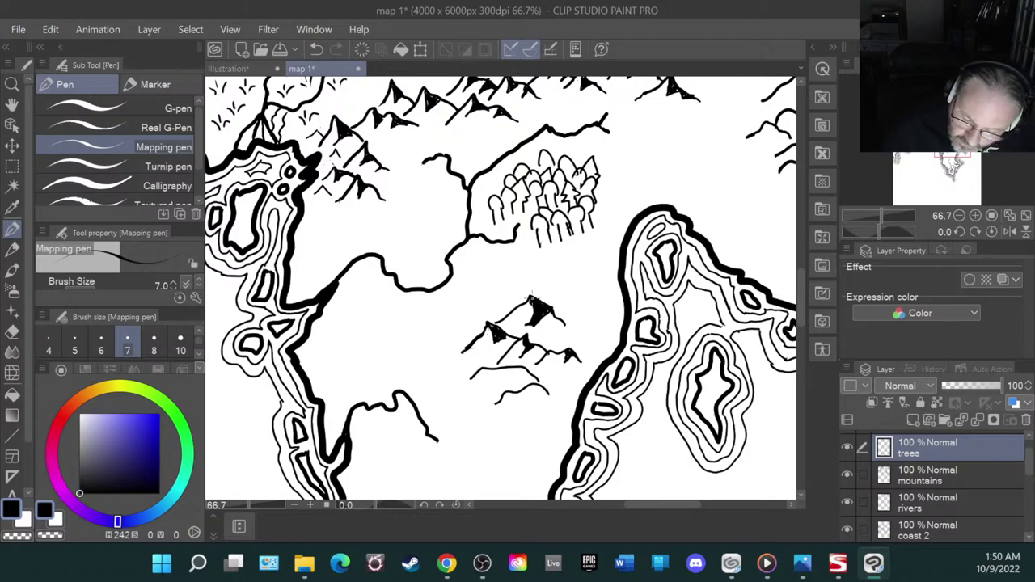
- Add more trees along the northern and eastern edges of the small forest above the new mountains
drag(533, 236, 544, 237)
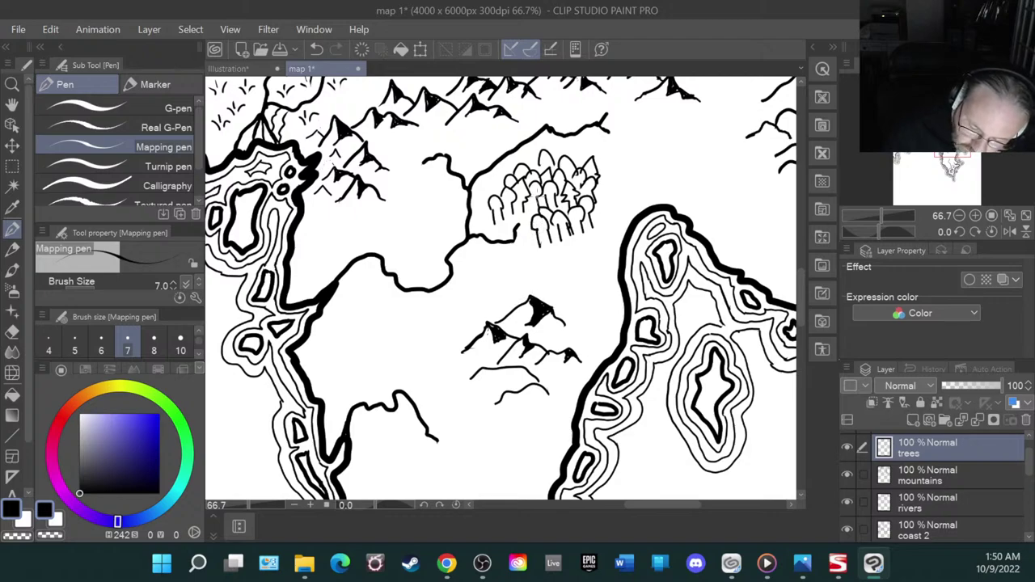
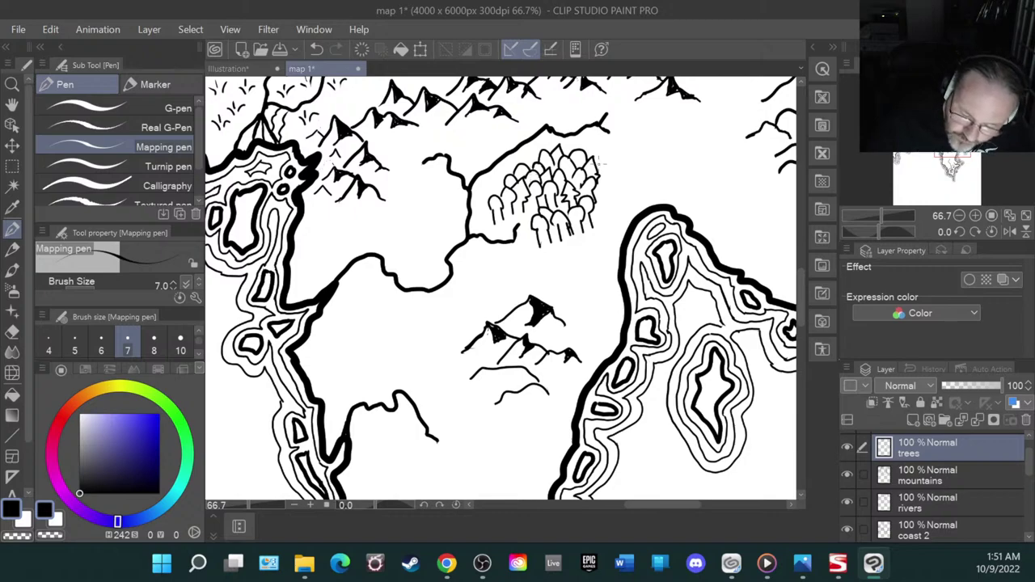
mouse_move(597, 160)
mouse_down()
mouse_move(615, 172)
mouse_move(614, 209)
mouse_move(596, 202)
mouse_up()
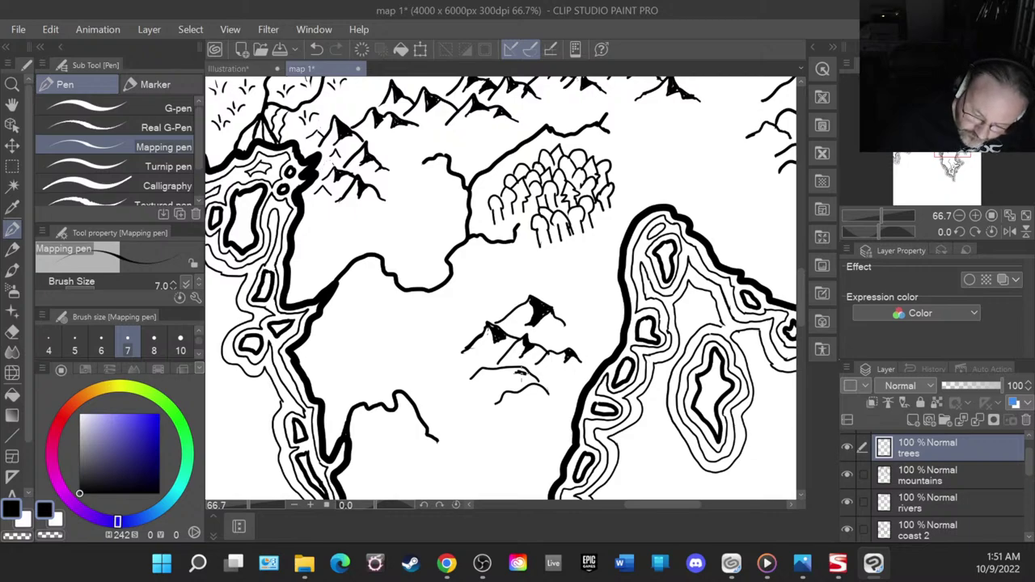
- Shade the two lowest mountains of the cluster and touch up the slopes of the upper peaks
mouse_move(529, 373)
mouse_down()
mouse_move(500, 375)
mouse_move(537, 392)
mouse_move(531, 399)
mouse_move(530, 390)
mouse_move(555, 399)
mouse_move(507, 397)
mouse_move(517, 403)
mouse_move(458, 358)
mouse_up()
drag(493, 322, 492, 337)
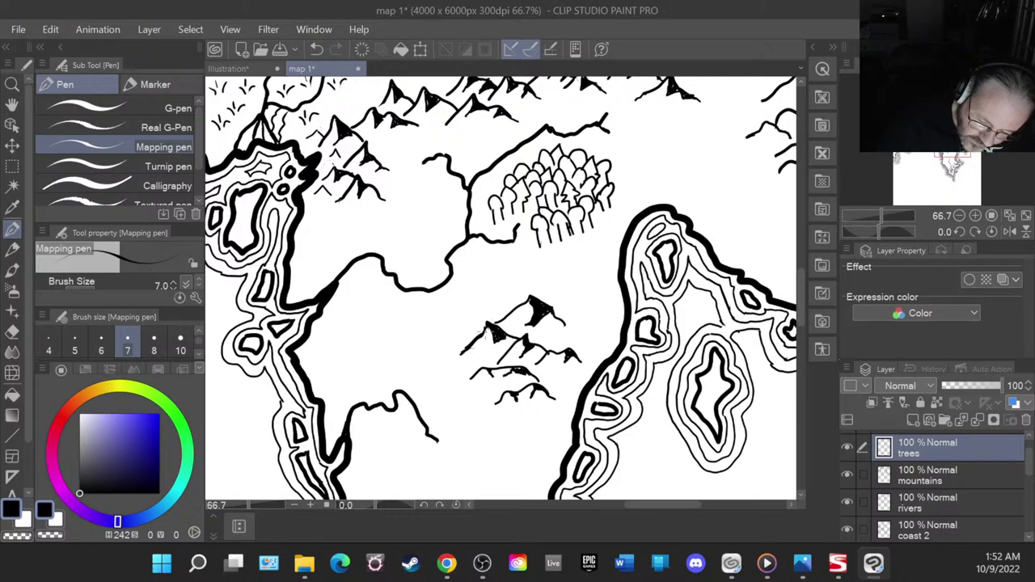
mouse_move(519, 337)
mouse_down()
mouse_move(500, 340)
mouse_move(507, 346)
mouse_up()
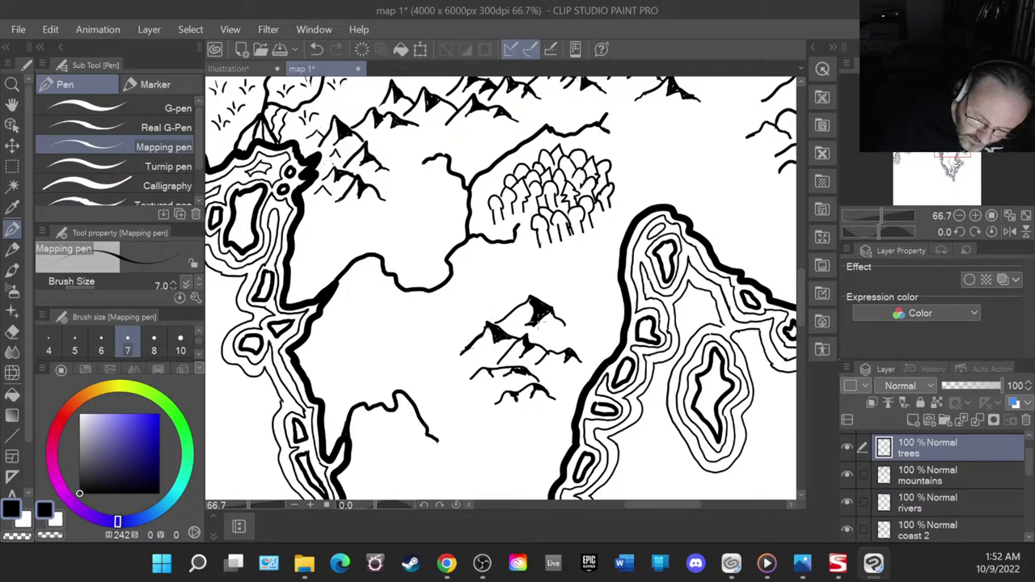
mouse_move(540, 316)
mouse_down()
mouse_move(530, 326)
mouse_move(550, 319)
mouse_up()
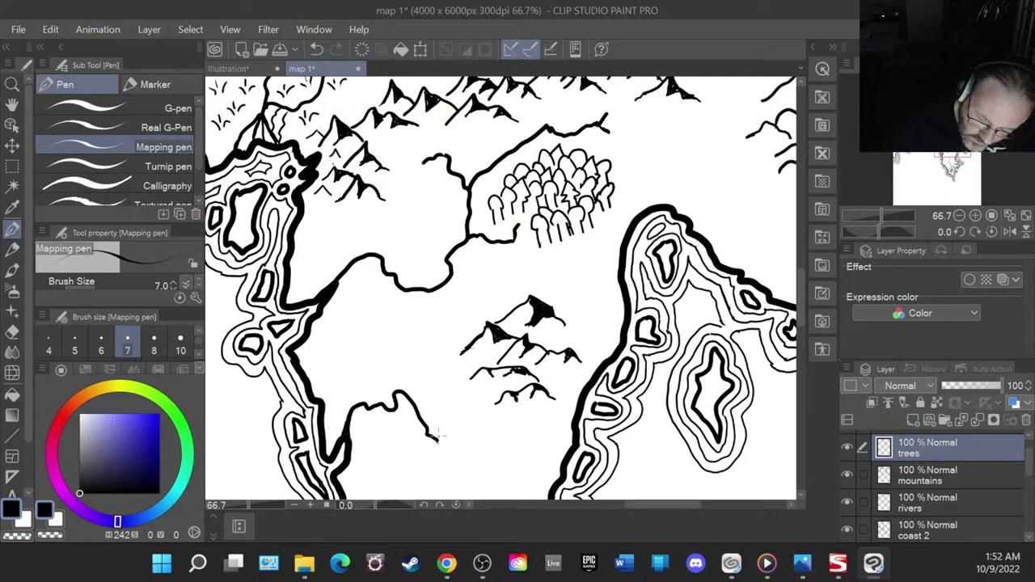
- Extend the west-coast river east toward the new mountains and add two branches running up to their foothills
drag(435, 439, 459, 453)
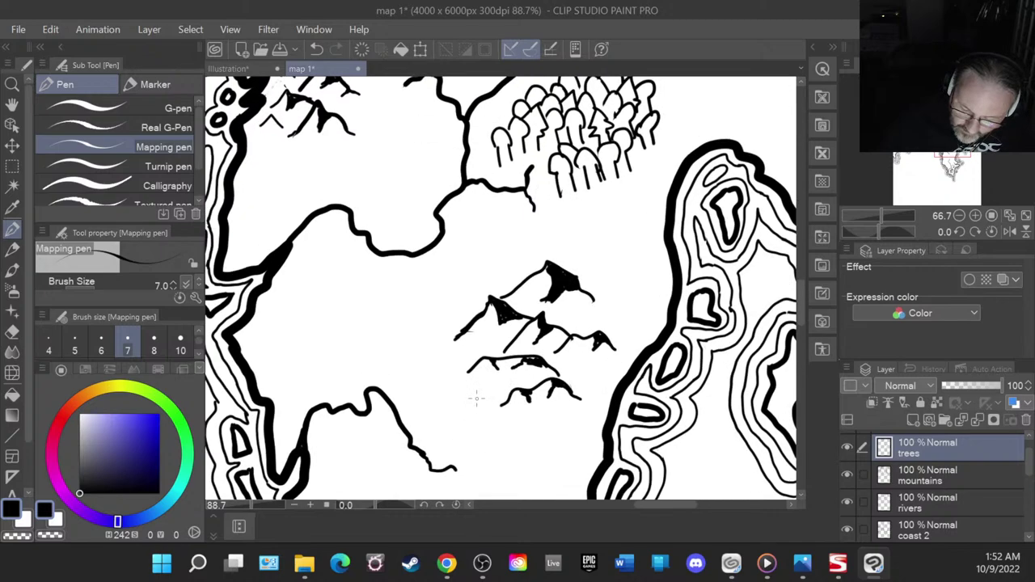
scroll(474, 398, up, 2)
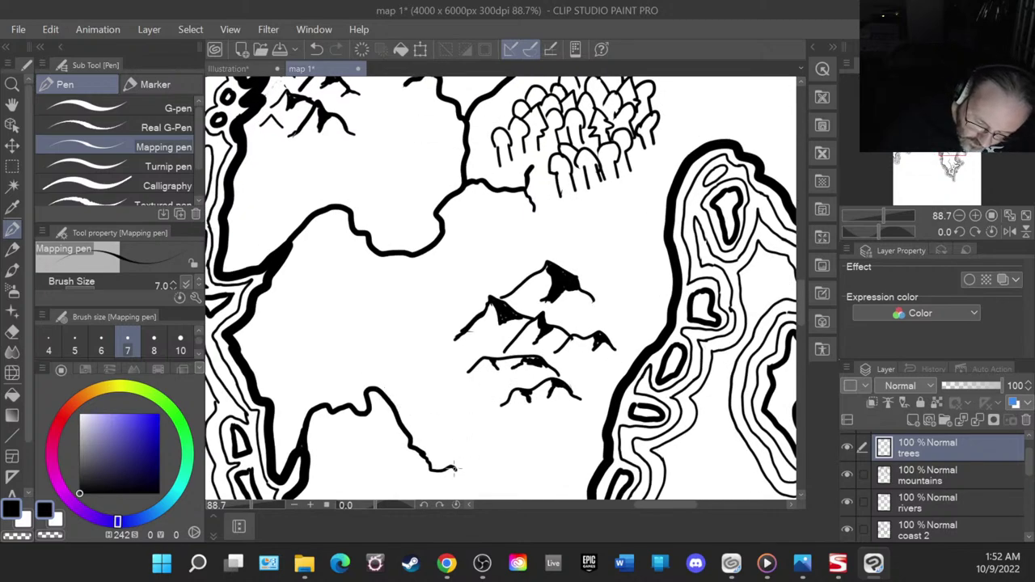
drag(454, 469, 508, 430)
mouse_move(407, 437)
mouse_down()
mouse_move(405, 421)
mouse_move(458, 395)
mouse_up()
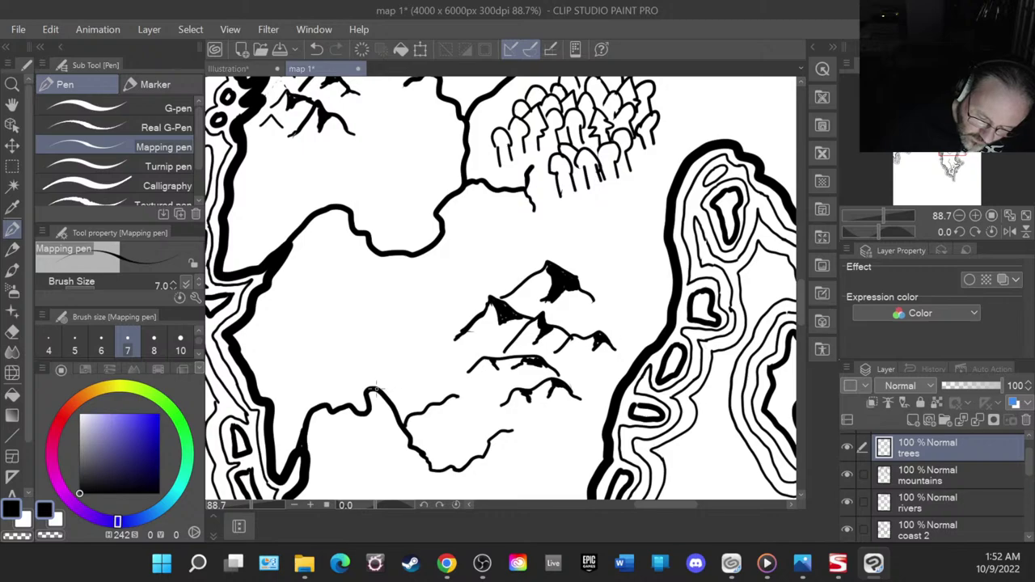
mouse_move(372, 390)
mouse_down()
mouse_move(369, 371)
mouse_move(388, 353)
mouse_move(398, 368)
mouse_move(418, 361)
mouse_up()
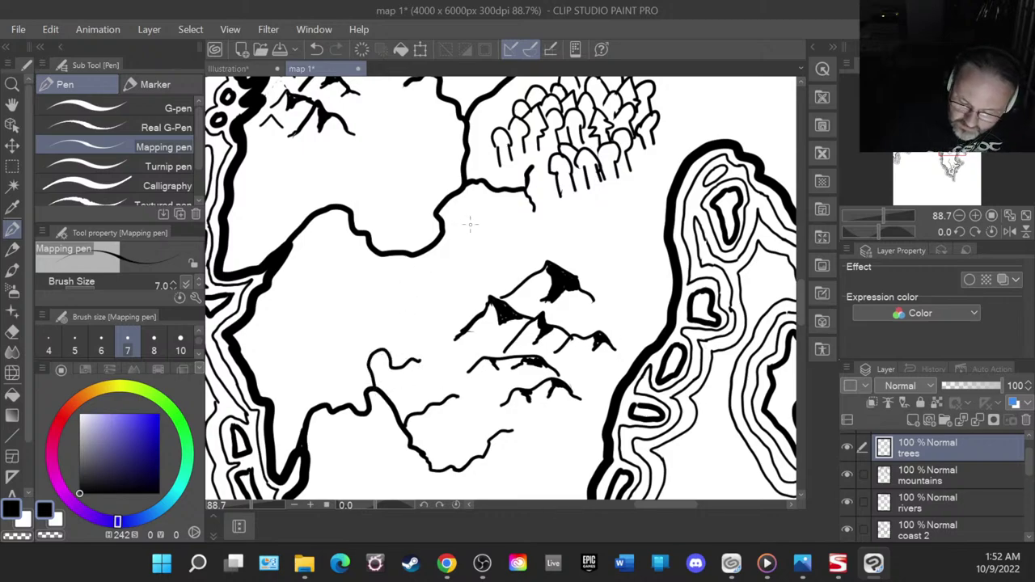
- Extend the river north of the small forest eastward, below the large mountain range, with a thin winding line
scroll(470, 224, down, 3)
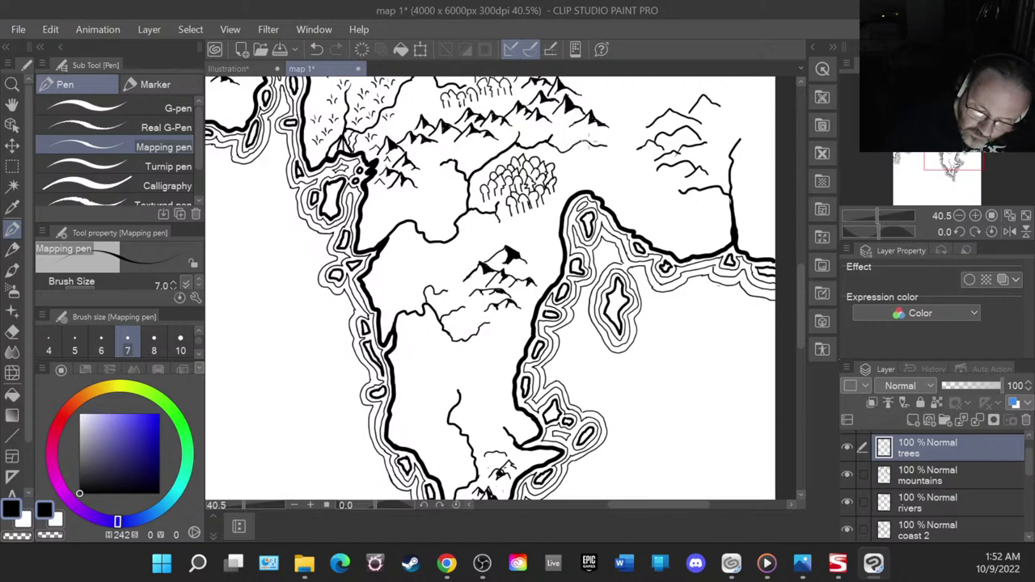
drag(588, 139, 577, 150)
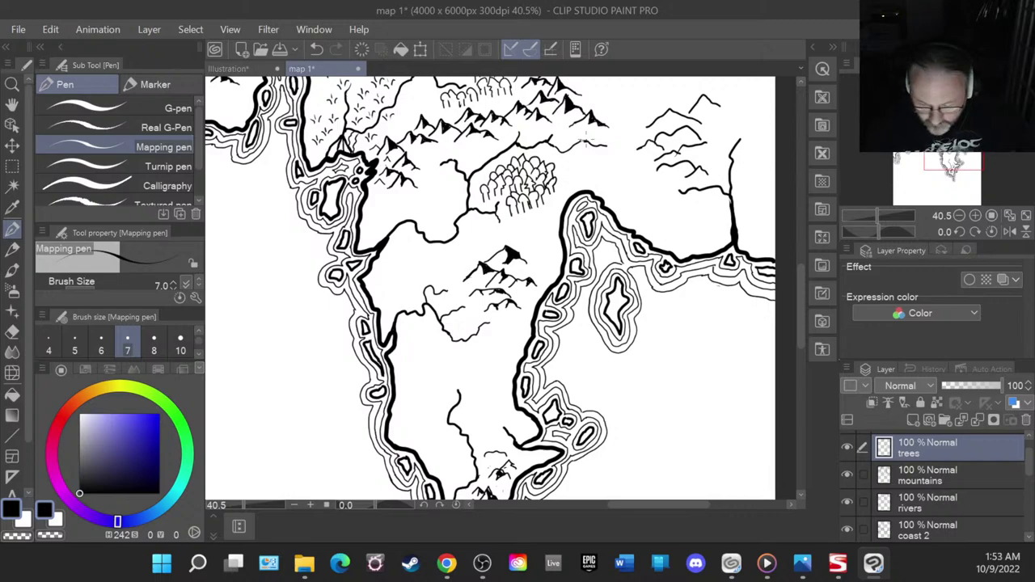
- Lengthen the short river branches just north of the small round forest with the Mapping pen and save the map
scroll(584, 142, up, 5)
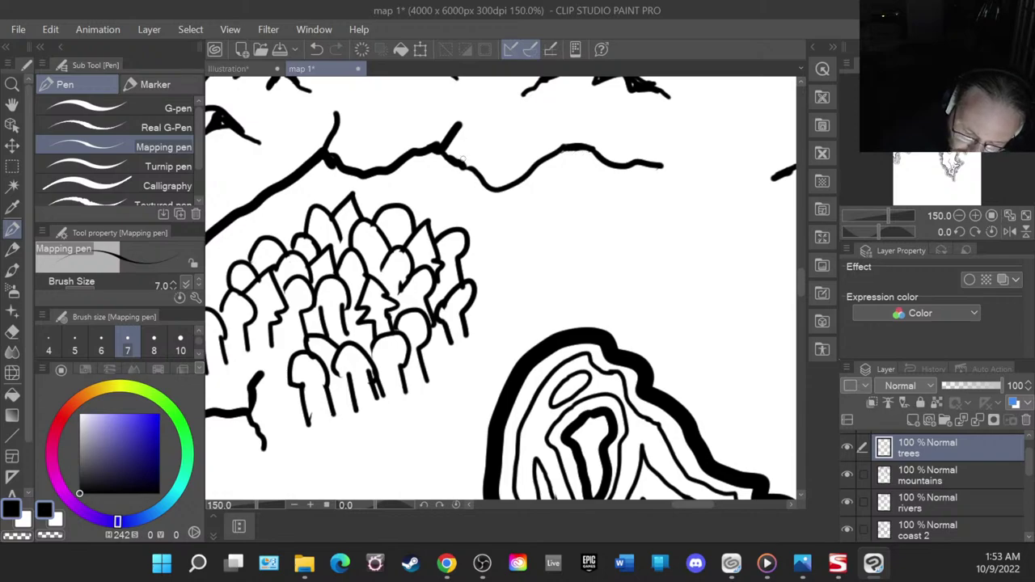
drag(455, 130, 479, 106)
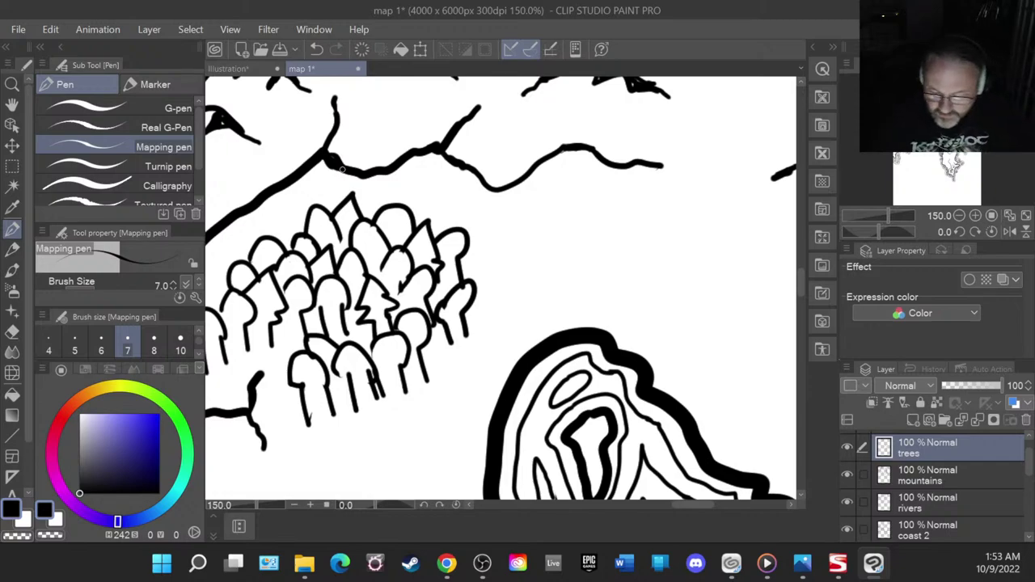
key(ctrl+s)
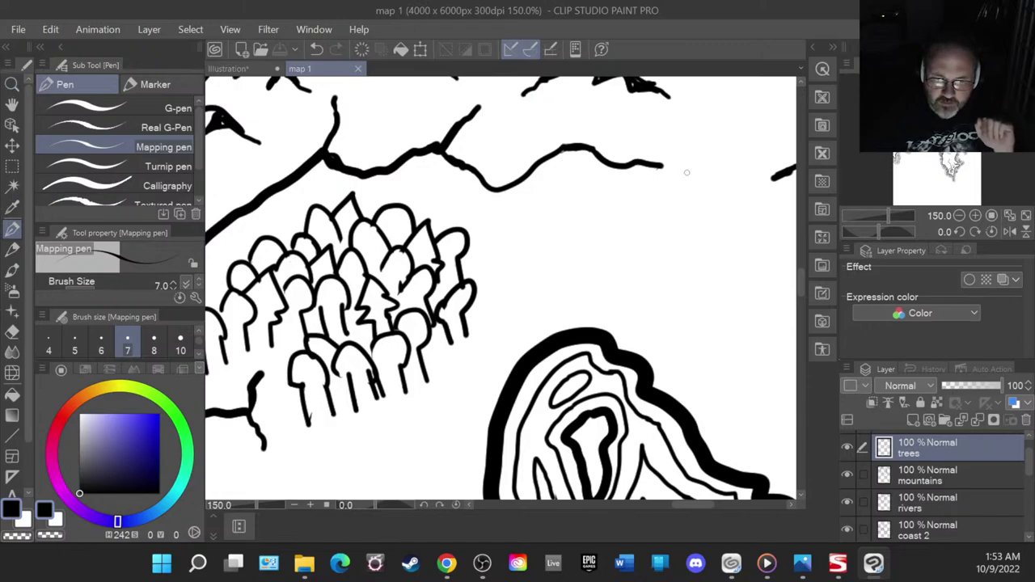
- Draw more rounded treetops along the upper edge of the forest west of the eastern mountain range, reducing the brush size to 6
scroll(574, 311, down, 1)
scroll(573, 311, down, 4)
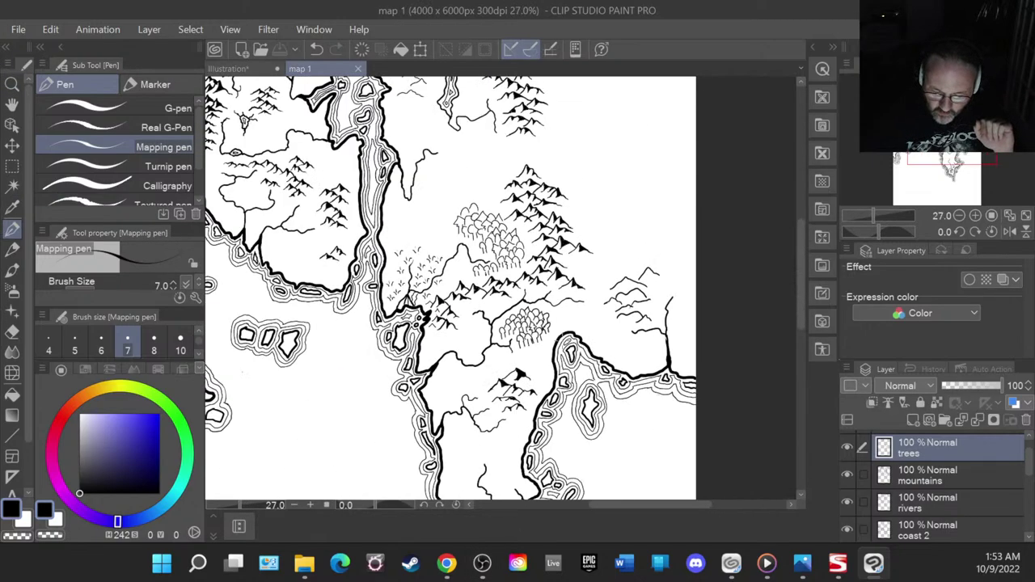
scroll(413, 119, down, 2)
scroll(412, 120, up, 3)
scroll(412, 120, down, 4)
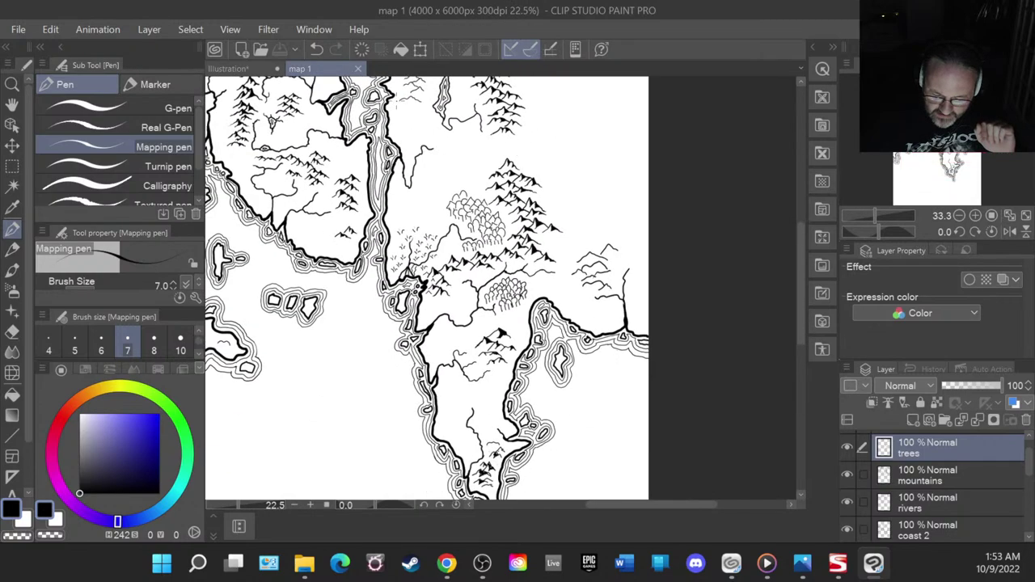
scroll(800, 287, up, 3)
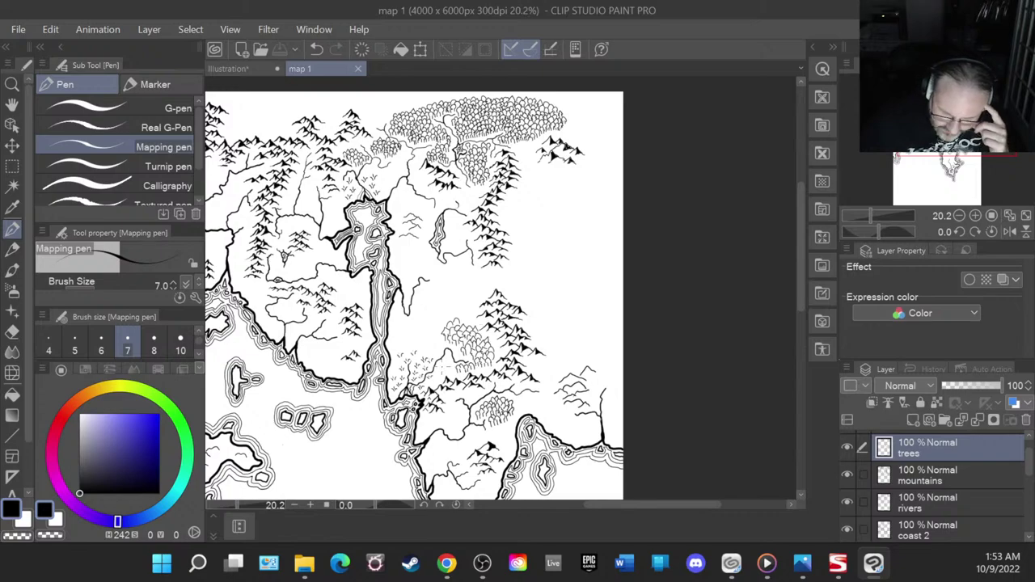
scroll(466, 370, up, 6)
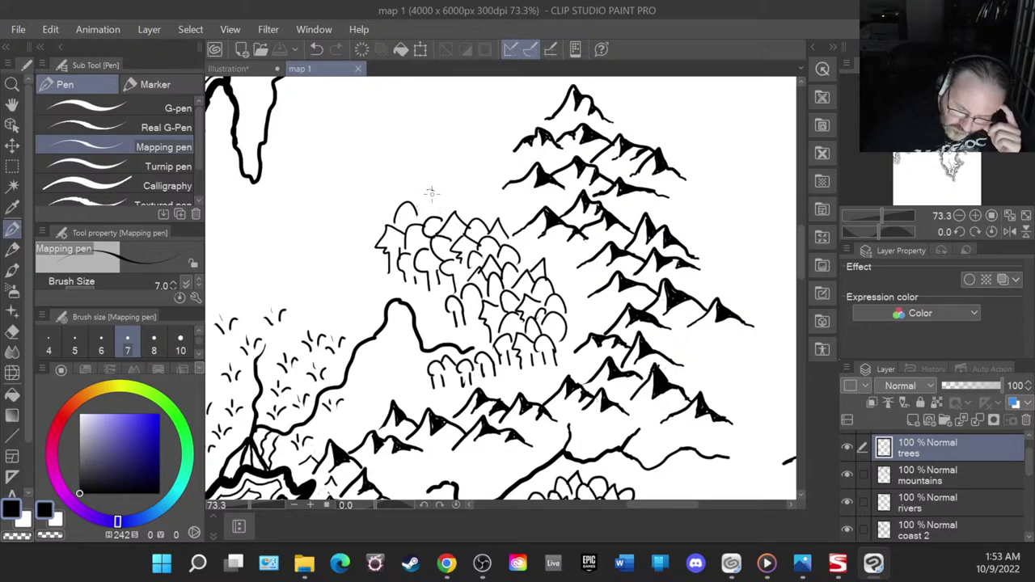
mouse_move(427, 190)
mouse_down()
mouse_move(413, 224)
mouse_move(400, 224)
mouse_move(424, 206)
mouse_move(441, 220)
mouse_up()
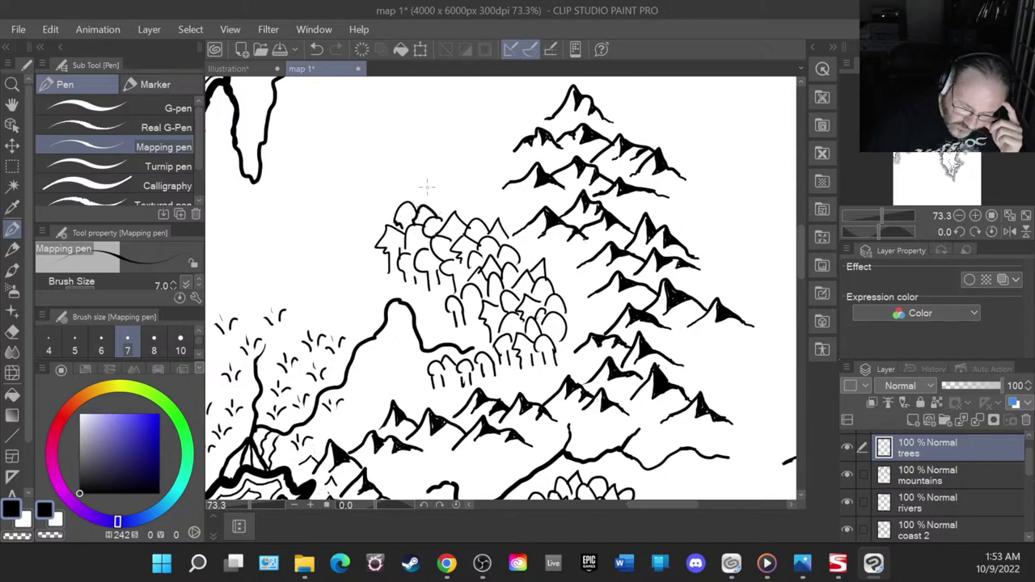
key(bracketleft)
mouse_move(467, 223)
mouse_down()
mouse_move(463, 207)
mouse_move(497, 222)
mouse_up()
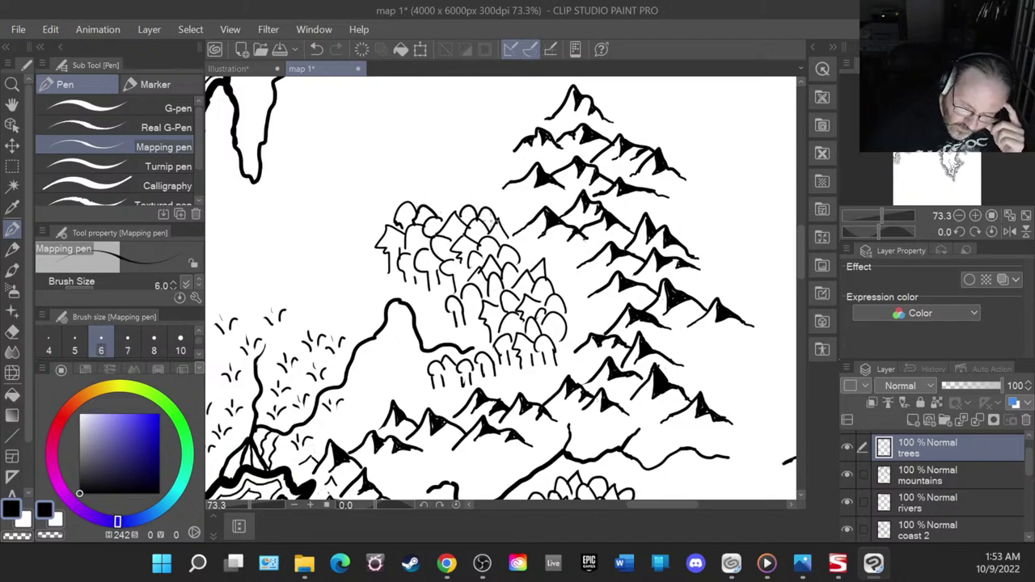
mouse_move(432, 212)
mouse_down()
mouse_move(447, 198)
mouse_move(459, 213)
mouse_up()
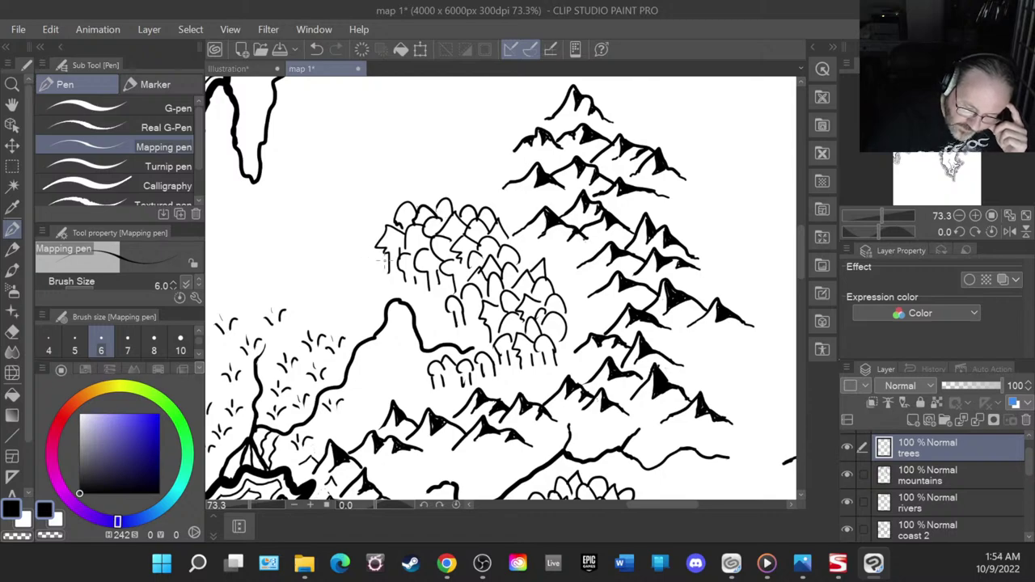
- Add a small tree at the same forest's western edge and extra trunk lines beneath its lower rows of trees
drag(381, 260, 378, 286)
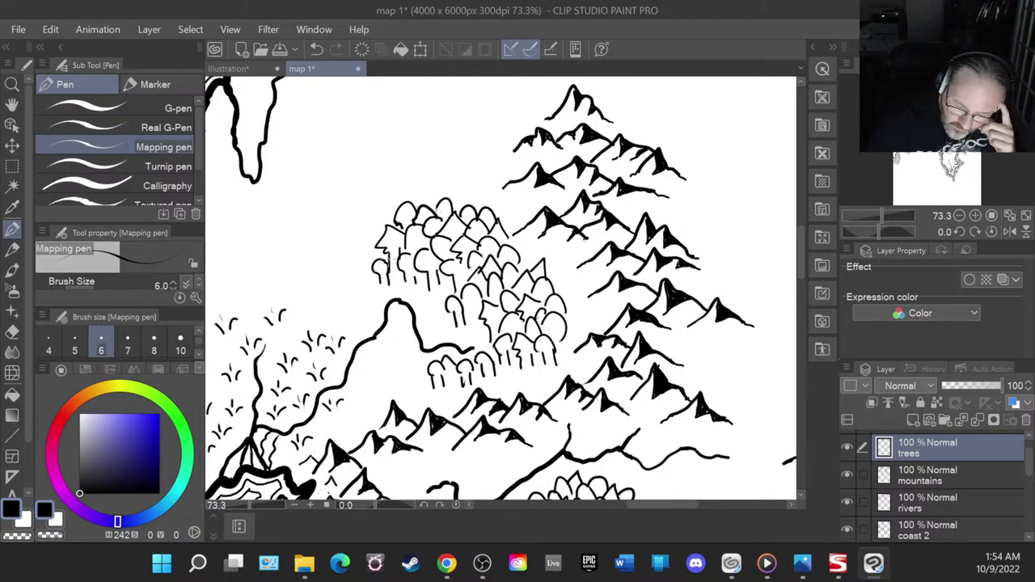
mouse_move(419, 279)
mouse_down()
mouse_move(416, 244)
mouse_move(418, 261)
mouse_move(459, 252)
mouse_move(462, 278)
mouse_up()
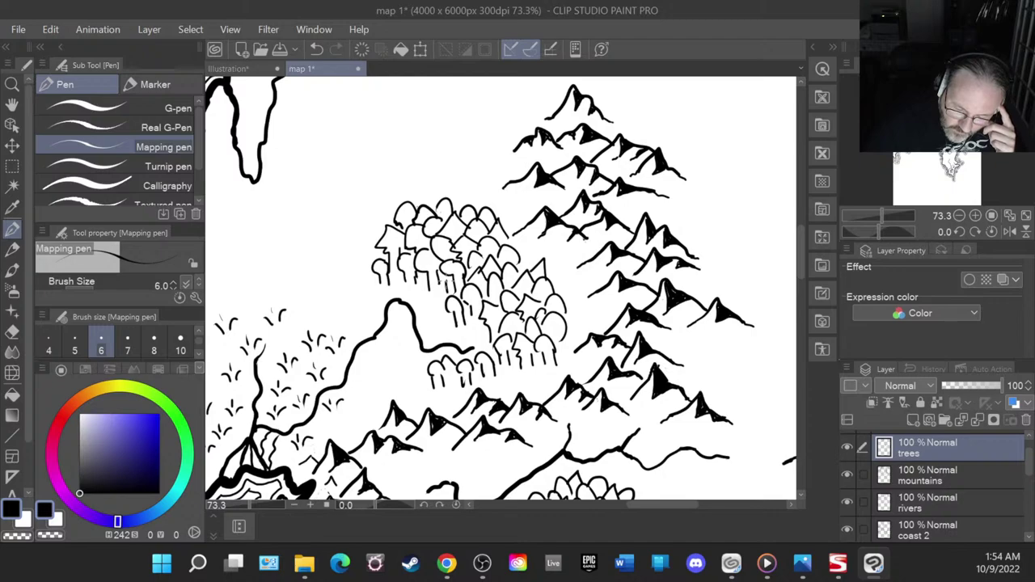
mouse_move(418, 275)
mouse_down()
mouse_move(419, 284)
mouse_move(397, 284)
mouse_up()
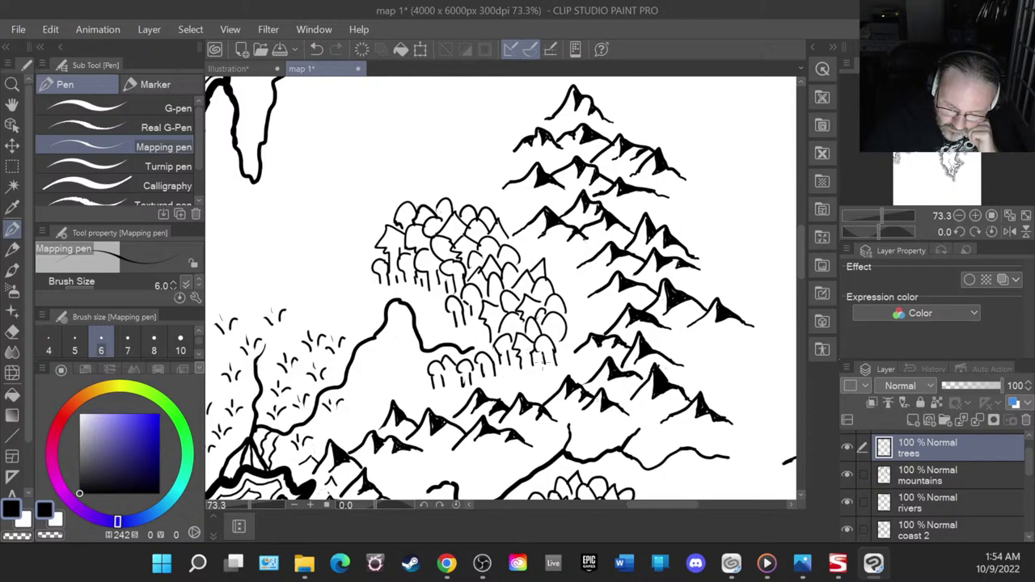
mouse_move(539, 356)
mouse_down()
mouse_move(540, 365)
mouse_move(562, 355)
mouse_up()
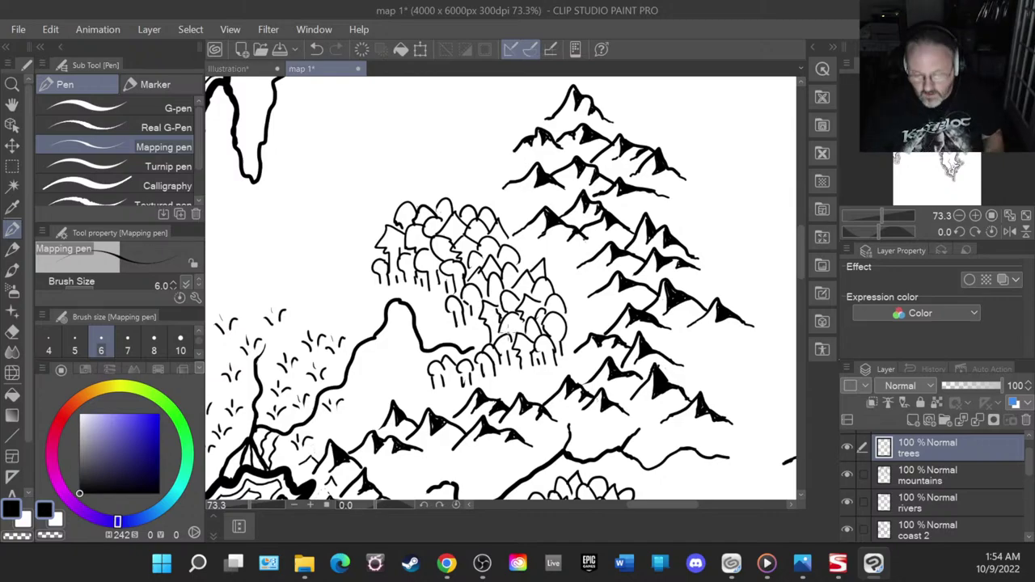
- Add rows of treetops along the upper middle edge of the large northern forest, reaching the map's top border
scroll(509, 328, down, 5)
scroll(517, 327, down, 1)
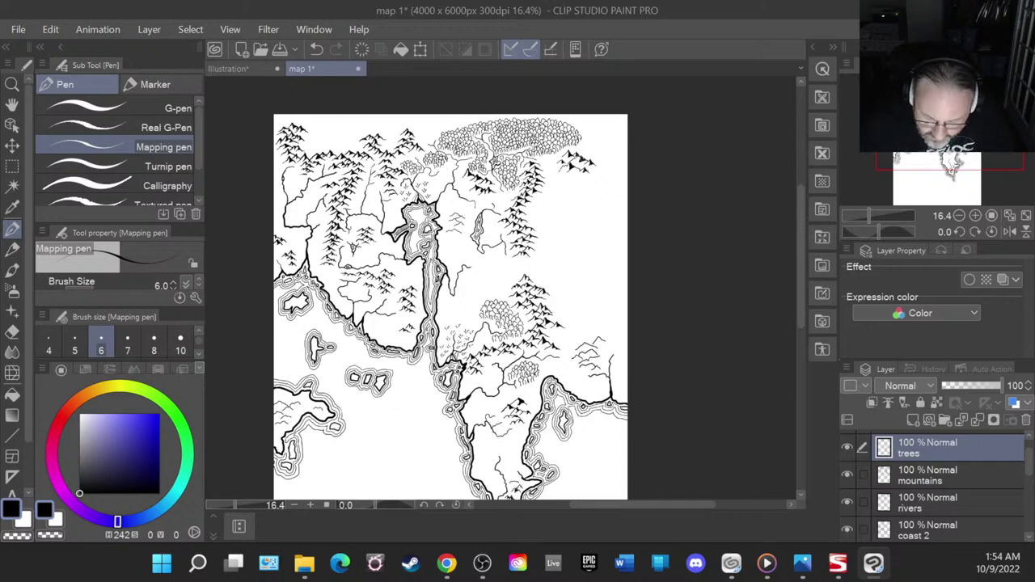
scroll(516, 328, up, 2)
scroll(516, 328, down, 2)
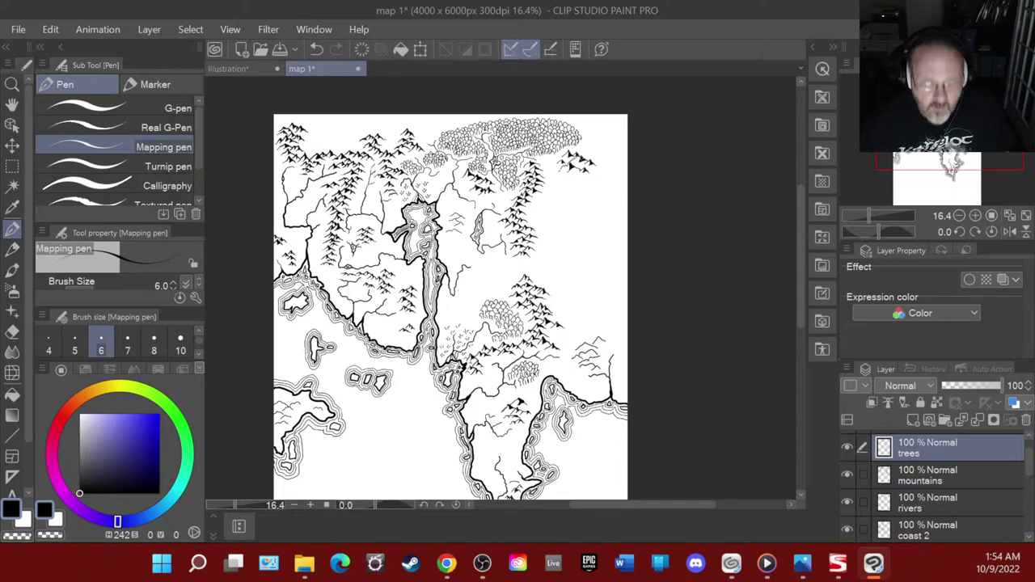
scroll(459, 103, up, 3)
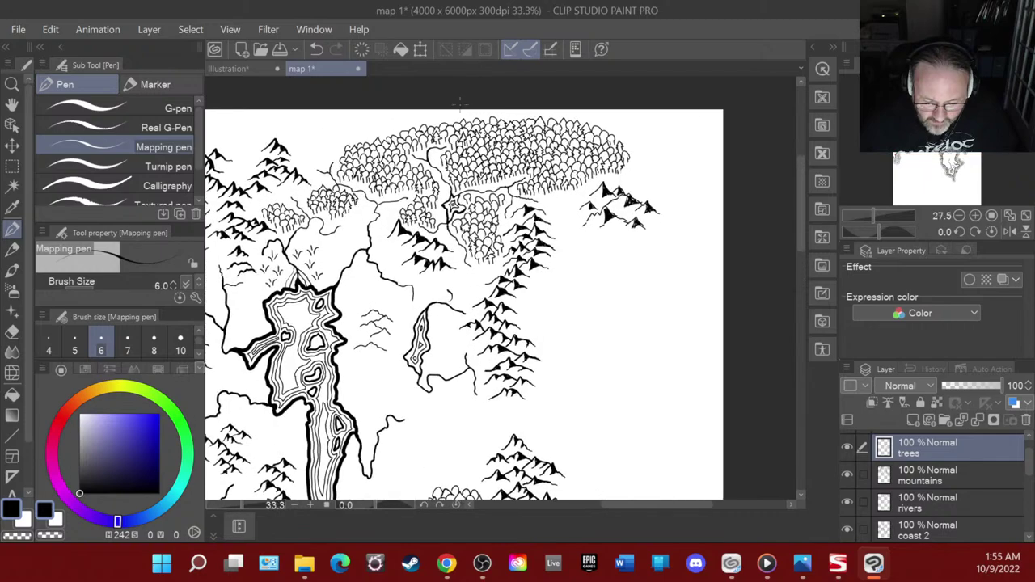
scroll(458, 103, up, 2)
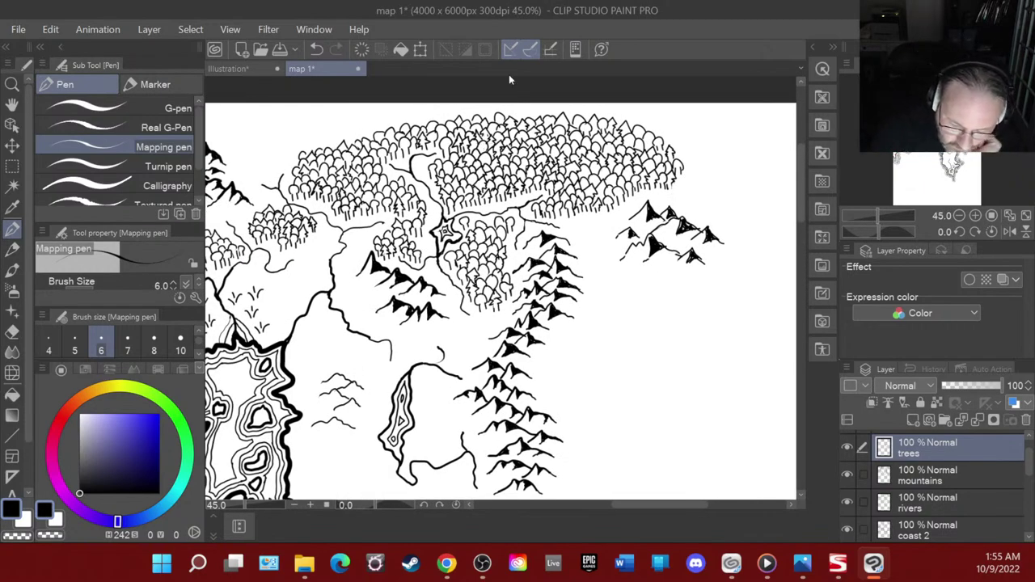
mouse_move(435, 123)
mouse_down()
mouse_move(467, 107)
mouse_move(477, 119)
mouse_up()
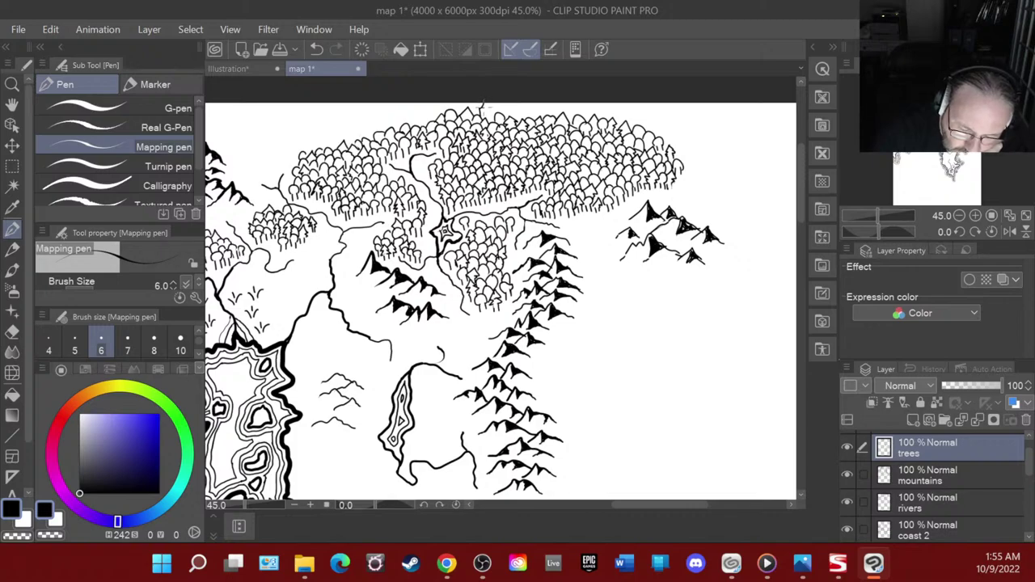
drag(483, 105, 519, 126)
mouse_move(521, 103)
mouse_down()
mouse_move(531, 123)
mouse_move(526, 104)
mouse_move(512, 118)
mouse_move(545, 117)
mouse_up()
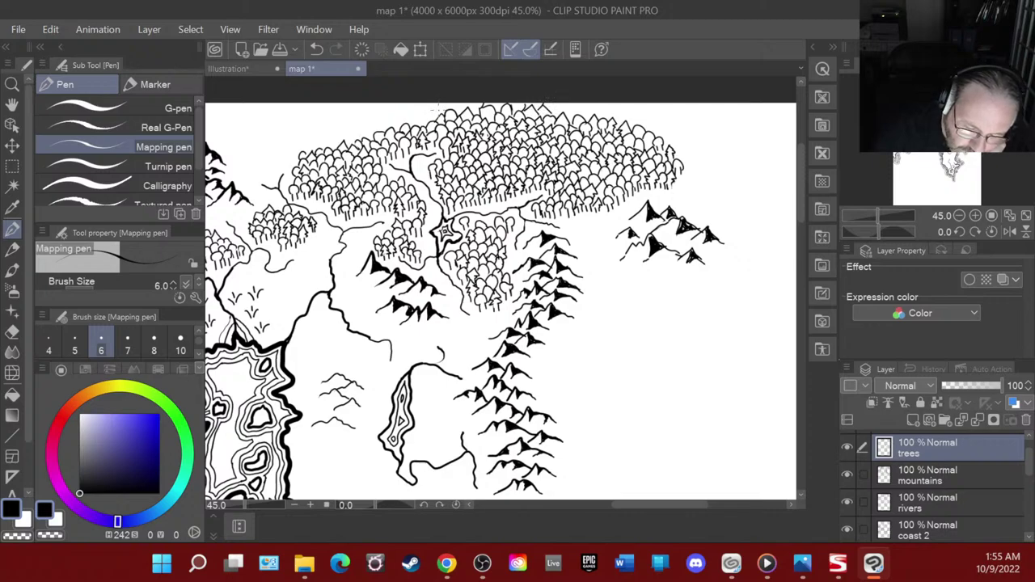
mouse_move(427, 107)
mouse_down()
mouse_move(437, 118)
mouse_move(429, 126)
mouse_move(444, 110)
mouse_move(463, 118)
mouse_move(471, 99)
mouse_up()
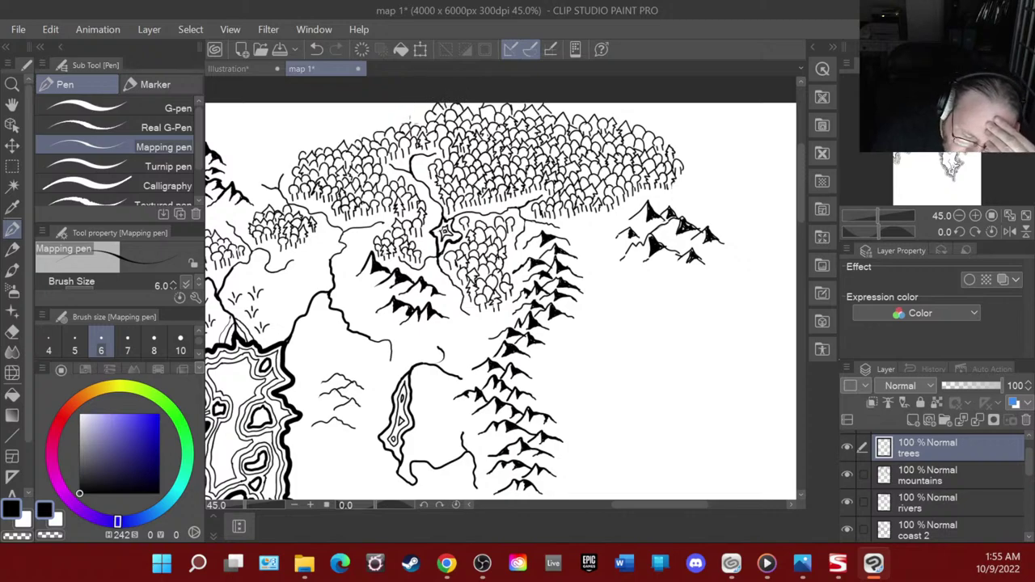
mouse_move(411, 123)
mouse_down()
mouse_move(385, 108)
mouse_move(391, 121)
mouse_move(354, 129)
mouse_move(392, 97)
mouse_move(380, 113)
mouse_move(423, 100)
mouse_up()
drag(416, 118, 427, 103)
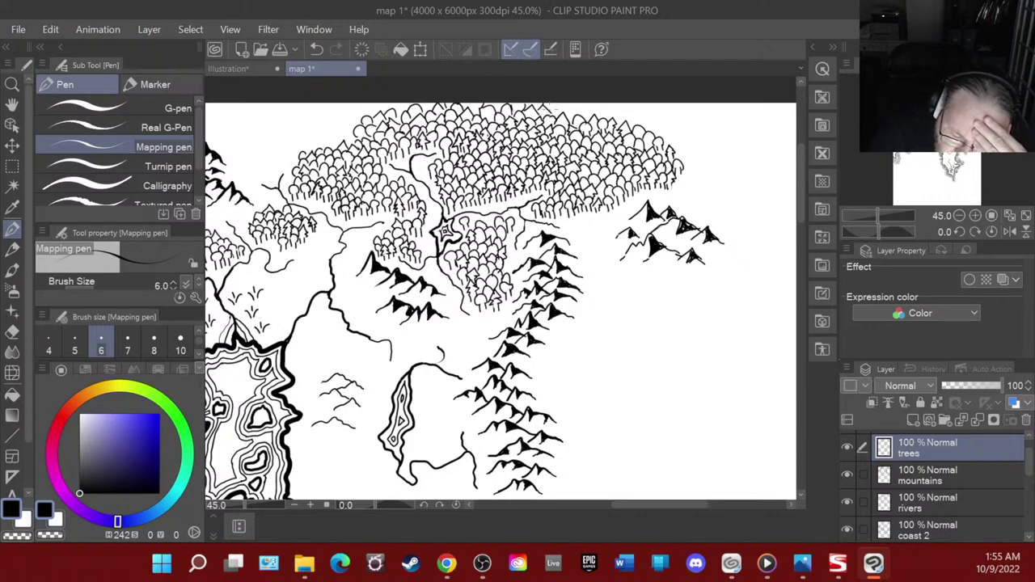
- Fill the northeastern shoulder of the large northern forest with treetops up to the map's top border
mouse_move(548, 110)
mouse_down()
mouse_move(574, 96)
mouse_move(573, 108)
mouse_move(598, 106)
mouse_up()
drag(603, 123, 628, 105)
mouse_move(631, 130)
mouse_down()
mouse_move(641, 104)
mouse_move(625, 113)
mouse_move(612, 103)
mouse_move(645, 127)
mouse_move(652, 104)
mouse_up()
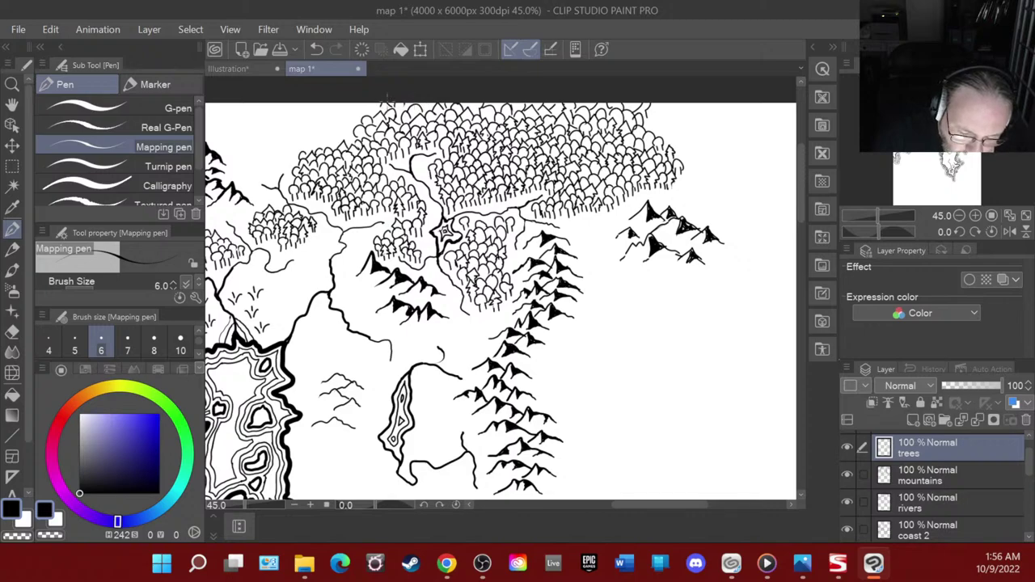
- Draw additional treetops down the northwestern slope of the large northern forest, starting at the map's top border
mouse_move(370, 105)
mouse_down()
mouse_move(365, 113)
mouse_move(377, 113)
mouse_move(365, 107)
mouse_move(346, 137)
mouse_move(331, 139)
mouse_move(341, 128)
mouse_up()
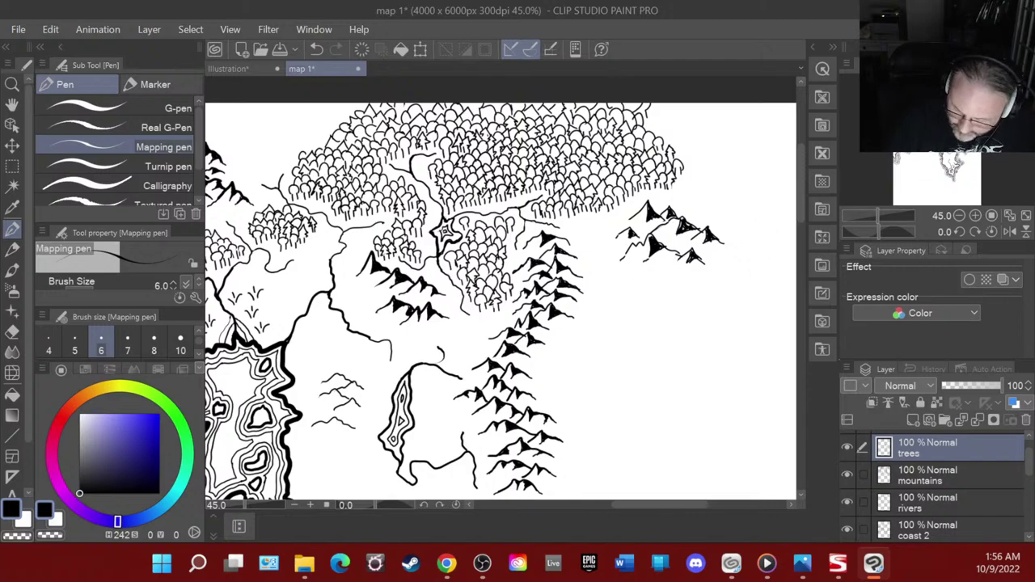
drag(364, 299, 655, 353)
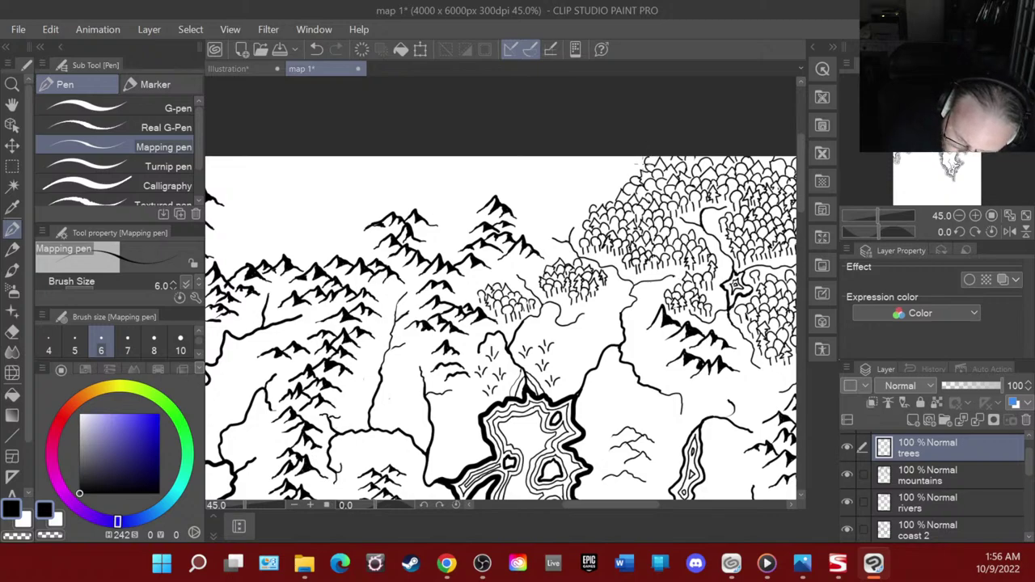
mouse_move(637, 165)
mouse_down()
mouse_move(640, 178)
mouse_move(627, 170)
mouse_up()
mouse_move(628, 165)
mouse_down()
mouse_move(628, 187)
mouse_move(628, 165)
mouse_move(592, 206)
mouse_move(603, 194)
mouse_up()
mouse_move(616, 177)
mouse_down()
mouse_move(604, 188)
mouse_move(618, 165)
mouse_up()
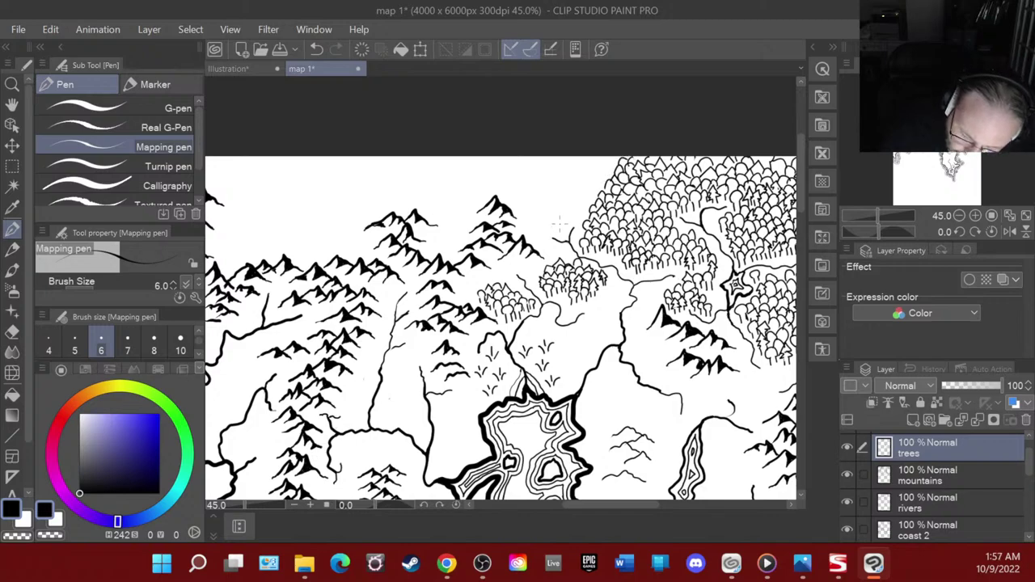
- Extend the large northern forest westward with more trees, from above the small river fork up to the map's top border
mouse_move(559, 222)
mouse_down()
mouse_move(564, 234)
mouse_move(556, 220)
mouse_move(566, 228)
mouse_move(590, 209)
mouse_up()
drag(584, 202, 605, 175)
drag(598, 185, 613, 164)
key(ctrl+z)
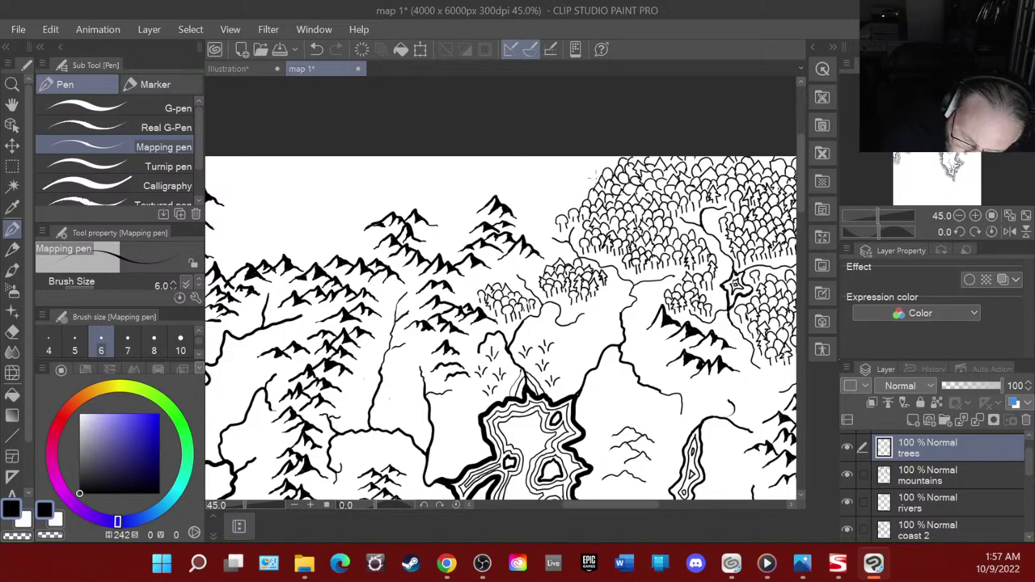
drag(579, 199, 614, 162)
drag(605, 173, 615, 159)
mouse_move(561, 219)
mouse_down()
mouse_move(571, 211)
mouse_move(561, 205)
mouse_up()
mouse_move(555, 210)
mouse_down()
mouse_move(571, 200)
mouse_move(562, 197)
mouse_up()
mouse_move(560, 203)
mouse_down()
mouse_move(571, 195)
mouse_move(542, 209)
mouse_move(546, 228)
mouse_move(551, 203)
mouse_move(562, 212)
mouse_up()
mouse_move(556, 215)
mouse_down()
mouse_move(557, 225)
mouse_move(558, 195)
mouse_up()
drag(559, 198, 571, 181)
drag(568, 192, 587, 173)
drag(579, 181, 609, 152)
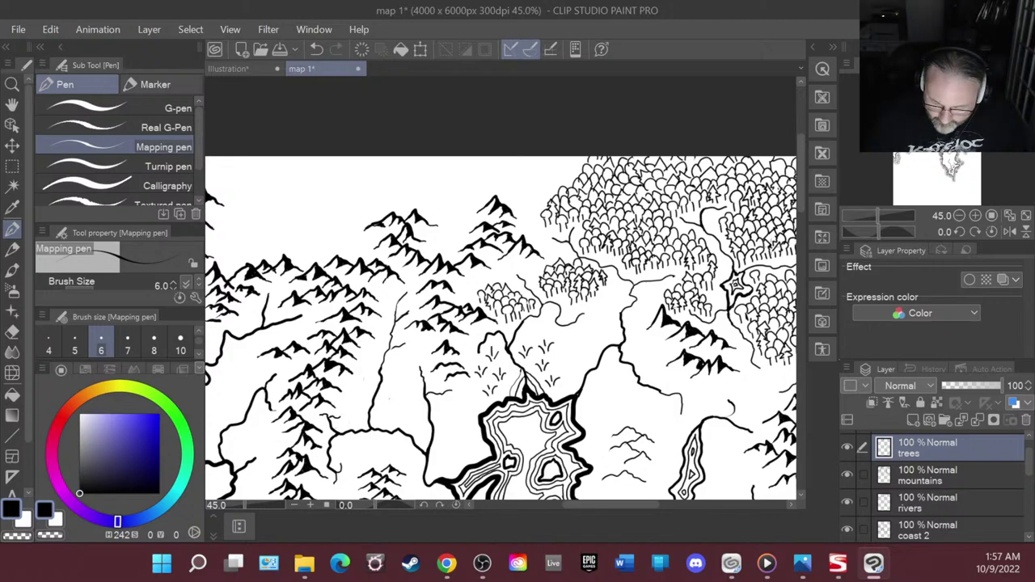
- Look over the whole map from the southern coast to the northern forest and save the file
scroll(349, 415, down, 5)
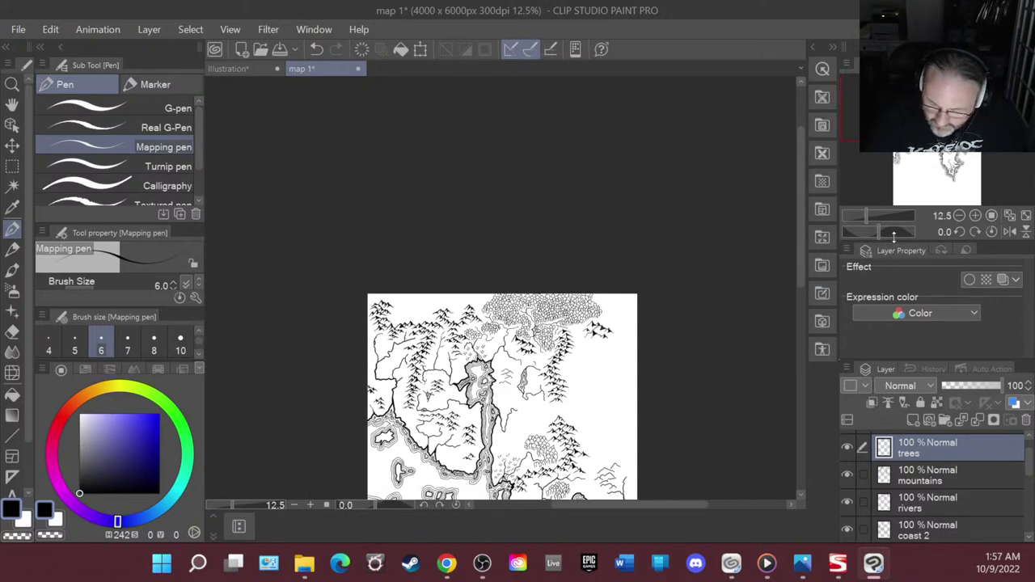
drag(905, 112, 896, 172)
scroll(627, 227, up, 3)
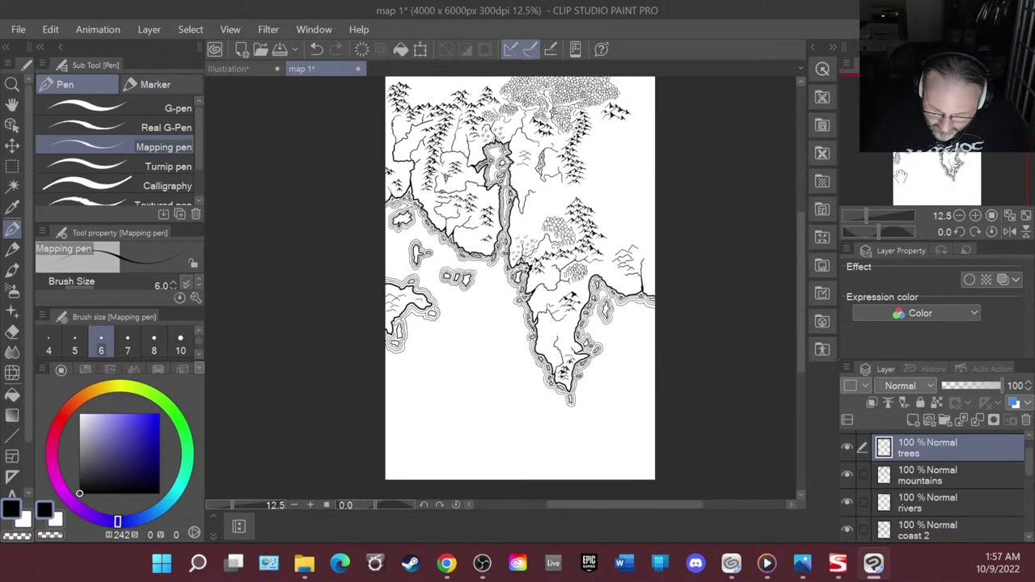
scroll(628, 227, up, 1)
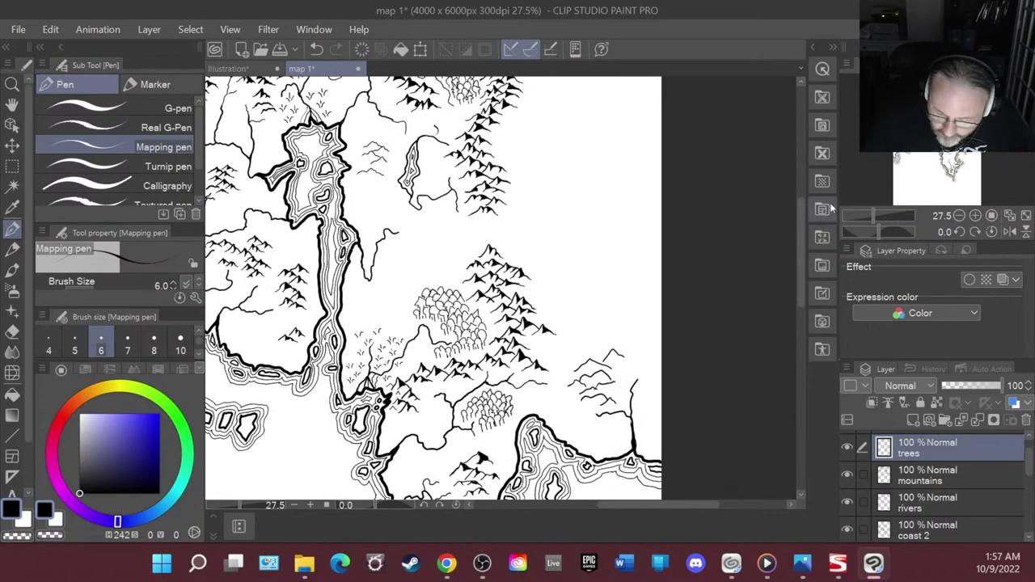
drag(673, 506, 606, 506)
scroll(584, 337, up, 1)
scroll(584, 337, down, 3)
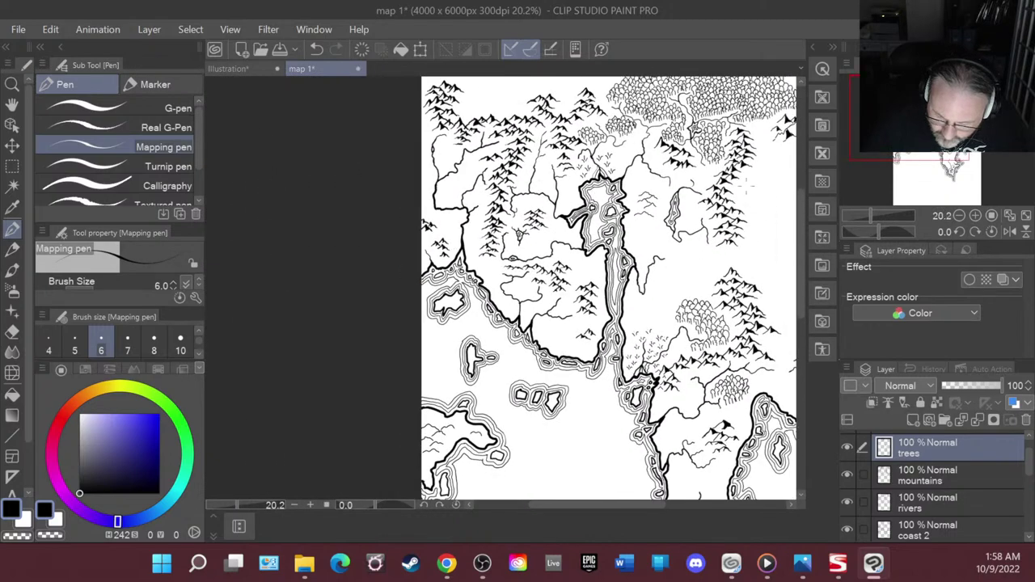
drag(801, 238, 804, 227)
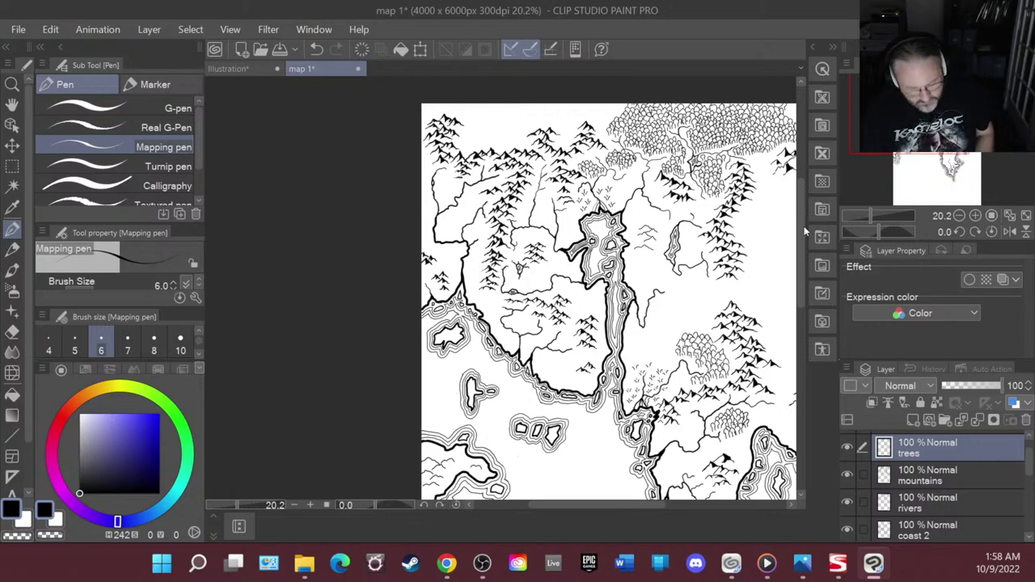
key(ctrl+s)
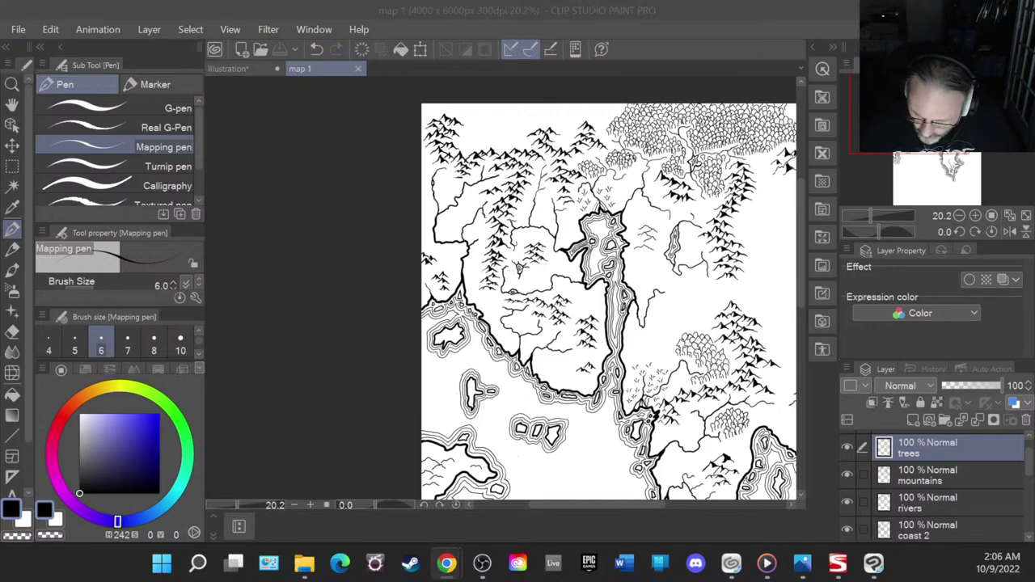
- Add a new layer between the coastline layer and Layer 4 and name it color
scroll(995, 460, up, 1)
scroll(995, 460, down, 5)
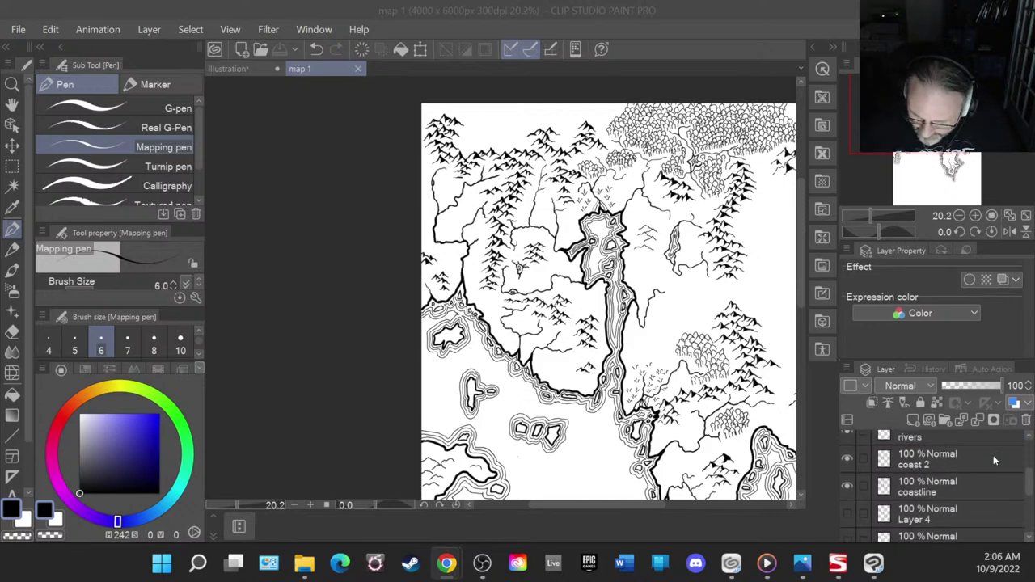
click(979, 490)
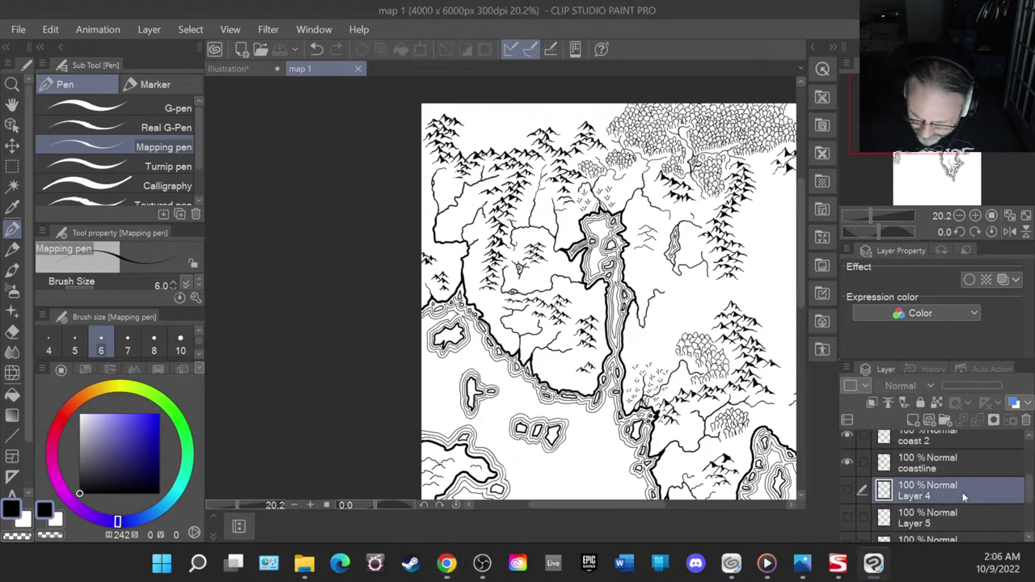
click(914, 420)
key(c)
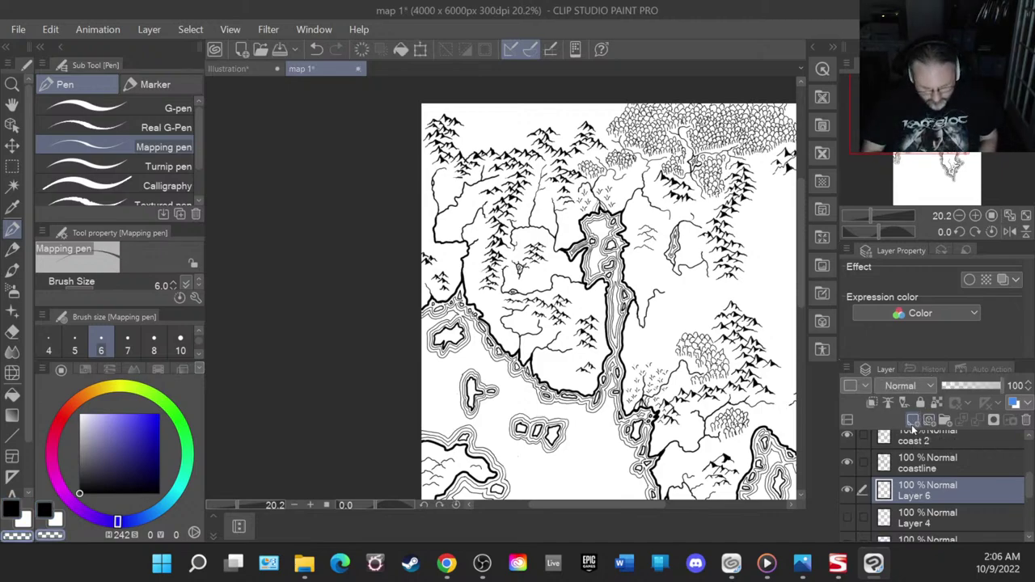
key(o)
key(l)
key(o)
key(r)
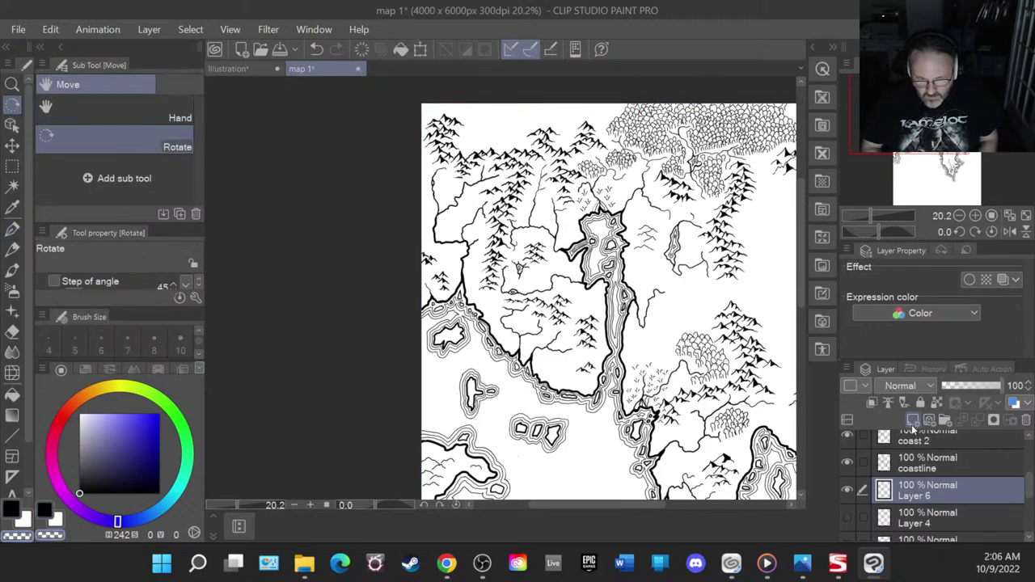
double_click(918, 495)
text(col)
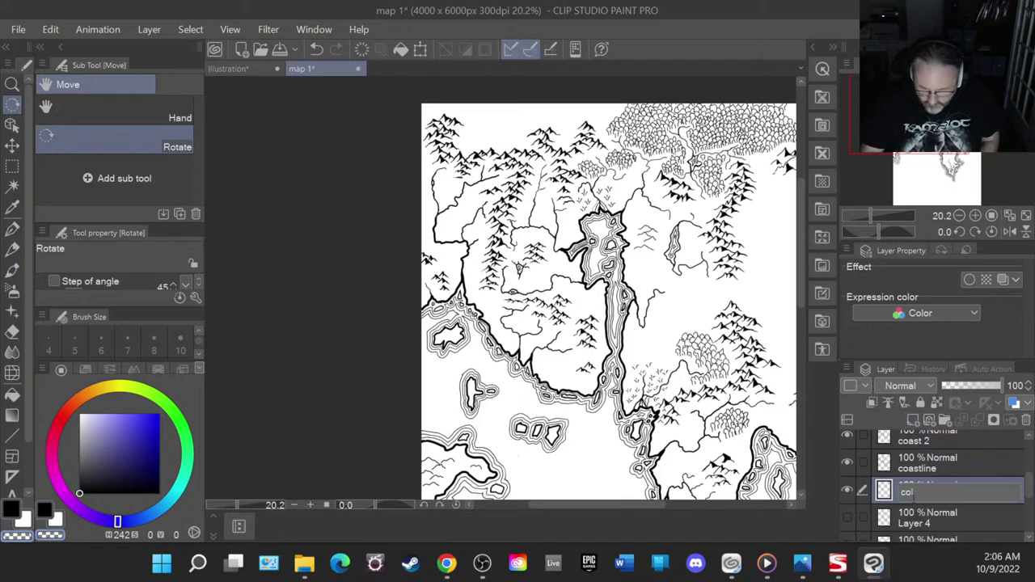
text(or)
key(Return)
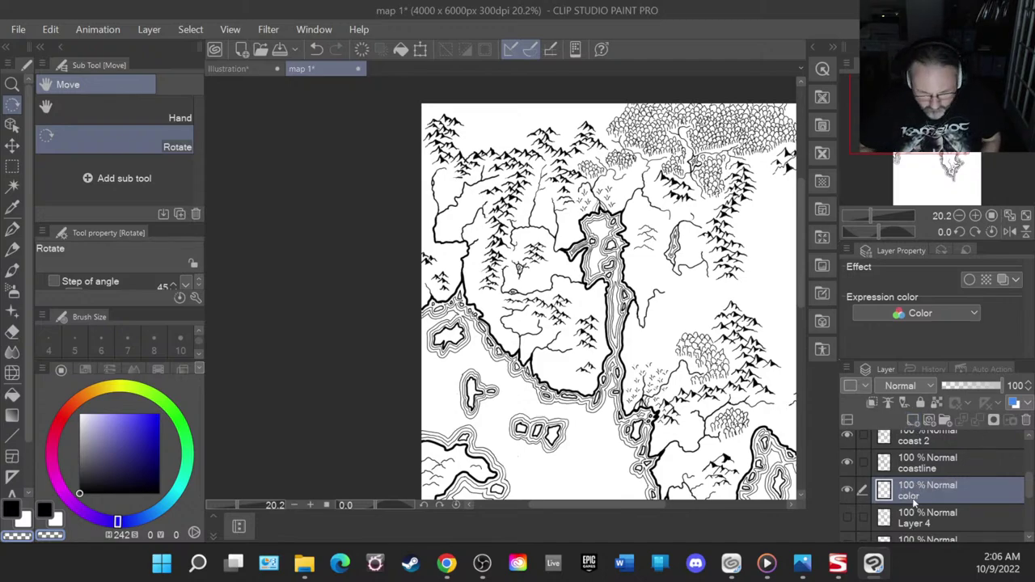
- Set up the Fill tool to refer to other layers and choose a bright blue with H 205, S 90, V 96
click(16, 289)
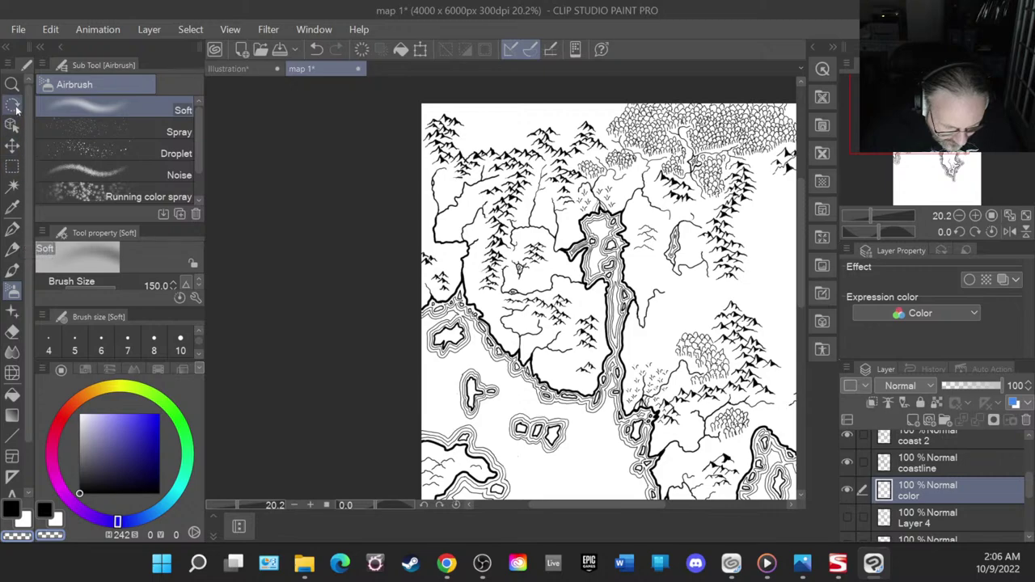
scroll(12, 356, down, 1)
click(12, 359)
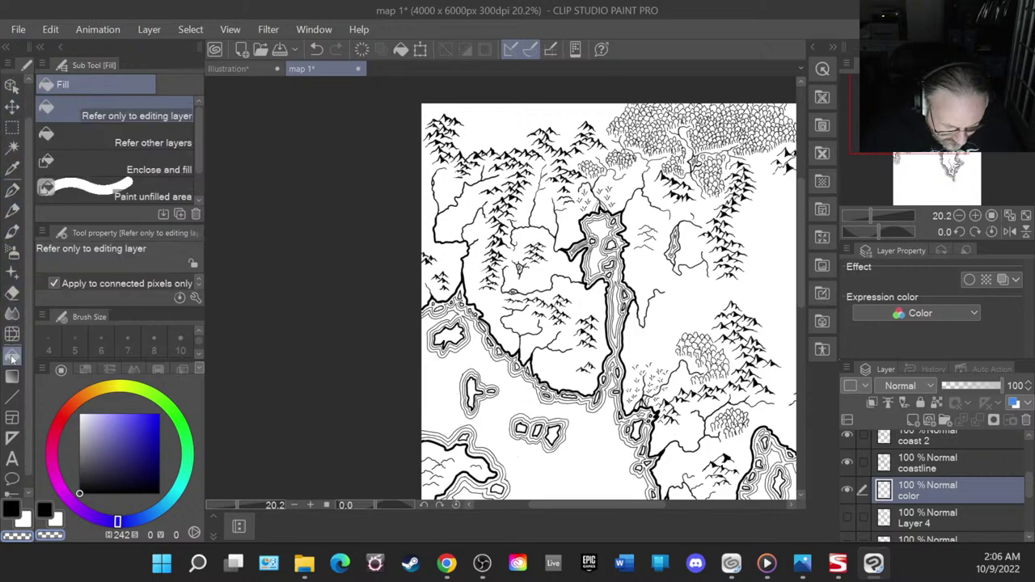
right_click(12, 359)
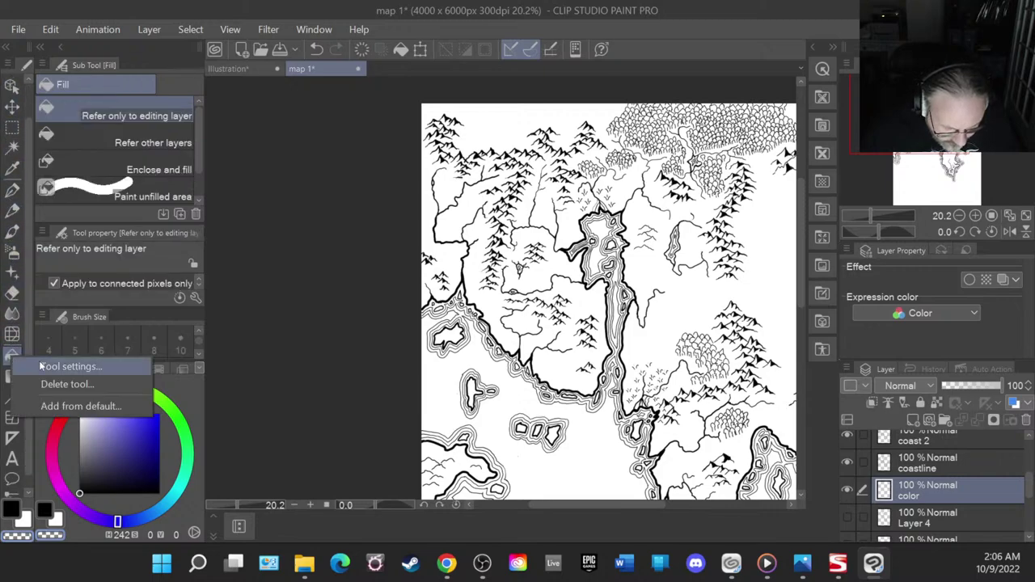
click(145, 142)
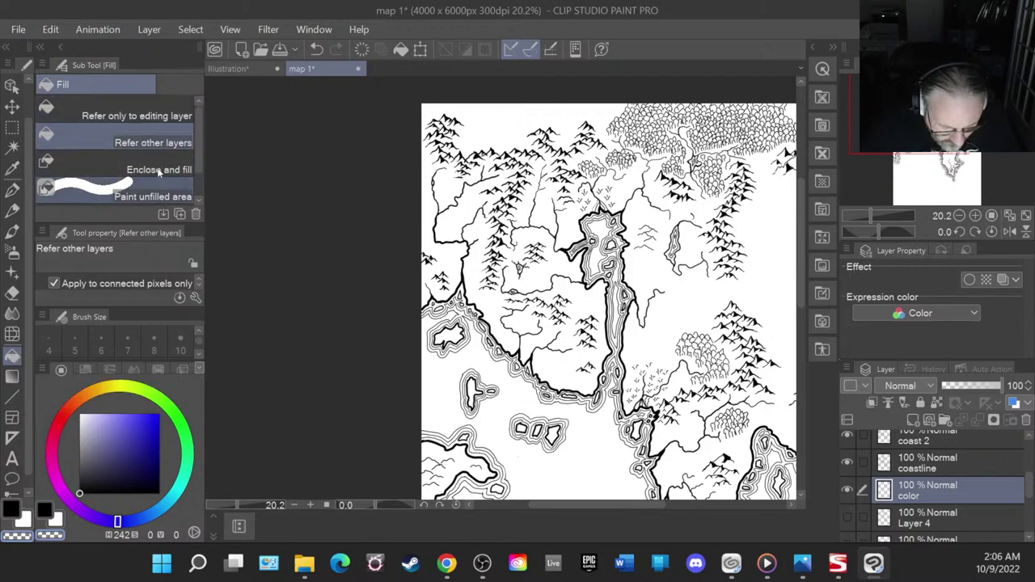
mouse_move(139, 417)
mouse_down()
mouse_move(161, 415)
mouse_move(126, 416)
mouse_up()
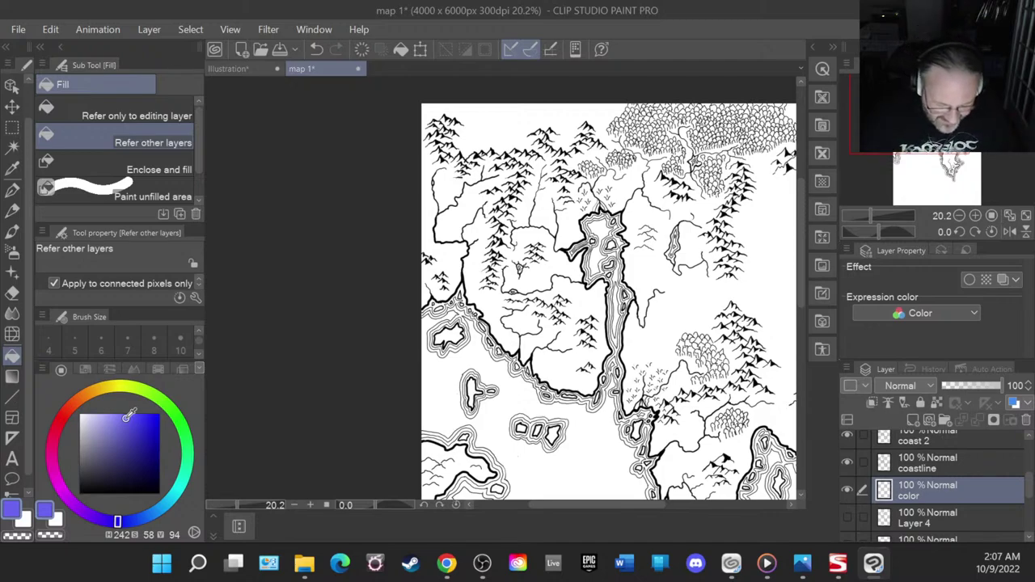
drag(126, 416, 138, 414)
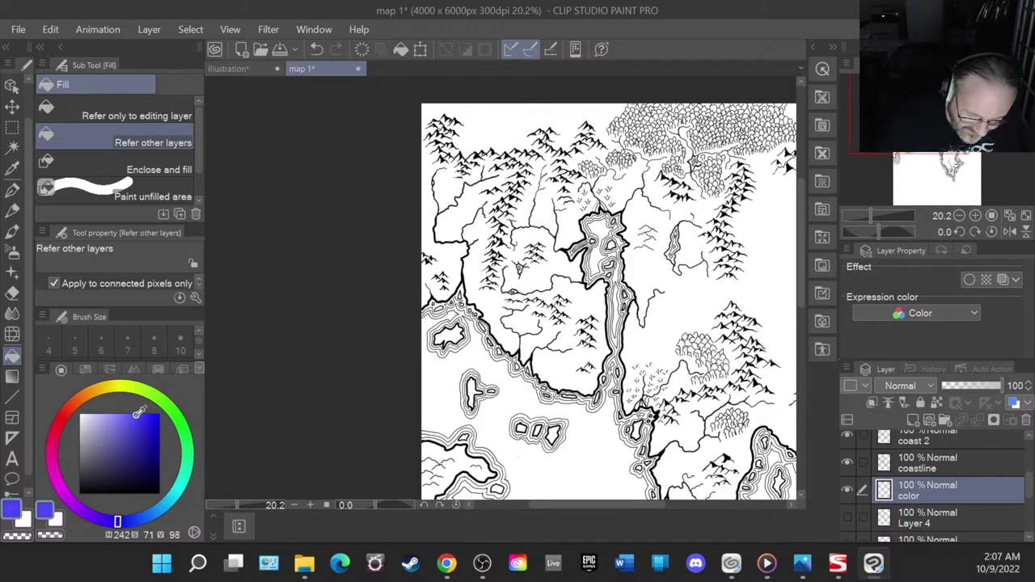
drag(117, 522, 159, 513)
drag(143, 414, 152, 413)
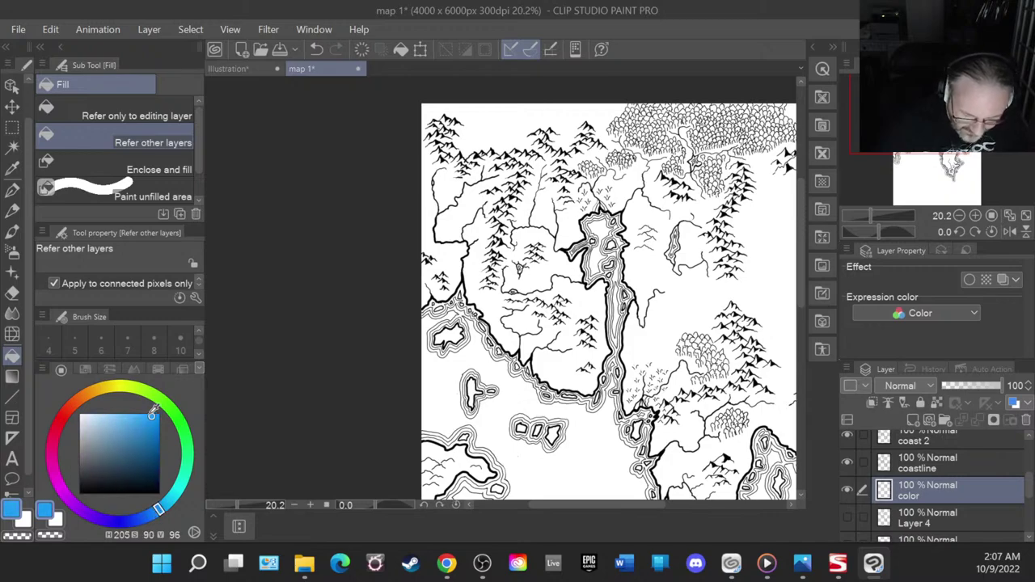
- Try filling the open sea with blue while the coast 2 contour lines are showing, then undo it and check the coastline layer
click(523, 388)
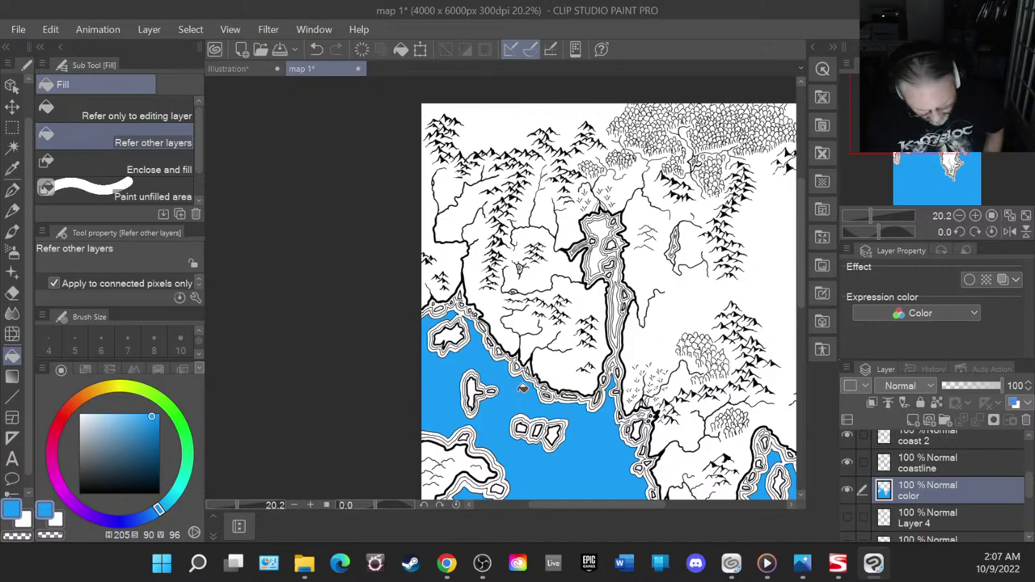
key(ctrl+z)
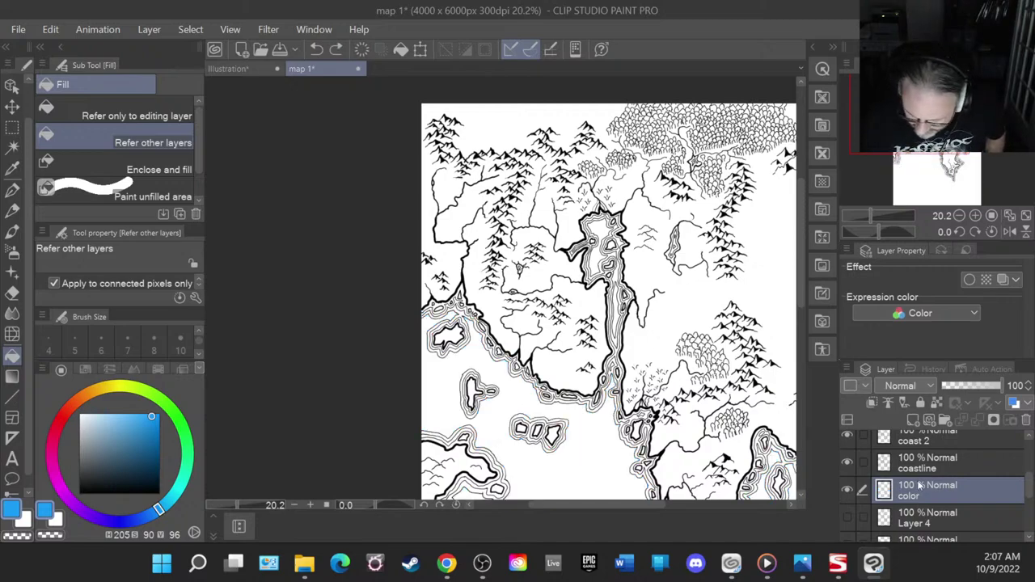
click(847, 461)
click(848, 461)
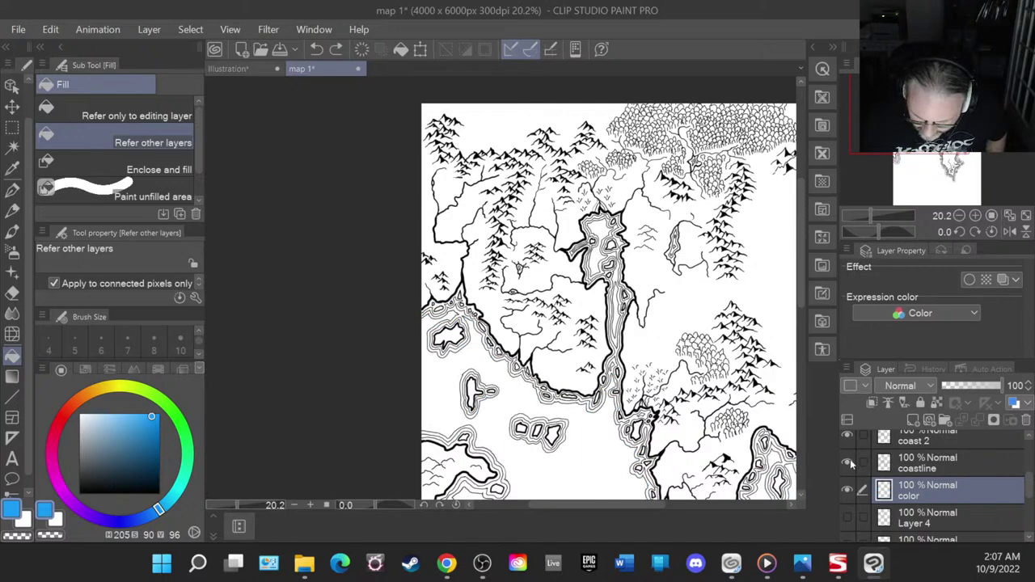
- Fill the sea with blue up to the main coastline while the coast 2 layer is hidden, then show that layer again
click(848, 438)
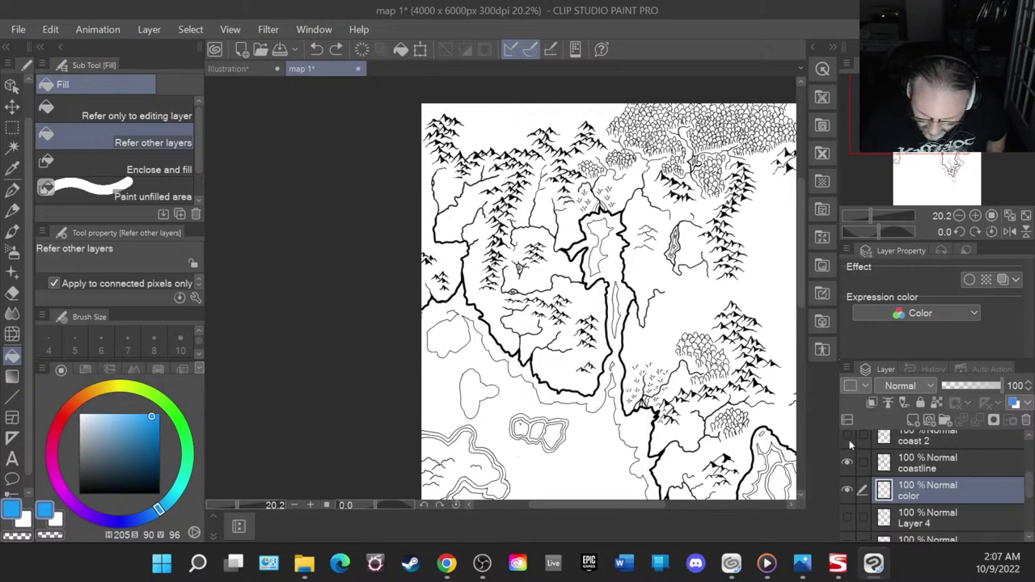
click(597, 440)
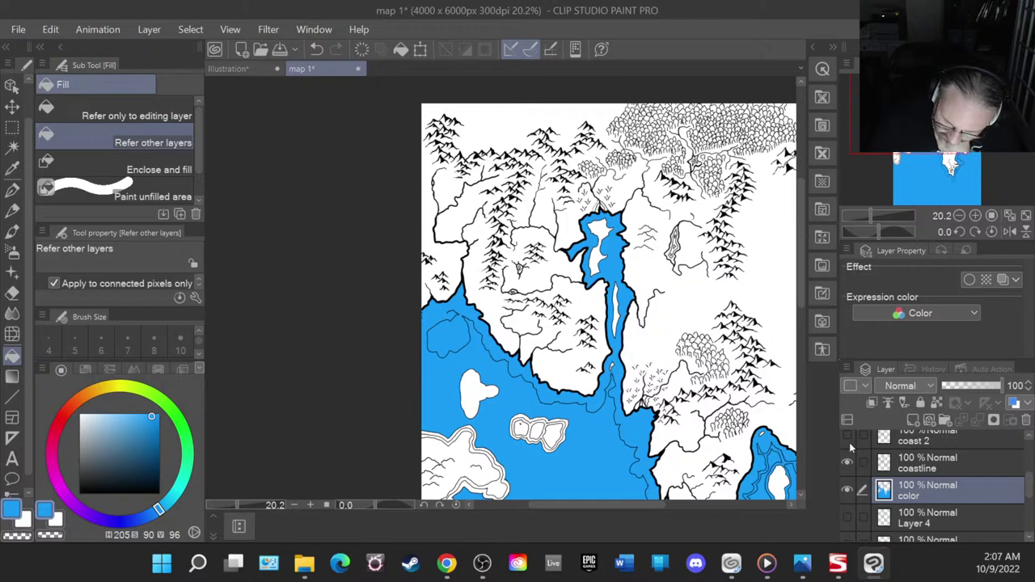
click(848, 438)
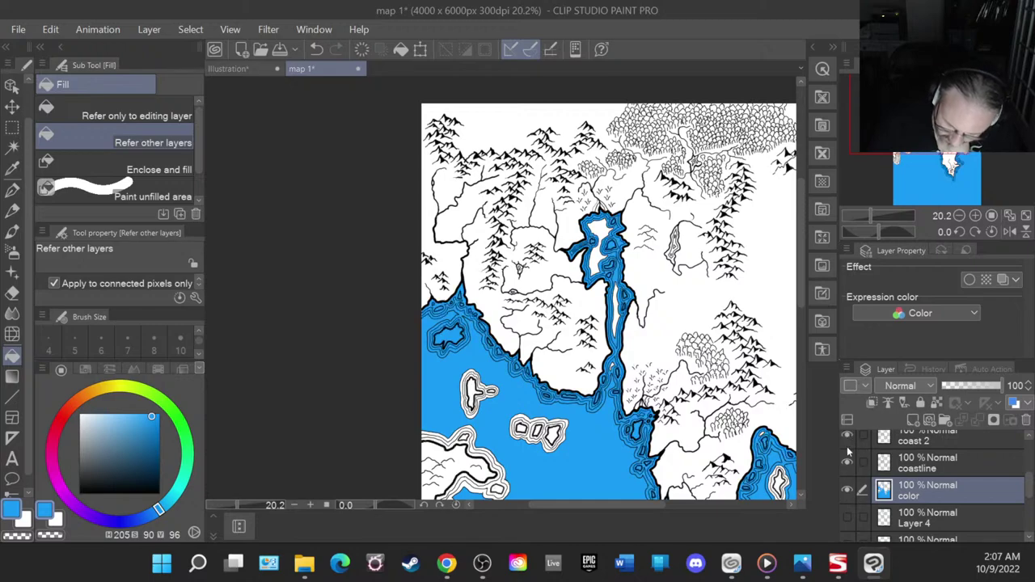
- Fill the white contour bands along the coast of the southwestern landmass with the sea blue
click(477, 436)
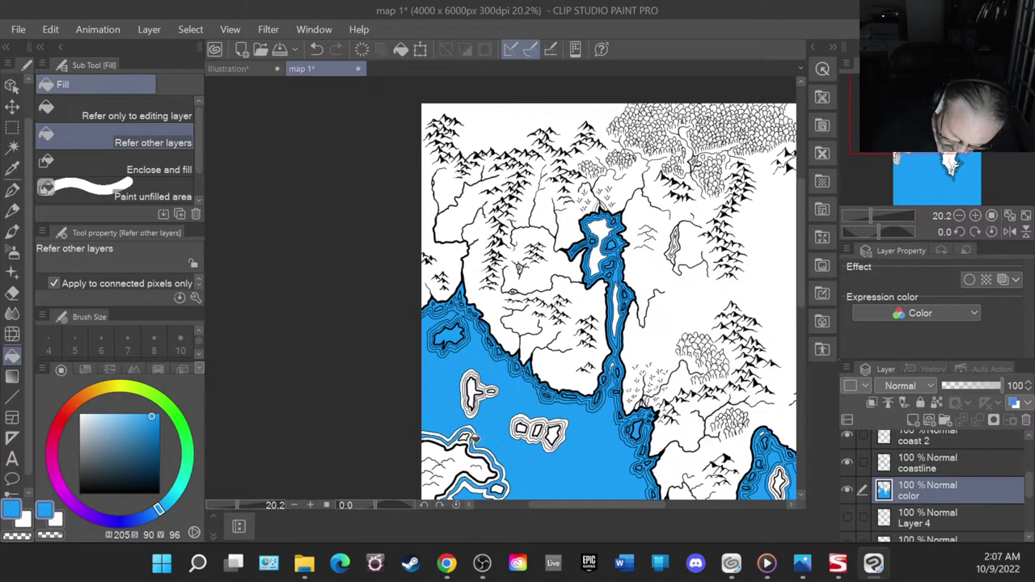
click(479, 433)
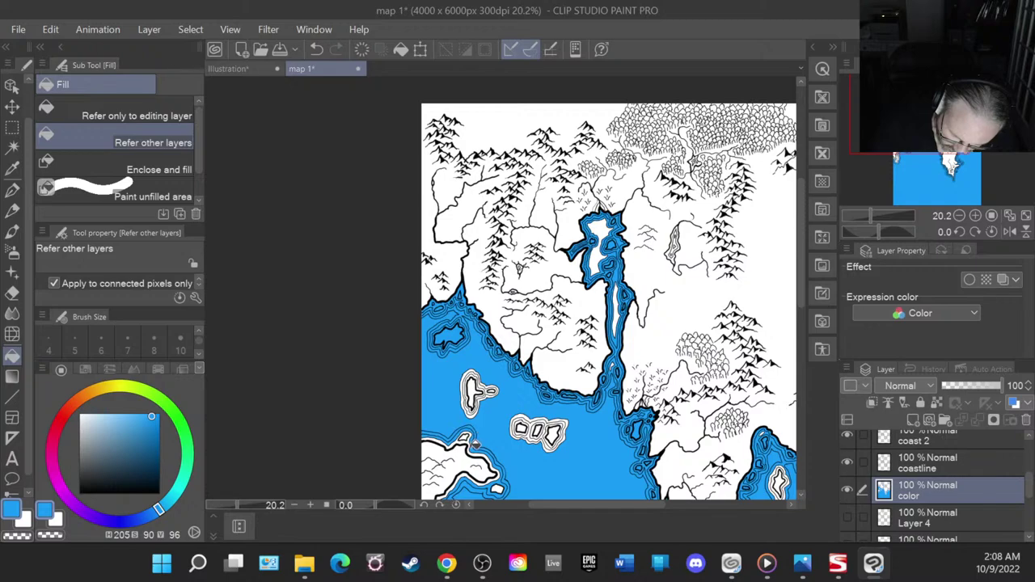
click(473, 449)
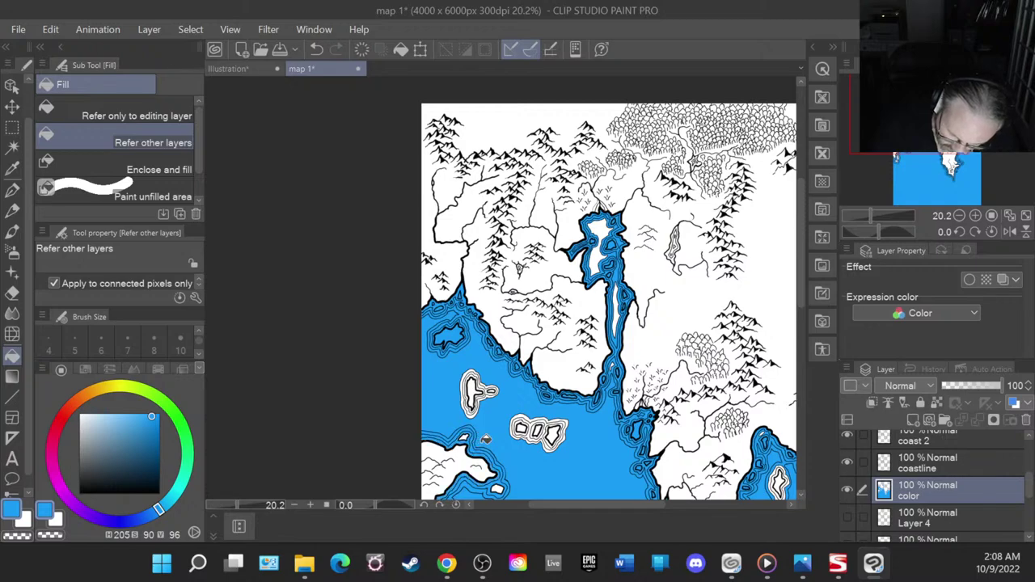
- Fill the white contour bands around the group of three small islands with blue, leaving the islands white
click(561, 417)
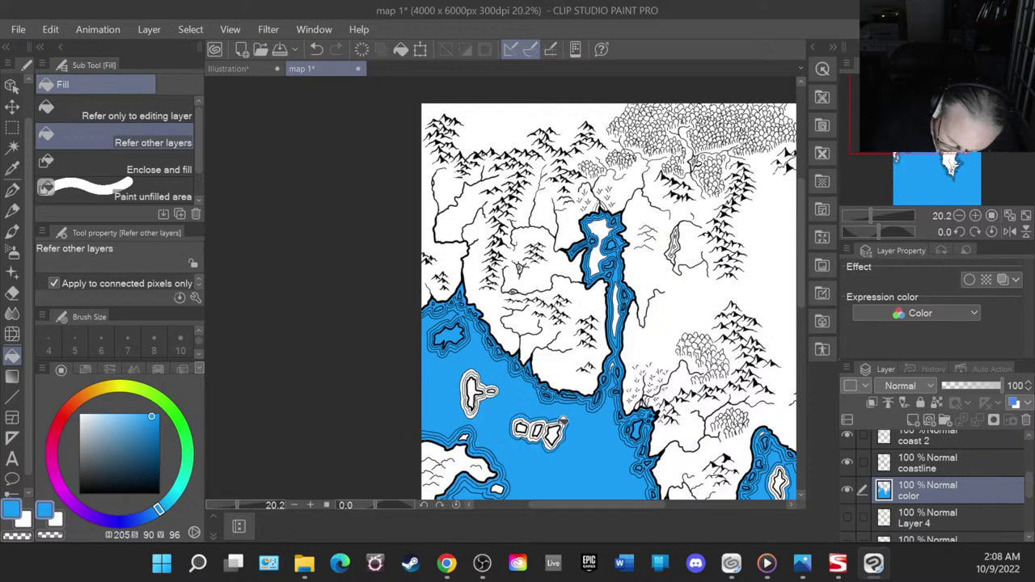
scroll(564, 418, up, 4)
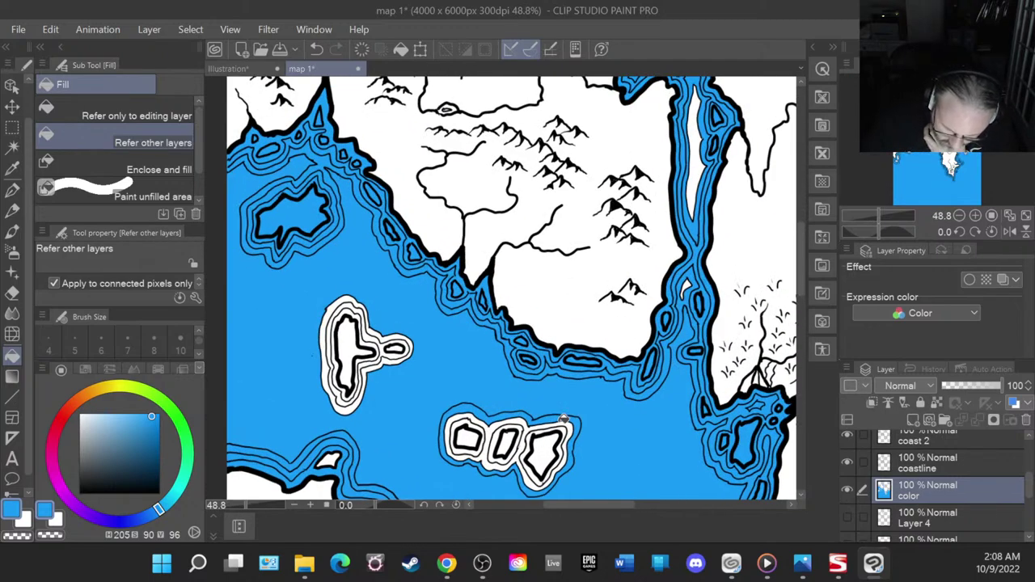
click(529, 421)
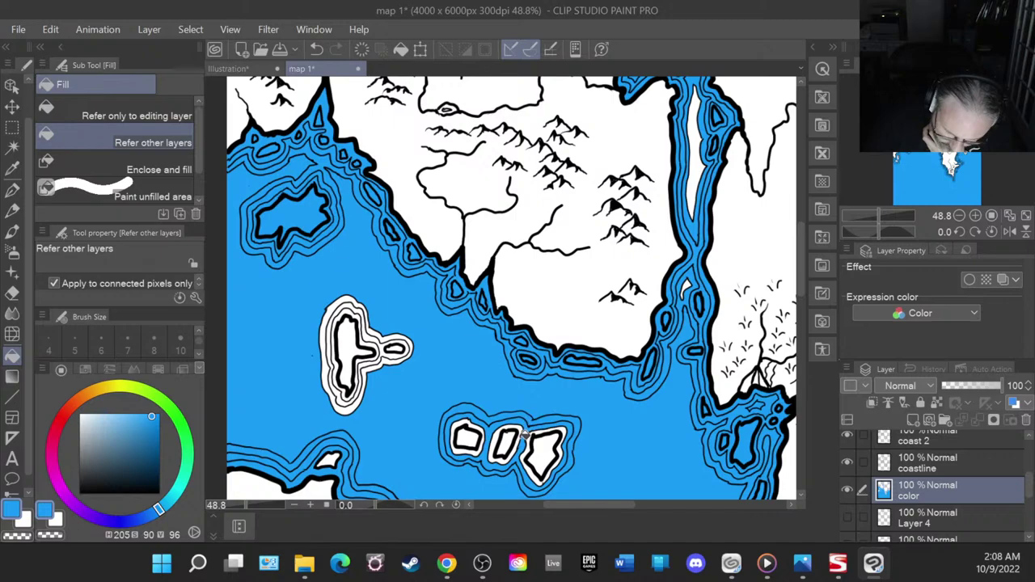
click(523, 432)
click(539, 431)
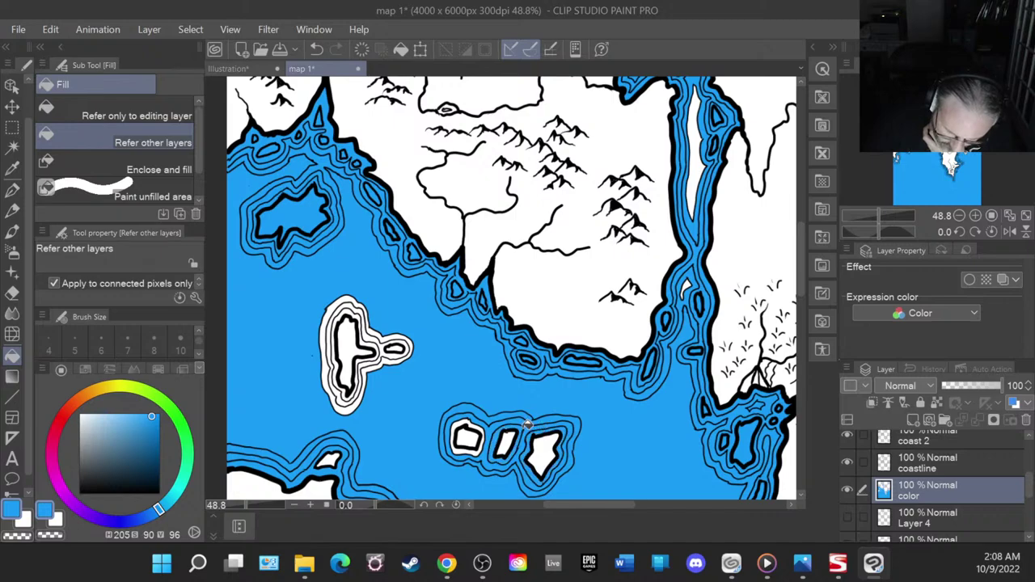
click(473, 423)
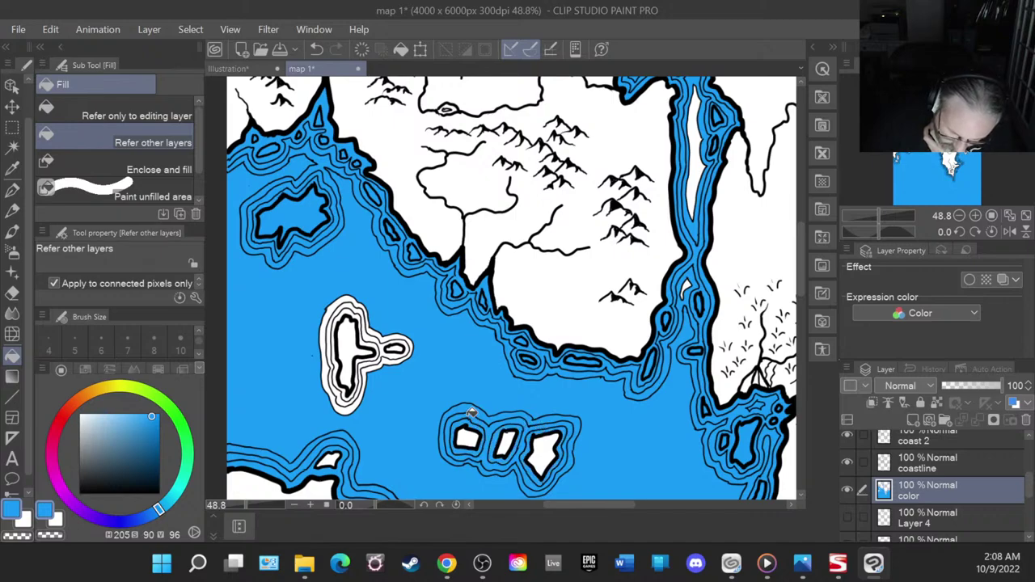
- Fill the white contour bands around the tall narrow island and its eastern islet with blue
click(374, 327)
click(375, 328)
click(368, 332)
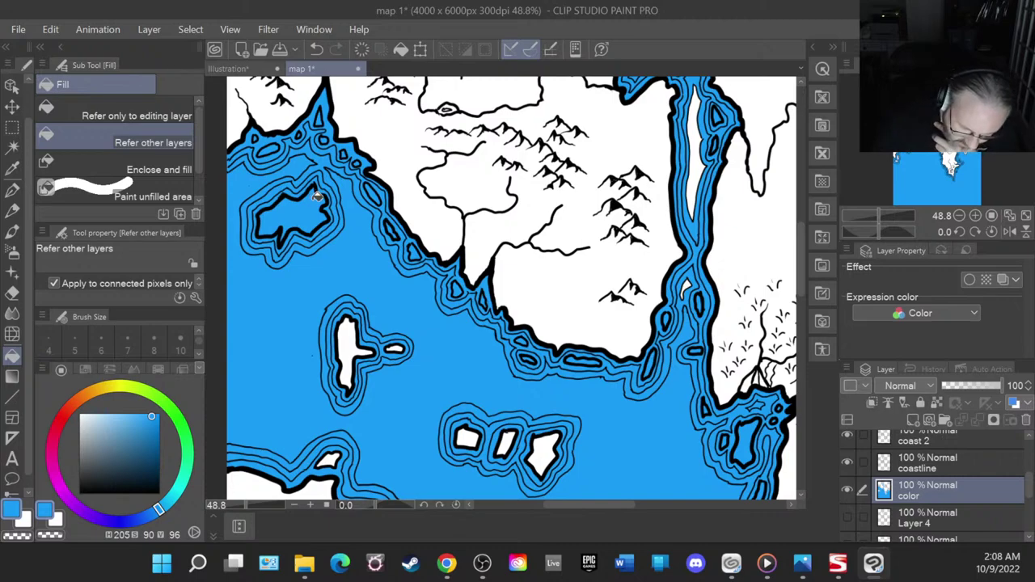
- Fill the blue interior of the northwestern island with a near-white of H 205, S 2, V 96
click(81, 418)
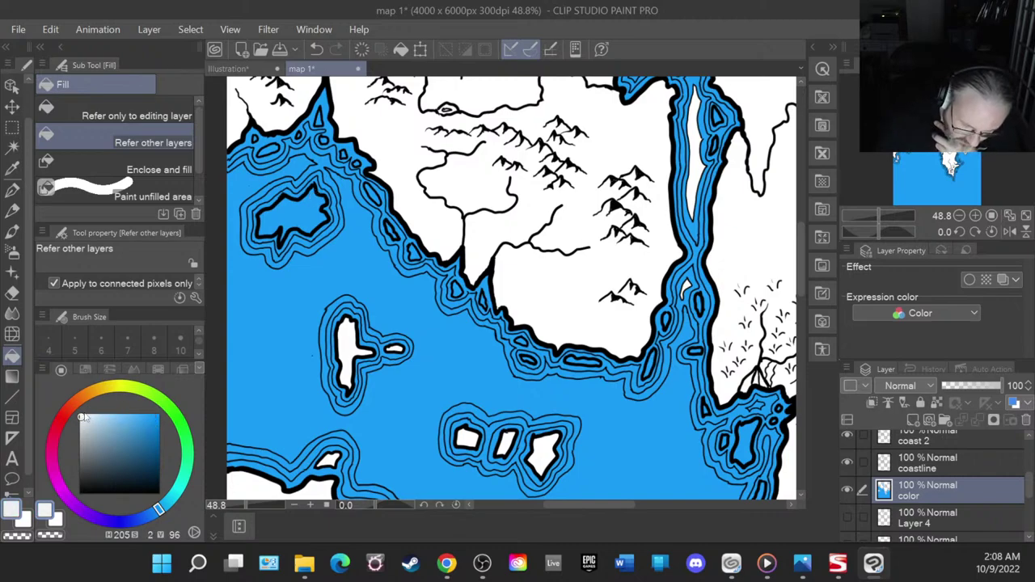
click(288, 207)
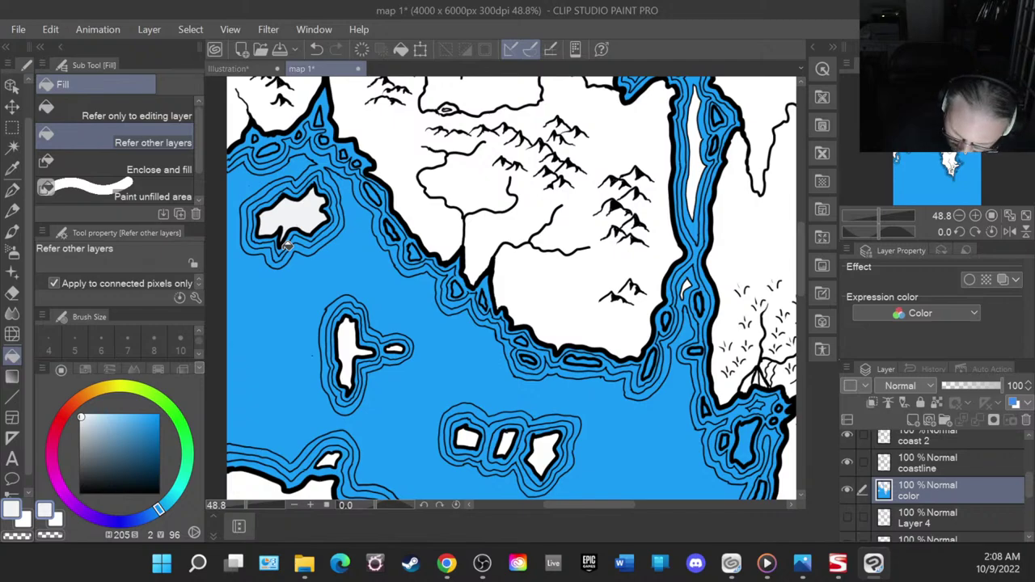
- Sample the sea blue from the canvas and fill the white strip inside the long north-south channel
click(140, 448)
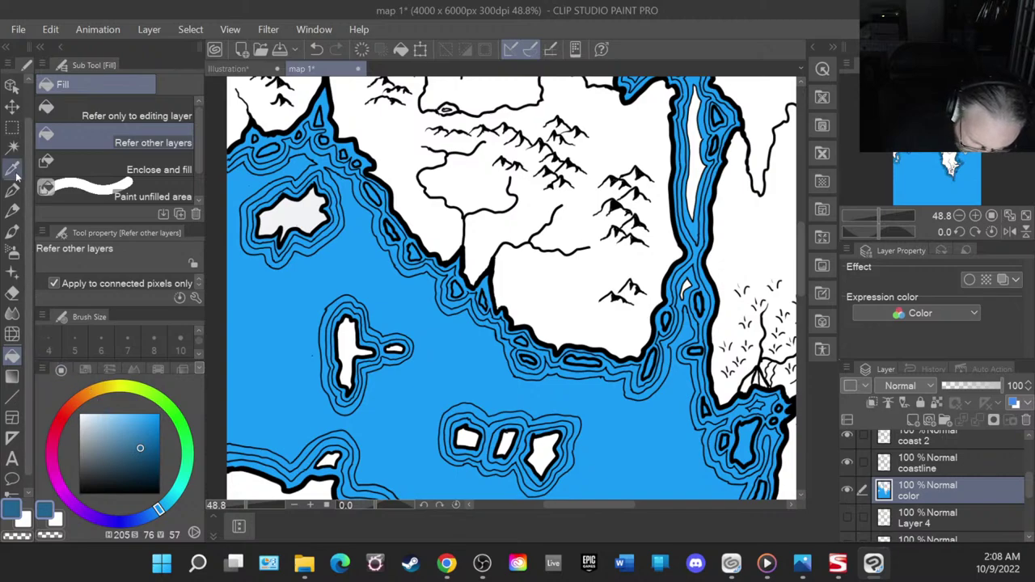
key(i)
click(293, 328)
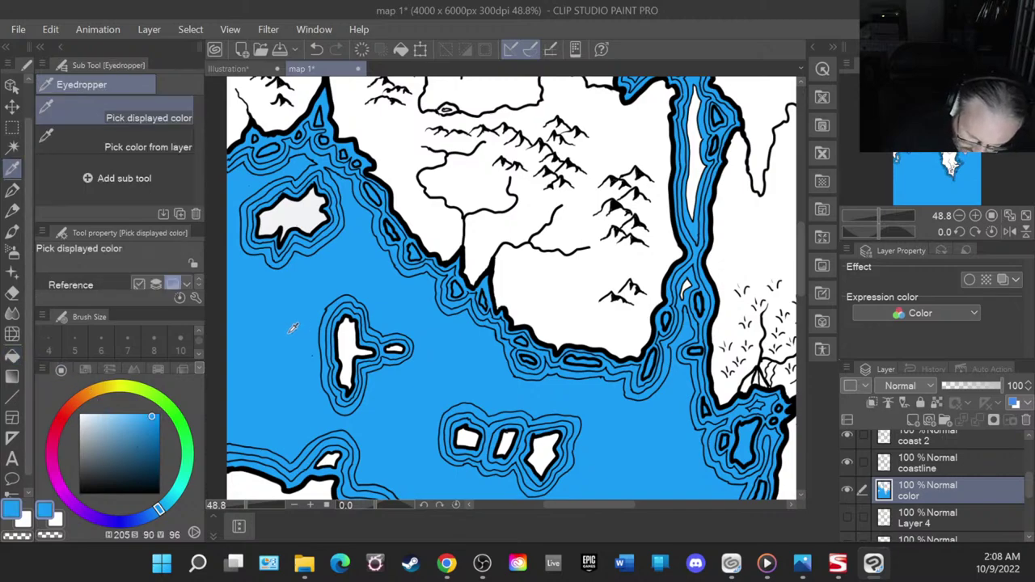
click(13, 359)
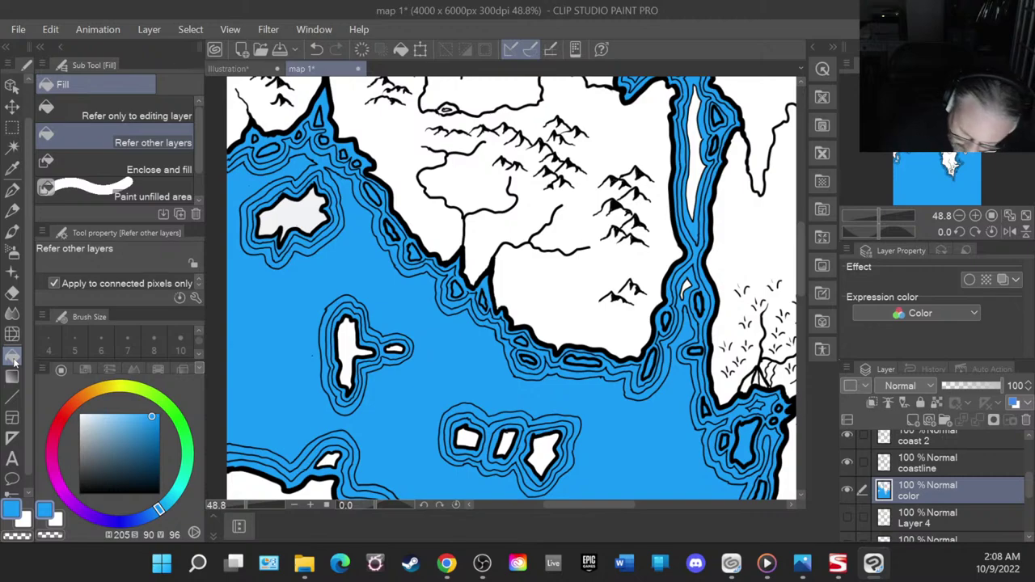
click(698, 179)
scroll(697, 178, down, 3)
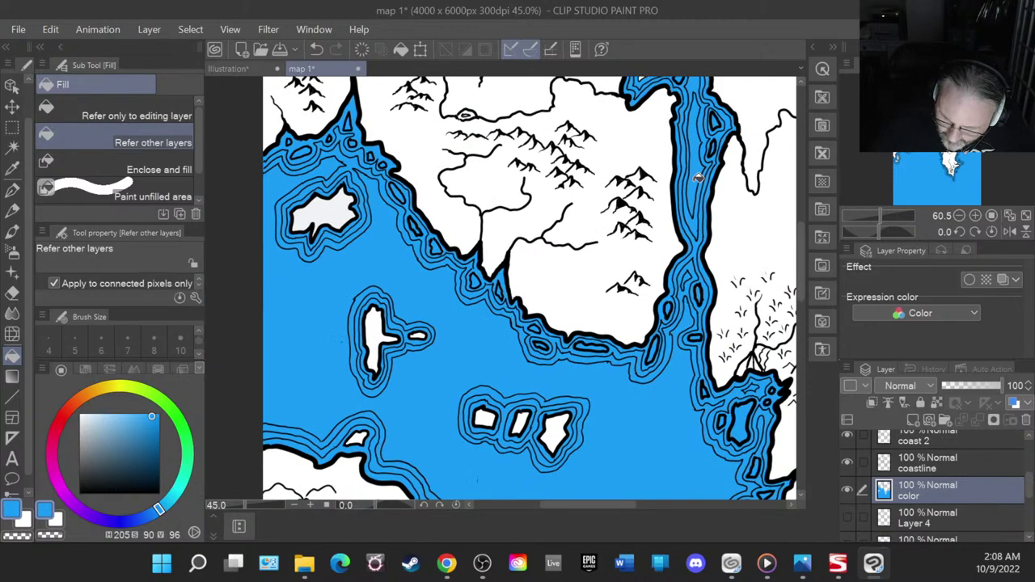
drag(807, 307, 806, 247)
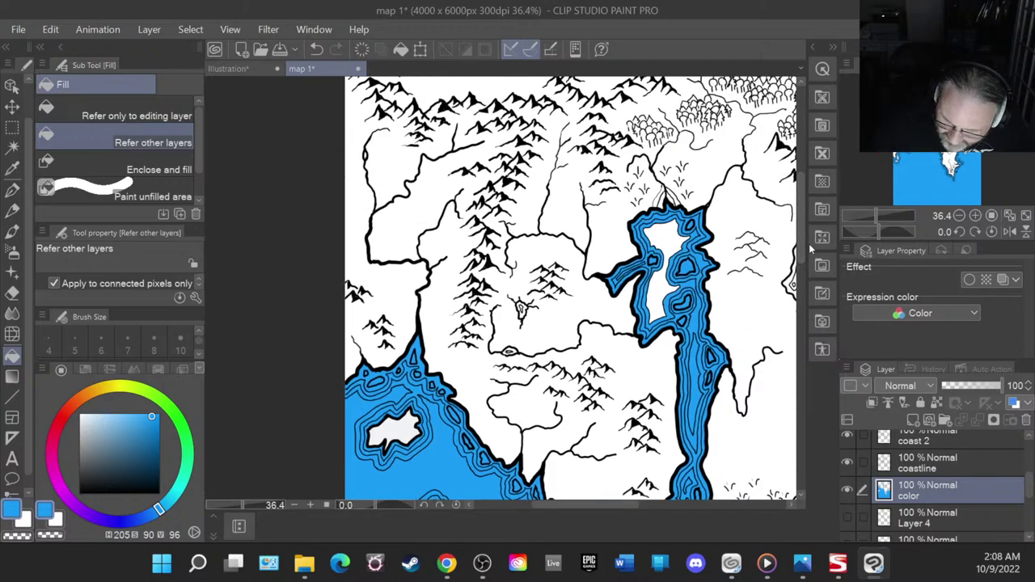
- Fill the northern lake's remaining white area with blue and its islets with near-white, H 205, S 2, V 95
click(672, 234)
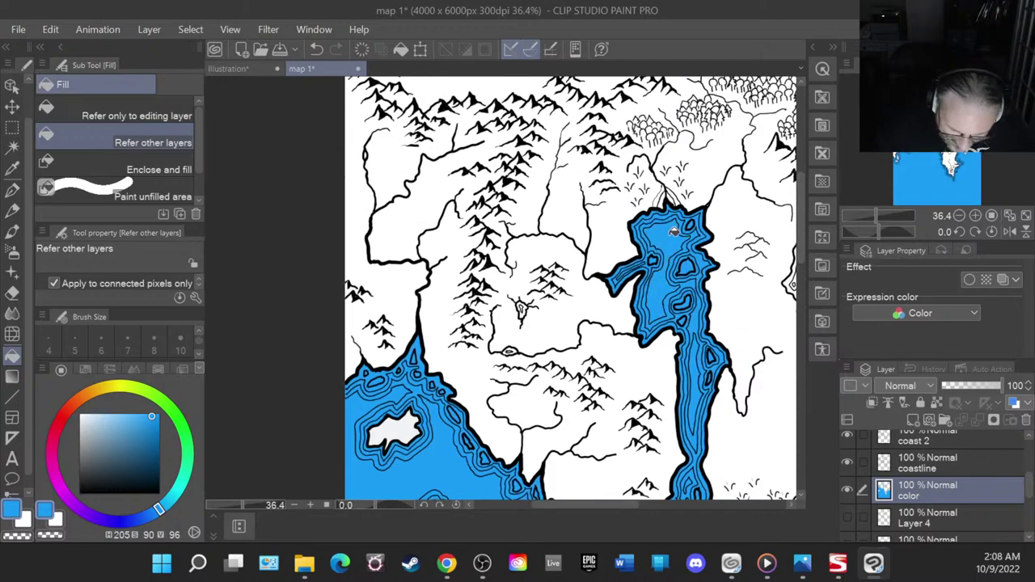
drag(99, 423, 81, 418)
click(688, 263)
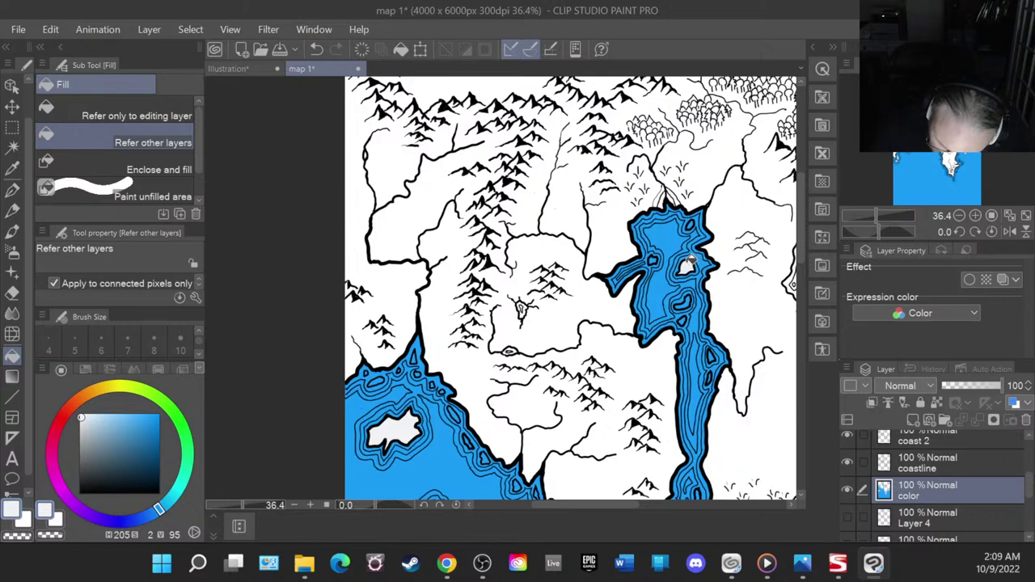
click(686, 303)
click(683, 320)
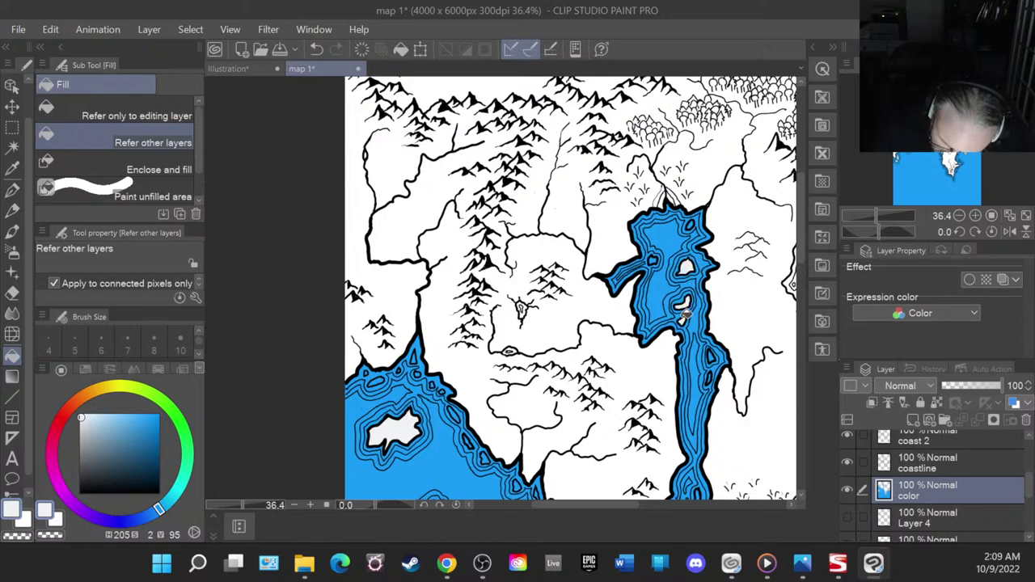
click(691, 225)
click(713, 356)
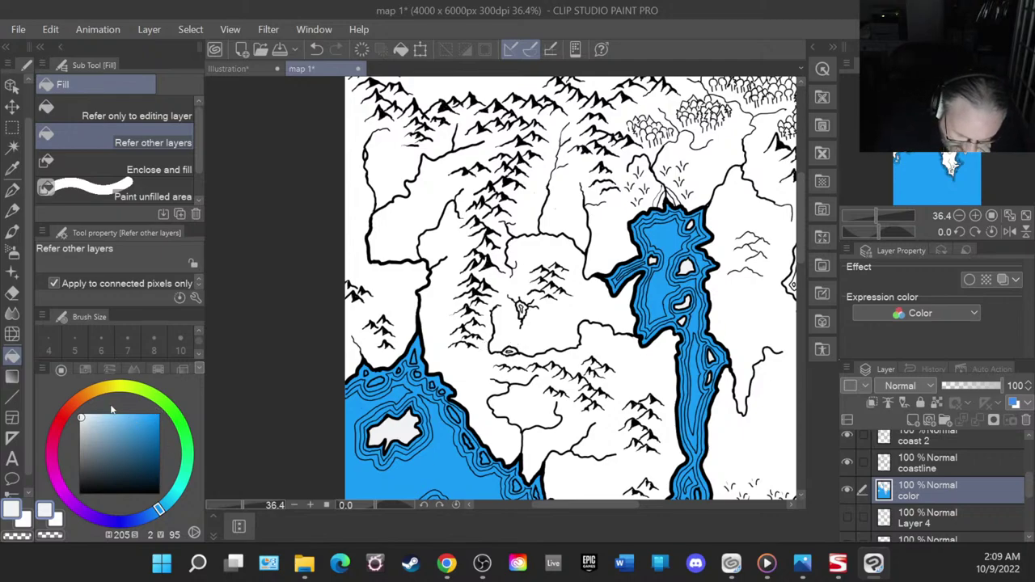
- Sample the sea blue from the canvas and fill the two small lakes west of the large northern lake
click(12, 169)
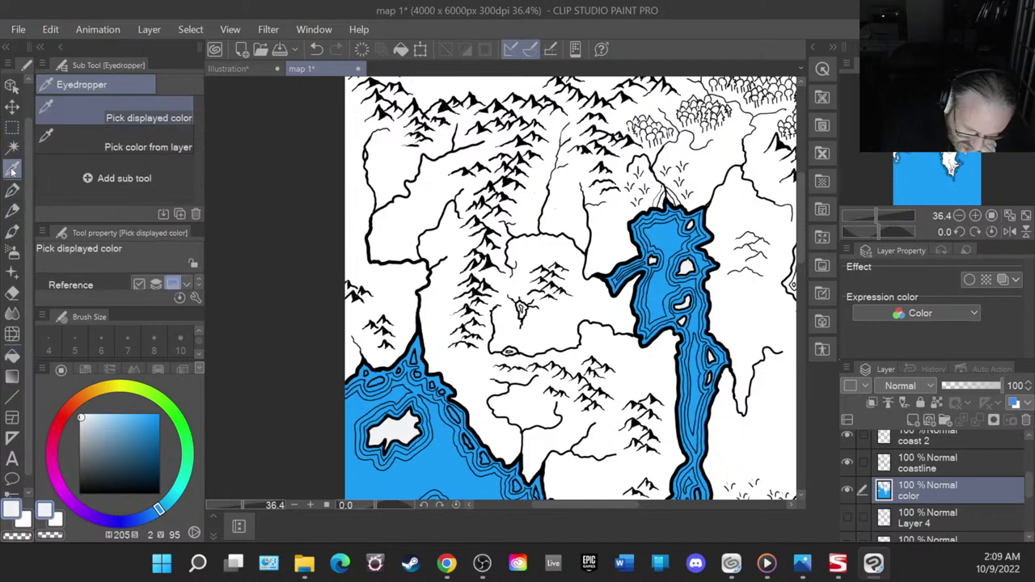
click(444, 431)
click(12, 356)
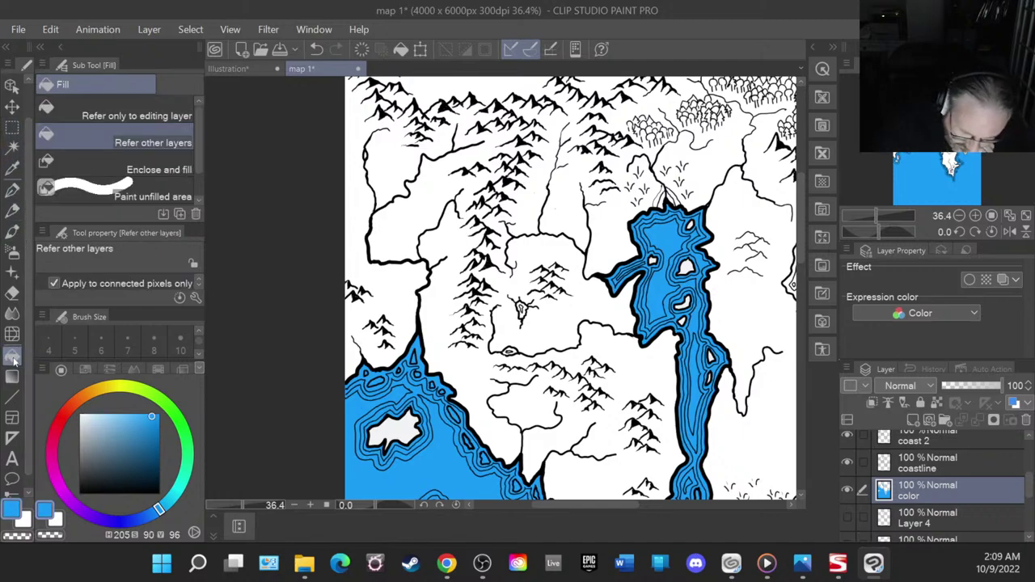
click(522, 309)
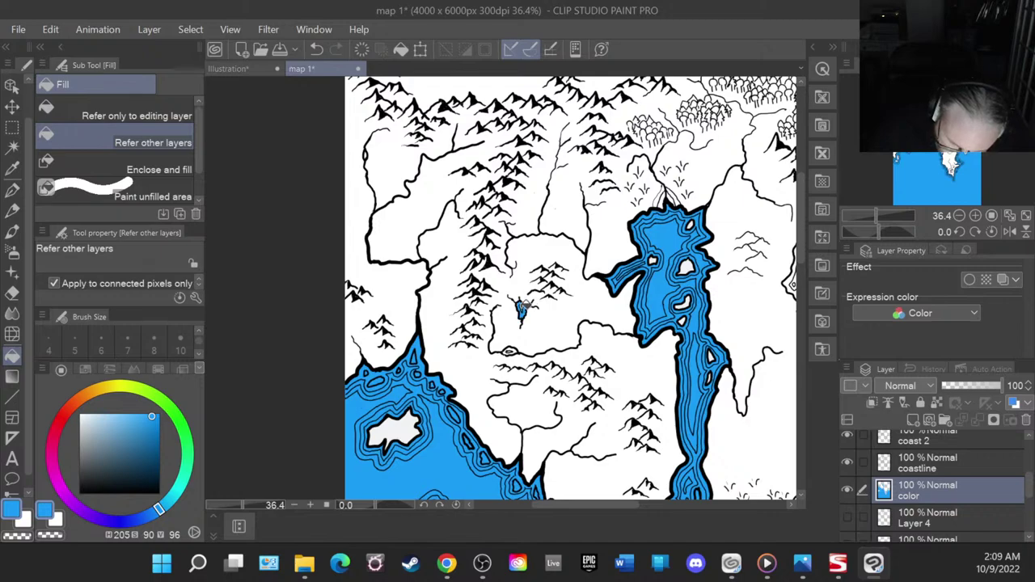
click(511, 350)
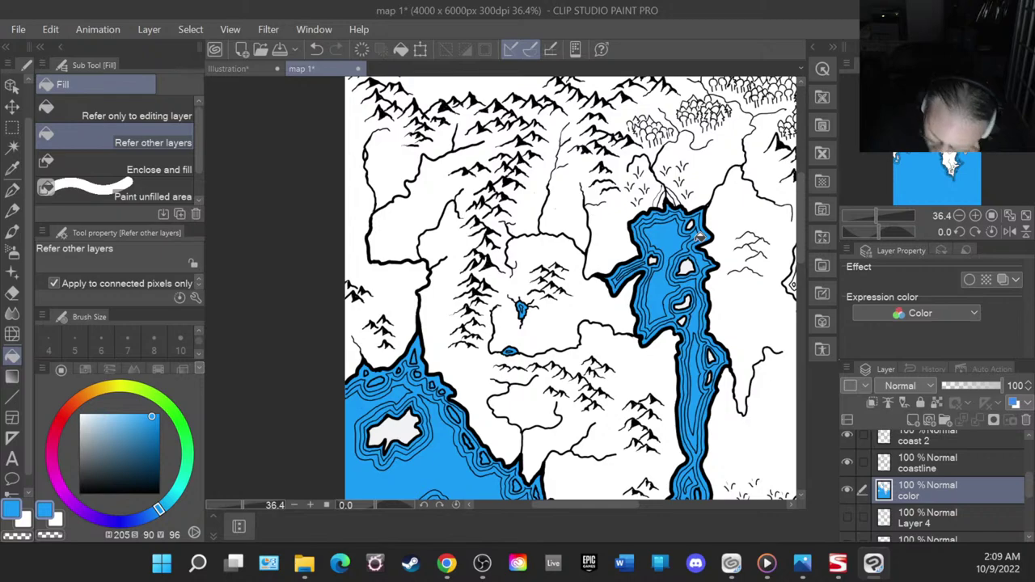
- Fill the narrow lake east of the channel with blue, including its inner and outer contour bands
scroll(699, 235, down, 3)
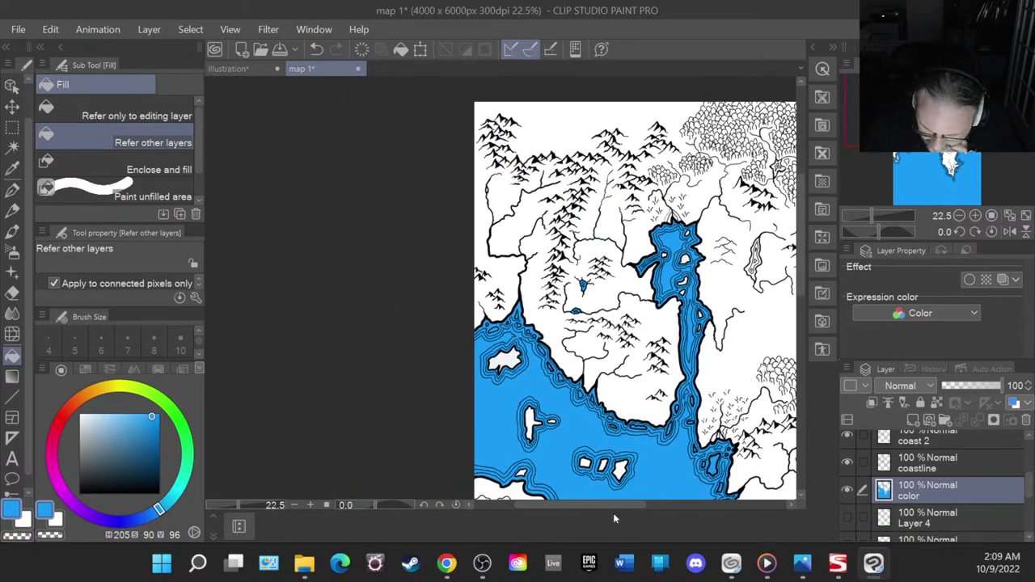
drag(615, 506, 675, 507)
scroll(684, 441, down, 2)
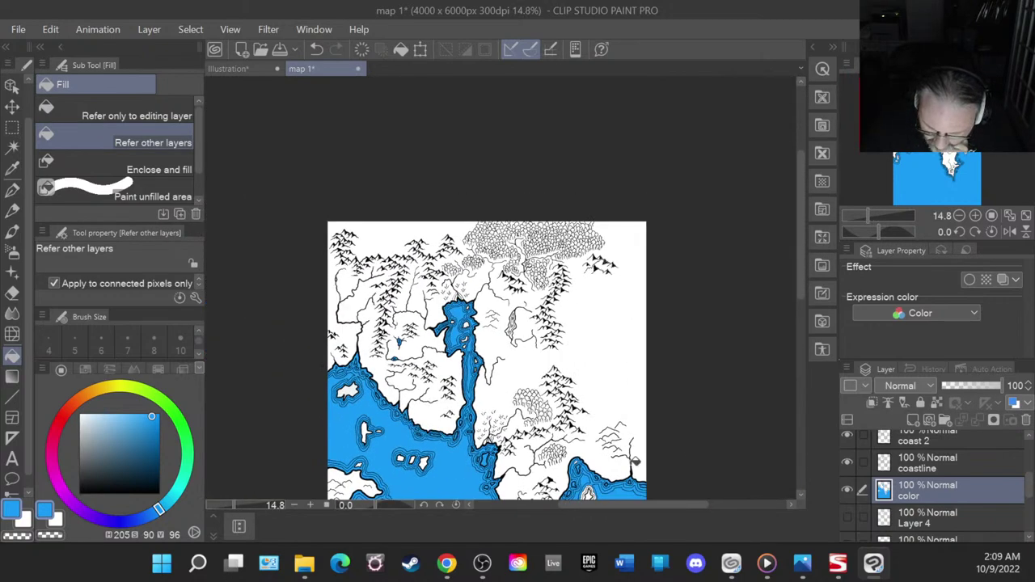
scroll(635, 461, up, 2)
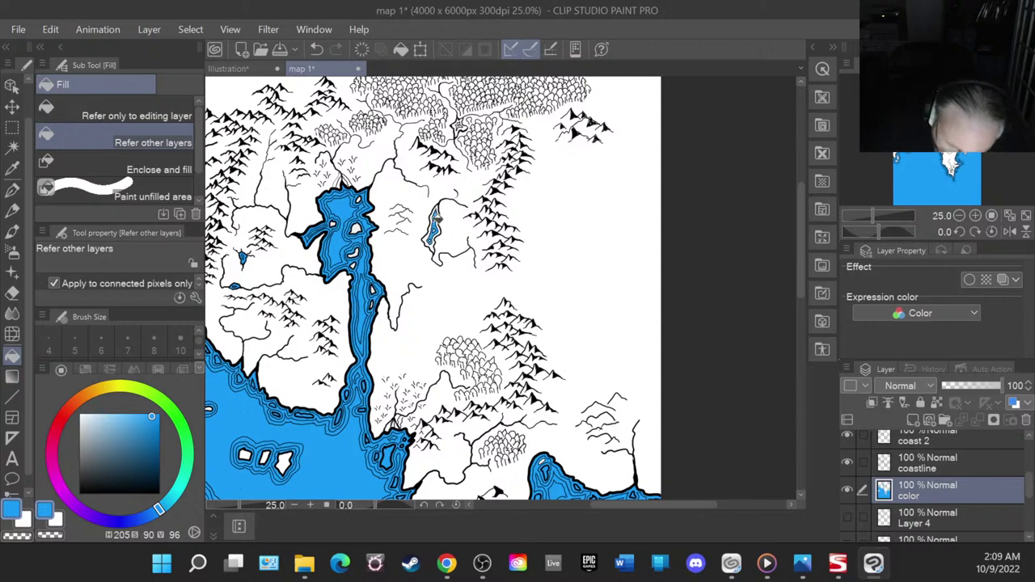
scroll(437, 222, up, 3)
scroll(439, 215, up, 3)
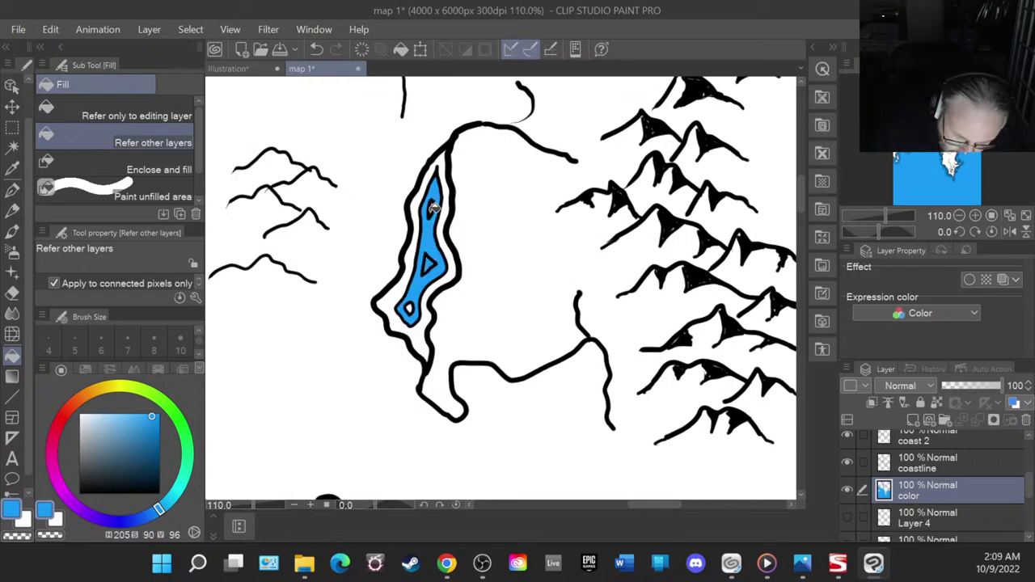
click(453, 198)
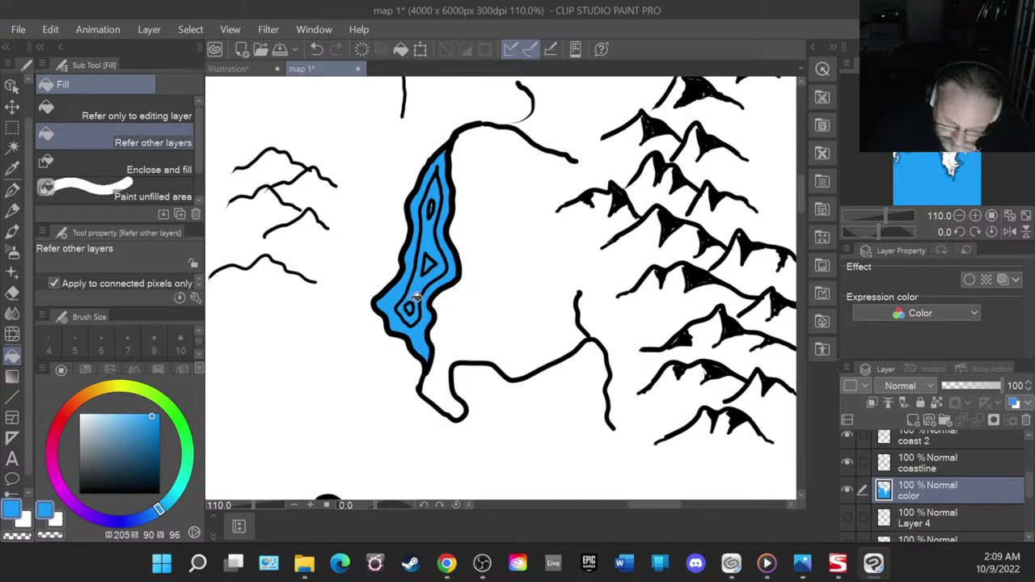
- Save the map document
scroll(467, 314, down, 4)
scroll(467, 313, down, 2)
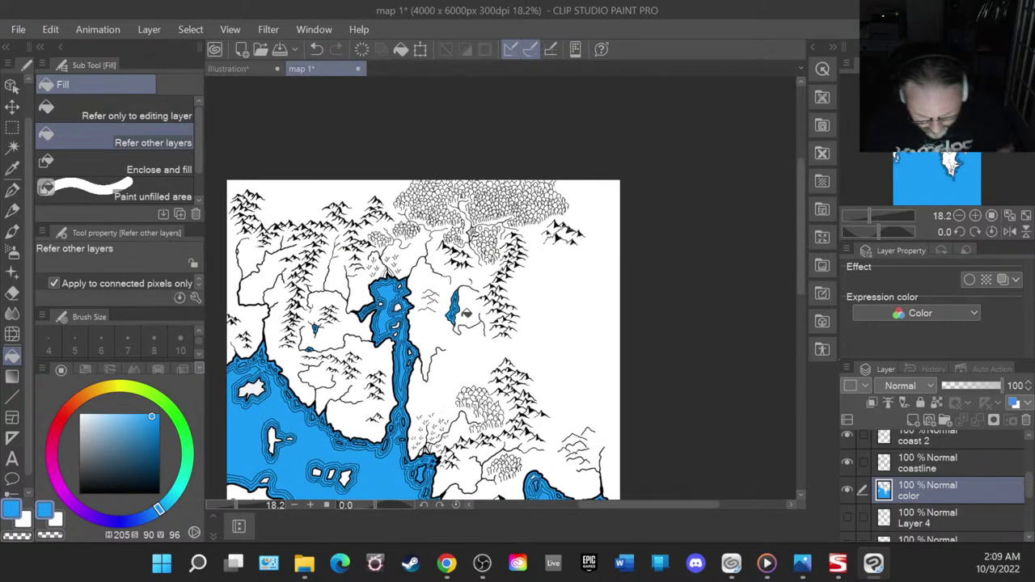
key(ctrl+s)
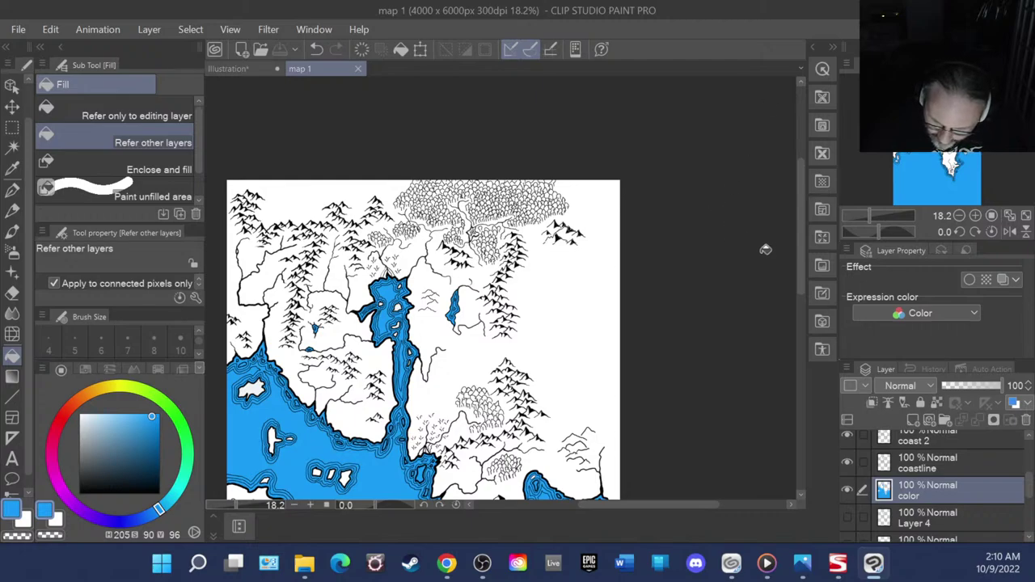
- Fill the islet off the southern peninsula's tip with pure white, H 205, S 0, V 100
drag(797, 252, 800, 334)
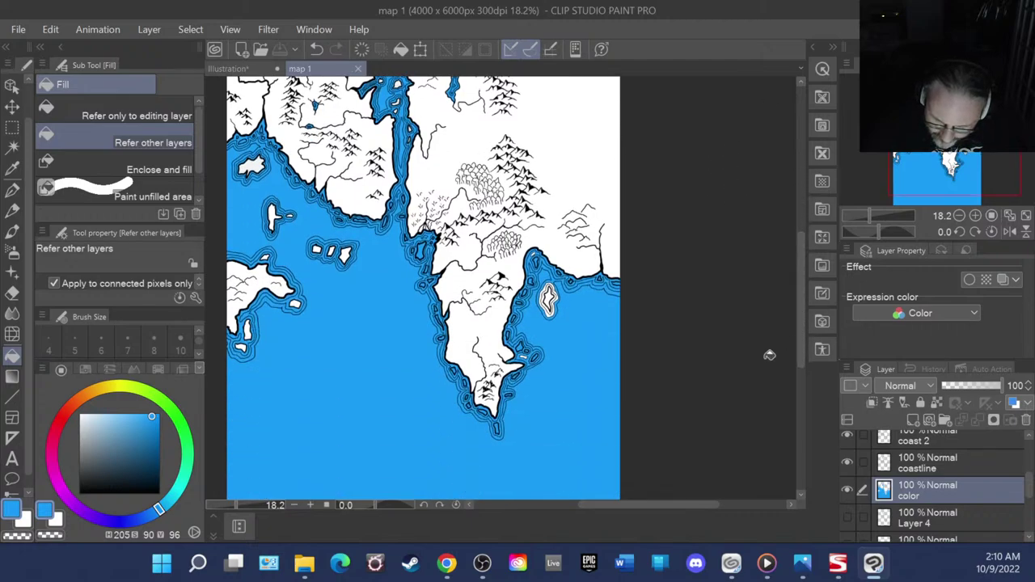
drag(642, 502, 601, 489)
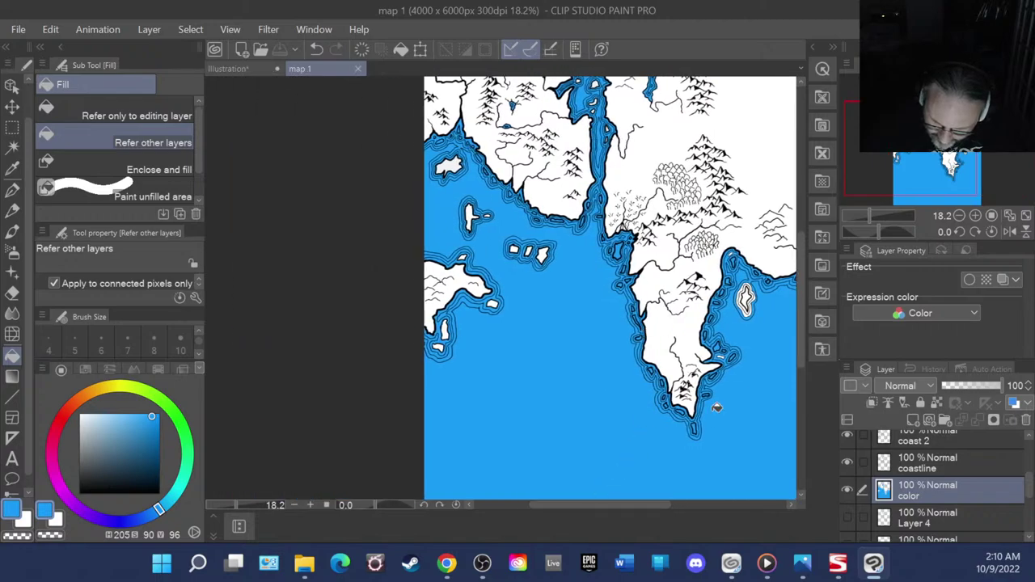
scroll(710, 419, up, 2)
scroll(711, 421, up, 1)
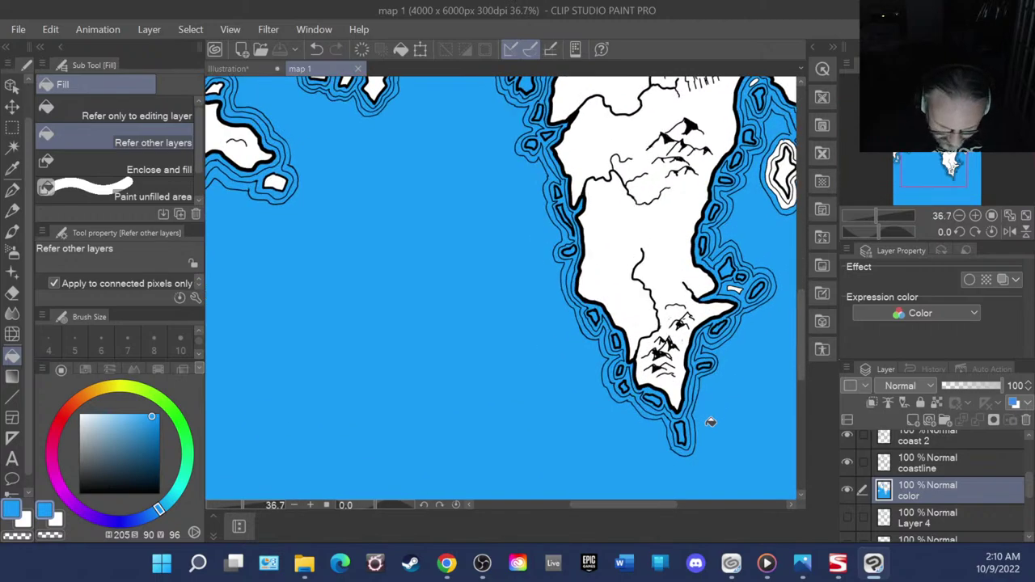
click(80, 414)
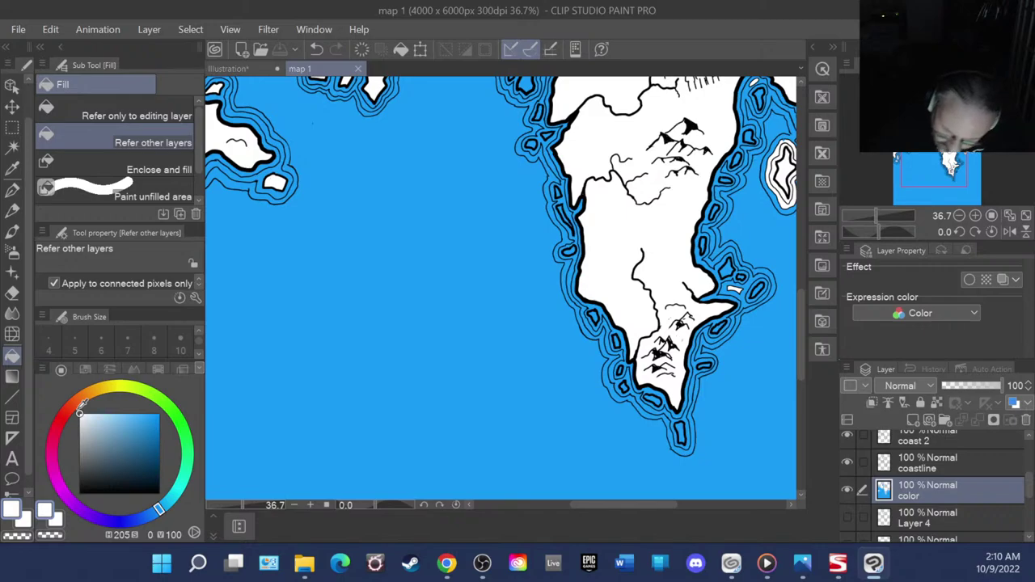
click(681, 434)
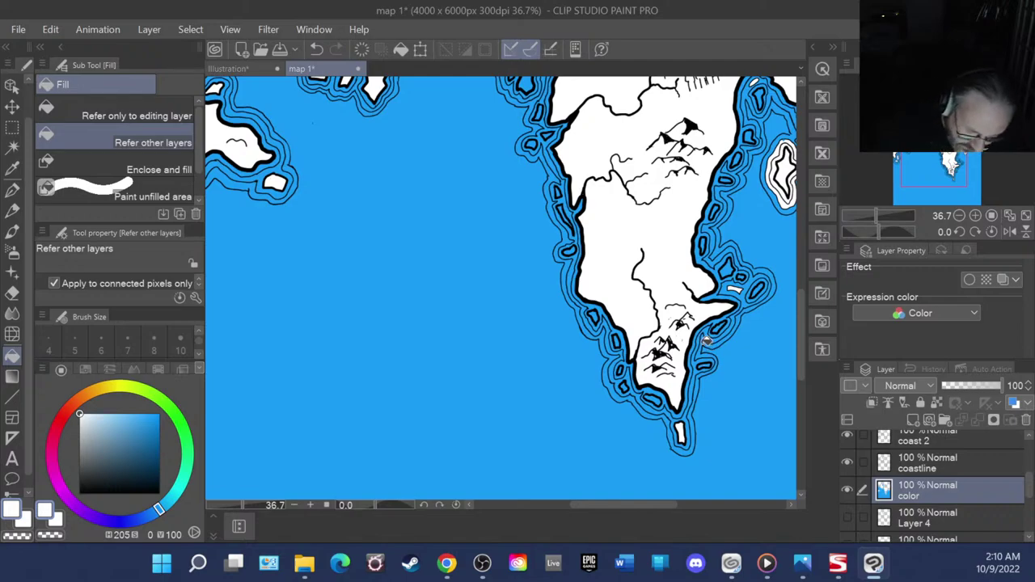
- Fill the mainland and the islets off the peninsula's tip and southeast coast with pale yellow, H 64, S 29, V 96
click(124, 387)
click(102, 416)
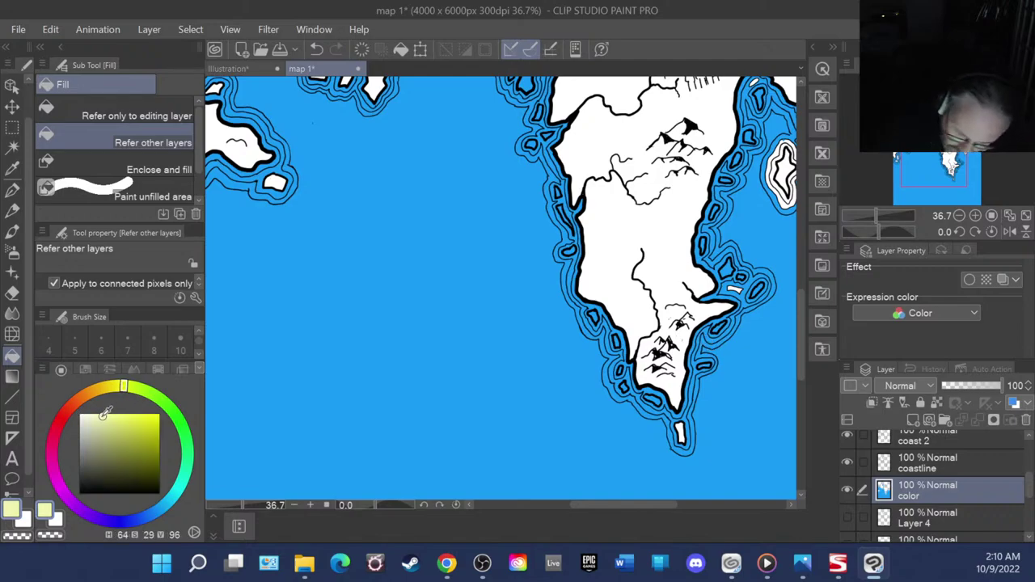
click(627, 275)
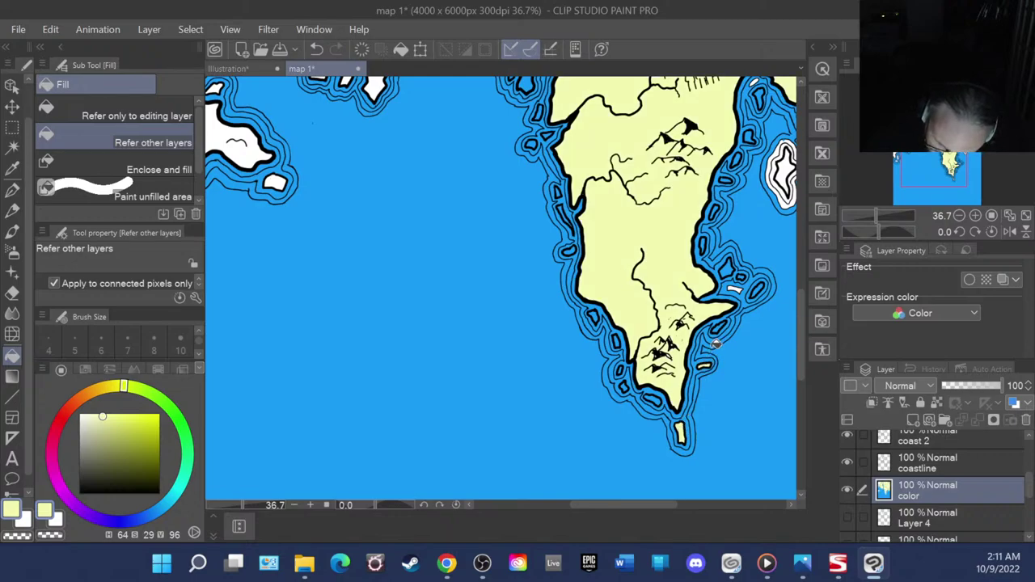
click(765, 285)
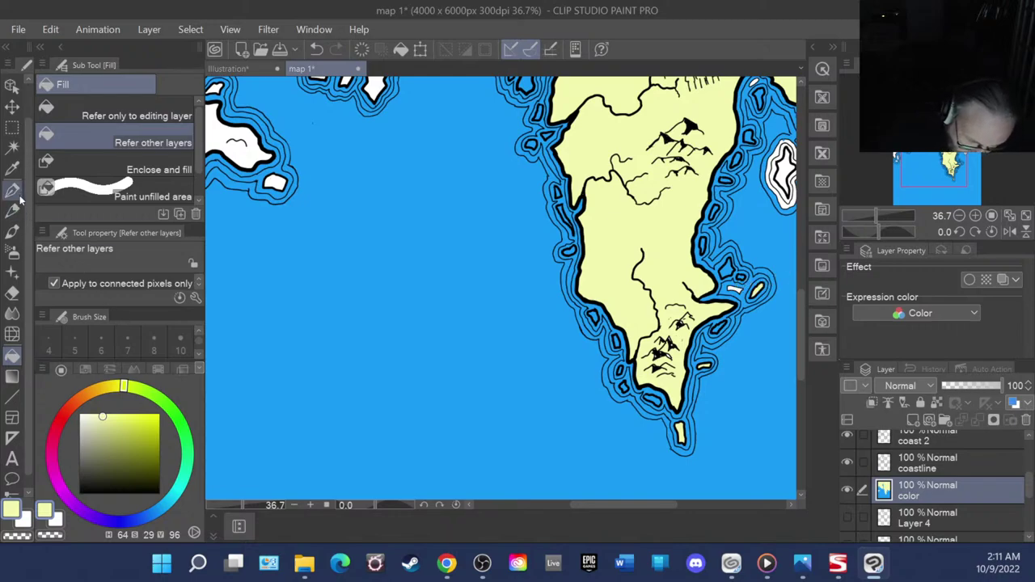
- Sample the sea blue and fill the white patch beside the peninsula's eastern cape and the white bands around the eastern island
click(12, 170)
click(378, 343)
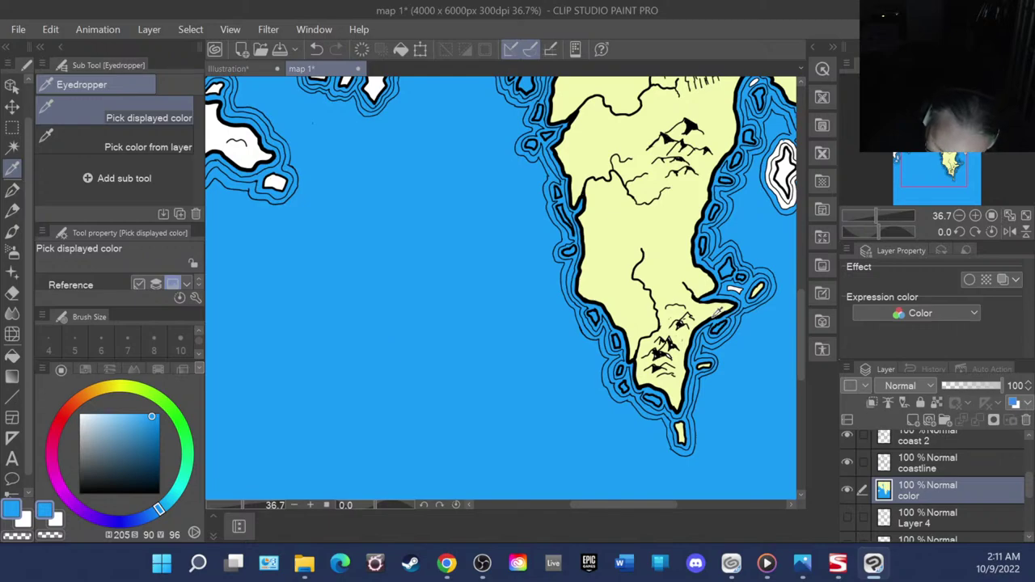
key(g)
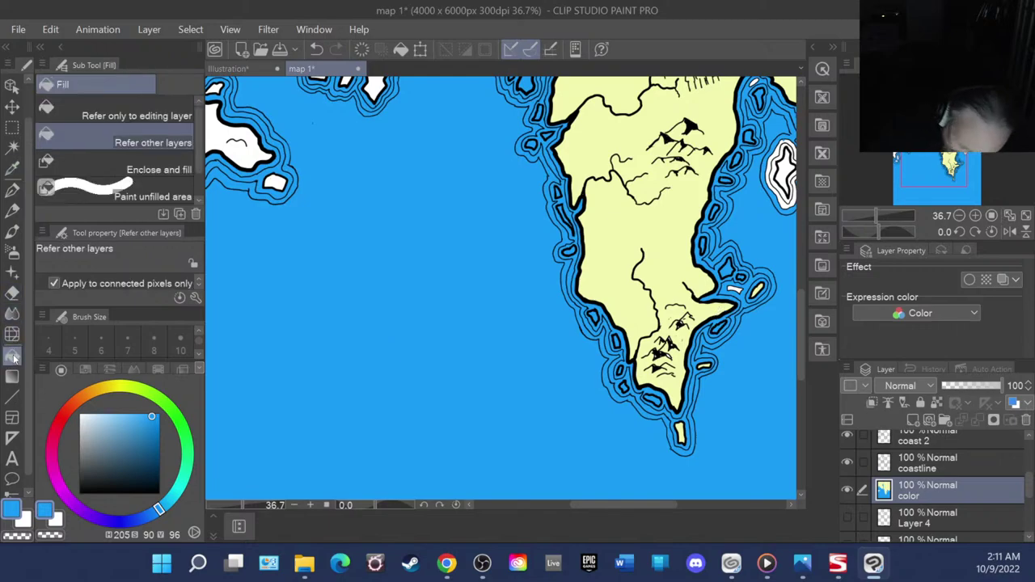
click(738, 289)
click(786, 151)
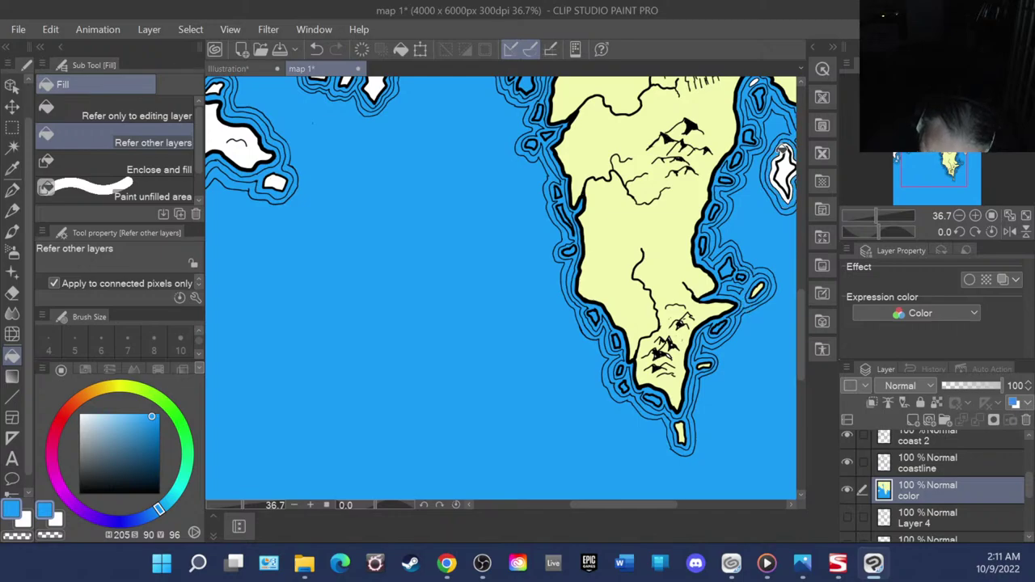
click(783, 150)
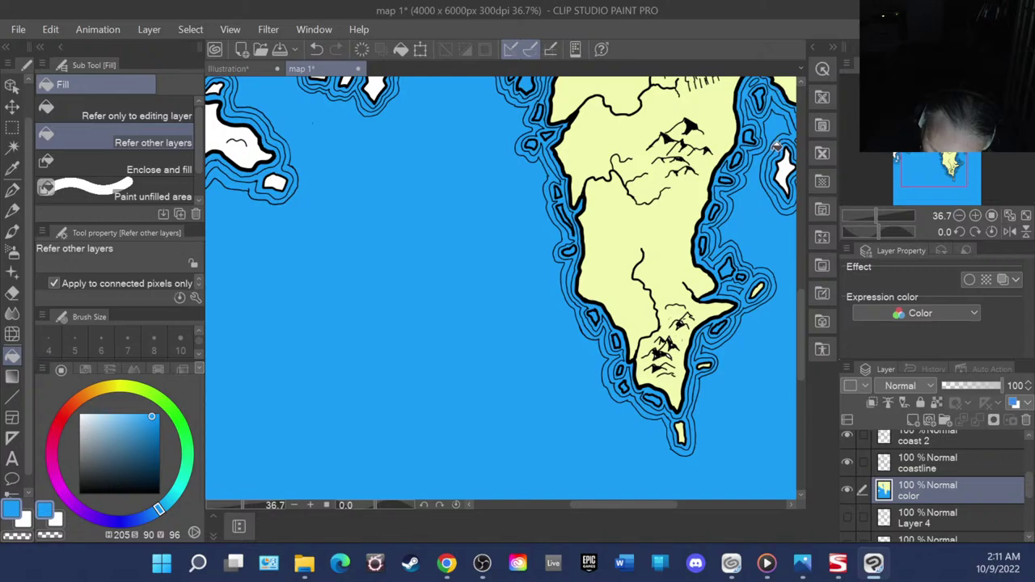
- Sample the land's pale yellow and fill the islets beside the peninsula's eastern cape and along its southwest coast
drag(664, 505, 683, 505)
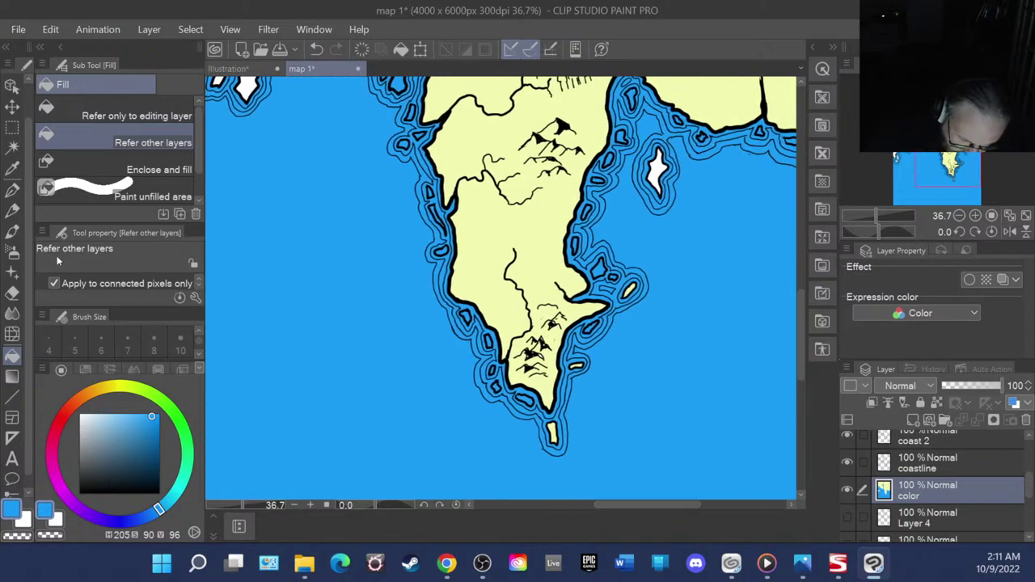
click(12, 169)
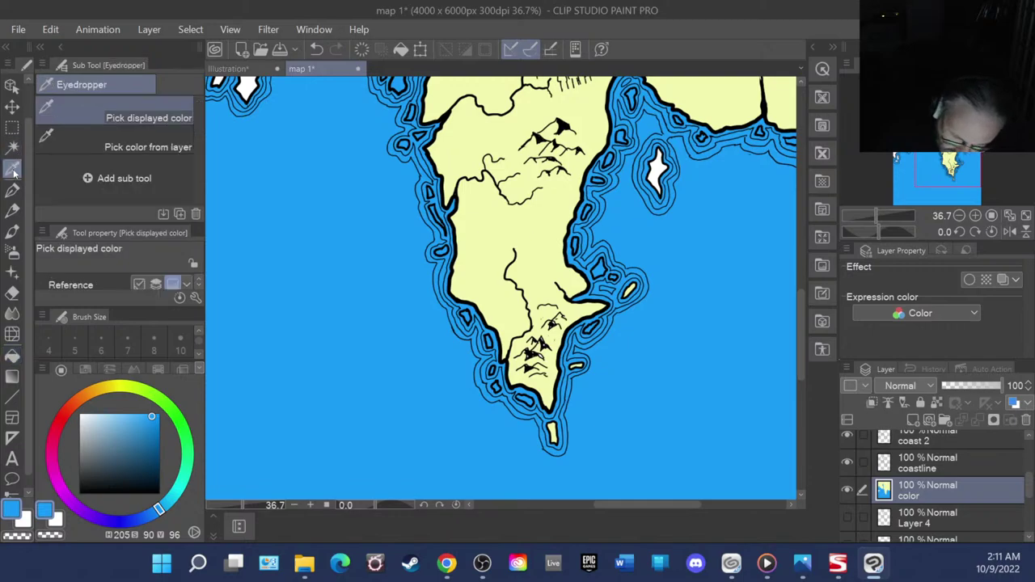
click(545, 228)
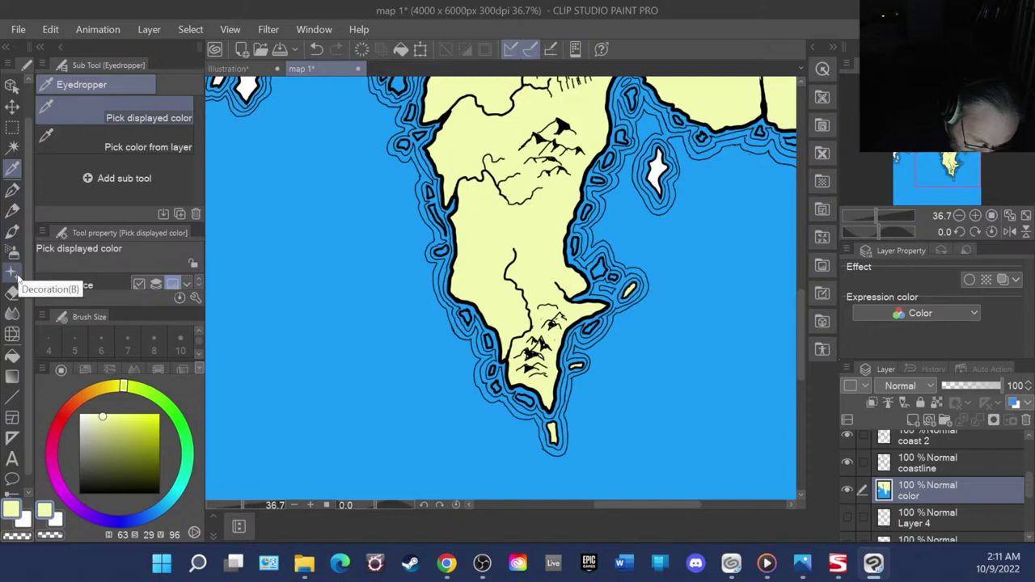
click(12, 355)
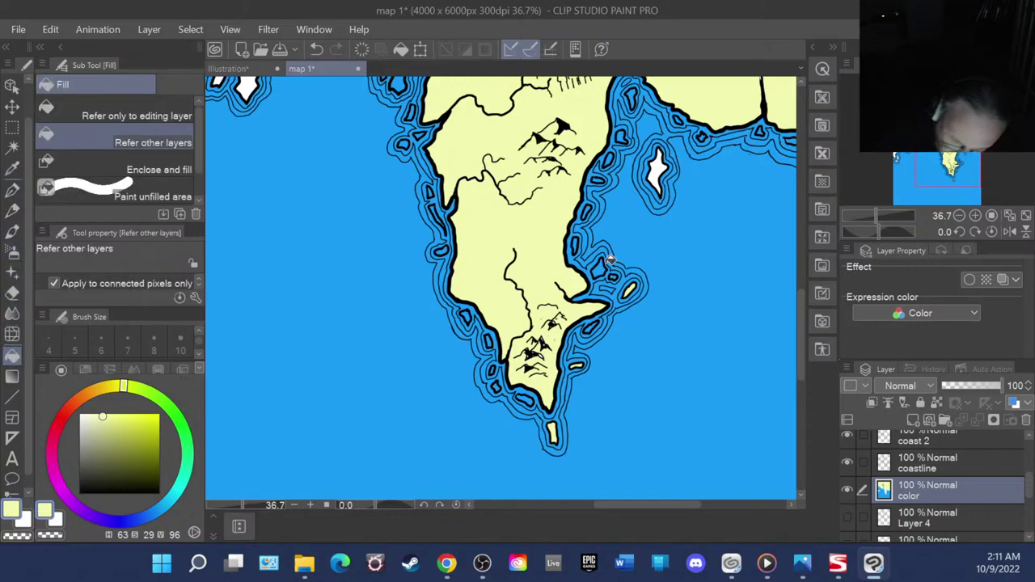
click(601, 265)
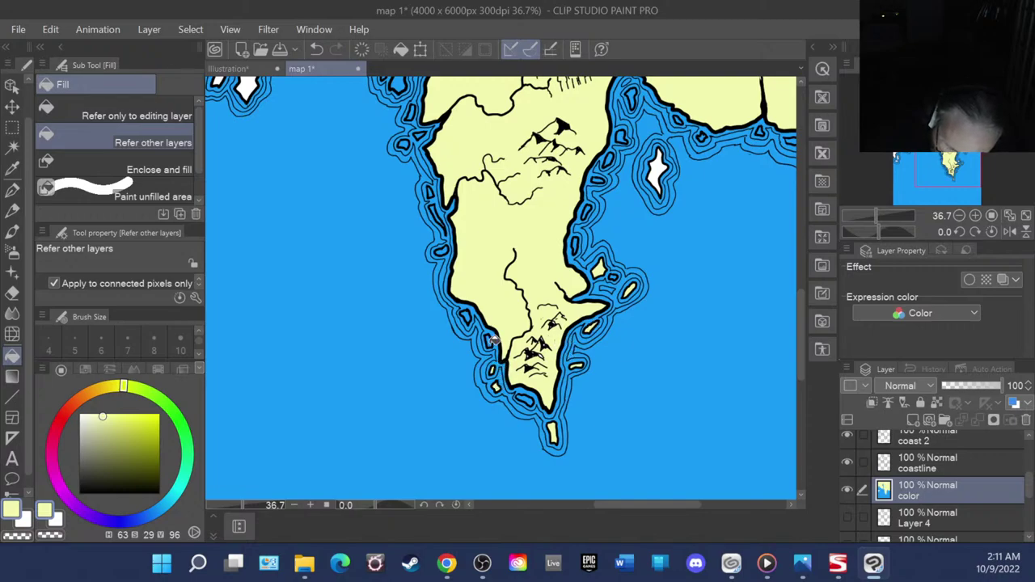
click(467, 315)
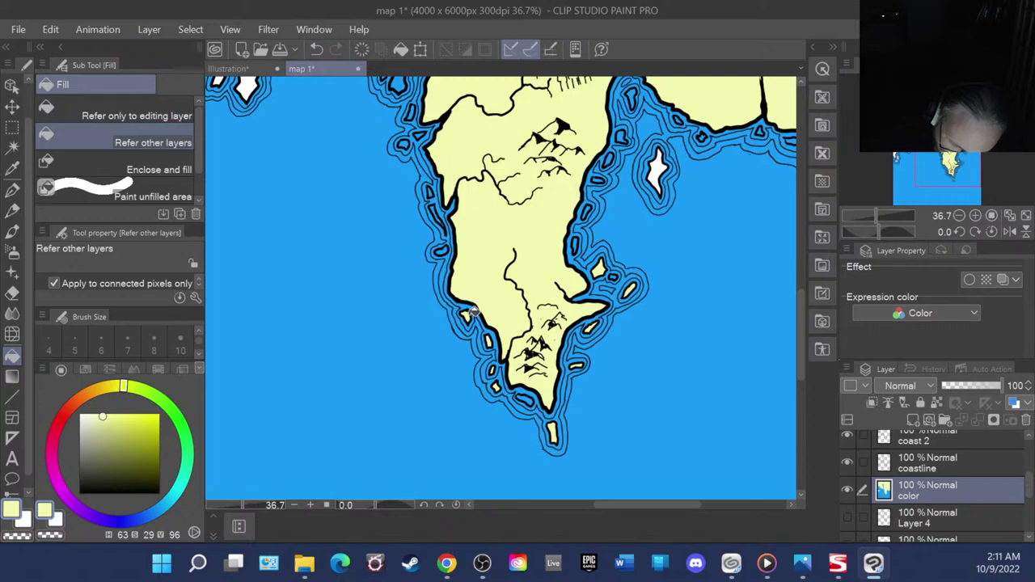
click(445, 249)
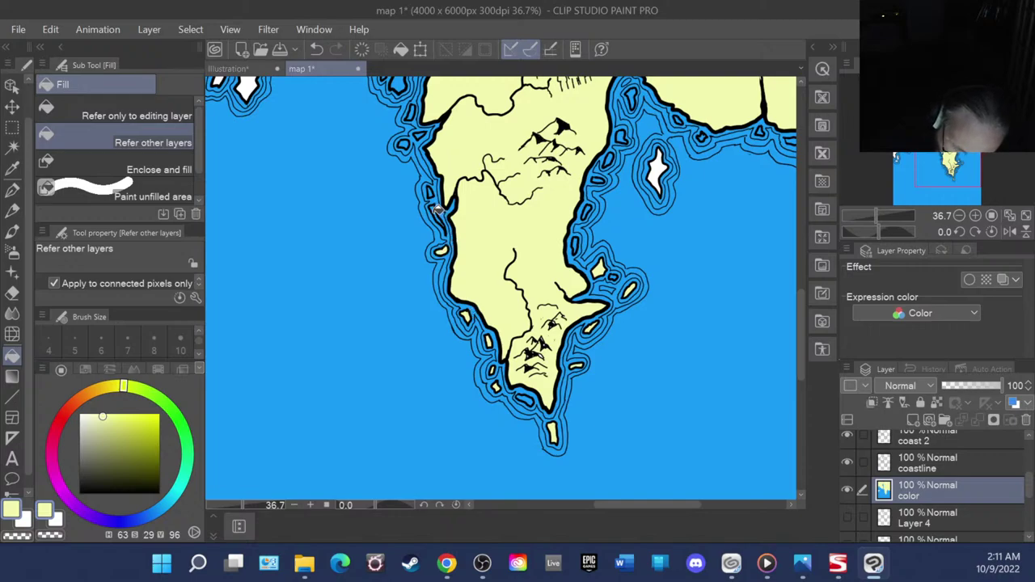
- Fill the islets along the peninsula's upper west and east coasts and the eastern offshore island with the same pale yellow
click(436, 212)
click(432, 191)
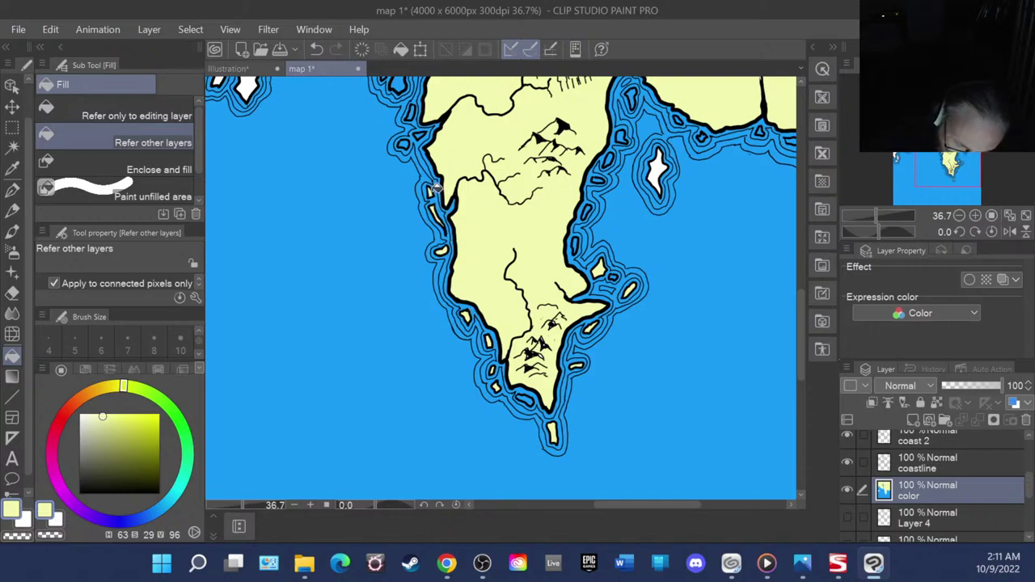
click(404, 144)
click(421, 135)
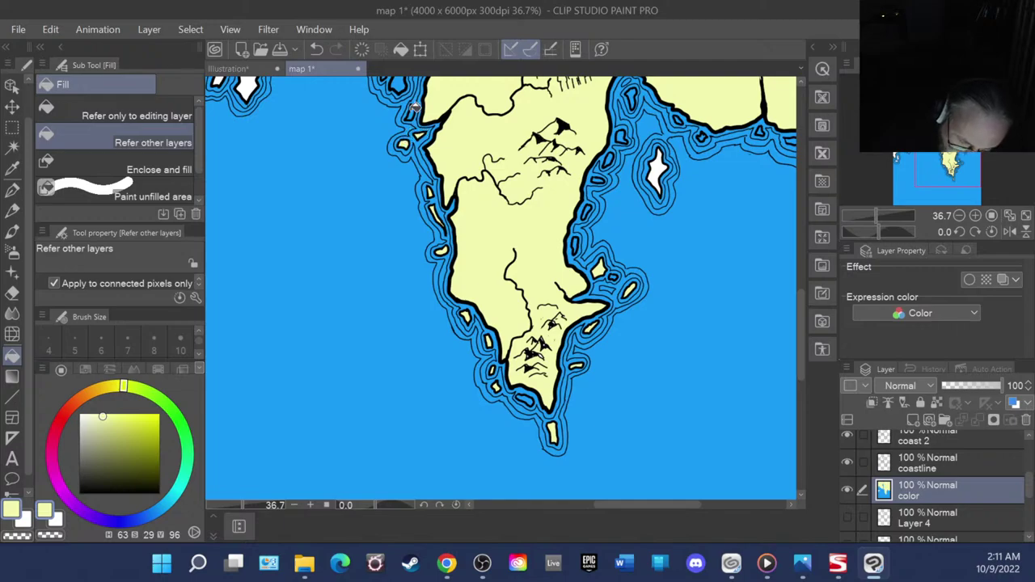
click(414, 110)
click(400, 84)
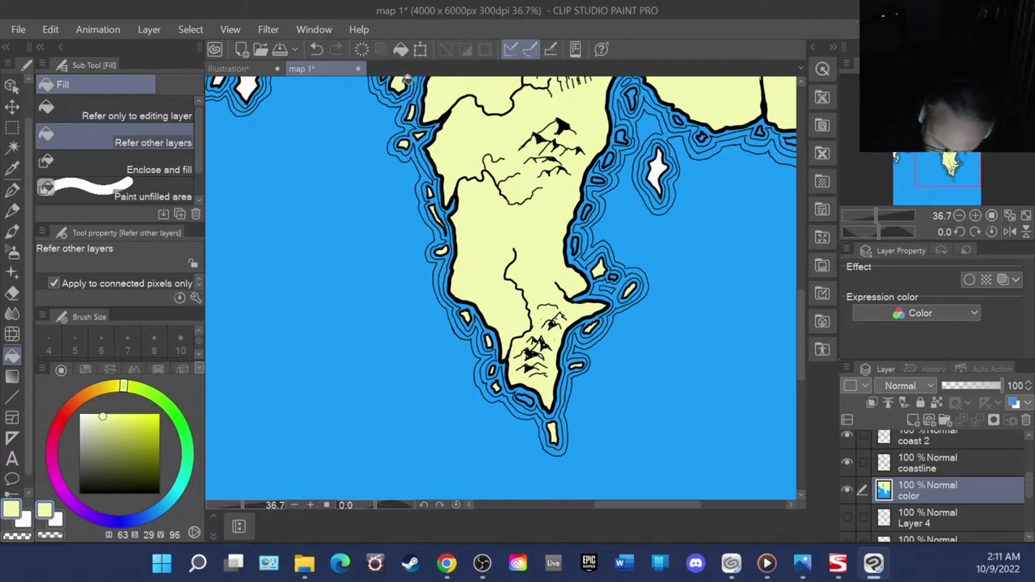
click(659, 168)
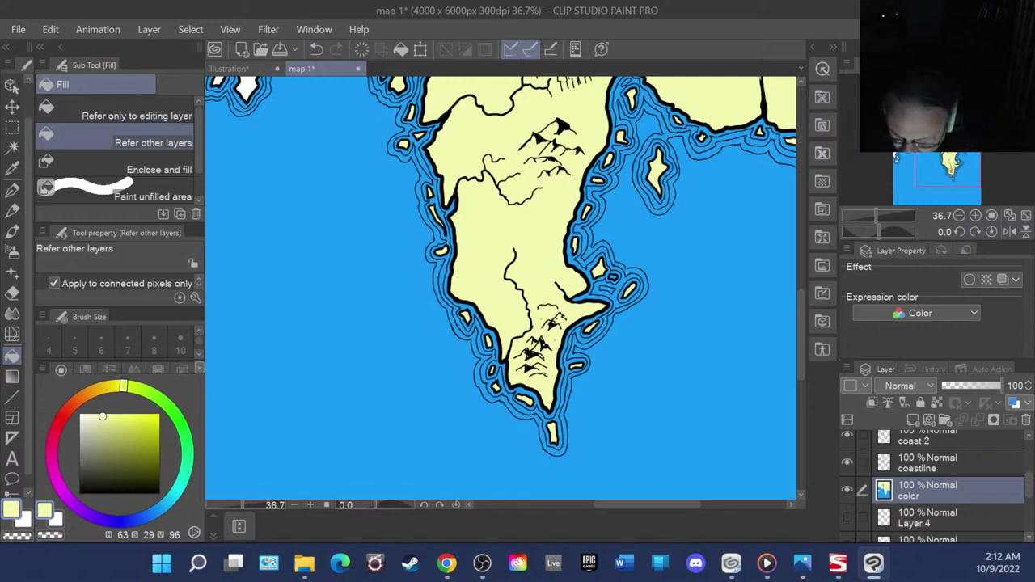
- Fill the landmass at the map's western edge and the islets around it with pale yellow
drag(957, 149, 895, 152)
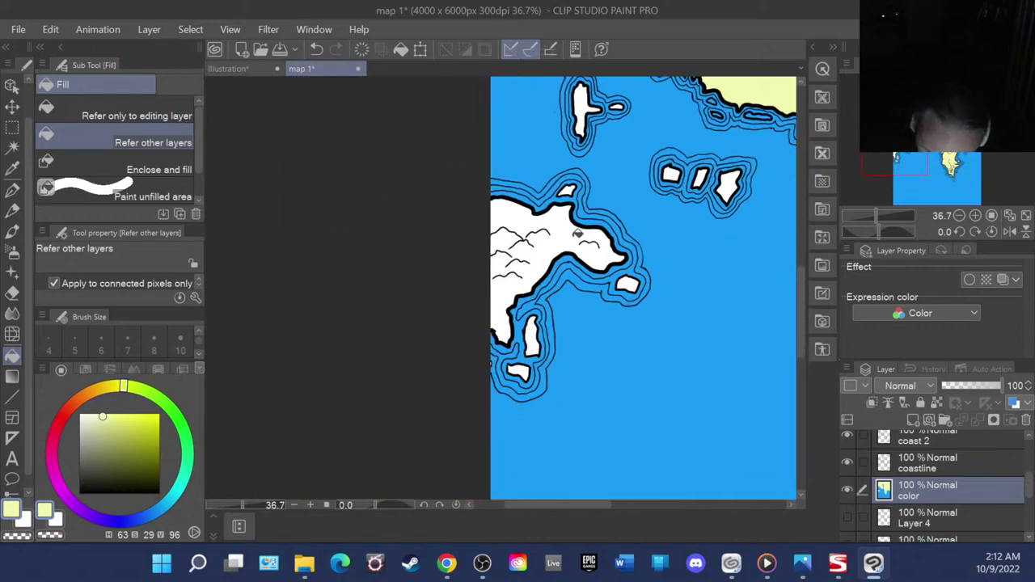
click(577, 234)
click(628, 283)
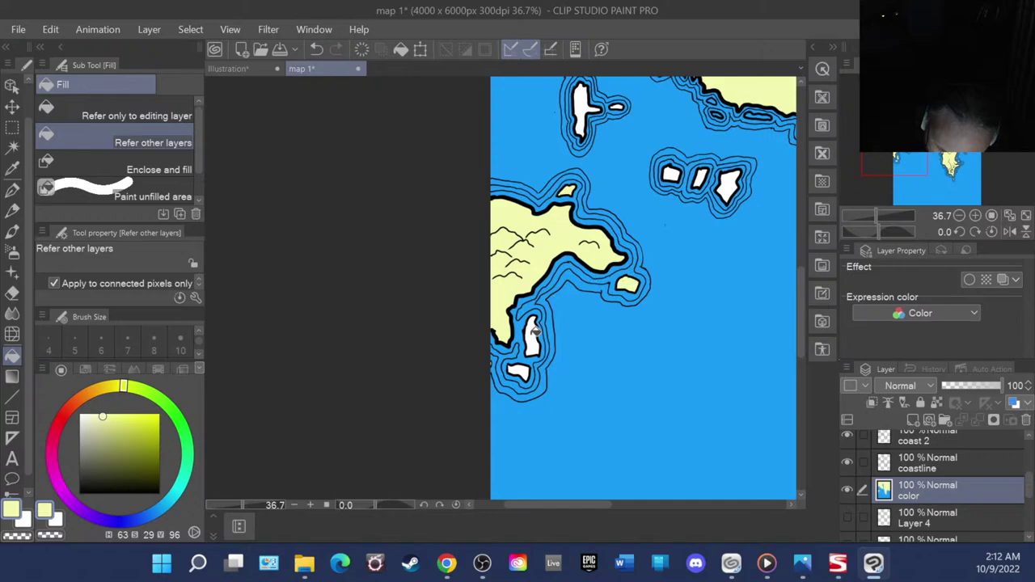
click(532, 334)
click(520, 369)
- Fill the elongated island north of the western landmass, its small neighbor and the group of three islands with pale yellow
click(584, 104)
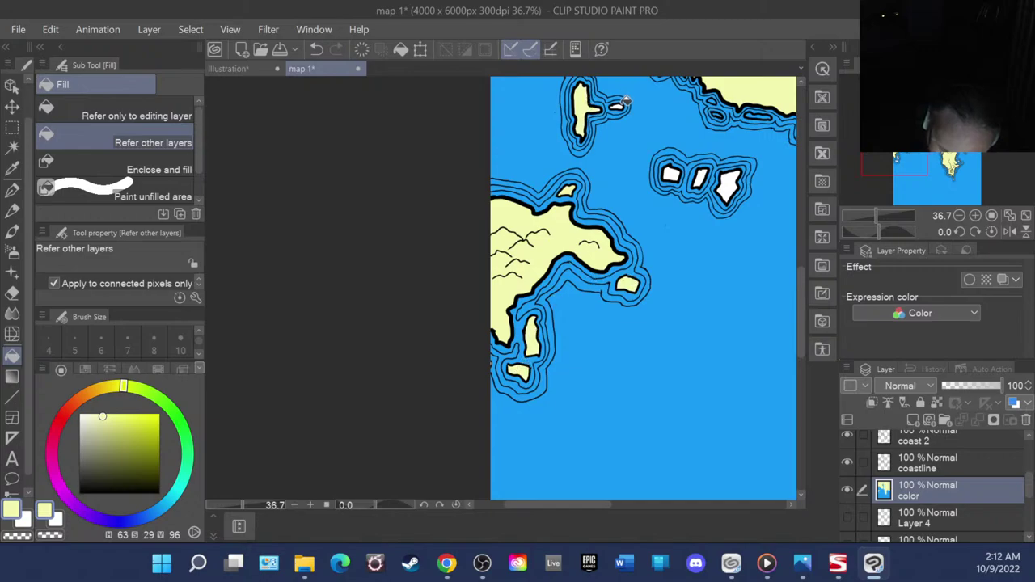
click(619, 105)
click(673, 174)
click(702, 176)
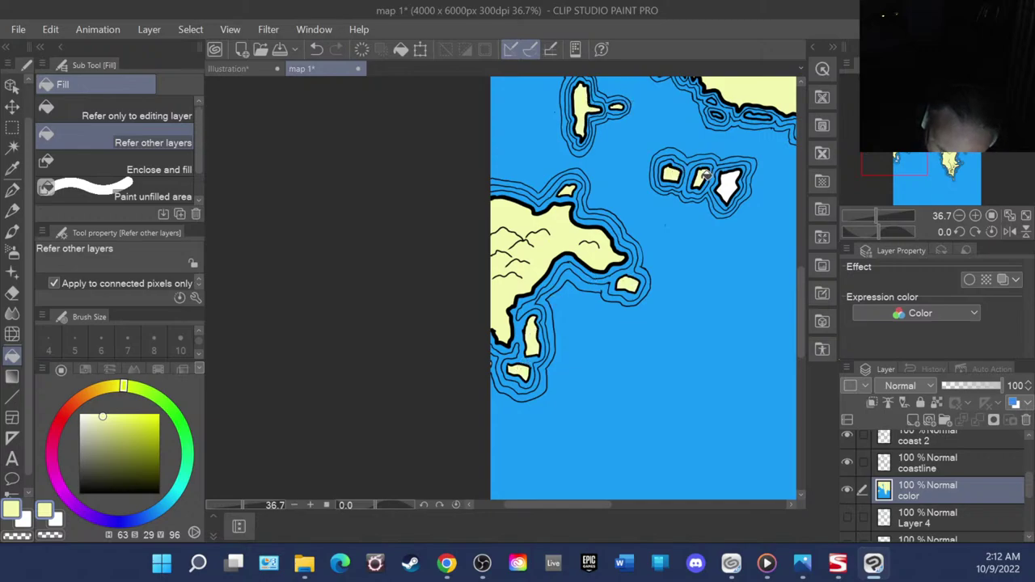
click(732, 183)
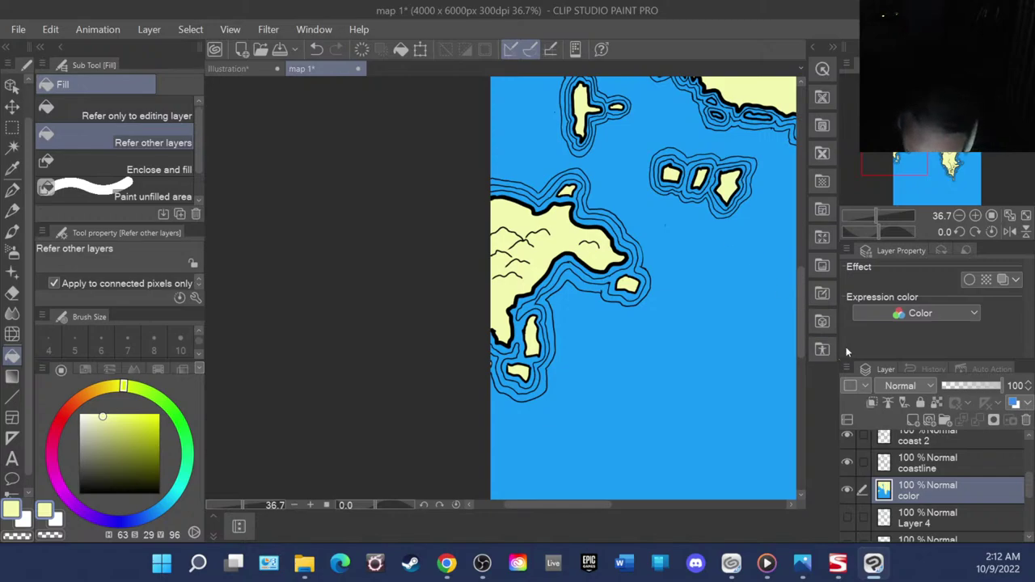
- Fill the northwestern bay's island and the islets along the mainland's west coast and in the inland lake and channel with pale yellow
drag(802, 324, 810, 251)
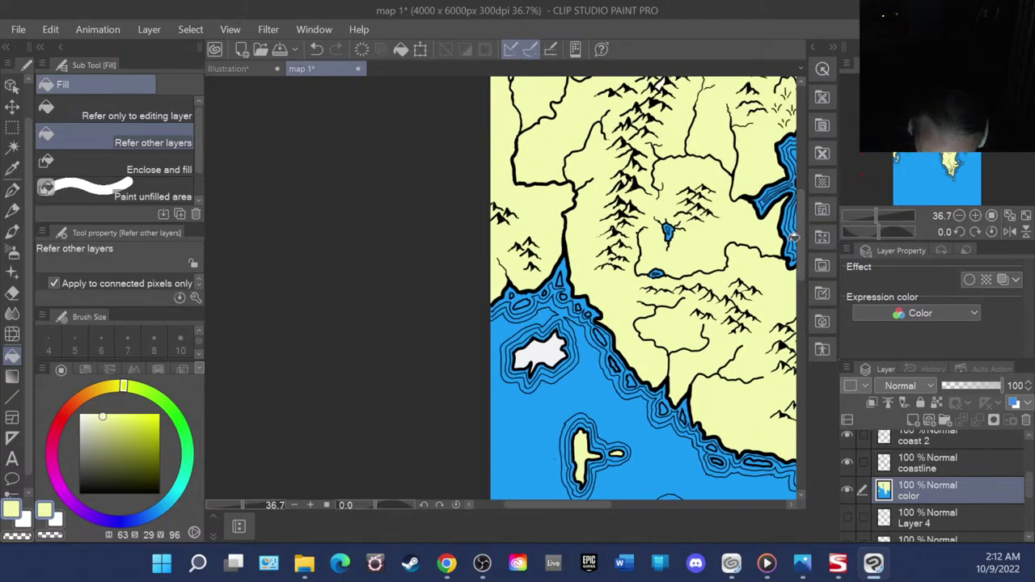
click(543, 351)
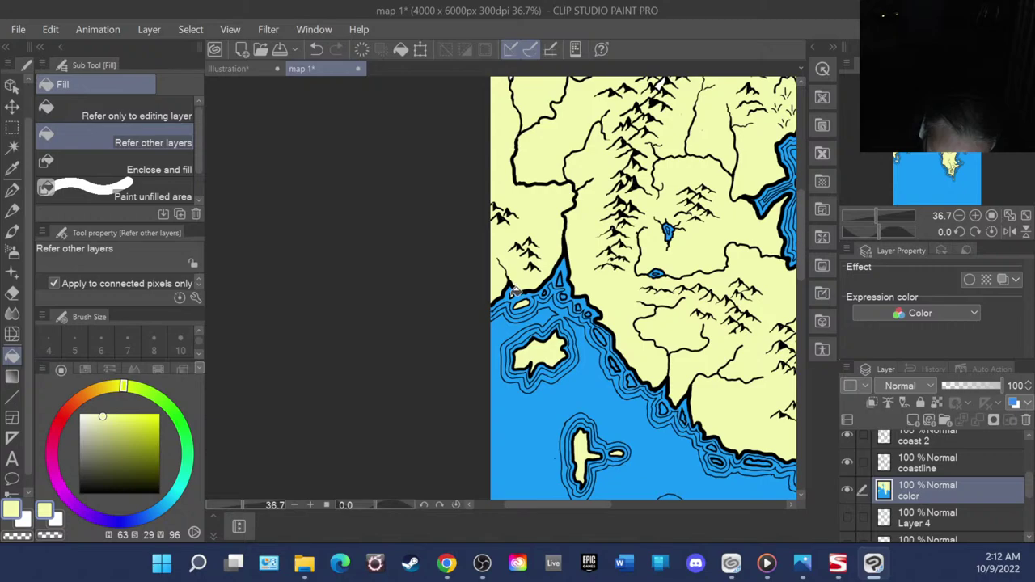
click(561, 281)
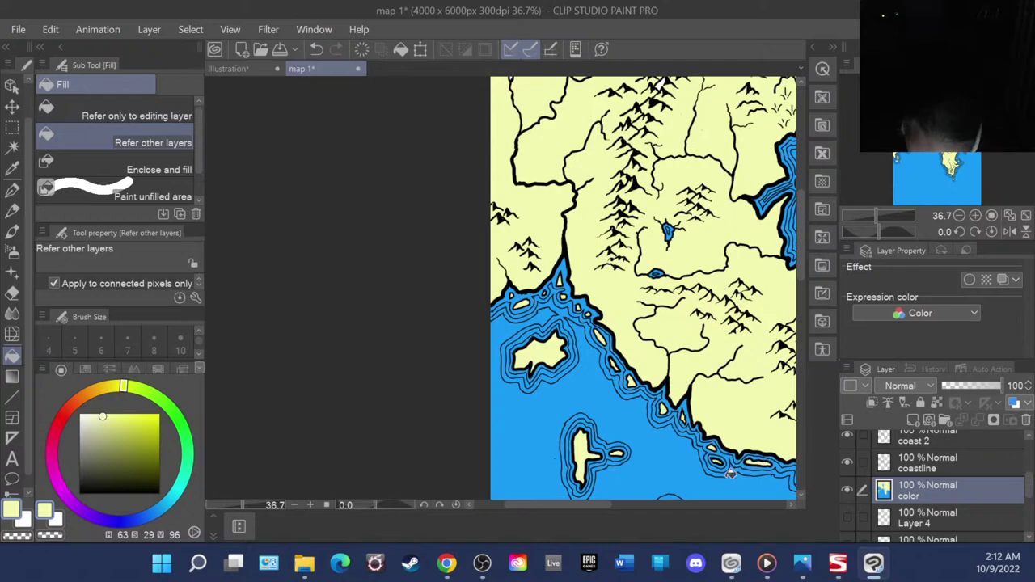
drag(582, 505, 652, 511)
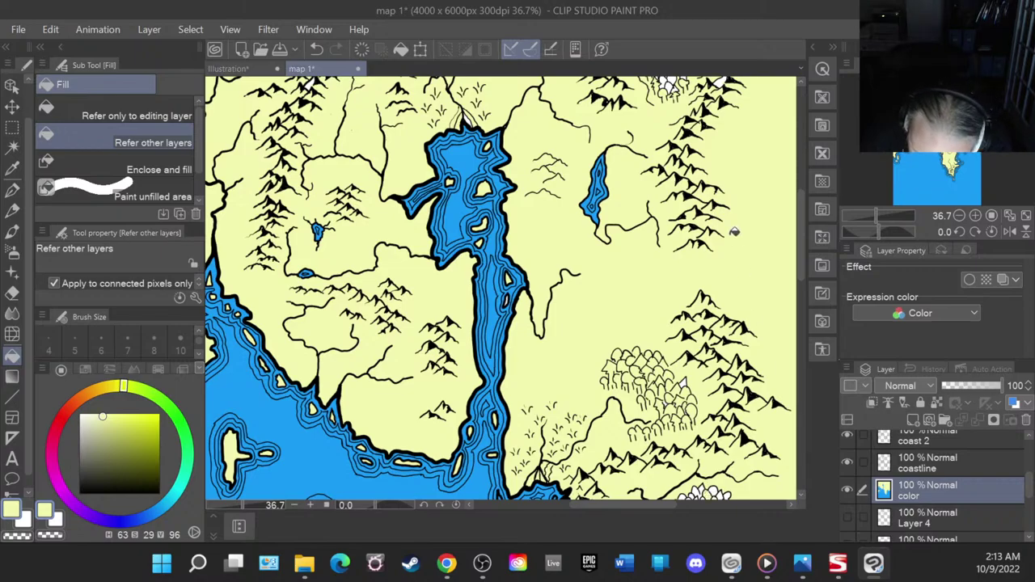
- Review the whole map's coloring, from the northern forest to the southern sea and the forests above the peninsula
scroll(734, 232, up, 1)
scroll(735, 232, down, 2)
drag(804, 229, 804, 192)
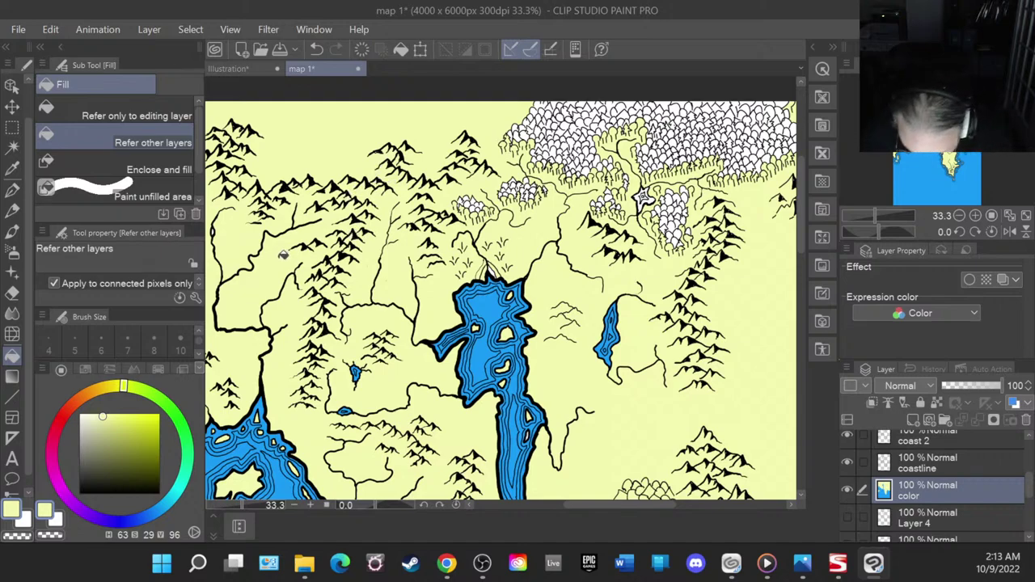
drag(658, 506, 689, 507)
scroll(733, 341, down, 2)
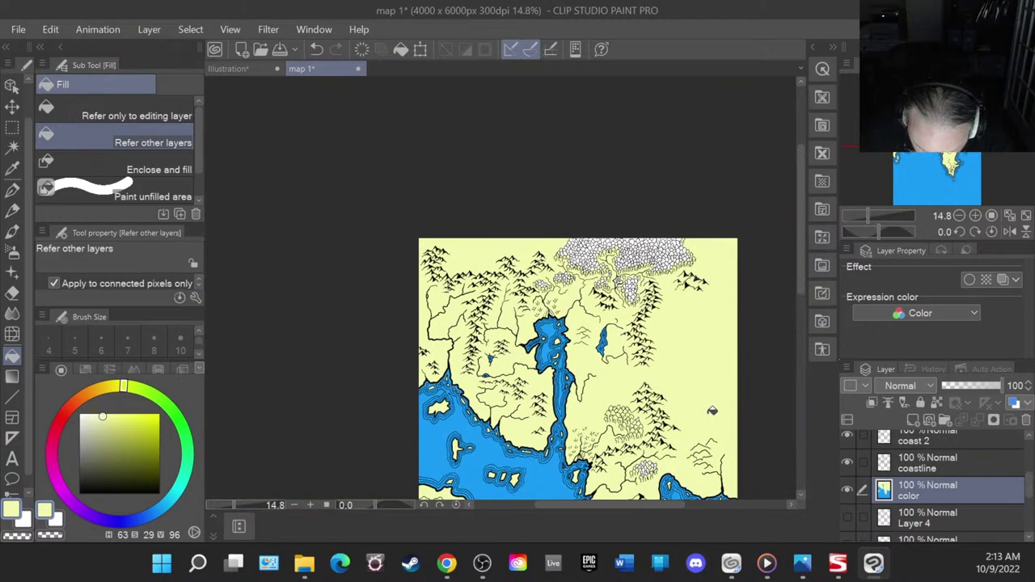
scroll(716, 459, down, 2)
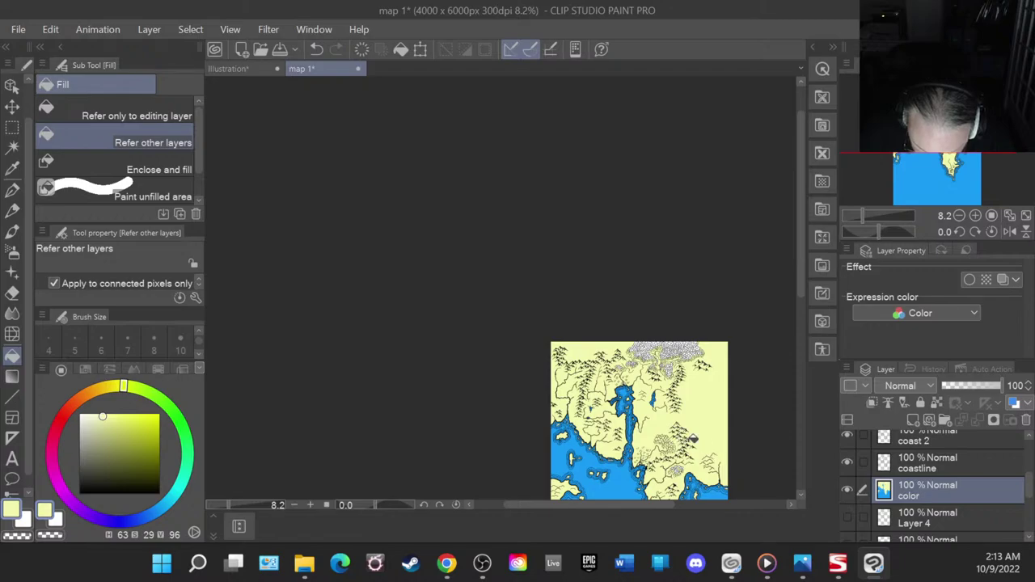
drag(803, 224, 804, 282)
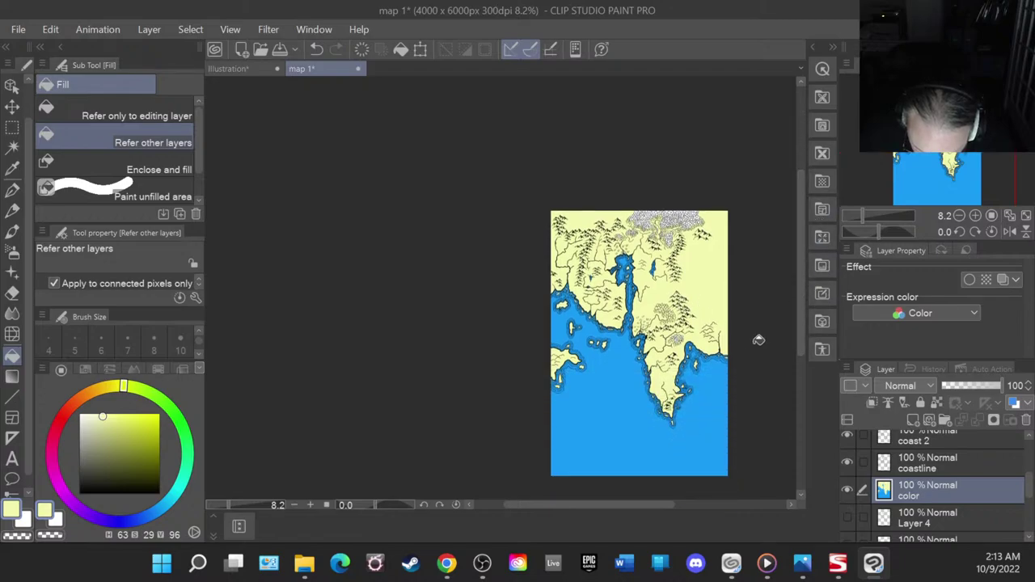
scroll(759, 340, up, 4)
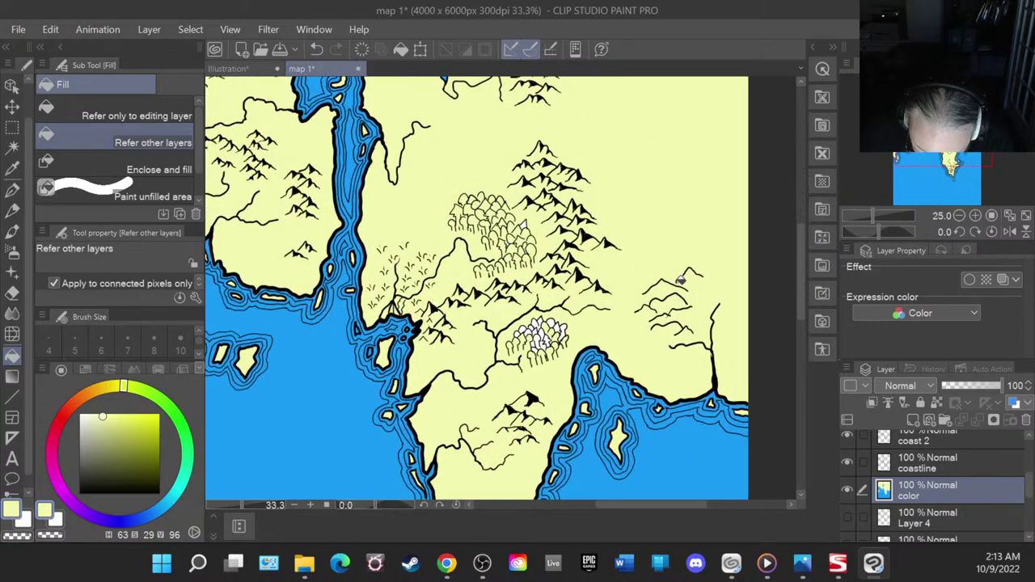
scroll(682, 279, up, 1)
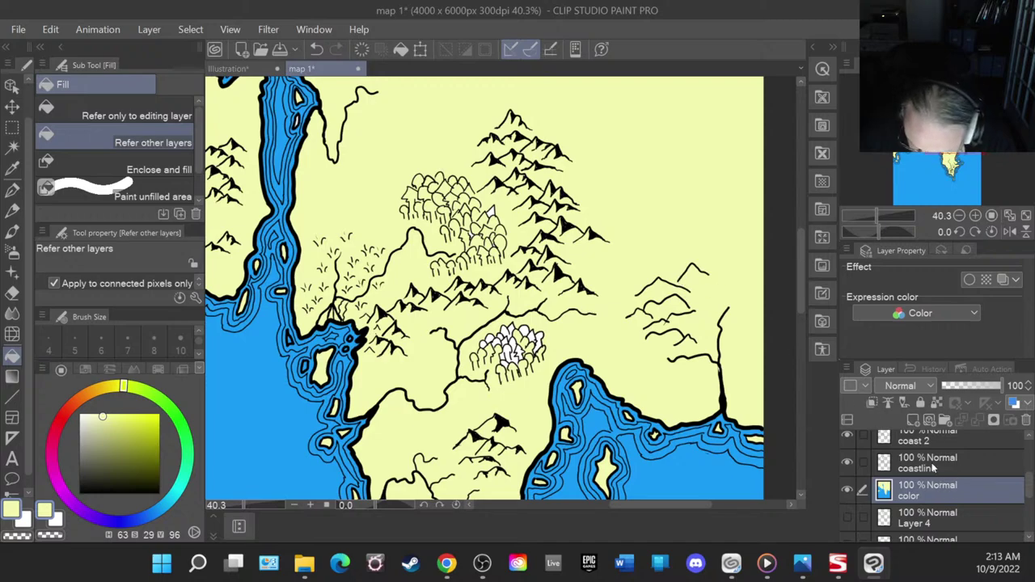
- Add a layer above the color layer and paint the forest west of the mountains bright green, H 129, S 100, V 81, with the Soft airbrush
click(914, 420)
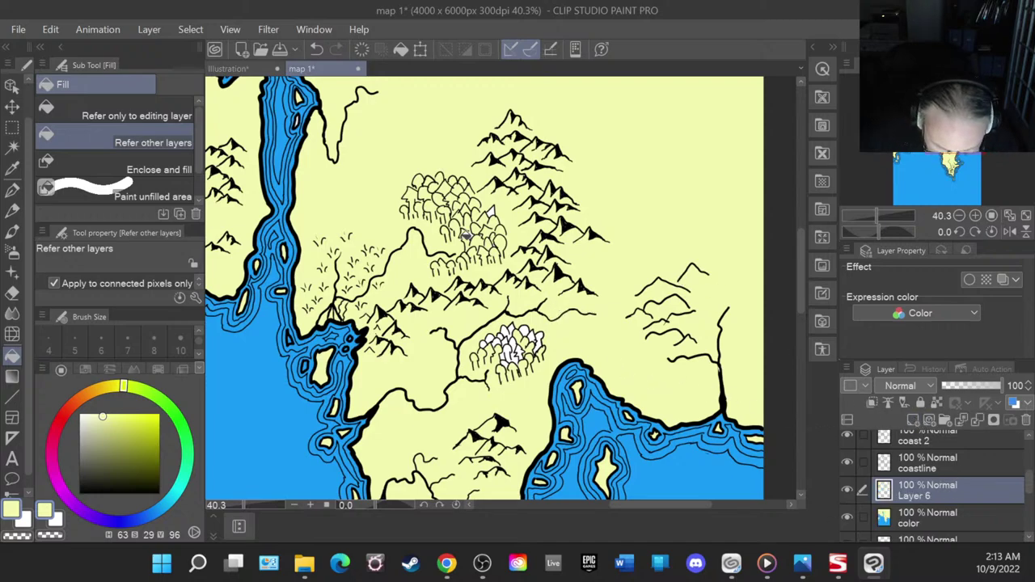
click(13, 251)
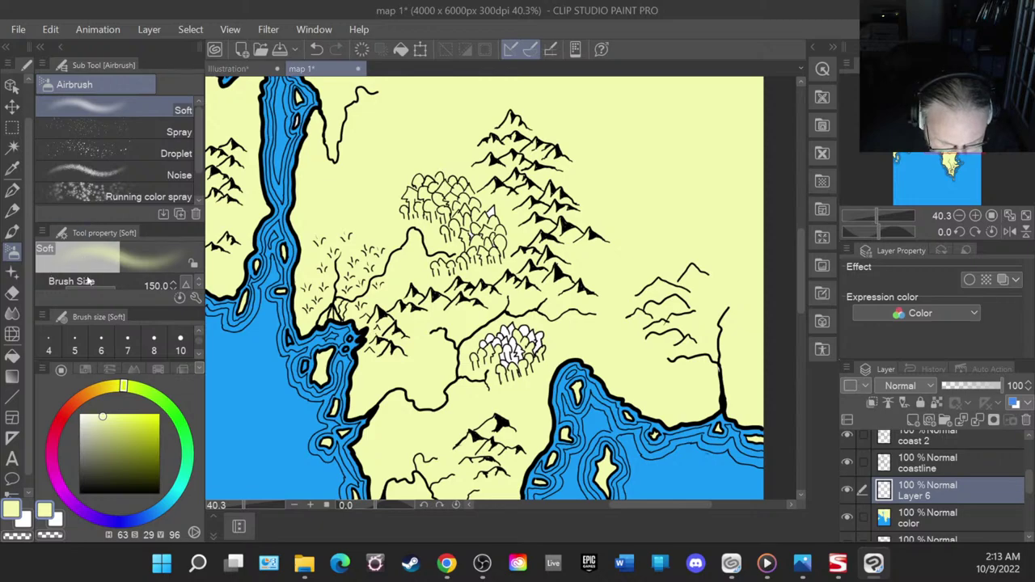
drag(172, 403, 180, 427)
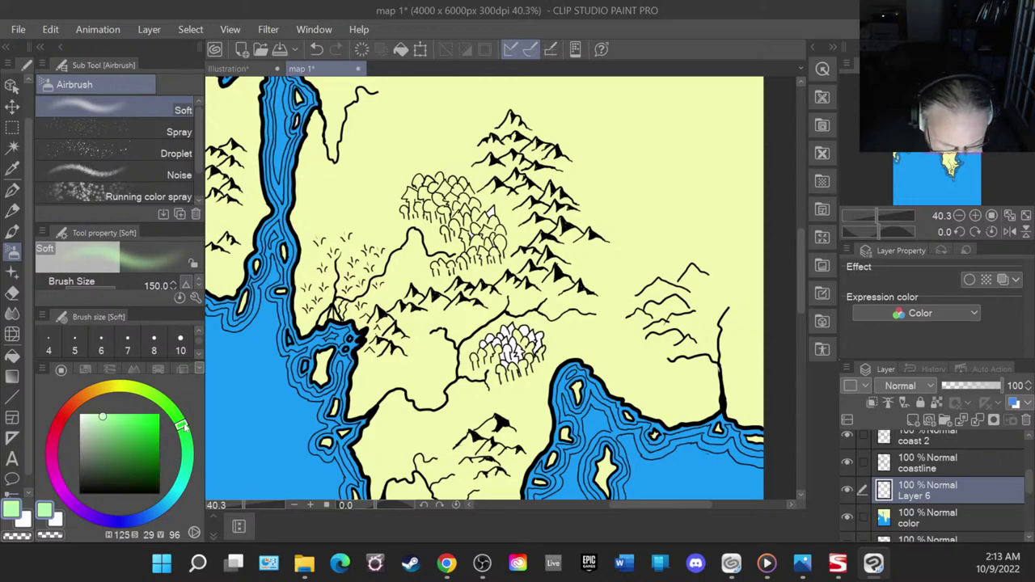
click(160, 429)
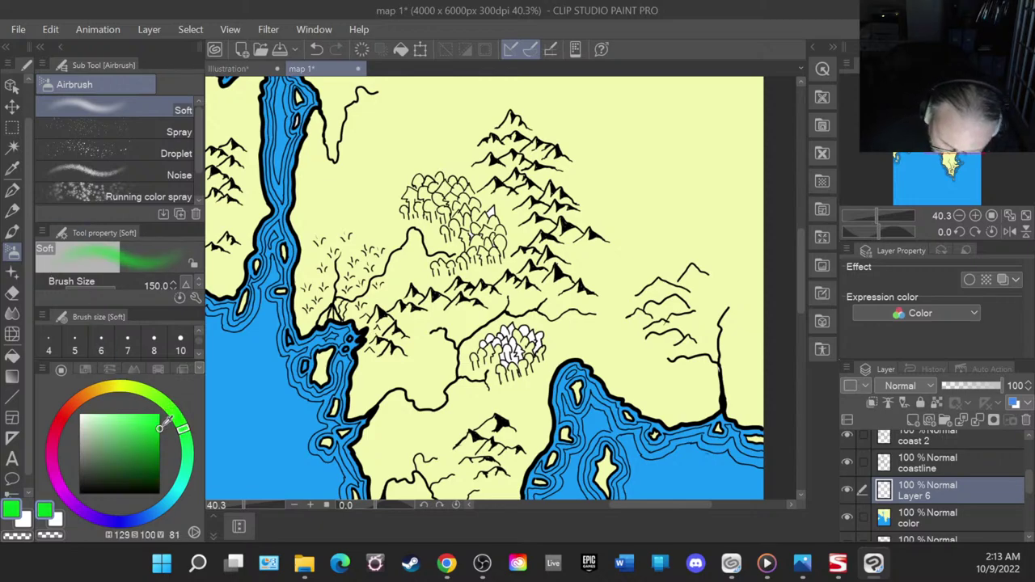
mouse_move(491, 211)
mouse_down()
mouse_move(480, 222)
mouse_move(449, 191)
mouse_move(427, 186)
mouse_move(422, 209)
mouse_move(497, 252)
mouse_up()
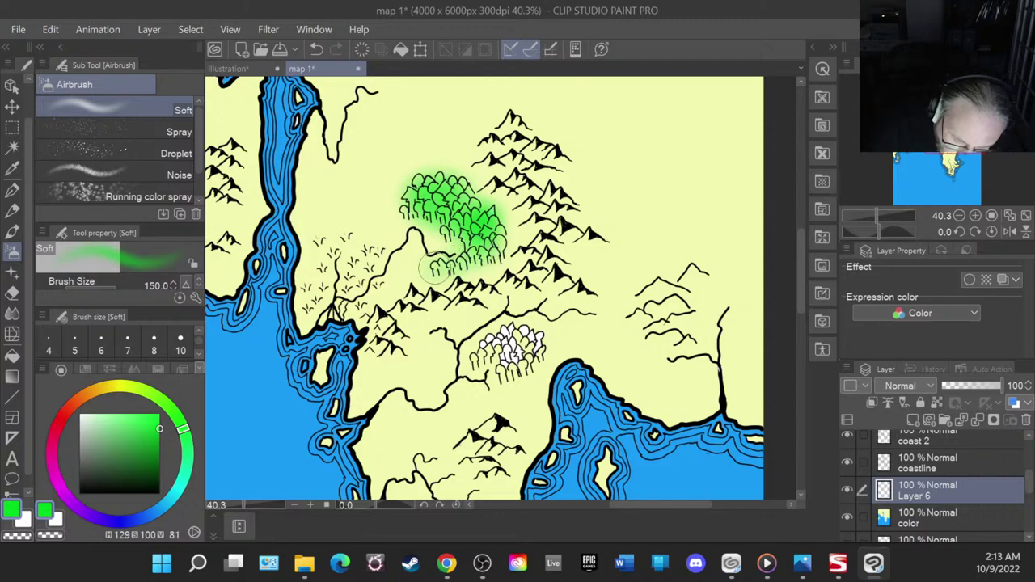
- Shade that forest and paint the smaller forest south of it with darker green, H 129, S 97, V 50, using the airbrush
click(157, 453)
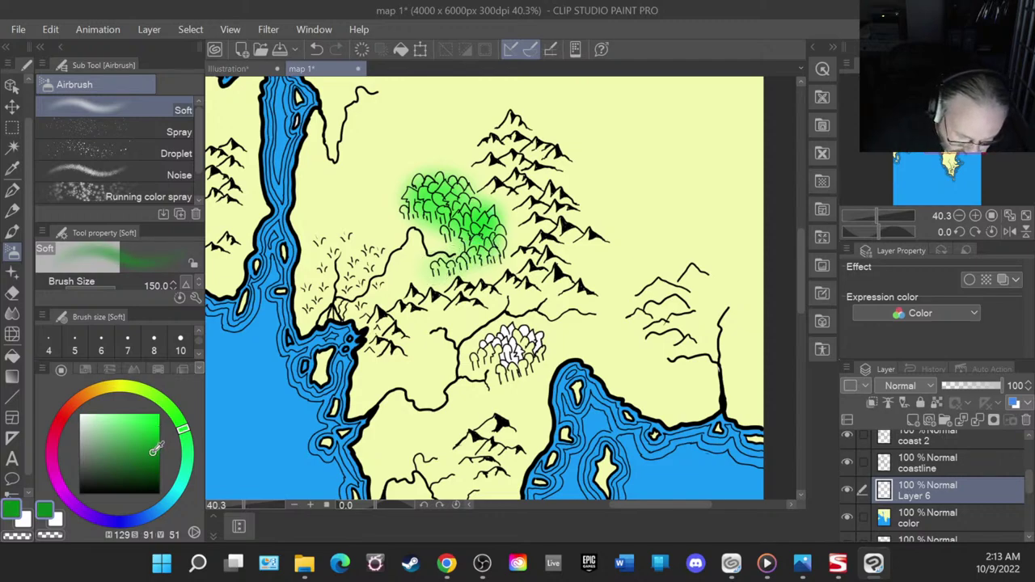
mouse_move(490, 246)
mouse_down()
mouse_move(485, 222)
mouse_move(442, 187)
mouse_move(416, 197)
mouse_move(442, 222)
mouse_move(496, 245)
mouse_move(438, 267)
mouse_up()
mouse_move(522, 351)
mouse_down()
mouse_move(489, 356)
mouse_move(509, 331)
mouse_move(541, 342)
mouse_move(516, 372)
mouse_move(477, 355)
mouse_move(534, 332)
mouse_up()
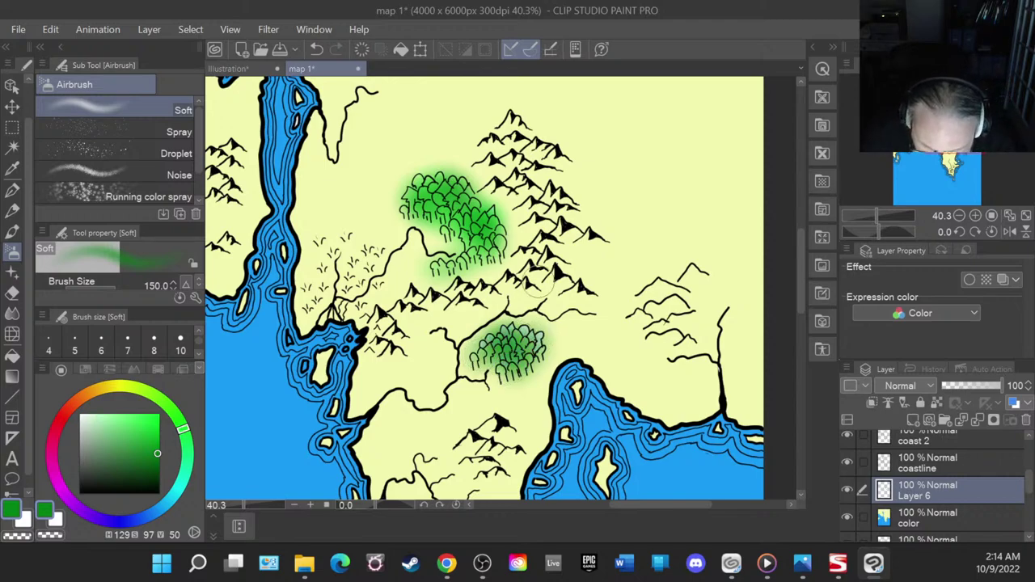
- Airbrush the large forest along the map's northern edge with the same dark green
drag(802, 275, 811, 180)
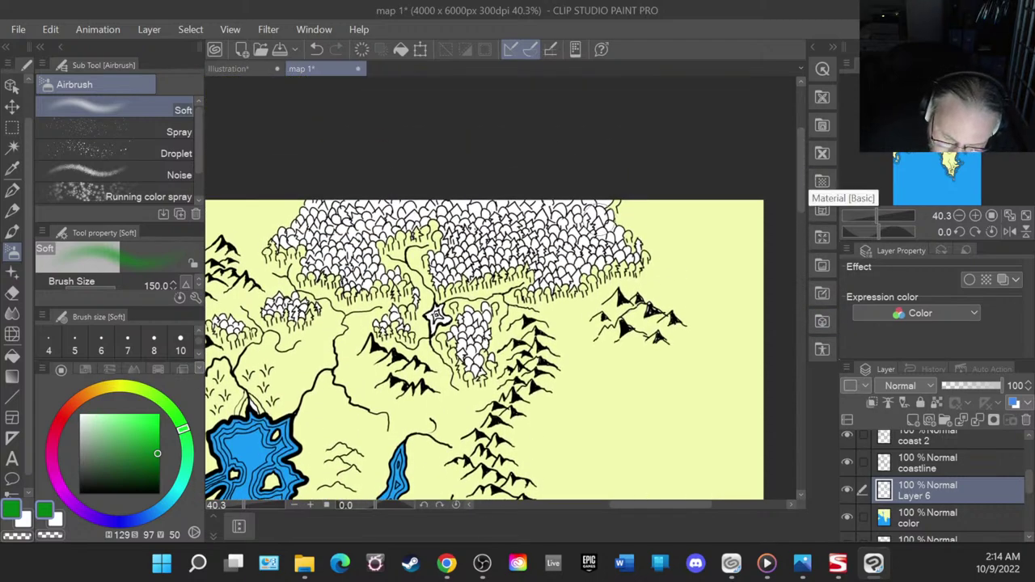
mouse_move(594, 209)
mouse_down()
mouse_move(623, 250)
mouse_move(587, 214)
mouse_move(607, 200)
mouse_move(587, 204)
mouse_move(595, 259)
mouse_move(566, 226)
mouse_move(562, 257)
mouse_move(548, 259)
mouse_move(523, 217)
mouse_move(535, 258)
mouse_move(542, 198)
mouse_move(505, 243)
mouse_move(489, 234)
mouse_move(444, 251)
mouse_move(443, 280)
mouse_move(505, 271)
mouse_move(535, 243)
mouse_move(582, 279)
mouse_move(530, 291)
mouse_up()
mouse_move(469, 207)
mouse_down()
mouse_move(315, 211)
mouse_move(375, 229)
mouse_move(431, 206)
mouse_move(387, 234)
mouse_move(287, 236)
mouse_move(368, 258)
mouse_move(339, 273)
mouse_move(312, 271)
mouse_move(405, 277)
mouse_move(342, 284)
mouse_move(309, 267)
mouse_move(283, 229)
mouse_up()
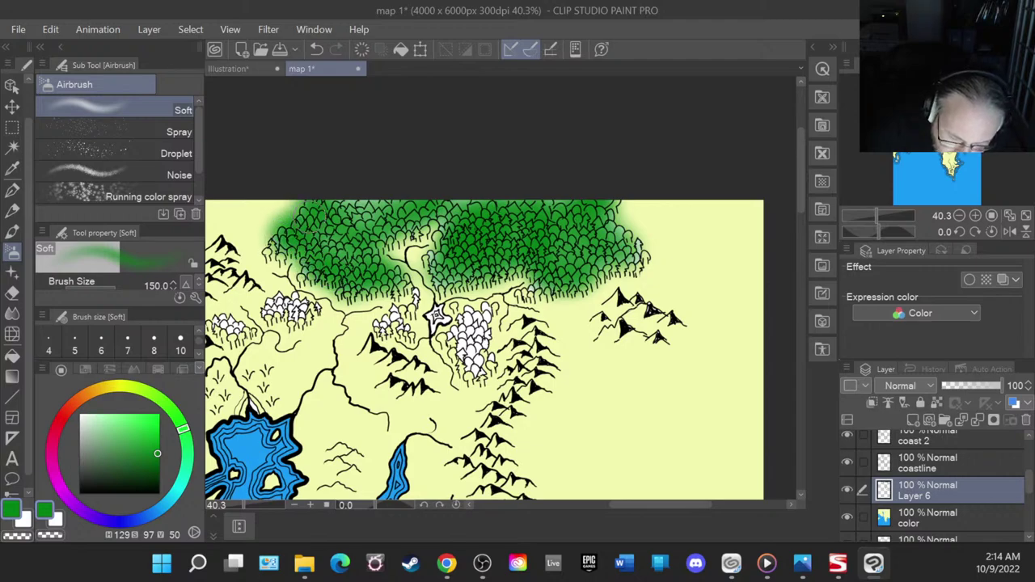
- Finish the northern forest's eastern side and airbrush the four small forests south of it with dark green, H 129, S 97, V 50
mouse_move(351, 199)
mouse_down()
mouse_move(482, 201)
mouse_move(570, 189)
mouse_move(566, 206)
mouse_move(634, 234)
mouse_move(647, 265)
mouse_up()
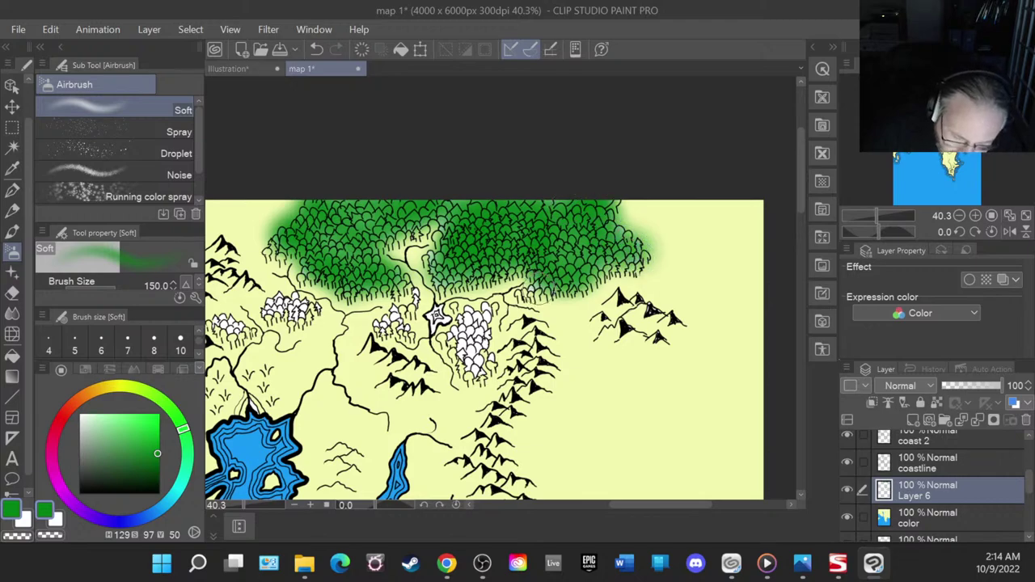
mouse_move(485, 323)
mouse_down()
mouse_move(469, 348)
mouse_move(481, 319)
mouse_move(474, 316)
mouse_move(457, 344)
mouse_move(473, 368)
mouse_move(449, 348)
mouse_move(466, 324)
mouse_move(401, 322)
mouse_move(389, 332)
mouse_move(417, 299)
mouse_up()
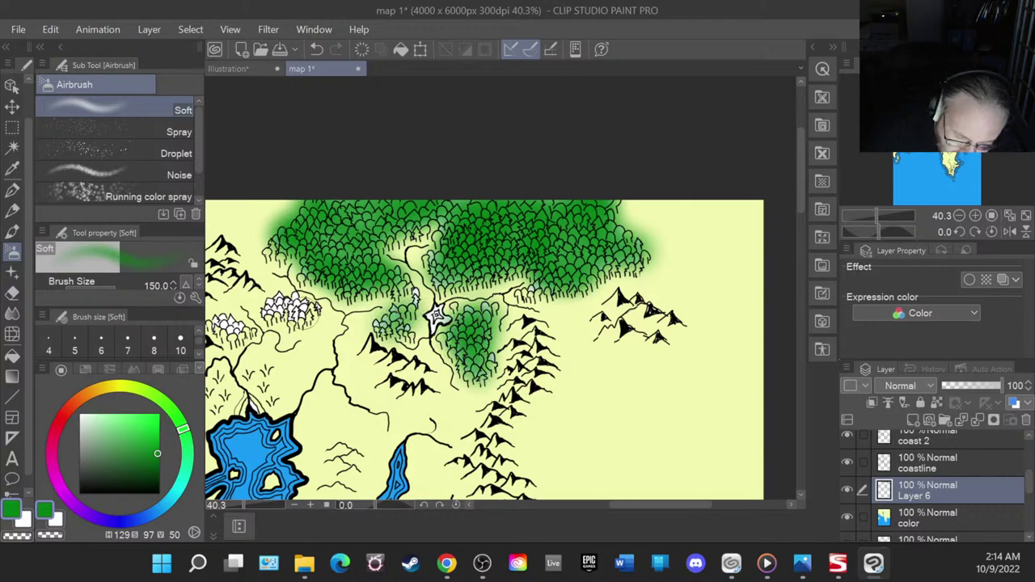
mouse_move(315, 312)
mouse_down()
mouse_move(275, 311)
mouse_move(308, 320)
mouse_up()
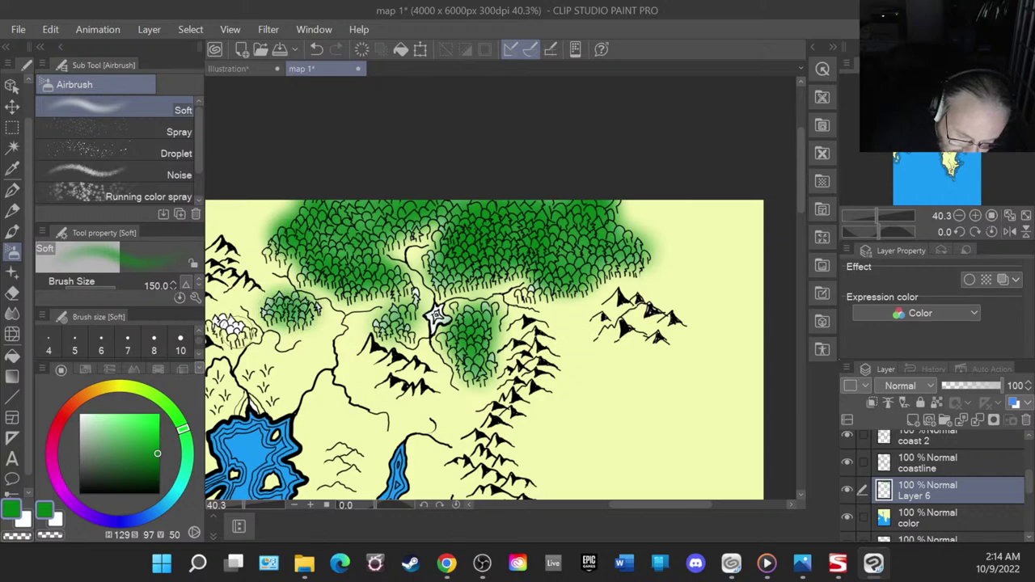
drag(242, 324, 219, 323)
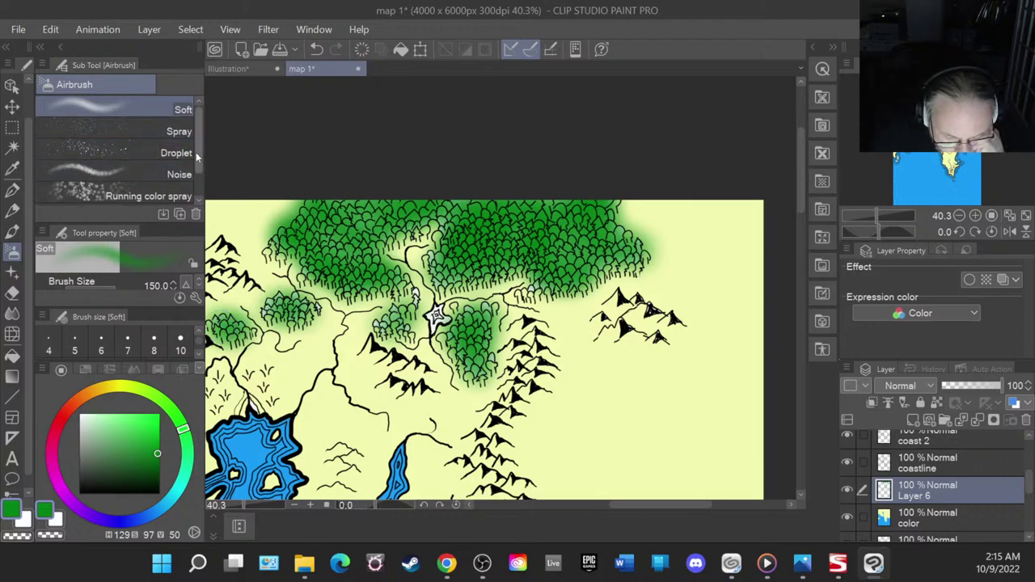
- Touch up the pale gaps and southern edge of the northern forests with brighter green, H 129, S 93, V 84, at brush sizes 10 and 17
drag(197, 154, 197, 124)
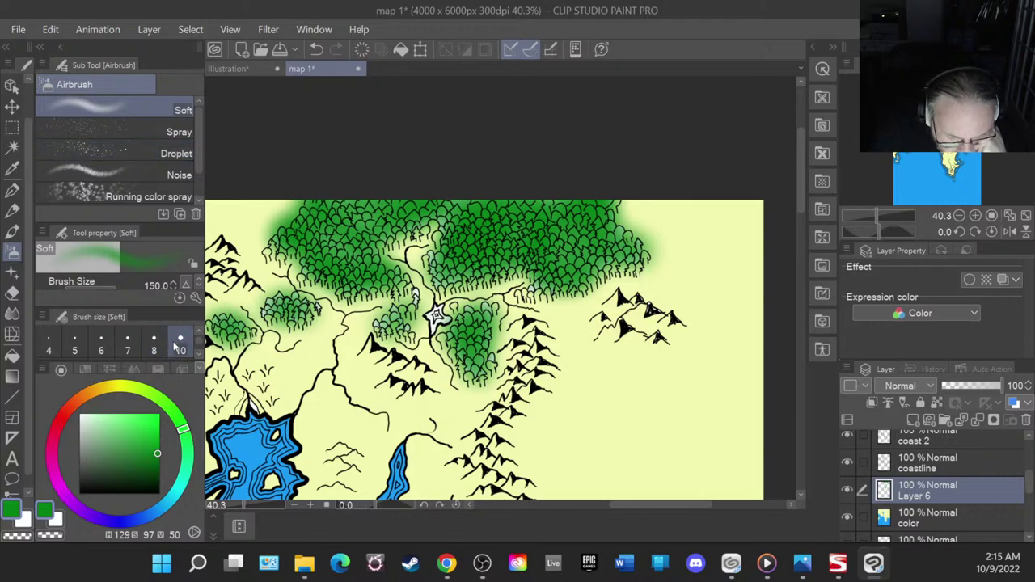
click(177, 346)
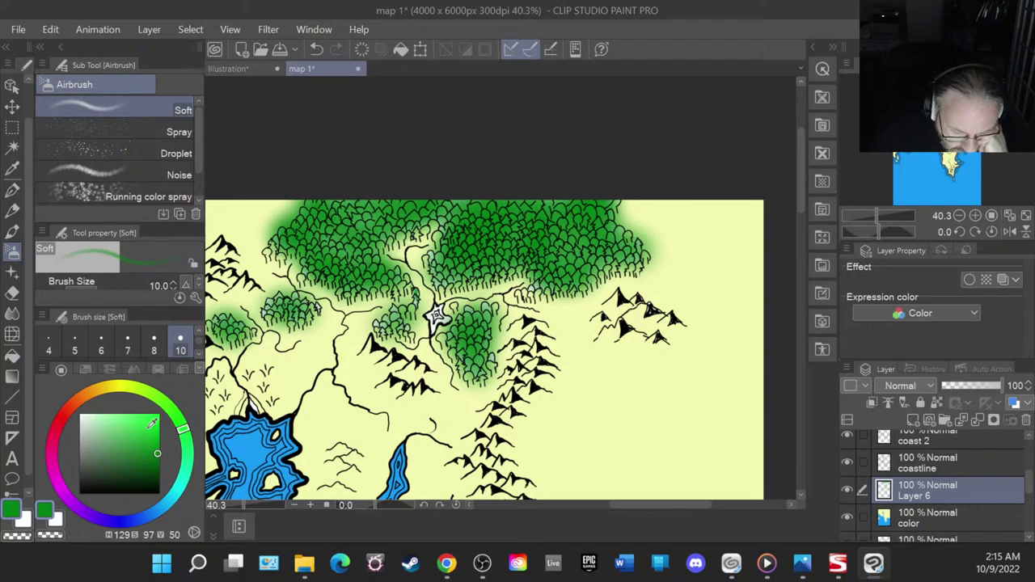
drag(152, 423, 156, 421)
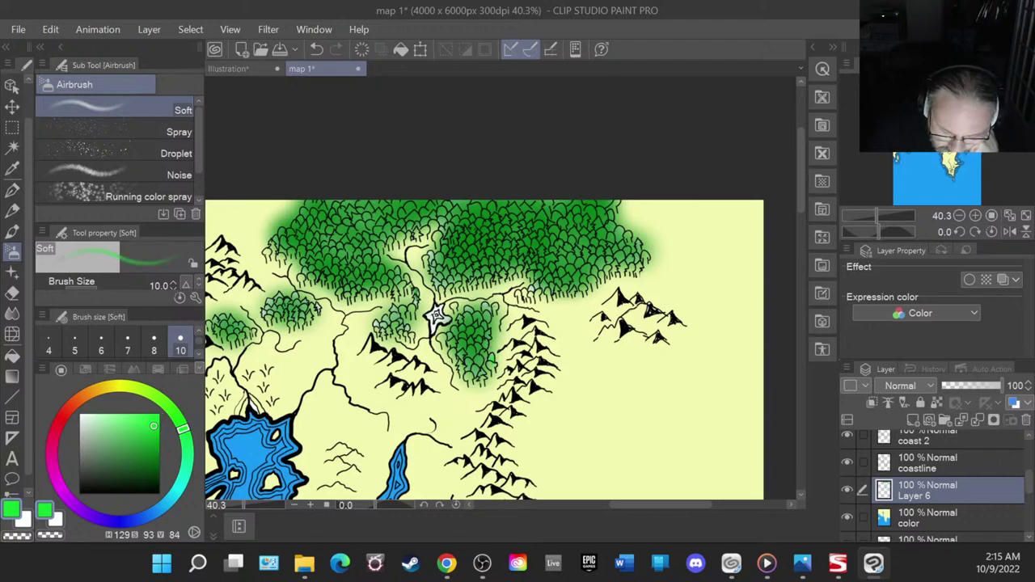
drag(518, 300, 539, 288)
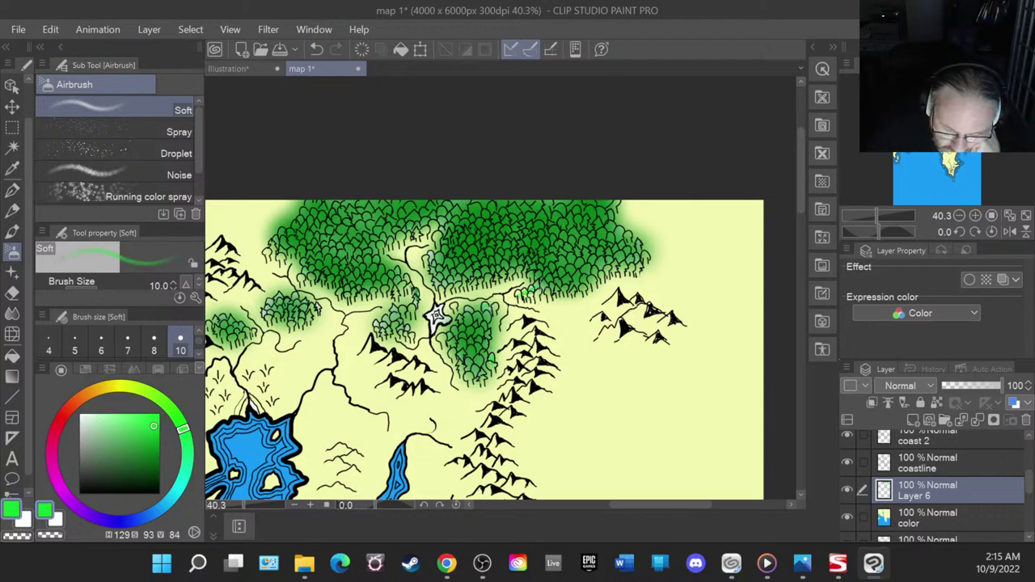
scroll(201, 356, down, 1)
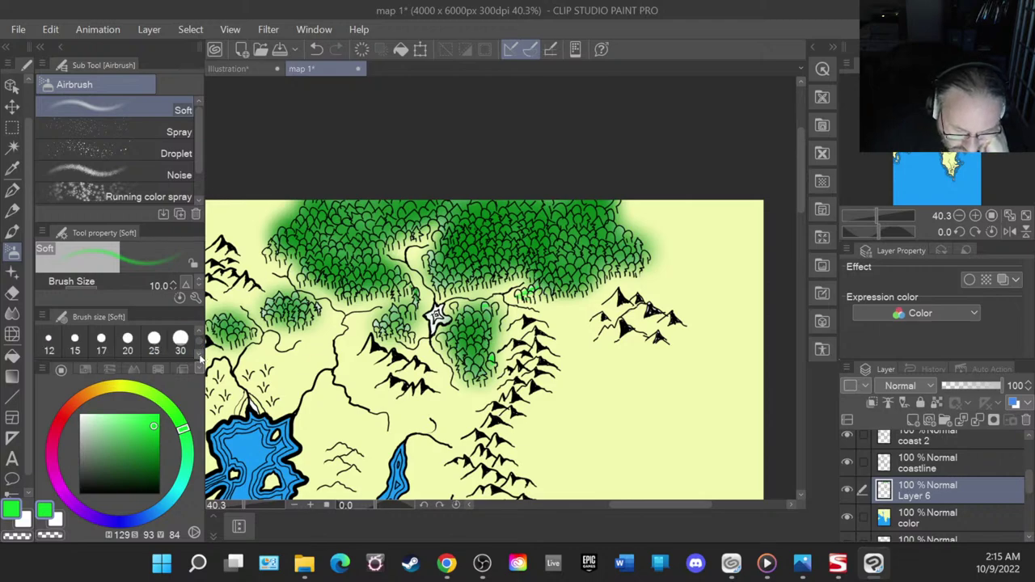
click(101, 344)
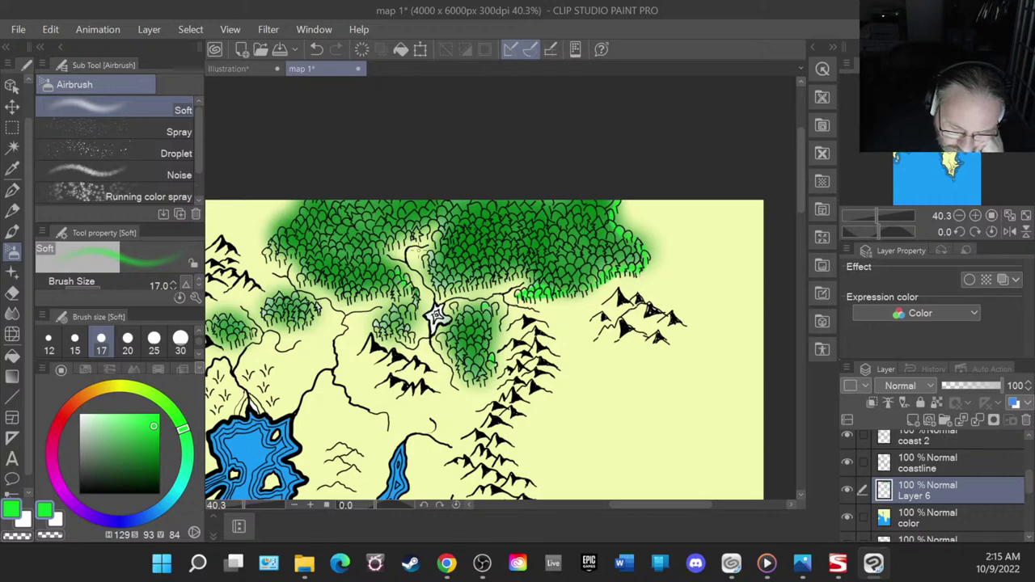
drag(420, 246, 411, 252)
- Airbrush green, H 129, S 92, V 69, at size 25 along the rivers between the northern forests and soften the forest colors with Blend
click(156, 437)
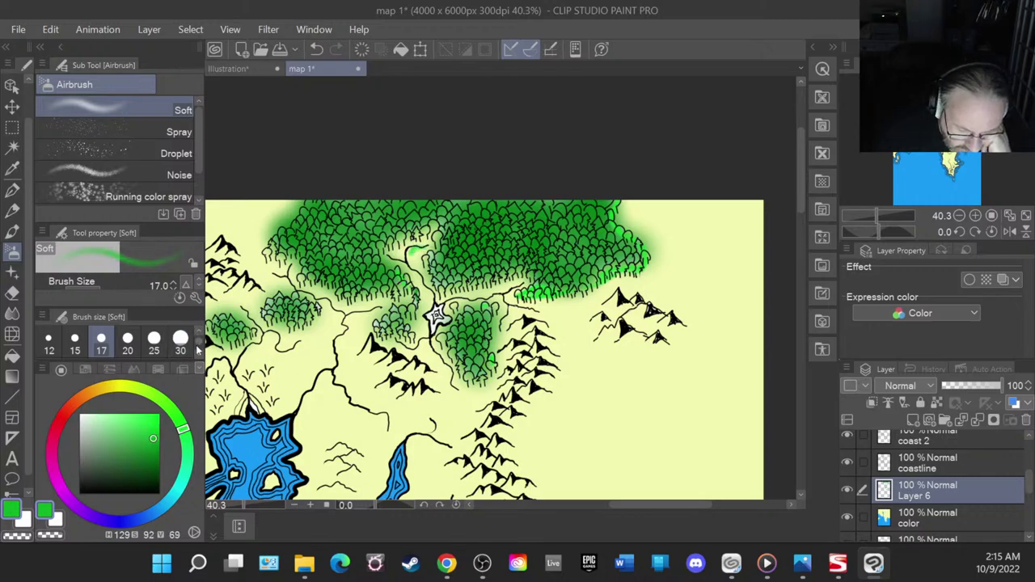
click(128, 343)
click(154, 343)
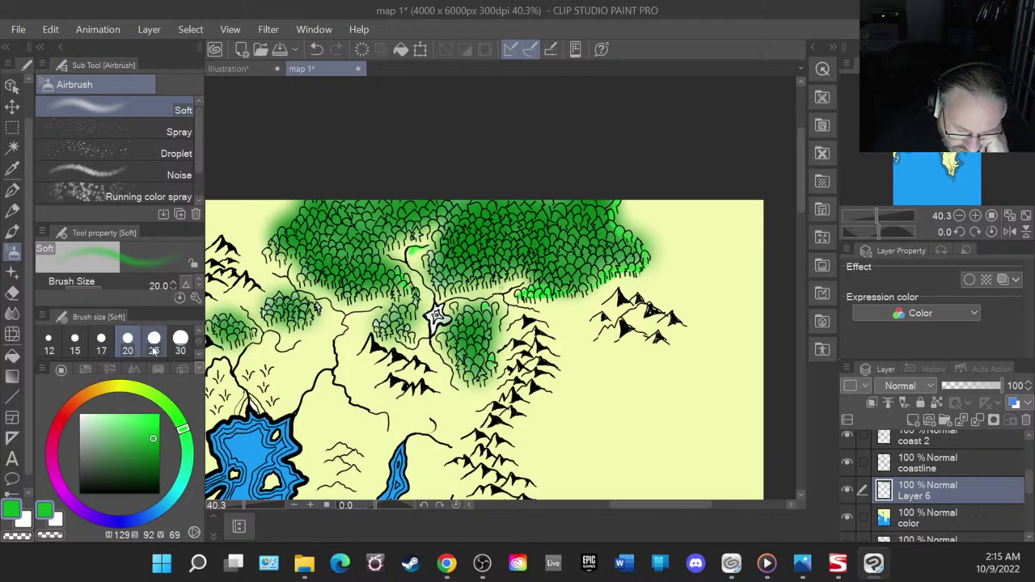
mouse_move(420, 248)
mouse_down()
mouse_move(408, 260)
mouse_move(429, 295)
mouse_move(496, 299)
mouse_move(524, 287)
mouse_move(518, 307)
mouse_move(540, 309)
mouse_move(511, 307)
mouse_up()
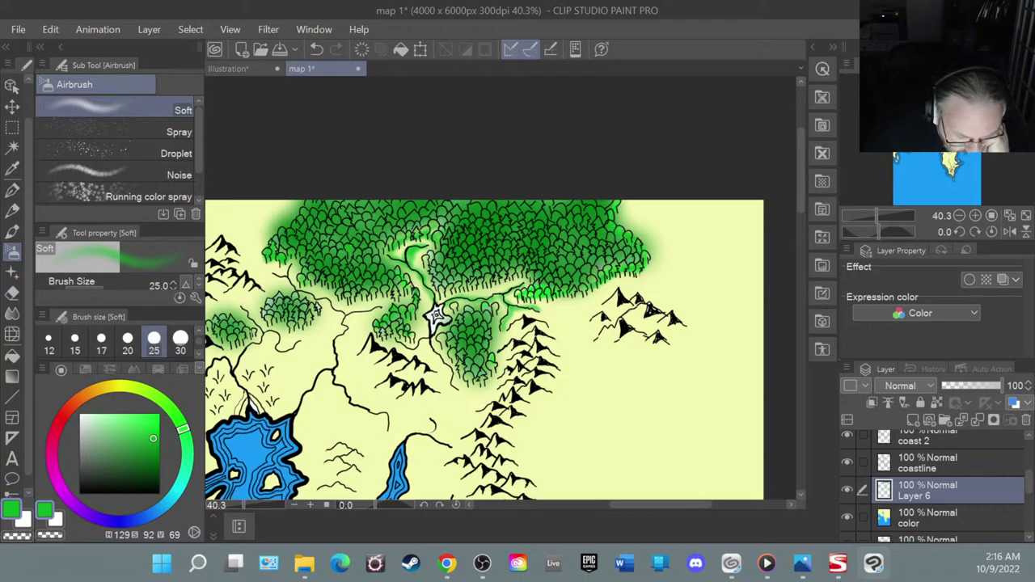
key(j)
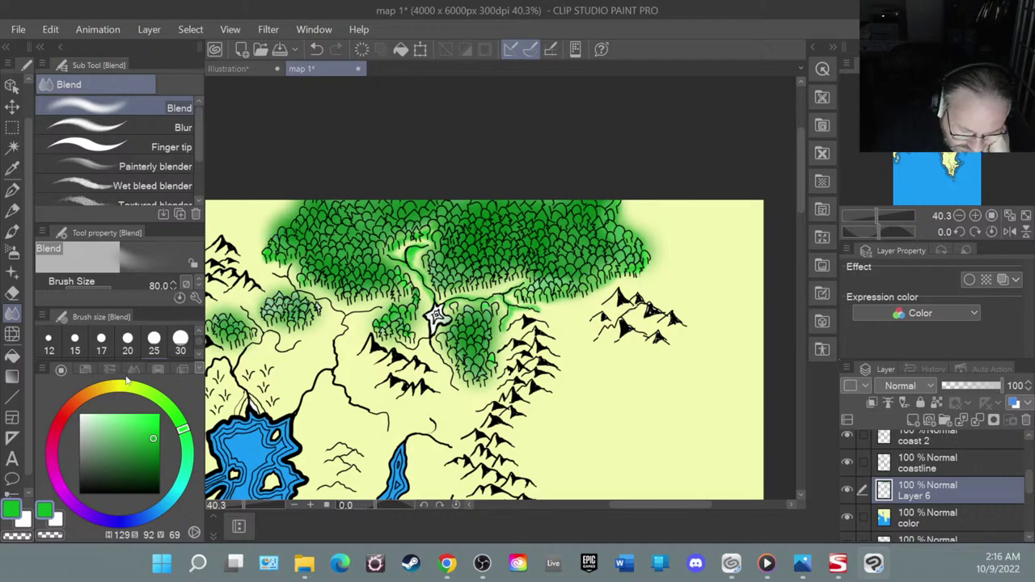
- Airbrush the stream between the two small western forests green and its branches brighter green, H 129, S 93, V 85
click(155, 439)
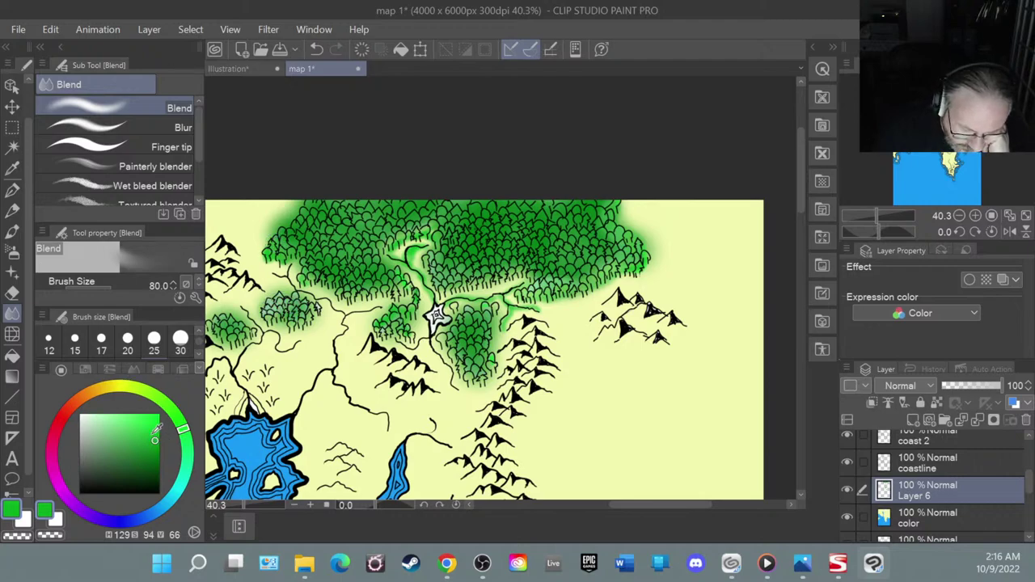
click(13, 254)
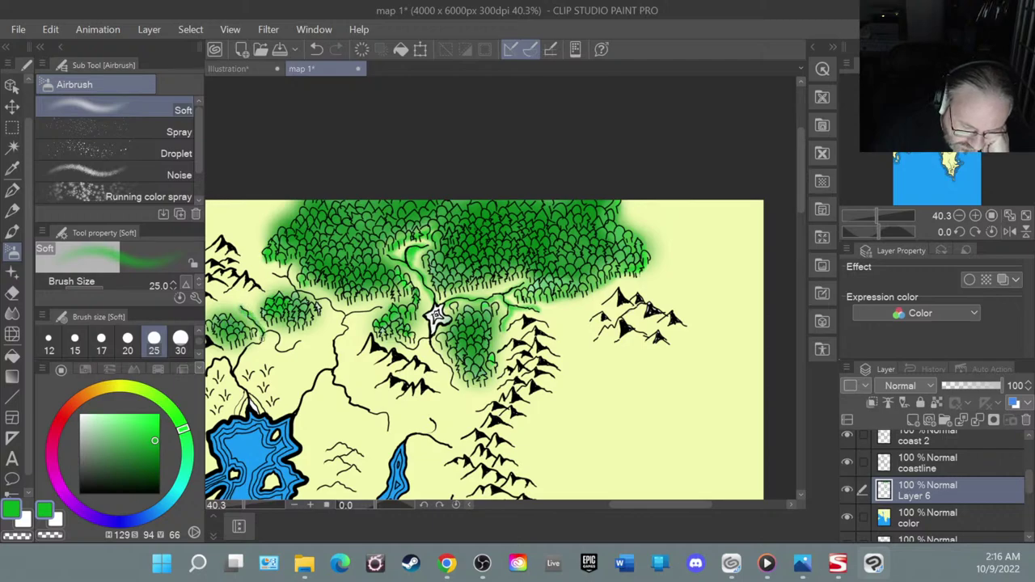
click(154, 426)
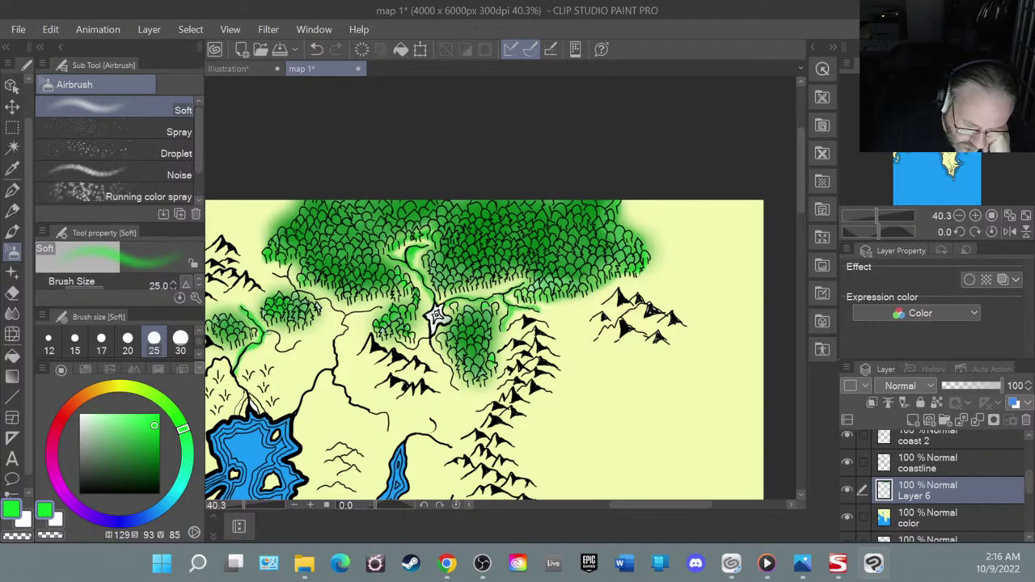
mouse_move(275, 338)
mouse_down()
mouse_move(286, 352)
mouse_move(305, 340)
mouse_up()
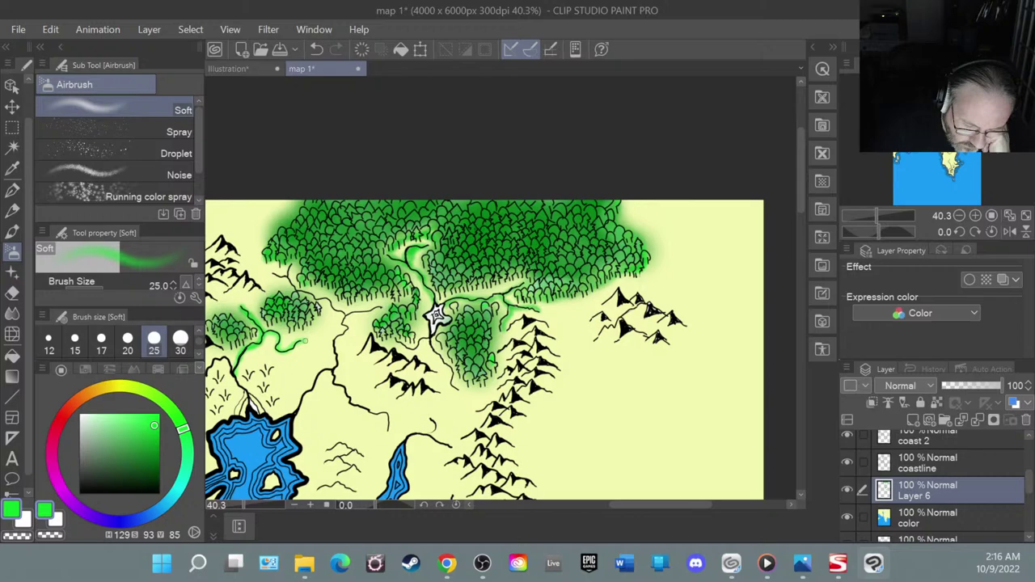
- Airbrush the marsh grass north of the large lake pale green, H 129, S 26, V 94
click(100, 417)
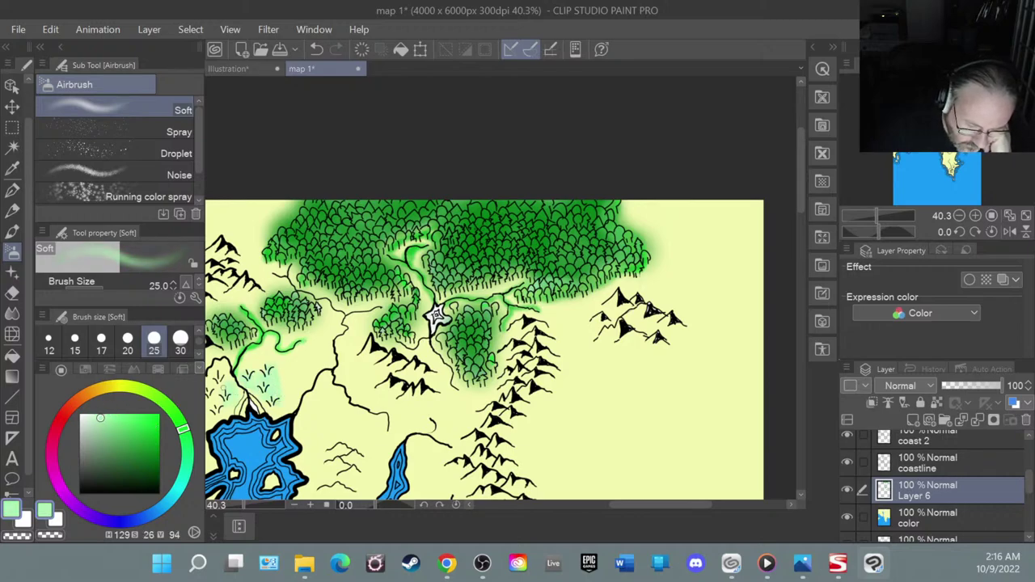
drag(223, 388, 212, 398)
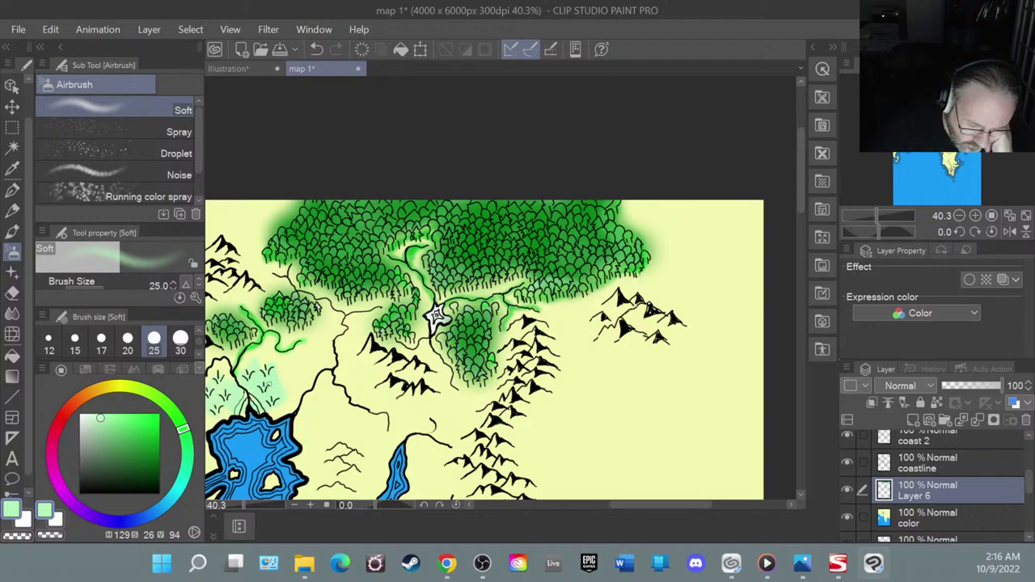
- Repaint the marsh north of the large lake grey-green, H 94, S 19, V 61, and soften its edges with the Blend tool
click(140, 390)
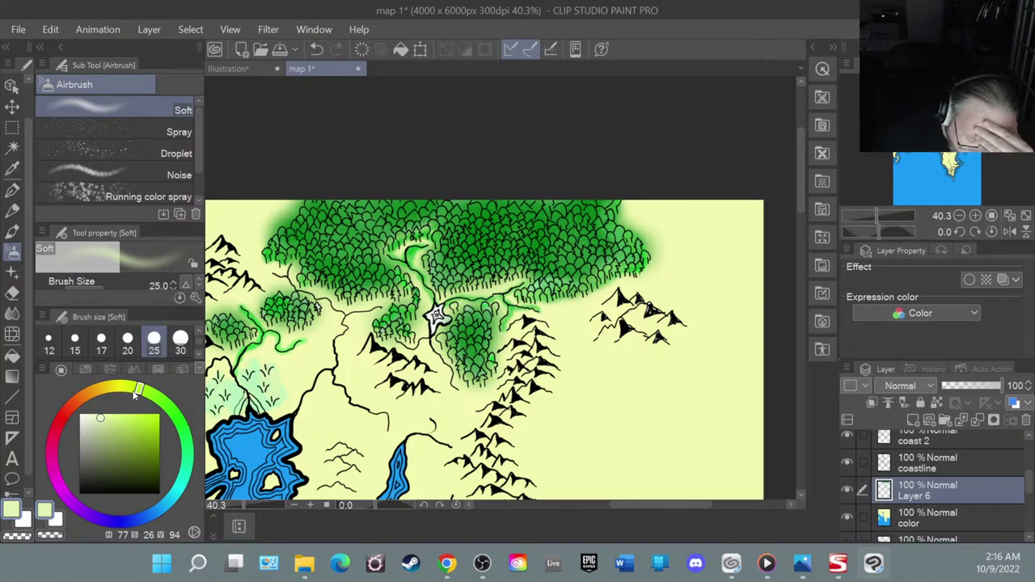
drag(154, 404, 159, 402)
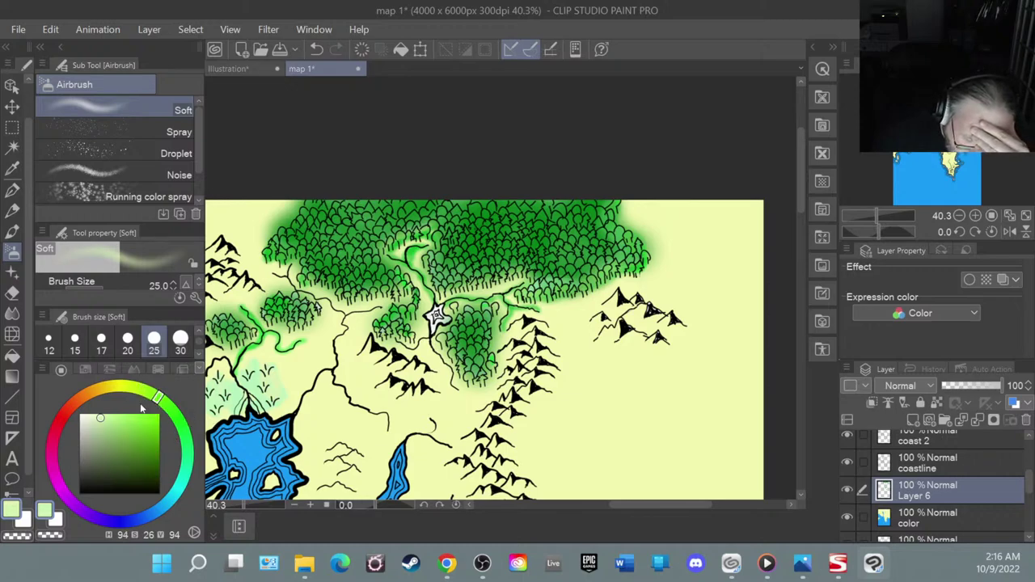
click(94, 445)
mouse_move(257, 383)
mouse_down()
mouse_move(255, 372)
mouse_move(271, 385)
mouse_move(213, 396)
mouse_up()
drag(437, 315, 652, 230)
mouse_move(432, 296)
mouse_down()
mouse_move(431, 322)
mouse_move(484, 321)
mouse_move(475, 318)
mouse_up()
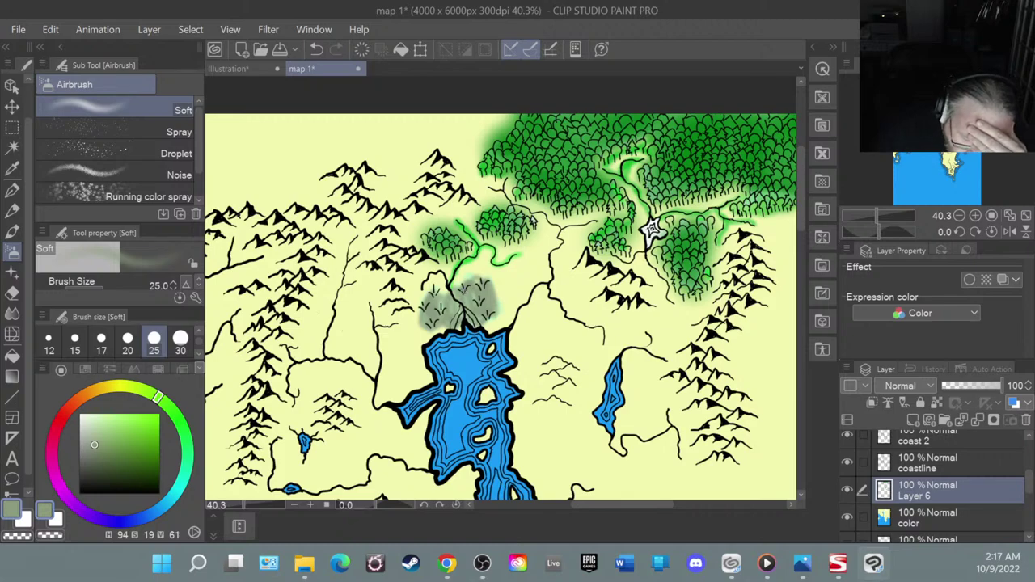
key(j)
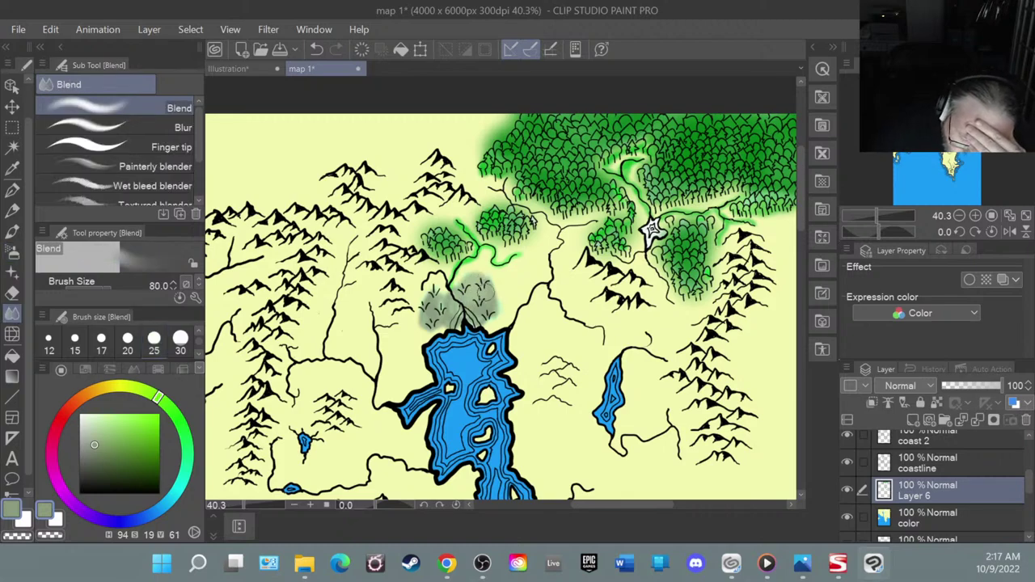
mouse_move(490, 291)
mouse_down()
mouse_move(443, 323)
mouse_move(436, 294)
mouse_move(426, 303)
mouse_move(455, 309)
mouse_move(456, 291)
mouse_move(491, 294)
mouse_up()
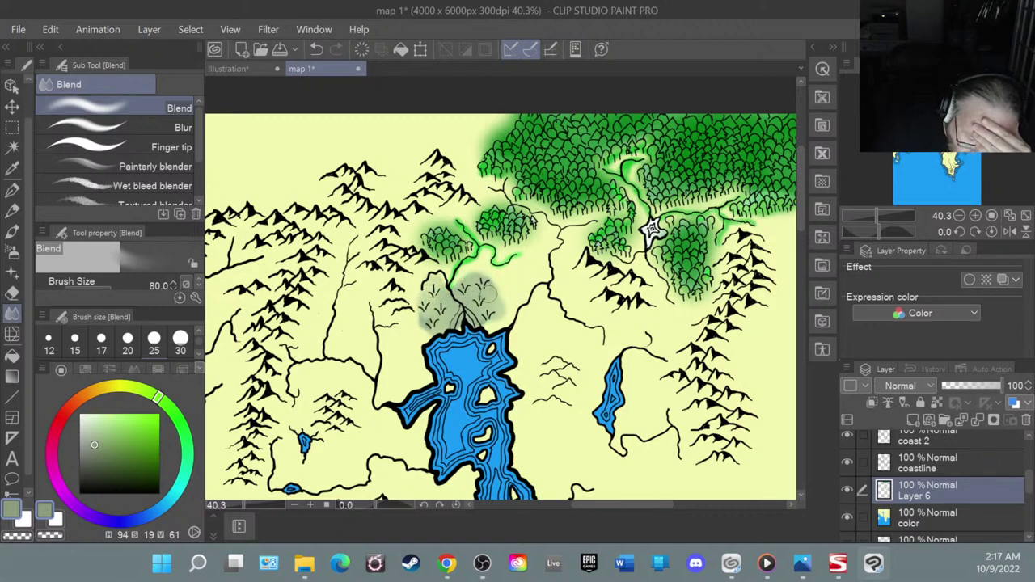
- Airbrush yellowish green, H 94, S 91, V 77, along the stream beside the marsh and the long river west of it
click(12, 252)
click(154, 430)
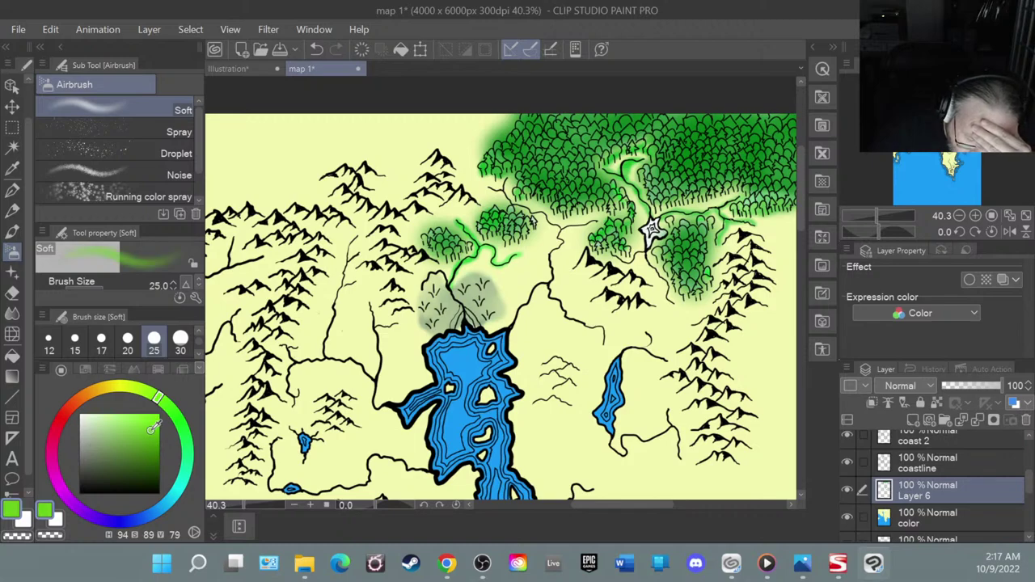
mouse_move(437, 272)
mouse_down()
mouse_move(422, 290)
mouse_move(432, 275)
mouse_up()
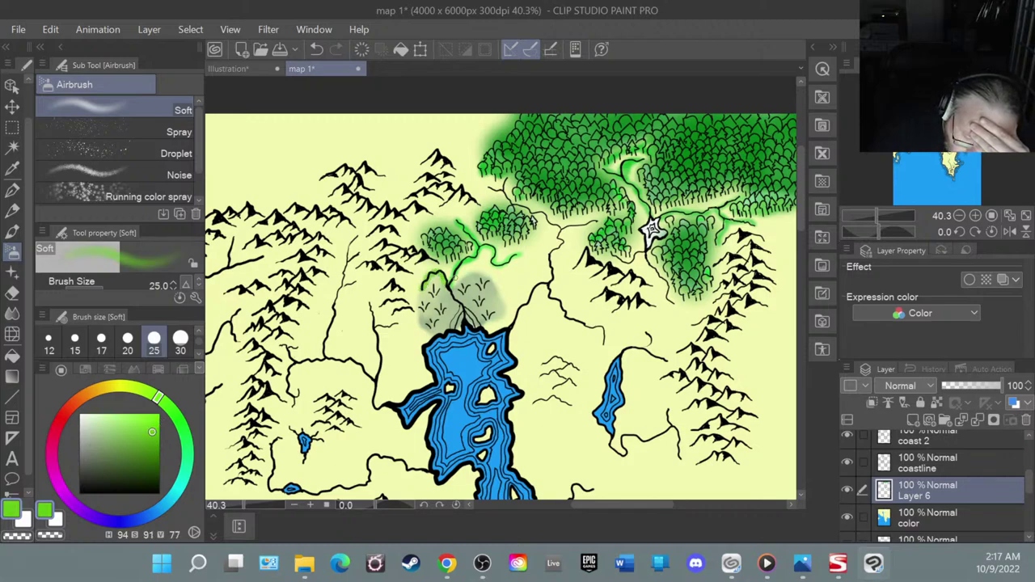
mouse_move(351, 238)
mouse_down()
mouse_move(326, 345)
mouse_move(343, 360)
mouse_move(325, 356)
mouse_up()
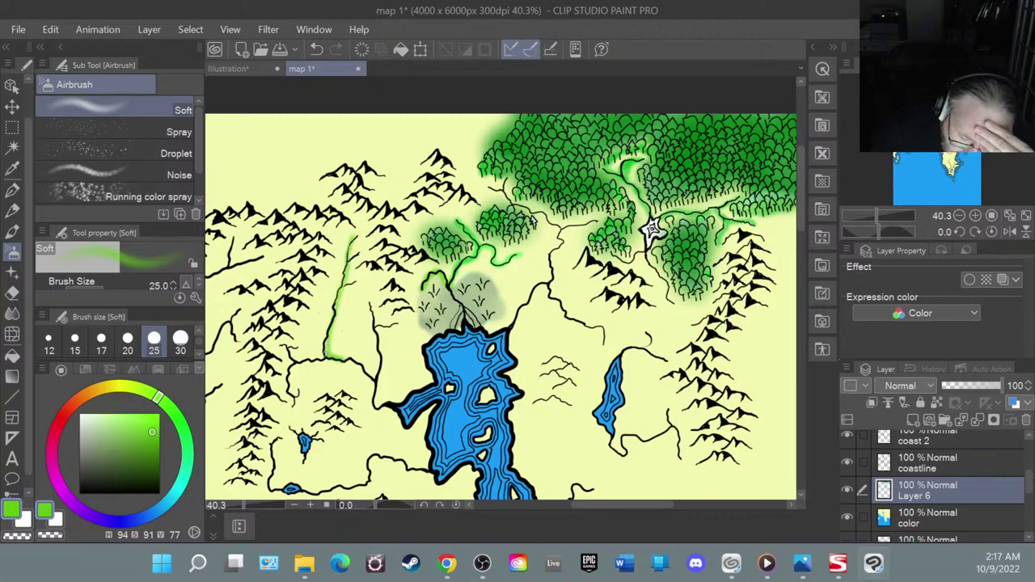
- Enlarge the airbrush to size 40 and paint green banks along the western river branches and the river northeast of the large lake
click(198, 351)
click(48, 343)
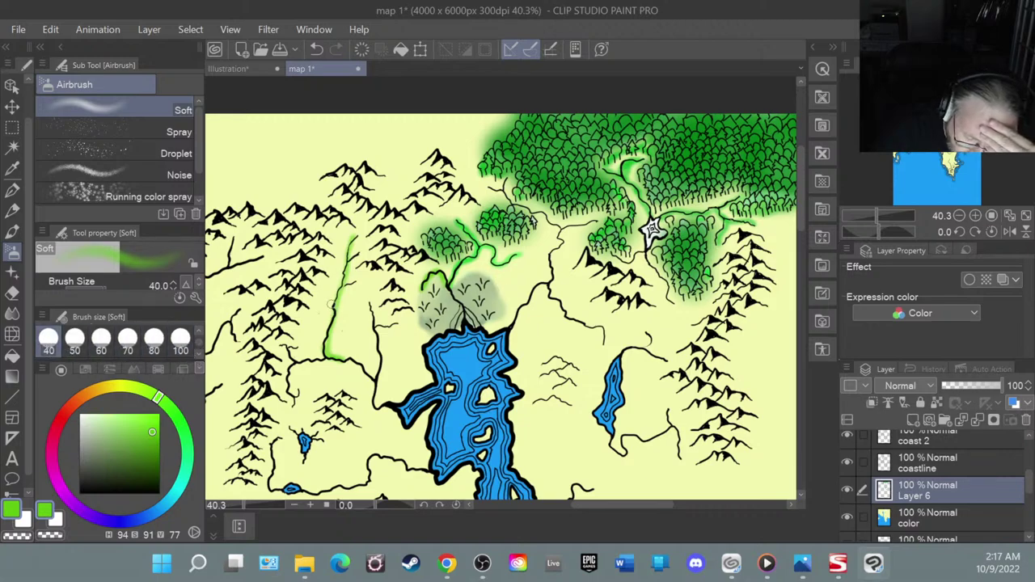
mouse_move(332, 301)
mouse_down()
mouse_move(325, 362)
mouse_move(353, 357)
mouse_move(377, 411)
mouse_move(388, 408)
mouse_move(375, 385)
mouse_move(372, 319)
mouse_move(385, 324)
mouse_move(366, 370)
mouse_move(349, 359)
mouse_move(296, 362)
mouse_move(283, 343)
mouse_move(294, 399)
mouse_move(302, 389)
mouse_up()
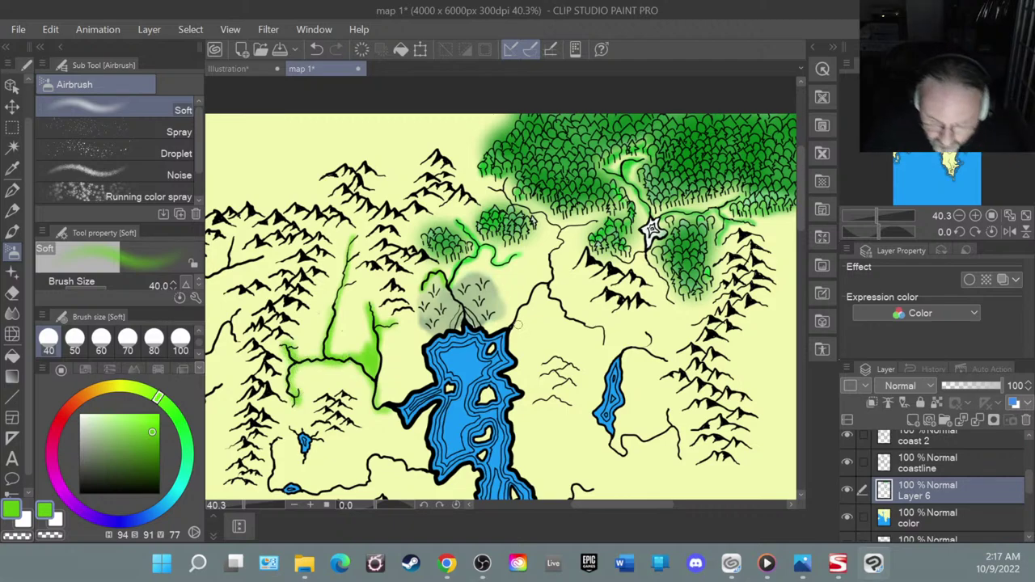
mouse_move(532, 285)
mouse_down()
mouse_move(567, 317)
mouse_move(605, 345)
mouse_up()
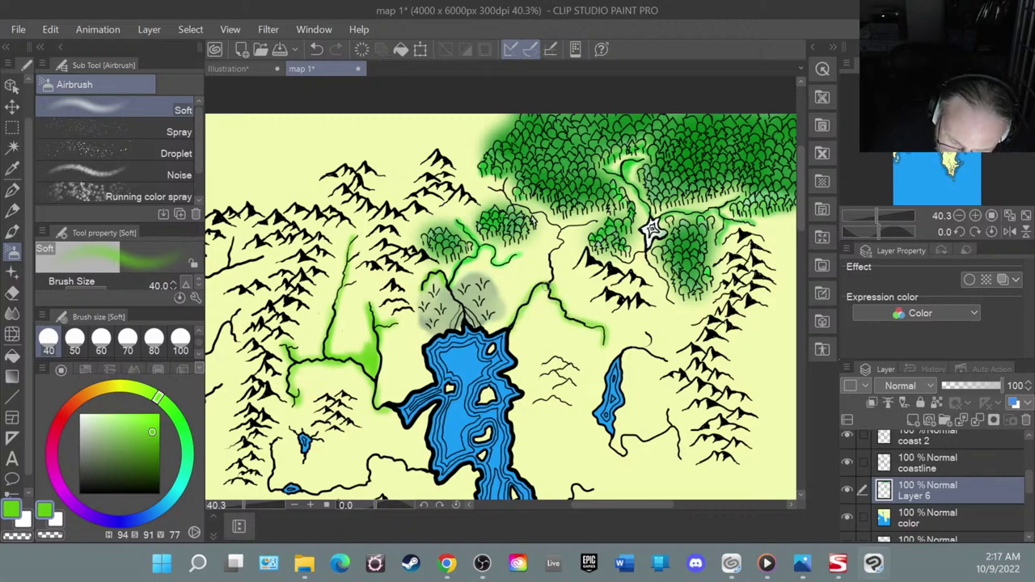
mouse_move(547, 288)
mouse_down()
mouse_move(558, 238)
mouse_move(600, 222)
mouse_move(537, 216)
mouse_move(488, 190)
mouse_up()
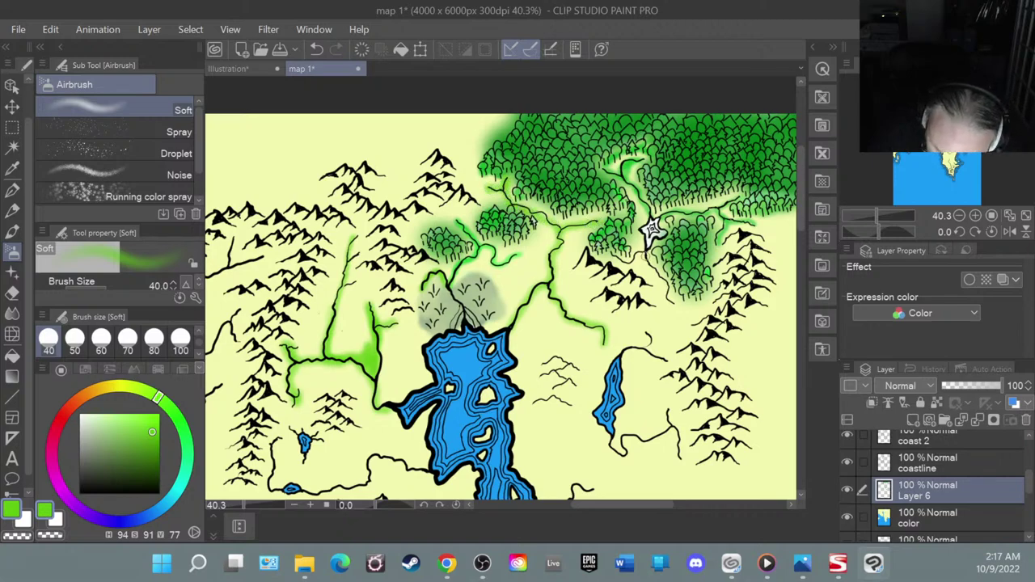
- Sample the large lake's blue and fill the center of the star-shaped lake below the northern forest with it
click(13, 356)
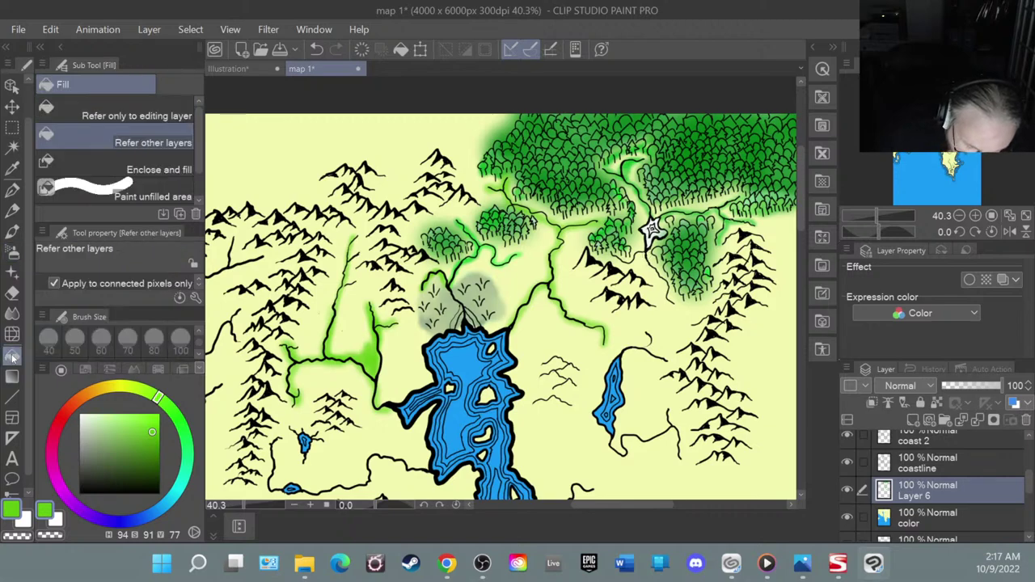
click(14, 170)
click(473, 358)
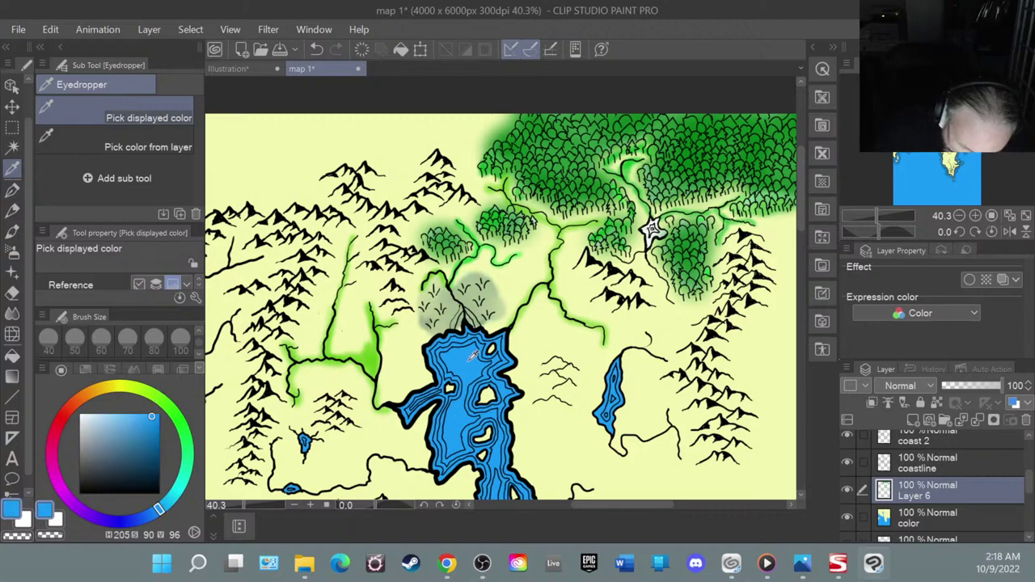
click(12, 357)
click(654, 229)
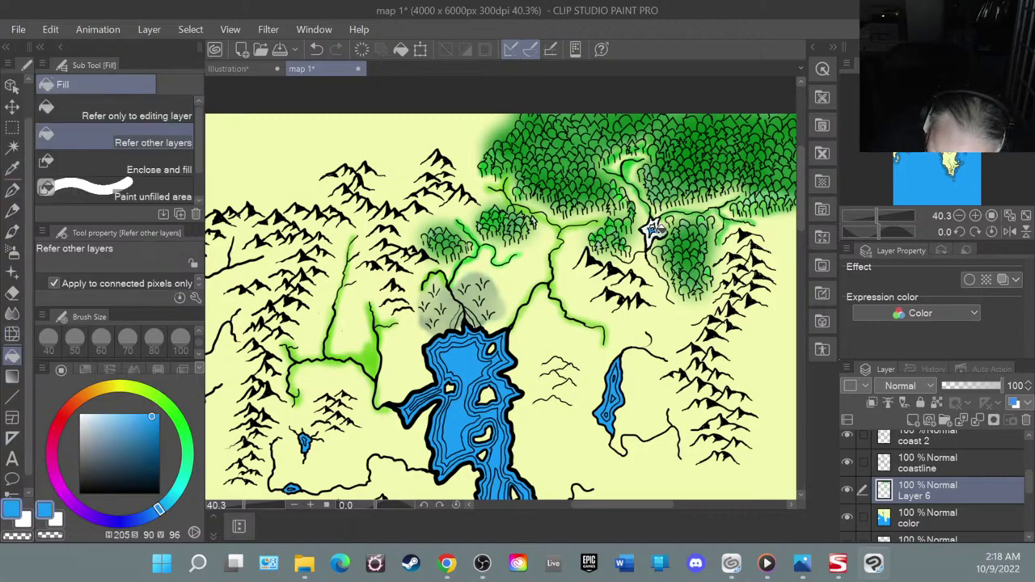
- Fill the rest of the star-shaped lake with blue and soften the green riverbanks across the northern land with the Blend tool
click(655, 227)
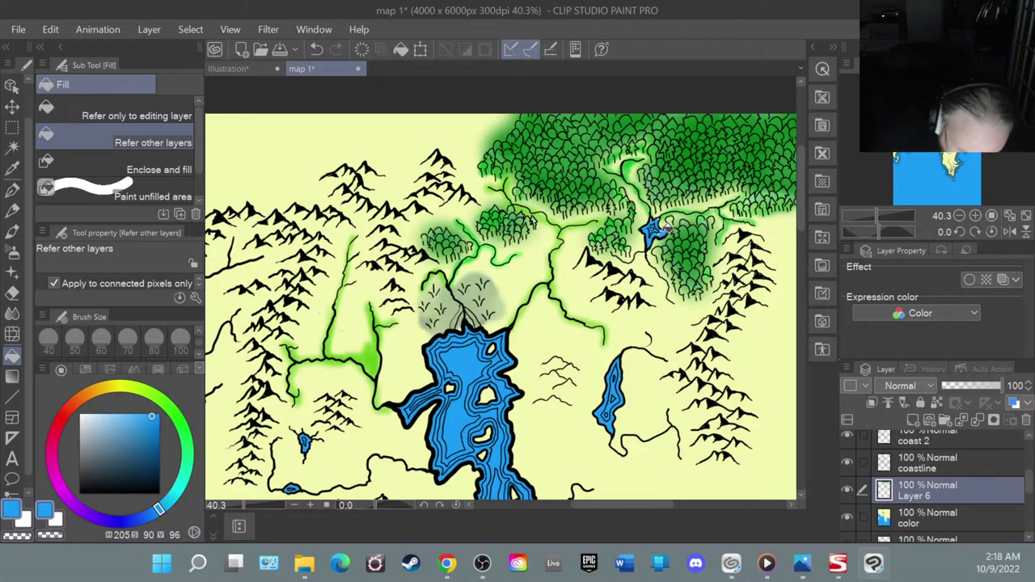
click(13, 315)
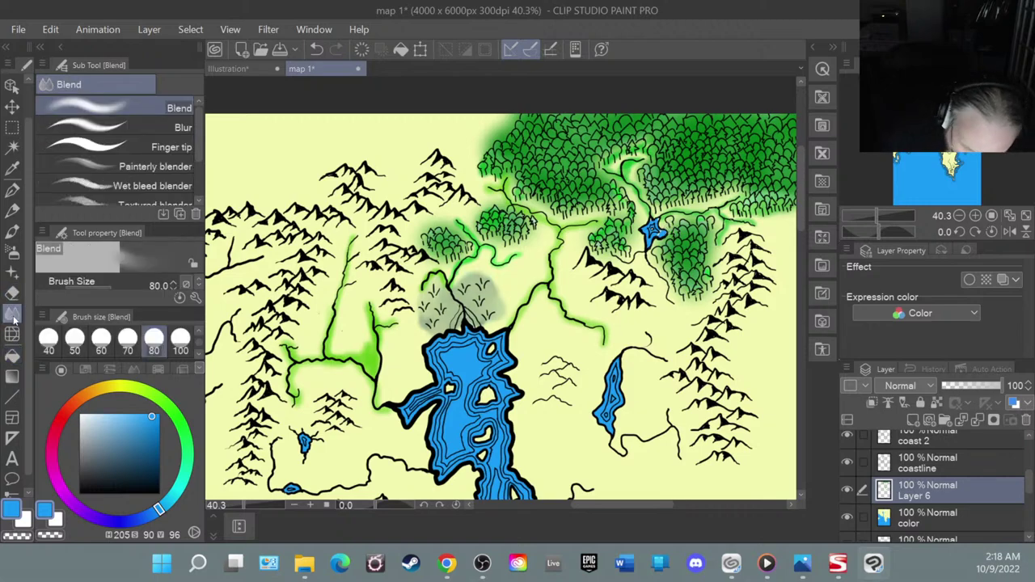
mouse_move(350, 237)
mouse_down()
mouse_move(328, 351)
mouse_move(360, 354)
mouse_move(365, 305)
mouse_move(377, 309)
mouse_move(395, 325)
mouse_move(373, 348)
mouse_move(368, 382)
mouse_move(341, 363)
mouse_move(306, 363)
mouse_move(293, 372)
mouse_move(296, 398)
mouse_move(310, 351)
mouse_up()
mouse_move(386, 390)
mouse_down()
mouse_move(375, 409)
mouse_move(397, 406)
mouse_up()
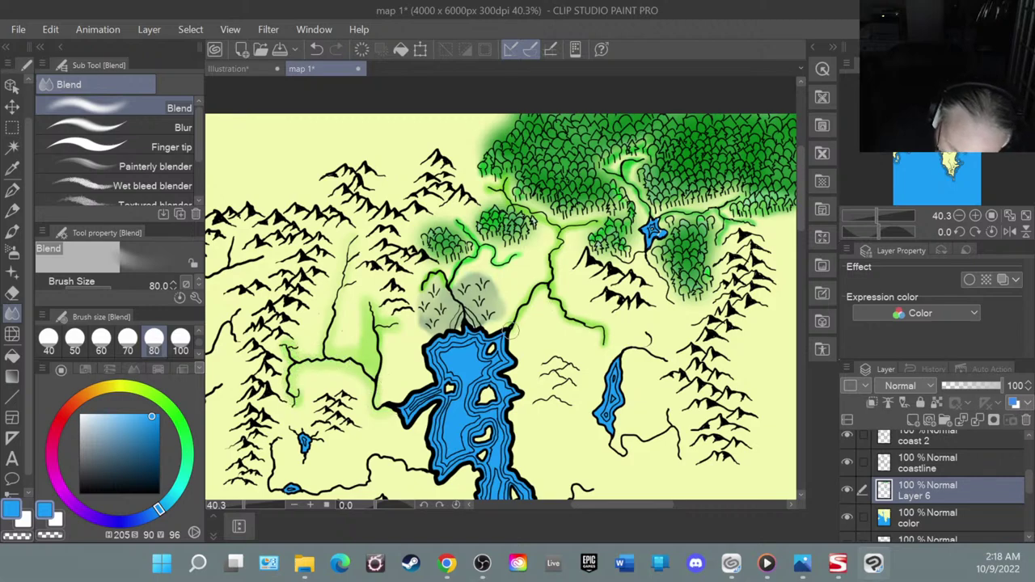
mouse_move(513, 332)
mouse_down()
mouse_move(545, 284)
mouse_move(564, 313)
mouse_move(597, 330)
mouse_move(553, 261)
mouse_move(566, 227)
mouse_move(503, 194)
mouse_move(513, 182)
mouse_up()
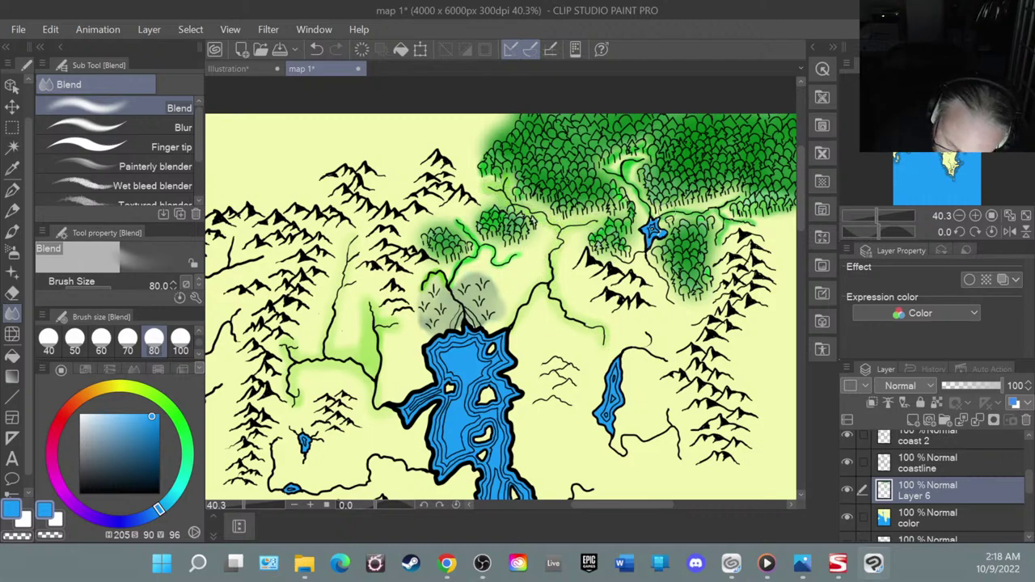
mouse_move(667, 212)
mouse_down()
mouse_move(633, 192)
mouse_move(637, 159)
mouse_move(614, 165)
mouse_up()
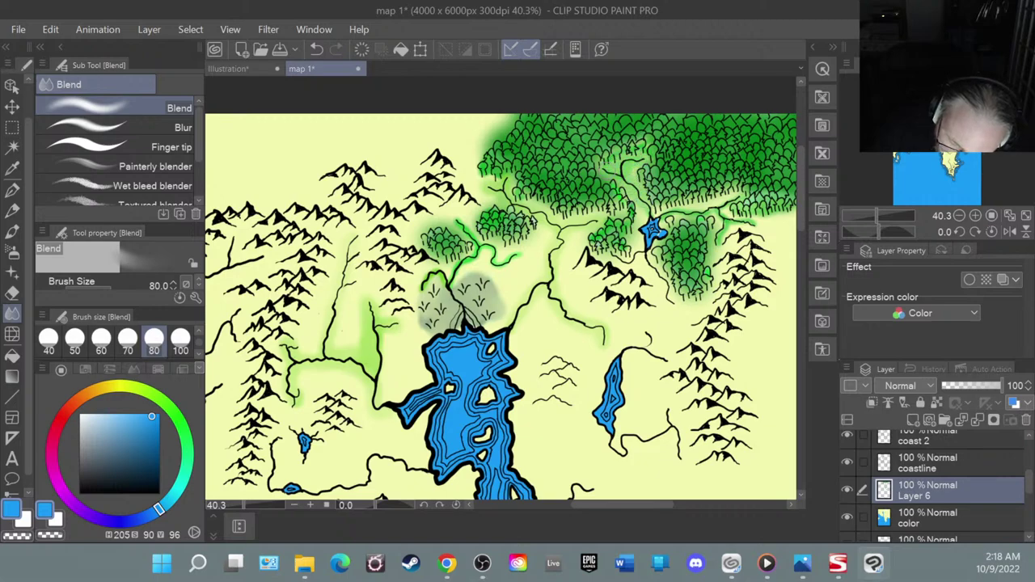
mouse_move(688, 208)
mouse_down()
mouse_move(734, 195)
mouse_move(724, 229)
mouse_up()
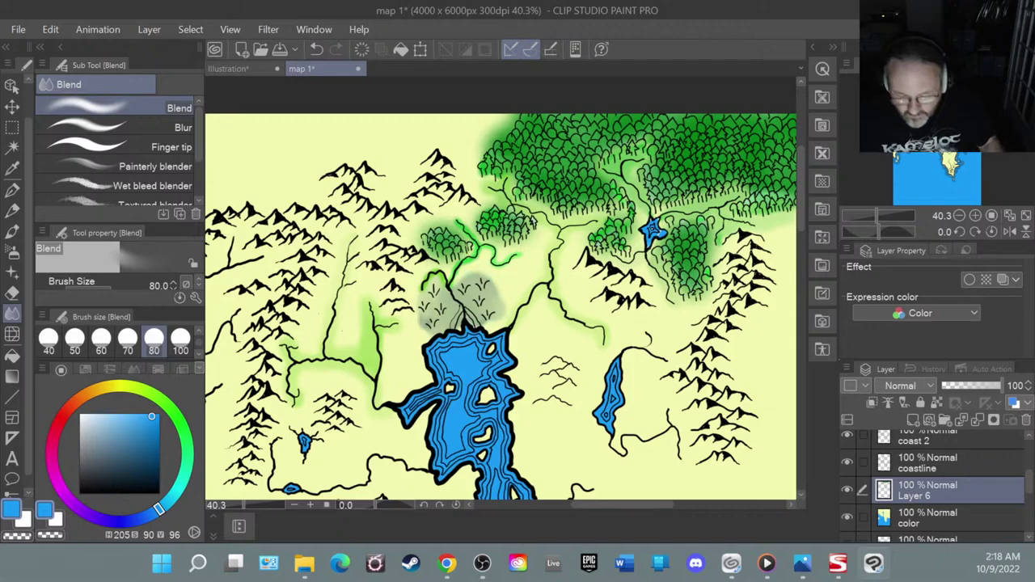
- Airbrush bright green, H 107, S 90, V 96, along the rivers and shore west of the large lake and soften it with the Blend tool
scroll(408, 409, down, 3)
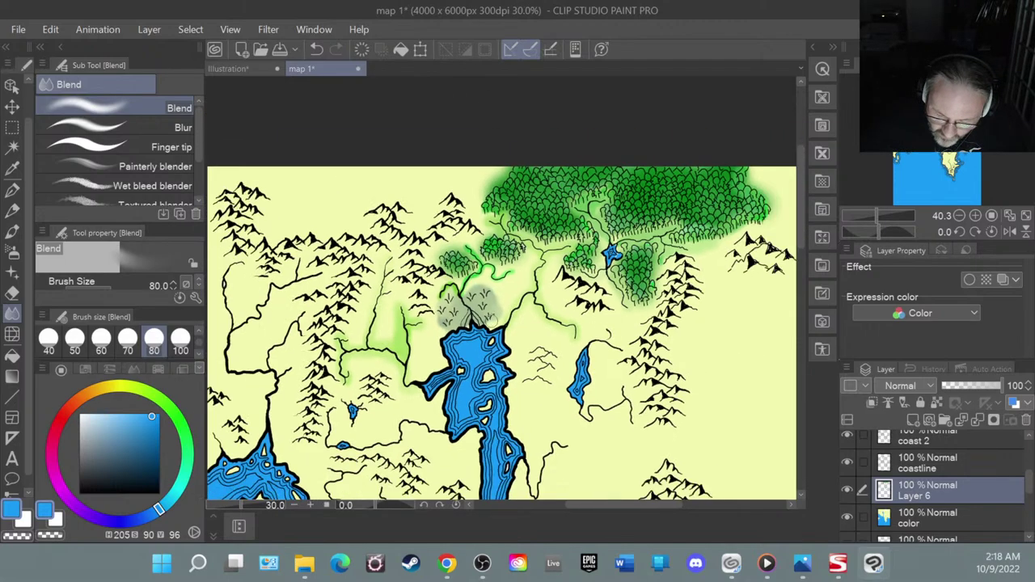
scroll(409, 410, up, 5)
scroll(409, 409, up, 1)
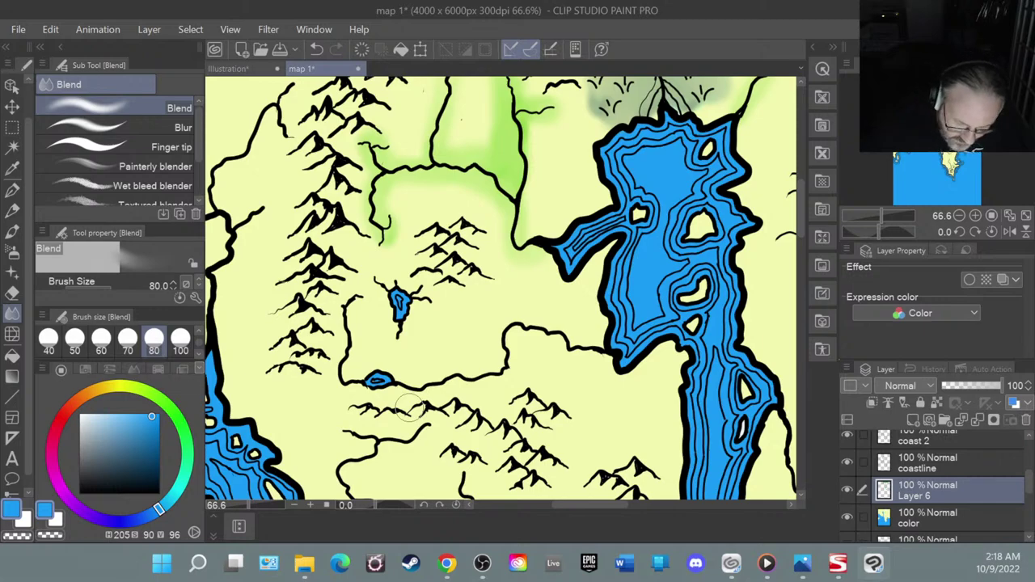
click(13, 254)
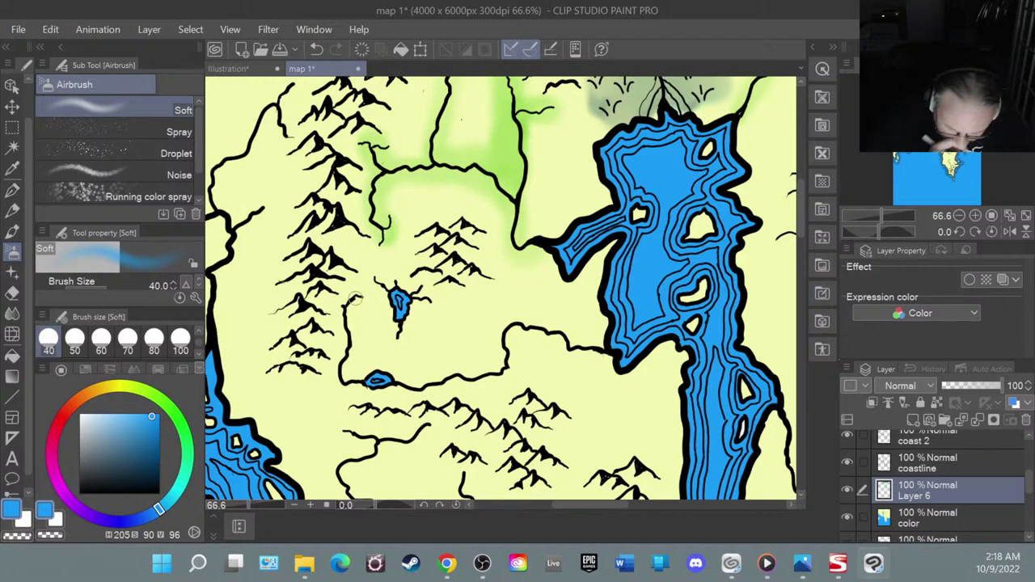
click(167, 410)
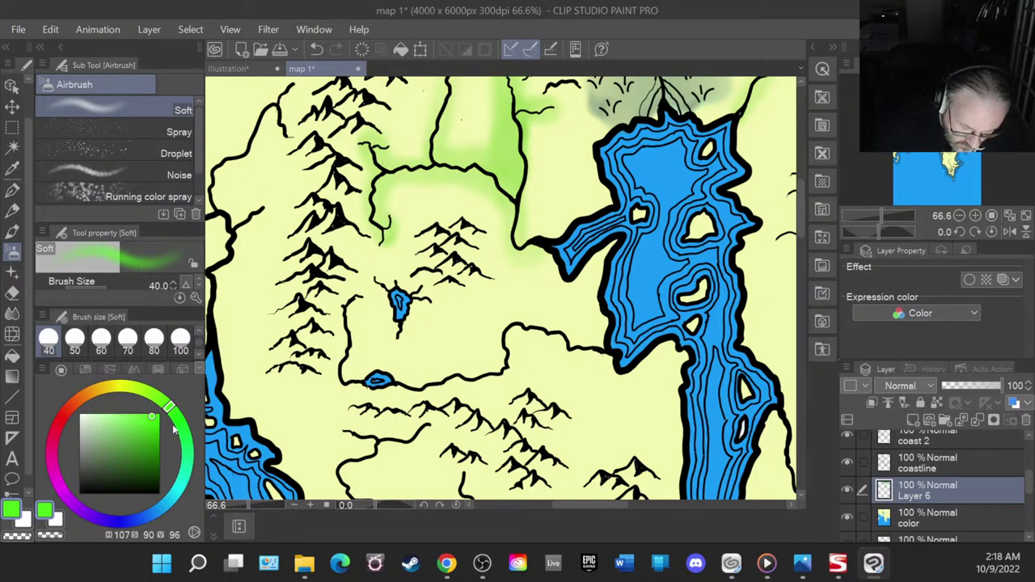
mouse_move(359, 296)
mouse_down()
mouse_move(347, 384)
mouse_move(381, 366)
mouse_move(403, 381)
mouse_move(368, 392)
mouse_move(357, 388)
mouse_move(395, 392)
mouse_move(406, 379)
mouse_move(407, 388)
mouse_move(428, 386)
mouse_move(496, 365)
mouse_move(496, 375)
mouse_move(511, 325)
mouse_move(608, 354)
mouse_move(596, 293)
mouse_move(604, 249)
mouse_move(572, 287)
mouse_move(545, 256)
mouse_up()
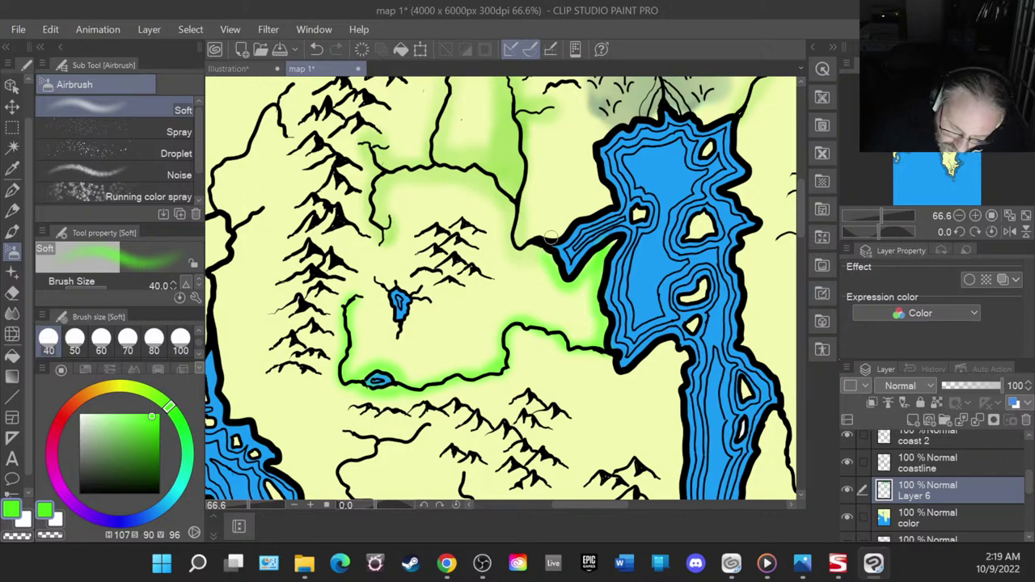
mouse_move(526, 230)
mouse_down()
mouse_move(529, 191)
mouse_move(551, 230)
mouse_move(531, 188)
mouse_move(552, 227)
mouse_move(530, 147)
mouse_move(568, 214)
mouse_move(535, 143)
mouse_move(550, 175)
mouse_move(538, 123)
mouse_up()
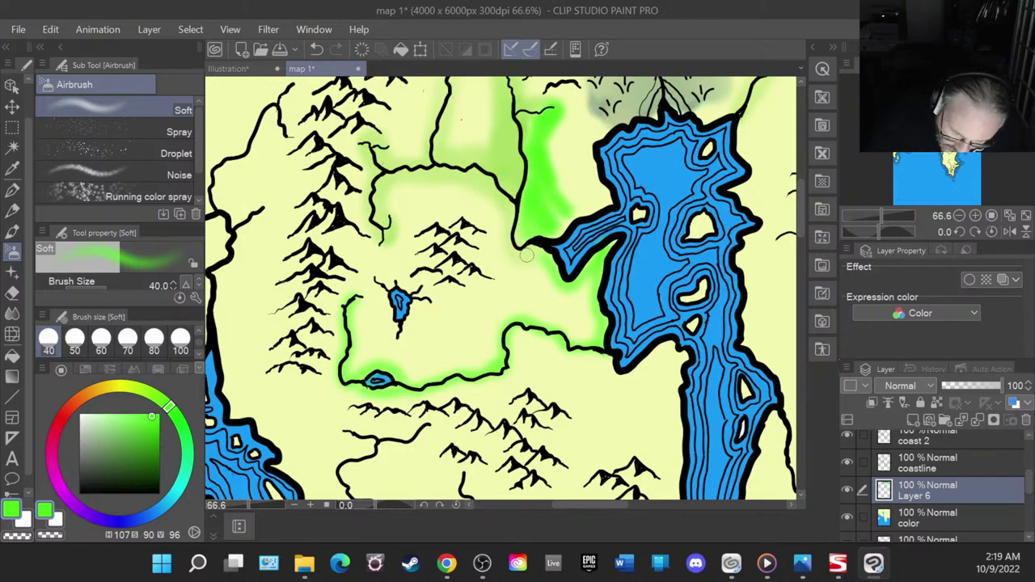
mouse_move(526, 256)
mouse_down()
mouse_move(508, 247)
mouse_move(501, 206)
mouse_up()
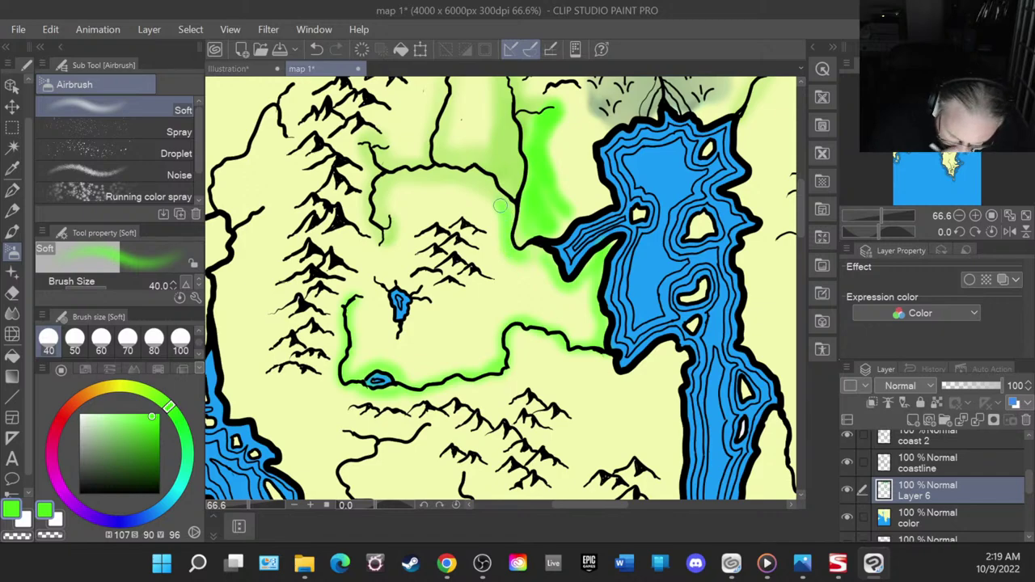
click(12, 315)
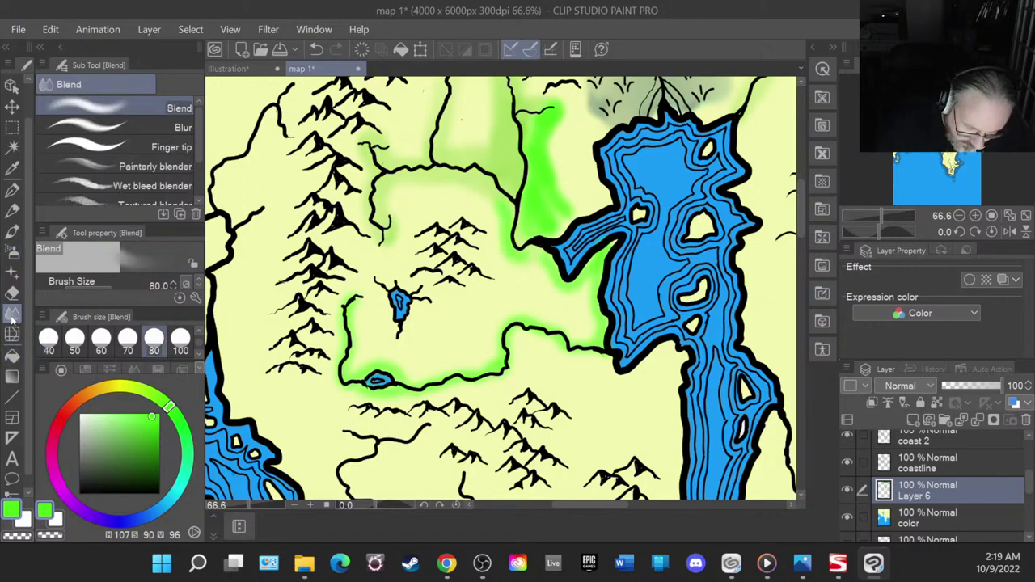
mouse_move(553, 166)
mouse_down()
mouse_move(552, 116)
mouse_move(539, 122)
mouse_move(550, 115)
mouse_move(559, 119)
mouse_move(566, 198)
mouse_move(550, 170)
mouse_move(525, 217)
mouse_move(546, 218)
mouse_move(569, 200)
mouse_move(568, 185)
mouse_move(559, 214)
mouse_move(519, 234)
mouse_move(513, 220)
mouse_move(515, 241)
mouse_move(558, 295)
mouse_move(590, 275)
mouse_move(591, 335)
mouse_move(562, 298)
mouse_move(543, 300)
mouse_move(508, 332)
mouse_move(517, 345)
mouse_move(562, 342)
mouse_move(559, 353)
mouse_move(511, 341)
mouse_move(500, 375)
mouse_move(462, 370)
mouse_move(497, 349)
mouse_move(455, 374)
mouse_move(350, 373)
mouse_move(365, 303)
mouse_move(385, 345)
mouse_up()
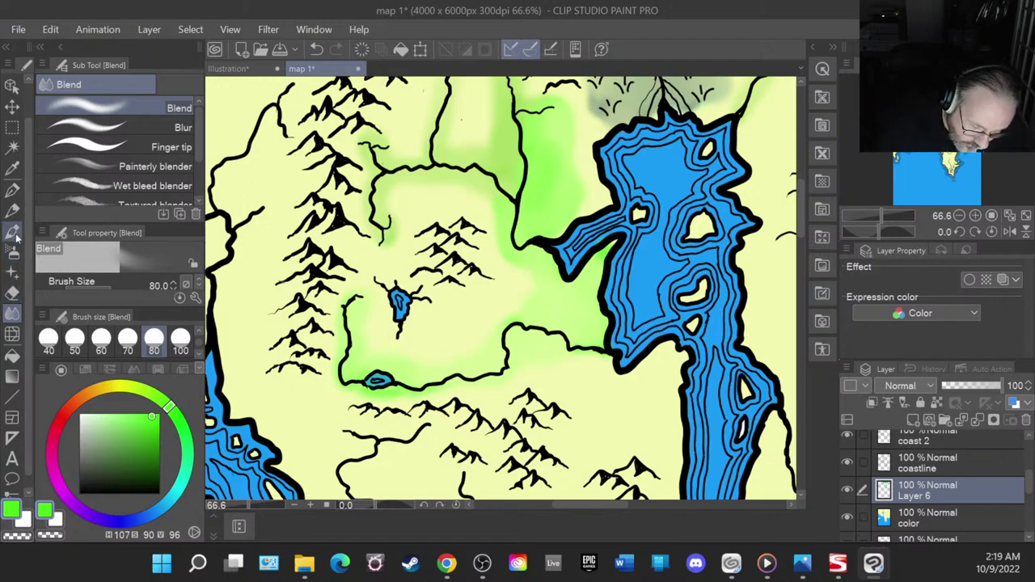
- Airbrush the same green around the small lake with short streams west of the large lake and blend it into the land
click(13, 255)
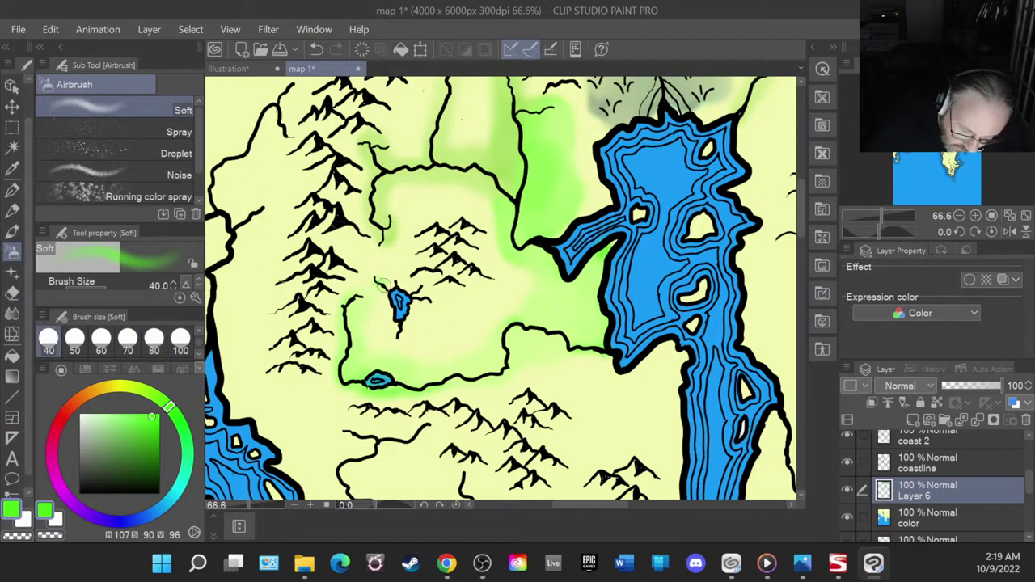
mouse_move(404, 284)
mouse_down()
mouse_move(420, 291)
mouse_move(409, 334)
mouse_move(392, 326)
mouse_move(369, 282)
mouse_move(392, 340)
mouse_move(433, 311)
mouse_move(421, 279)
mouse_move(386, 264)
mouse_up()
click(12, 316)
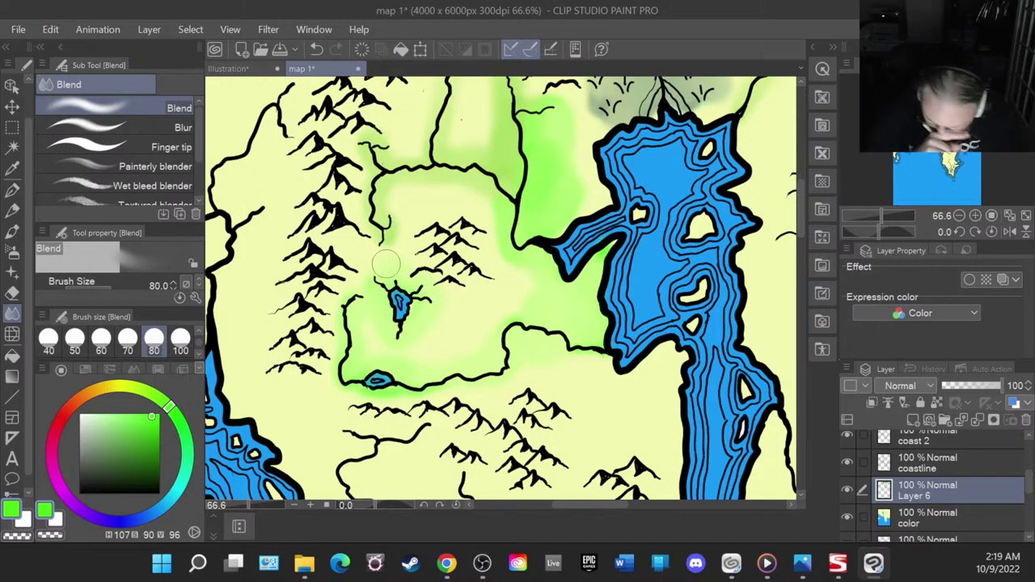
- Rename Layer 6, which holds the green coloring, as greens
scroll(386, 264, down, 5)
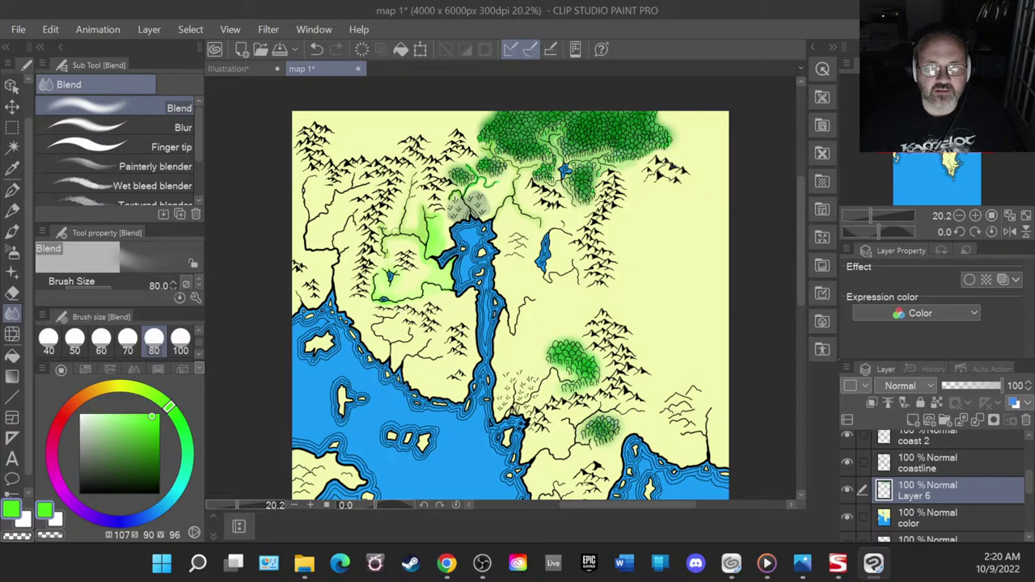
scroll(376, 346, up, 3)
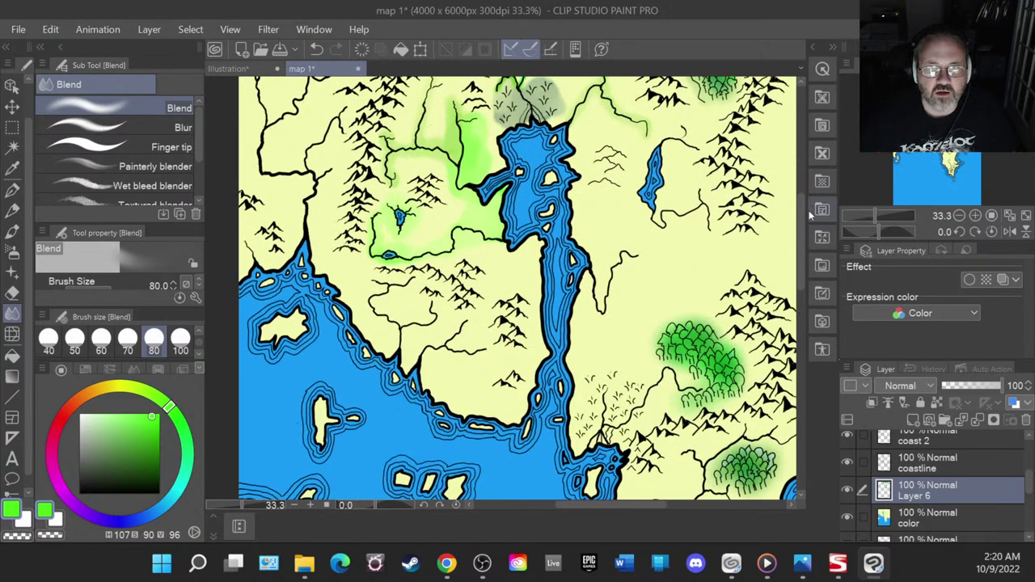
drag(802, 262, 801, 308)
scroll(737, 243, up, 2)
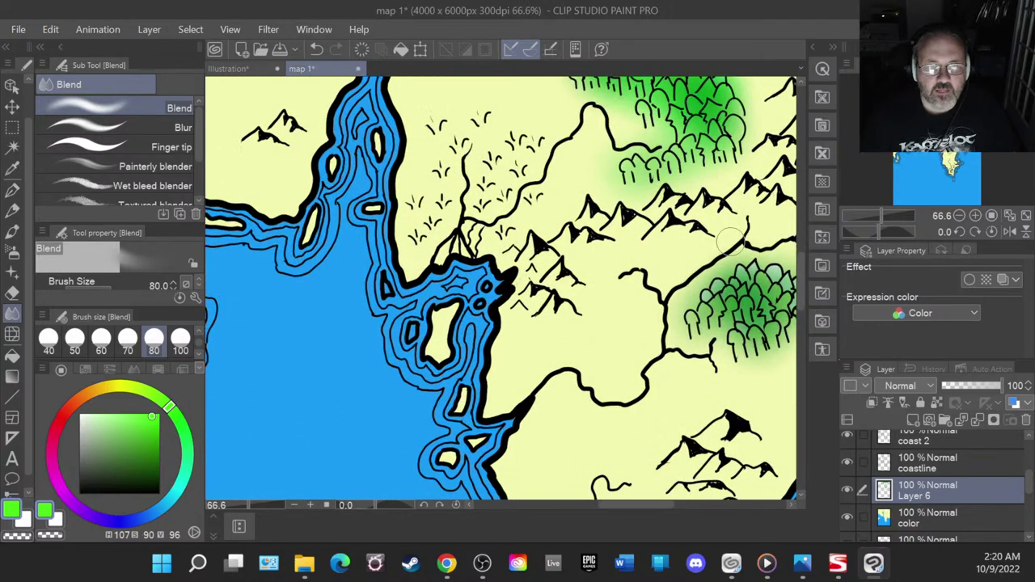
scroll(732, 239, down, 3)
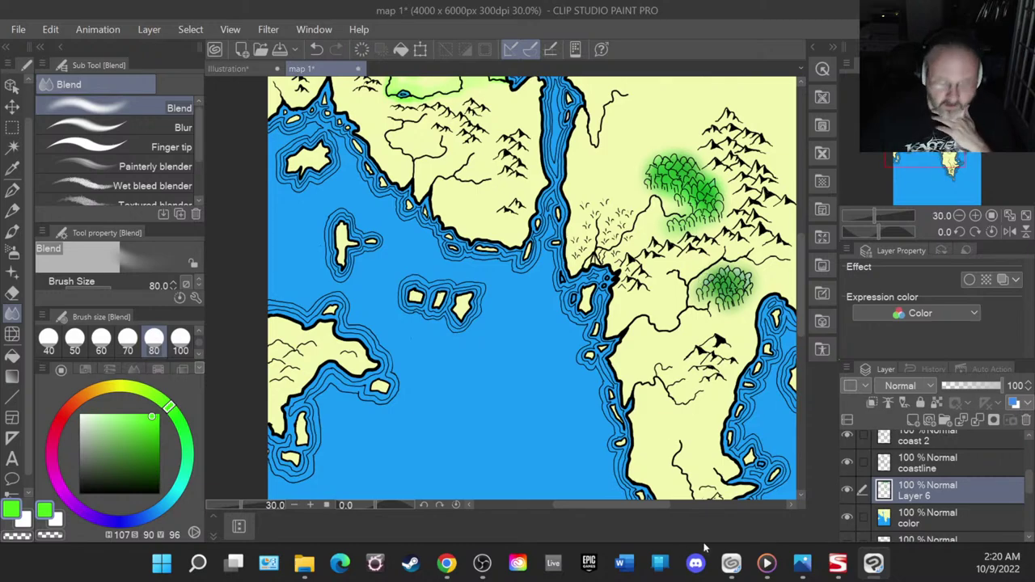
double_click(918, 497)
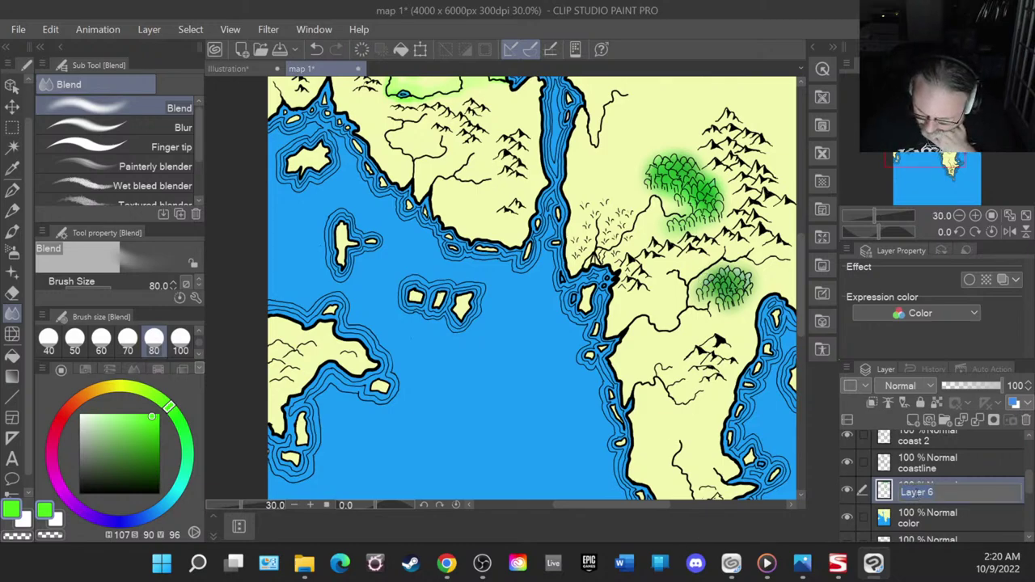
text(greens)
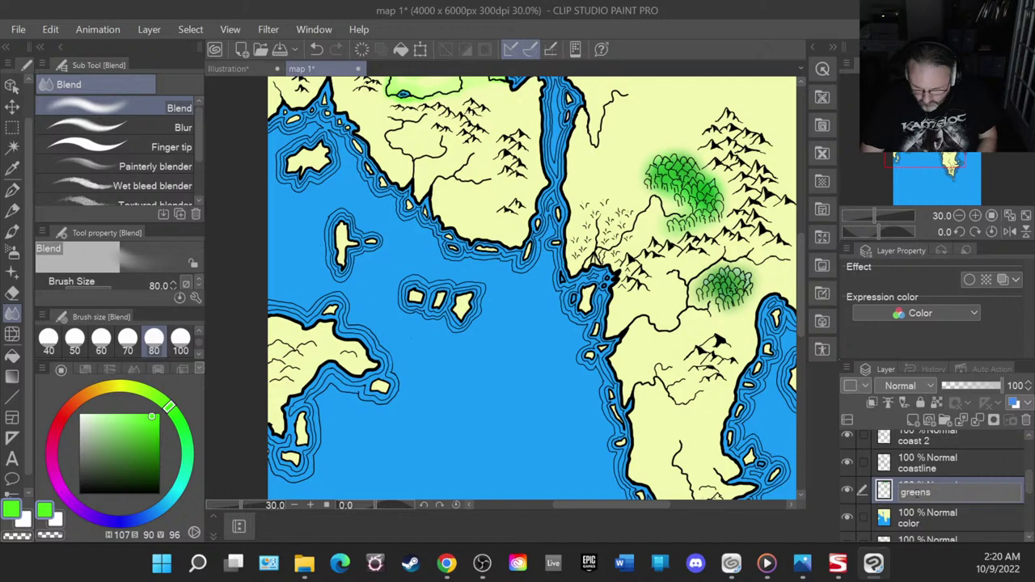
key(Return)
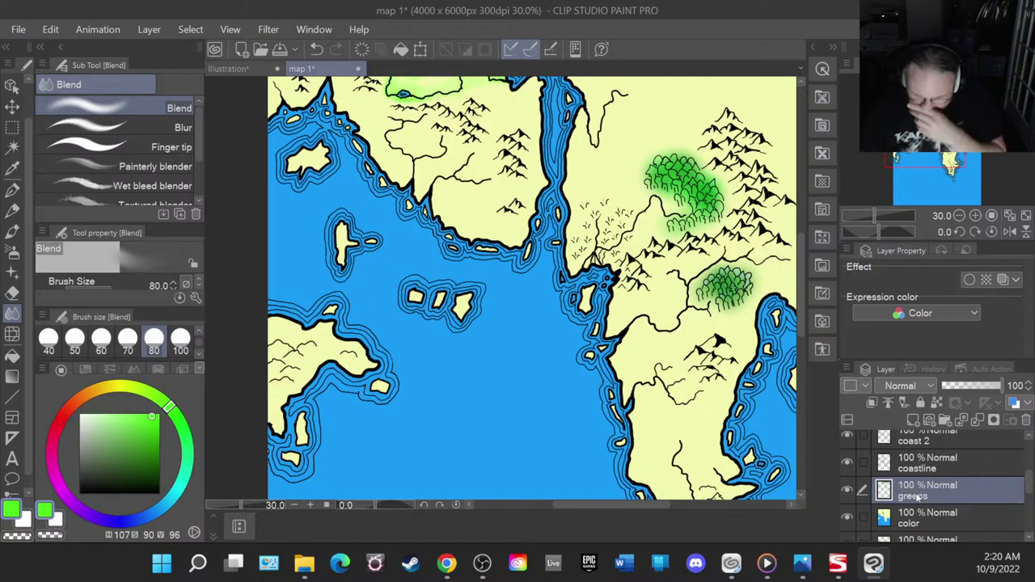
- Add a new layer above the greens layer and set the drawing color to turquoise, H 178, S 83, V 88
click(913, 420)
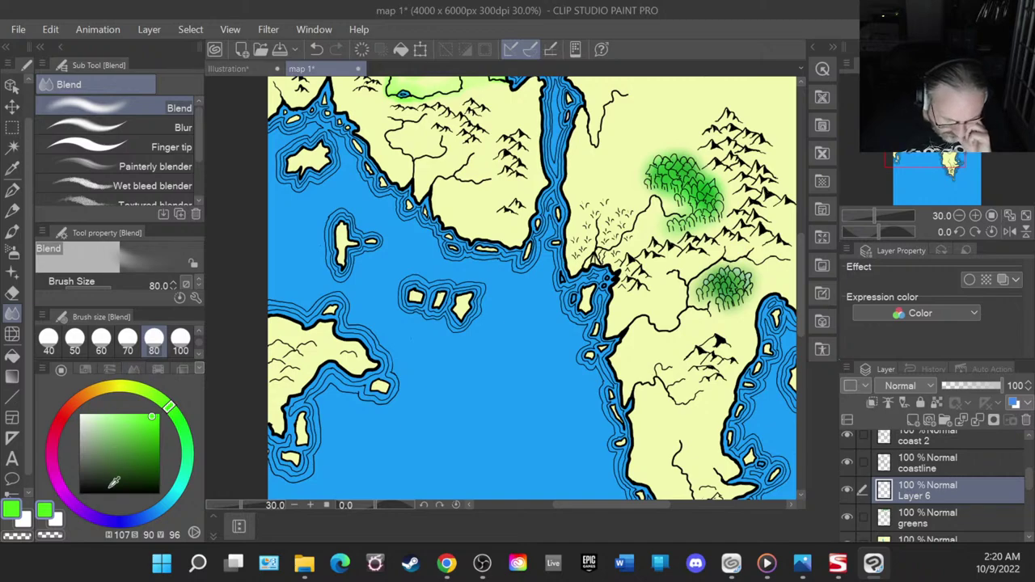
drag(167, 508, 191, 488)
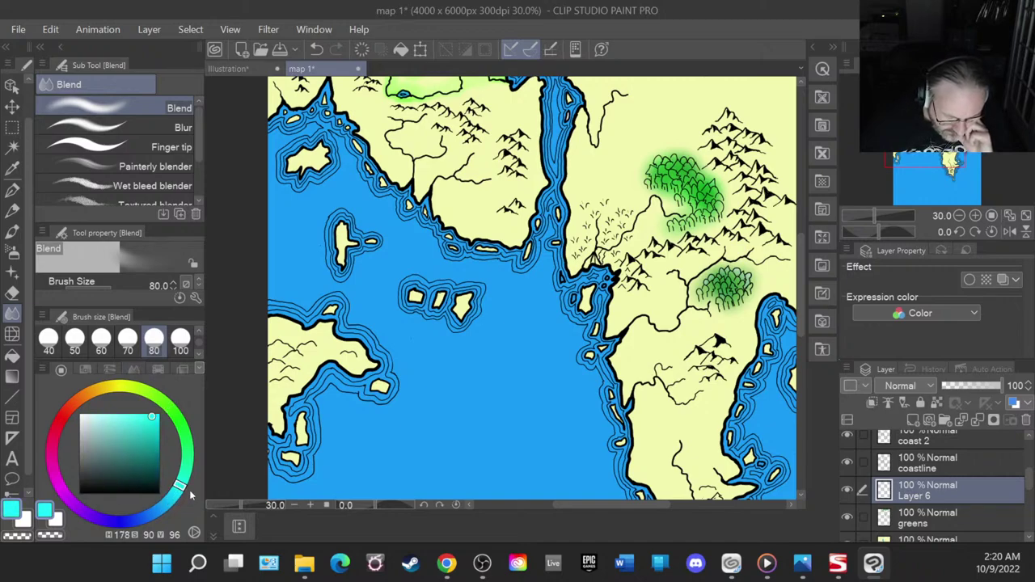
drag(151, 417, 147, 416)
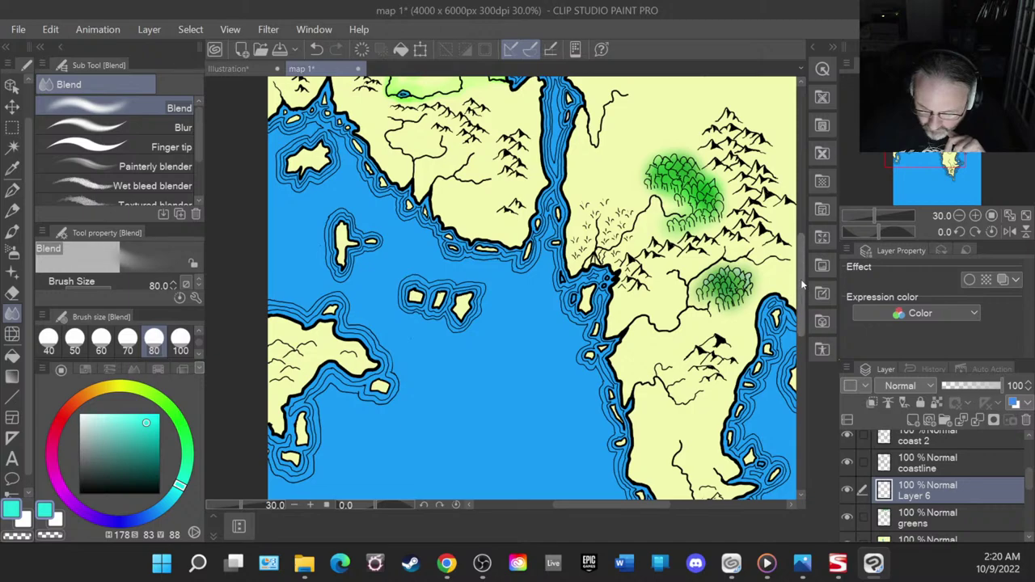
- Move the new empty layer below the greens layer, directly above the color layer
scroll(803, 288, up, 3)
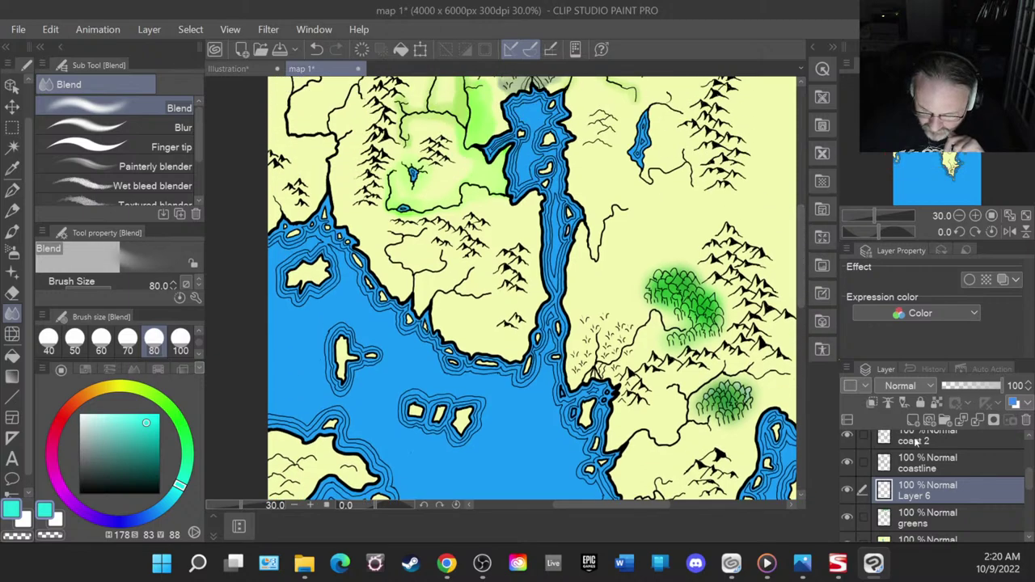
scroll(950, 492, down, 2)
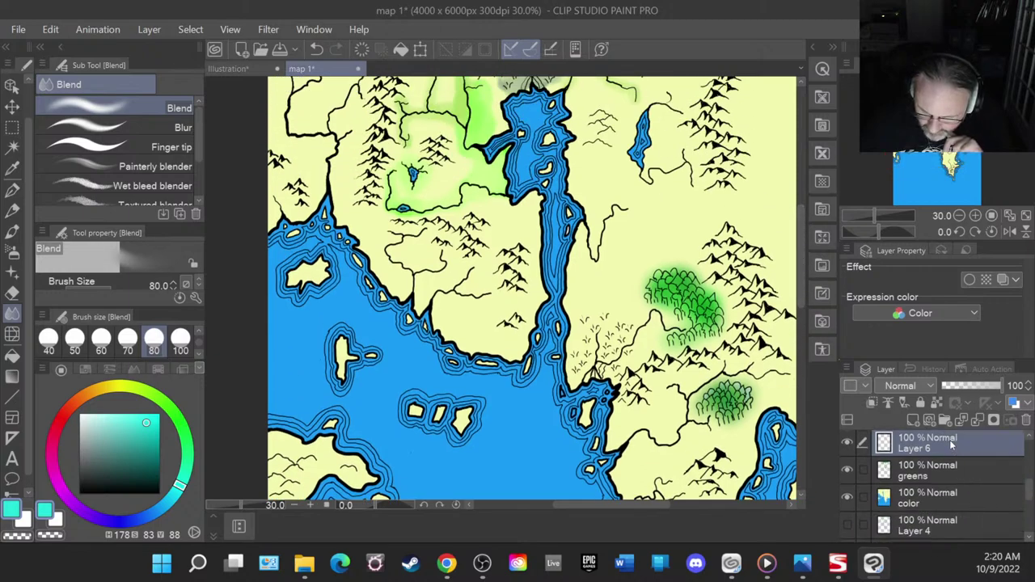
drag(954, 455, 957, 492)
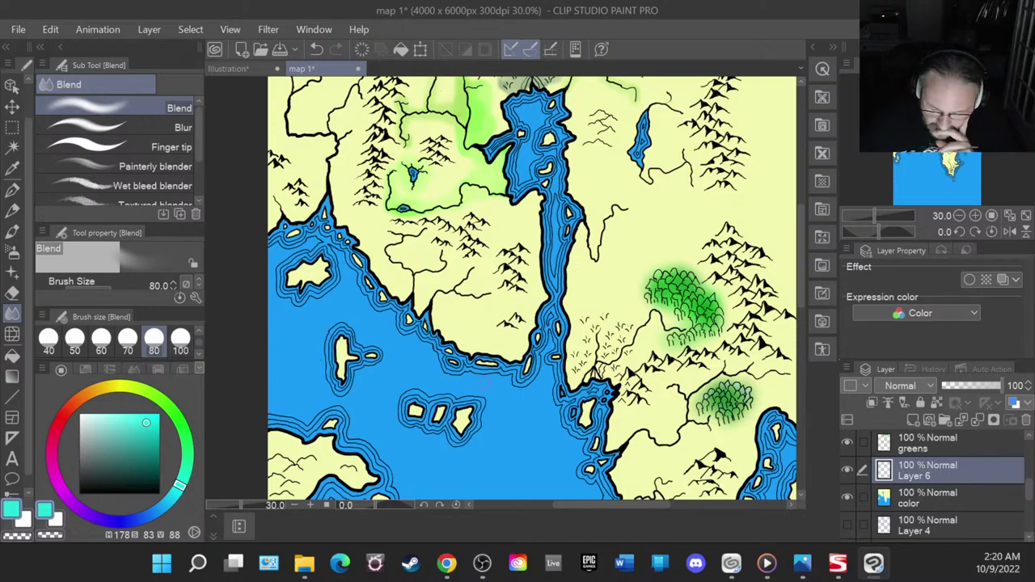
- Rename Layer 6, the empty layer between the greens and color layers, as water
click(884, 501)
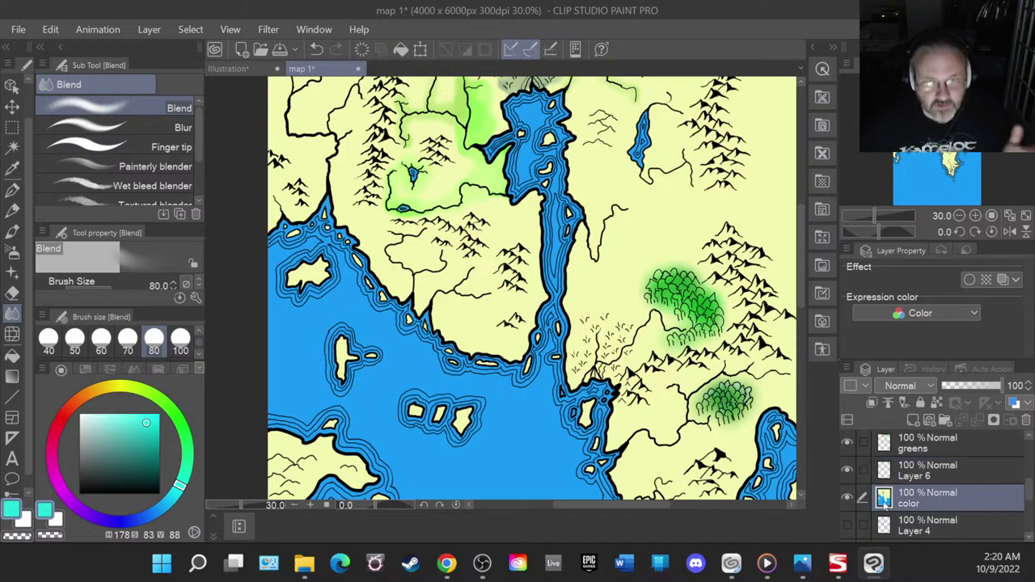
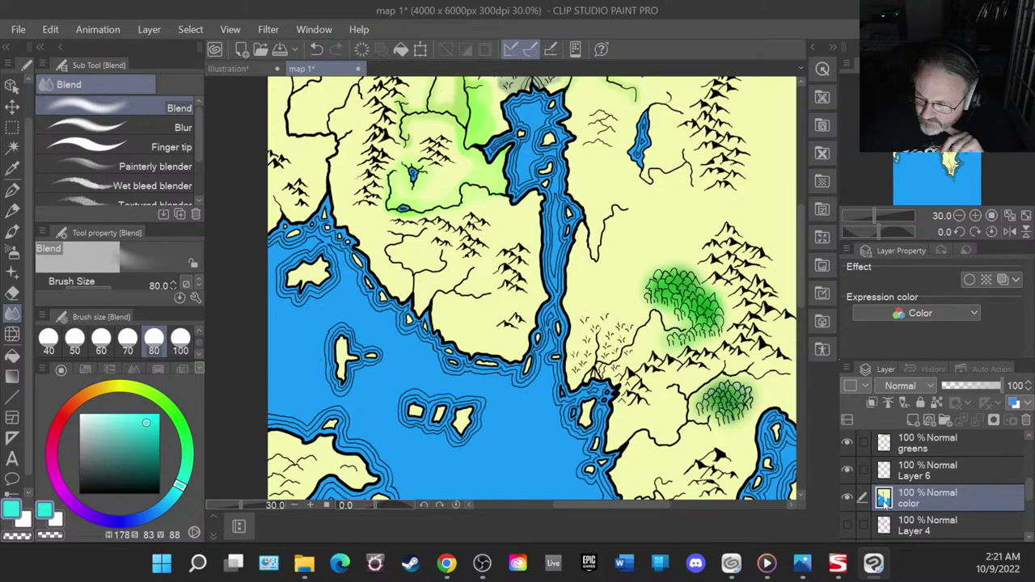
scroll(692, 220, down, 3)
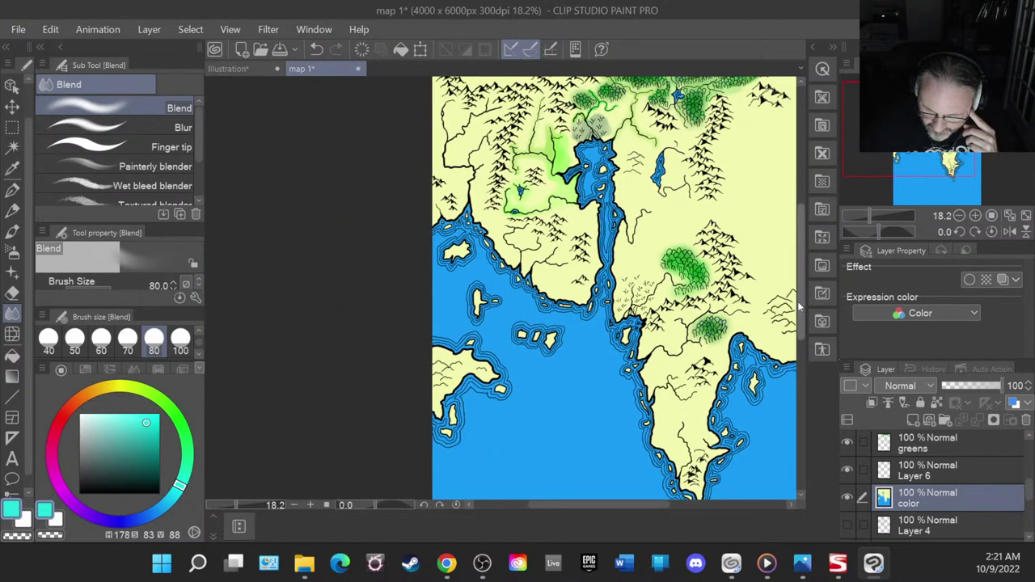
drag(800, 304, 801, 265)
scroll(467, 138, up, 1)
scroll(530, 231, up, 3)
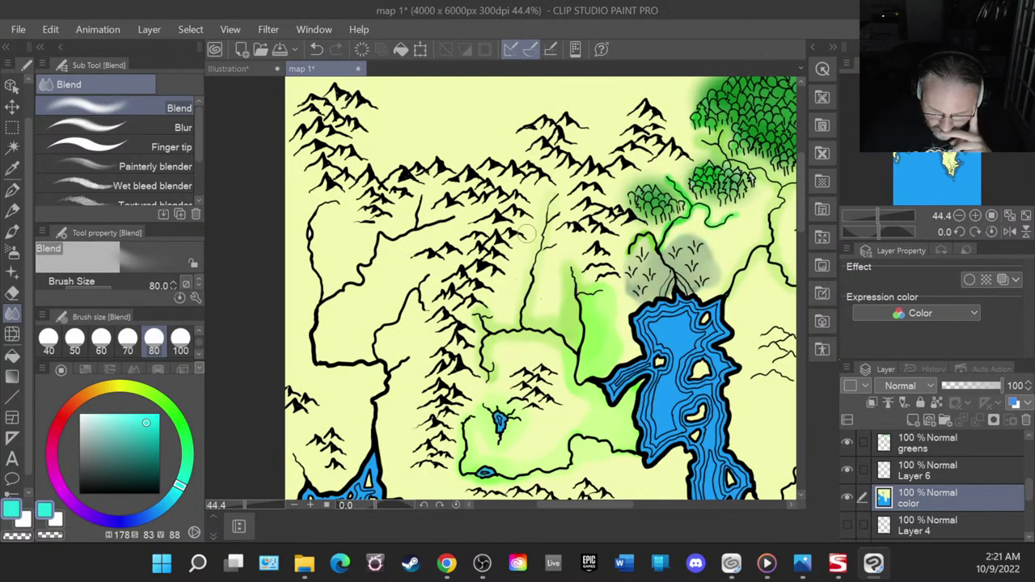
double_click(927, 476)
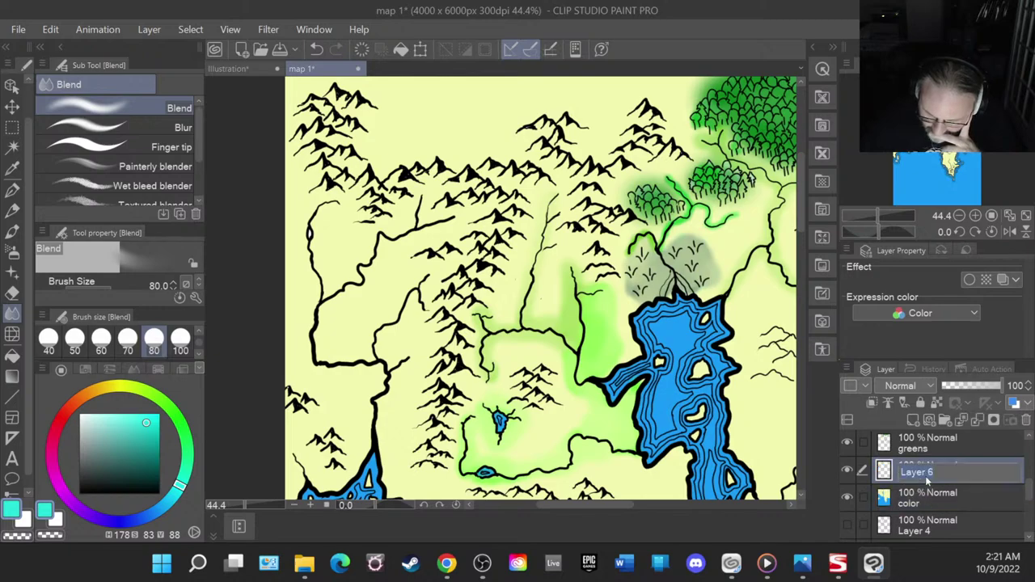
text(water)
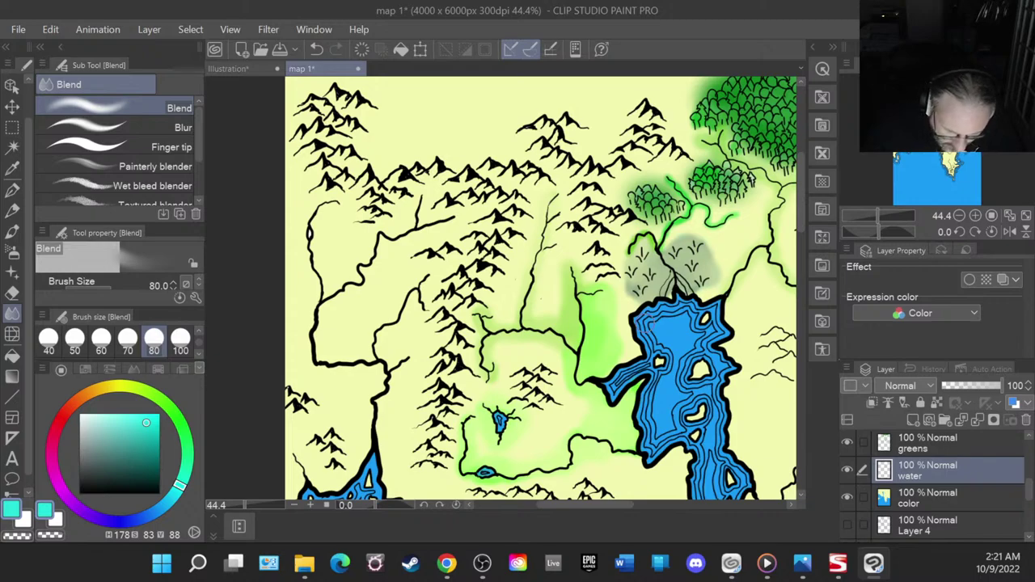
- Airbrush turquoise along the northern and western shores of the large lake with the Soft airbrush at size 40
click(12, 253)
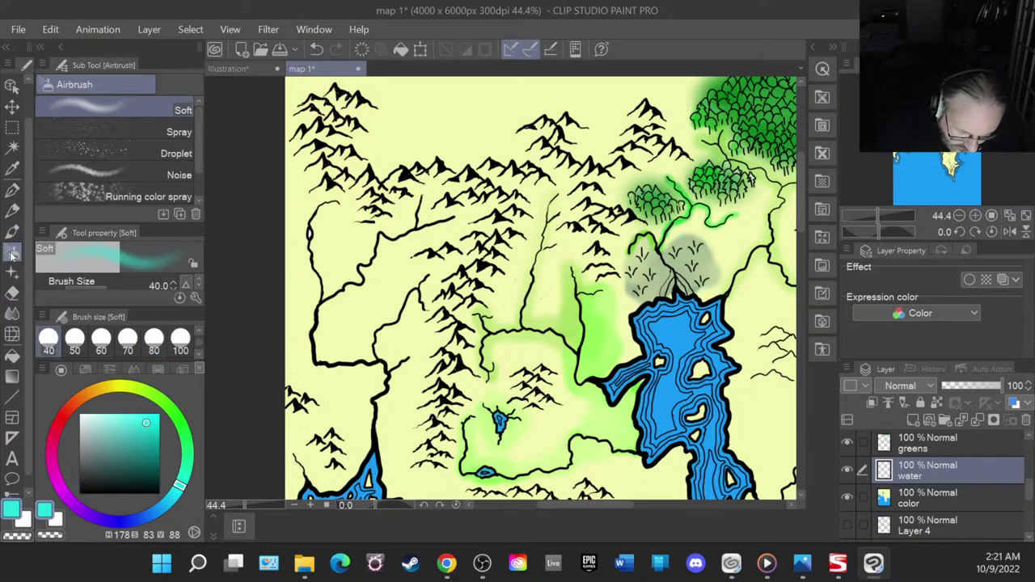
mouse_move(639, 317)
mouse_down()
mouse_move(692, 299)
mouse_move(723, 326)
mouse_move(703, 305)
mouse_up()
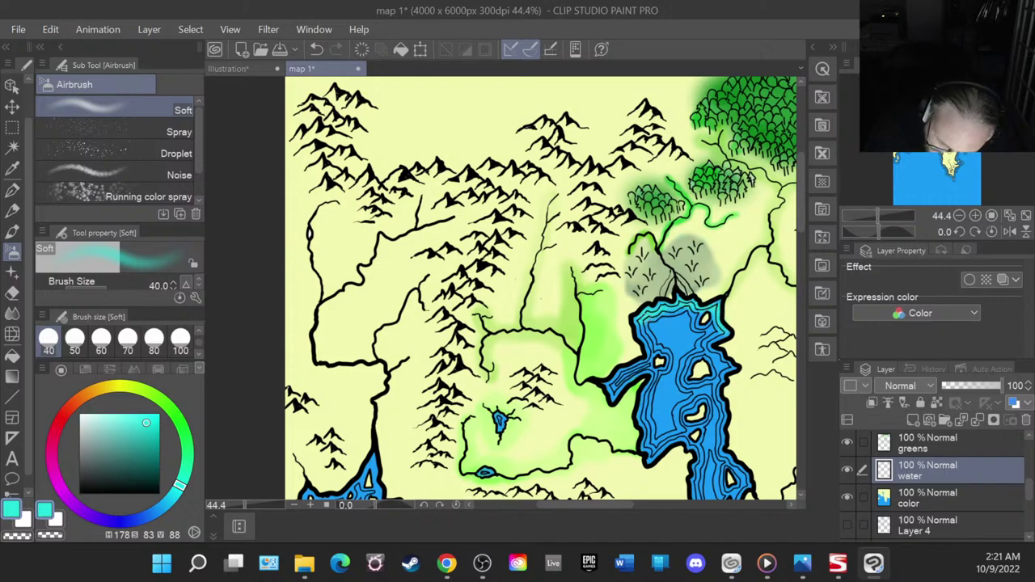
mouse_move(644, 335)
mouse_down()
mouse_move(639, 326)
mouse_move(649, 364)
mouse_move(609, 392)
mouse_move(644, 369)
mouse_move(647, 437)
mouse_up()
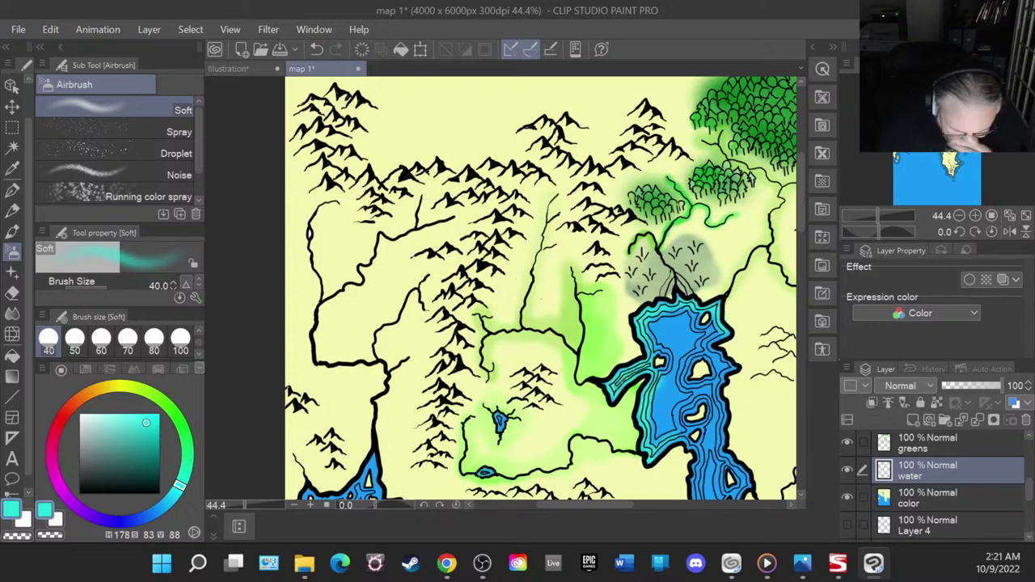
- Paint turquoise along the large lake's eastern shore and around its islands with the round watercolor brush at size 30, and blend it into the blue
click(12, 232)
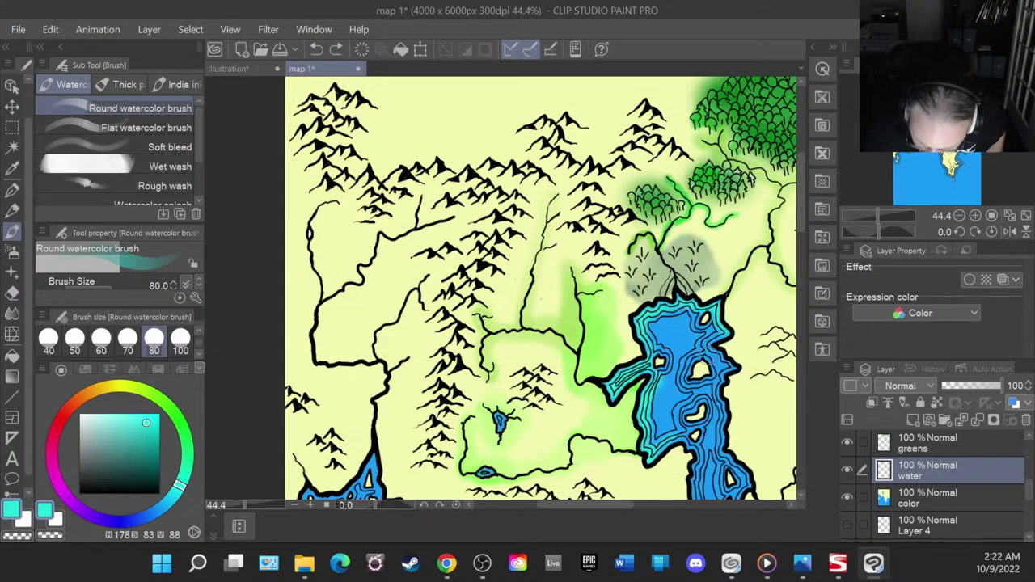
click(48, 338)
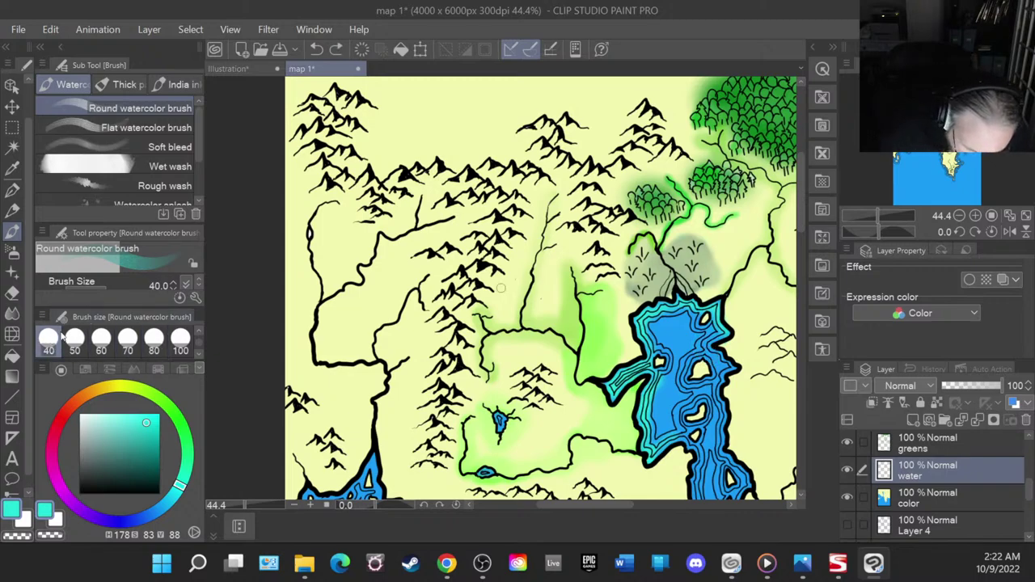
scroll(201, 338, up, 2)
click(180, 339)
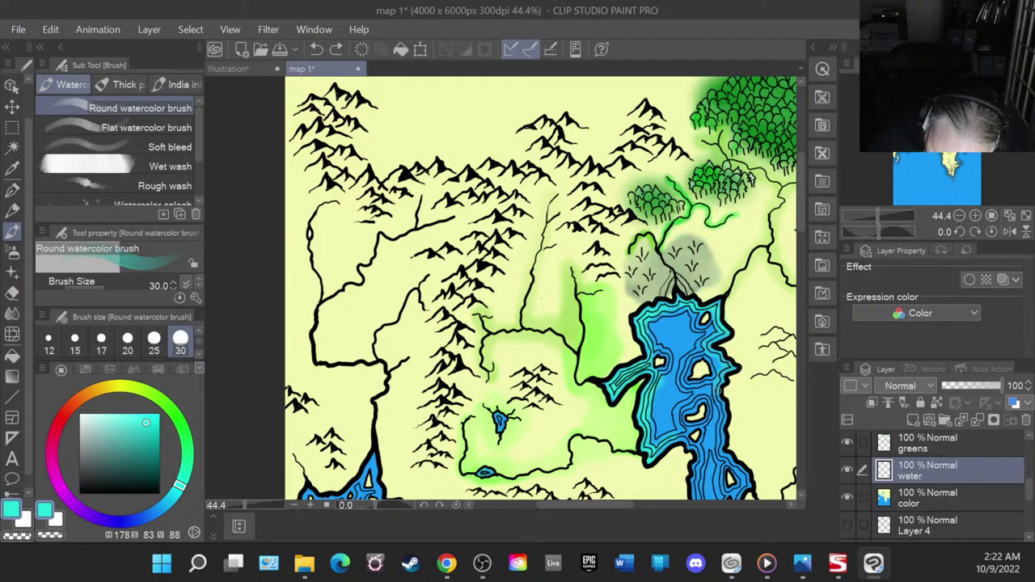
click(723, 410)
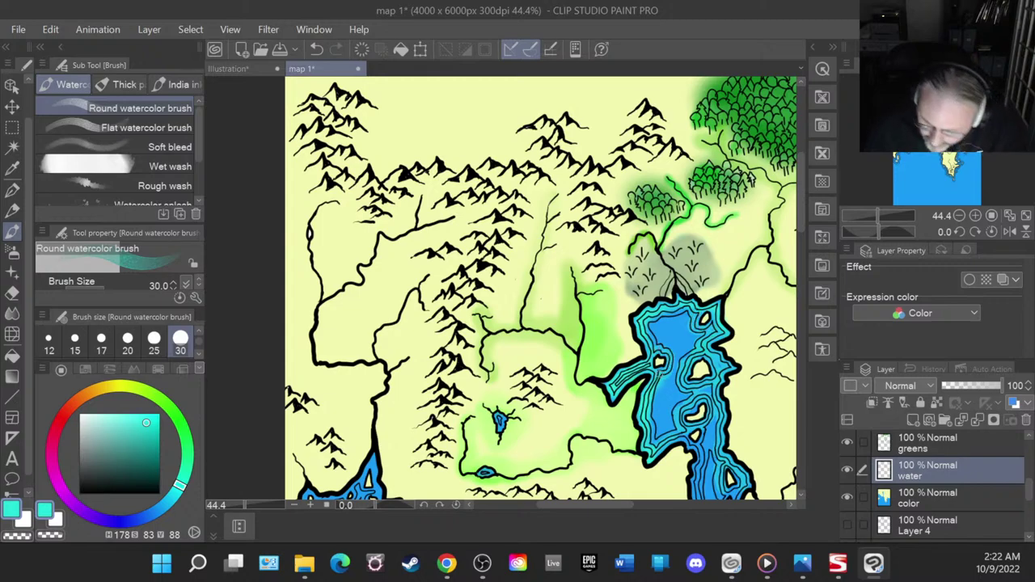
key(j)
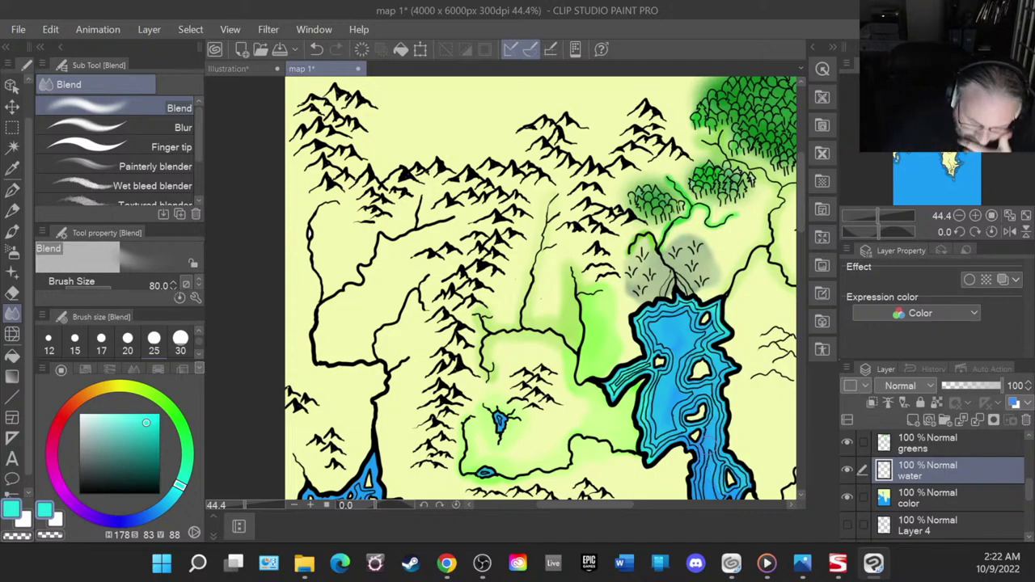
- Paint turquoise edges in the channel south of the large lake and in the narrow lake to its east with the round watercolor brush
click(13, 232)
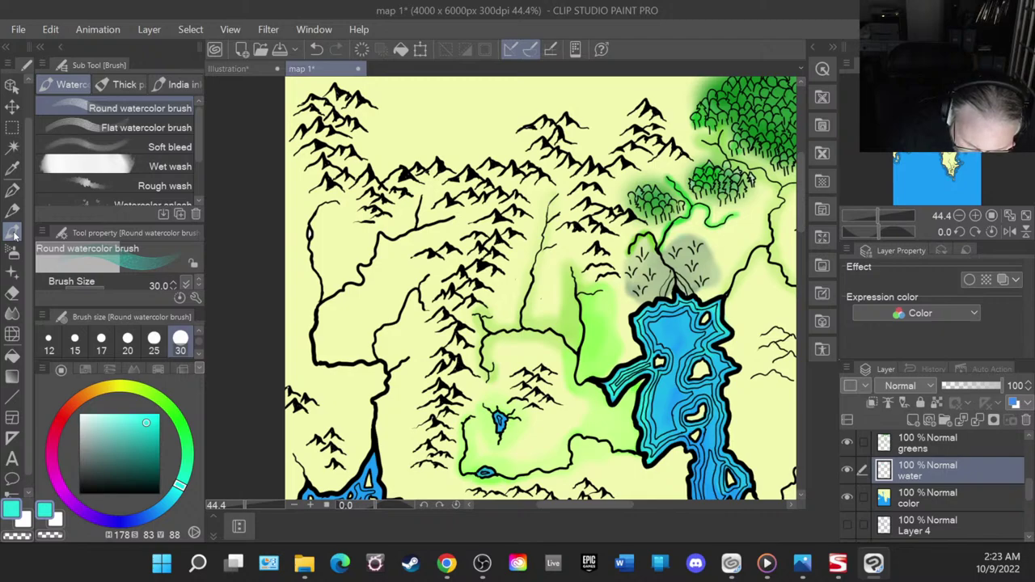
click(13, 233)
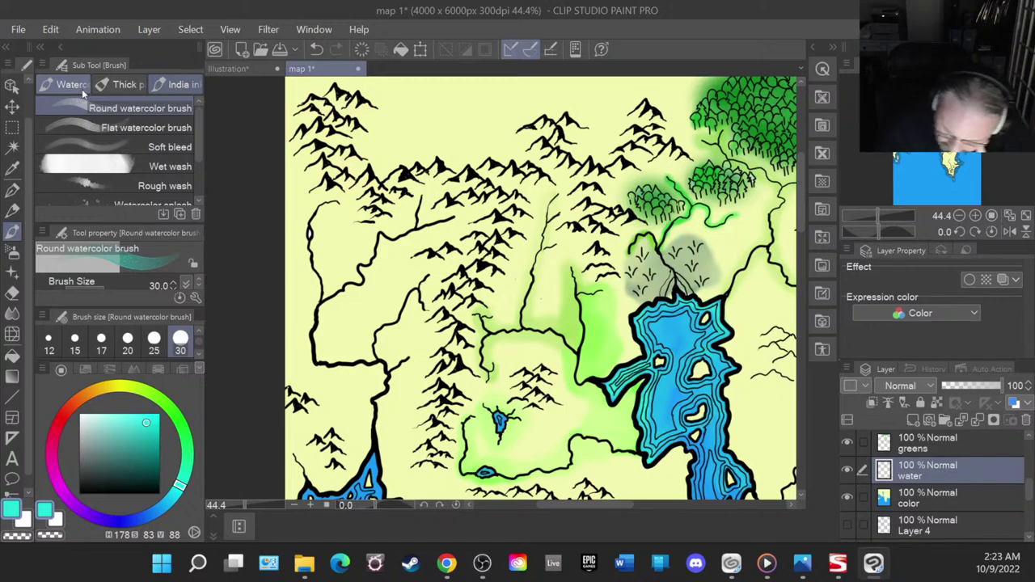
click(178, 84)
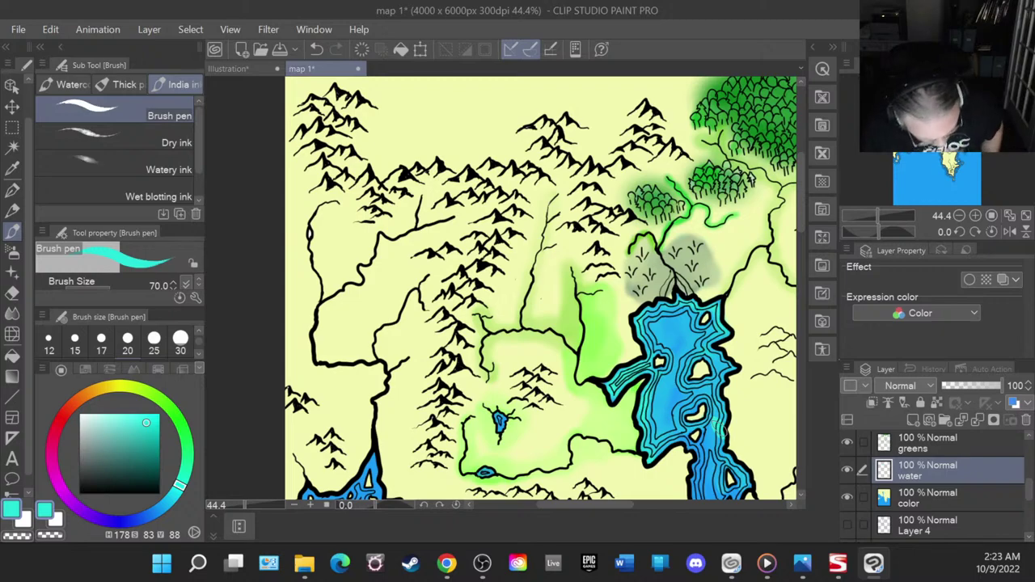
click(73, 84)
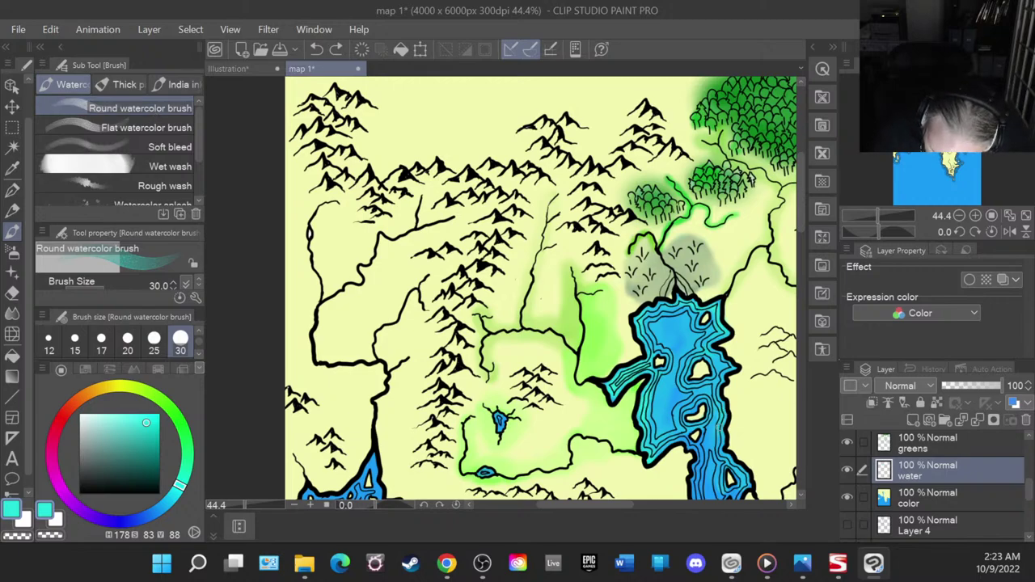
click(678, 380)
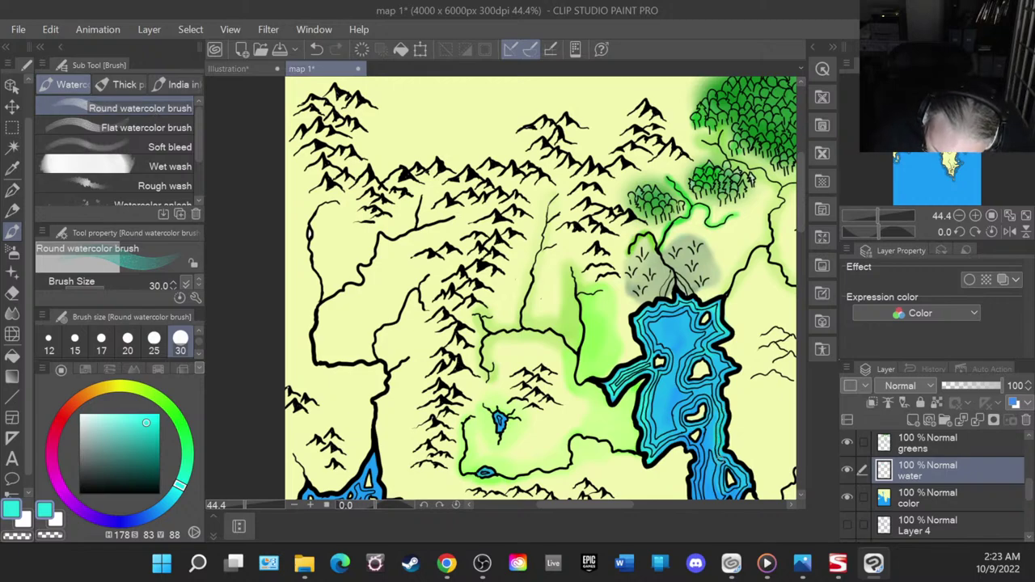
scroll(721, 468, down, 1)
drag(599, 505, 704, 512)
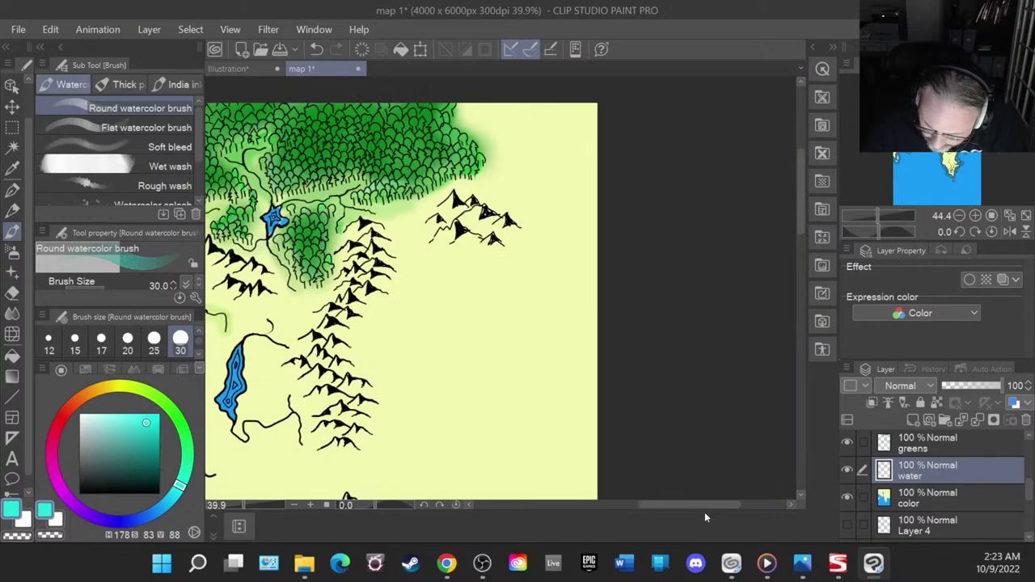
scroll(525, 475, up, 1)
scroll(522, 384, down, 2)
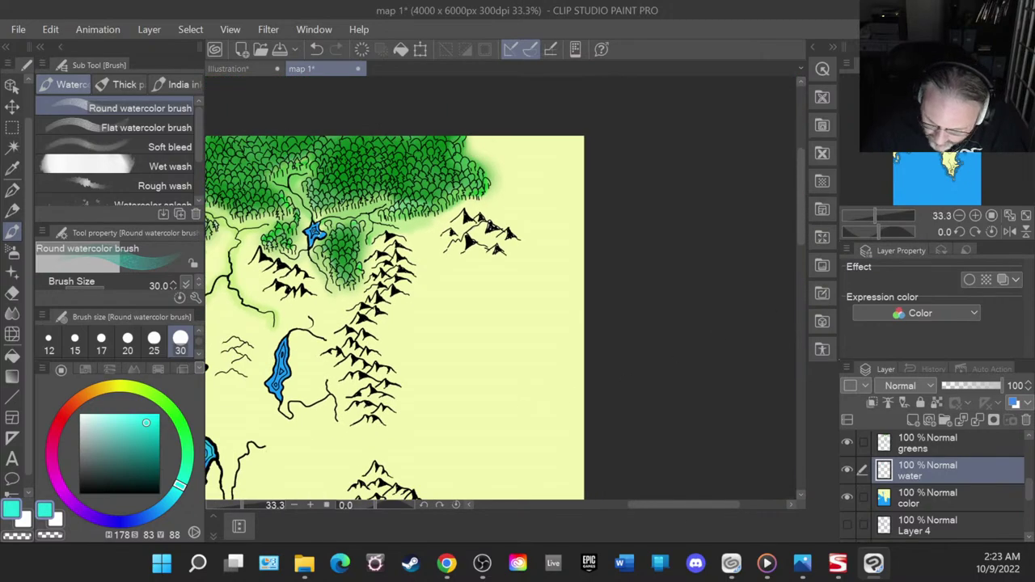
drag(453, 388, 734, 248)
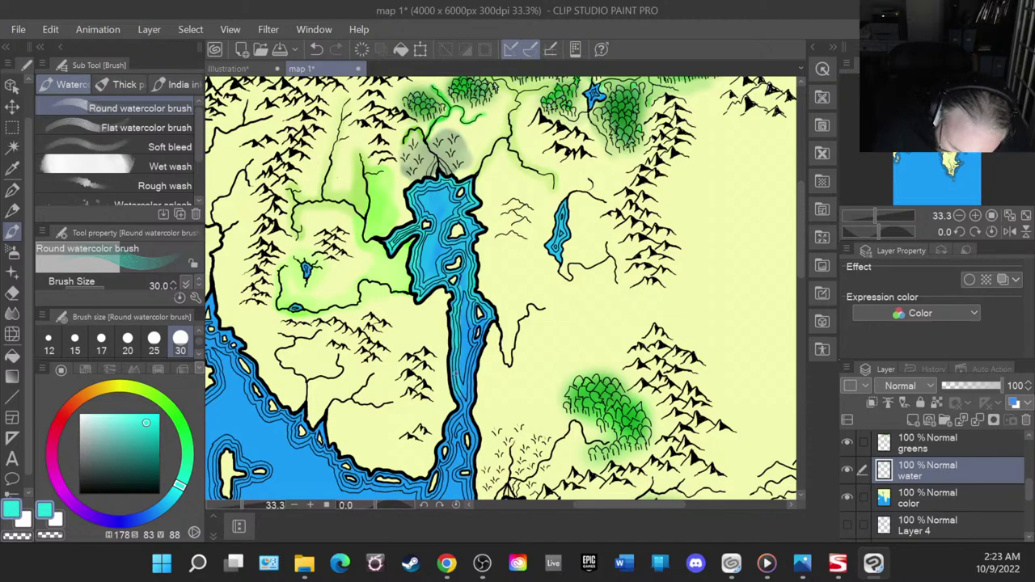
- Set the color to H 176, S 98, V 99, paint the lower part of the channel, and blend it into the blue water
click(180, 484)
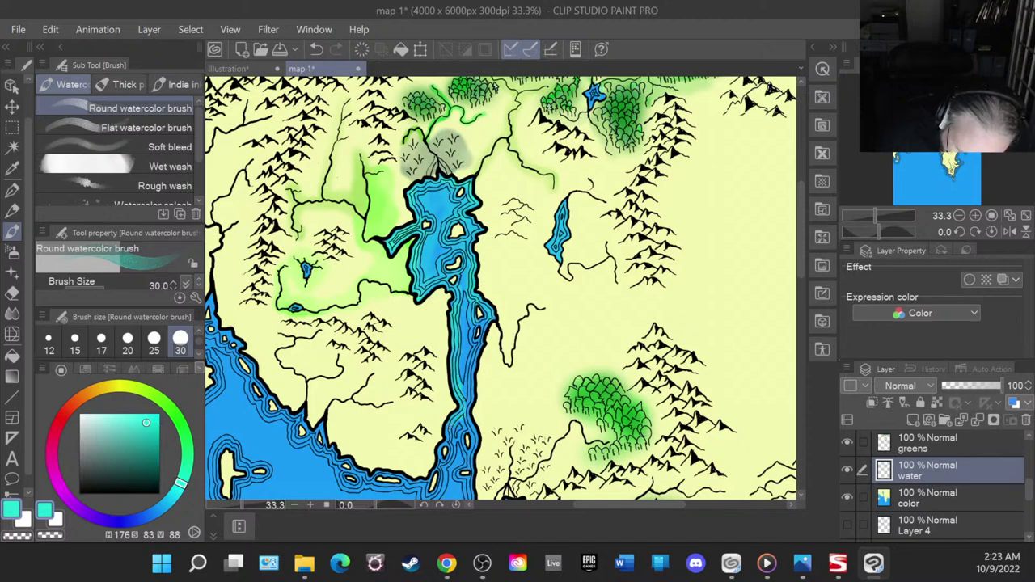
drag(164, 428, 158, 415)
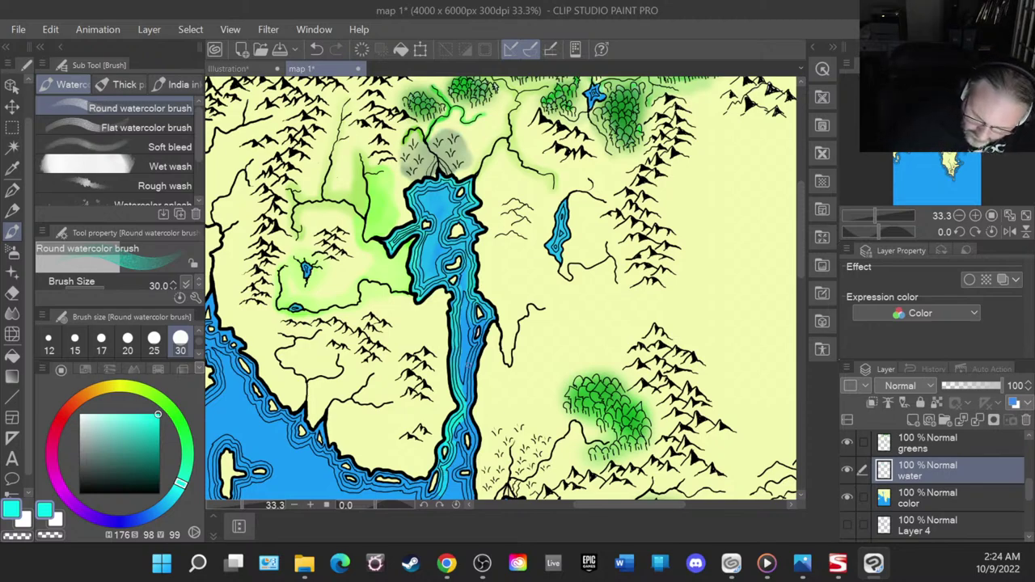
key(j)
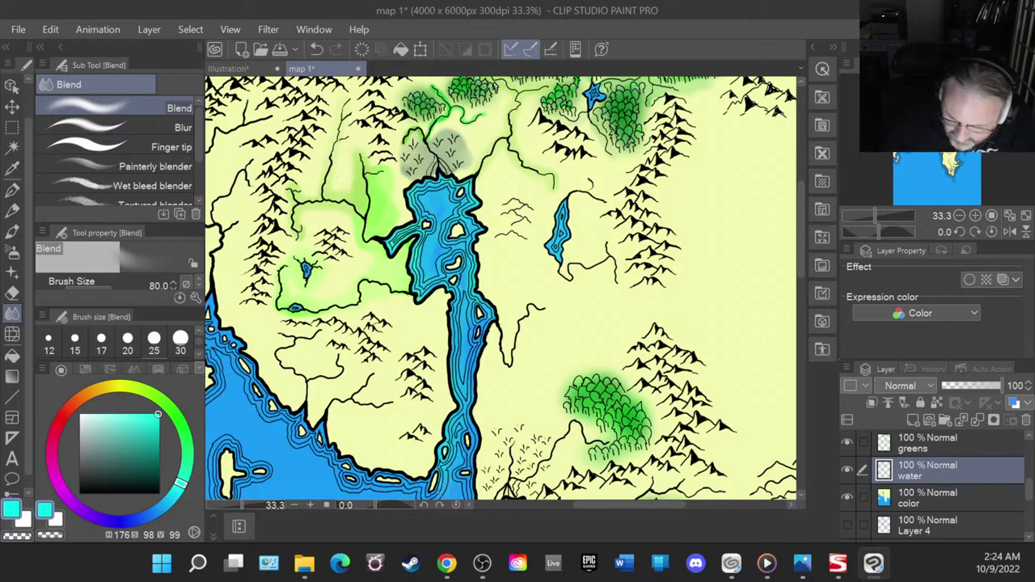
- Examine the turquoise shading along the channel and its mouth, and the coastlines still without shading to the west and south
scroll(462, 470, down, 4)
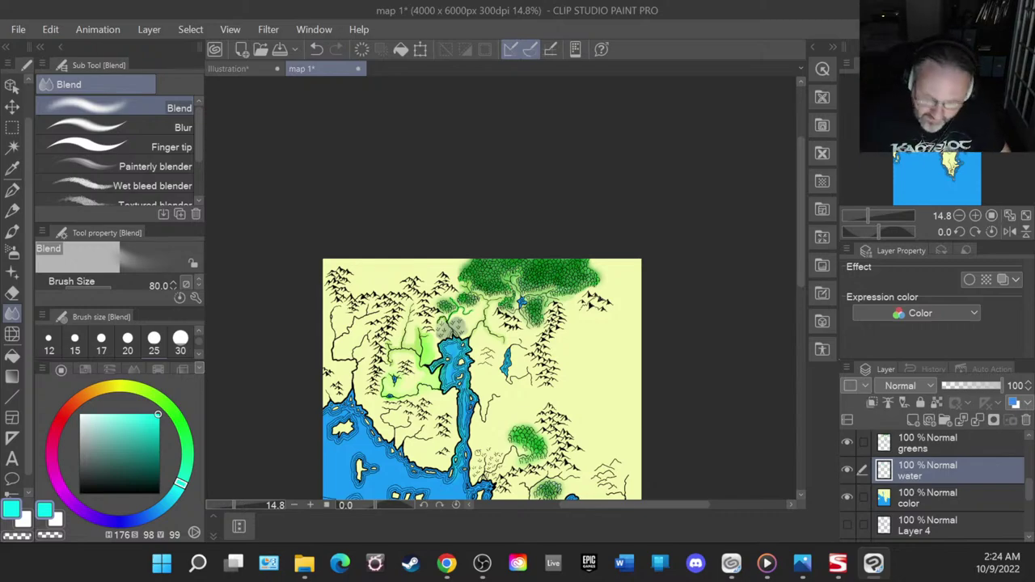
scroll(302, 488, up, 2)
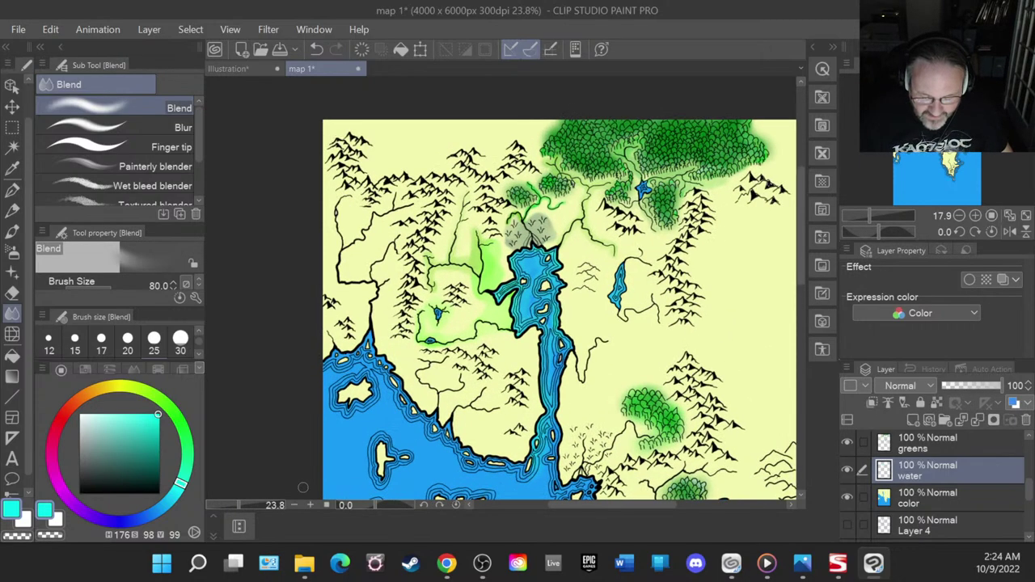
scroll(302, 488, up, 2)
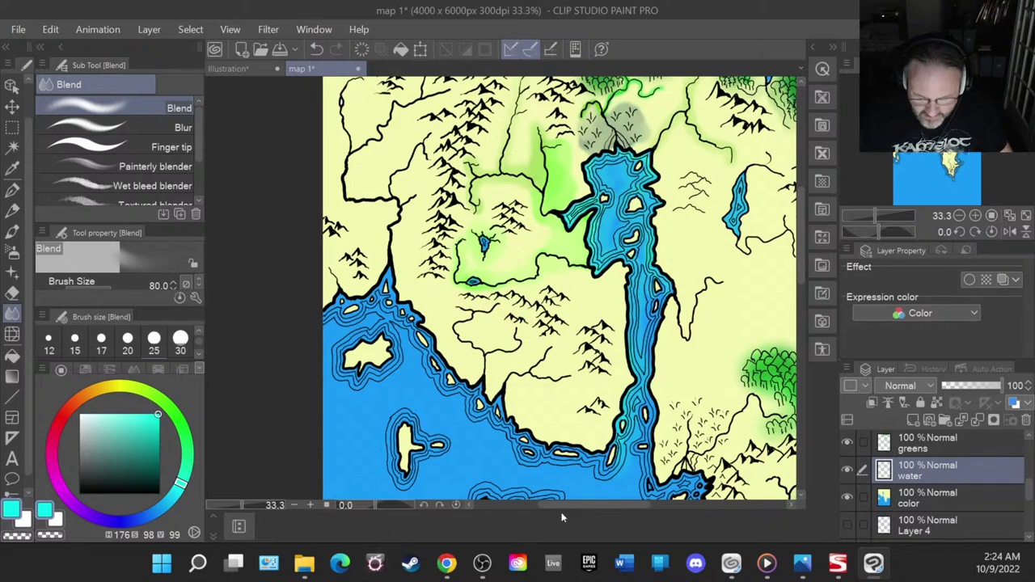
drag(564, 506, 497, 507)
scroll(621, 255, up, 1)
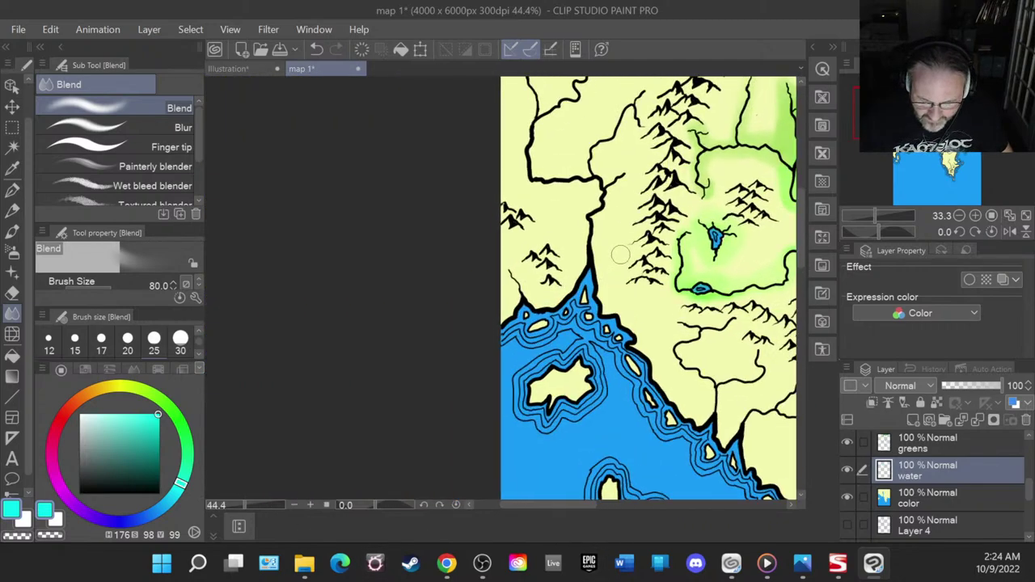
scroll(620, 256, down, 3)
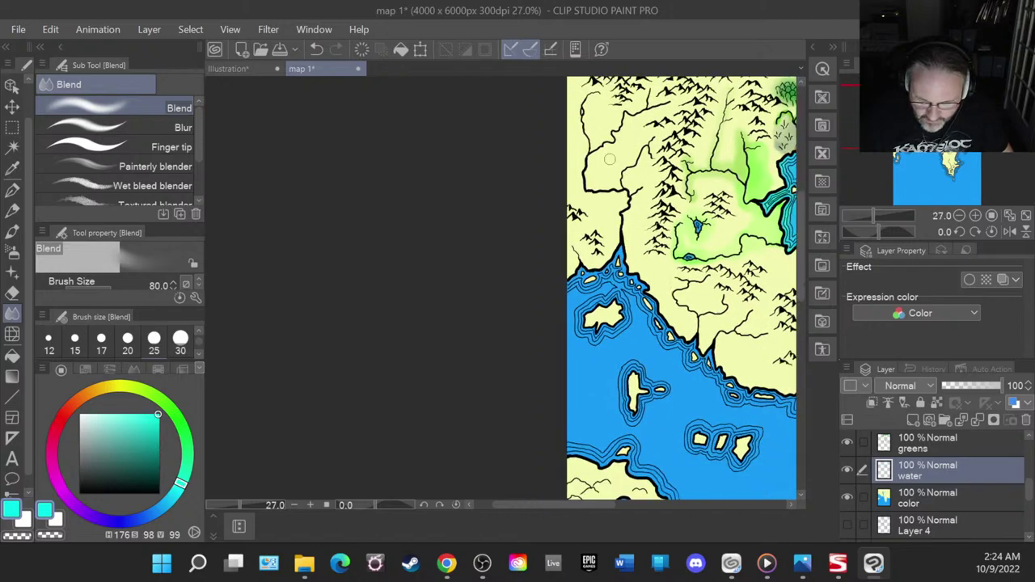
drag(583, 504, 669, 506)
scroll(573, 214, up, 2)
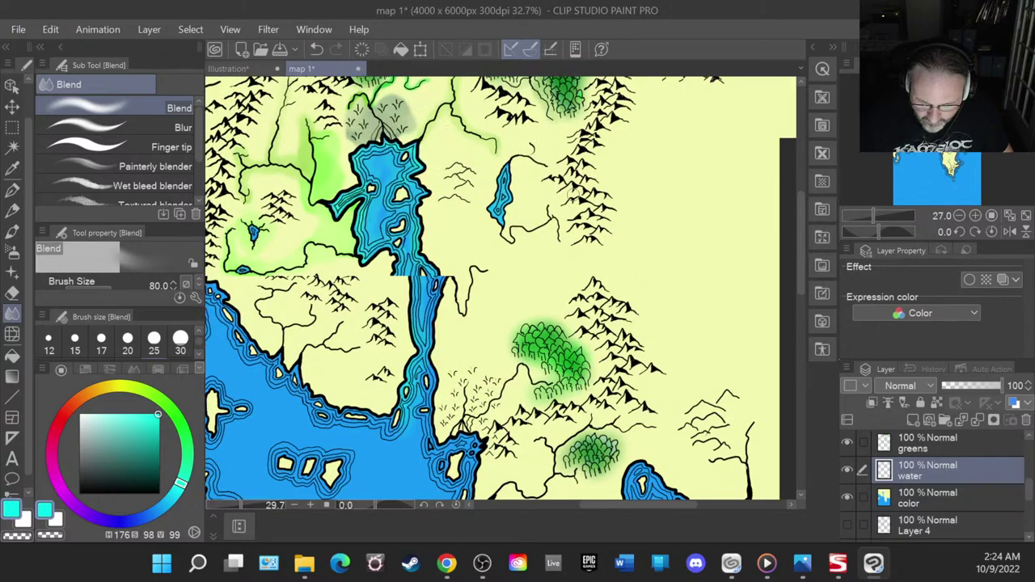
scroll(501, 291, down, 3)
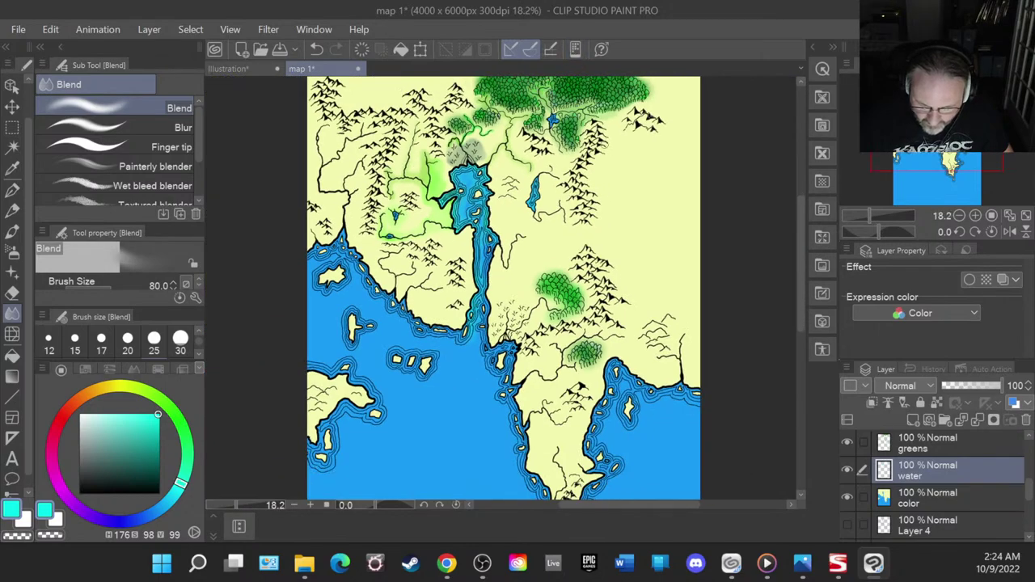
scroll(551, 320, up, 3)
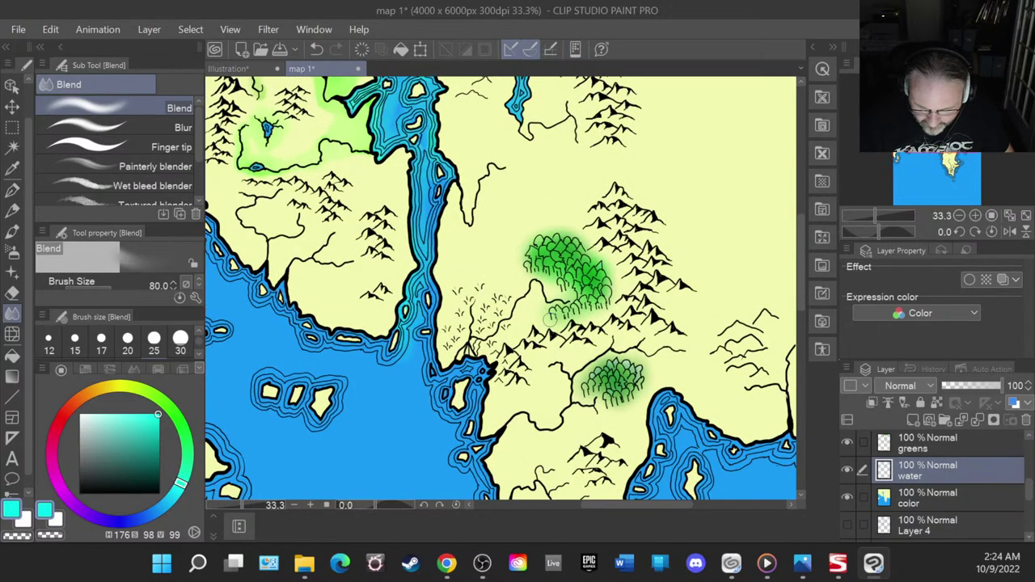
scroll(548, 319, down, 2)
scroll(506, 297, up, 3)
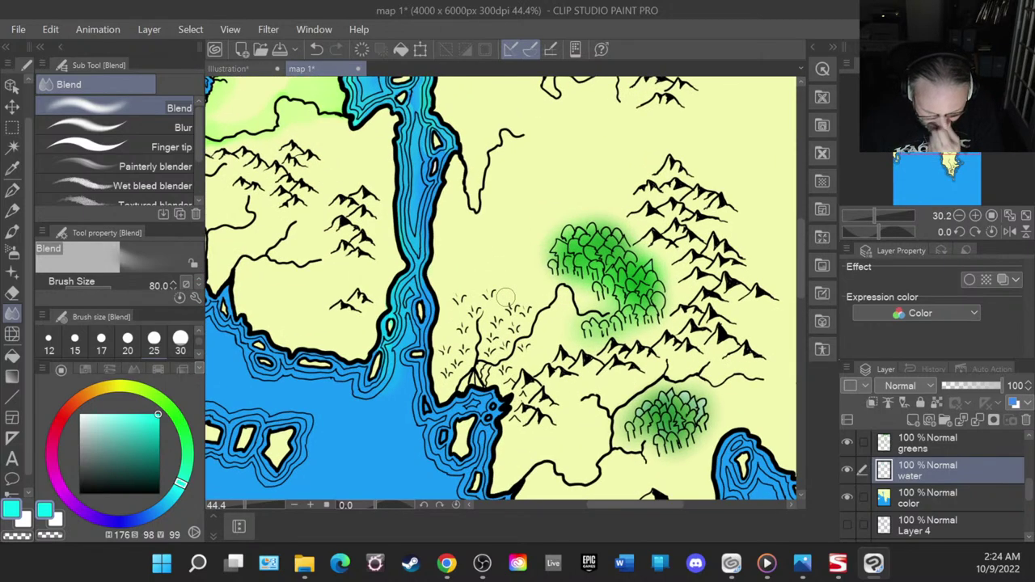
scroll(506, 297, up, 1)
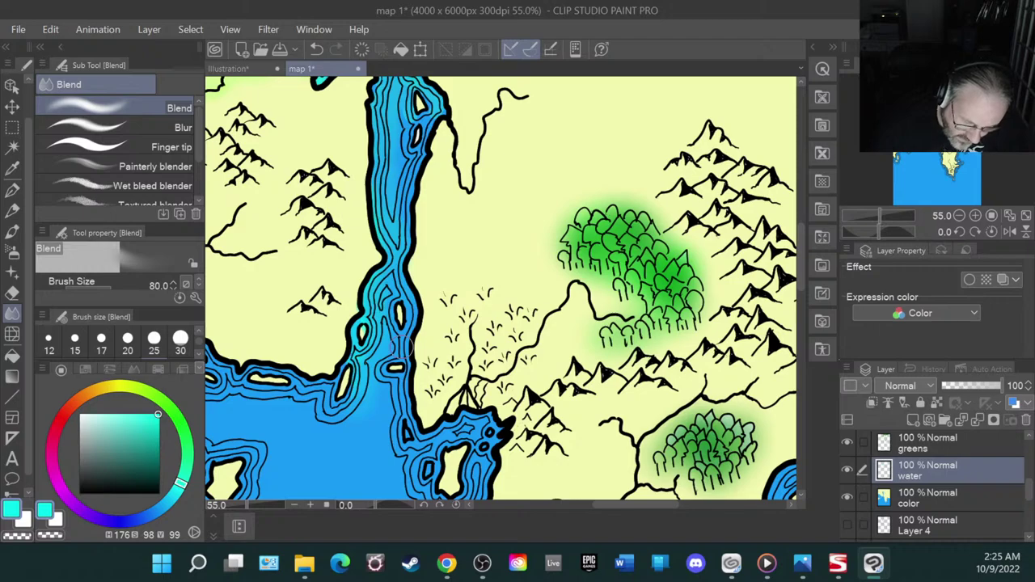
- Paint turquoise along the east bank of the lower channel down to its mouth with the round watercolor brush, and blend it into the blue
click(12, 232)
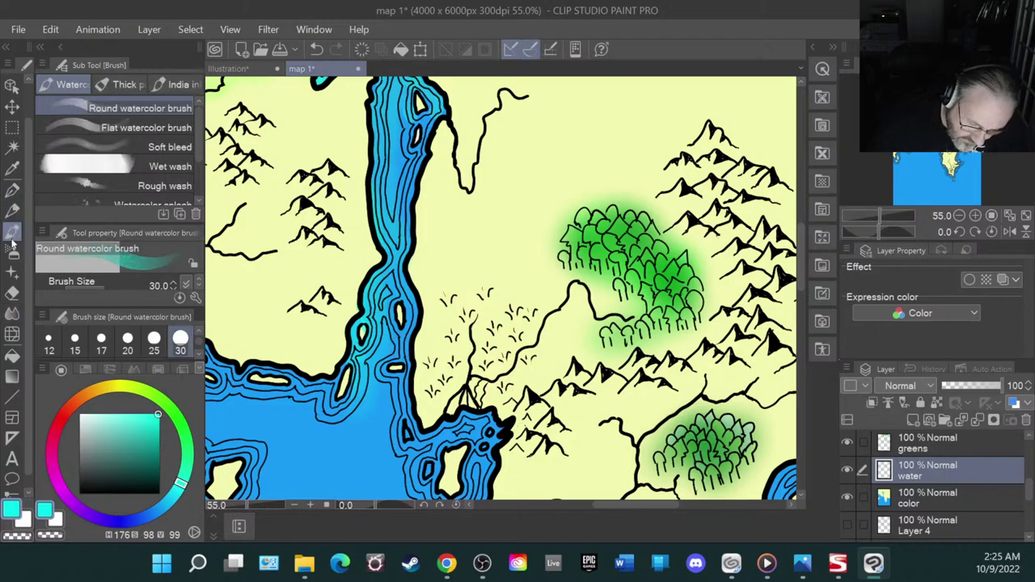
mouse_move(399, 341)
mouse_down()
mouse_move(410, 322)
mouse_move(395, 265)
mouse_move(399, 360)
mouse_move(384, 381)
mouse_move(399, 388)
mouse_move(406, 416)
mouse_move(394, 437)
mouse_move(408, 457)
mouse_up()
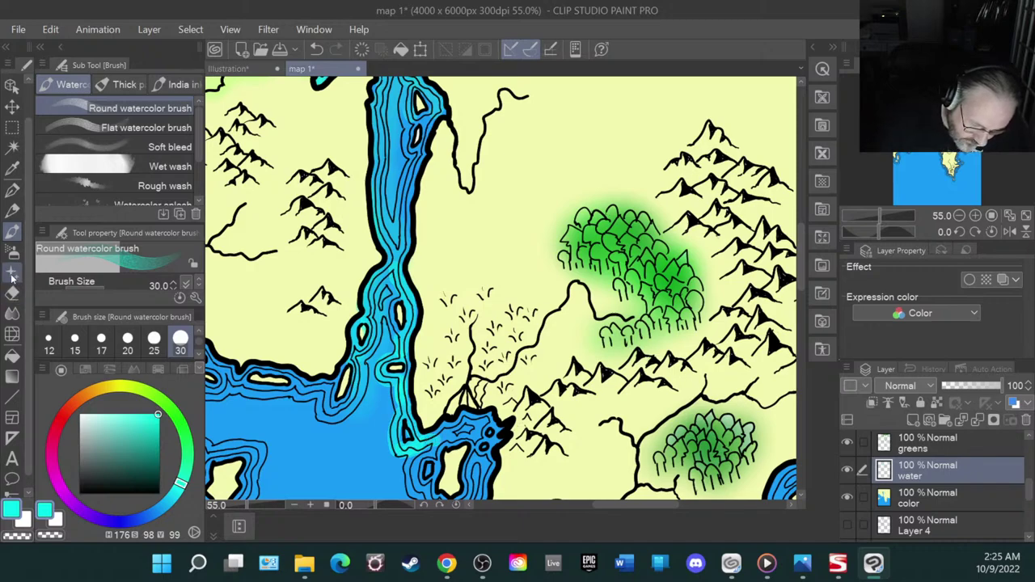
click(13, 313)
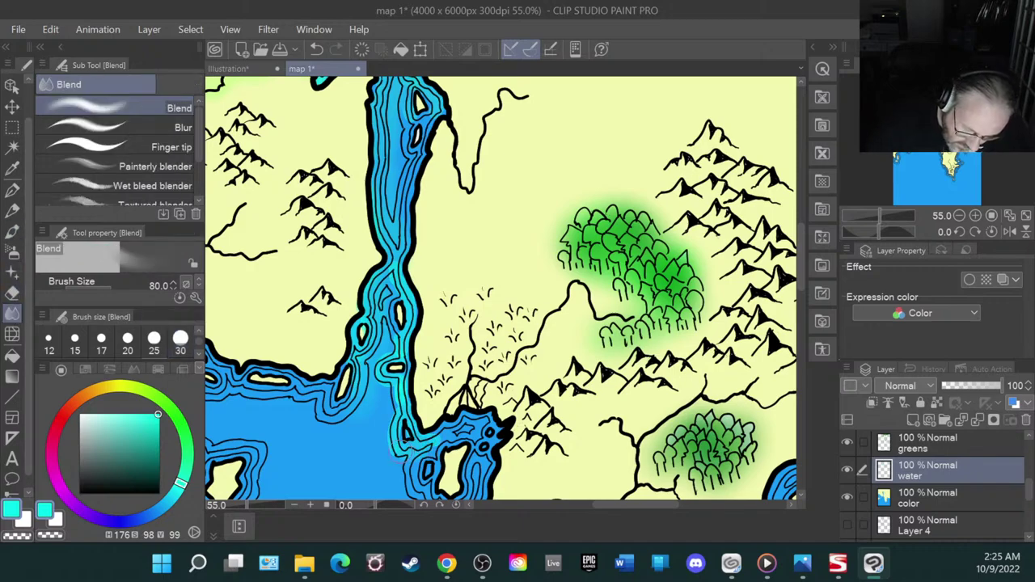
drag(392, 427, 401, 390)
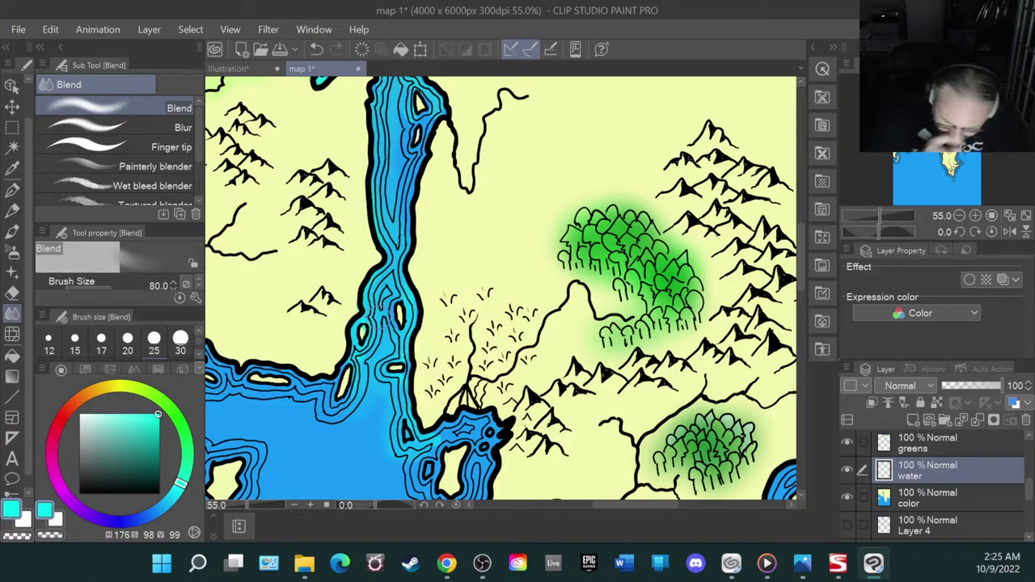
- Shade the cove east of the channel mouth, below the river delta, in turquoise and blend it into the blue water
click(13, 252)
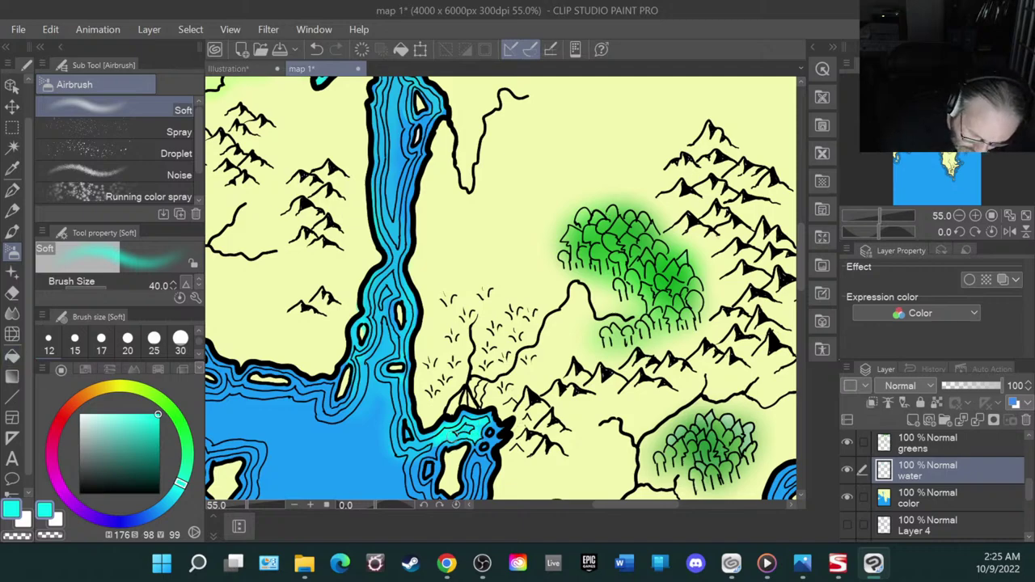
key(j)
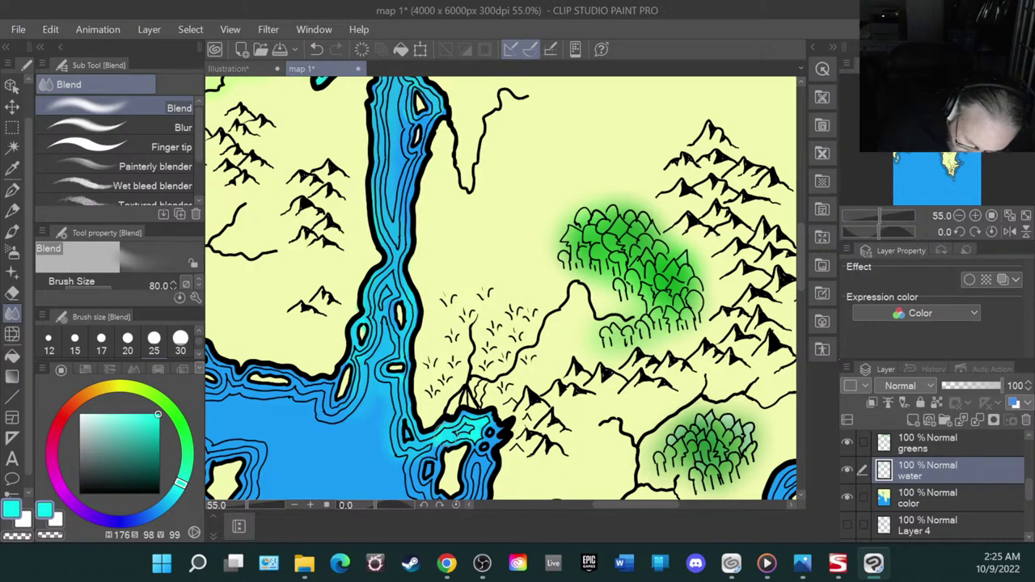
drag(458, 435, 481, 425)
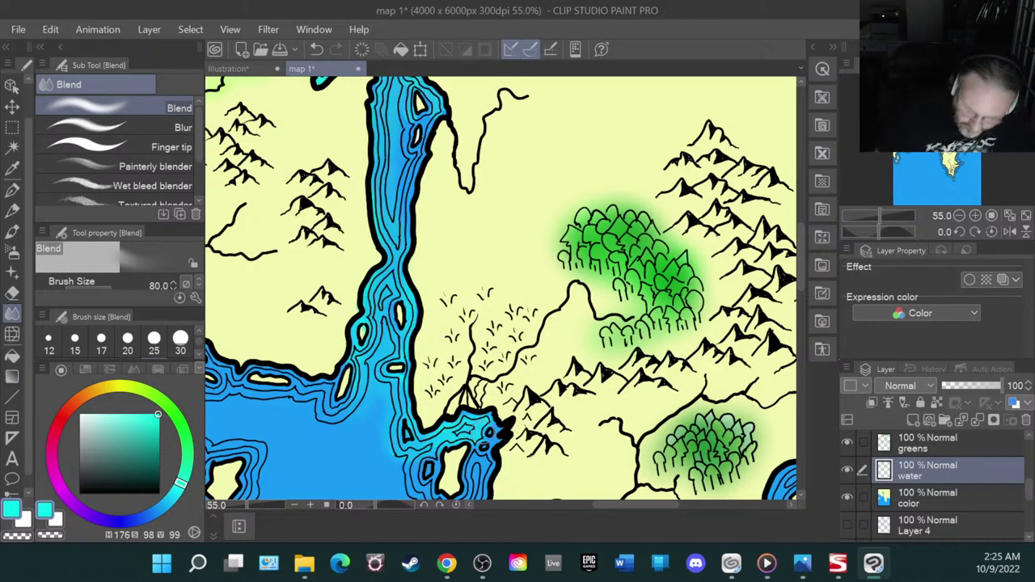
- Add turquoise with the Soft airbrush at size 40 along the channel's east bank, just above its mouth
scroll(380, 358, up, 1)
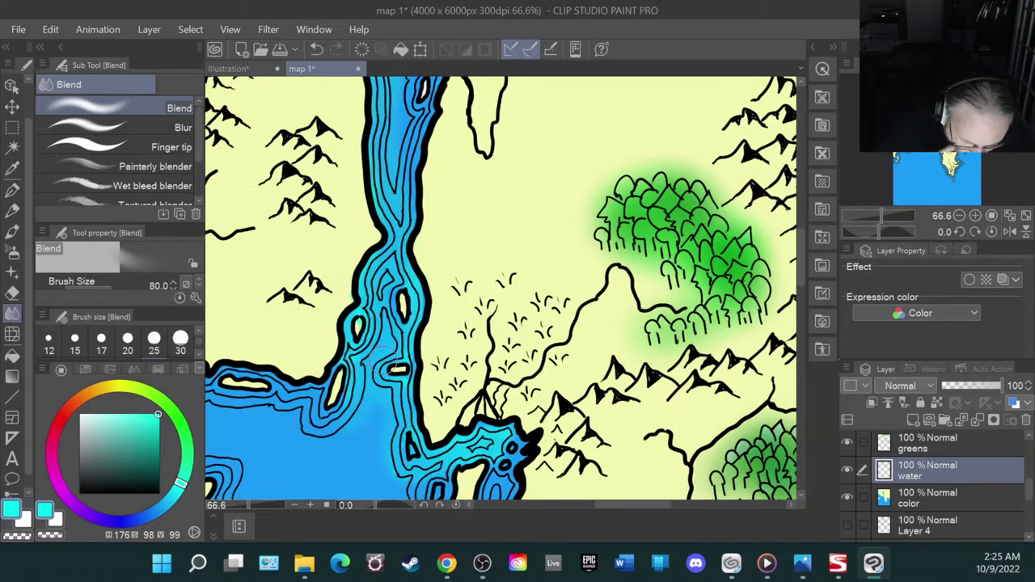
click(120, 127)
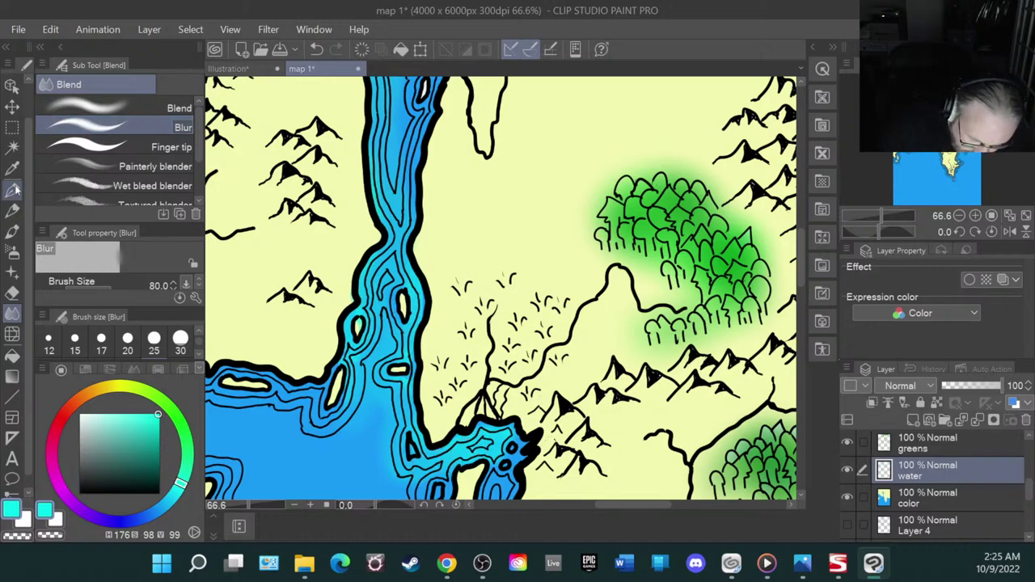
click(13, 253)
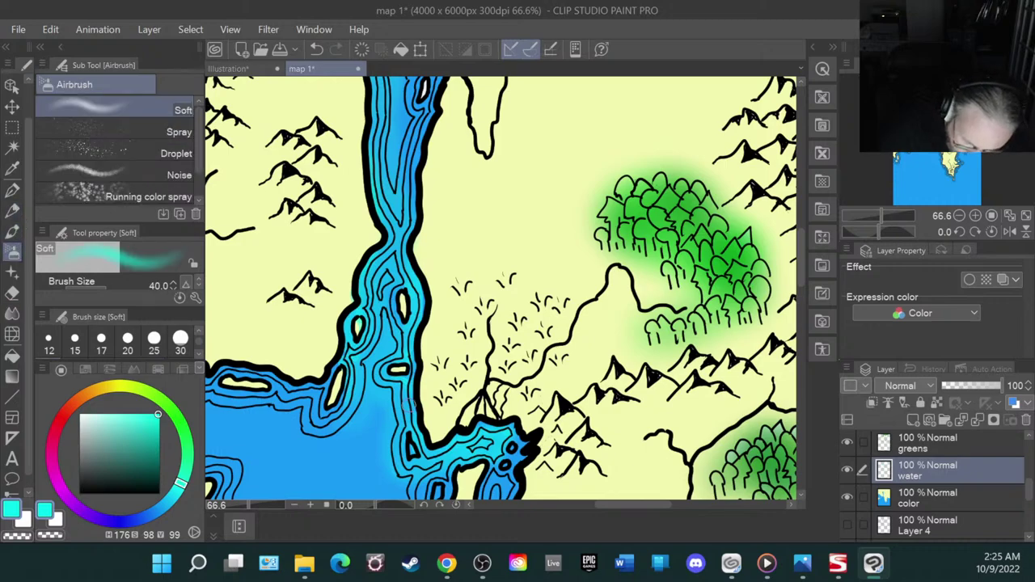
mouse_move(404, 397)
mouse_down()
mouse_move(406, 413)
mouse_move(408, 396)
mouse_up()
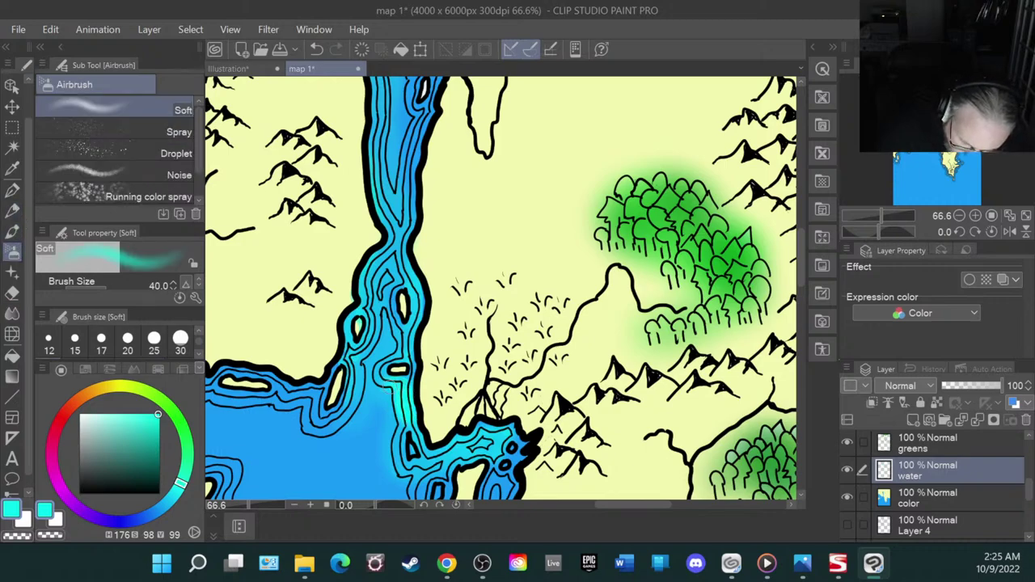
click(12, 314)
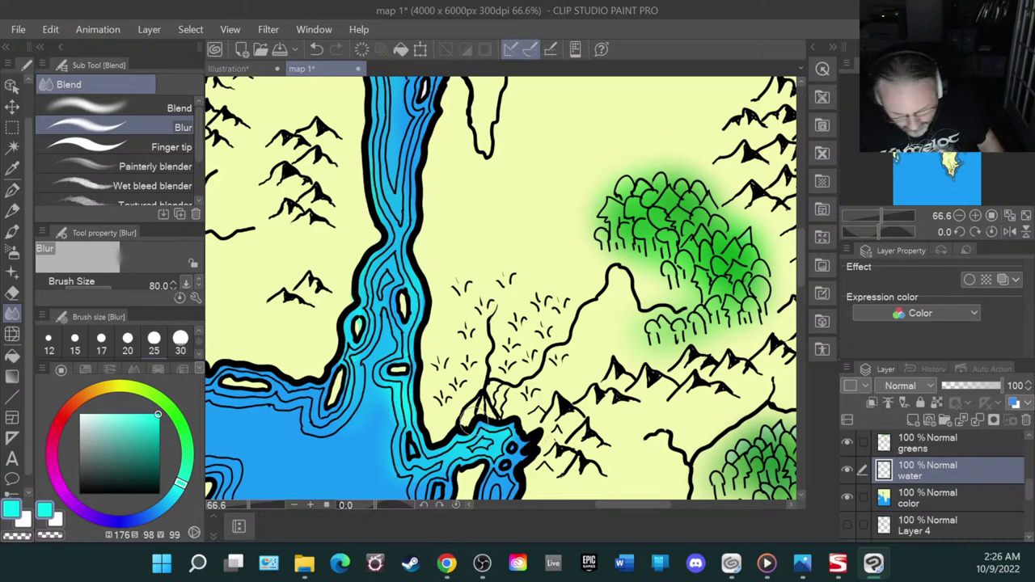
- Set the color to brown H 33, S 100, V 46 and shade the upper mountains east of the forest with the Soft airbrush at size 50
drag(631, 509, 675, 504)
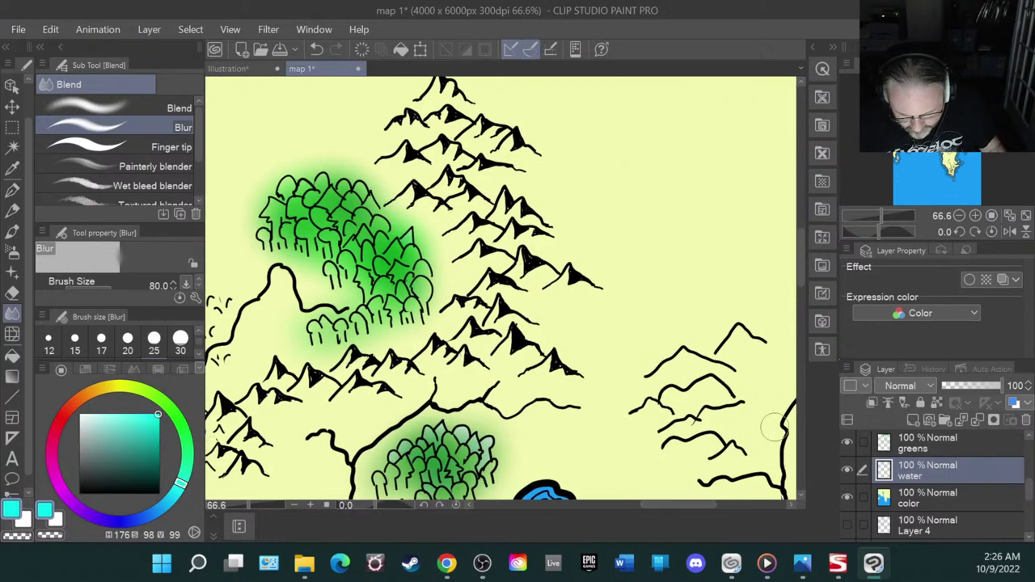
scroll(805, 352, up, 3)
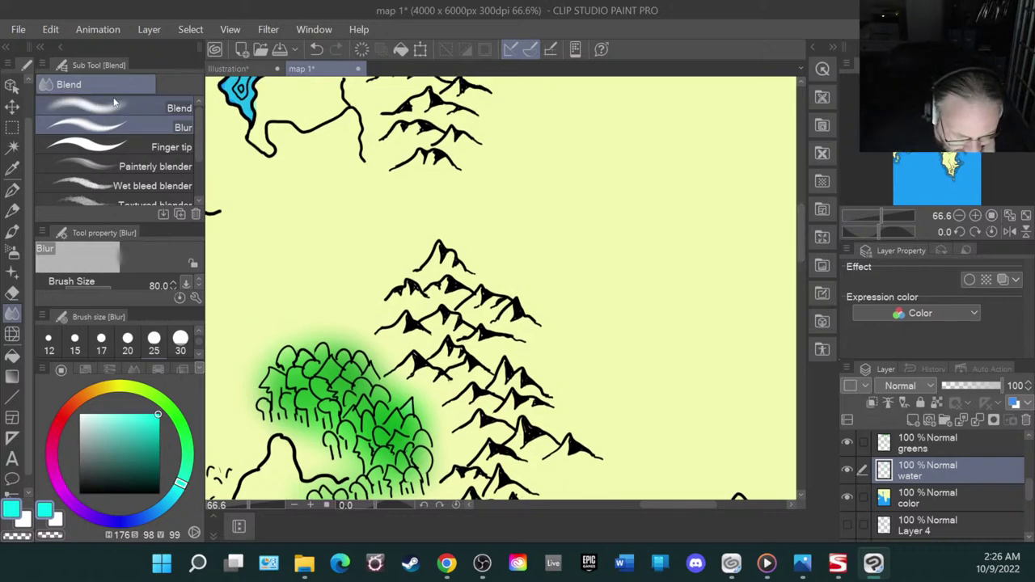
click(90, 392)
drag(155, 419, 164, 454)
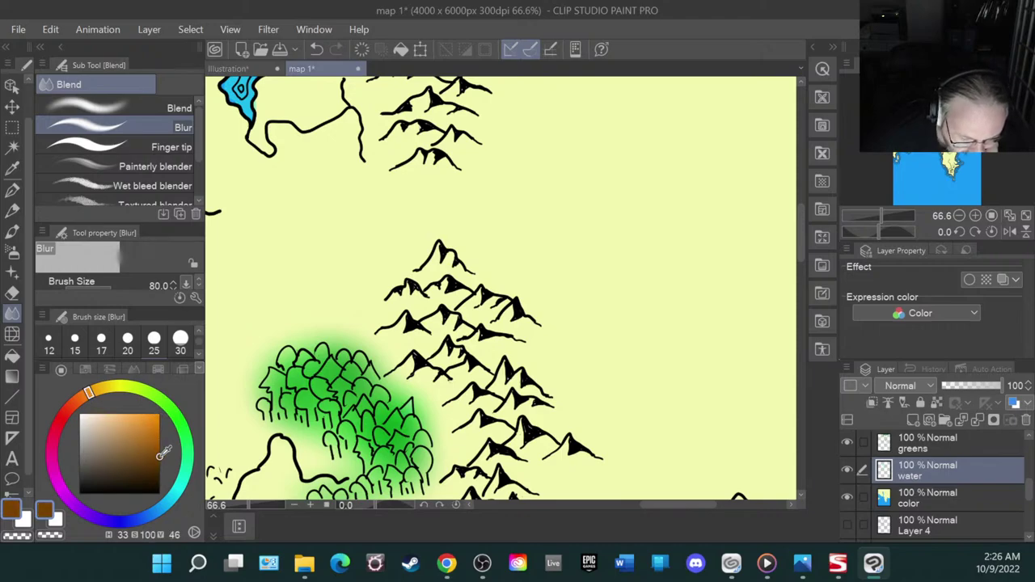
scroll(405, 355, down, 5)
scroll(405, 355, up, 1)
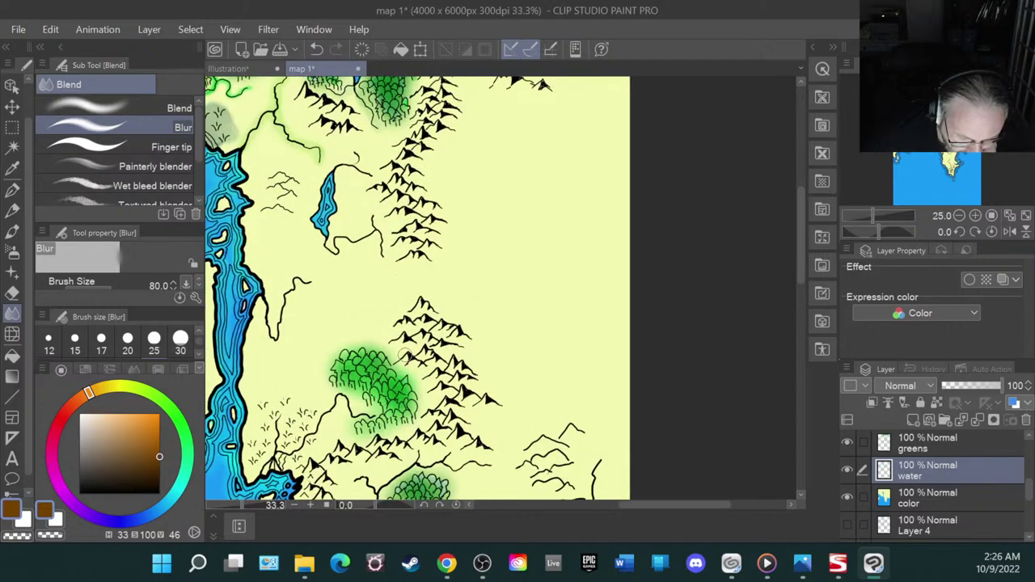
scroll(405, 354, up, 2)
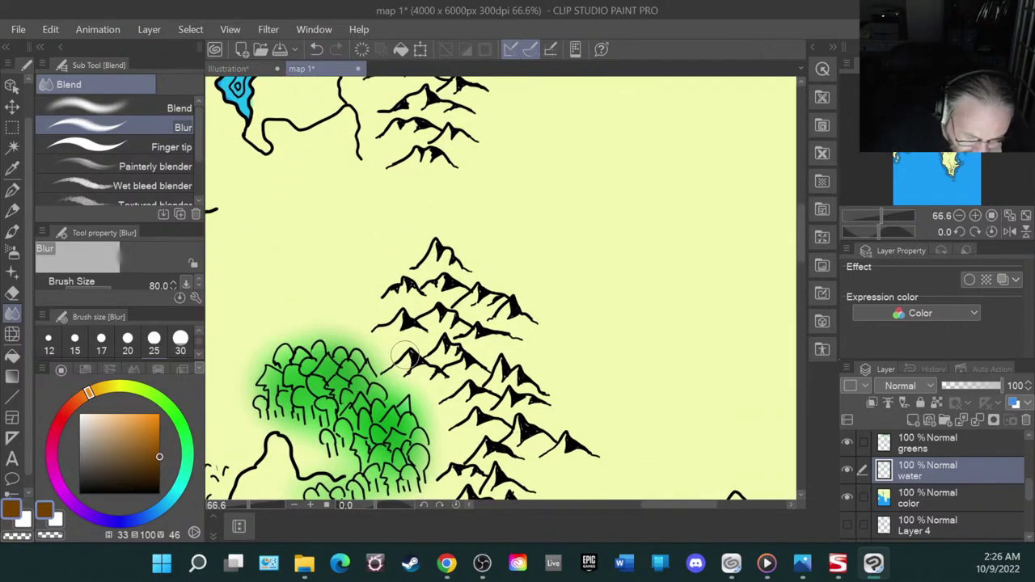
click(11, 252)
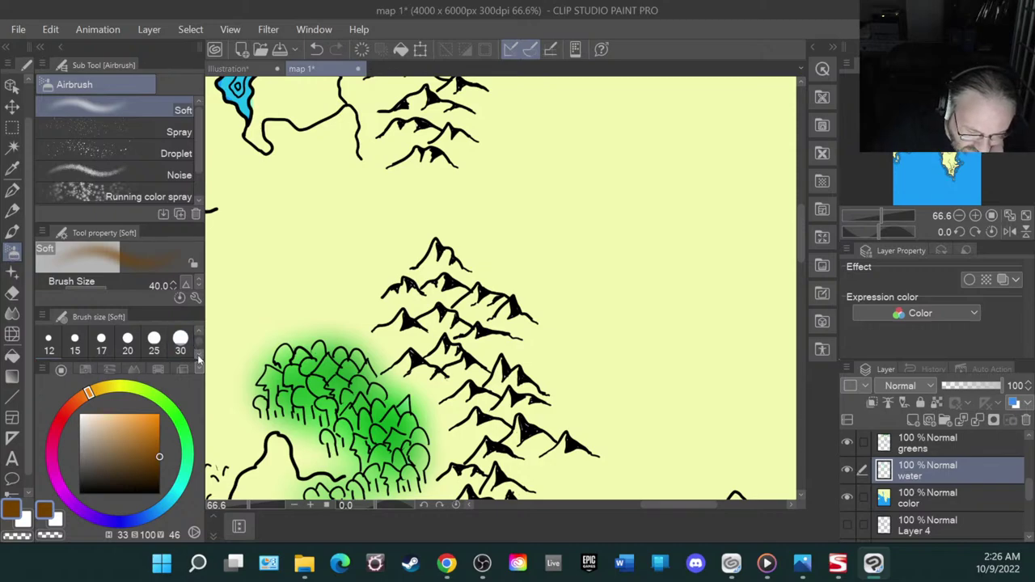
scroll(199, 356, down, 1)
click(74, 339)
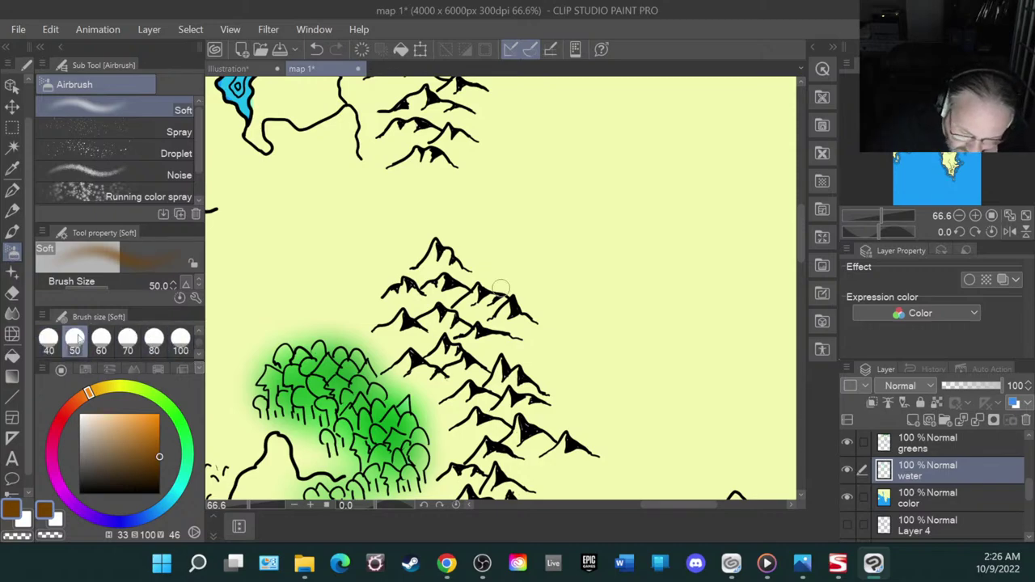
mouse_move(429, 247)
mouse_down()
mouse_move(518, 327)
mouse_move(426, 294)
mouse_move(393, 300)
mouse_move(450, 309)
mouse_move(477, 326)
mouse_move(411, 324)
mouse_move(501, 336)
mouse_move(448, 341)
mouse_move(442, 352)
mouse_move(531, 396)
mouse_move(404, 364)
mouse_move(481, 399)
mouse_move(489, 387)
mouse_move(439, 350)
mouse_move(535, 436)
mouse_move(556, 442)
mouse_move(478, 419)
mouse_move(574, 454)
mouse_move(495, 428)
mouse_move(452, 399)
mouse_move(488, 426)
mouse_move(491, 468)
mouse_up()
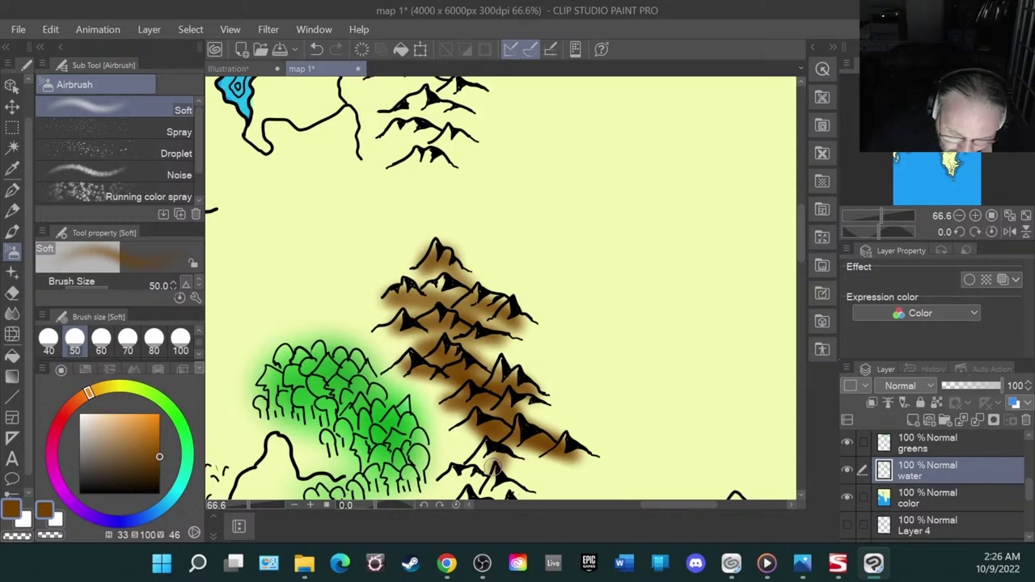
- Continue the brown airbrush shading down the rest of the mountain range and along its western arm south of the forest to the cove
scroll(492, 470, down, 1)
scroll(490, 504, down, 3)
scroll(643, 453, up, 1)
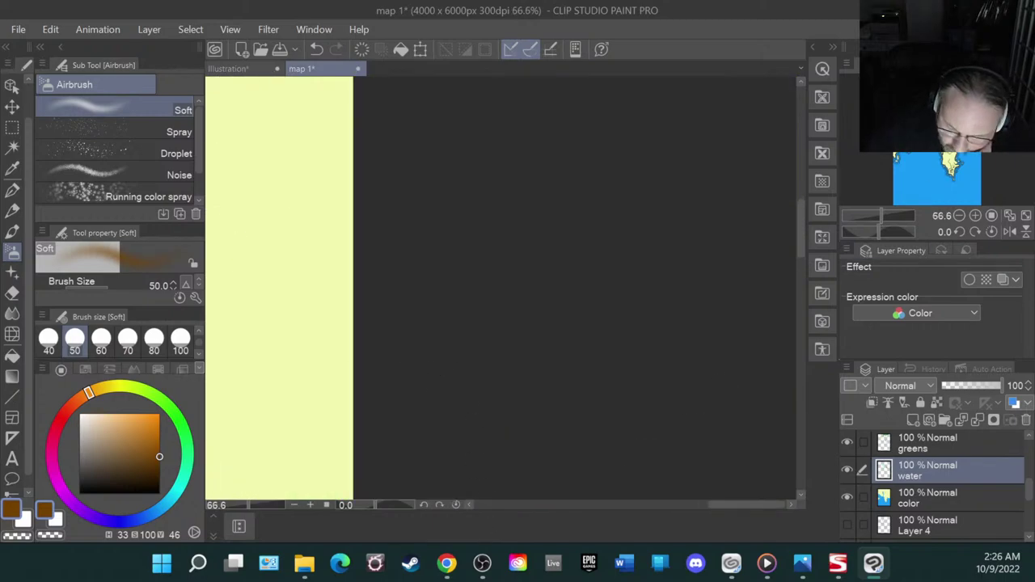
drag(234, 348, 776, 167)
mouse_move(542, 314)
mouse_down()
mouse_move(519, 336)
mouse_move(542, 320)
mouse_move(527, 287)
mouse_up()
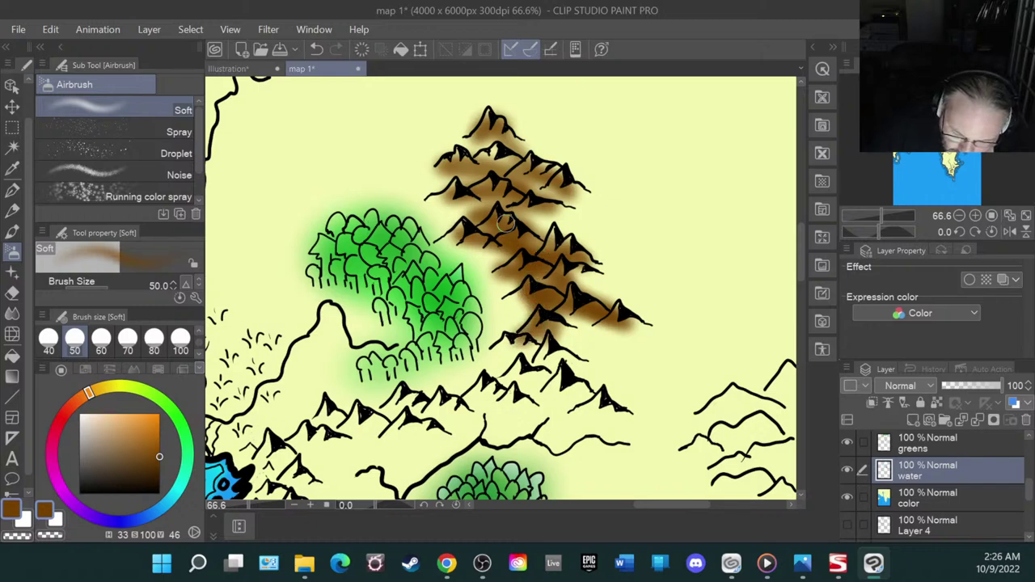
mouse_move(554, 338)
mouse_down()
mouse_move(578, 381)
mouse_move(616, 411)
mouse_move(555, 391)
mouse_move(503, 395)
mouse_move(558, 353)
mouse_move(501, 385)
mouse_move(564, 365)
mouse_move(518, 342)
mouse_up()
mouse_move(509, 388)
mouse_down()
mouse_move(419, 412)
mouse_move(392, 397)
mouse_move(432, 419)
mouse_move(399, 391)
mouse_move(422, 414)
mouse_move(365, 428)
mouse_move(350, 412)
mouse_move(287, 454)
mouse_move(264, 448)
mouse_move(258, 458)
mouse_move(281, 456)
mouse_move(303, 474)
mouse_move(281, 486)
mouse_up()
mouse_move(376, 422)
mouse_down()
mouse_move(466, 402)
mouse_move(506, 390)
mouse_move(521, 365)
mouse_move(558, 362)
mouse_up()
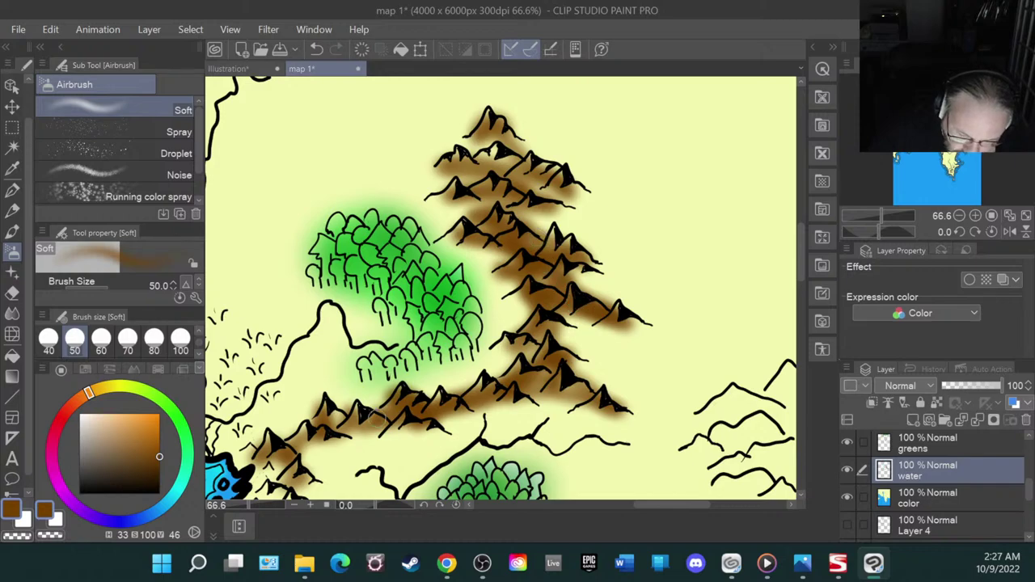
mouse_move(377, 419)
mouse_down()
mouse_move(330, 420)
mouse_move(336, 427)
mouse_move(246, 454)
mouse_move(283, 488)
mouse_up()
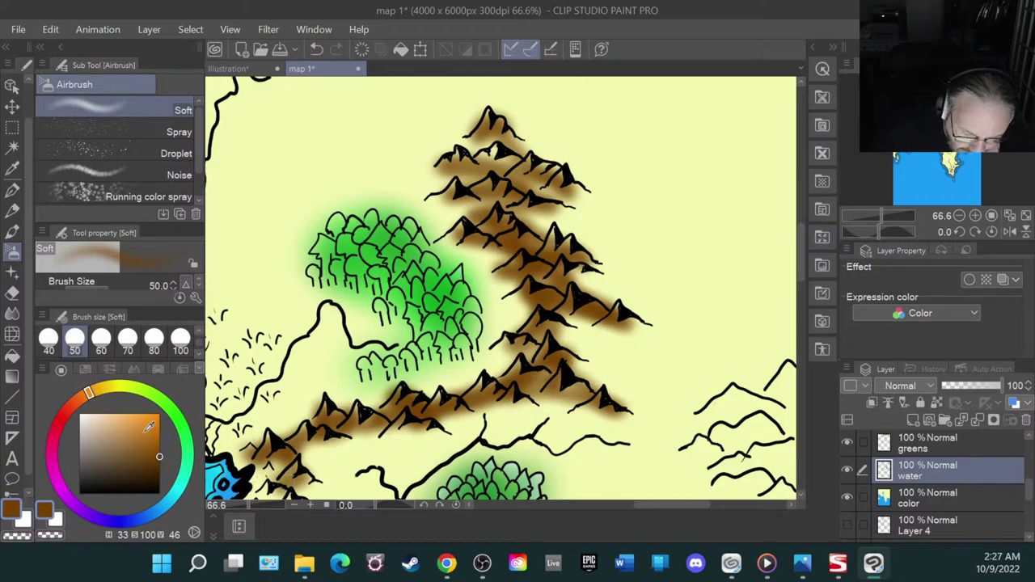
- Set the color to orange-brown H 33, S 81, V 82 and airbrush lighter highlights over the whole shaded mountain range
drag(149, 426, 159, 438)
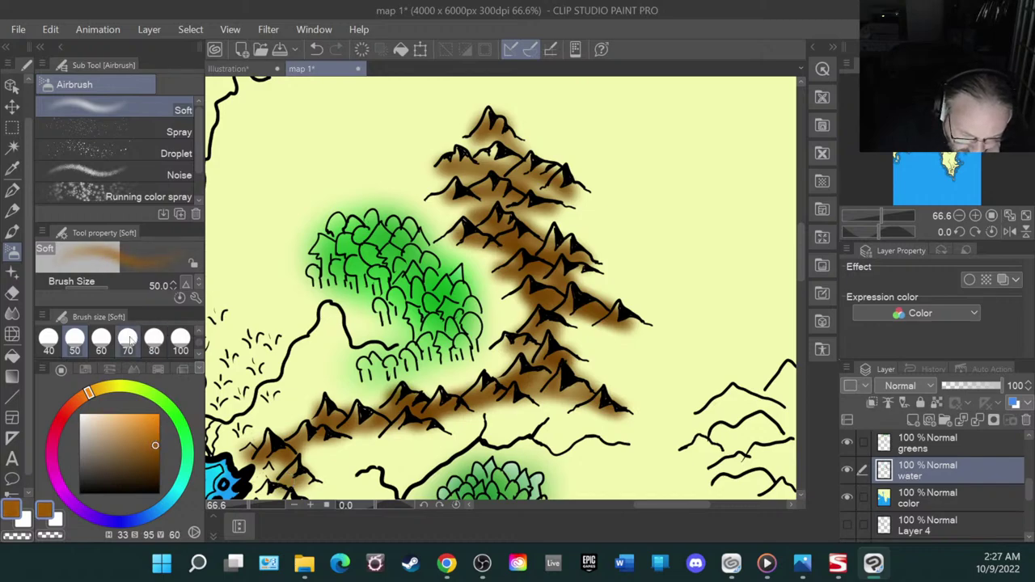
click(148, 424)
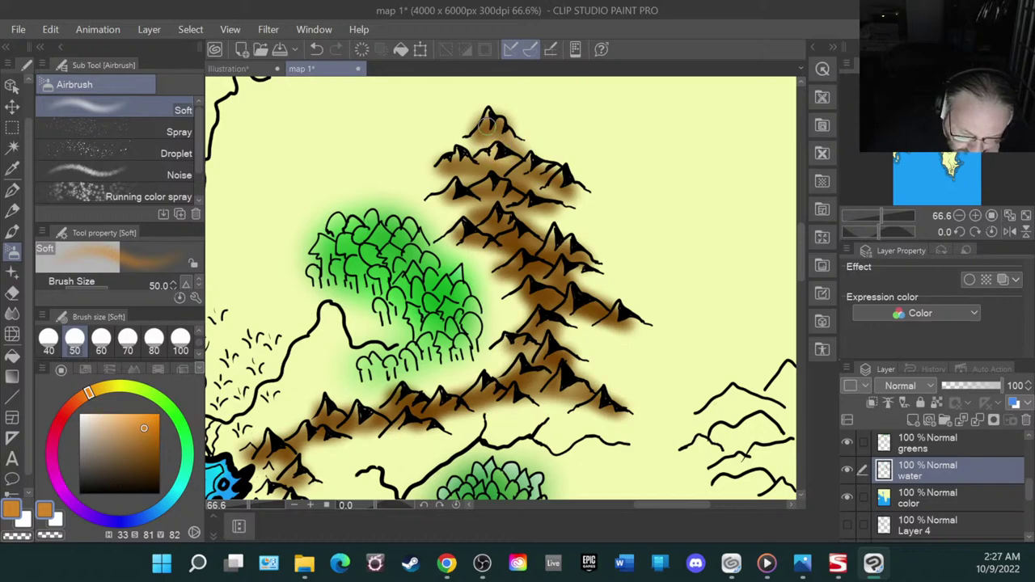
mouse_move(488, 123)
mouse_down()
mouse_move(511, 148)
mouse_move(509, 130)
mouse_move(517, 144)
mouse_move(471, 136)
mouse_move(508, 165)
mouse_move(472, 187)
mouse_up()
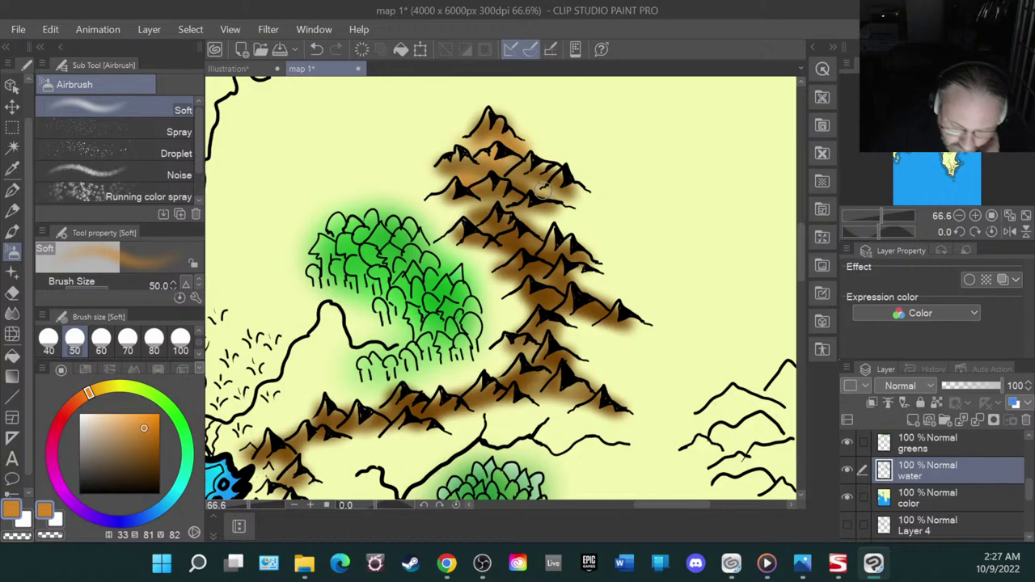
mouse_move(544, 191)
mouse_down()
mouse_move(524, 217)
mouse_move(546, 228)
mouse_move(486, 202)
mouse_move(453, 234)
mouse_move(470, 222)
mouse_move(520, 225)
mouse_move(586, 254)
mouse_move(559, 238)
mouse_move(590, 255)
mouse_move(577, 293)
mouse_move(643, 328)
mouse_up()
mouse_move(579, 325)
mouse_down()
mouse_move(548, 338)
mouse_move(555, 348)
mouse_move(496, 351)
mouse_move(521, 345)
mouse_move(621, 409)
mouse_move(565, 413)
mouse_move(554, 403)
mouse_move(566, 392)
mouse_move(434, 397)
mouse_move(374, 428)
mouse_move(435, 429)
mouse_move(314, 446)
mouse_move(300, 479)
mouse_move(270, 440)
mouse_move(277, 490)
mouse_up()
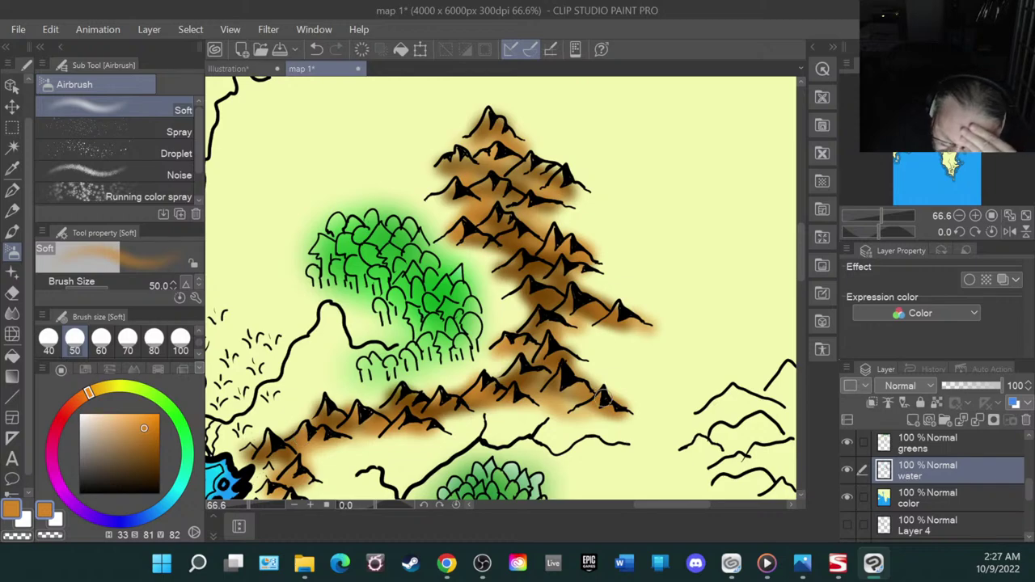
drag(603, 398, 573, 398)
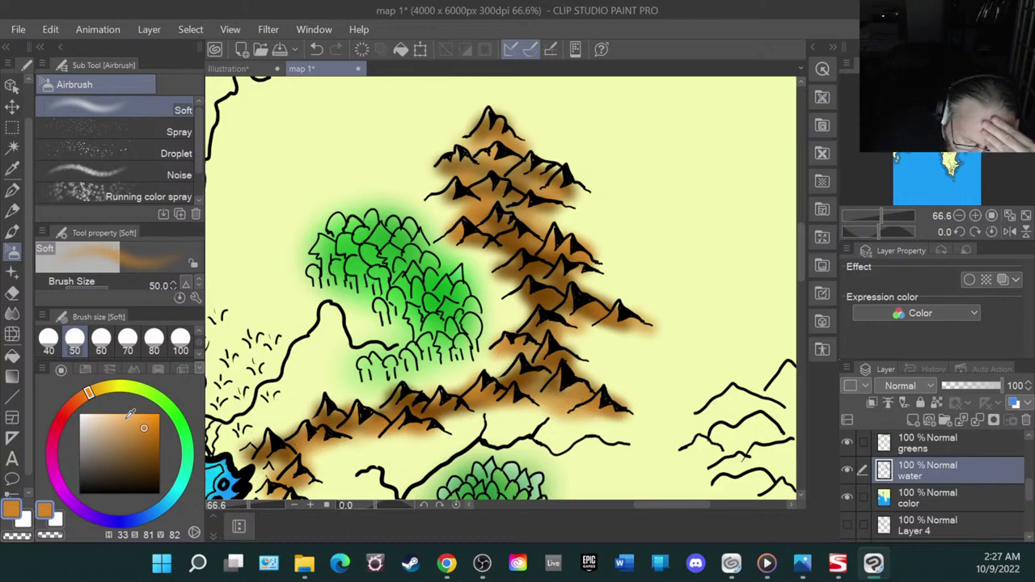
- Smooth the two browns together across the whole mountain range with the Blend tool at size 80
click(12, 314)
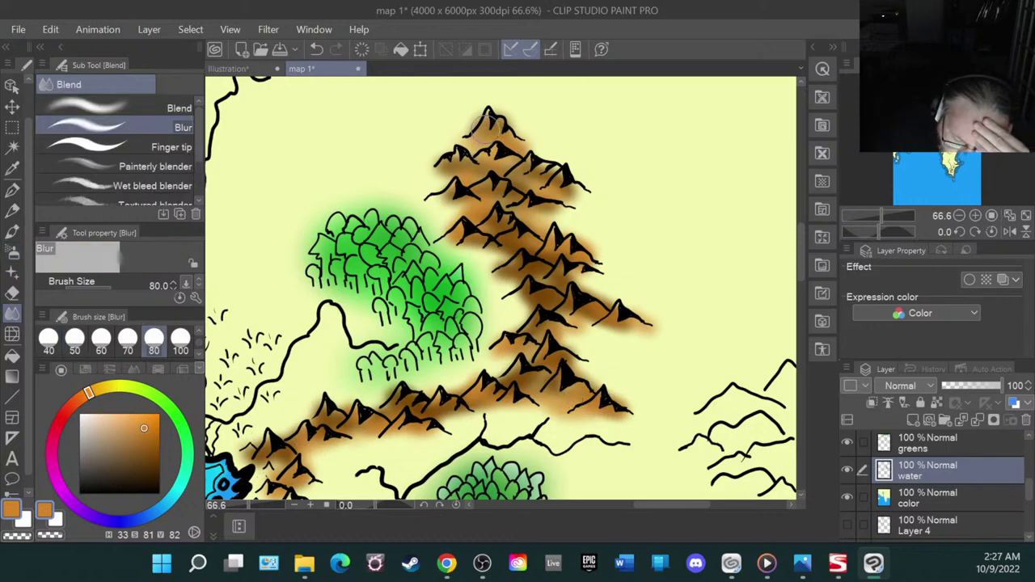
mouse_move(485, 130)
mouse_down()
mouse_move(506, 132)
mouse_move(492, 207)
mouse_up()
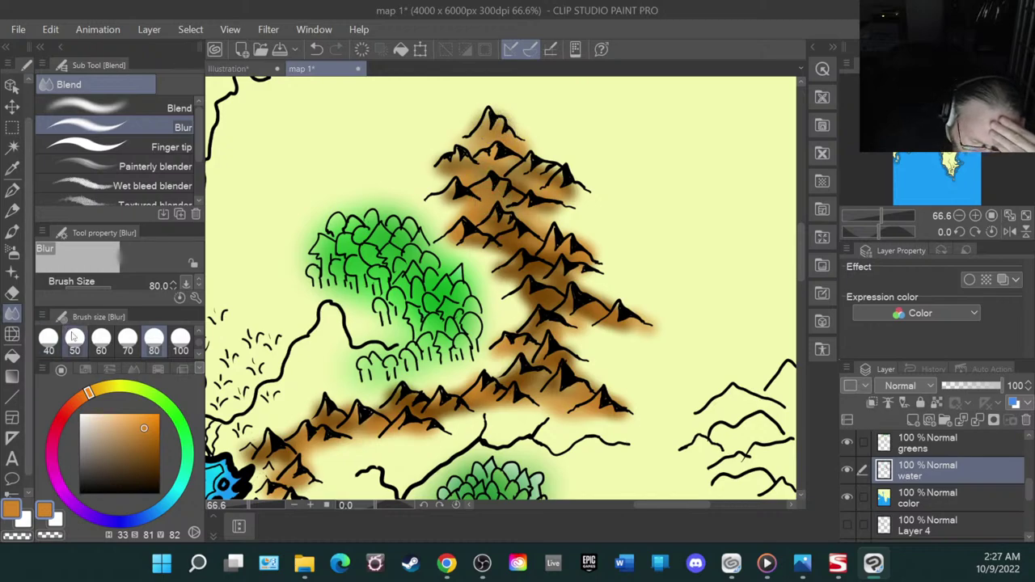
click(121, 105)
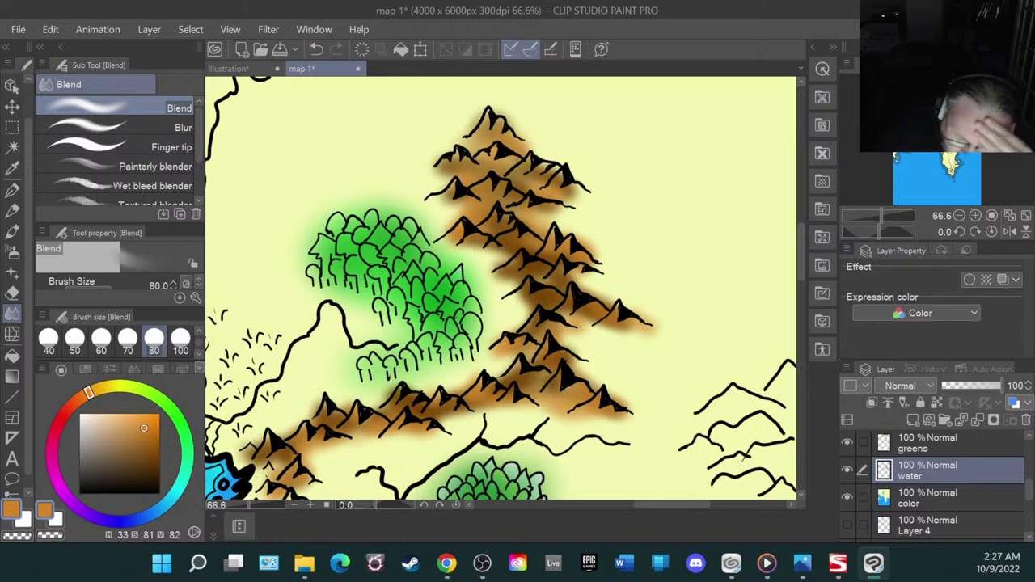
mouse_move(487, 209)
mouse_down()
mouse_move(462, 172)
mouse_move(477, 146)
mouse_move(459, 150)
mouse_move(488, 130)
mouse_move(538, 168)
mouse_move(487, 134)
mouse_up()
mouse_move(526, 166)
mouse_down()
mouse_move(497, 161)
mouse_move(530, 199)
mouse_move(562, 182)
mouse_move(477, 208)
mouse_move(453, 239)
mouse_move(476, 230)
mouse_move(443, 239)
mouse_move(501, 232)
mouse_move(538, 247)
mouse_move(528, 228)
mouse_move(546, 213)
mouse_move(544, 242)
mouse_move(572, 259)
mouse_move(510, 273)
mouse_move(542, 262)
mouse_move(557, 292)
mouse_move(635, 326)
mouse_move(554, 328)
mouse_move(519, 334)
mouse_move(514, 346)
mouse_move(542, 347)
mouse_move(508, 341)
mouse_move(560, 364)
mouse_move(553, 374)
mouse_move(607, 409)
mouse_move(509, 394)
mouse_move(469, 406)
mouse_move(436, 401)
mouse_move(421, 421)
mouse_move(392, 413)
mouse_move(396, 400)
mouse_move(412, 404)
mouse_move(401, 420)
mouse_move(428, 427)
mouse_move(364, 417)
mouse_move(304, 431)
mouse_move(259, 460)
mouse_move(273, 486)
mouse_move(302, 462)
mouse_up()
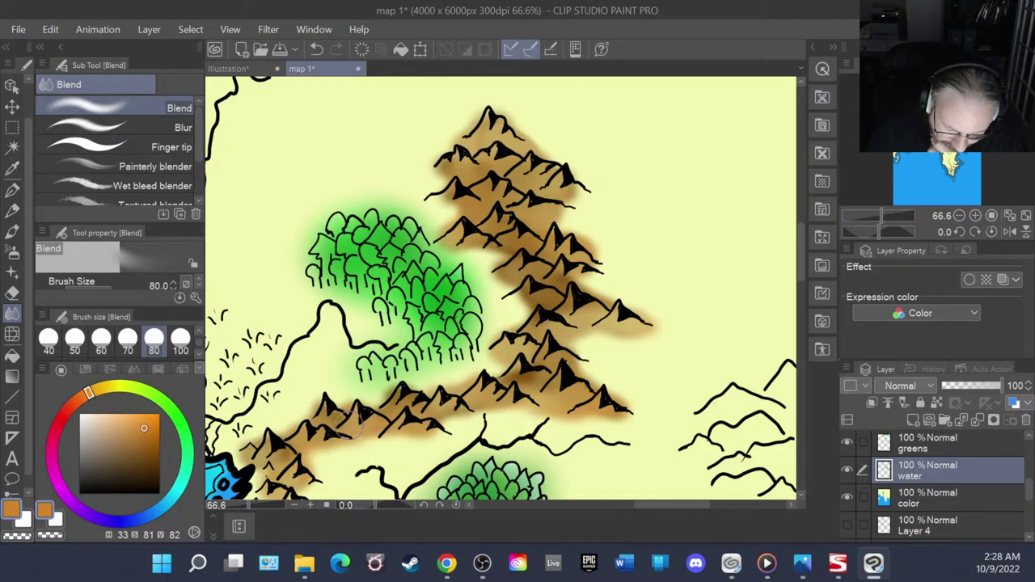
drag(322, 438, 289, 453)
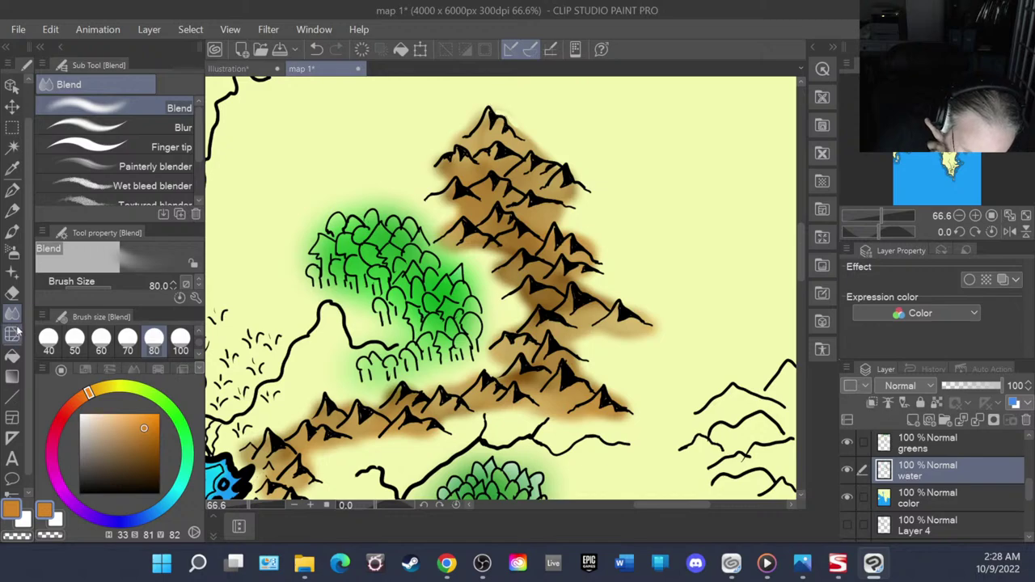
click(12, 355)
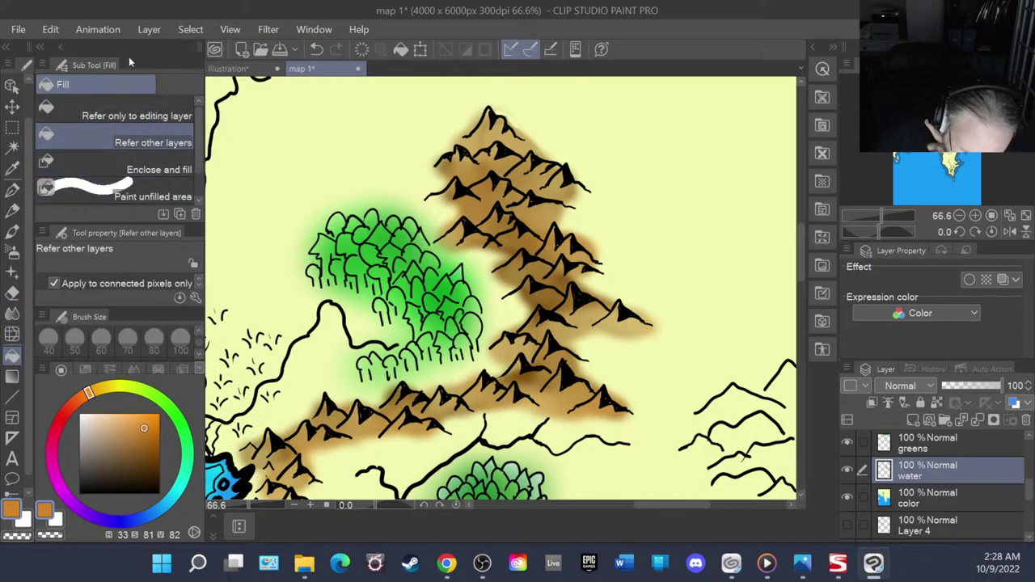
- Clean up the green halo around the forest west of the mountains on the greens layer with the Soft eraser at size 50
click(13, 293)
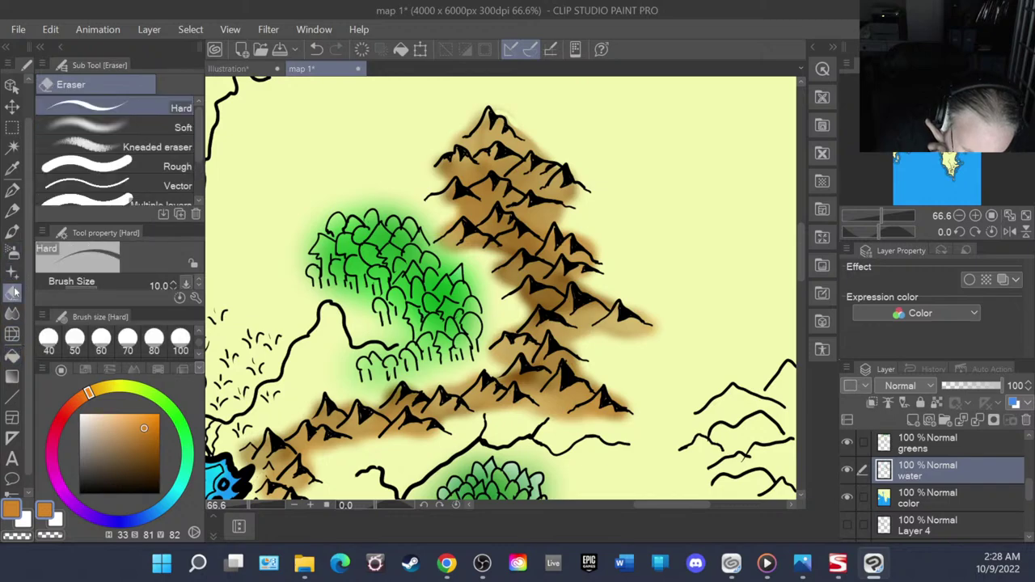
click(113, 127)
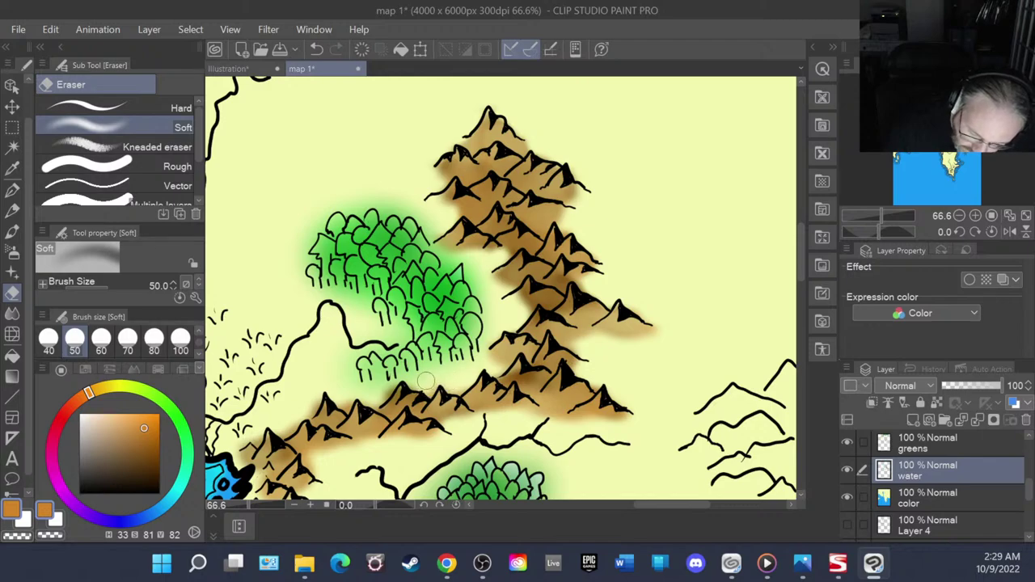
click(939, 447)
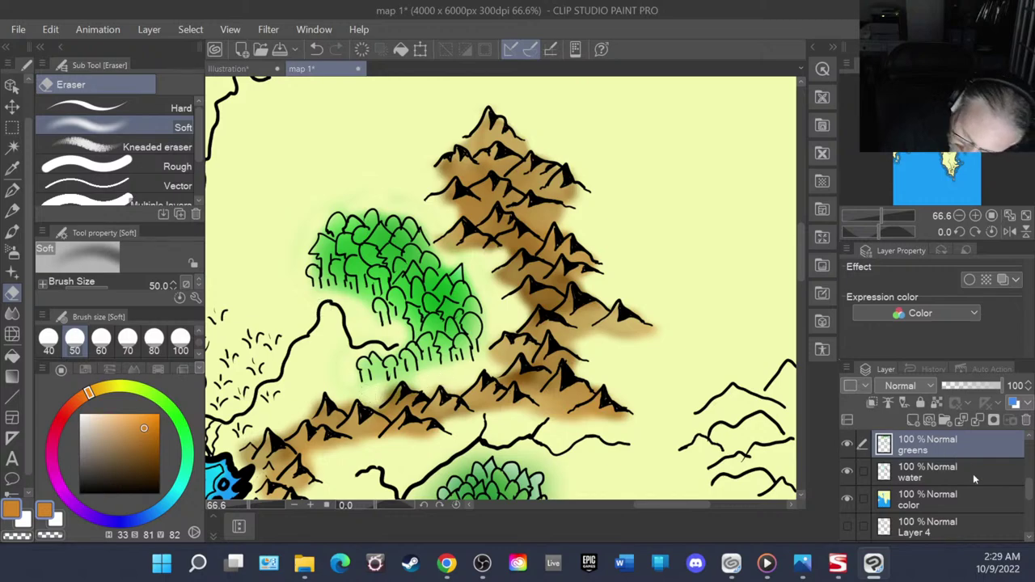
click(944, 476)
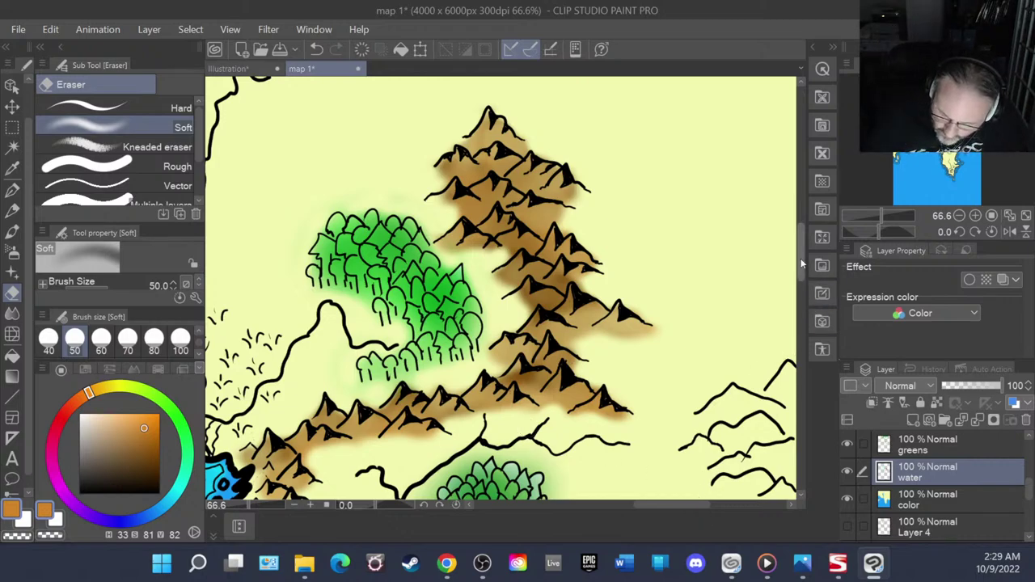
- Examine the colored mountain range against the surrounding forests, lakes, channel and the still uncolored ranges
drag(806, 253, 805, 183)
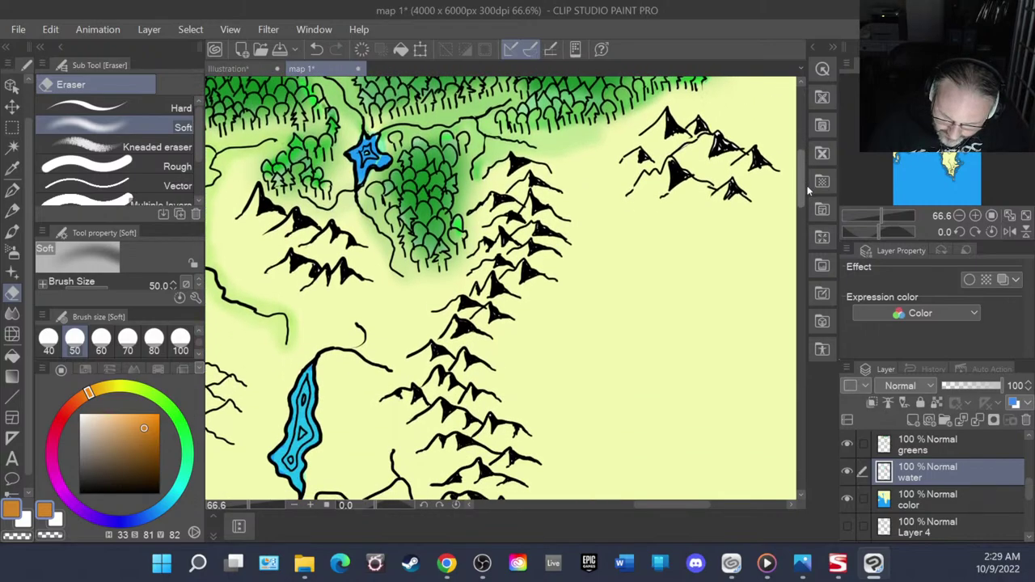
scroll(646, 424, down, 5)
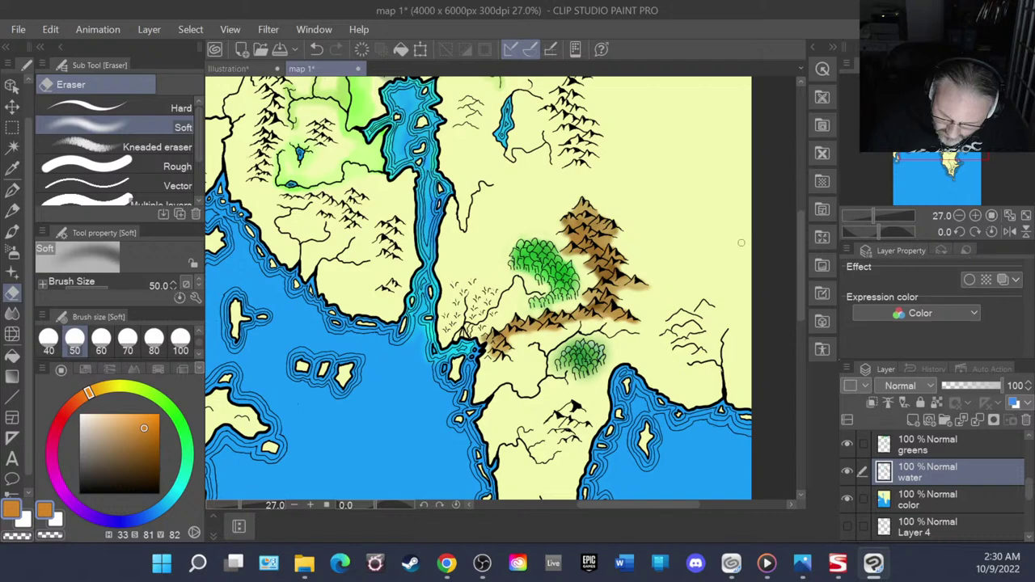
scroll(731, 253, up, 2)
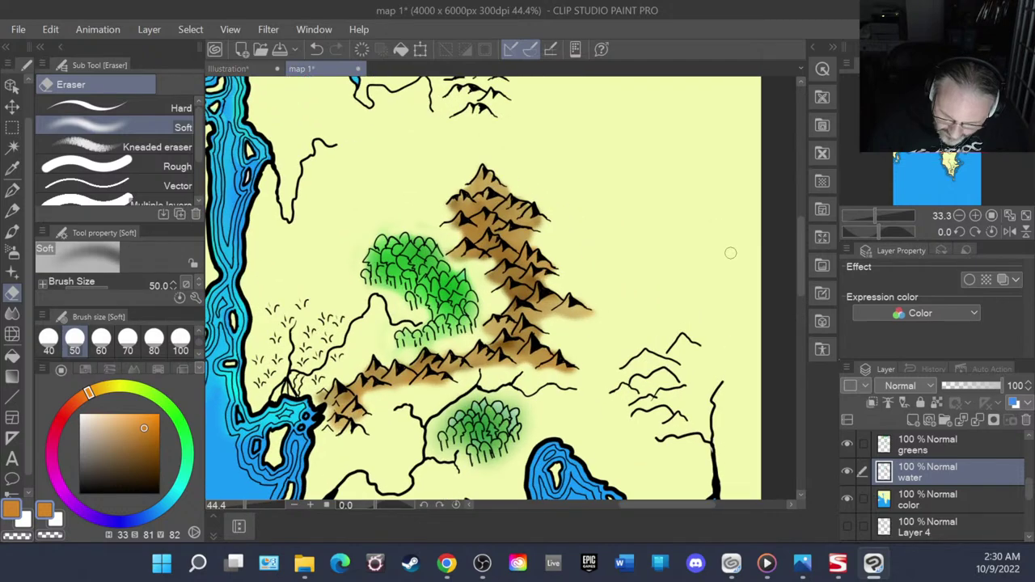
scroll(731, 253, up, 1)
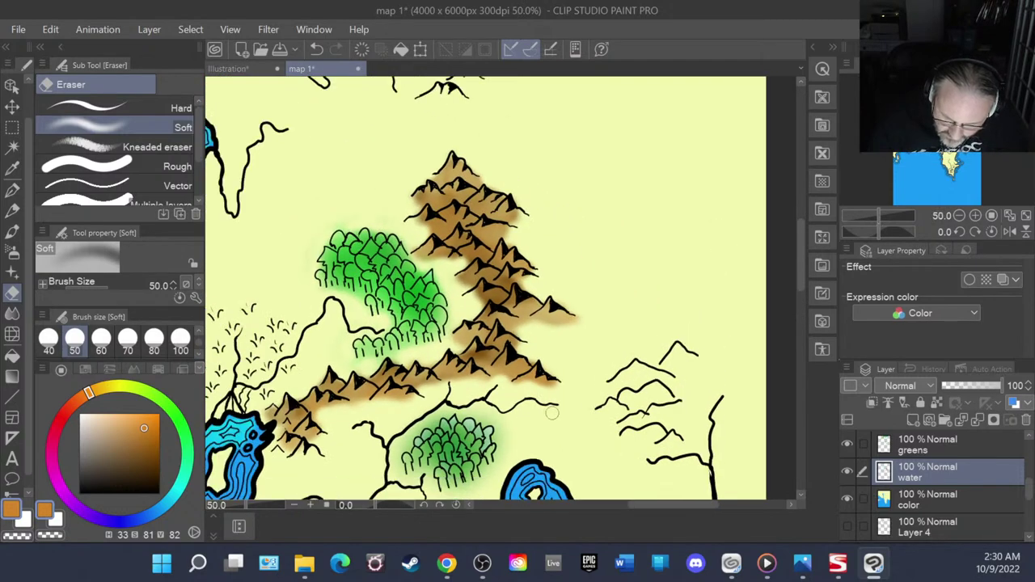
drag(646, 505, 580, 503)
scroll(490, 316, up, 3)
scroll(490, 316, down, 6)
scroll(489, 315, down, 2)
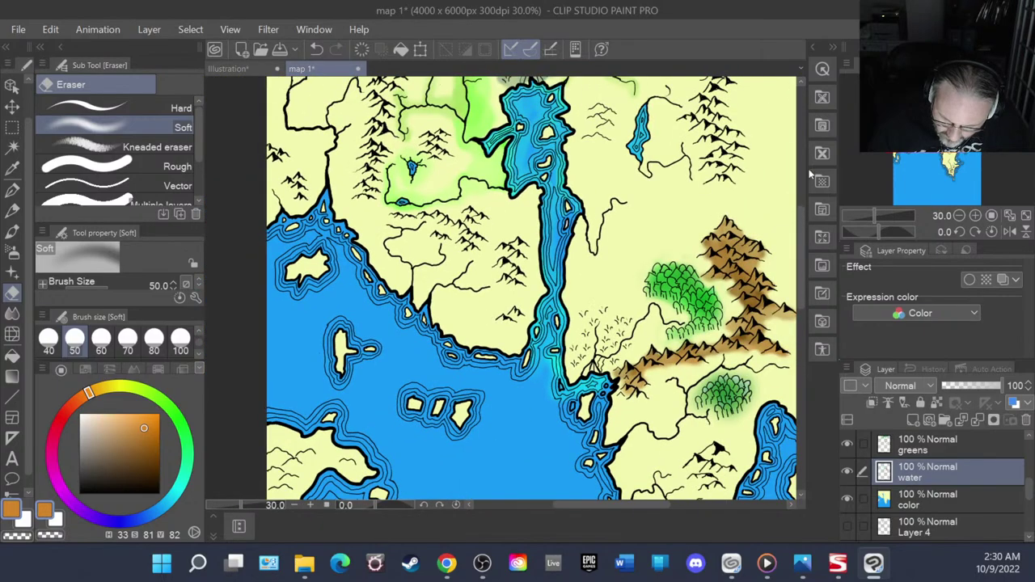
- Paint white on the topmost peak of the brown range on the water layer with the Flat watercolor brush at size 25
mouse_move(800, 240)
mouse_down()
mouse_move(795, 161)
mouse_move(813, 249)
mouse_up()
scroll(758, 243, up, 4)
scroll(757, 243, up, 5)
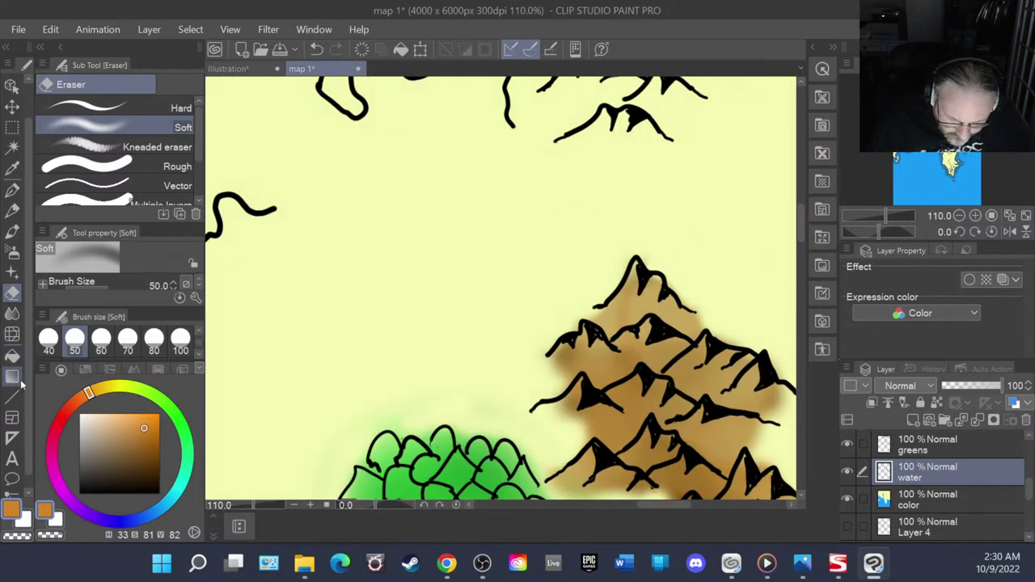
click(80, 415)
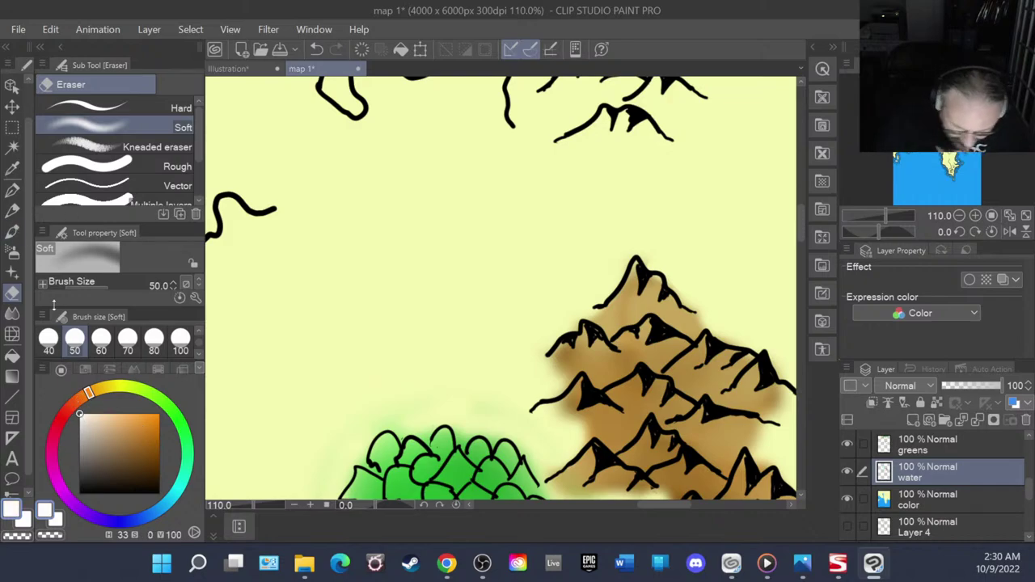
click(13, 232)
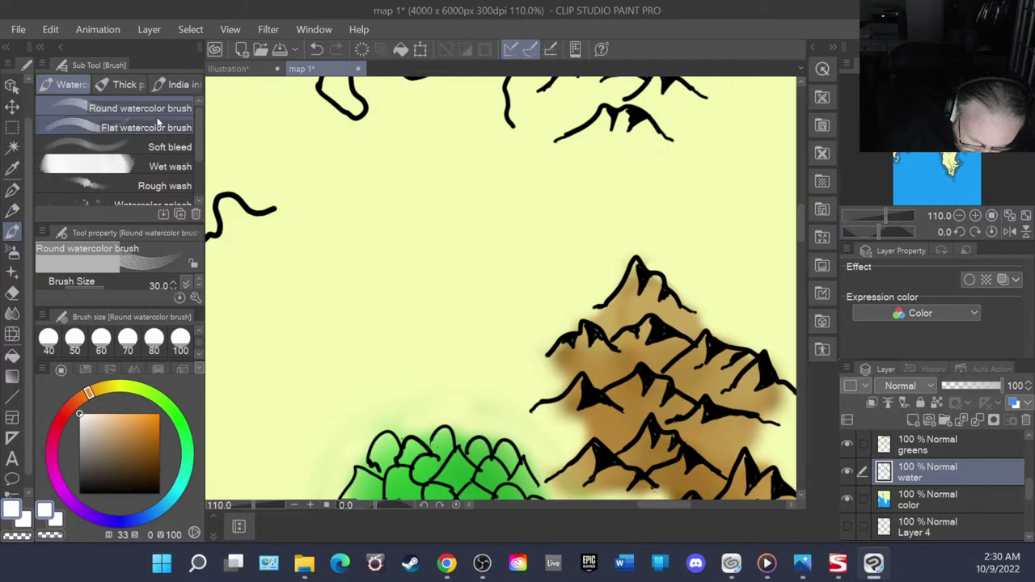
click(146, 129)
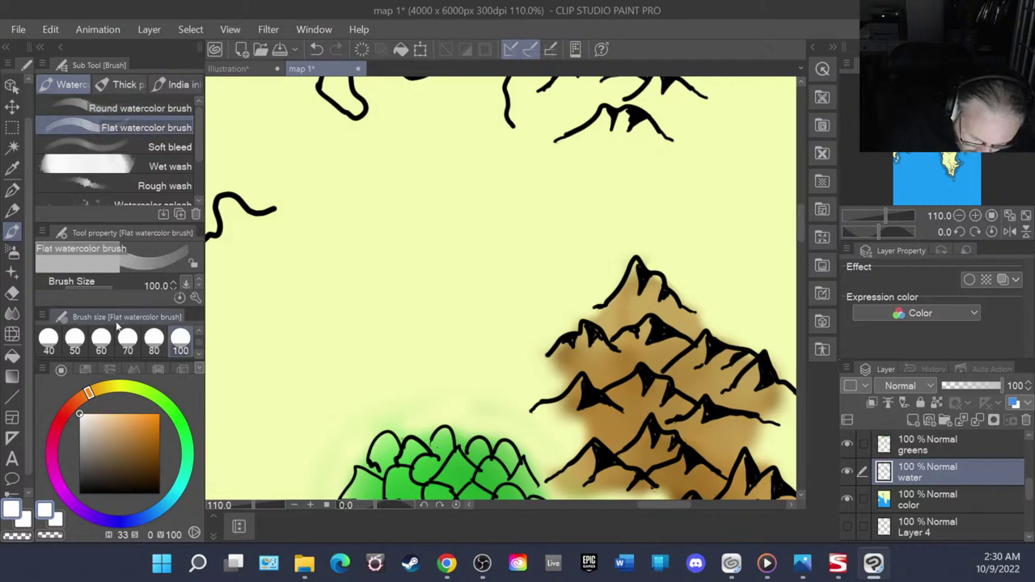
click(155, 342)
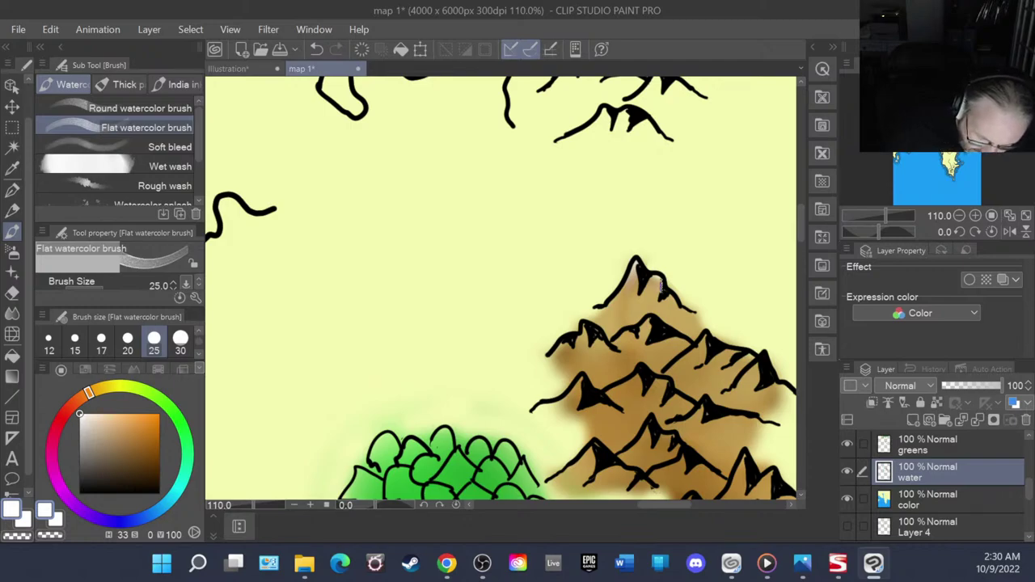
- Switch to the Oil paint brush, try a white stroke at size 80 on the topmost peak, and undo it
click(133, 84)
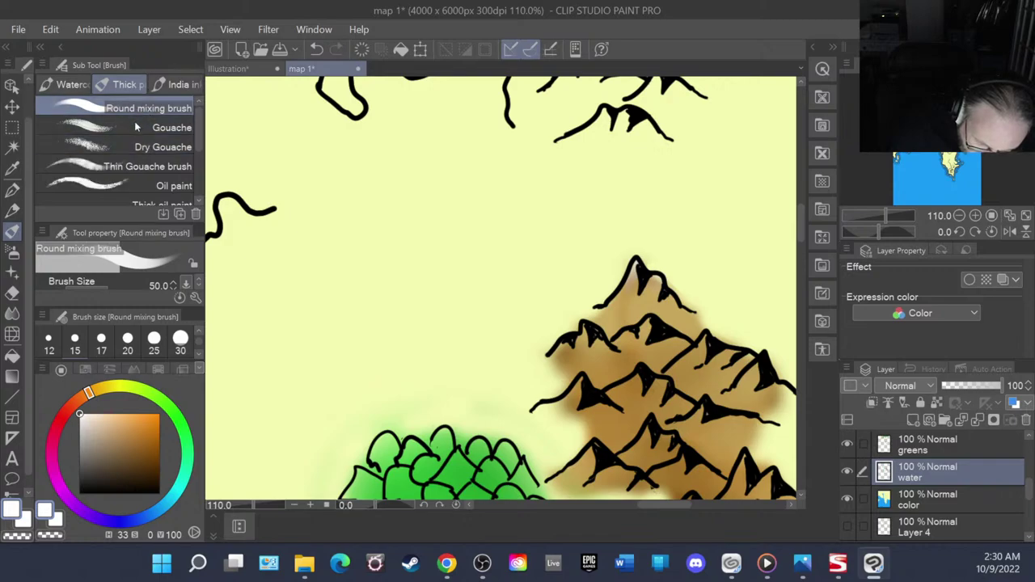
click(154, 186)
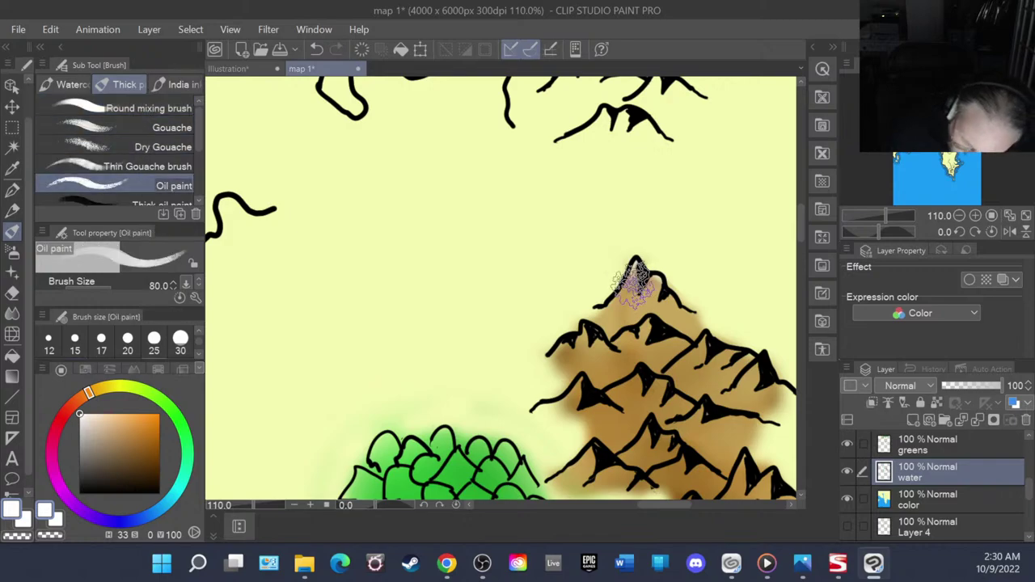
drag(635, 267, 623, 277)
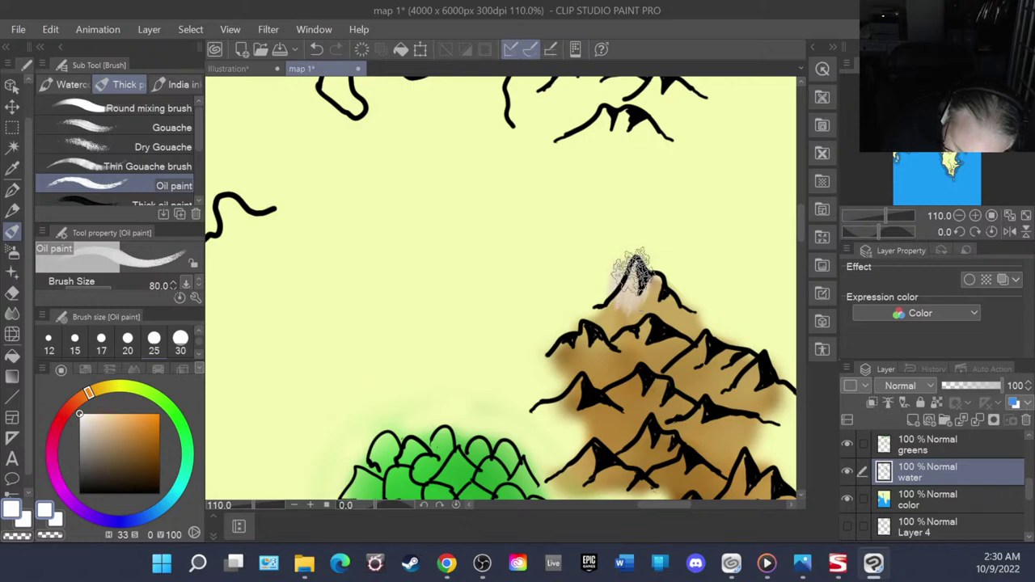
key(ctrl+z)
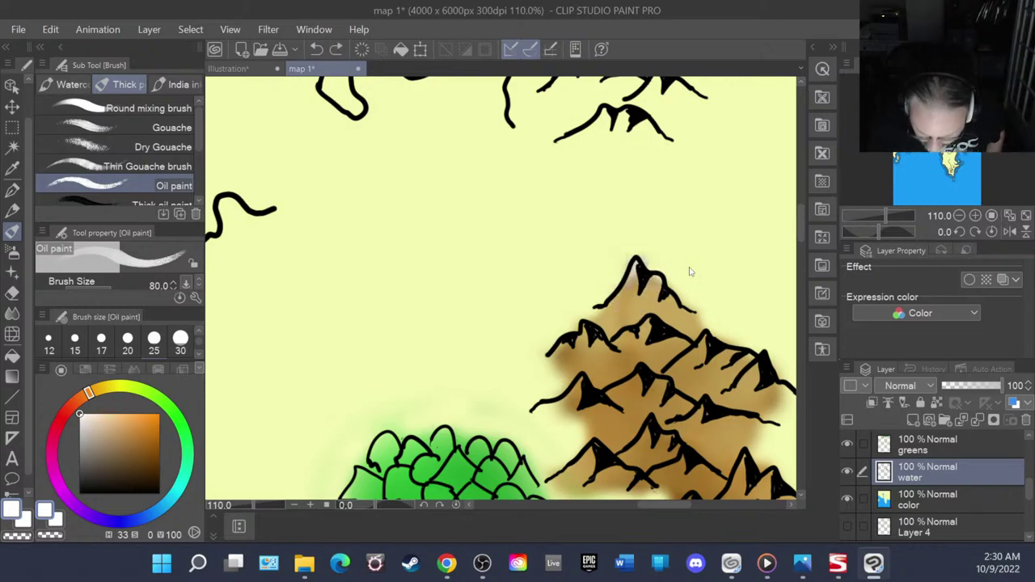
- Set the color to H 33, S 0, V 99 and paint snow caps on the upper peaks with the Oil paint brush at size 20
click(81, 412)
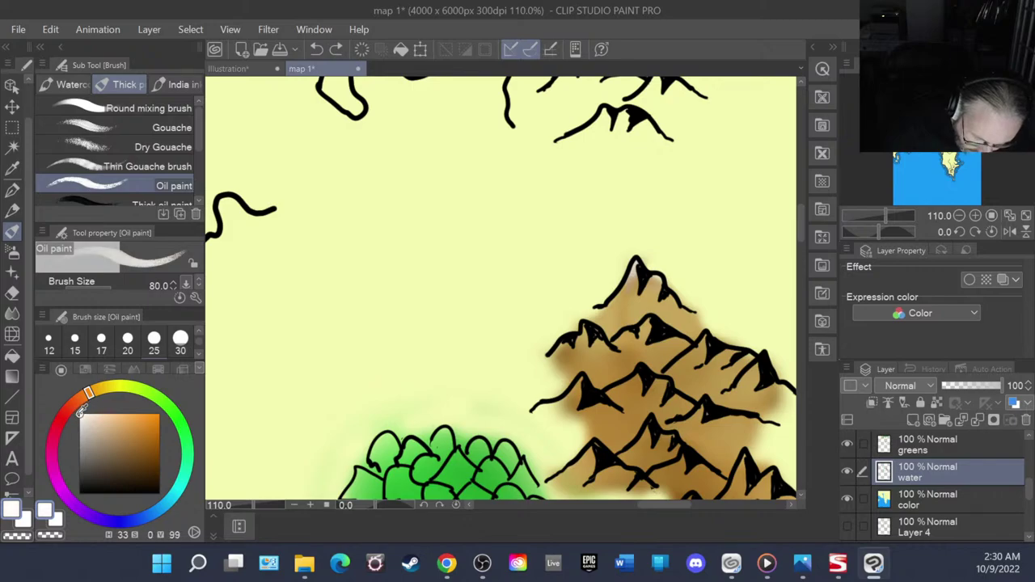
click(127, 340)
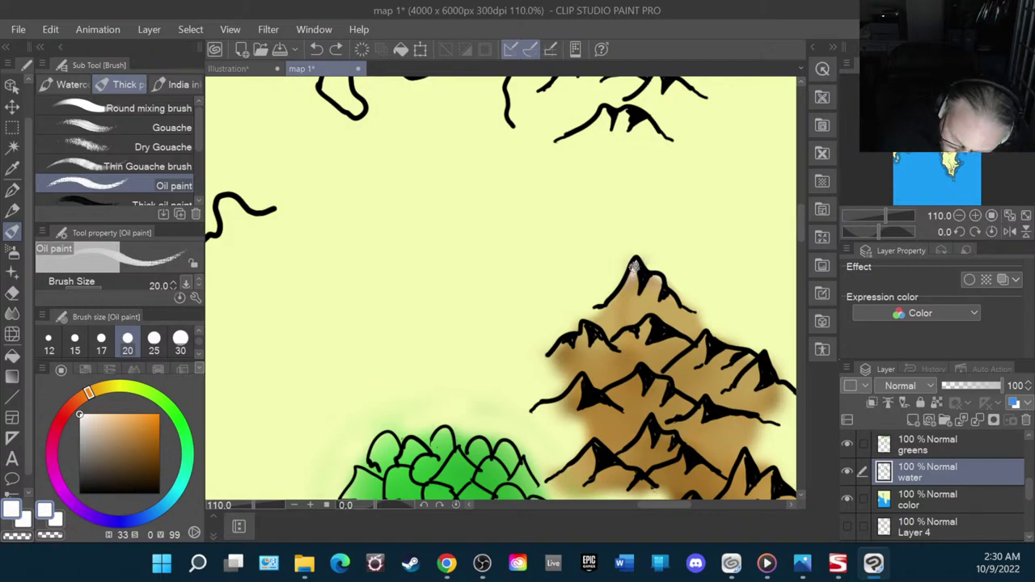
mouse_move(635, 267)
mouse_down()
mouse_move(629, 284)
mouse_move(647, 283)
mouse_up()
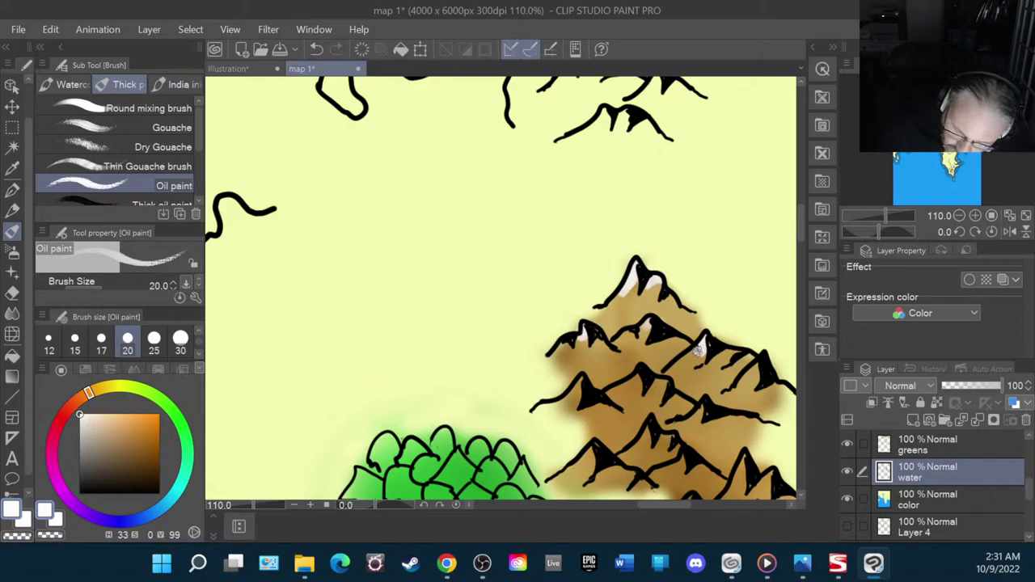
drag(737, 352, 734, 354)
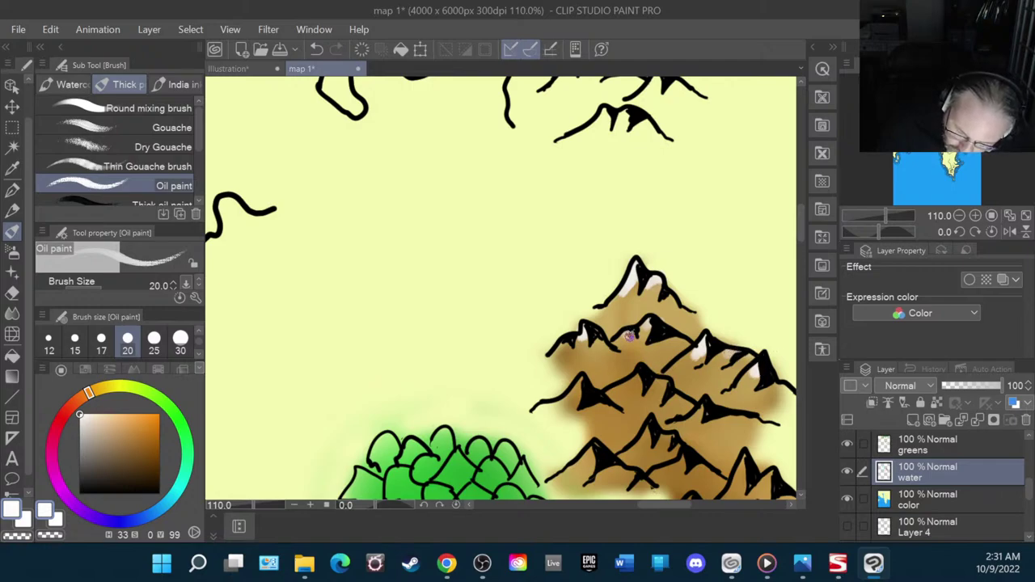
drag(636, 375, 638, 382)
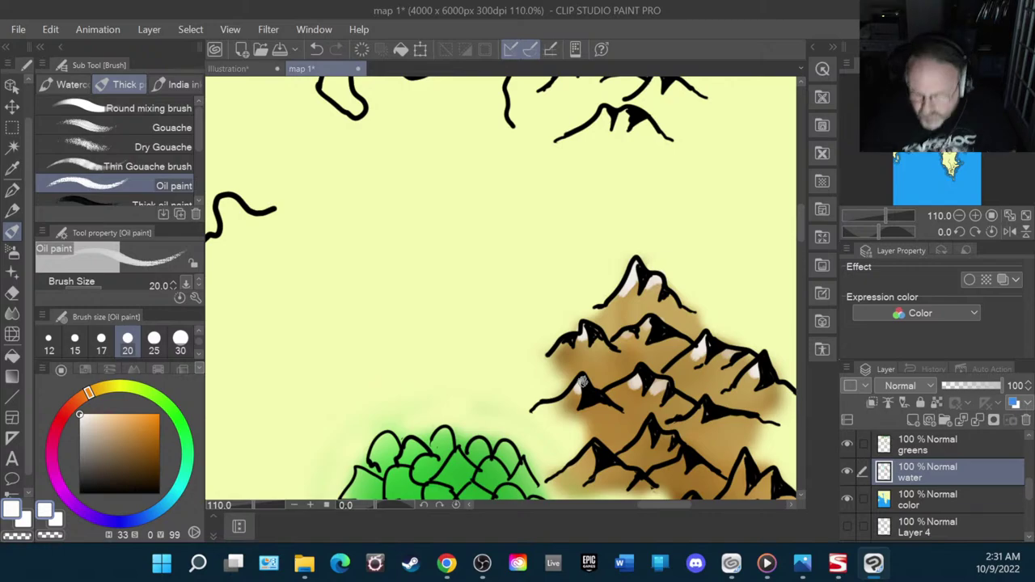
- Continue the white snow caps on the peaks farther down the range beside the forest, and save the map
scroll(688, 464, down, 5)
scroll(752, 437, up, 4)
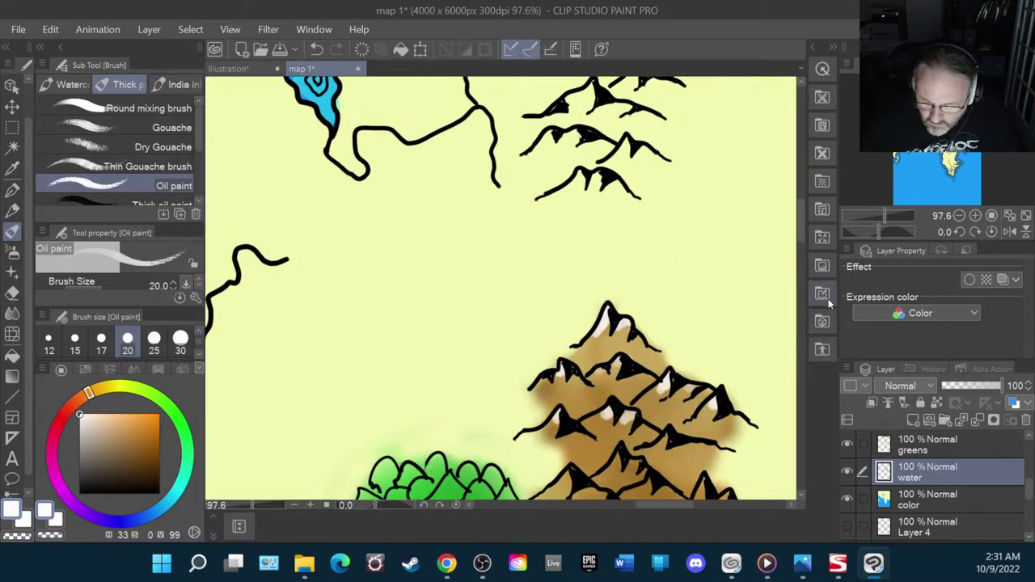
drag(802, 227, 803, 248)
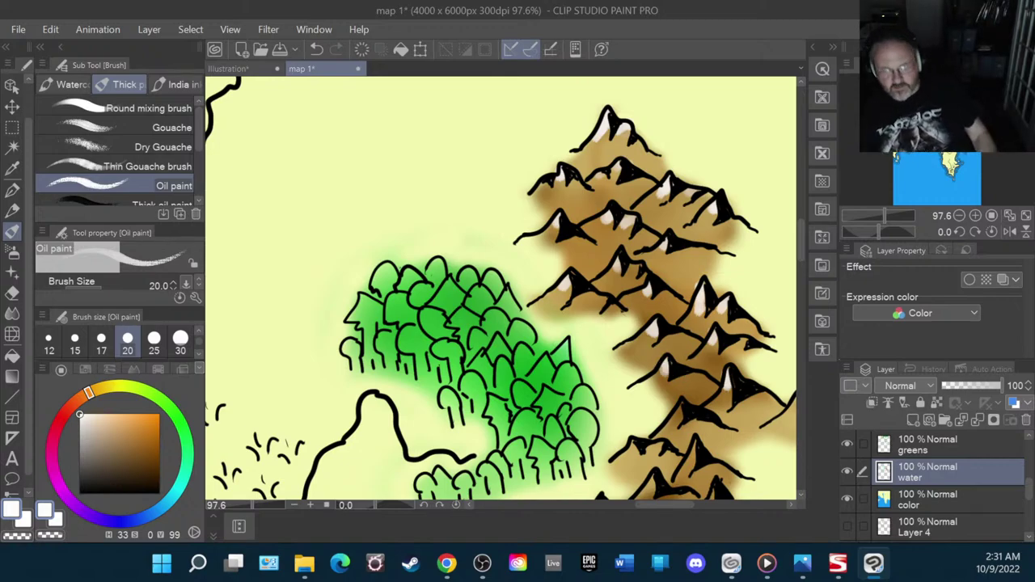
scroll(1012, 481, up, 3)
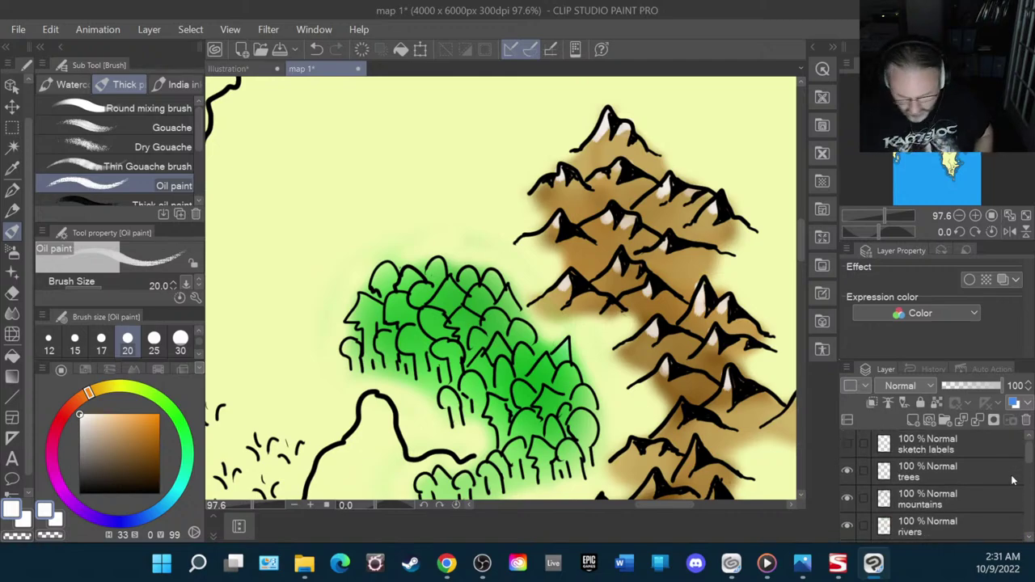
key(ctrl+s)
- Hide the water, greens and color layers so only the black line art is shown
mouse_move(1025, 444)
mouse_down()
mouse_move(1030, 455)
mouse_move(1027, 434)
mouse_up()
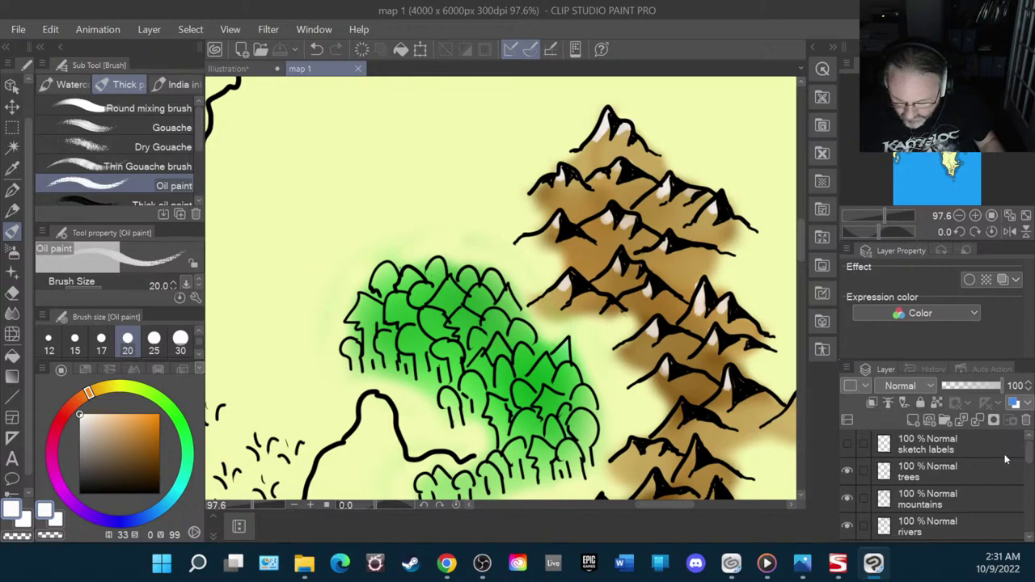
scroll(991, 469, down, 5)
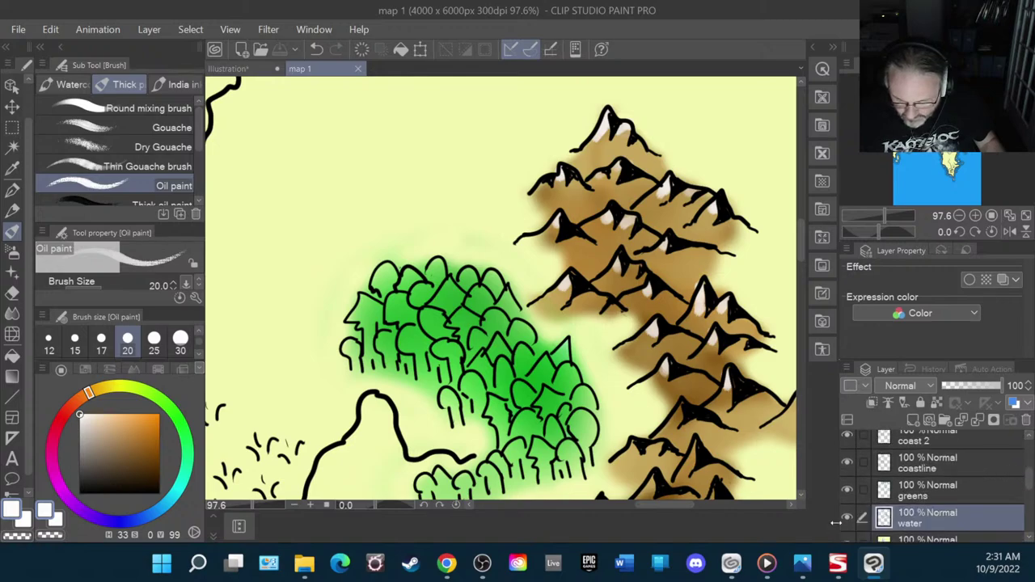
click(847, 518)
click(848, 488)
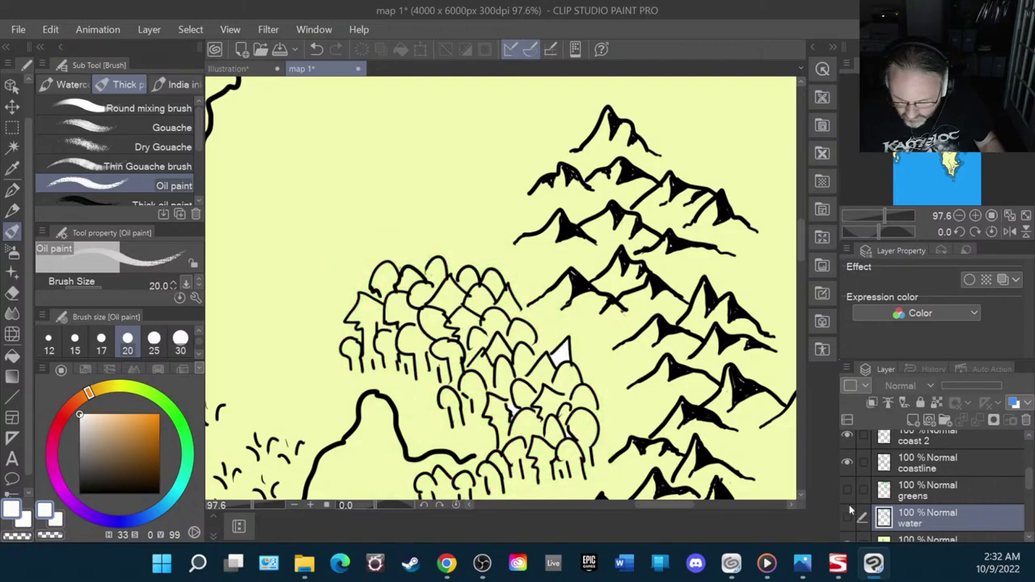
scroll(849, 505, down, 1)
click(847, 521)
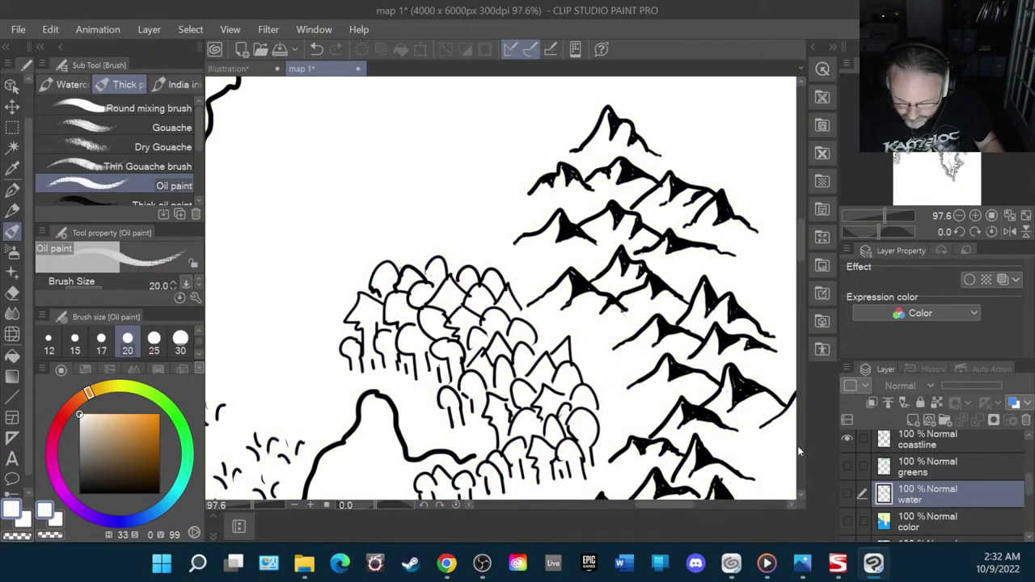
- Review the line art of the whole southern map and save the file with the color layers hidden
scroll(731, 393, down, 8)
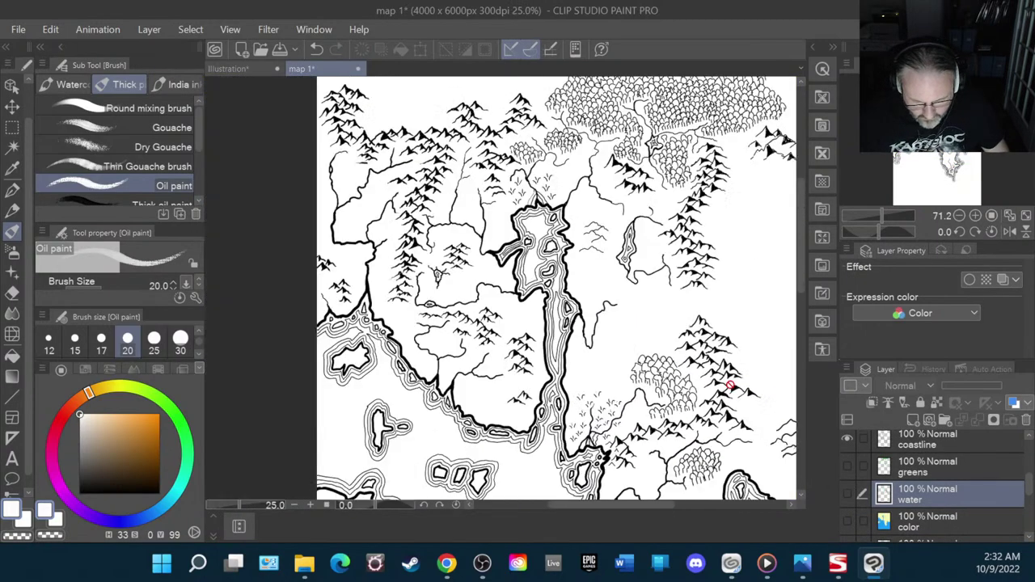
drag(802, 232, 800, 271)
drag(536, 502, 570, 505)
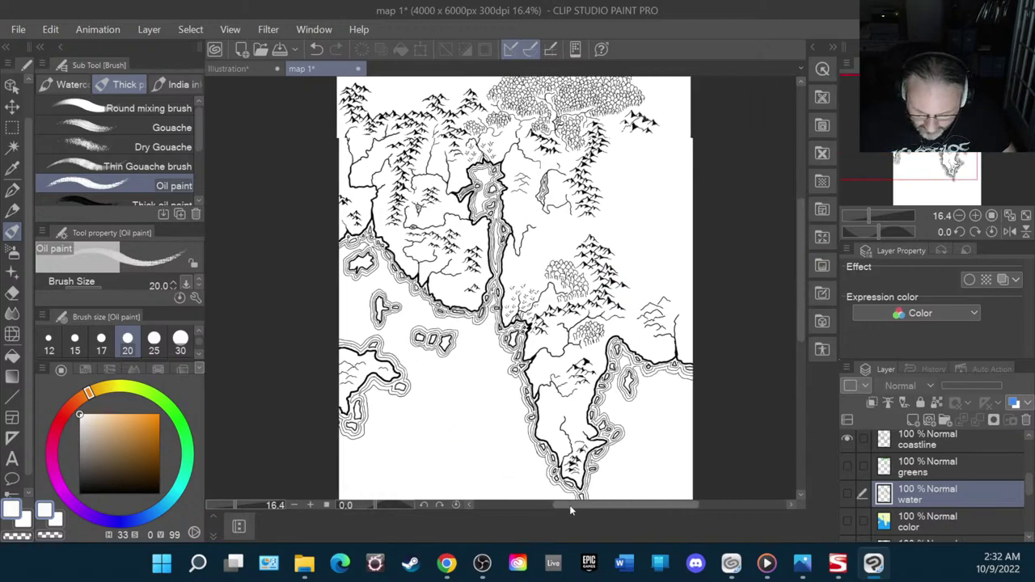
scroll(596, 385, down, 2)
scroll(596, 385, up, 2)
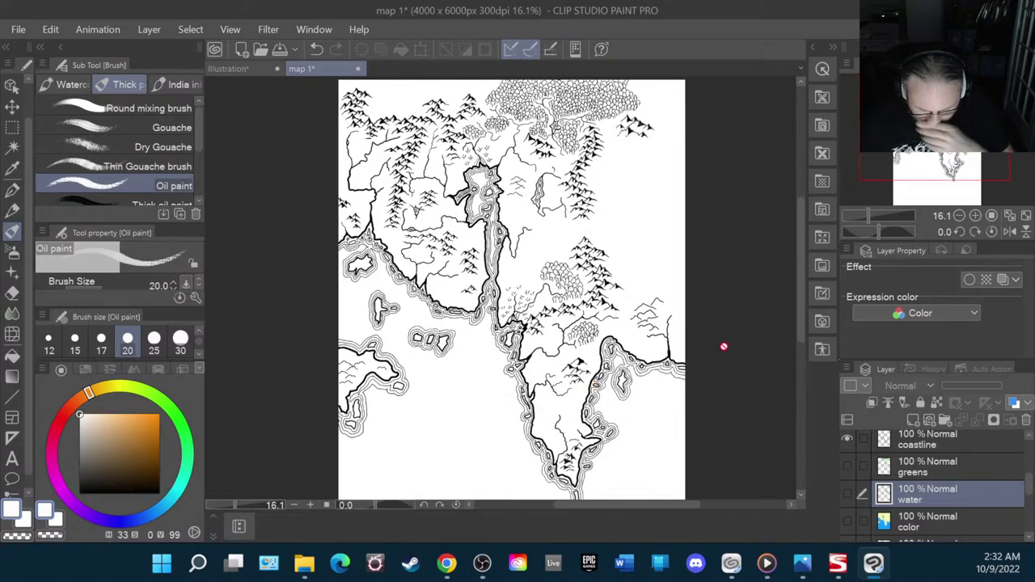
mouse_move(803, 289)
mouse_down()
mouse_move(804, 313)
mouse_move(806, 272)
mouse_move(810, 304)
mouse_up()
key(ctrl+s)
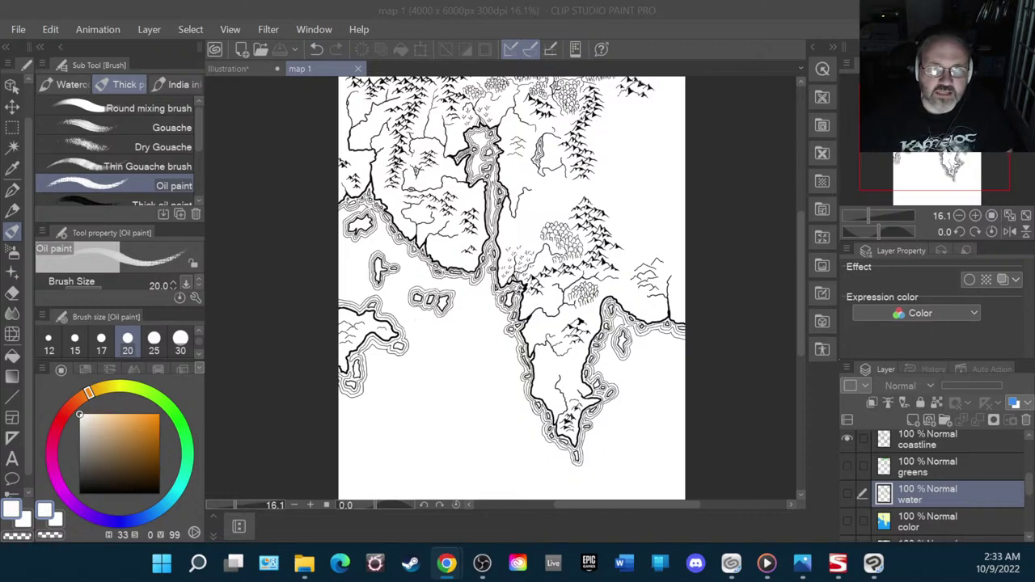
scroll(526, 242, up, 1)
scroll(526, 243, up, 1)
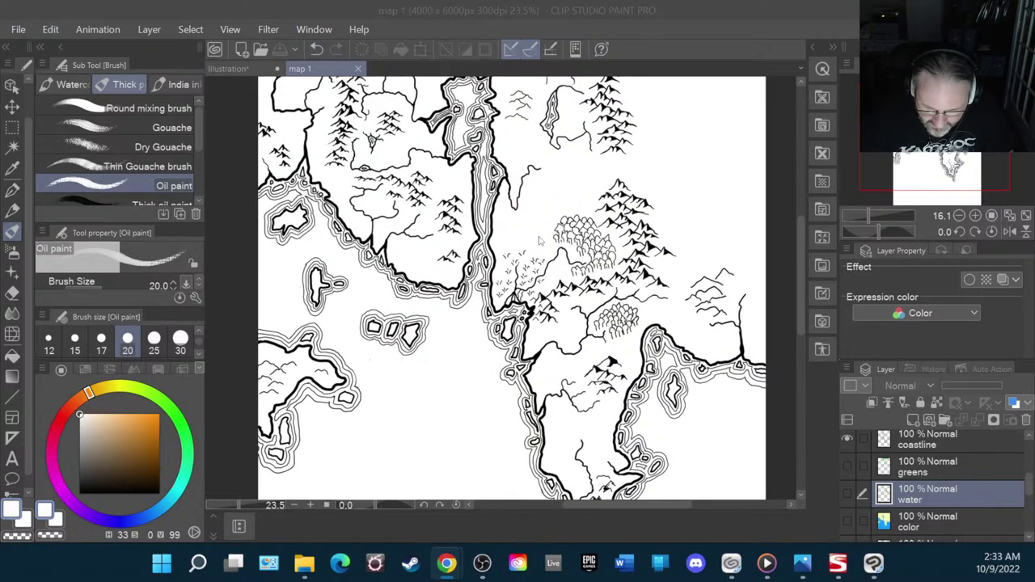
- Show the color, water and greens layers again and display the whole colored map
scroll(547, 243, down, 1)
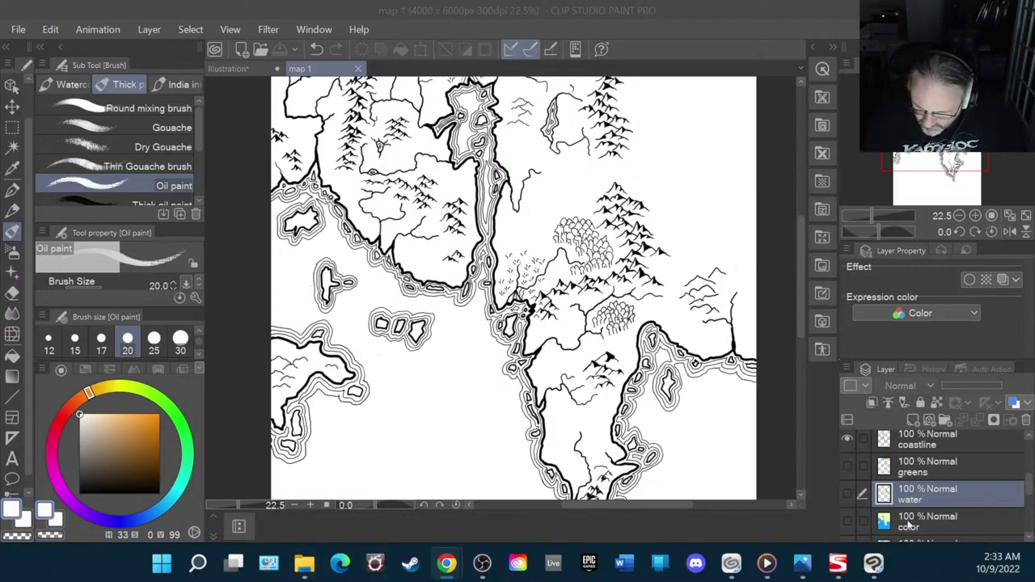
click(847, 522)
click(848, 493)
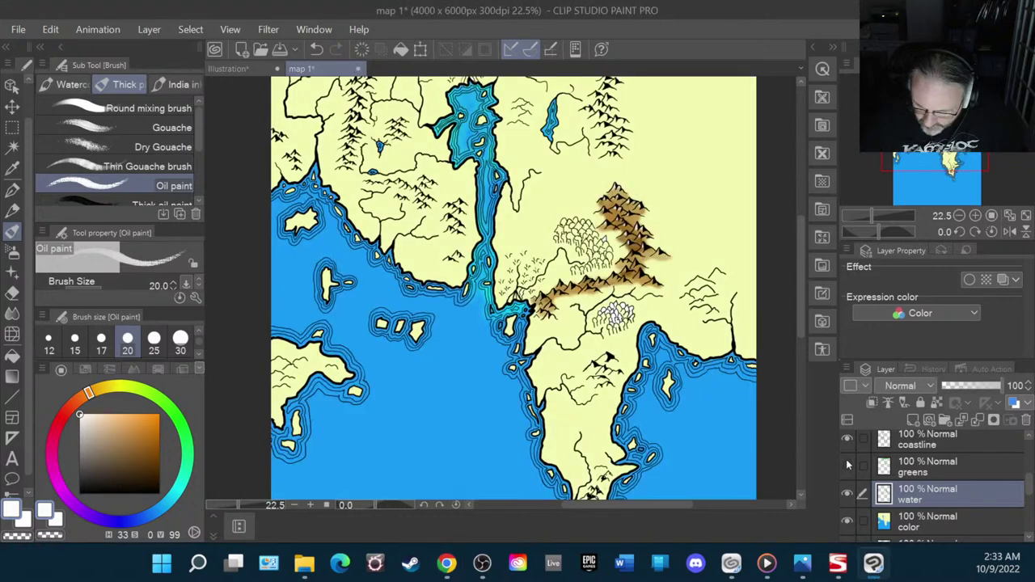
click(848, 465)
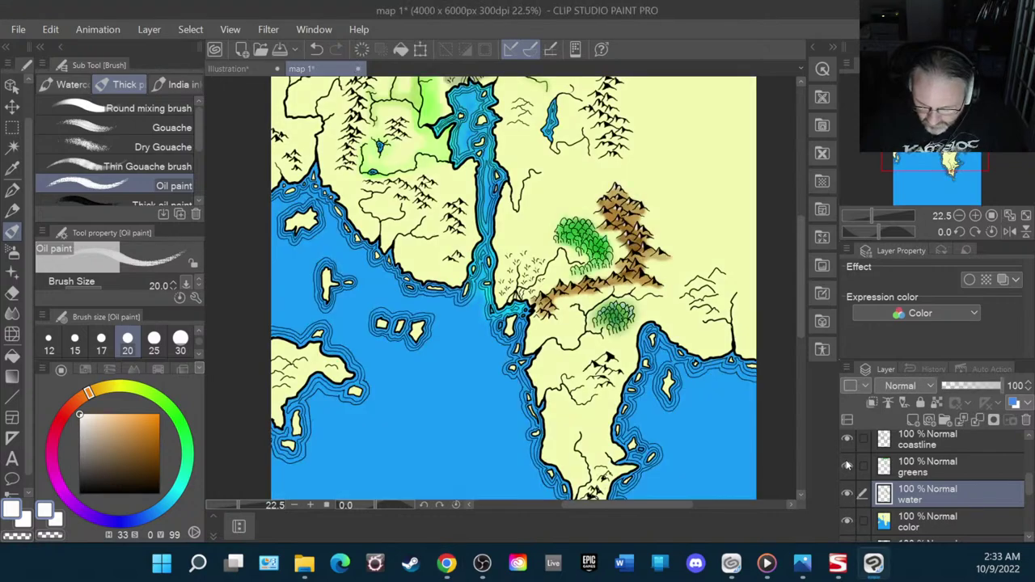
scroll(850, 467, up, 3)
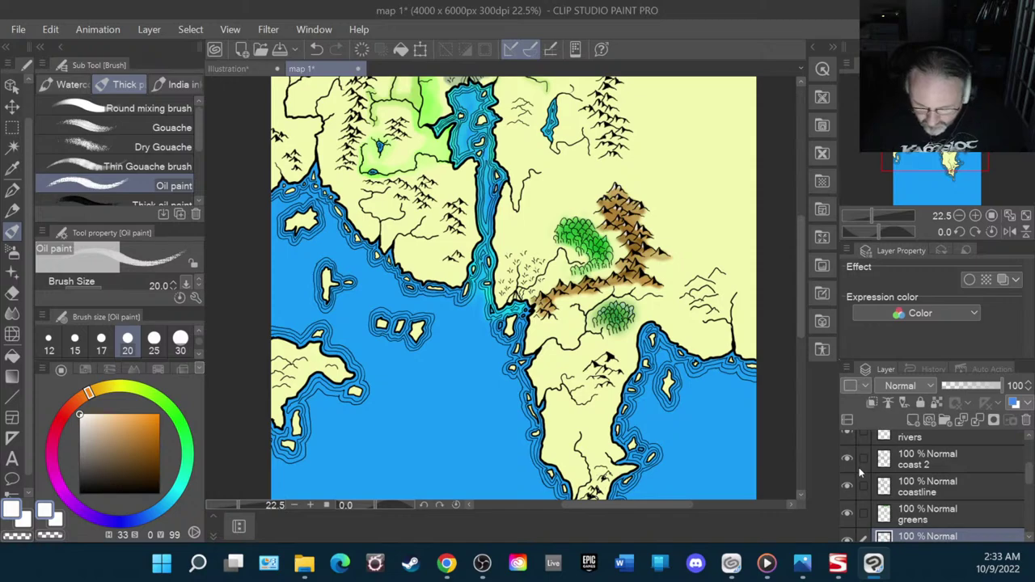
key(ctrl+minus)
key(ctrl+minus)
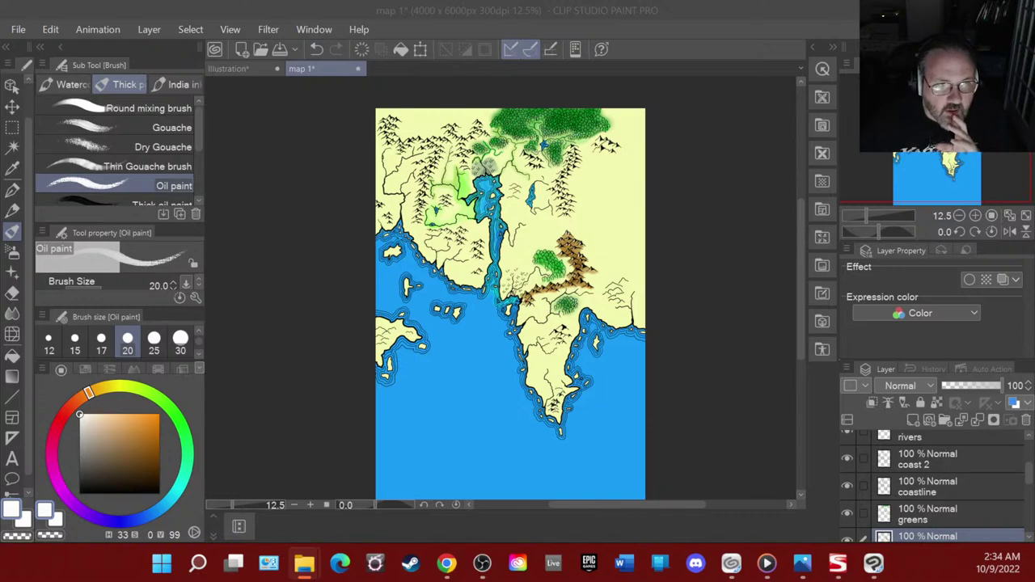
- Switch to the Maps folder and the image viewer to examine the finished Northmarch color map as a reference, then return to the drawing
click(803, 564)
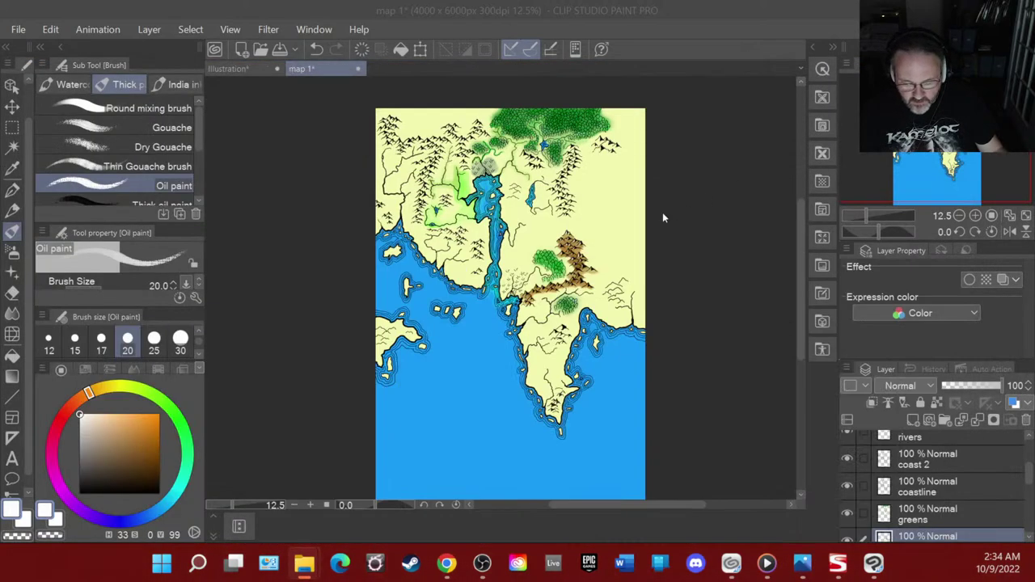
click(299, 566)
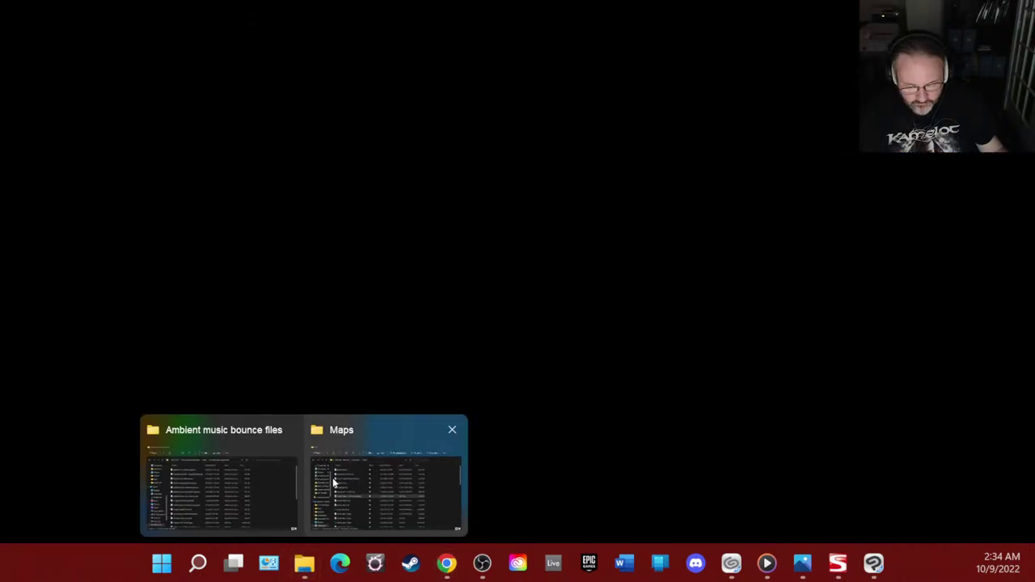
click(335, 478)
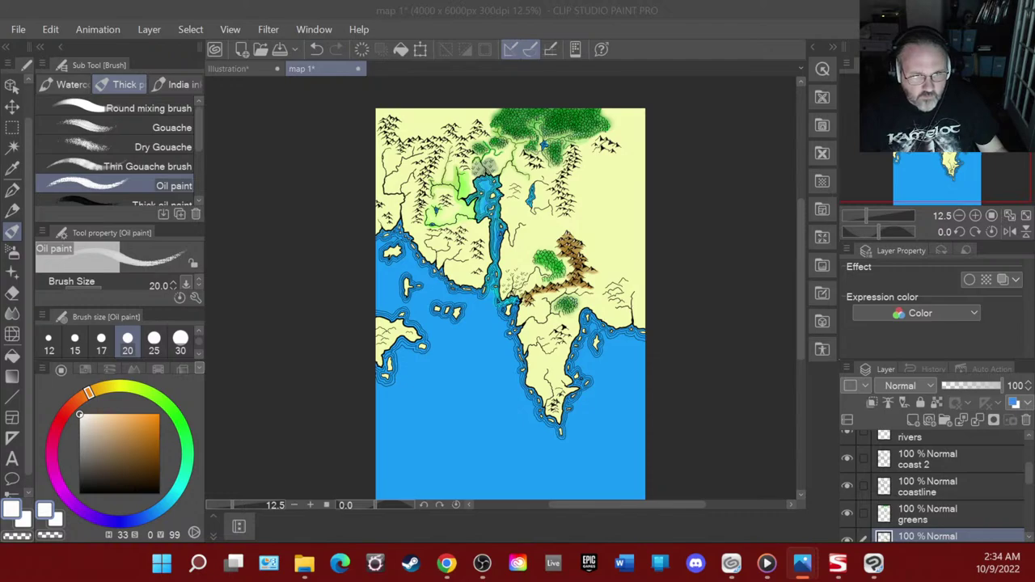
drag(679, 0, 693, 0)
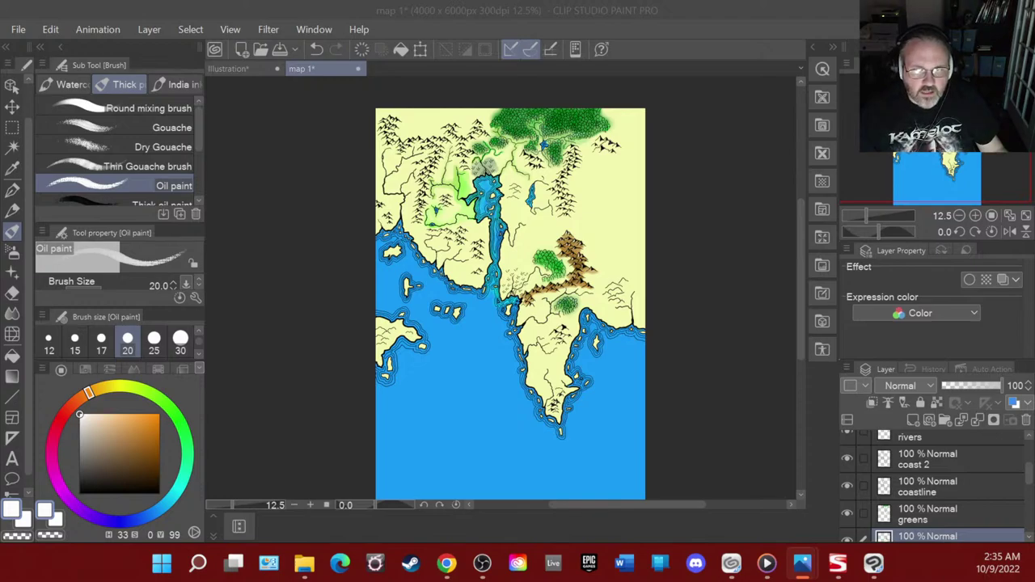
key(alt+Tab)
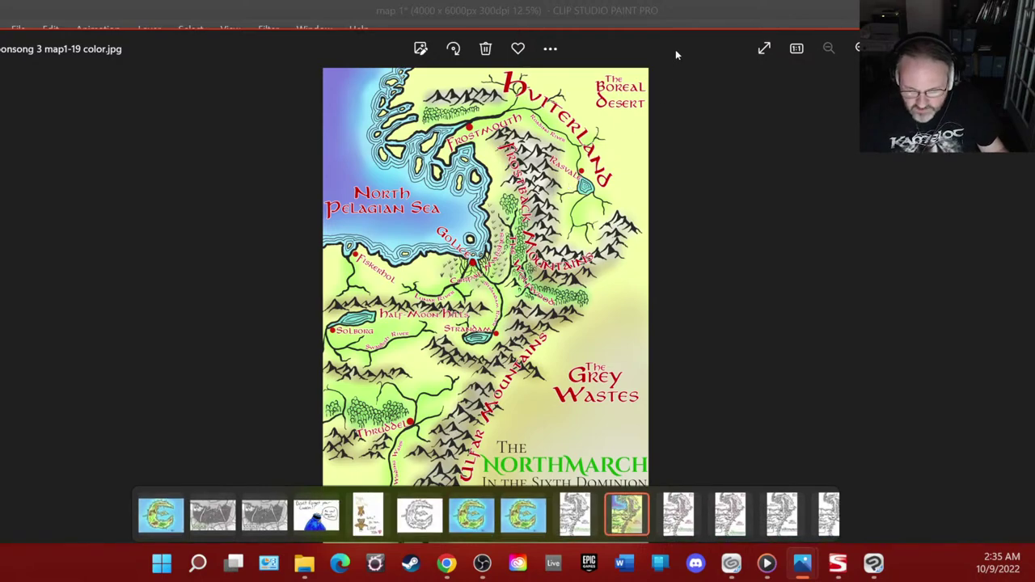
drag(678, 55, 655, 0)
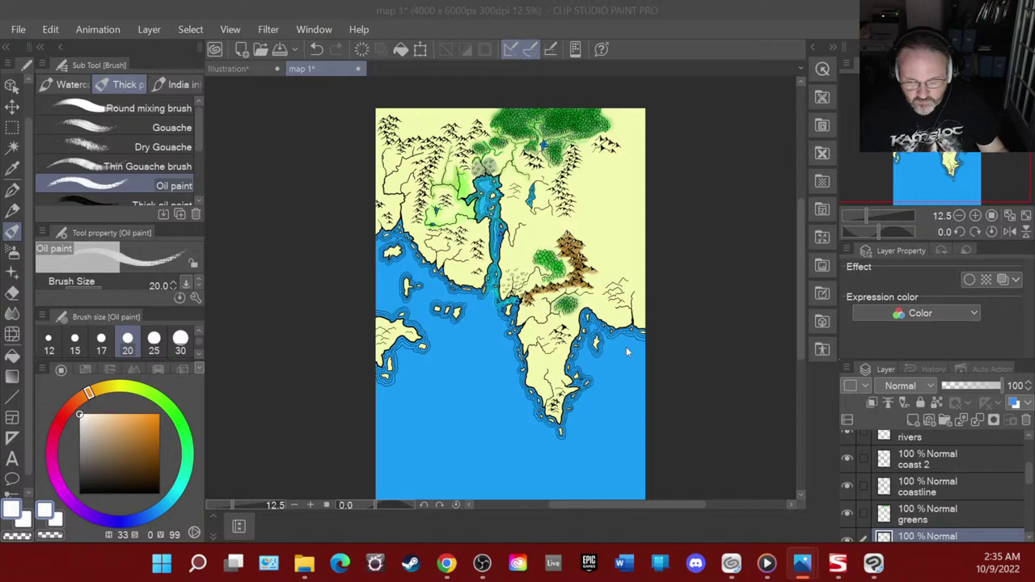
- Hide the greens layer, and toggle the coastline layer off and on to check its line work
scroll(930, 465, down, 1)
click(847, 490)
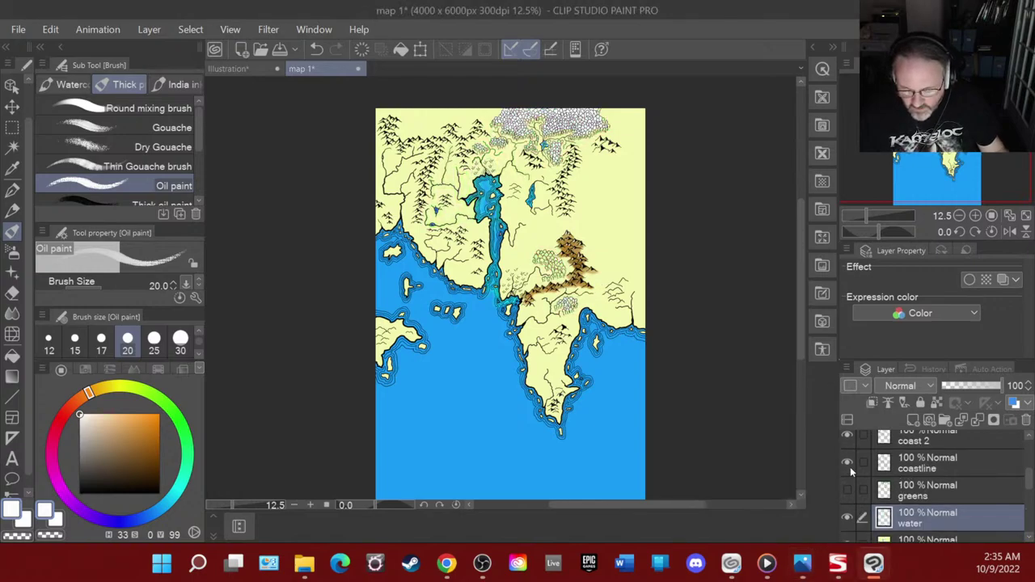
click(848, 461)
click(848, 462)
click(848, 462)
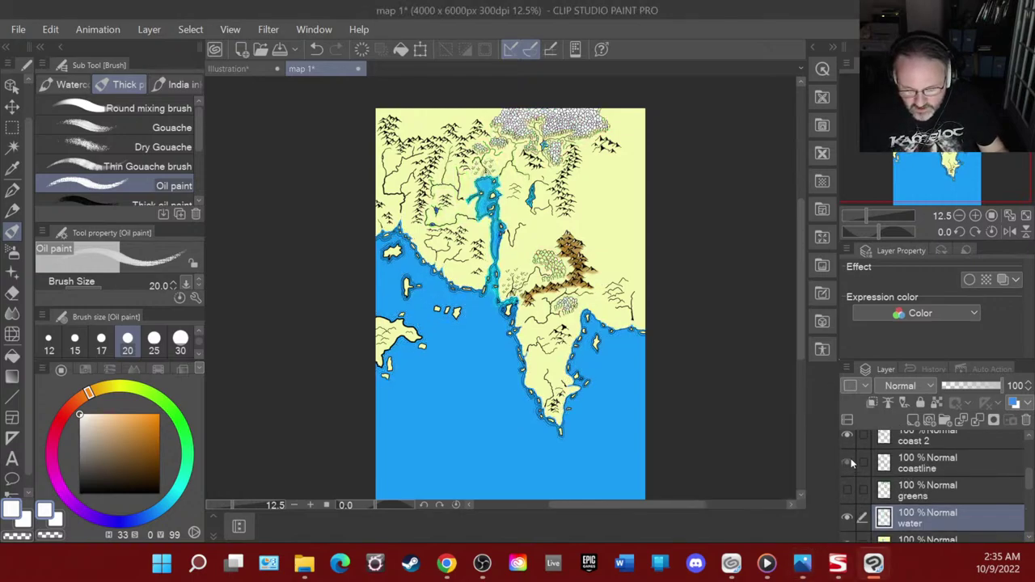
click(848, 462)
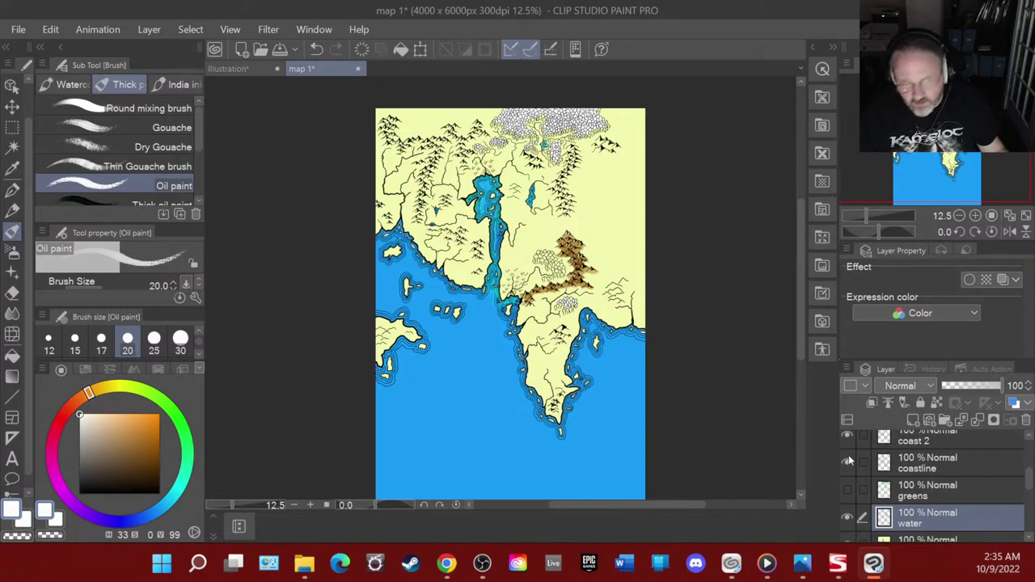